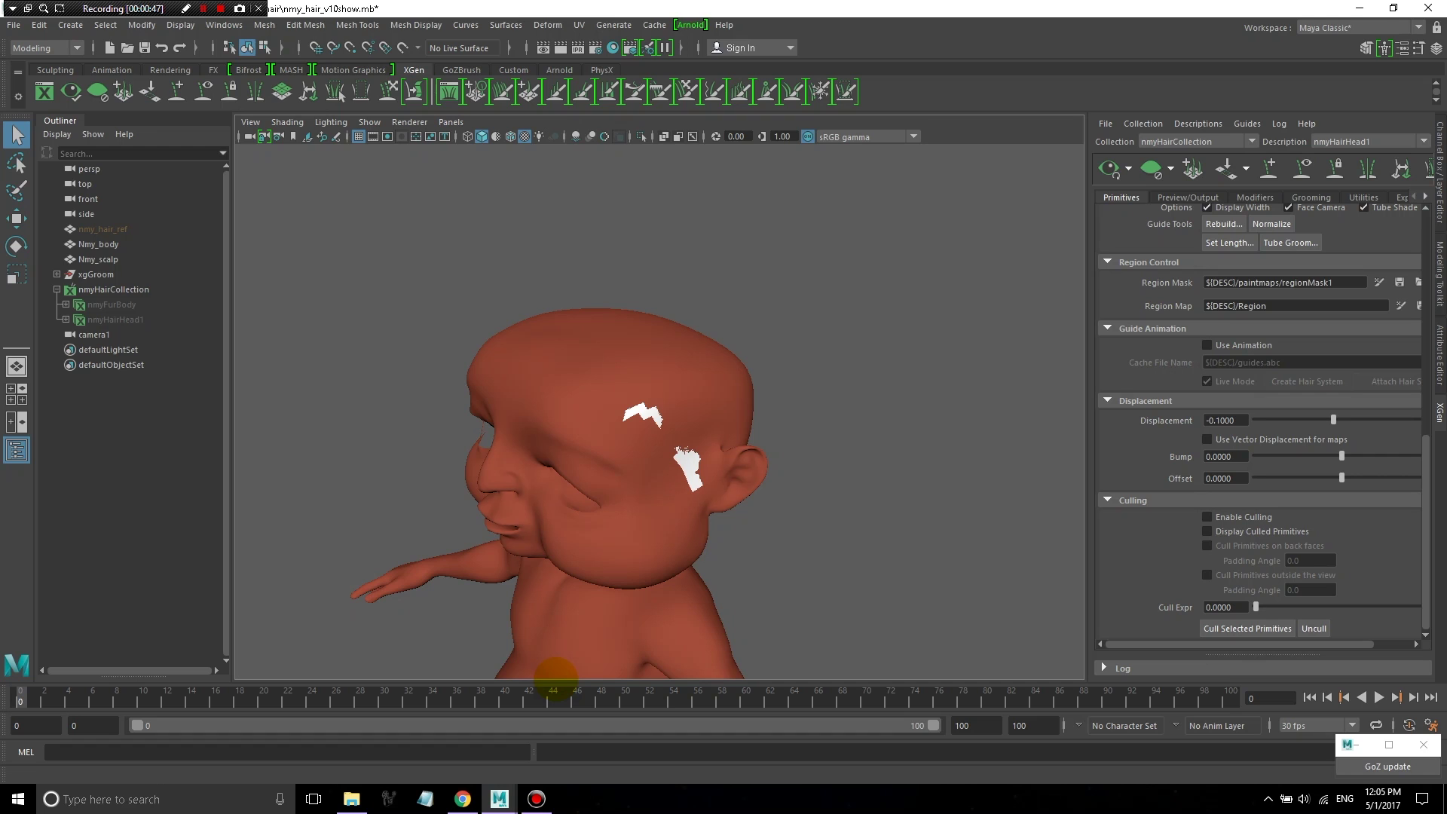
- Compare the coverage of the Nmy_body and Nmy_scalp meshes around the head by selecting each one
click(590, 351)
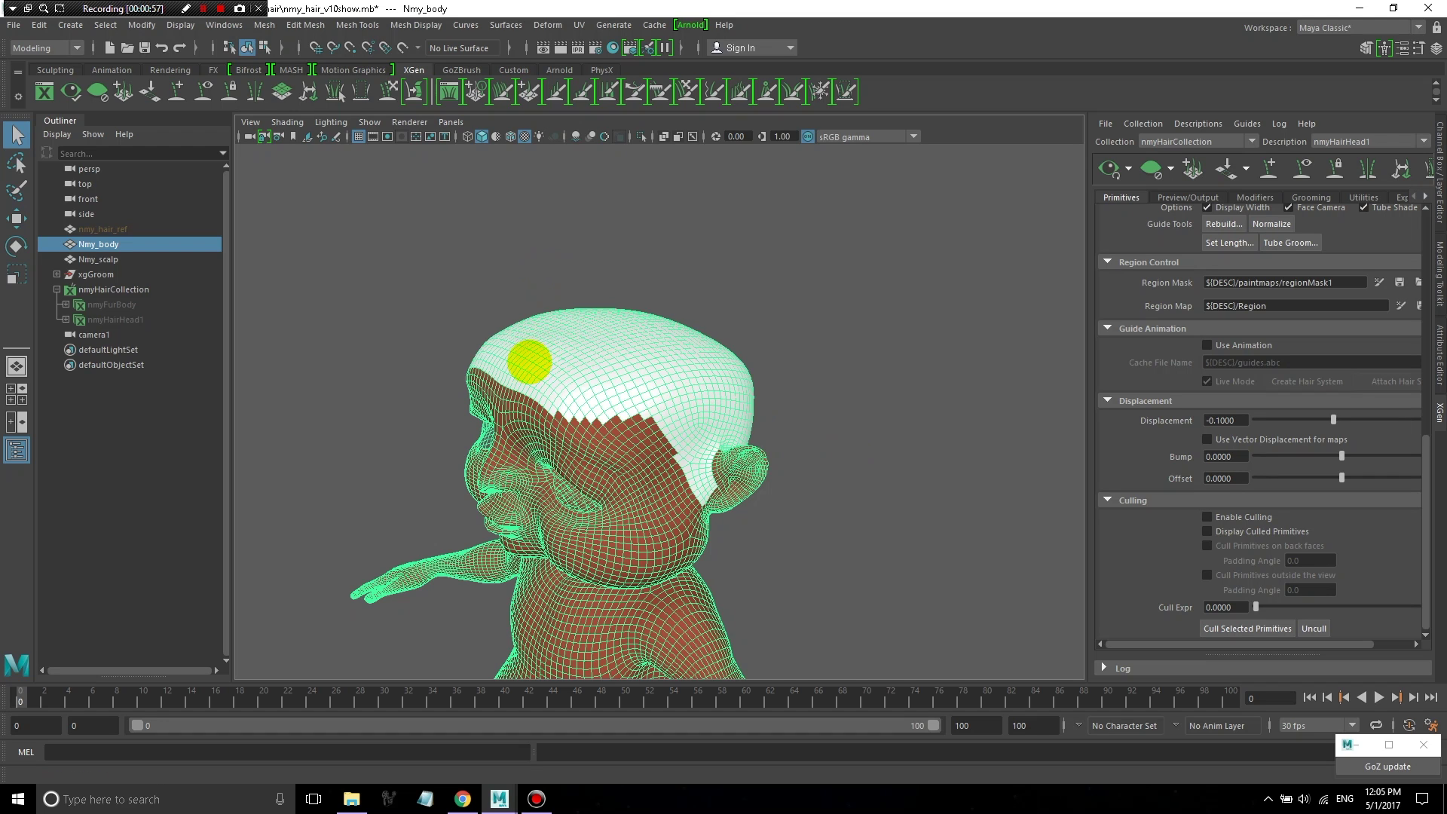
alt+drag(532, 355, 271, 284)
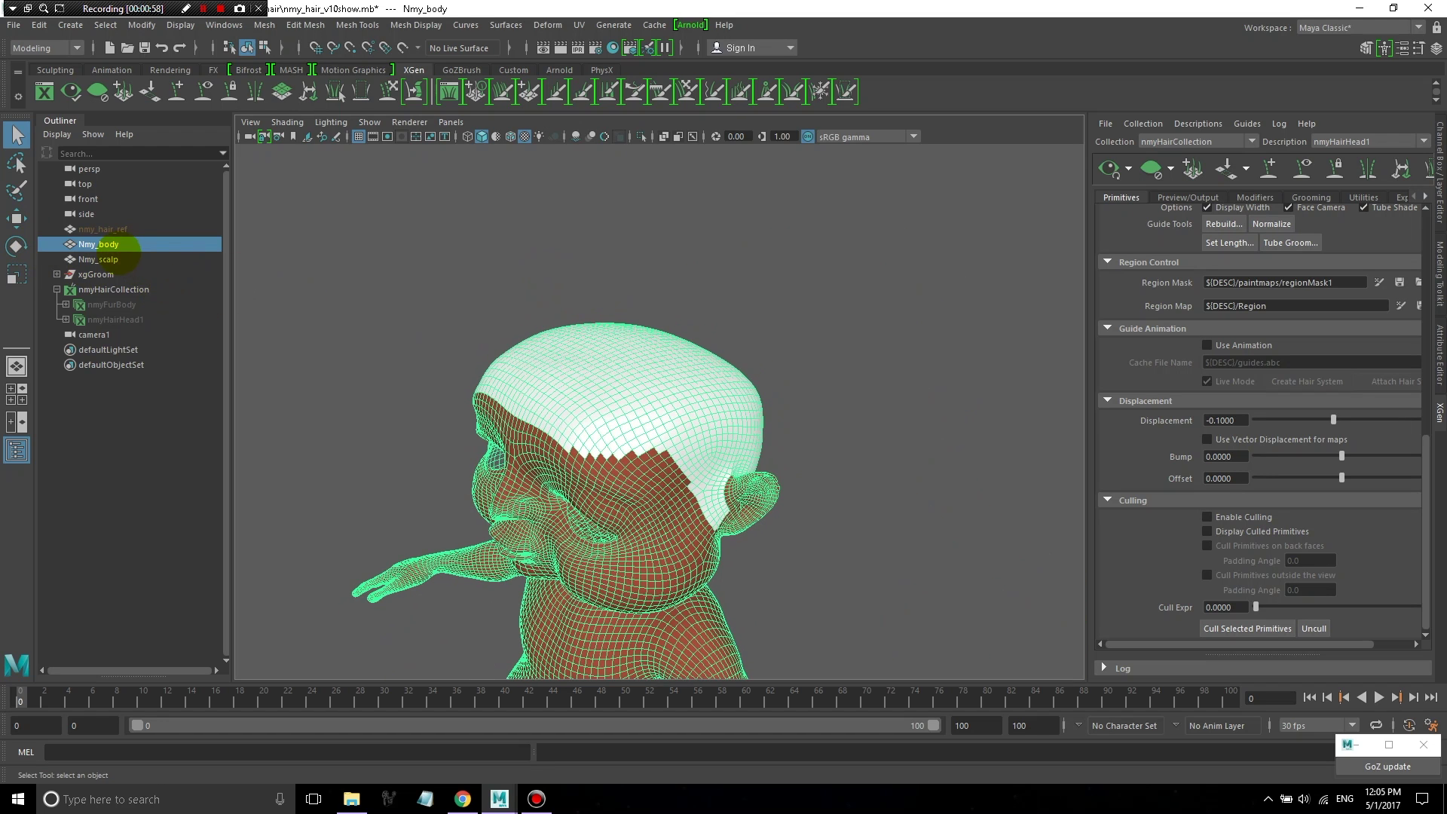
click(102, 259)
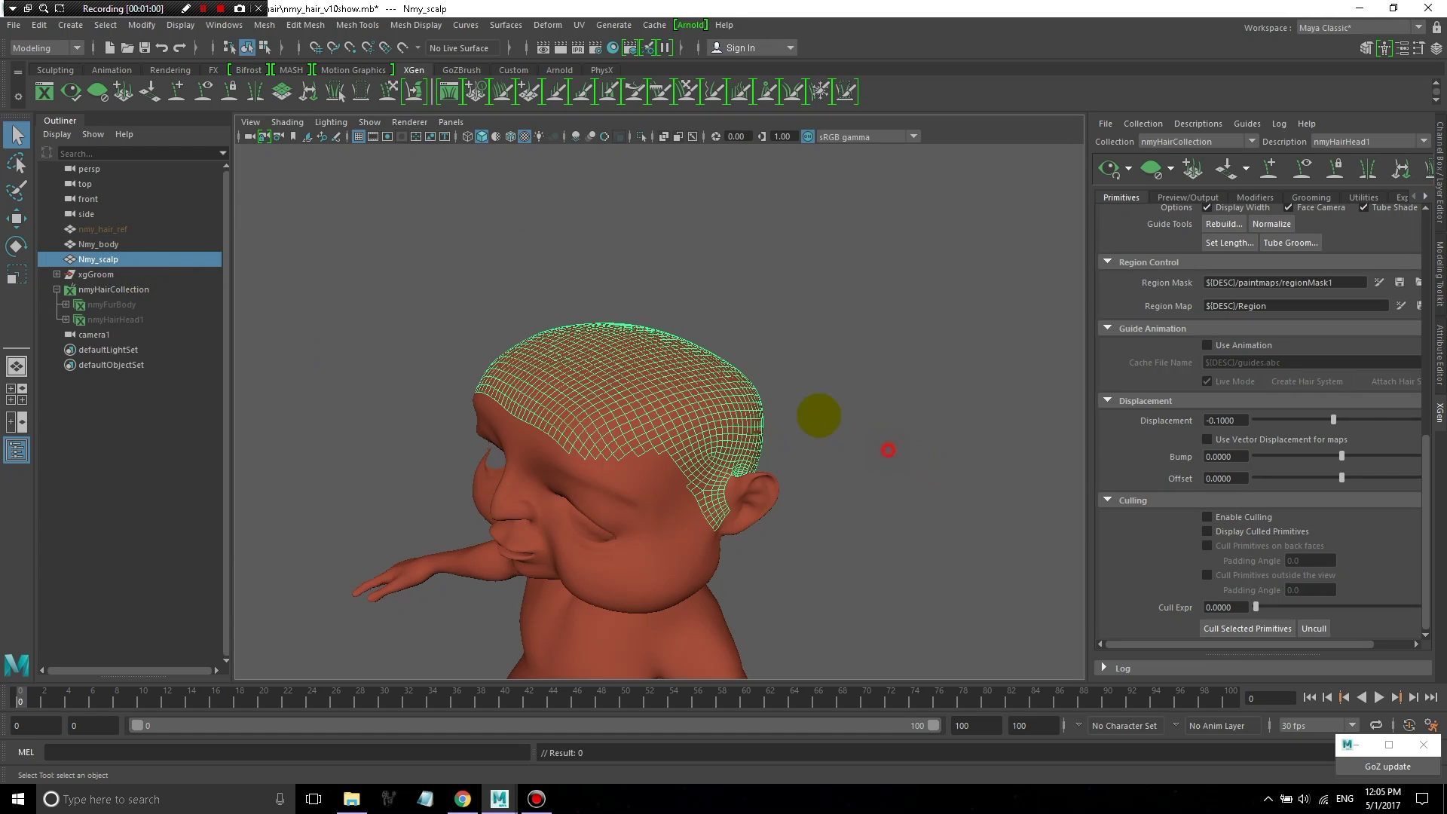
alt+drag(818, 414, 799, 445)
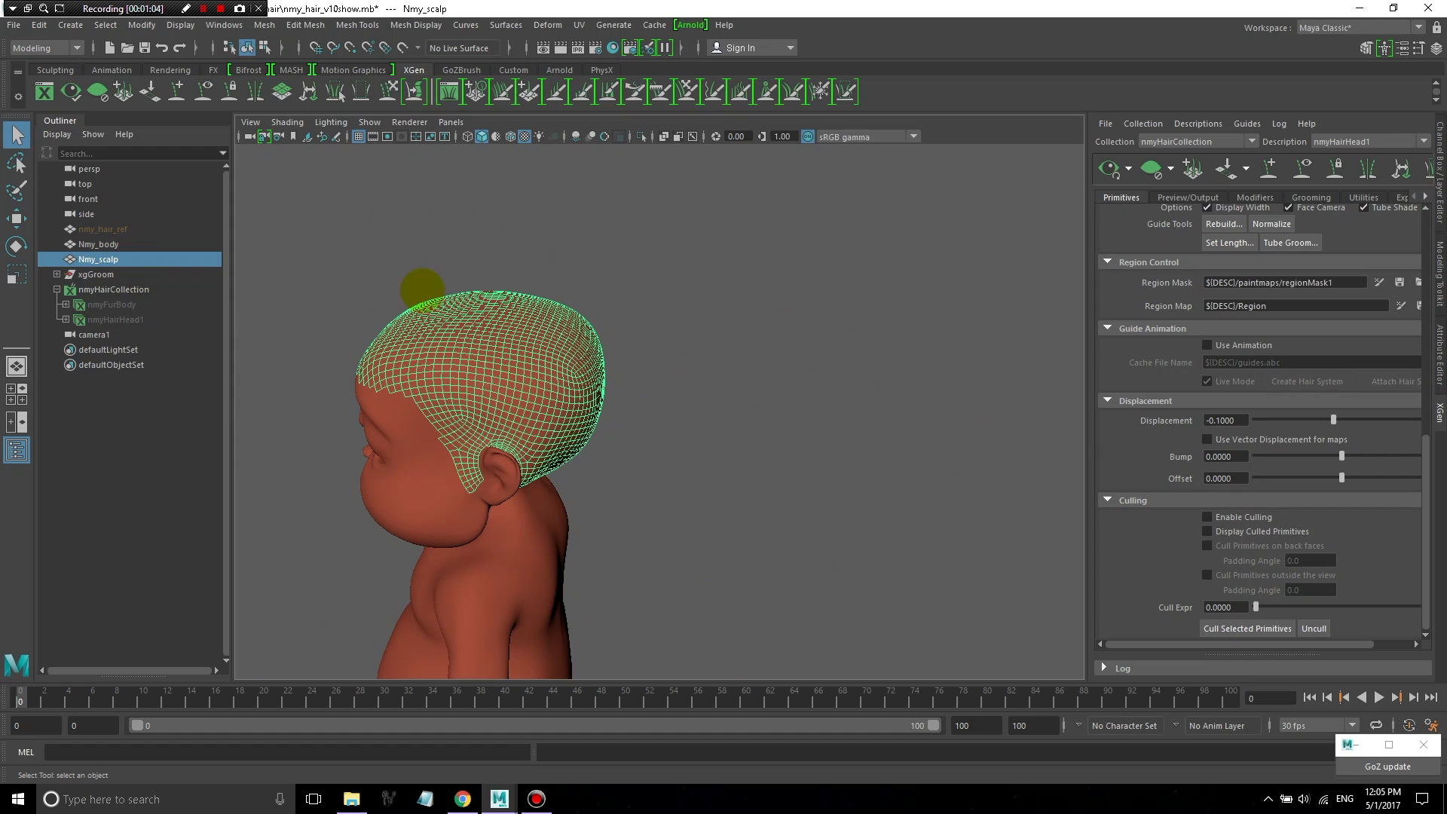
click(414, 462)
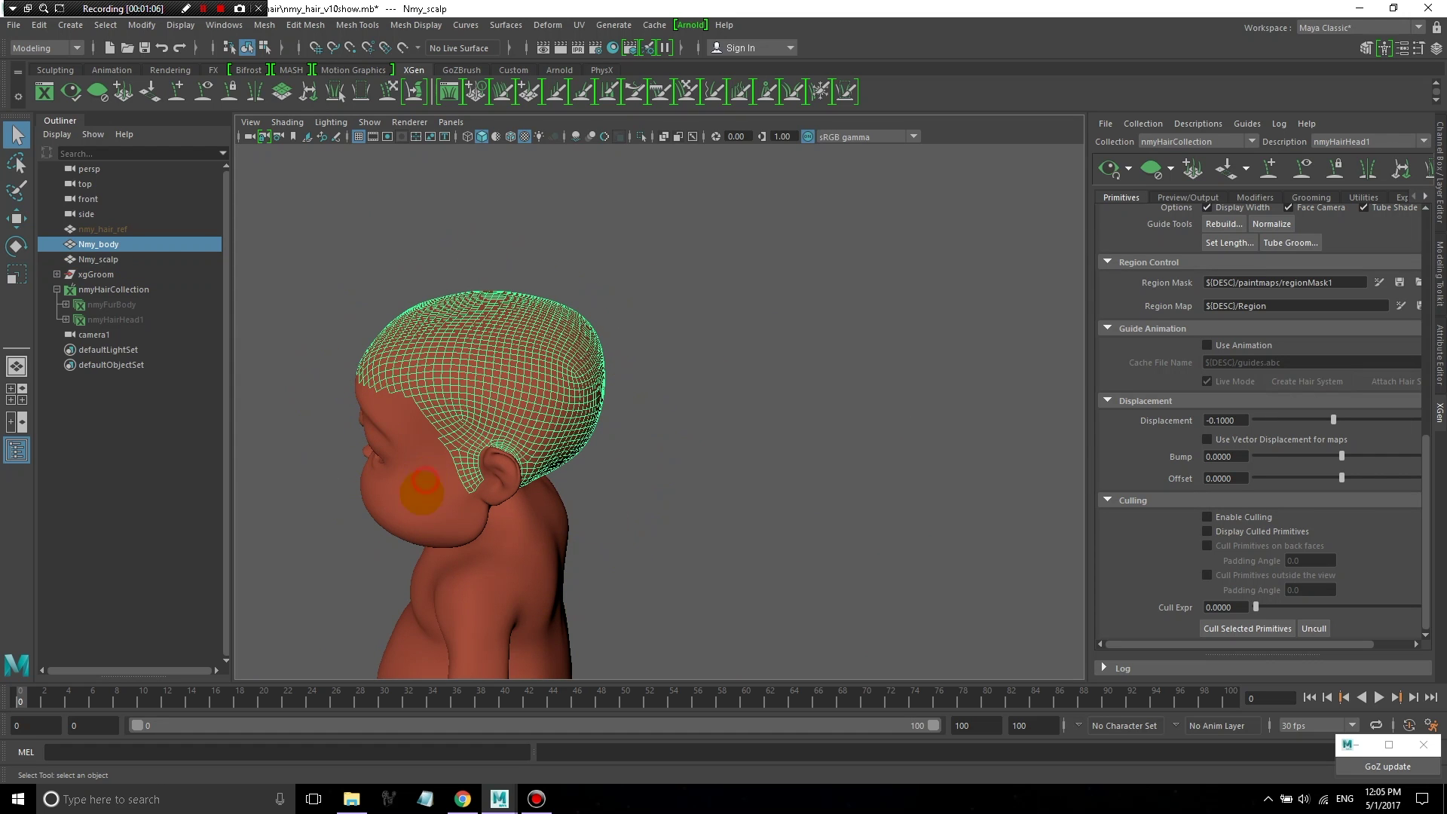
alt+drag(407, 520, 698, 326)
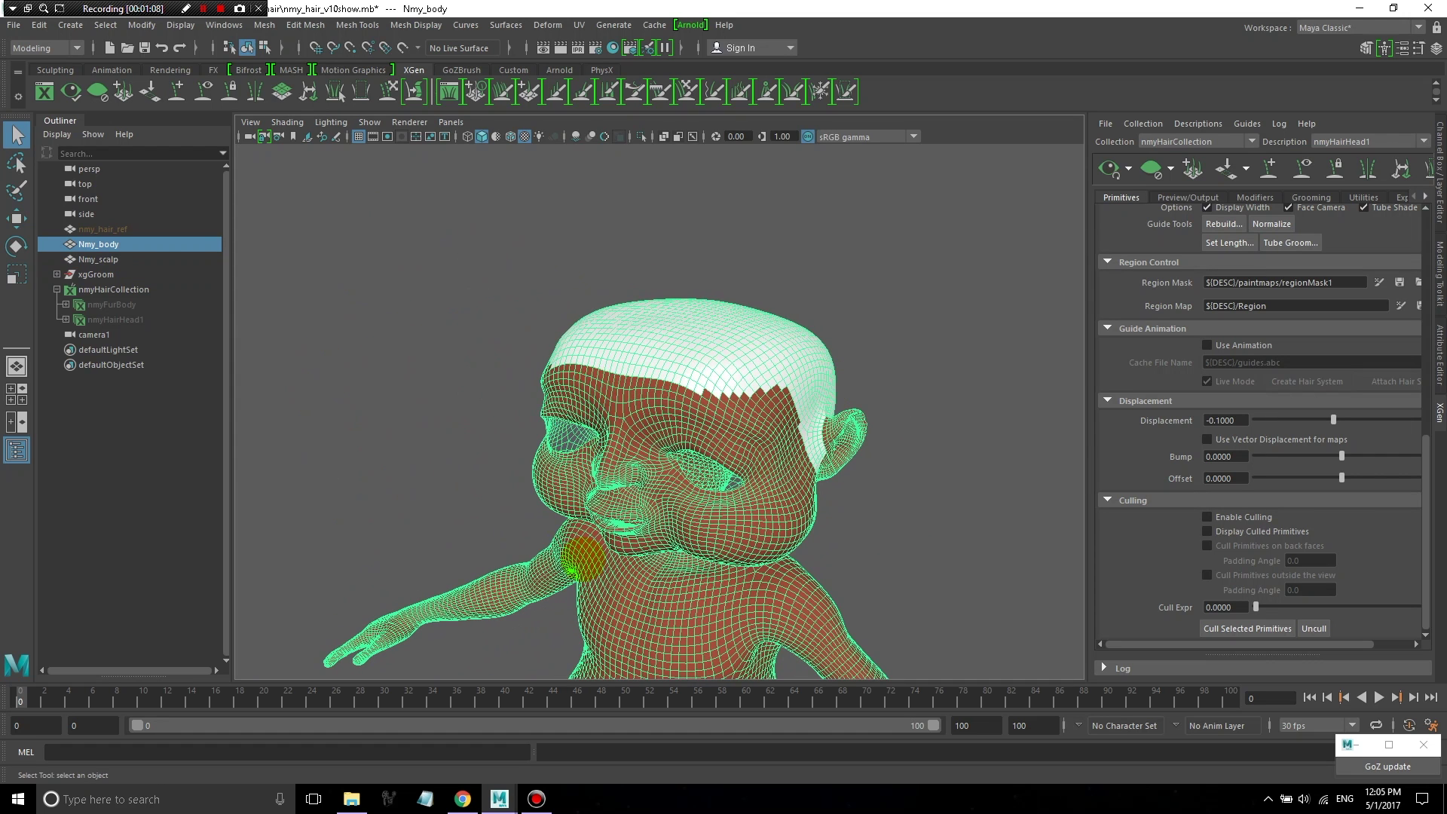
alt+drag(1018, 456, 877, 462)
alt+drag(704, 332, 739, 346)
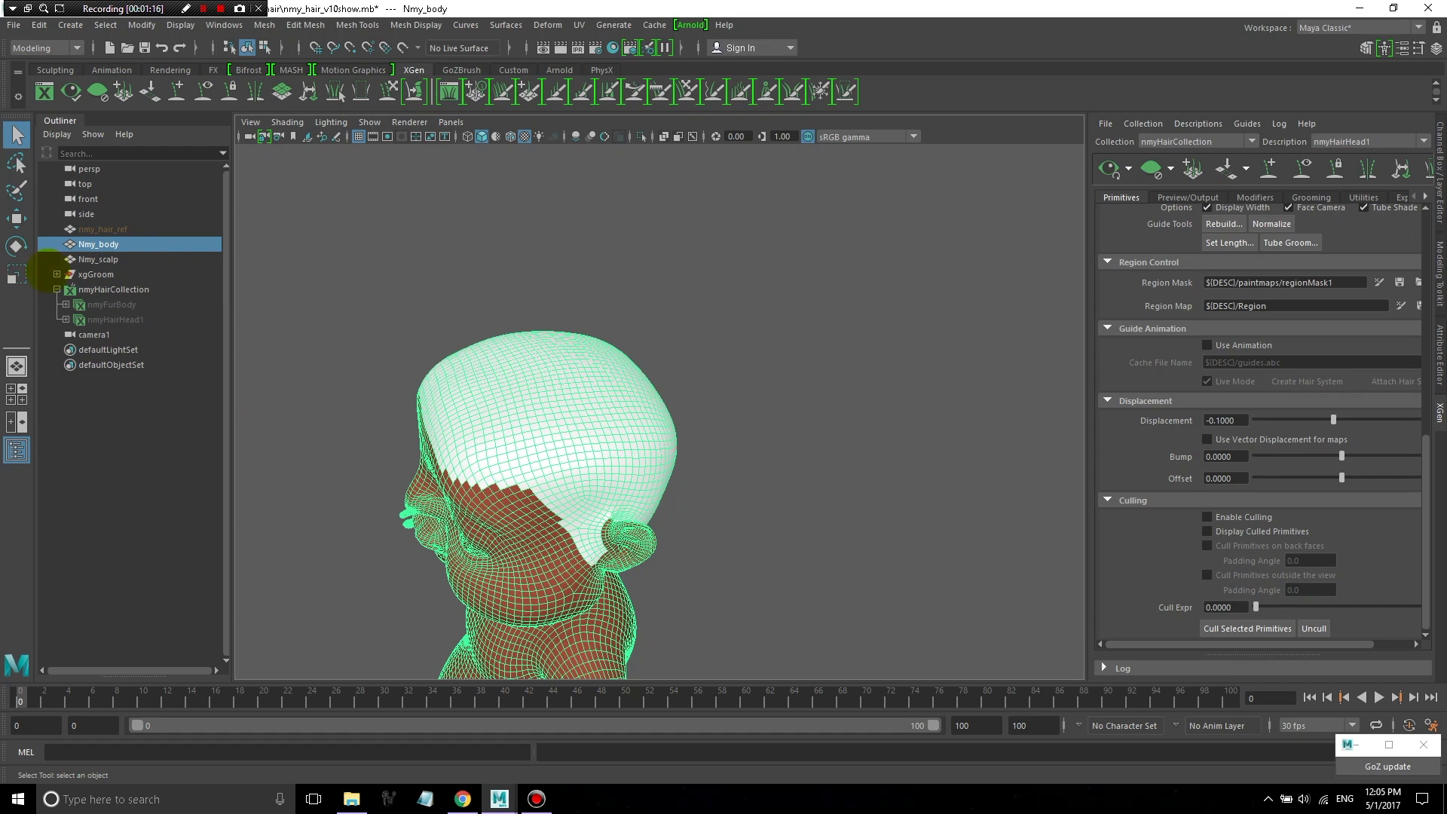
- Select the Nmy_scalp mesh as the surface for the new hair and check its extent from several angles
click(98, 260)
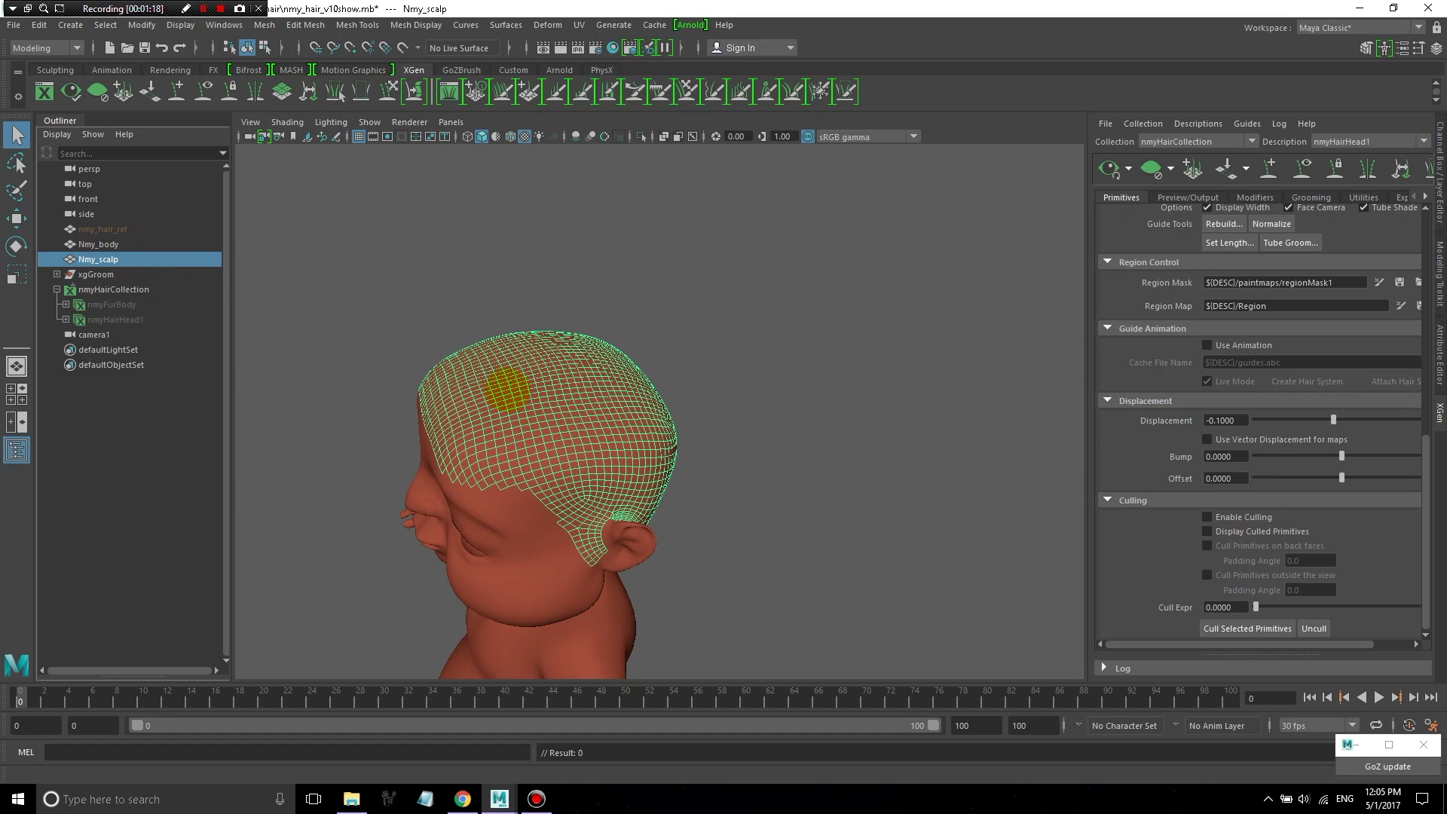
alt+drag(500, 377, 726, 298)
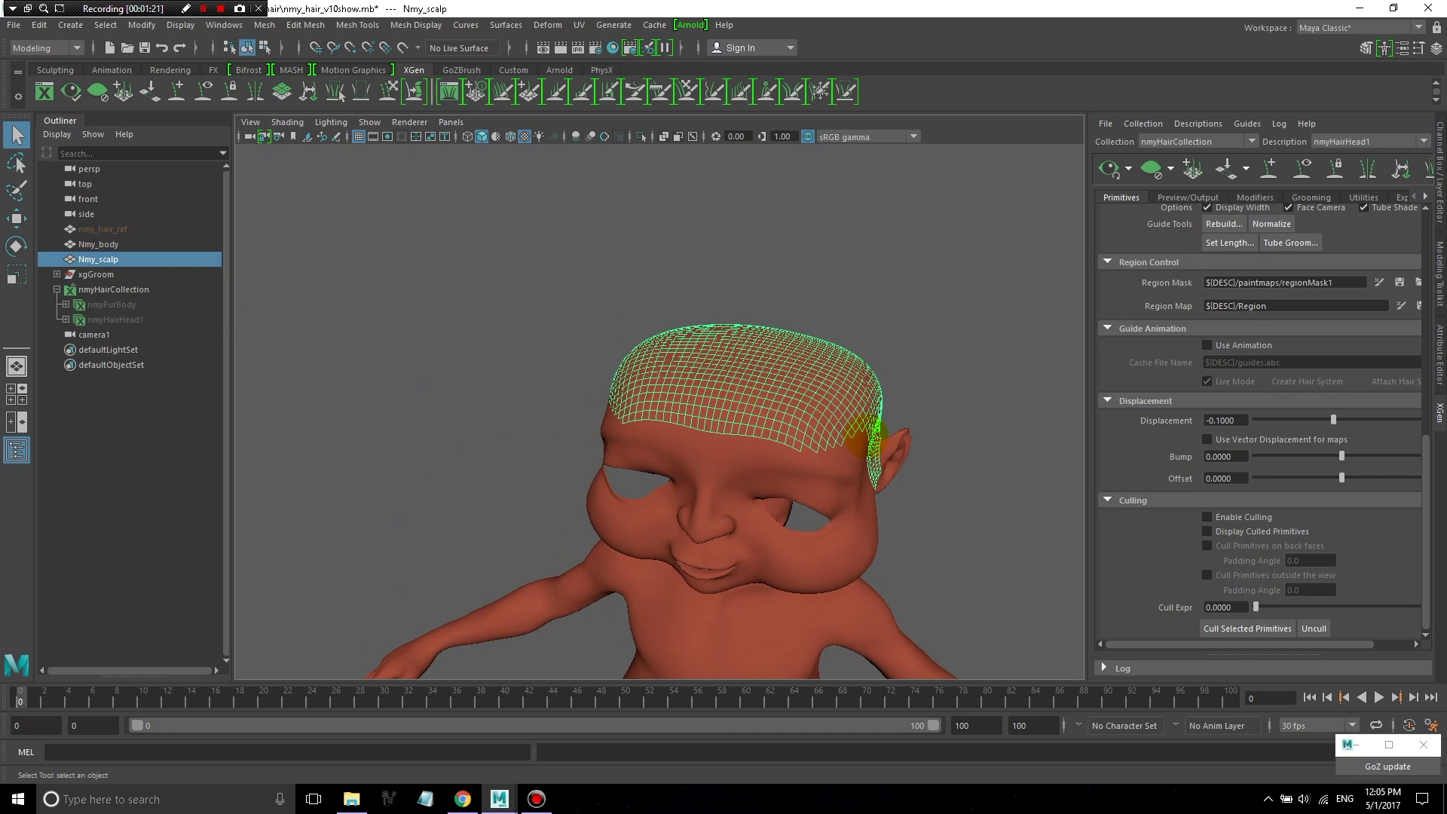
alt+drag(881, 437, 785, 436)
alt+drag(475, 371, 1056, 261)
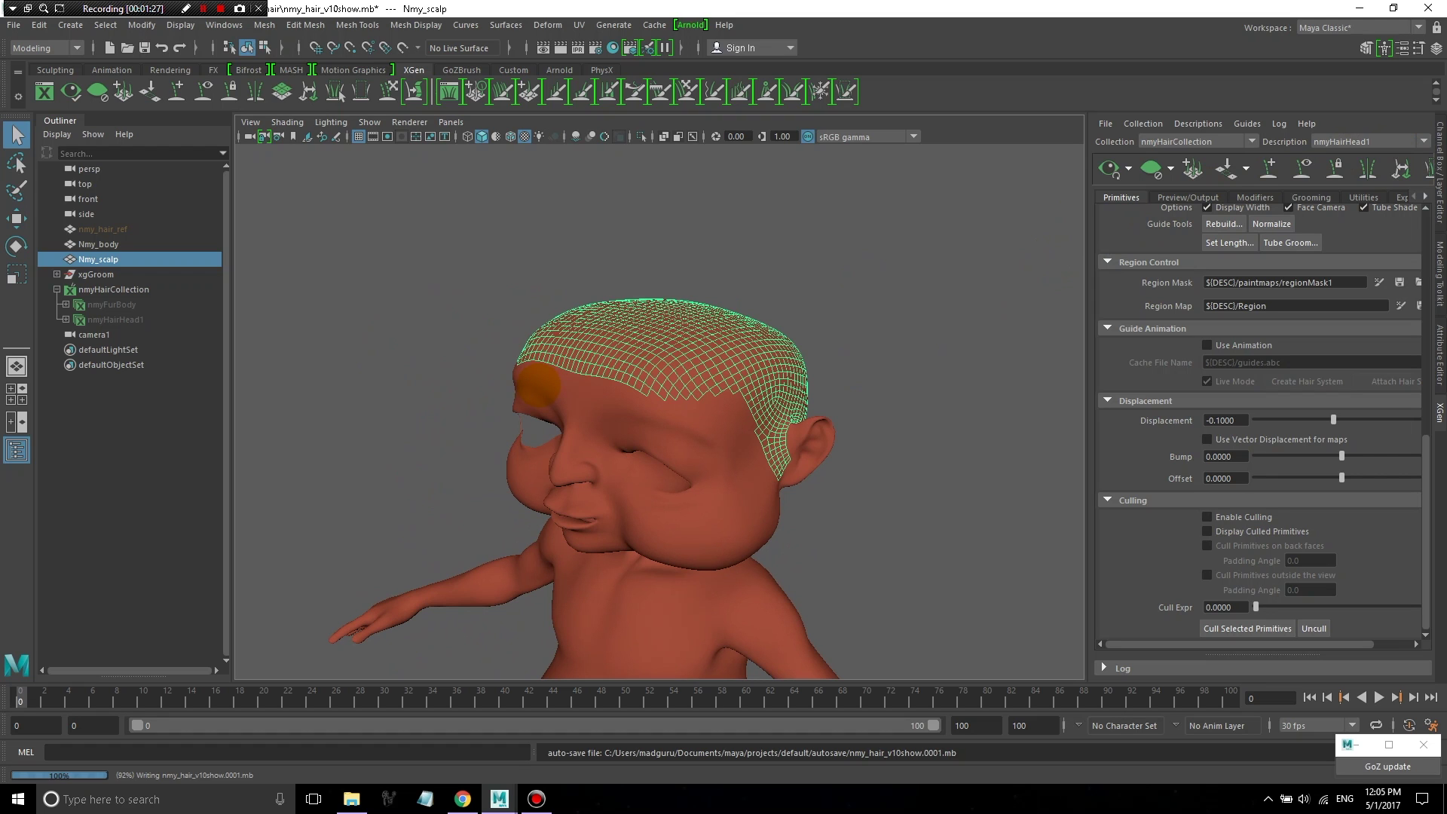
alt+drag(648, 343, 1267, 58)
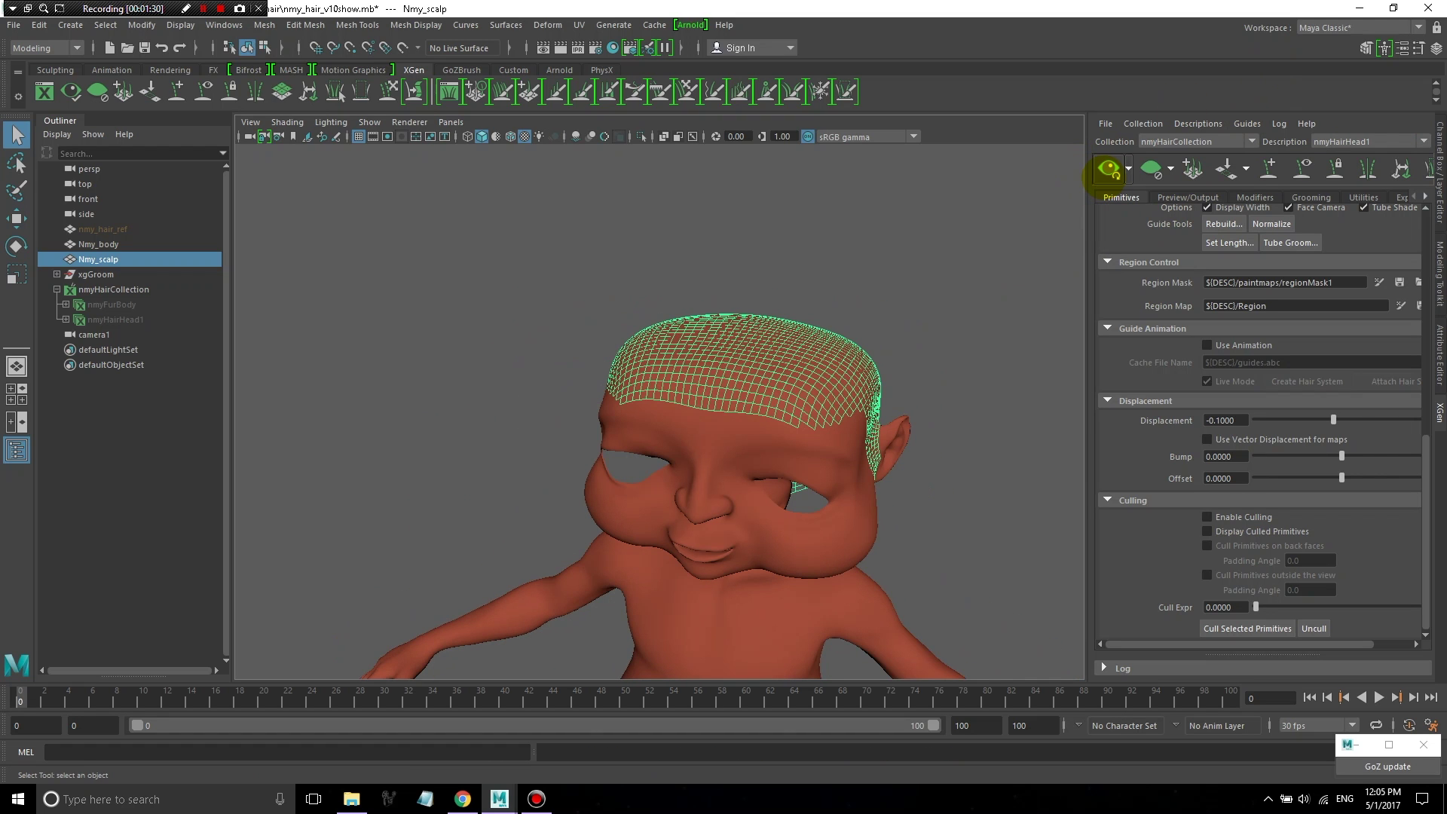
- Create an XGen spline description named nmy_scalp_lesson in nmyHairCollection, generated randomly across the surface and controlled by placing and shaping guides
click(1130, 171)
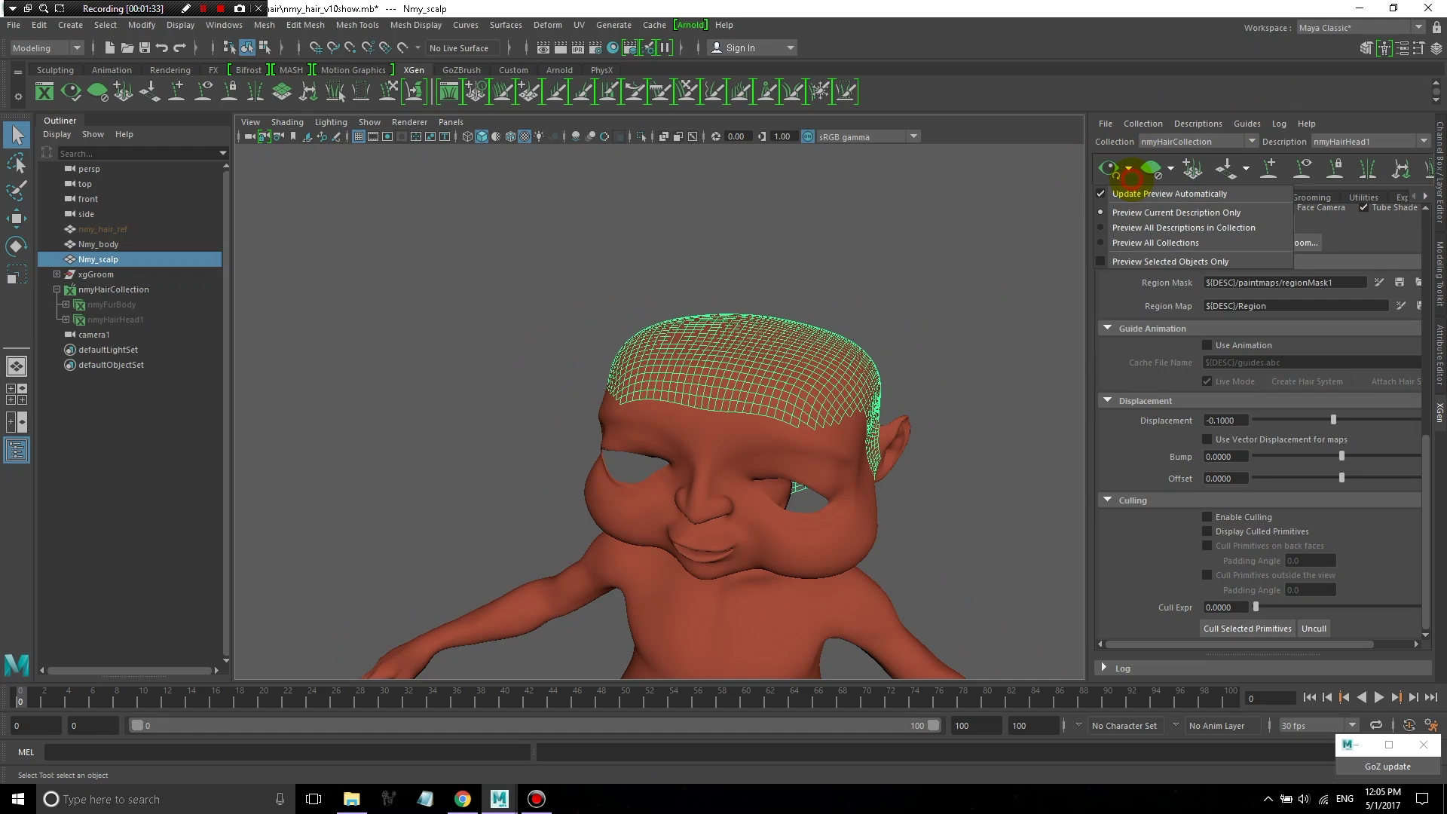
click(1105, 124)
click(1105, 124)
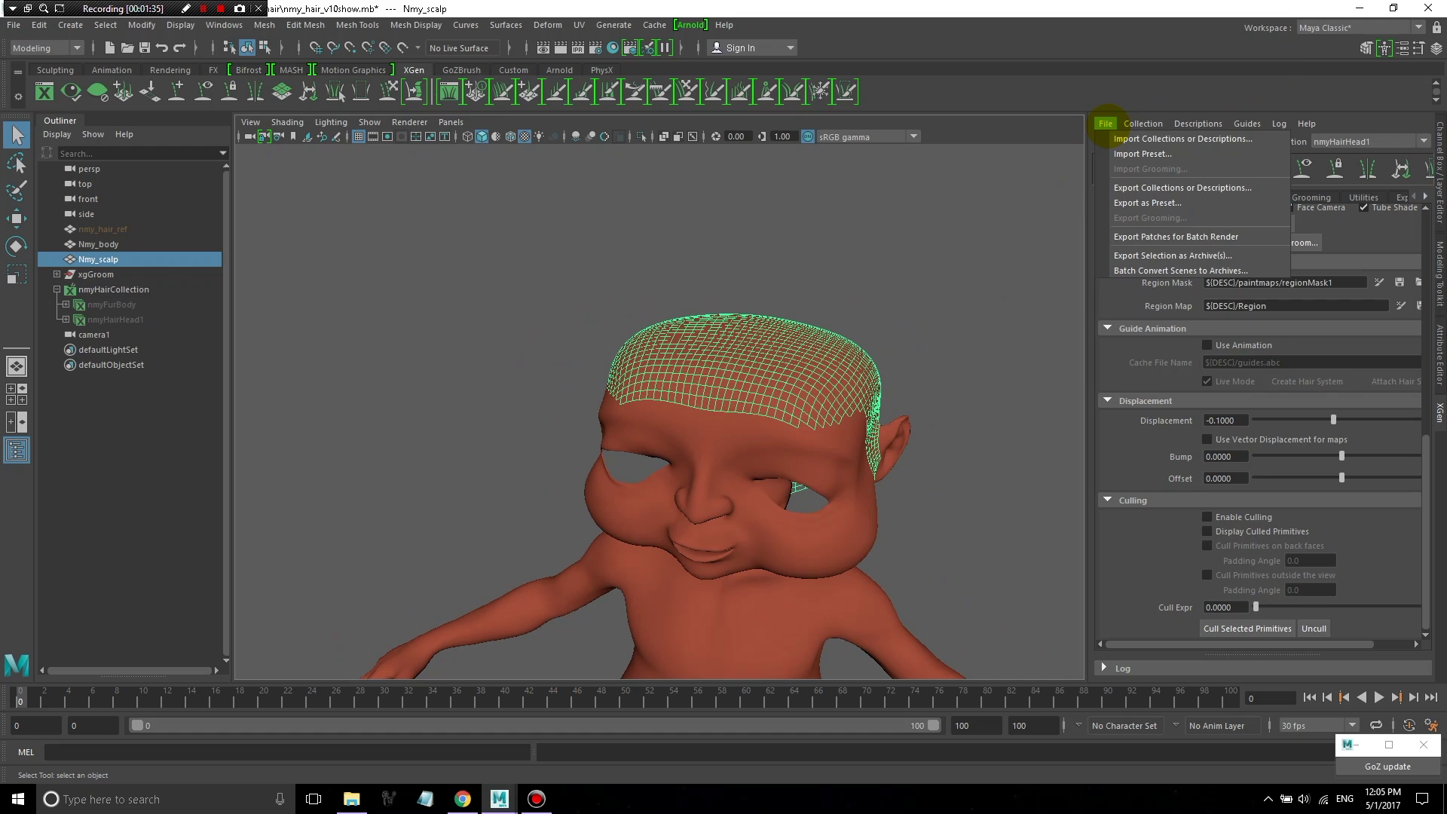
mouse_move(1199, 123)
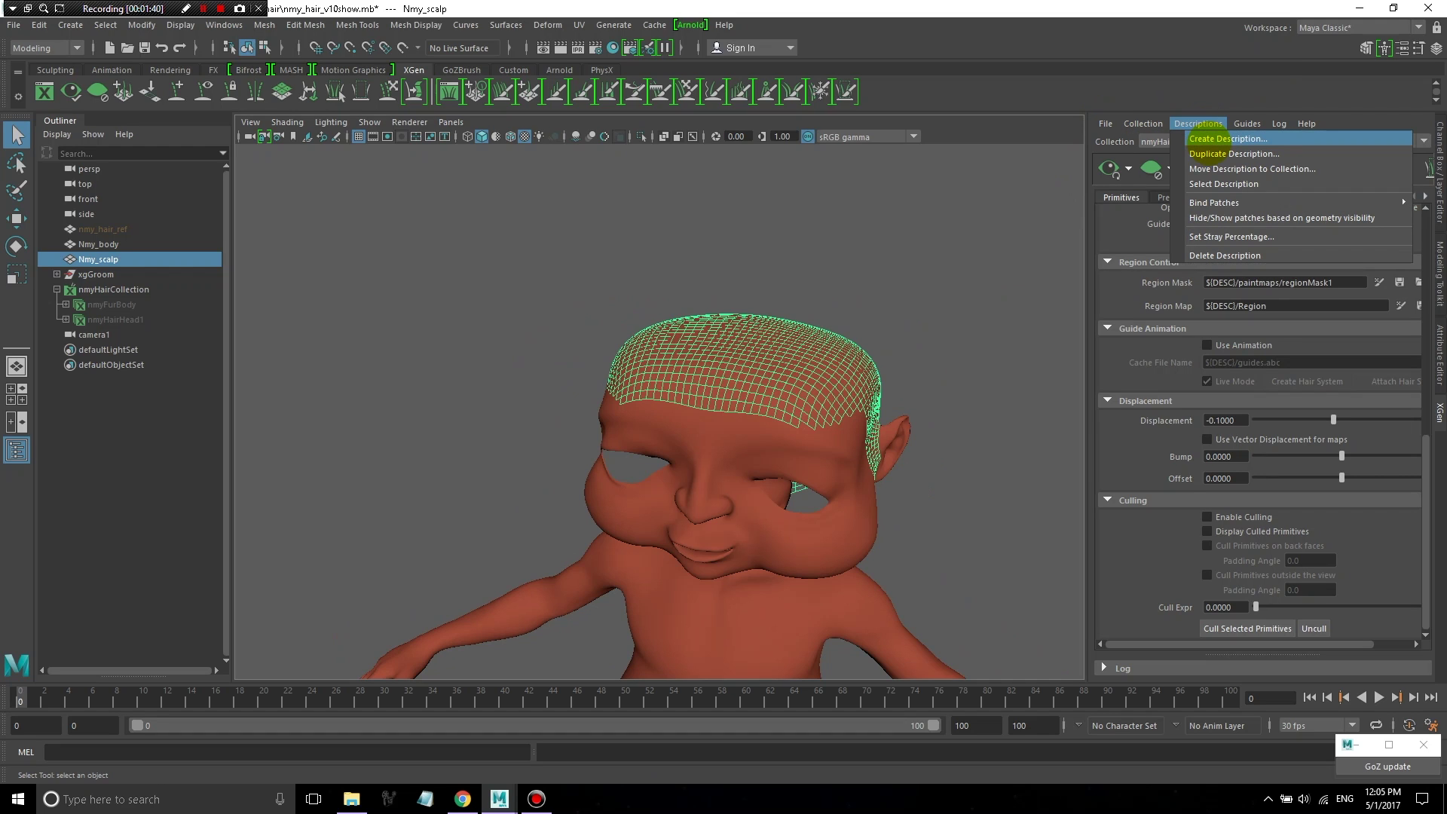
click(1227, 139)
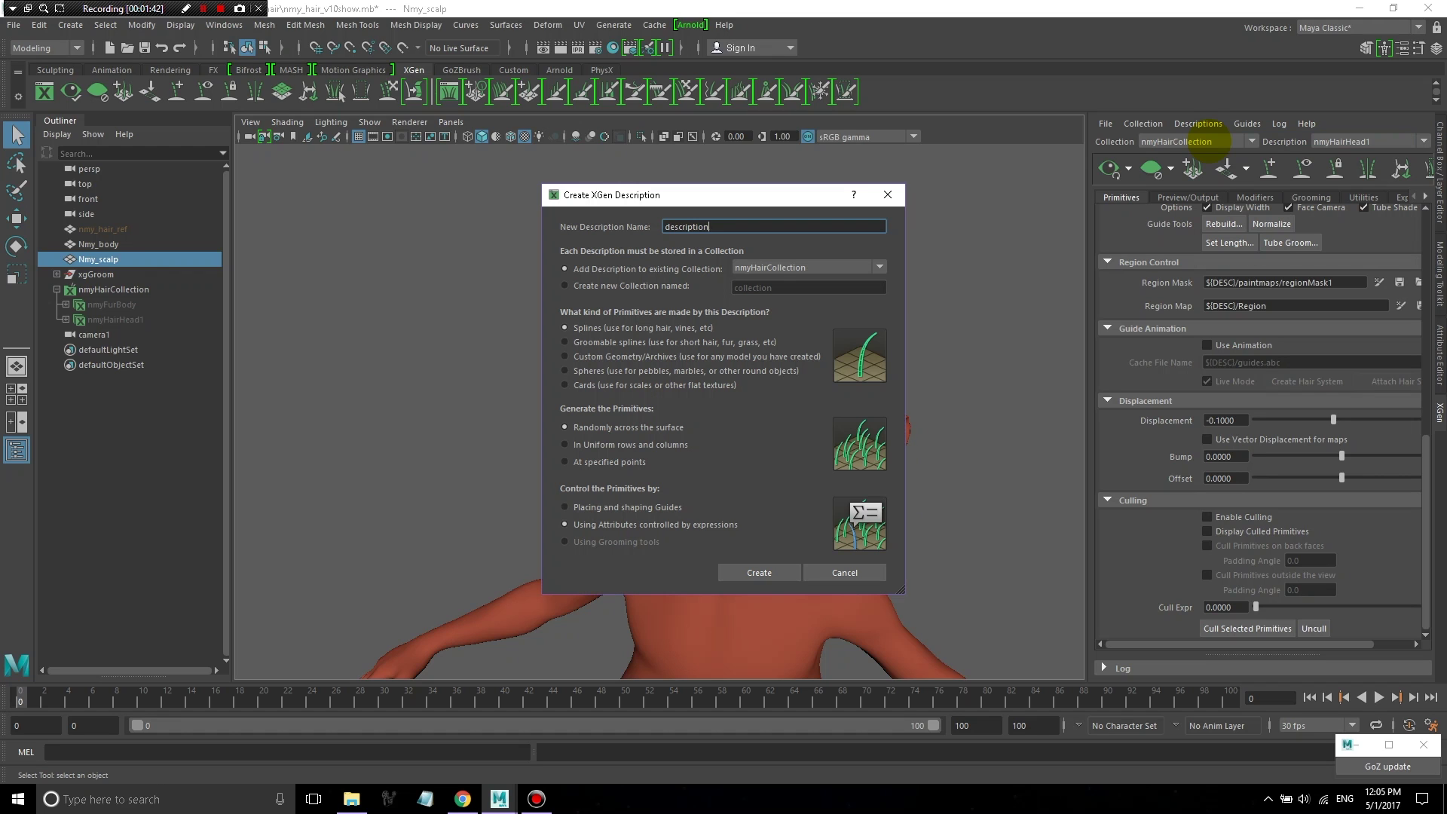
double_click(747, 225)
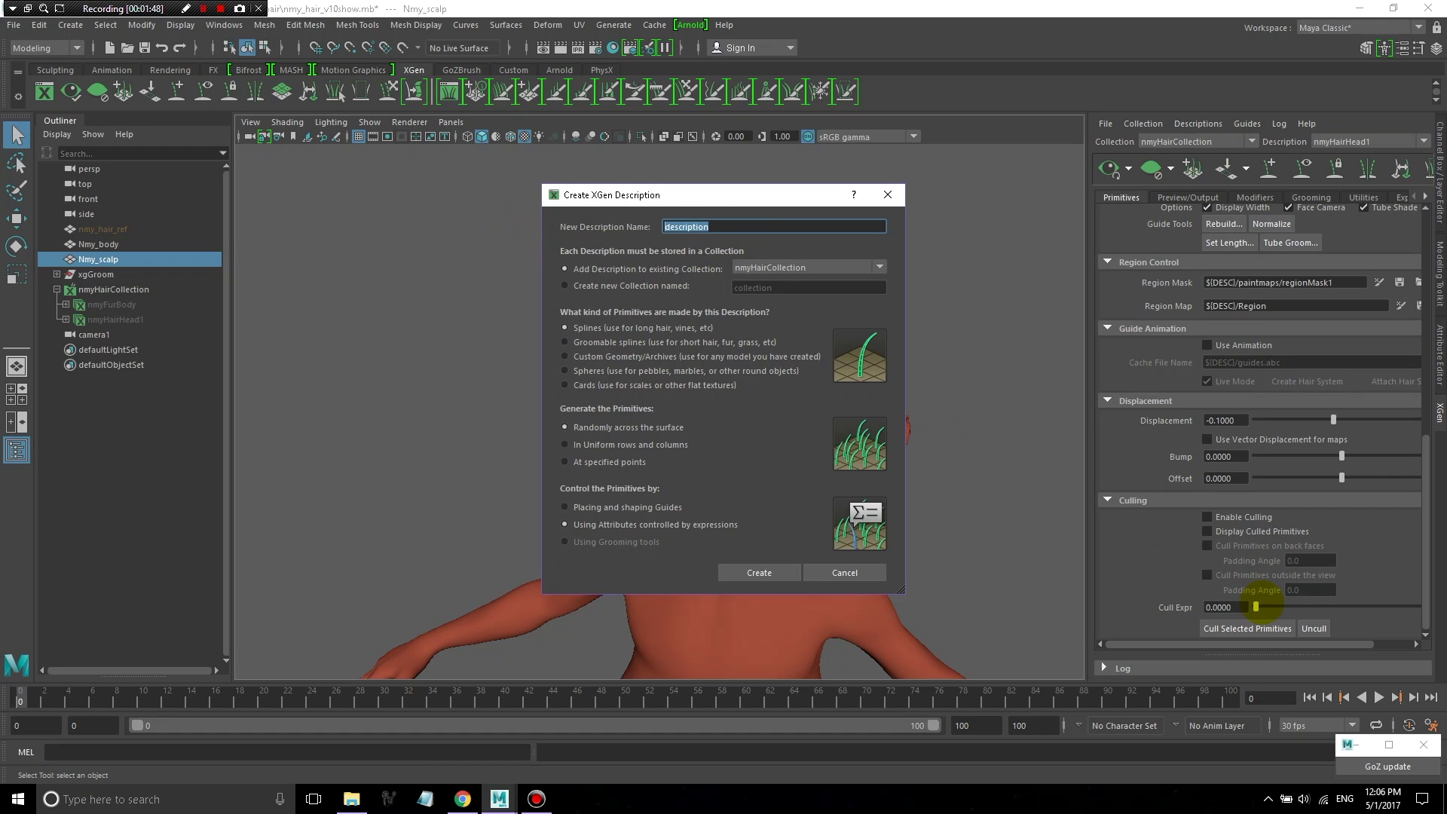
text(nmy_scalp_lesson)
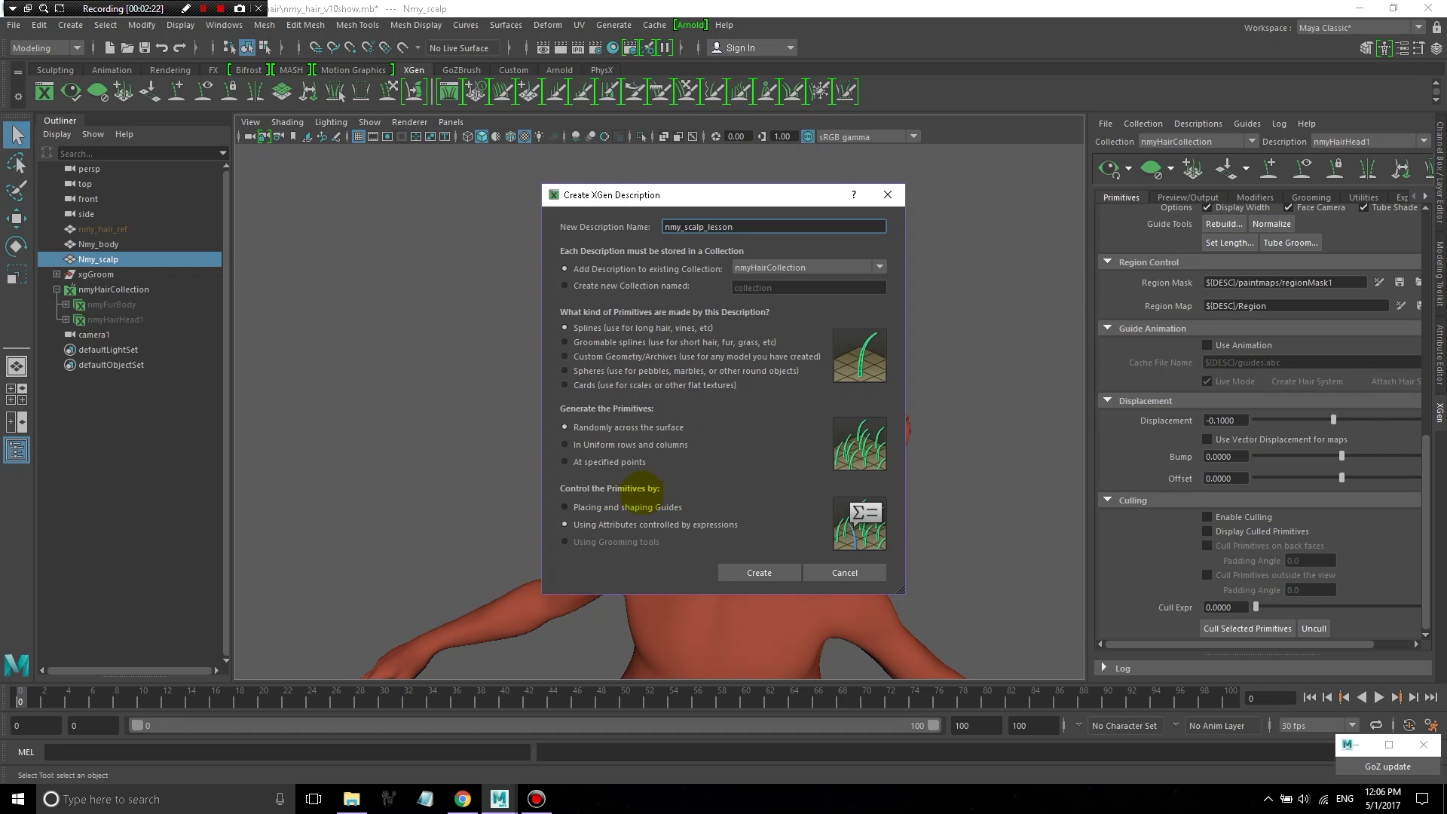
click(567, 507)
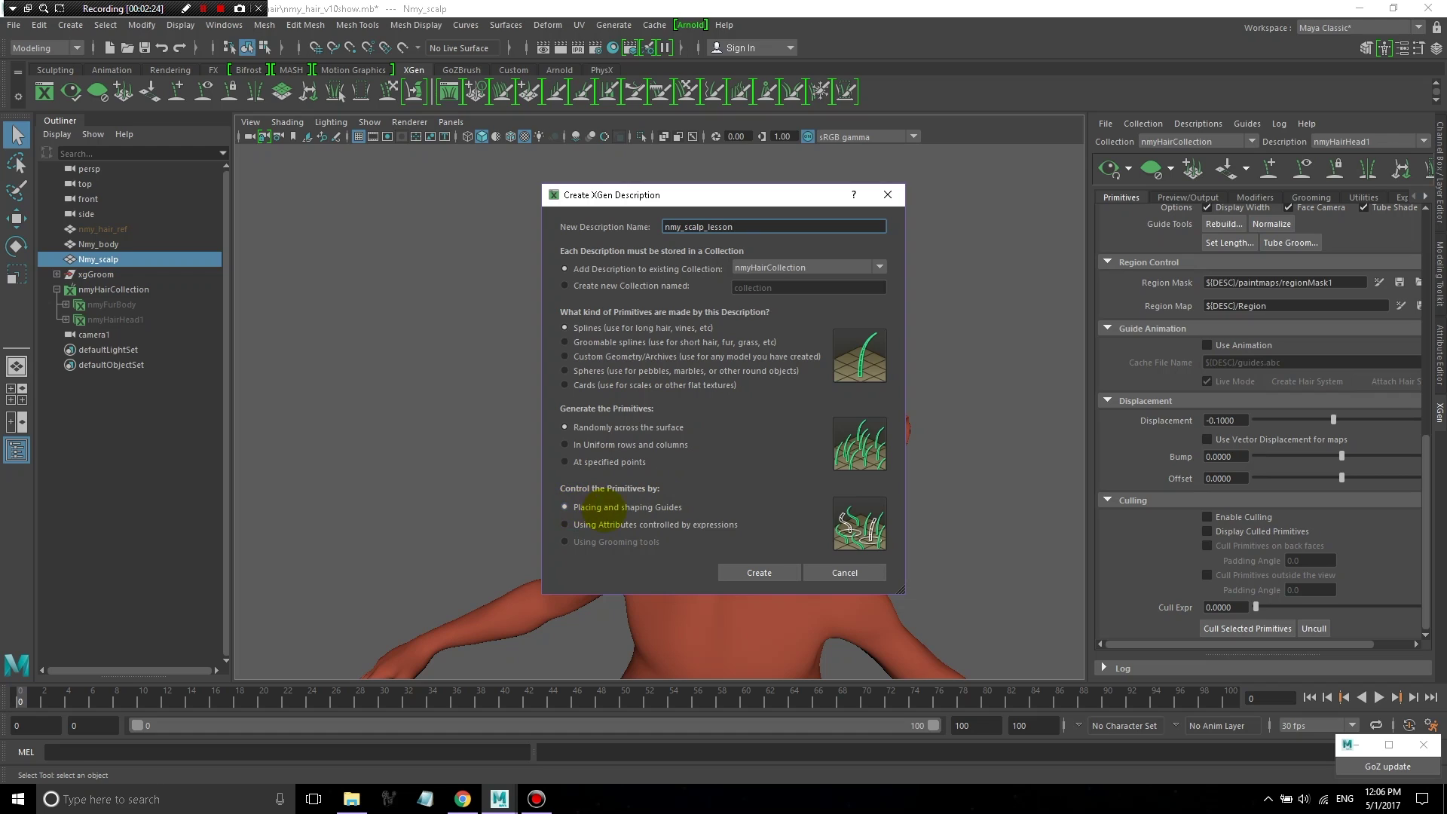
click(756, 574)
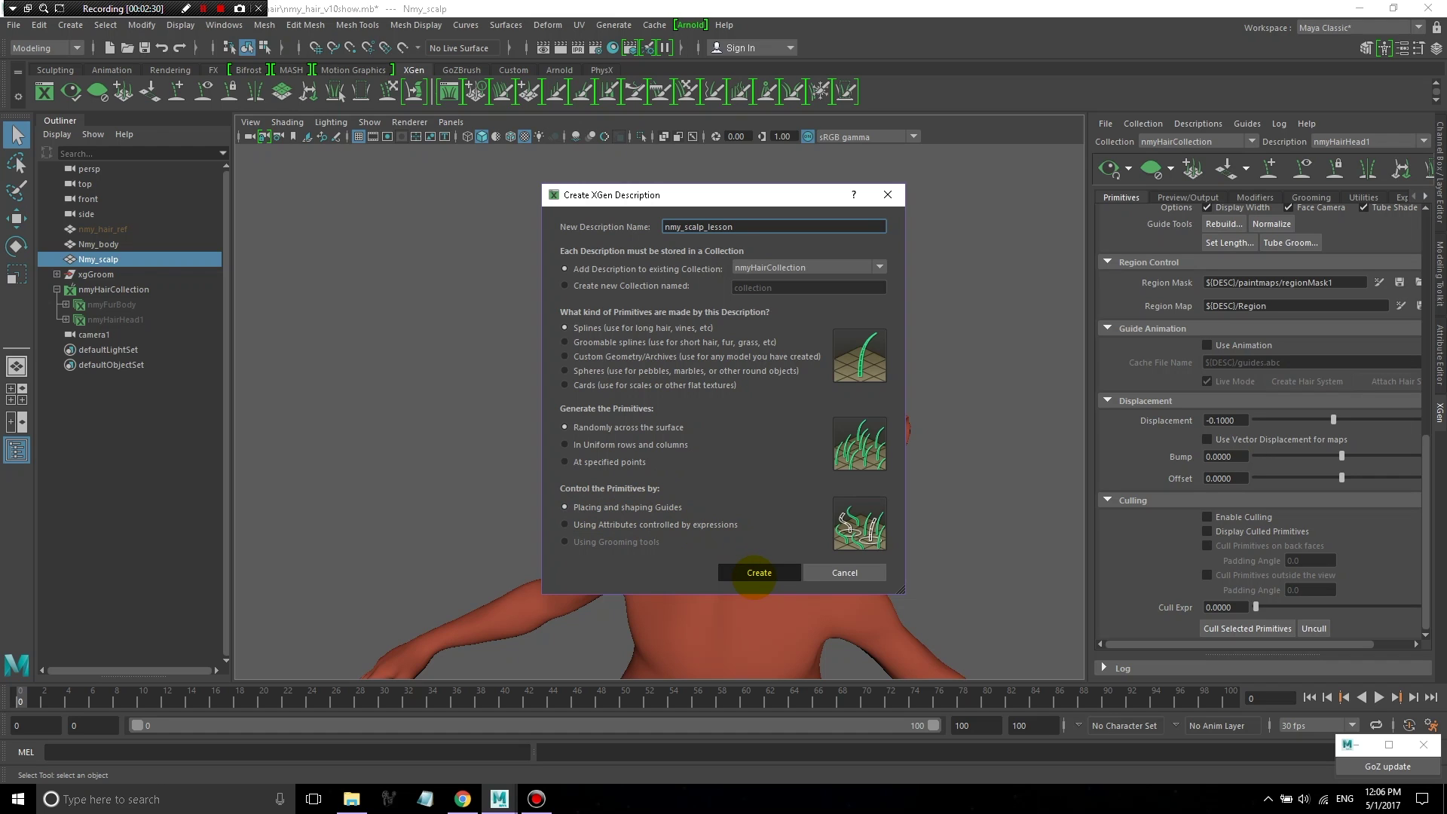
click(756, 573)
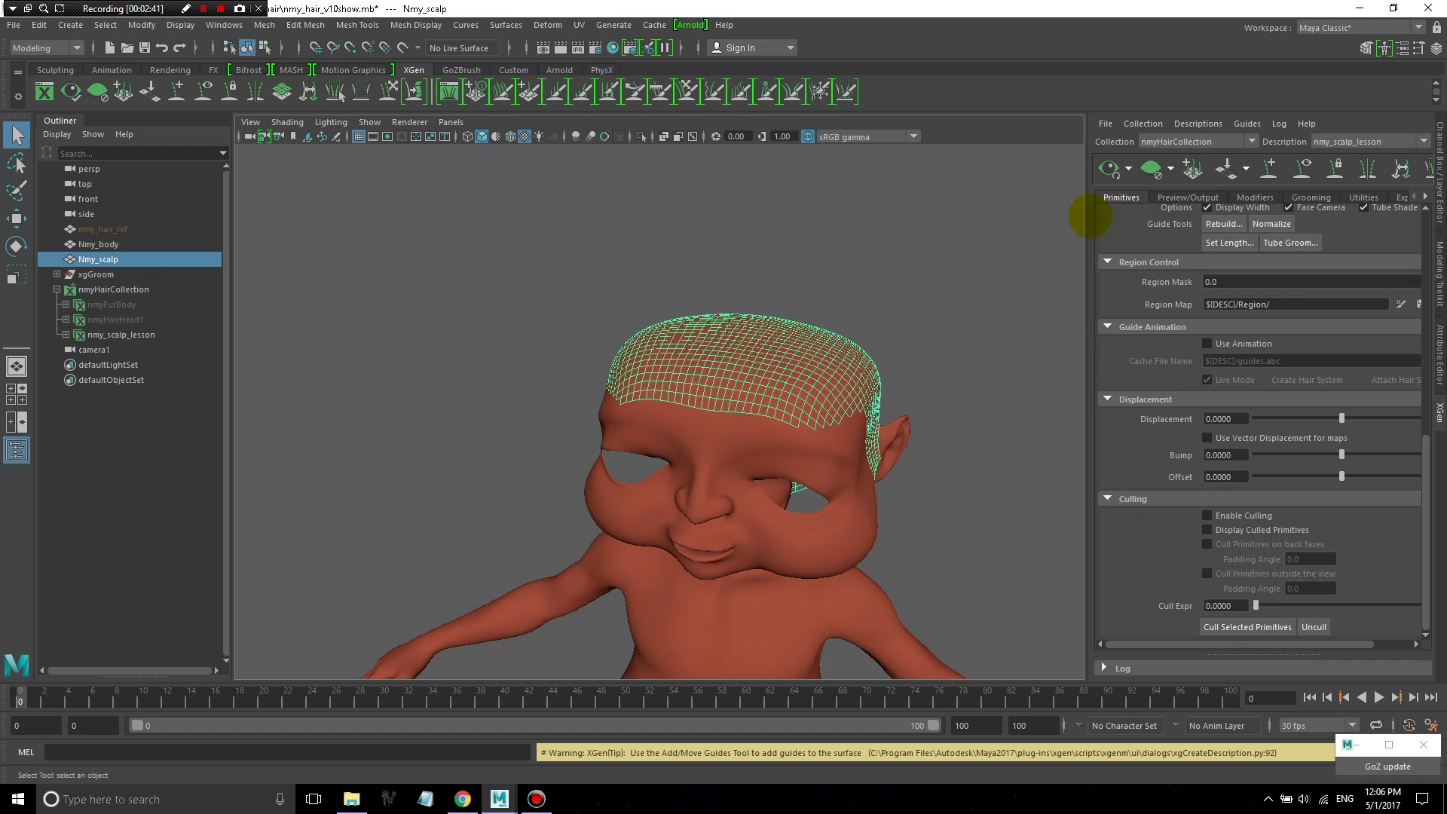
- Add five guides to the scalp with Add or Move Guides: two near the front, two toward the back and one in the middle
scroll(1137, 239, up, 3)
scroll(1137, 239, up, 8)
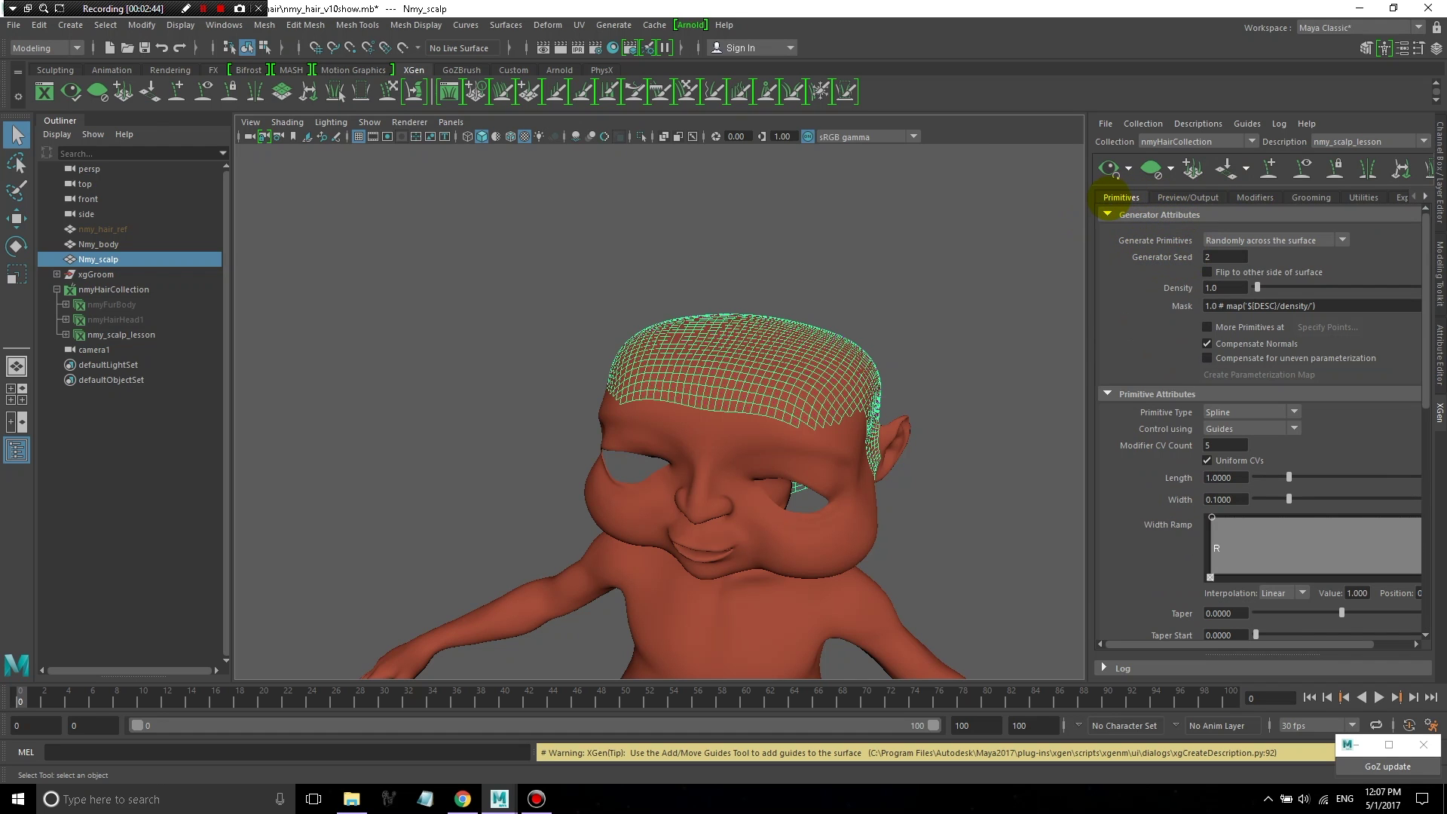
click(1227, 169)
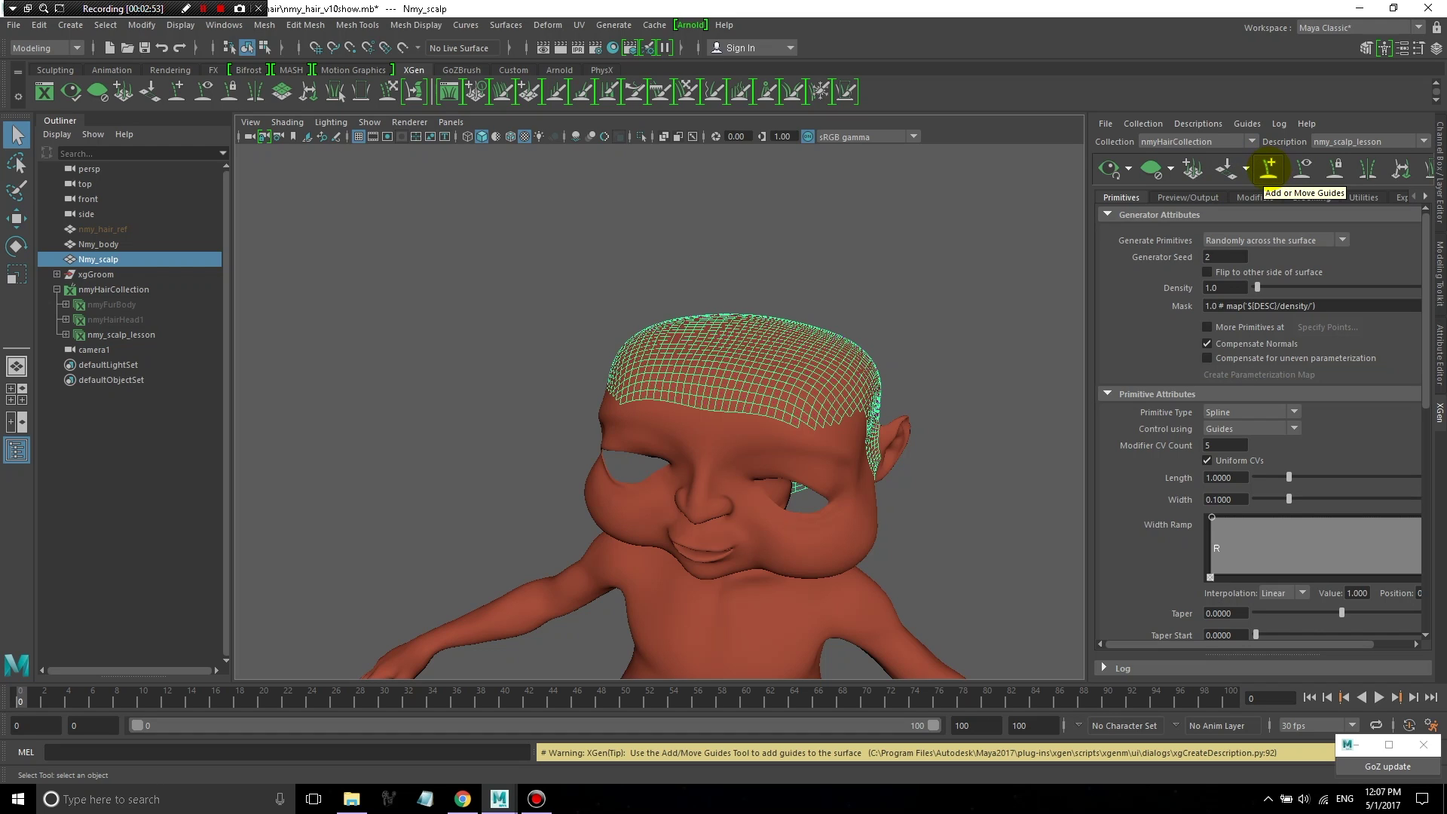
click(1270, 168)
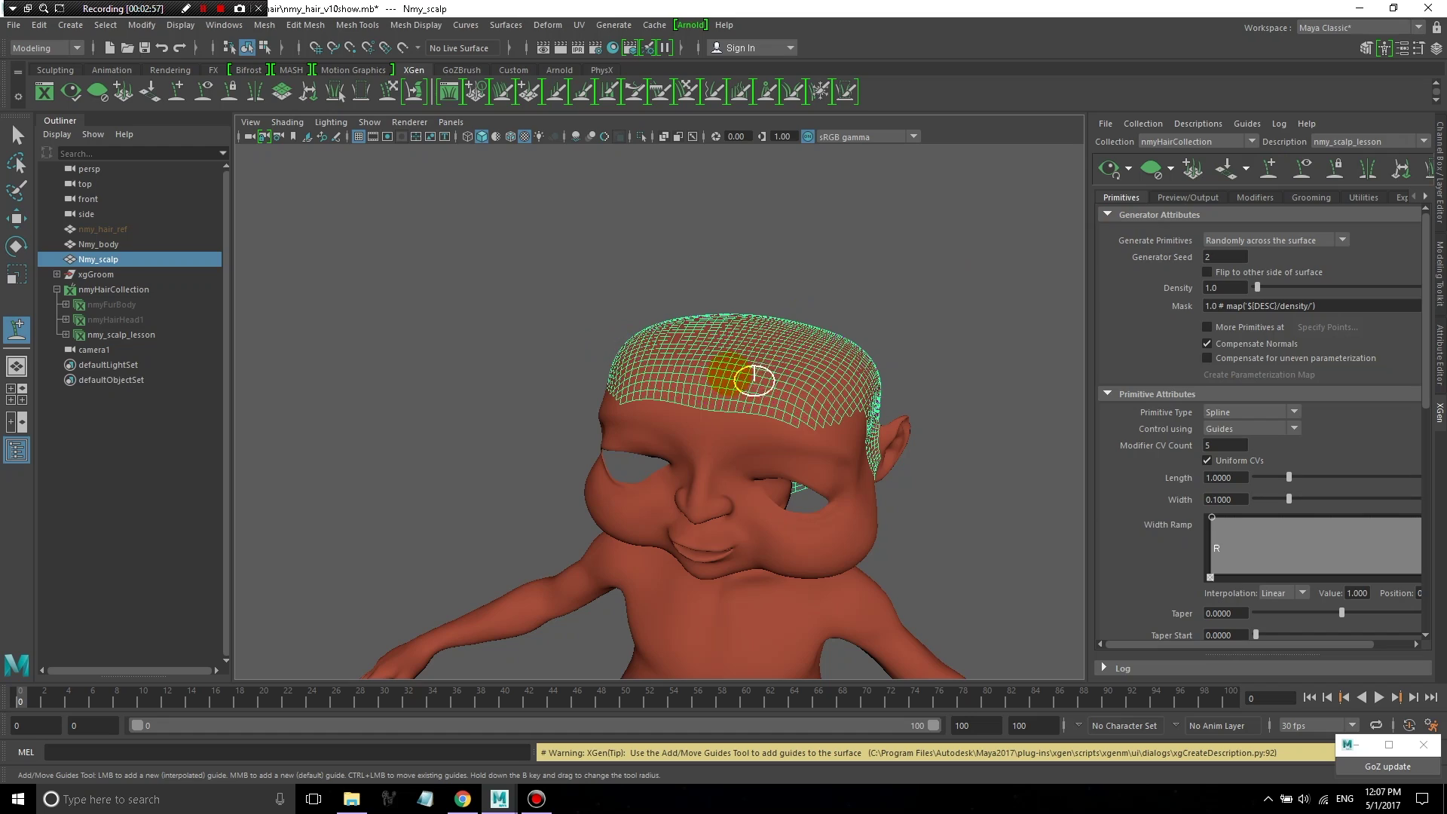
mouse_move(737, 339)
alt+mouse_down()
mouse_move(830, 534)
mouse_move(717, 504)
mouse_move(678, 287)
mouse_move(694, 307)
alt+mouse_up()
click(609, 384)
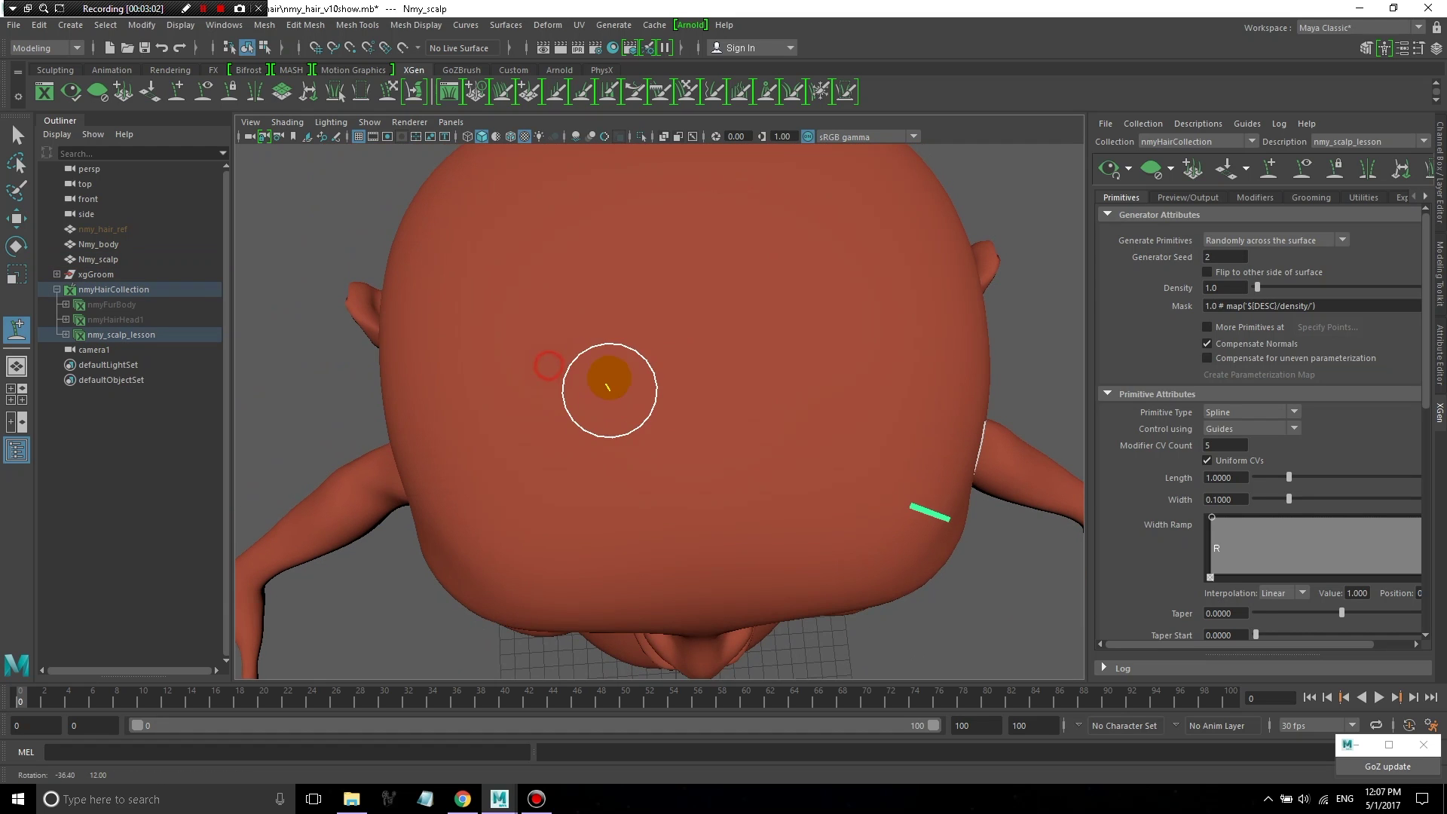
drag(609, 384, 549, 556)
click(445, 273)
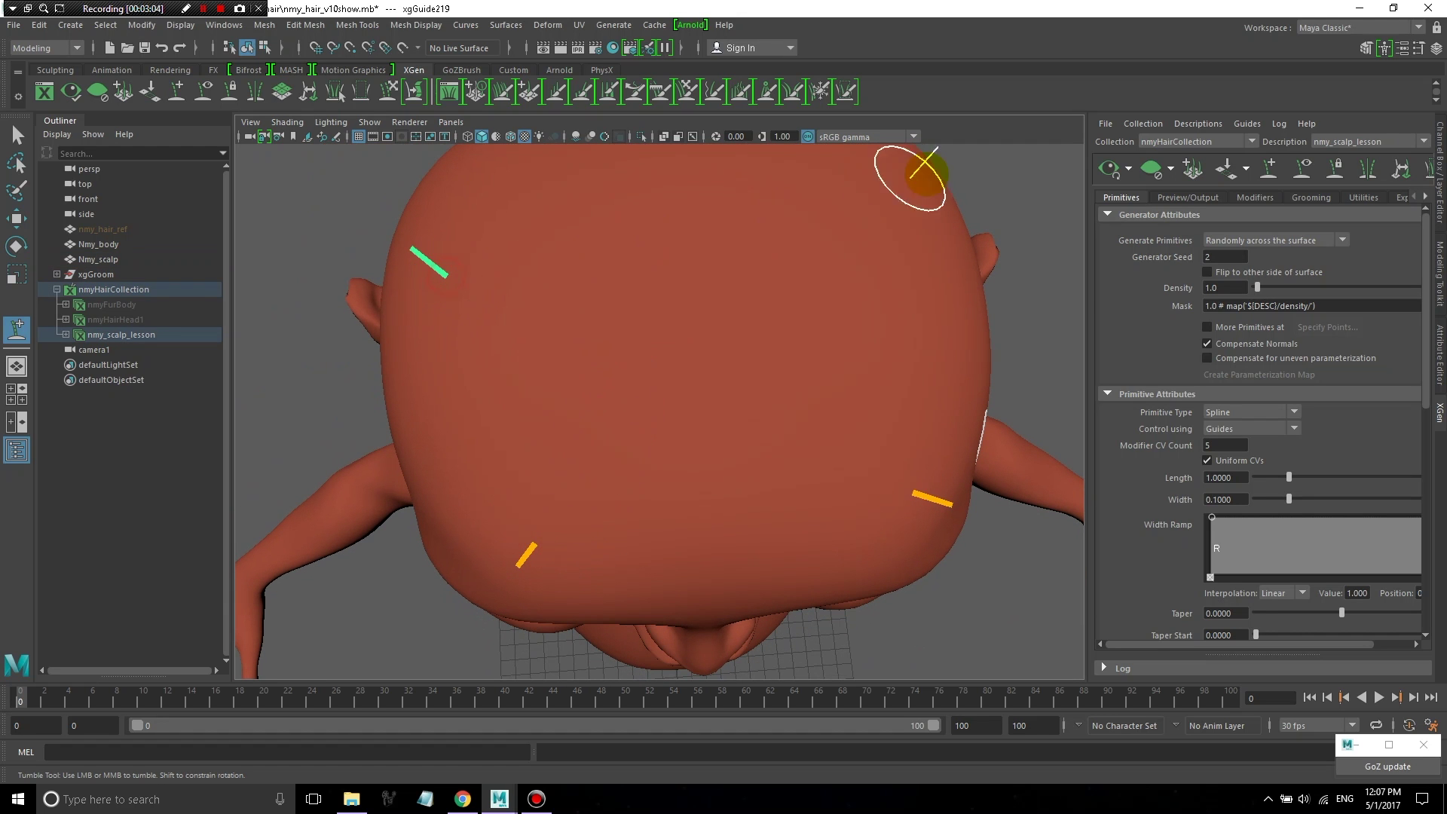
click(923, 170)
mouse_move(905, 194)
alt+mouse_down()
mouse_move(792, 324)
mouse_move(712, 330)
mouse_move(641, 285)
alt+mouse_up()
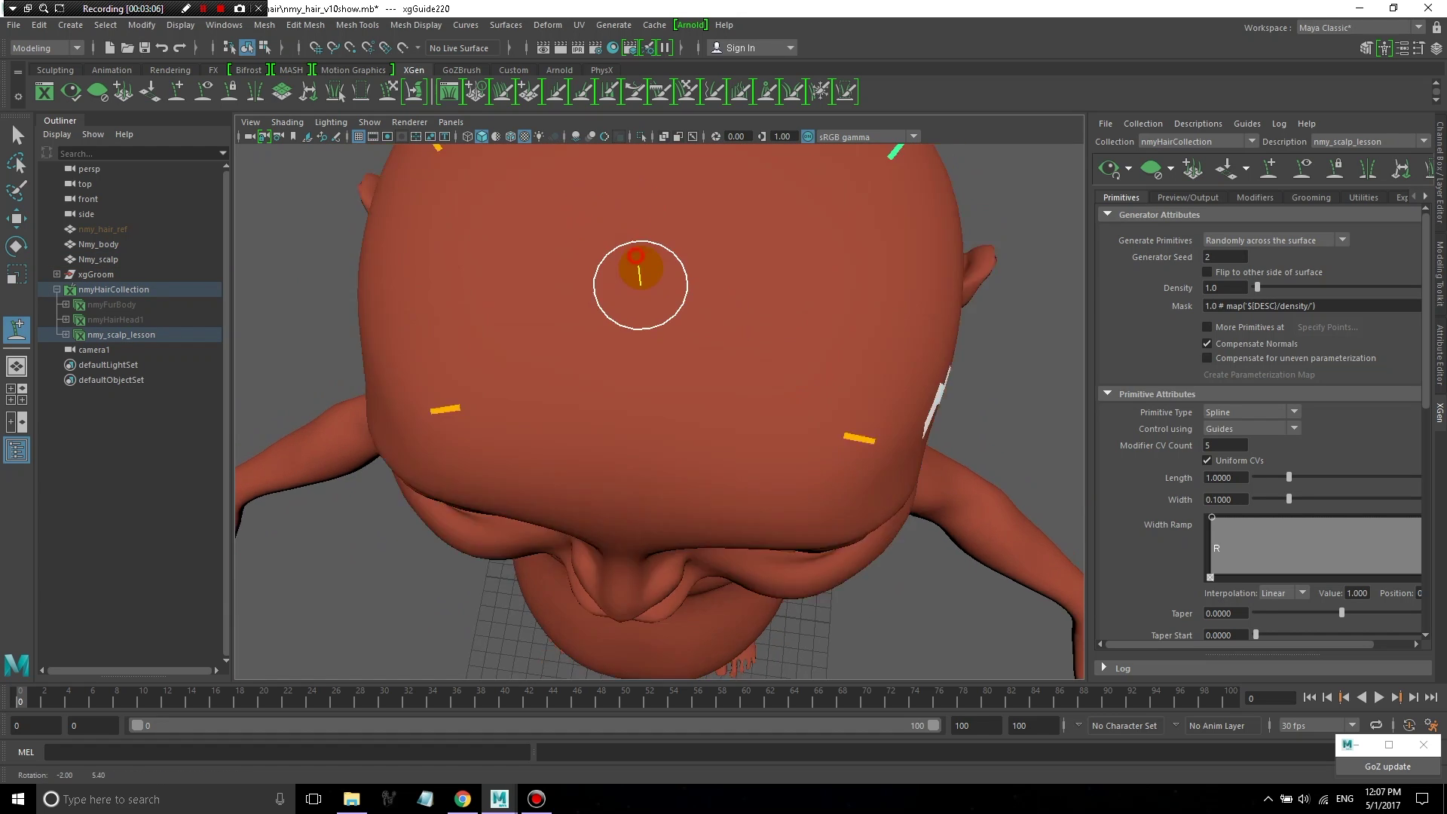
click(639, 279)
- Select the front guide on the character's left side with the Move tool and switch it to component editing
alt+right_drag(639, 285, 727, 323)
alt+drag(727, 323, 746, 196)
alt+right_drag(746, 196, 712, 519)
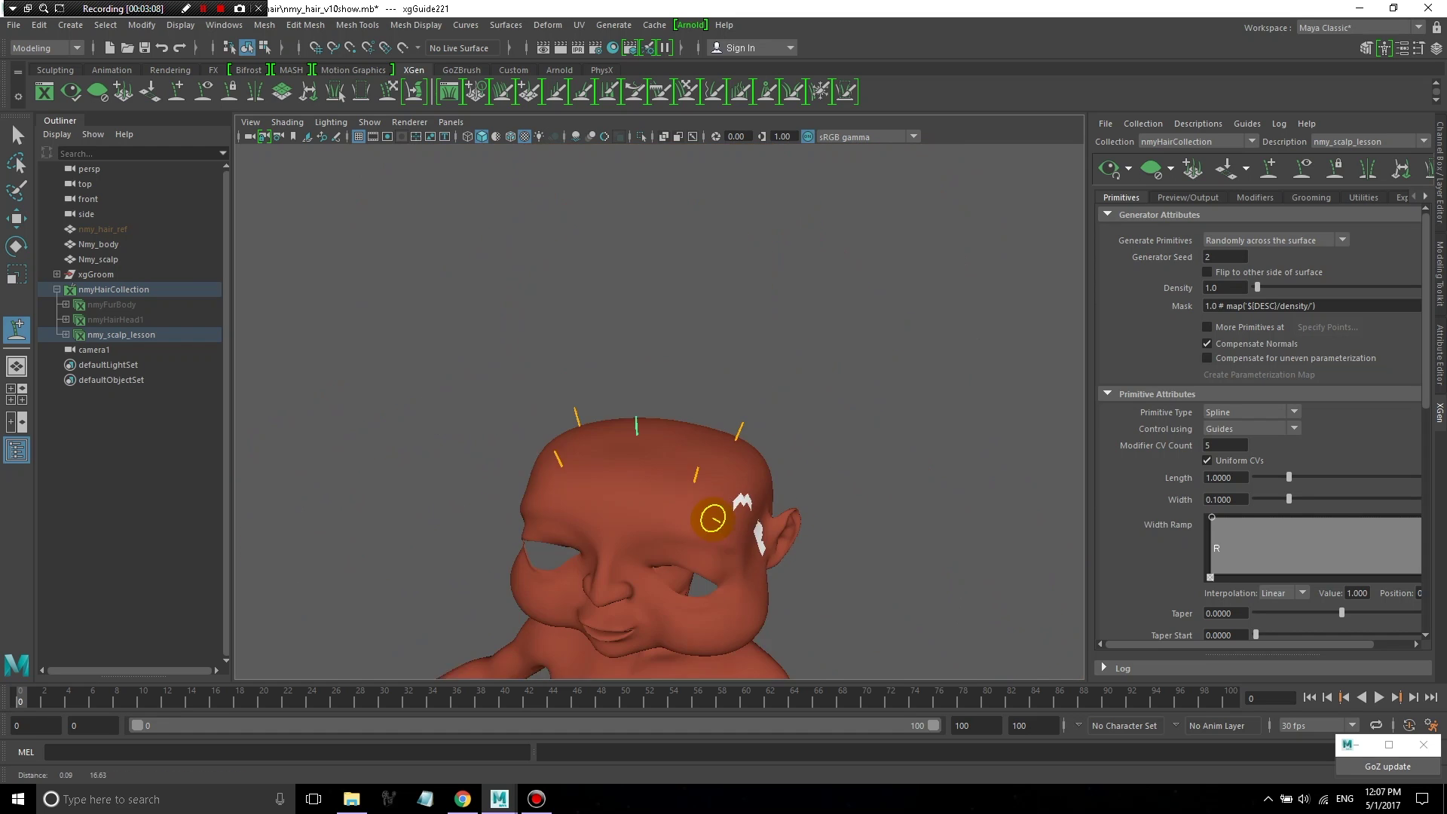
alt+drag(713, 519, 766, 501)
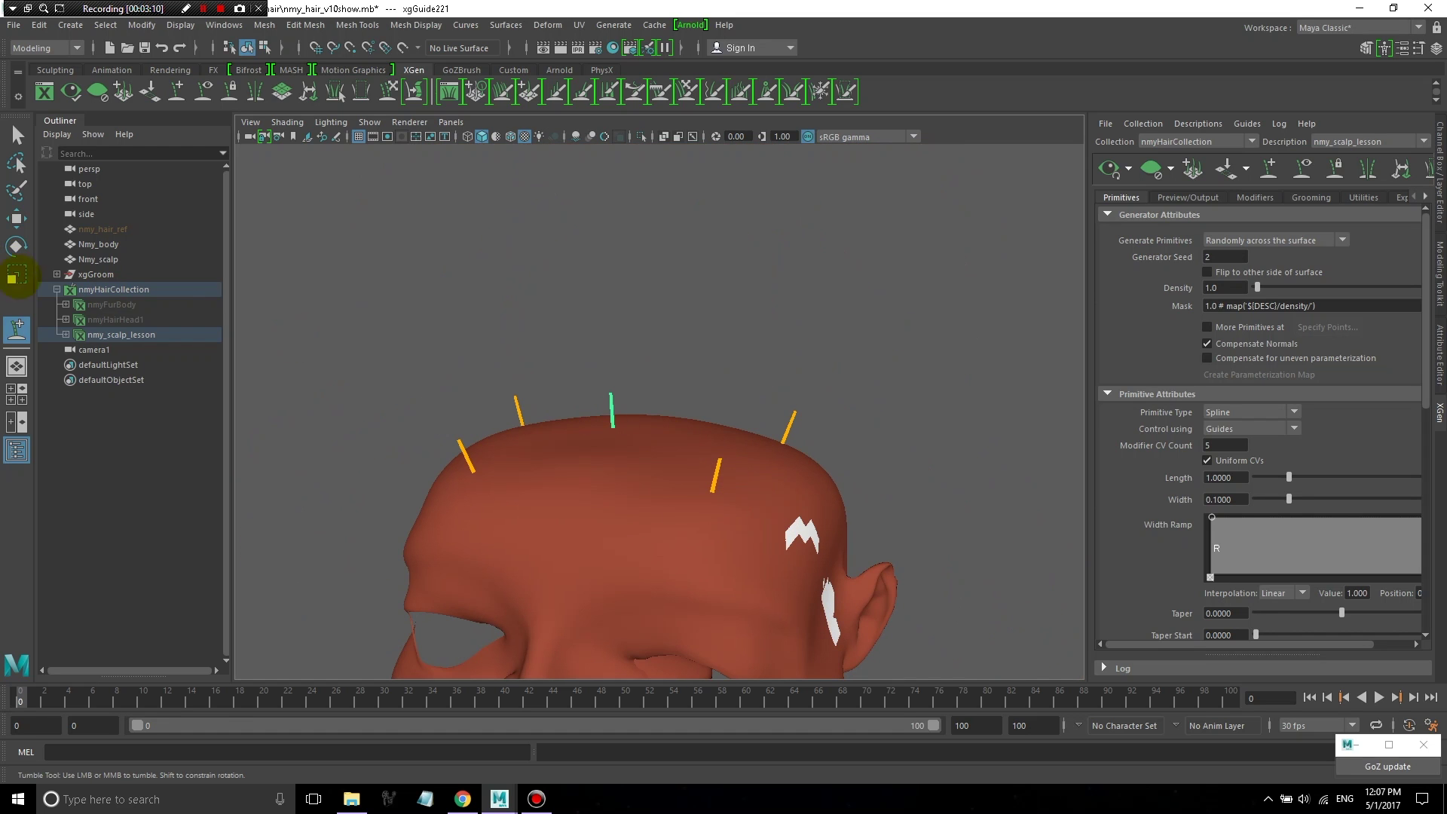
click(17, 218)
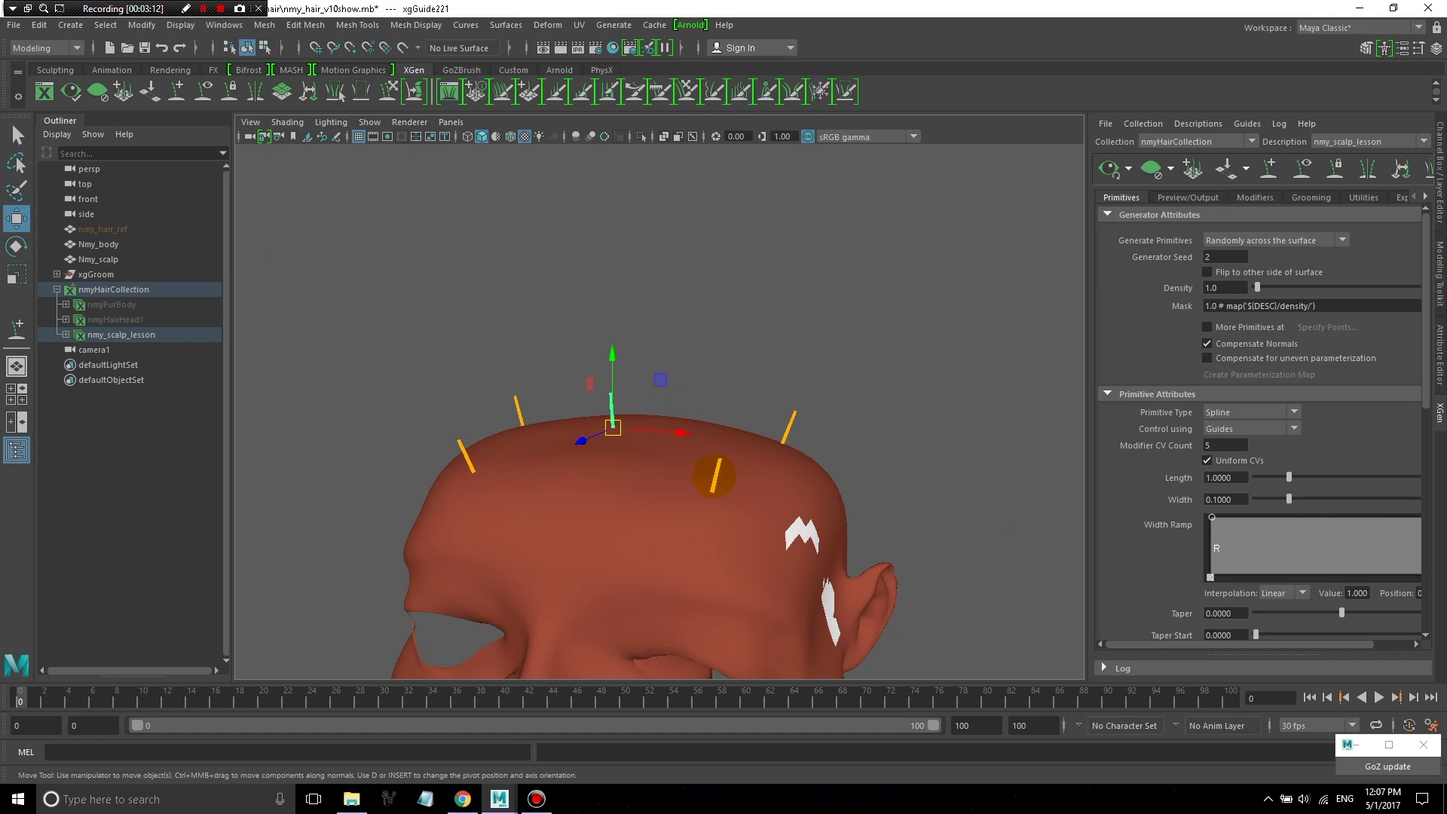
click(719, 477)
key(F8)
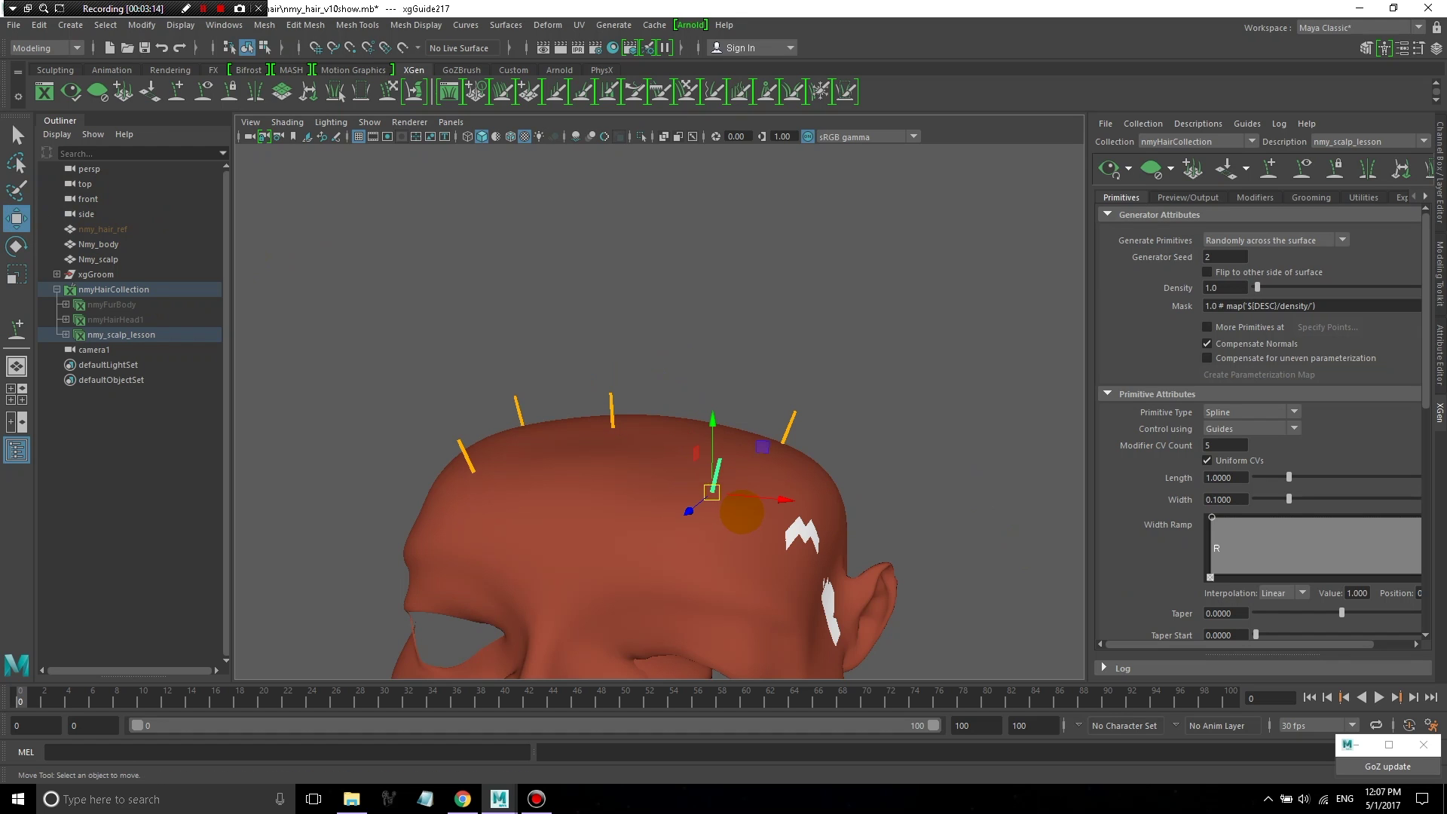
scroll(660, 407, up, 5)
alt+drag(660, 407, 558, 301)
scroll(659, 407, up, 3)
scroll(660, 407, down, 3)
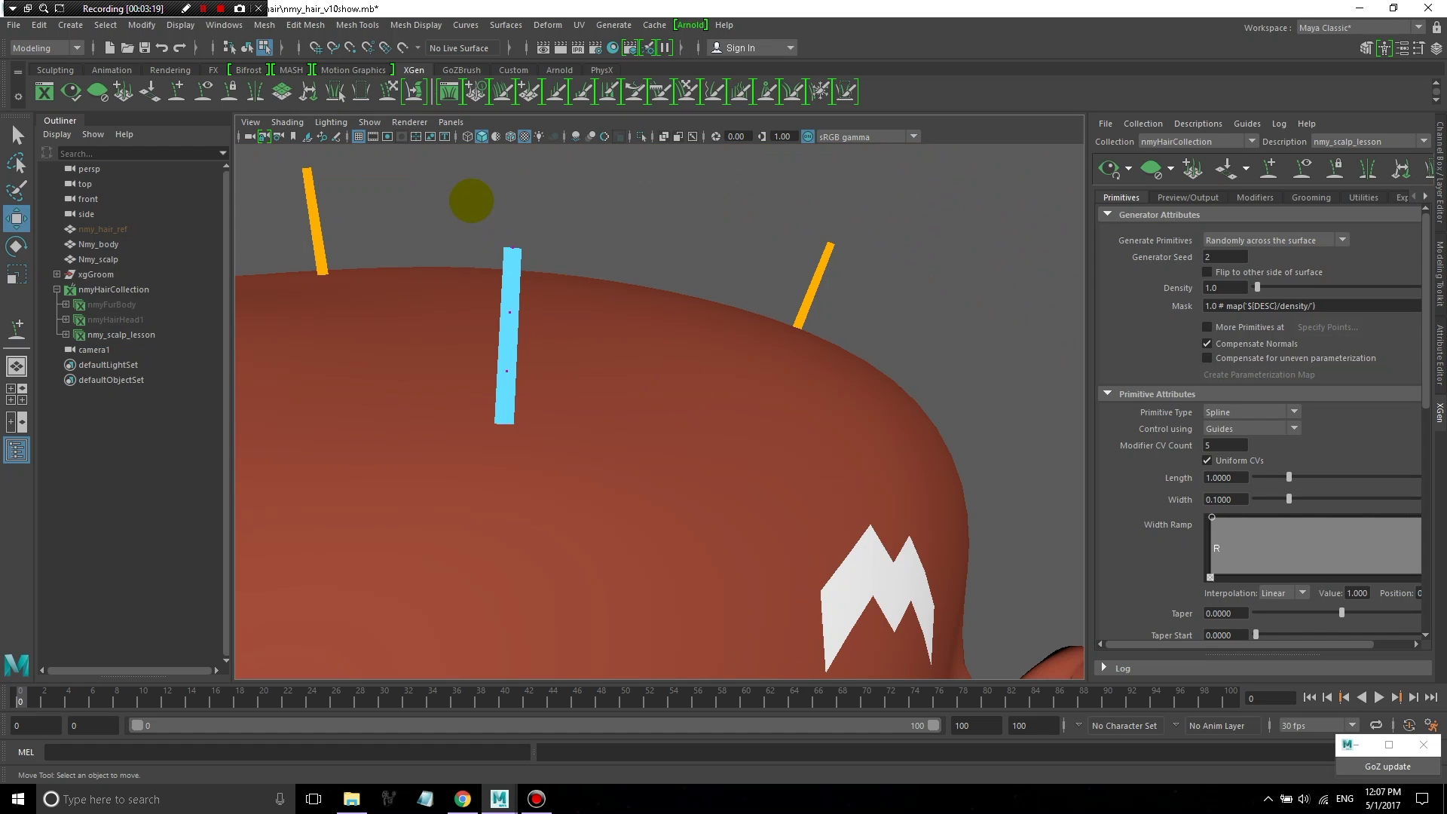
- Bend the selected guide by pulling its tip backward, raising its middle control vertex and shifting the lower one forward
click(510, 249)
drag(510, 248, 662, 226)
click(510, 312)
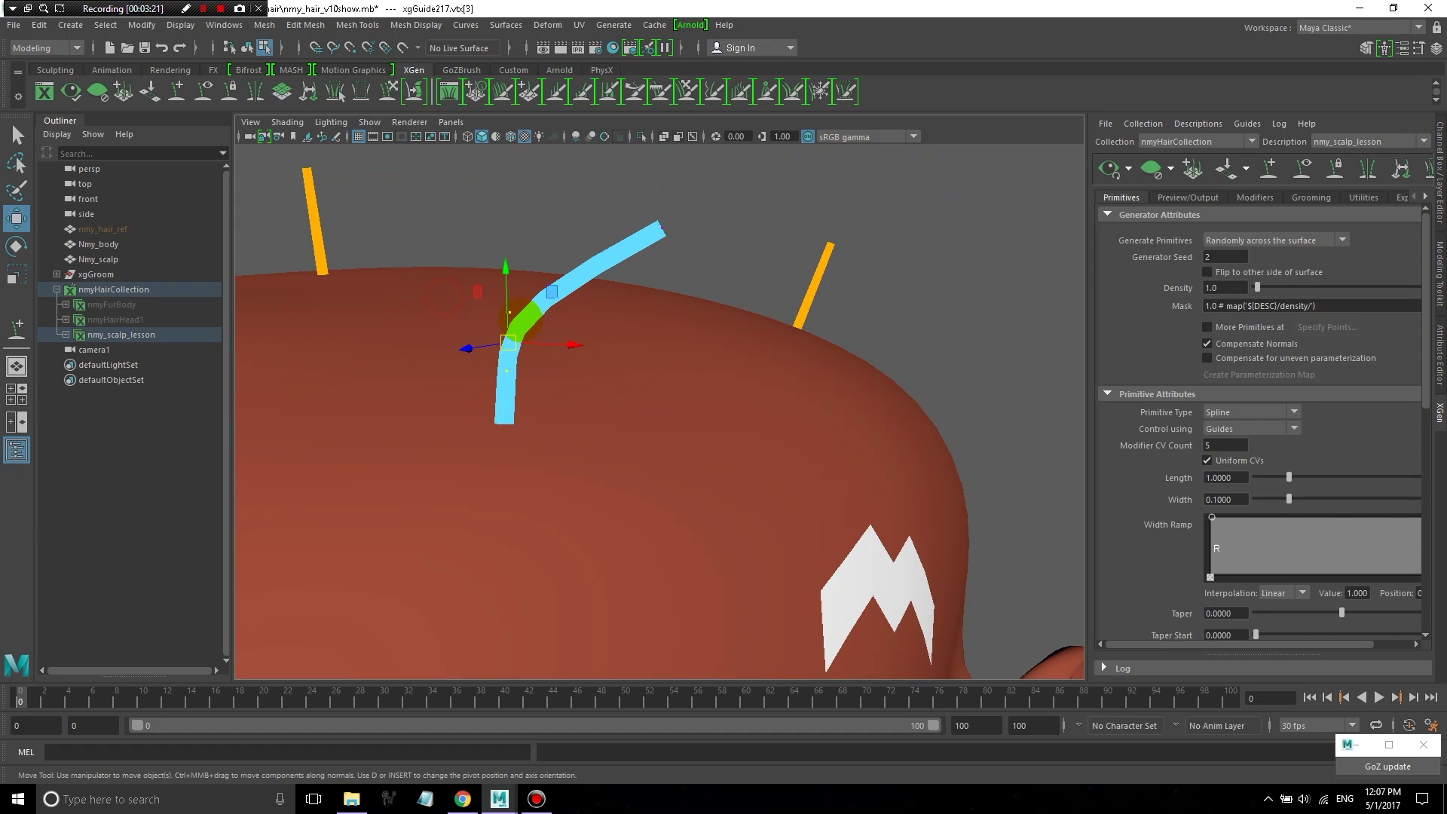
drag(510, 312, 484, 260)
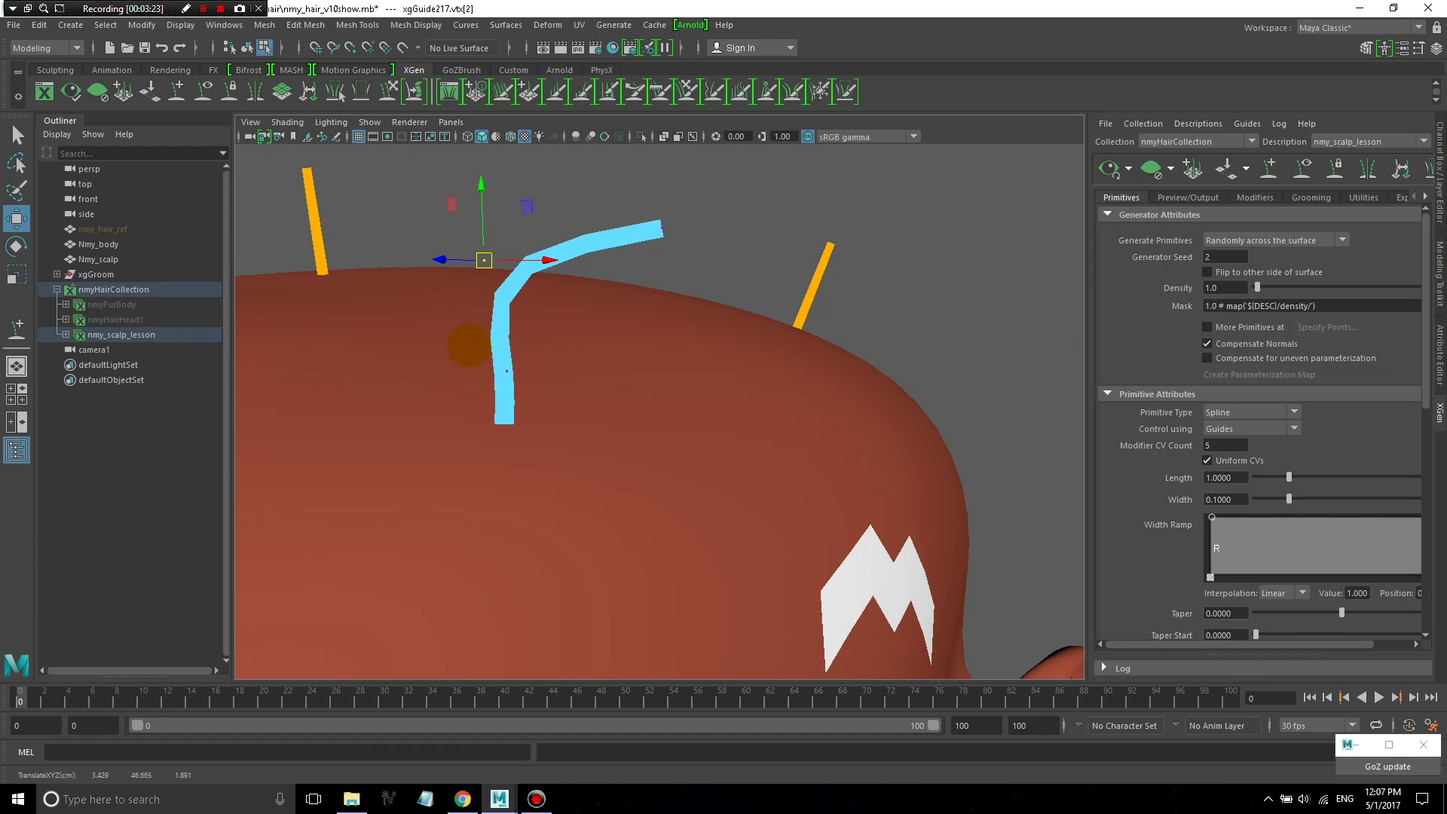
click(507, 371)
drag(507, 371, 450, 362)
- Refine the front guide's arch by pulling its tip farther back and down and adjusting its inner control vertices into a smooth curve
drag(626, 199, 706, 241)
drag(659, 228, 905, 316)
alt+drag(619, 452, 486, 305)
scroll(388, 291, up, 5)
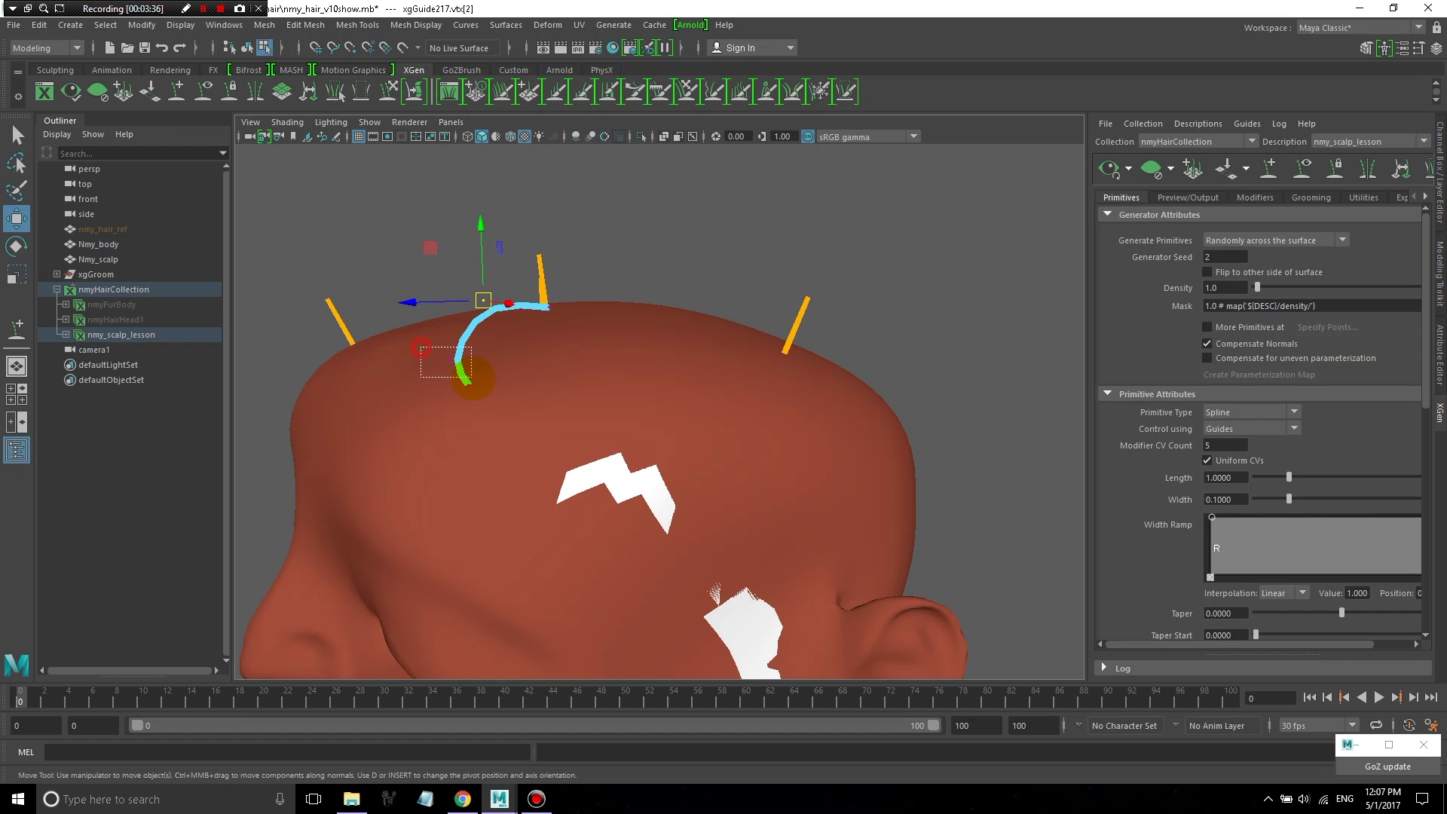
click(447, 360)
alt+drag(568, 352, 603, 355)
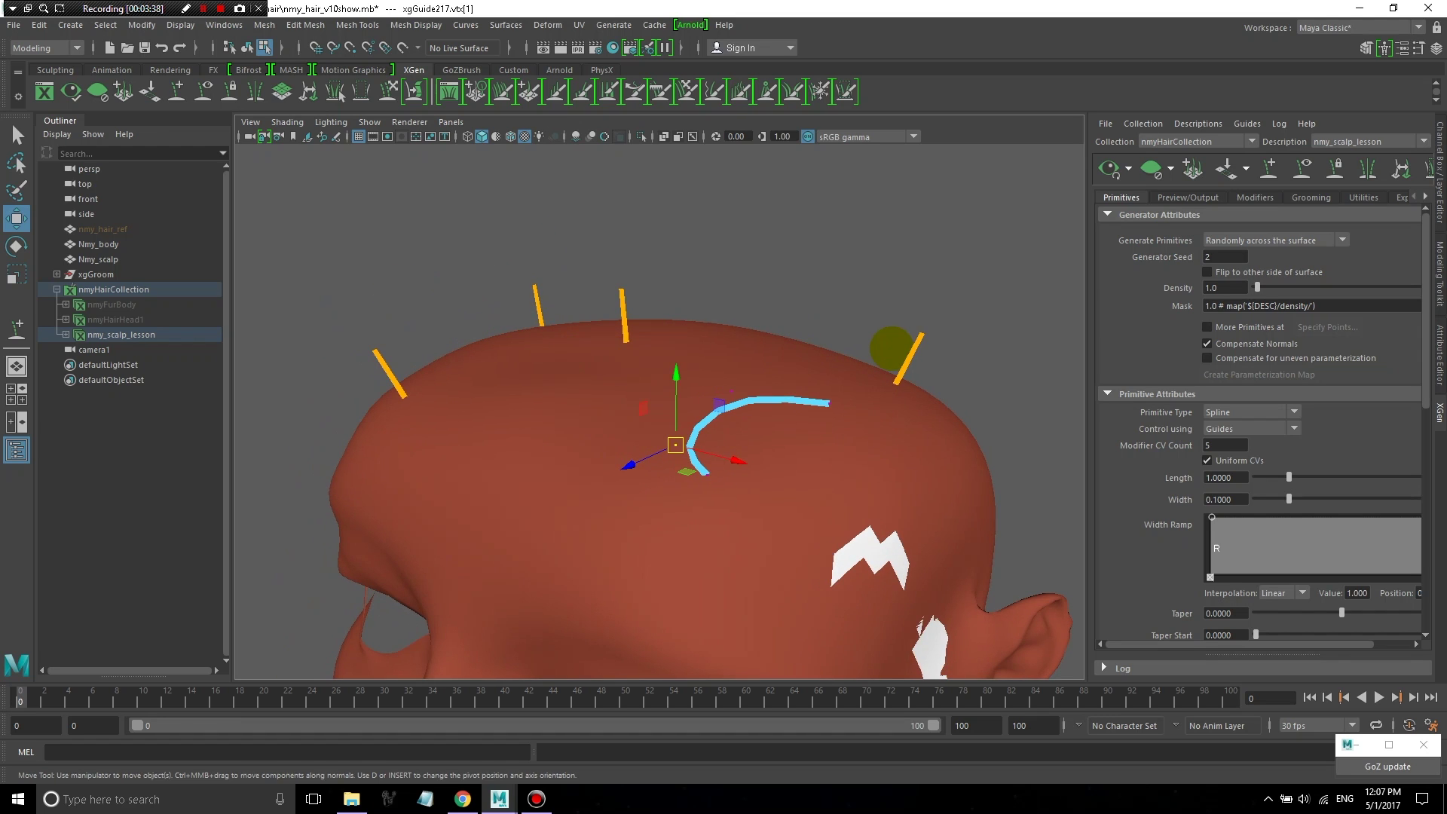
- Return to object selection and copy the bent front guide's shape
key(F8)
mouse_move(756, 405)
alt+mouse_down()
mouse_move(847, 474)
mouse_move(767, 368)
mouse_move(761, 429)
alt+mouse_up()
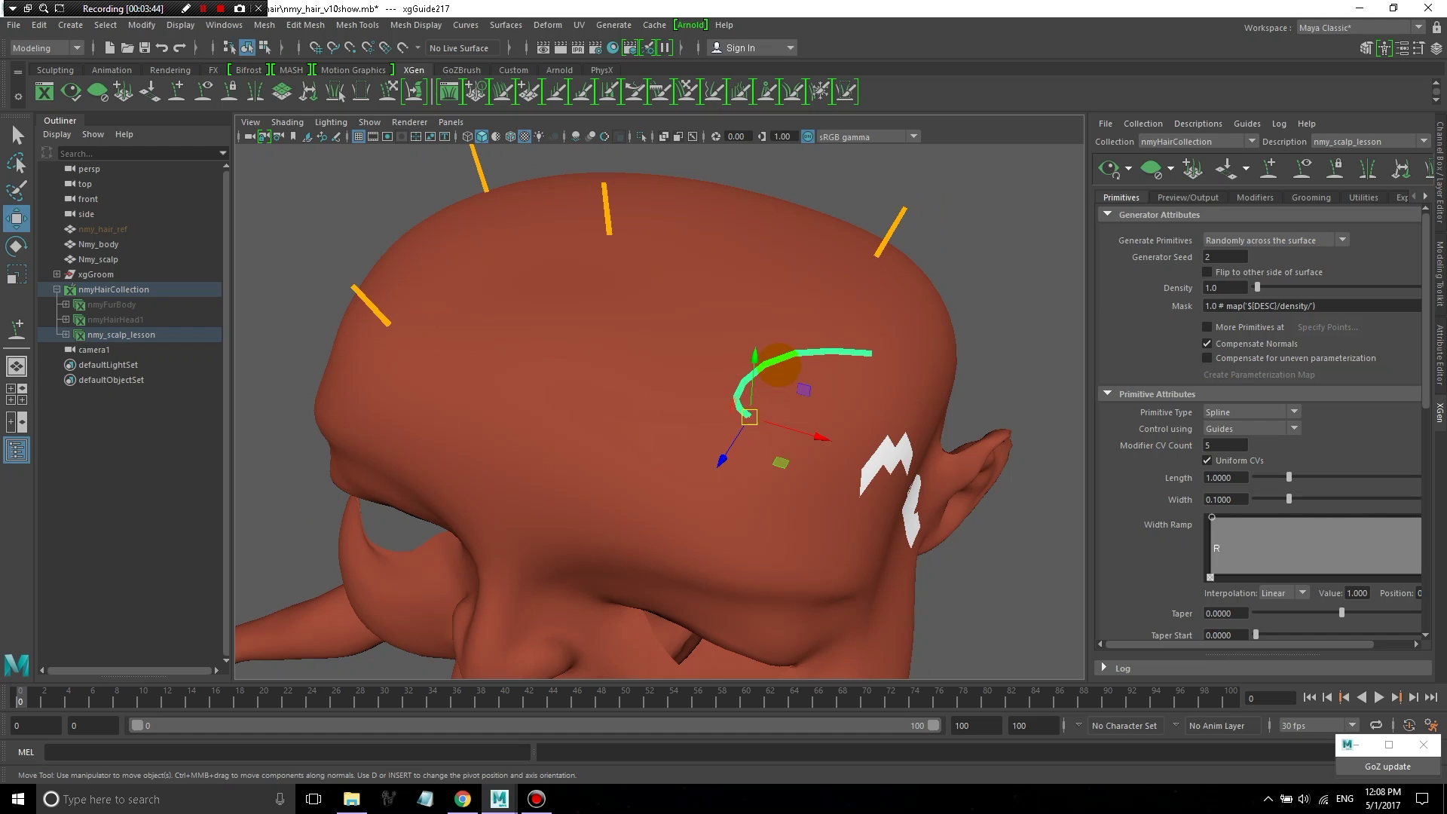
right_click(784, 359)
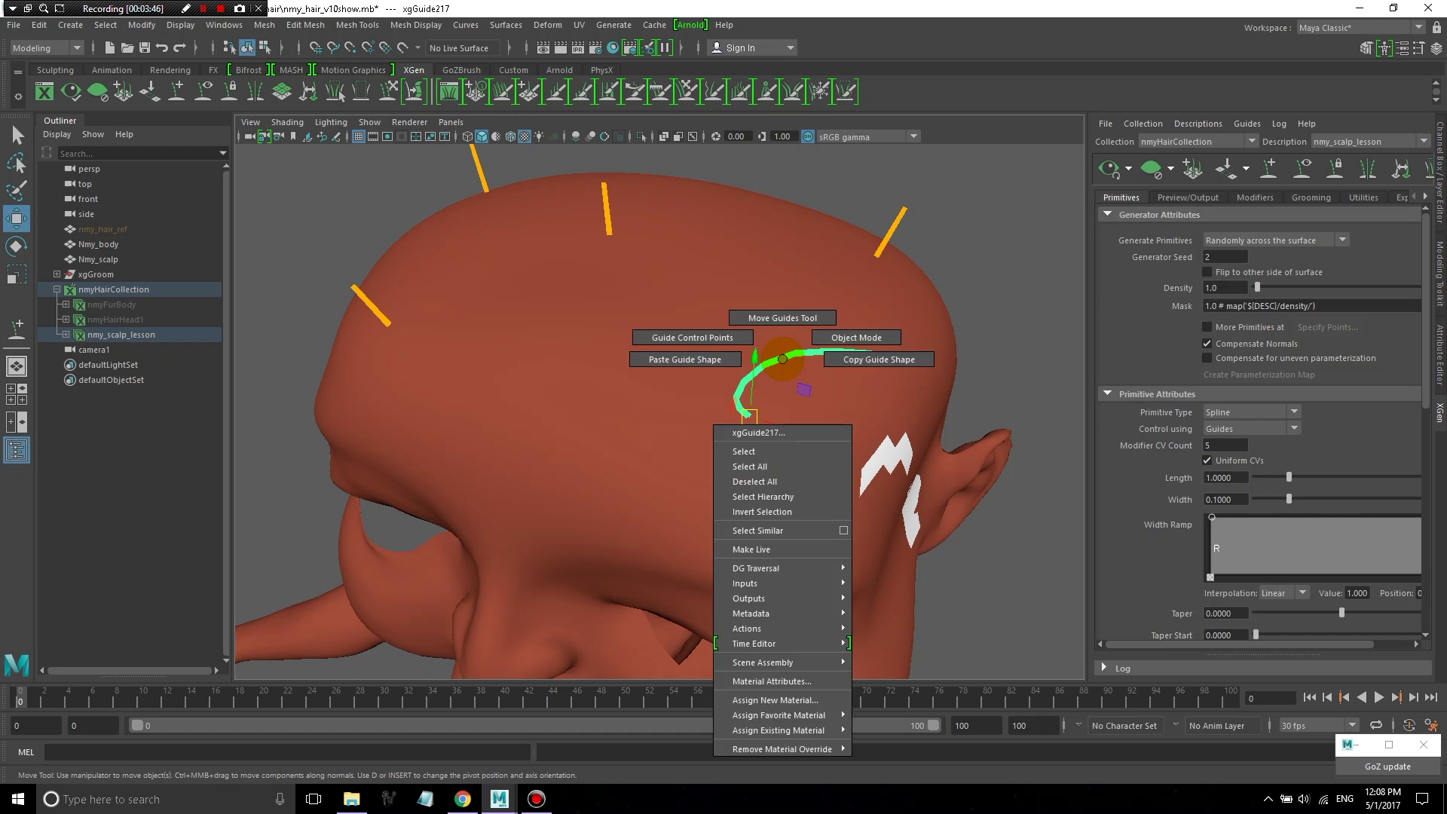
right_click(784, 359)
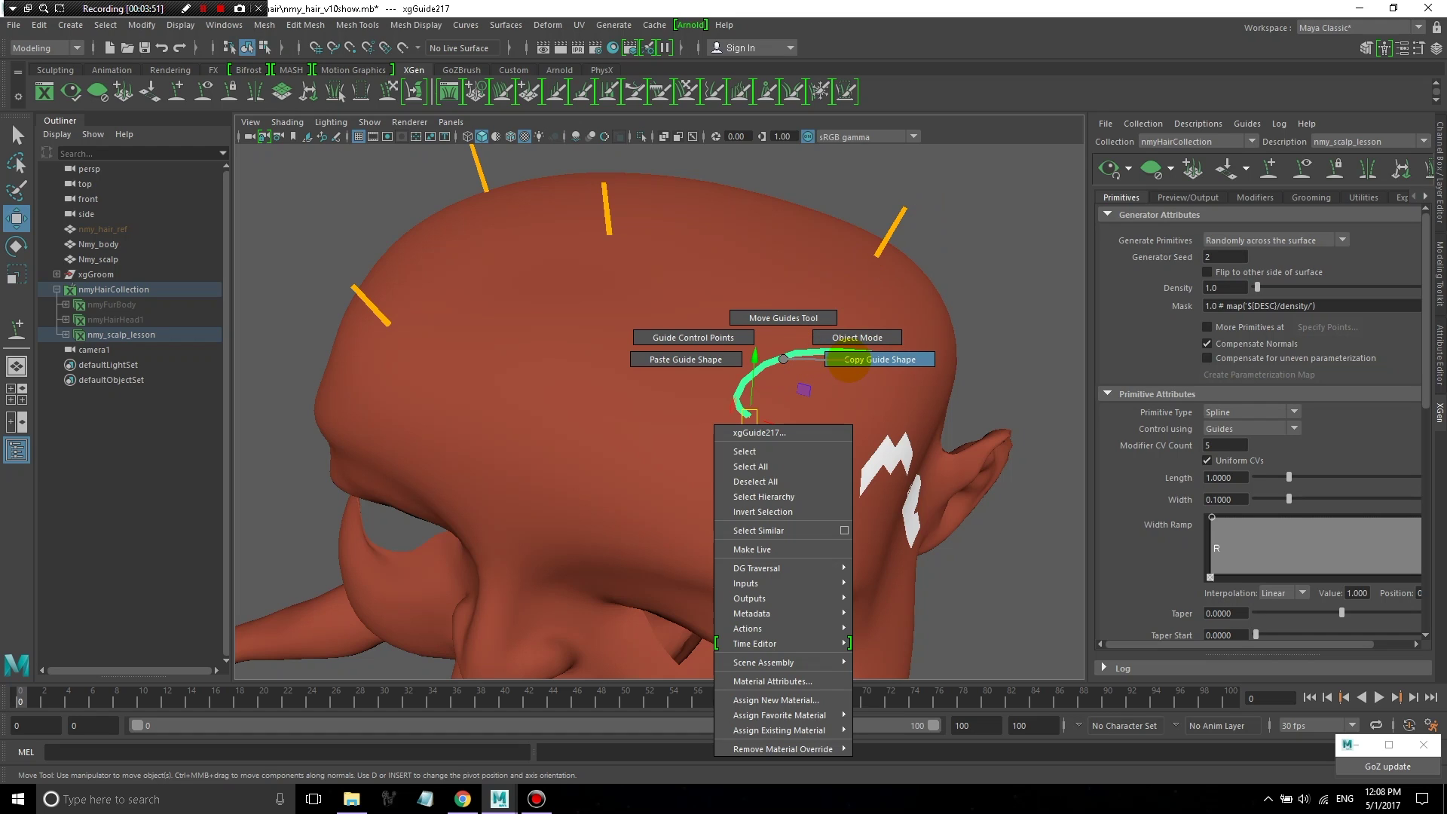
right_drag(849, 364, 848, 363)
- Select the other four straight guides and paste the copied guide shape onto them
click(897, 225)
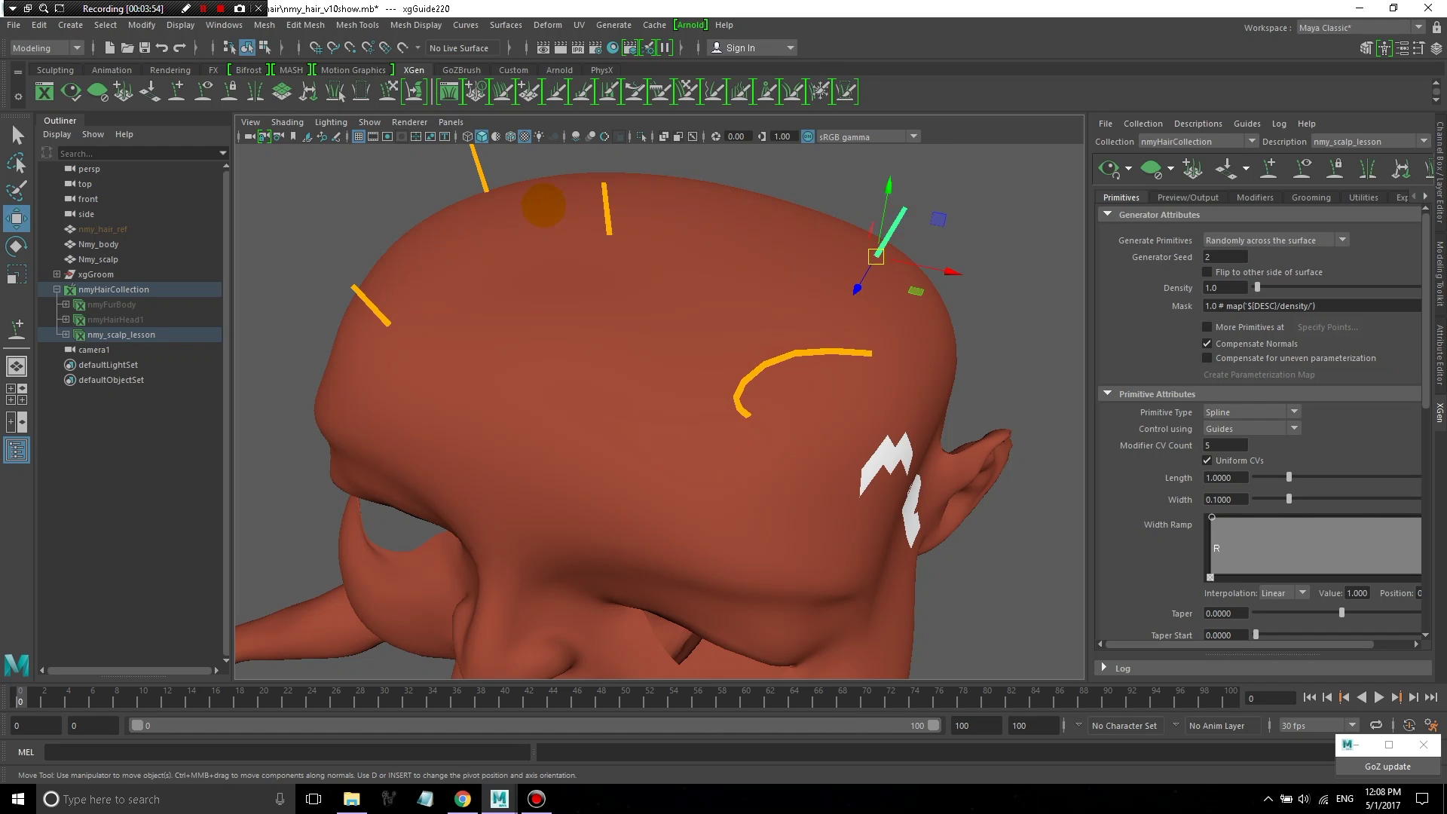
click(605, 198)
click(478, 169)
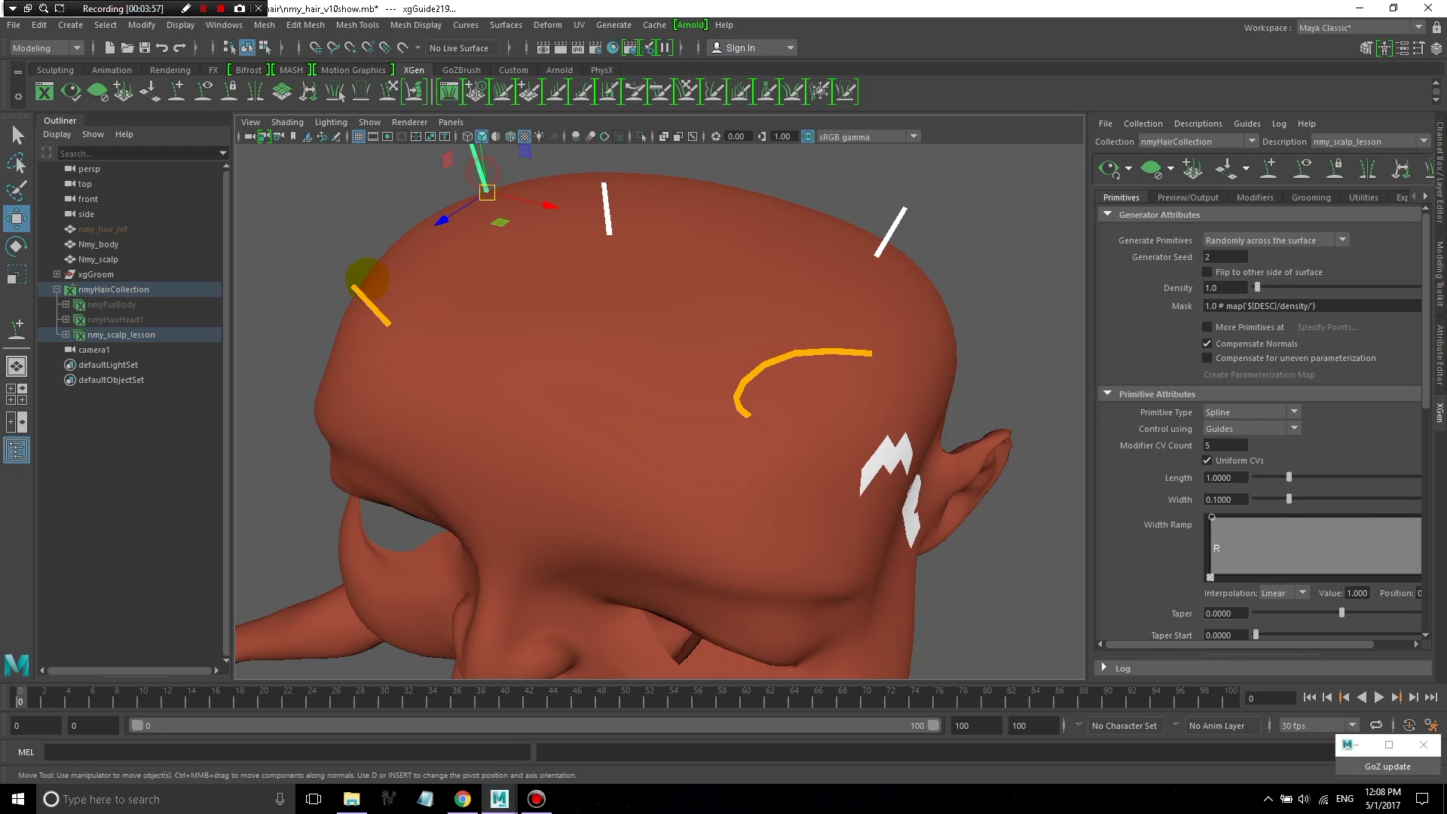
click(364, 300)
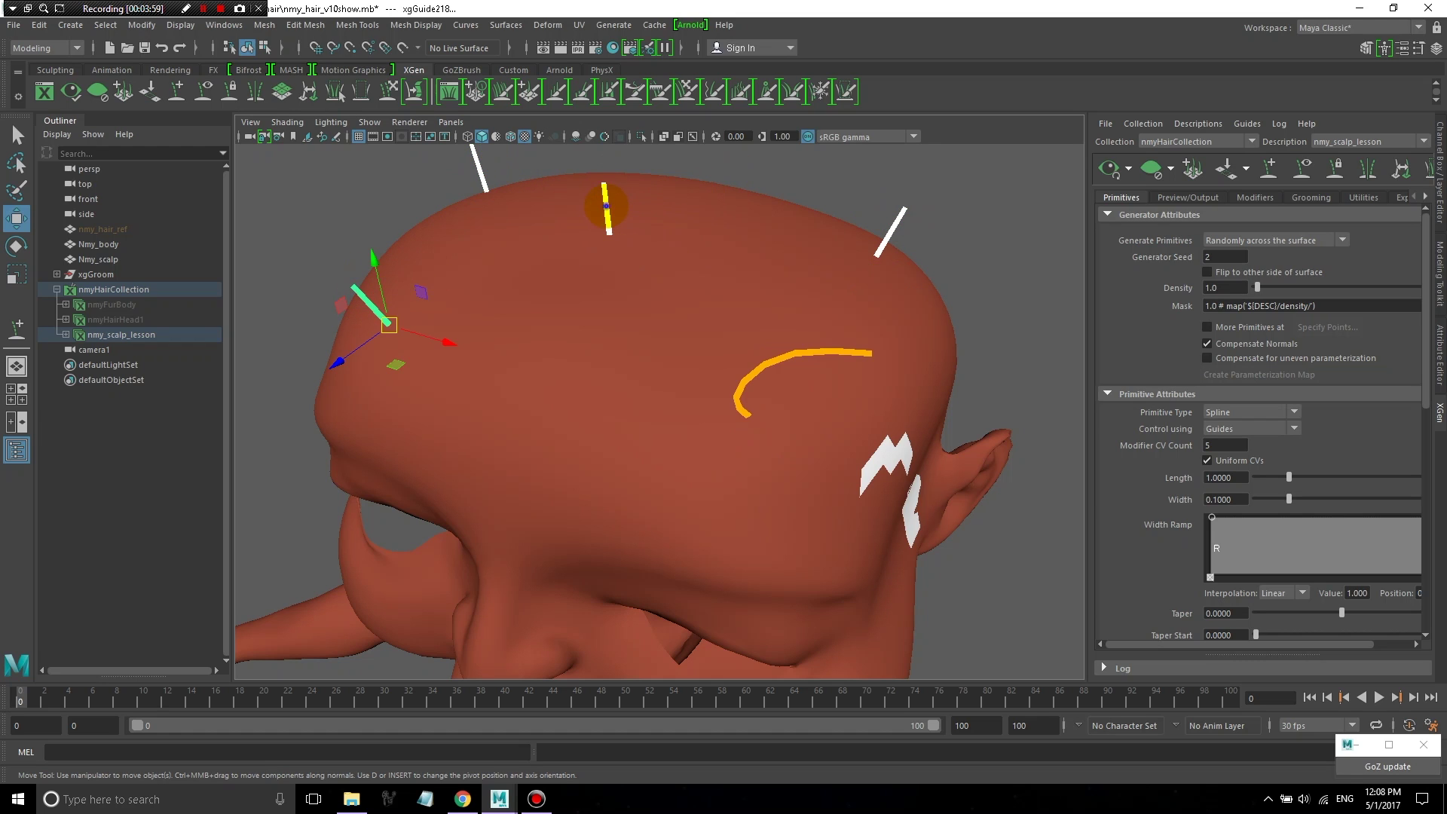
right_click(606, 206)
right_drag(606, 205, 527, 204)
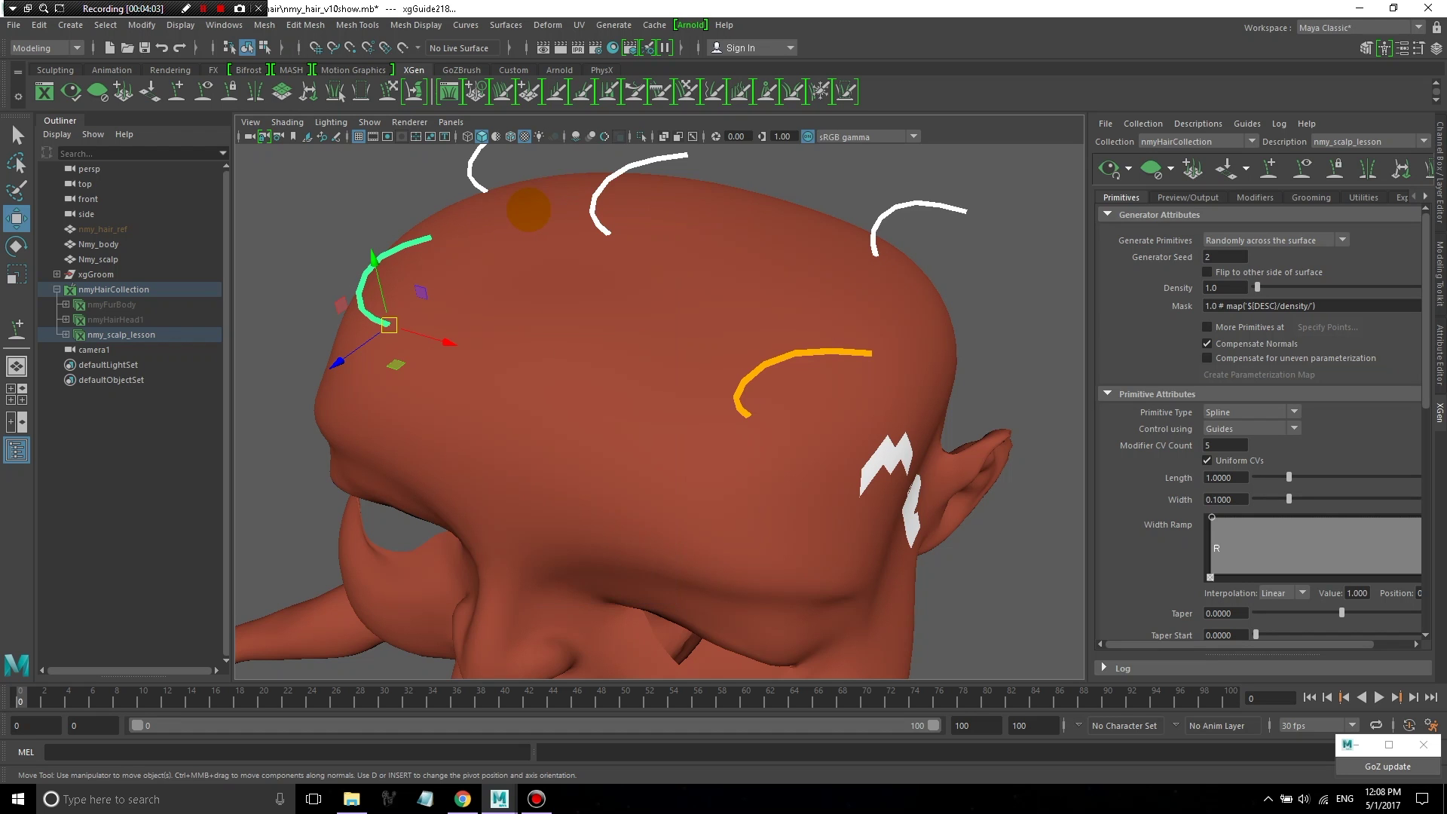
- In component mode, lower the middle guide's tip outward and shift its vtx[2] control vertex toward the tip to flatten the curve
alt+drag(527, 204, 656, 339)
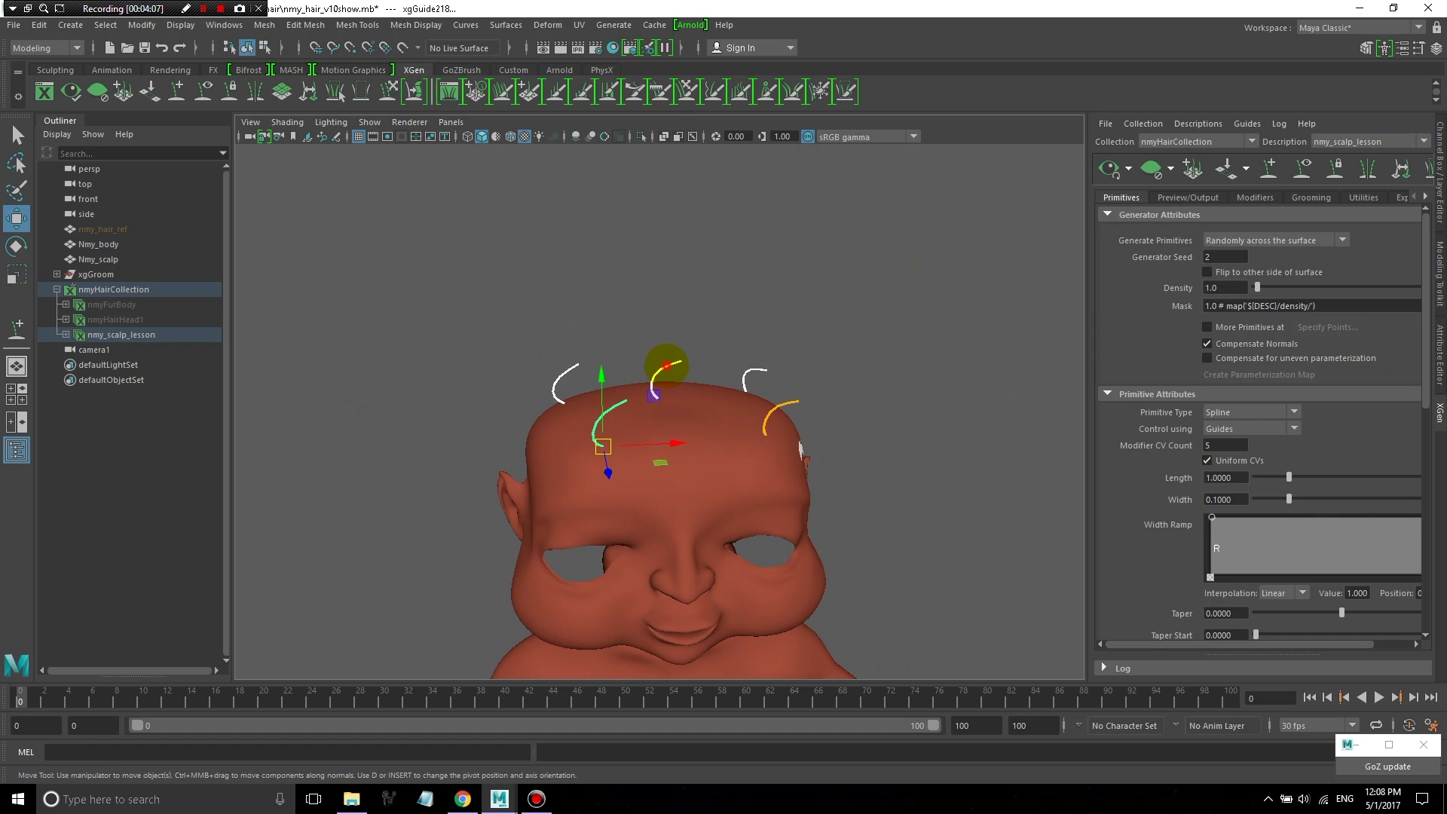
alt+drag(801, 450, 787, 438)
key(F8)
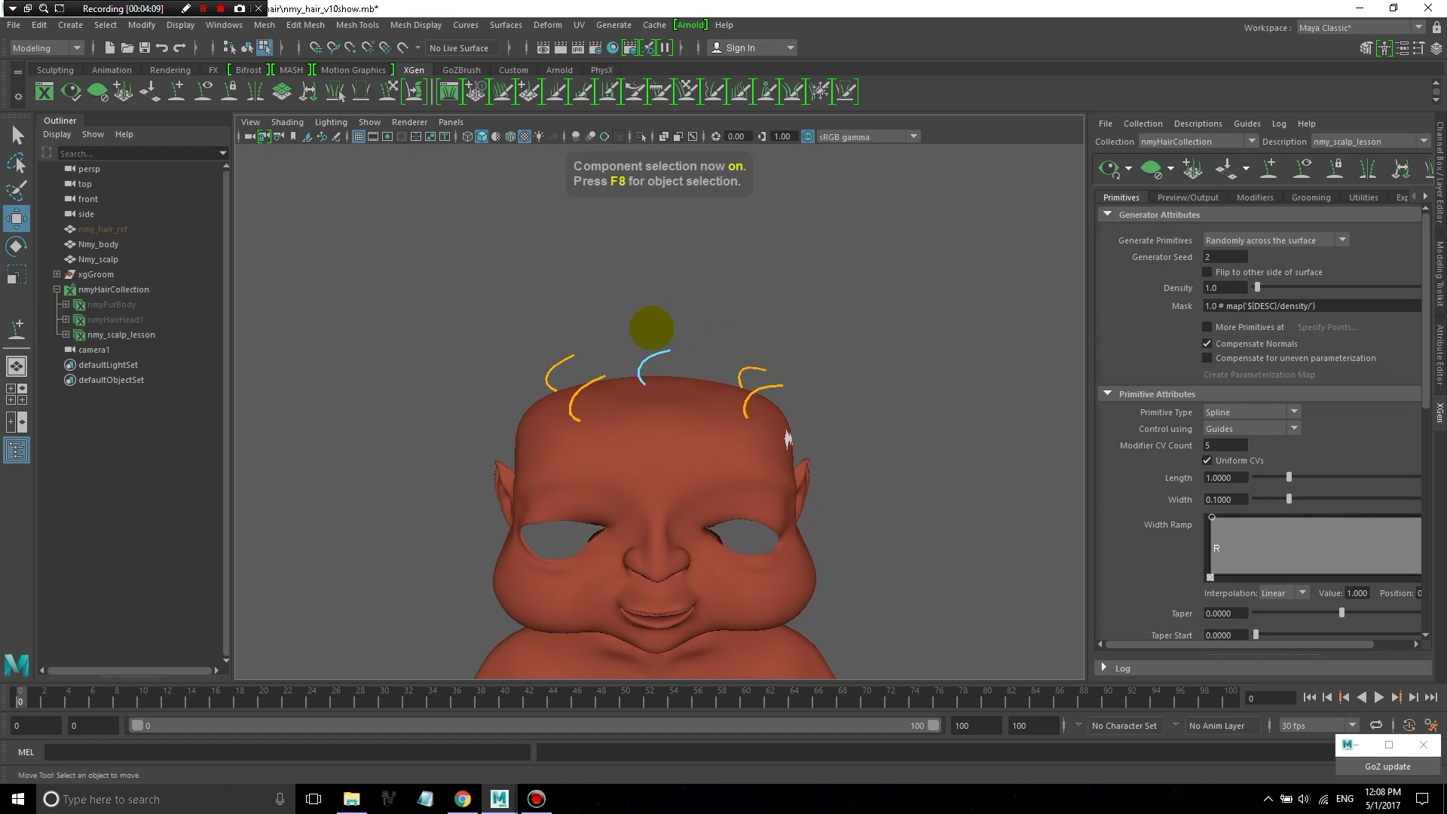
click(670, 351)
drag(670, 350, 687, 370)
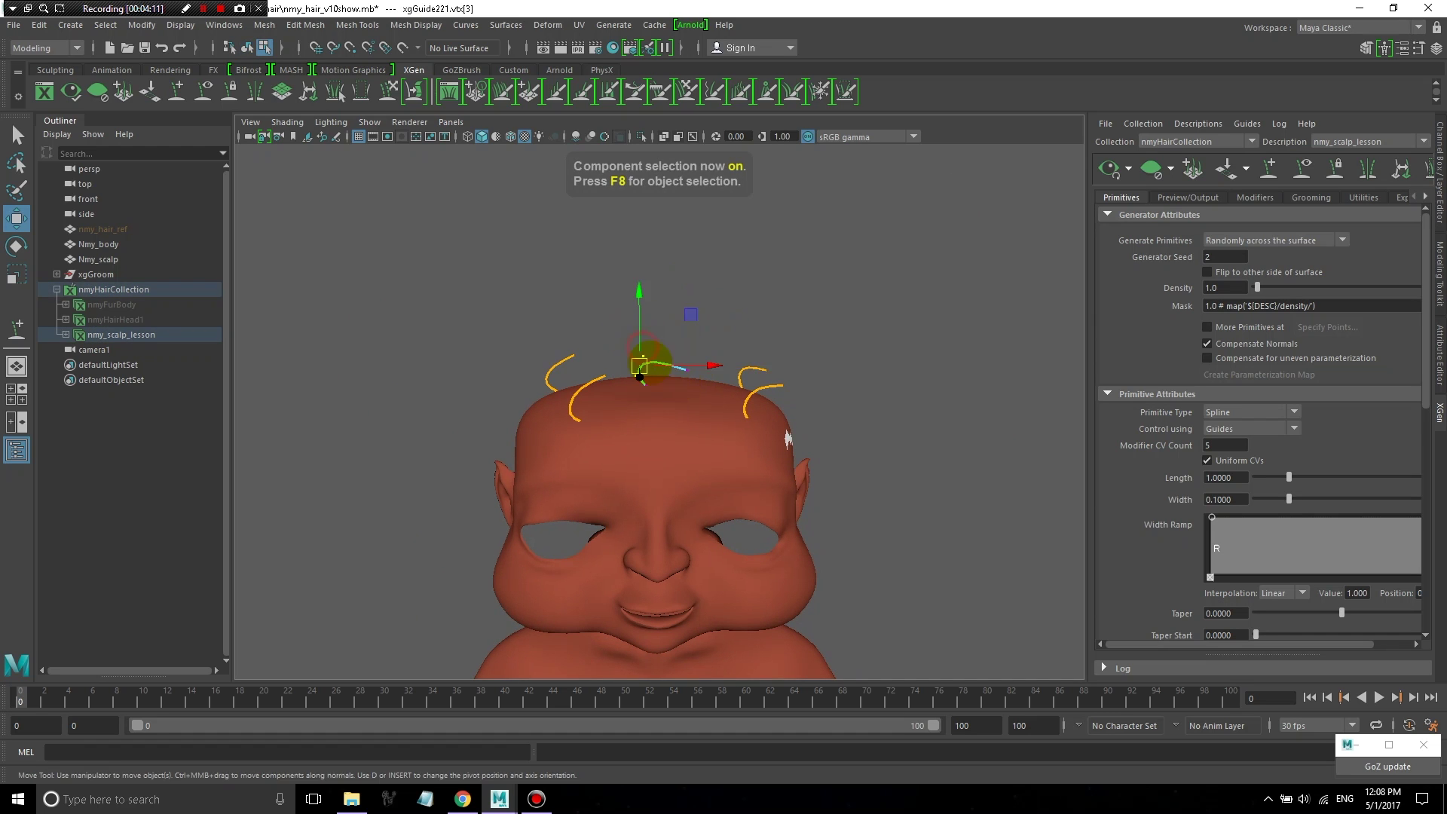
click(642, 354)
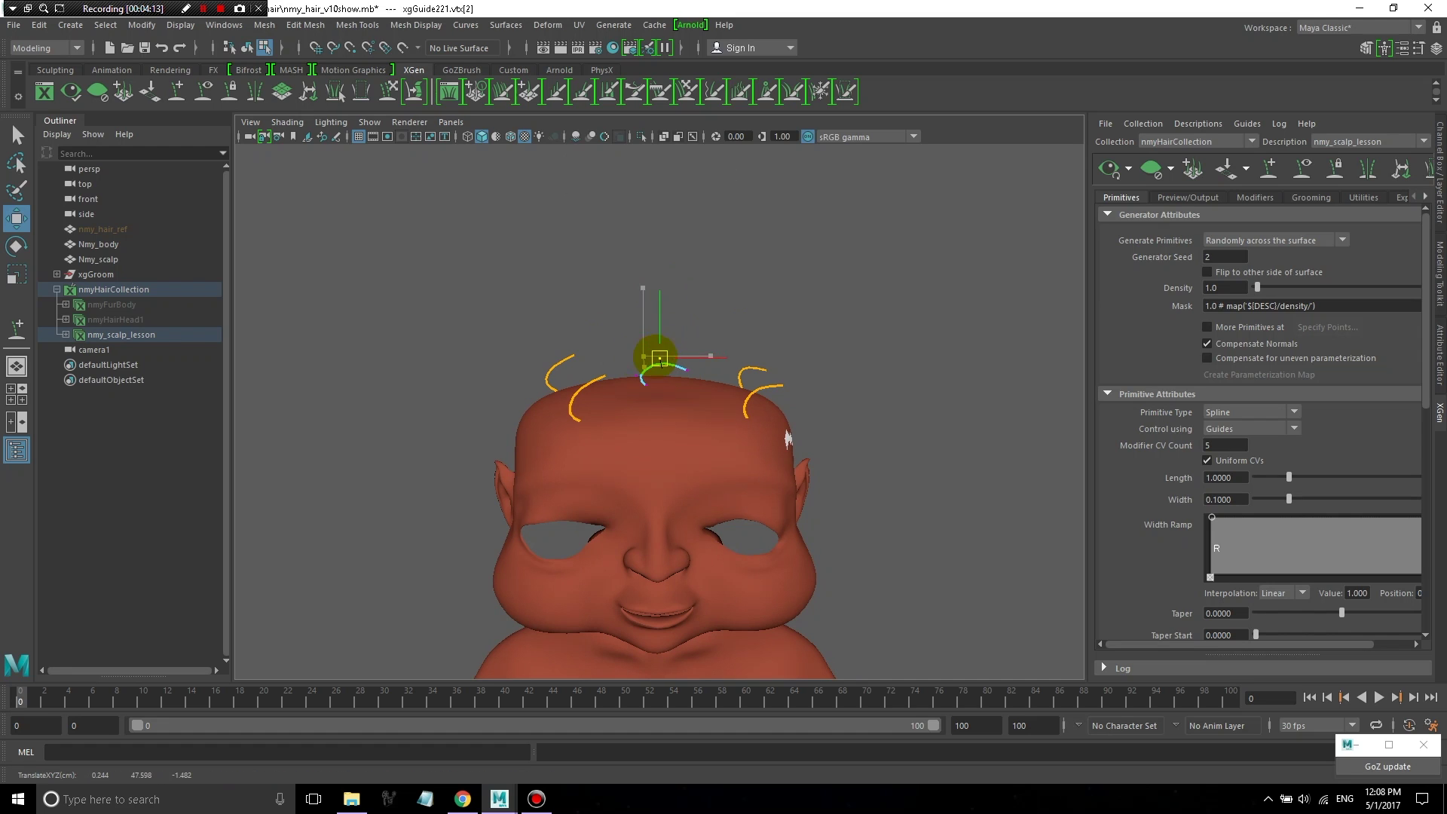
- Lower the tip of the back guide on the character's right side and adjust its vtx[2] control vertex
click(567, 355)
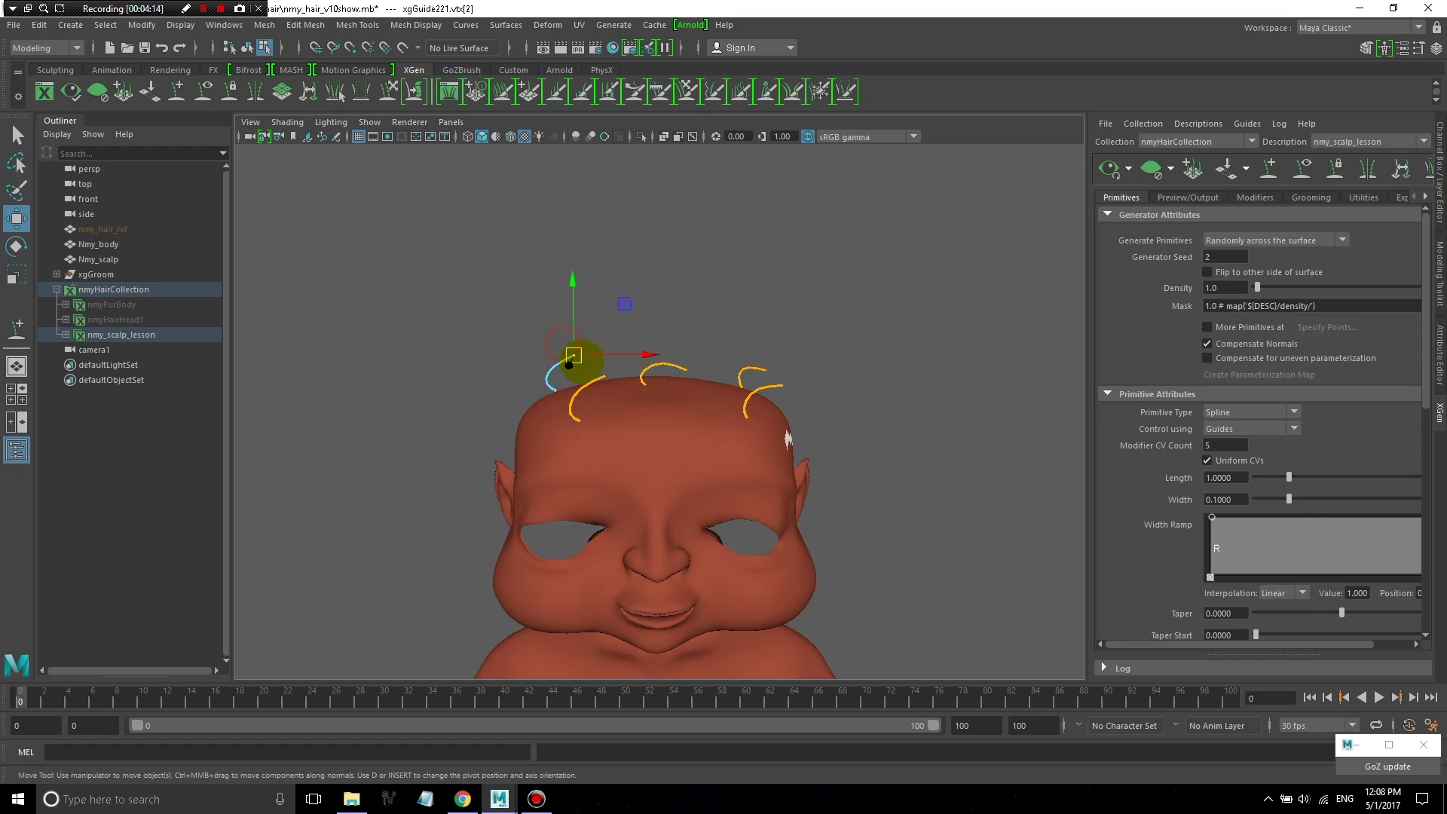
click(582, 365)
click(548, 367)
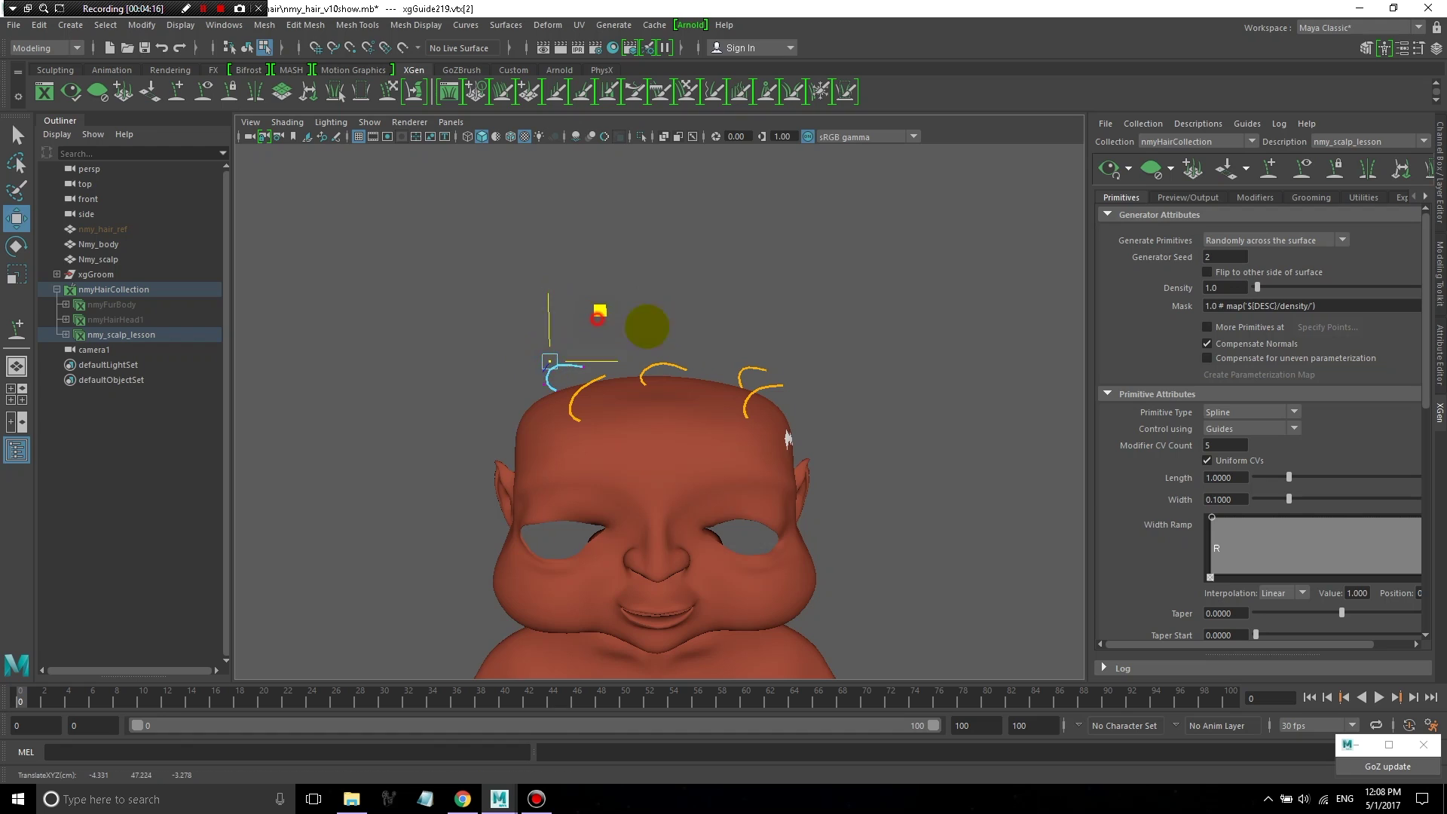
alt+drag(646, 323, 770, 446)
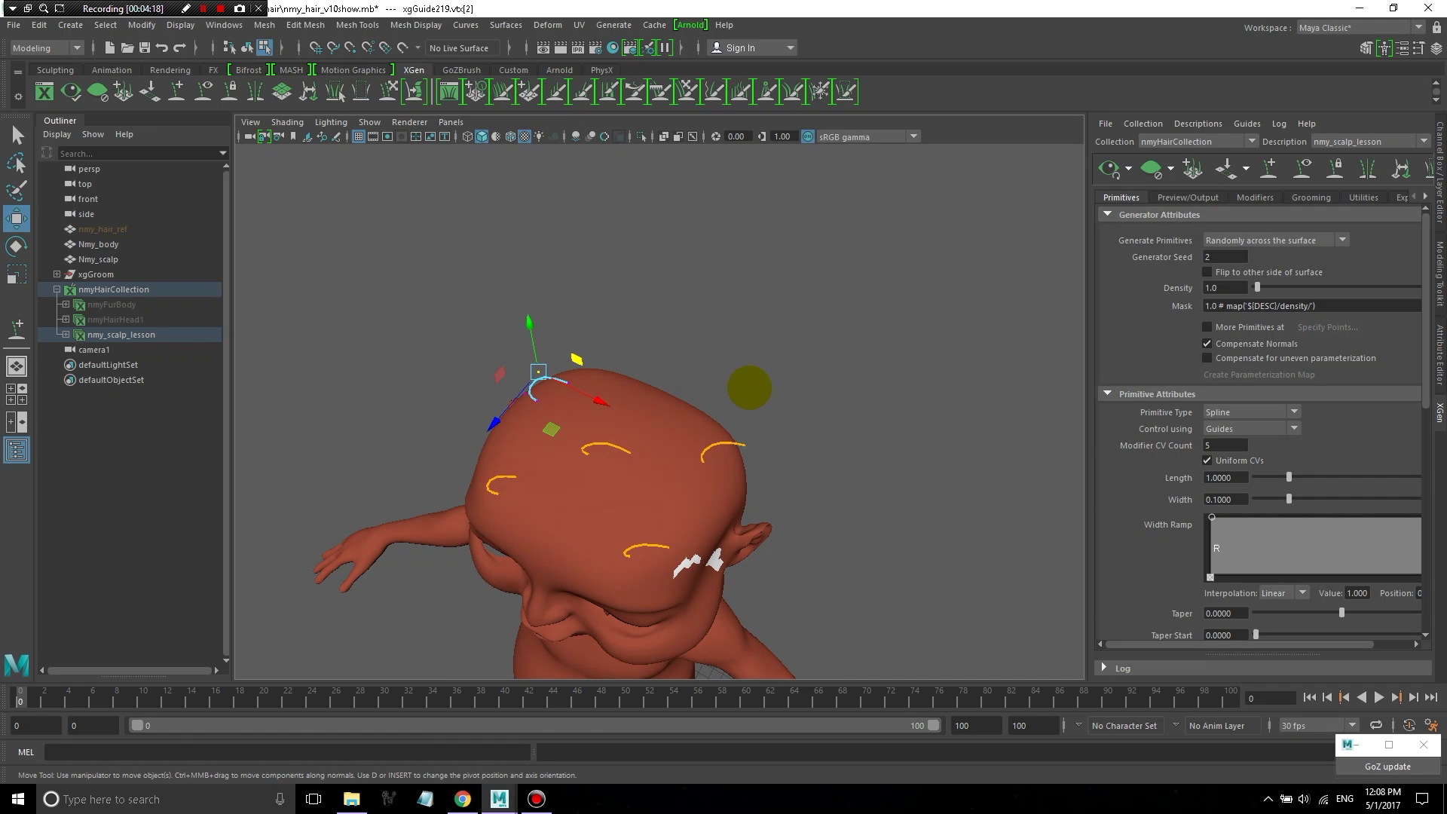
- Back in object mode, select Nmy_scalp and add another guide just in front of the middle one, finishing with the Move tool active
key(F8)
click(908, 307)
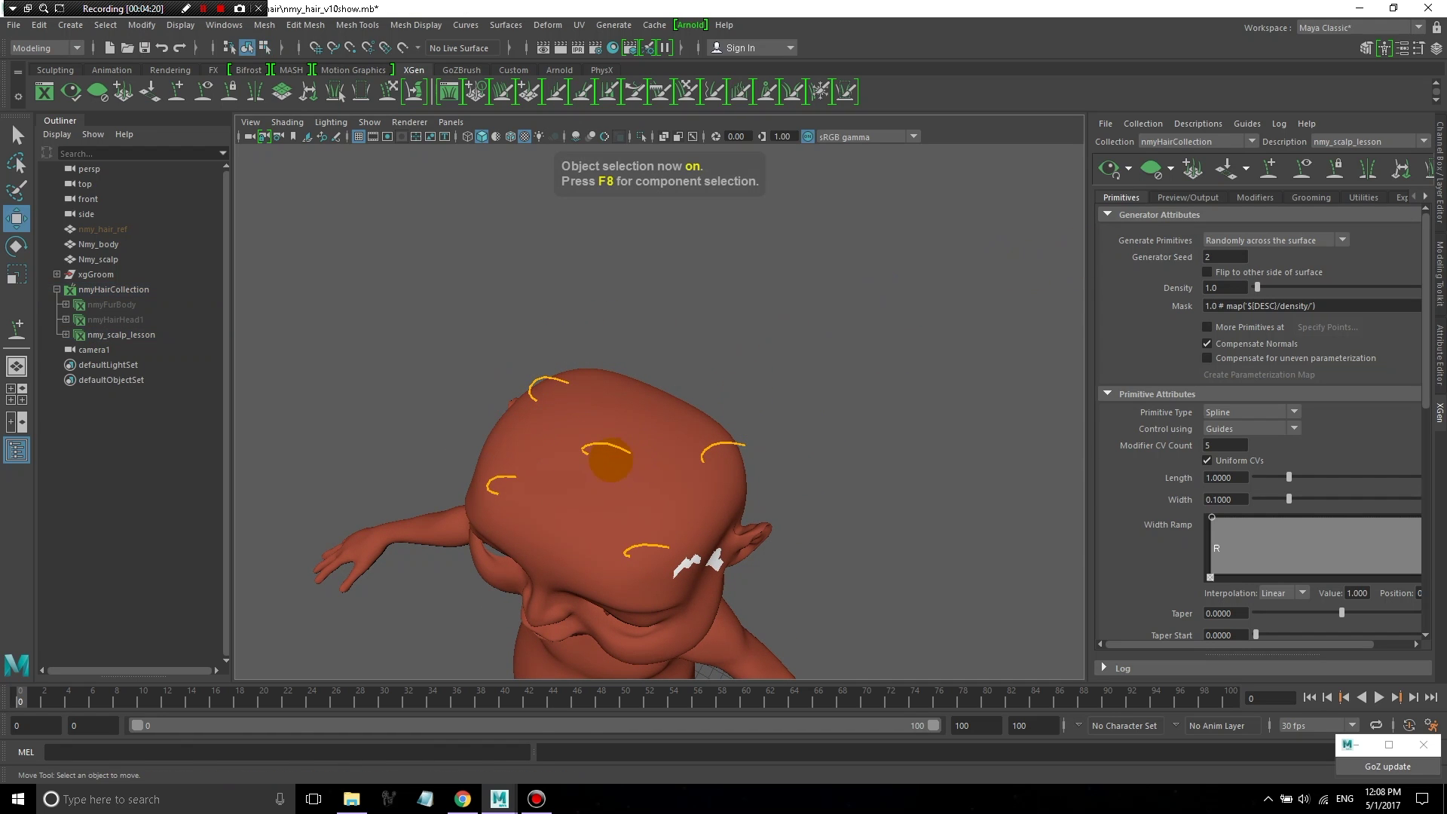
click(98, 259)
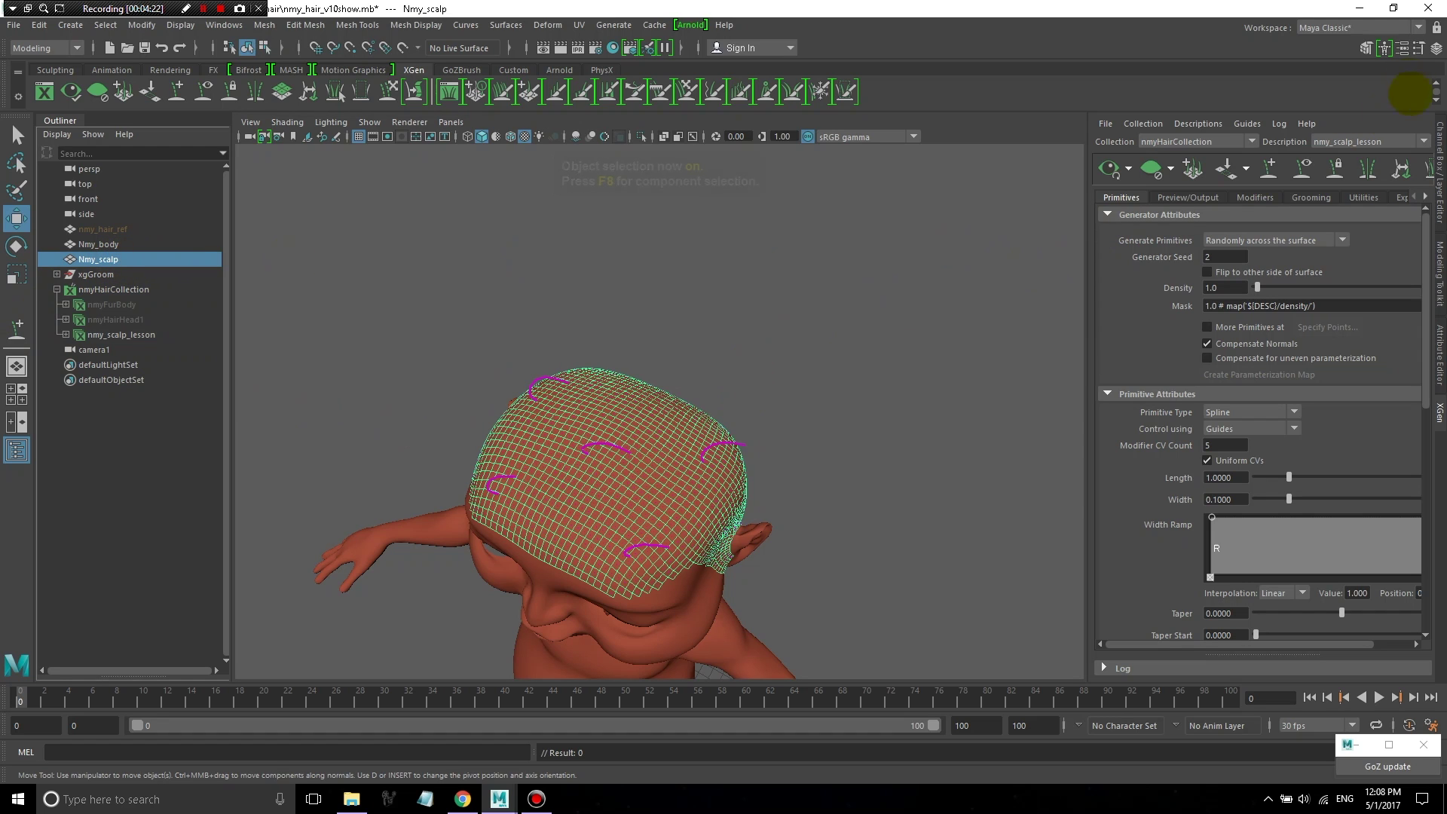
click(1269, 168)
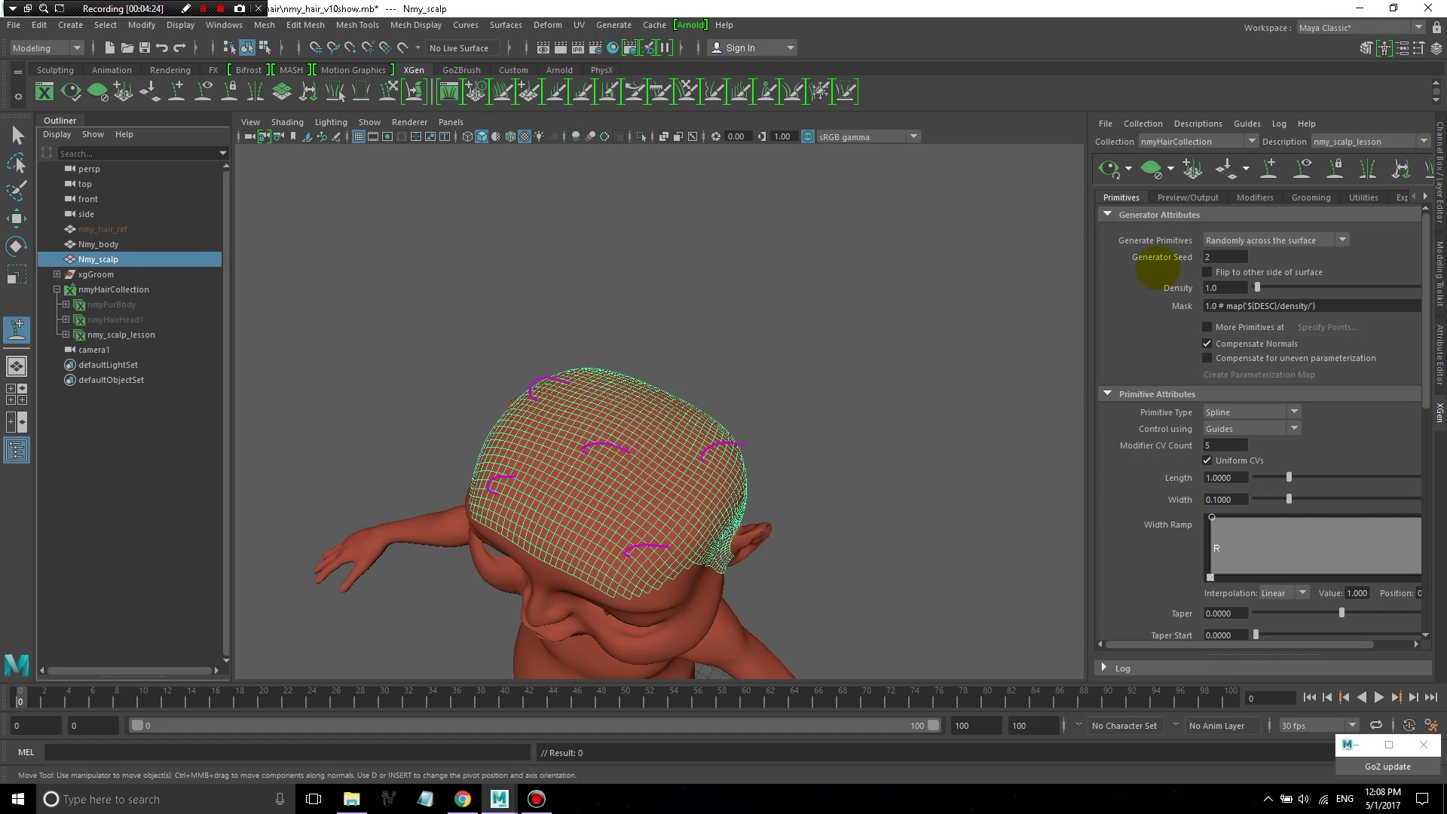
click(603, 483)
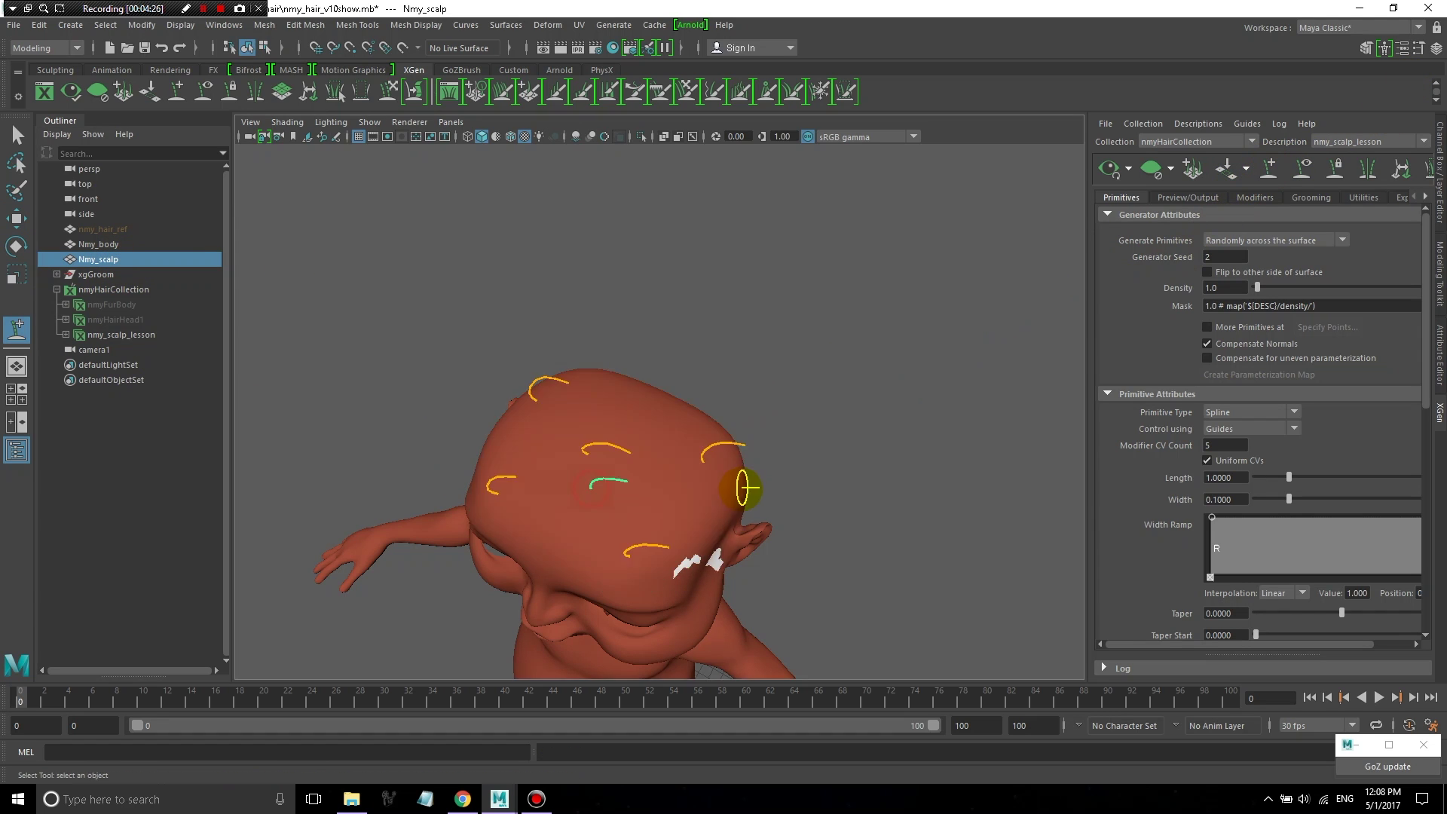
alt+drag(620, 451, 581, 511)
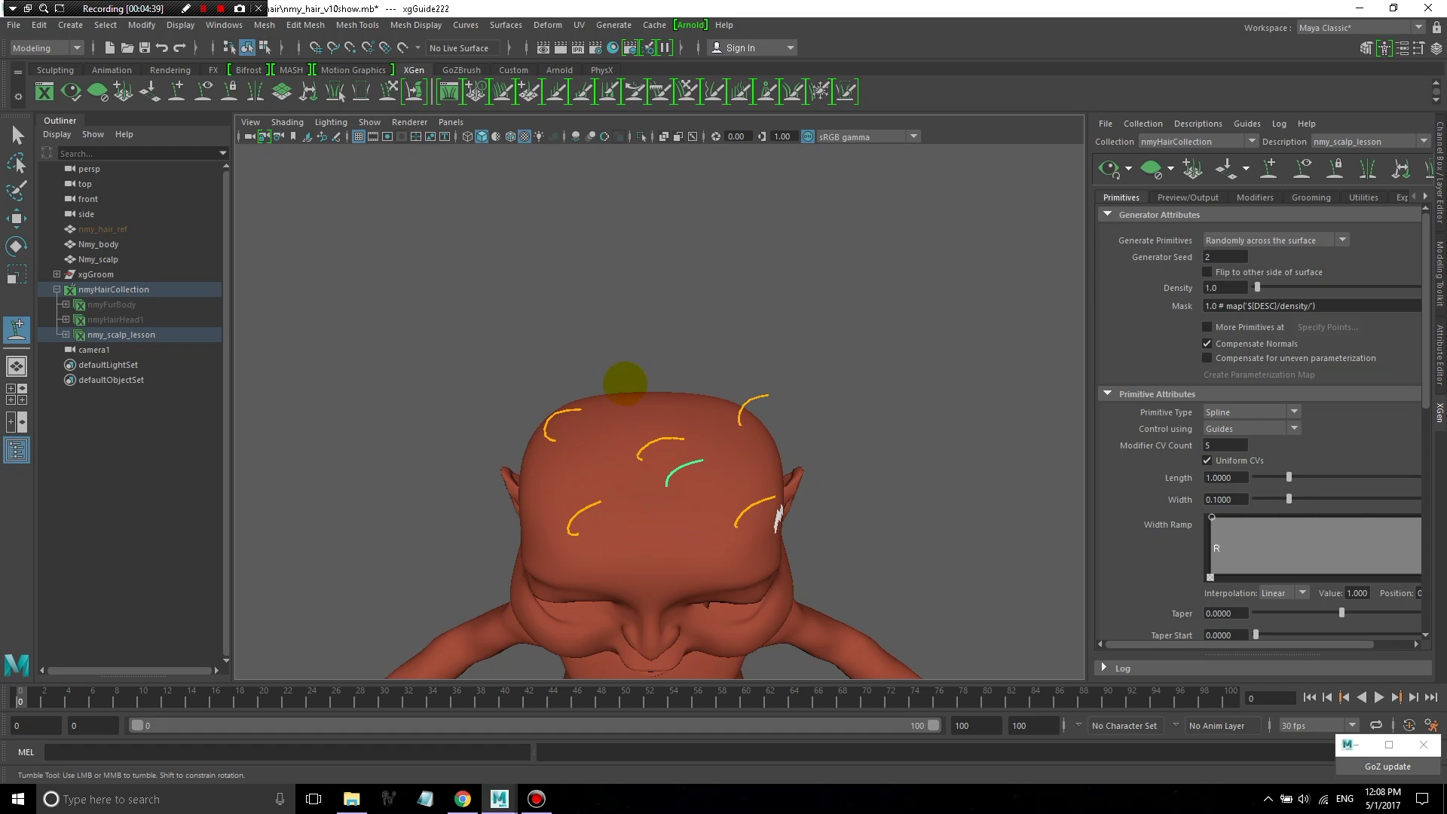
mouse_move(711, 491)
alt+mouse_down()
mouse_move(645, 408)
mouse_move(712, 497)
alt+mouse_up()
click(15, 219)
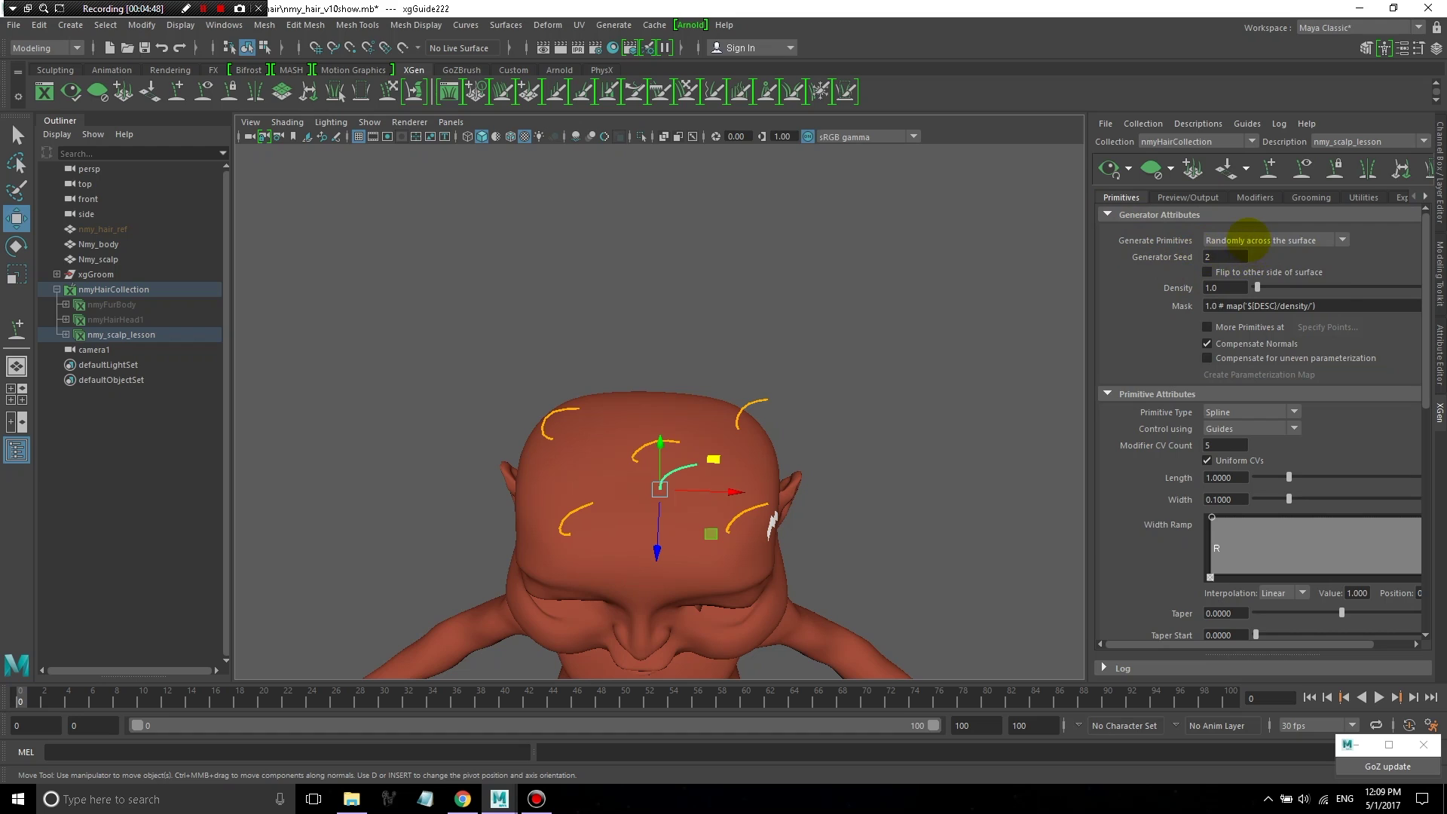
- Keep primitives generated randomly across the surface, update the XGen preview and examine the hair between the guides
click(1248, 240)
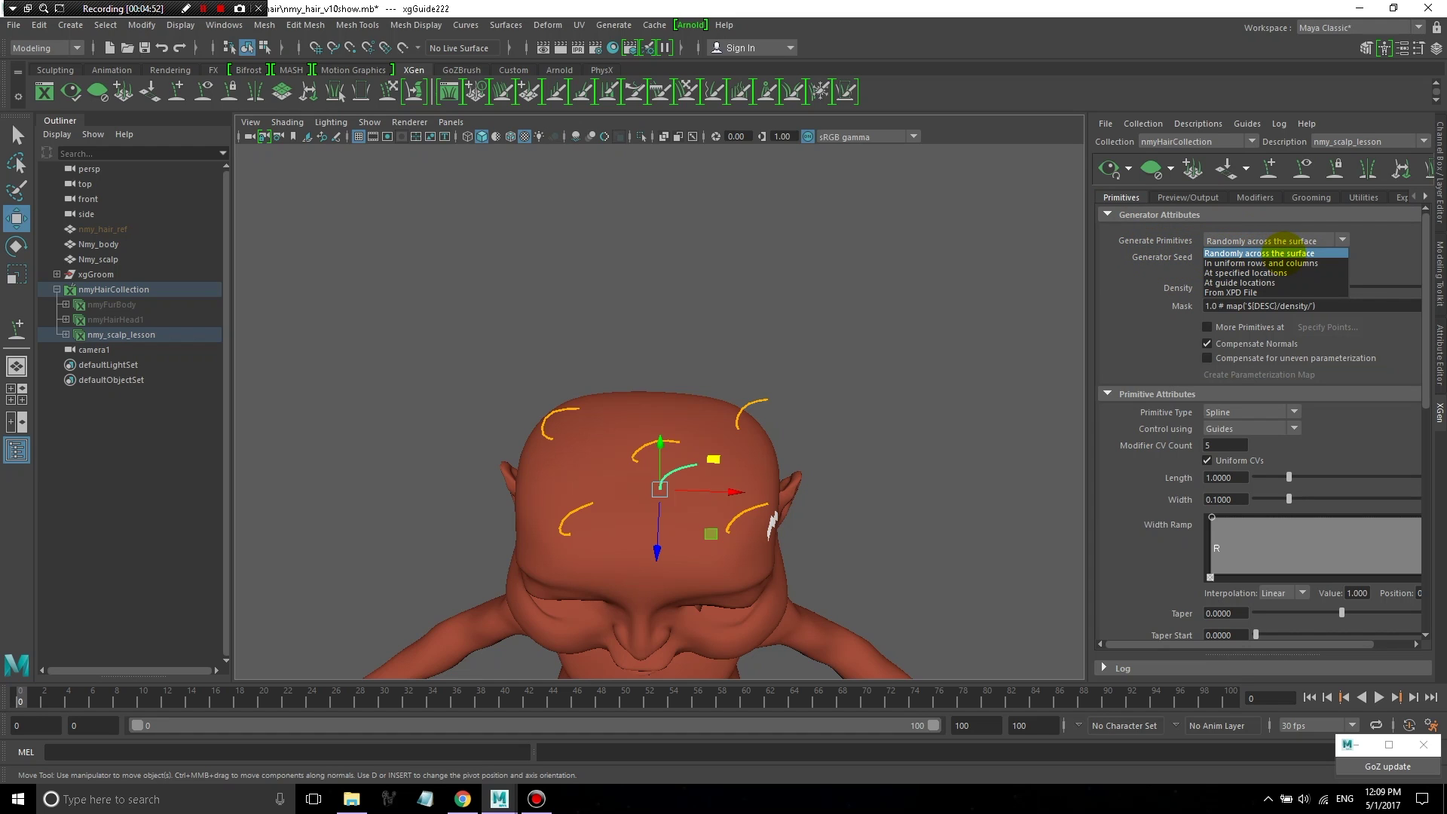
click(1274, 253)
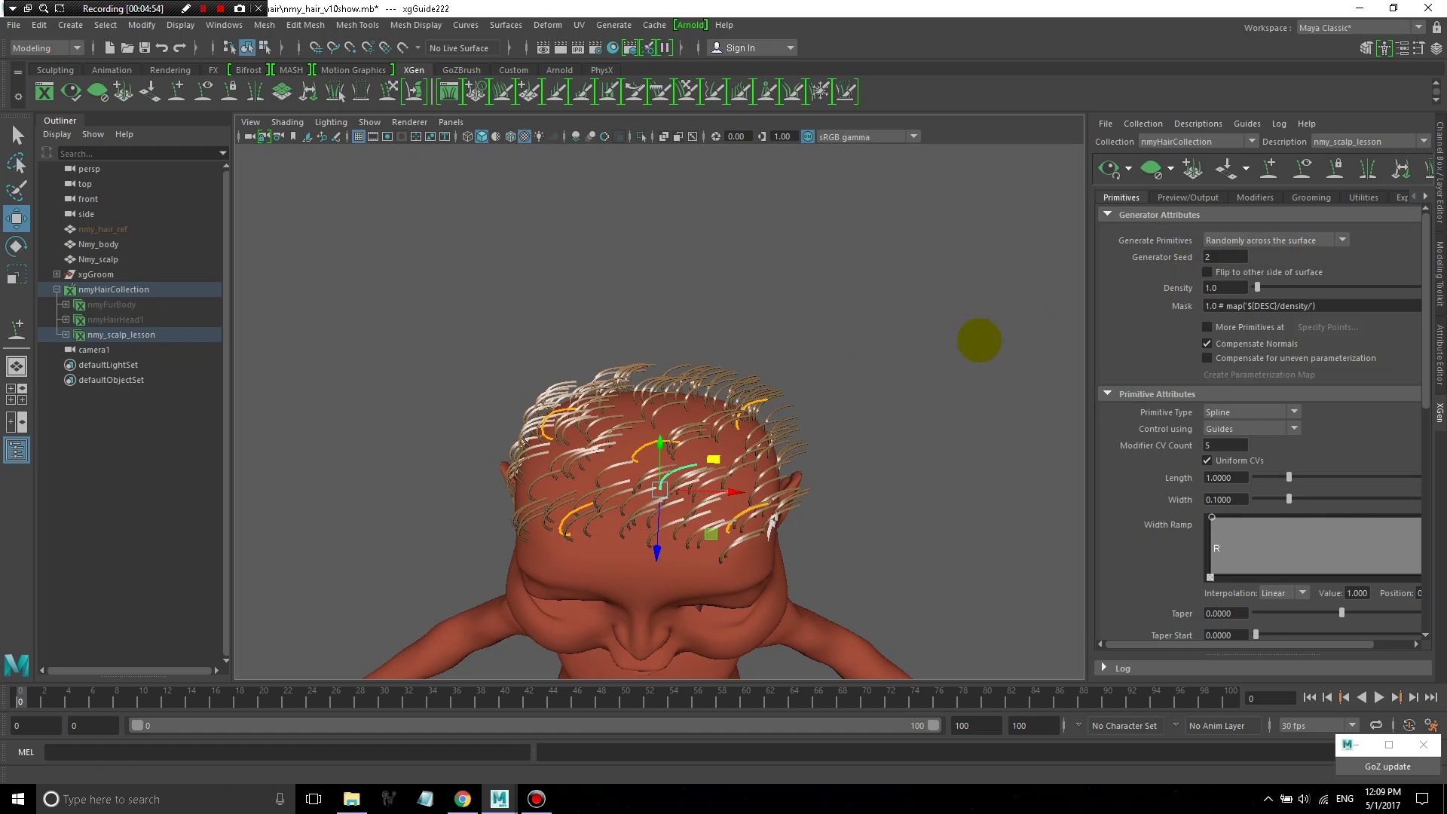
alt+drag(763, 405, 479, 467)
scroll(609, 421, up, 5)
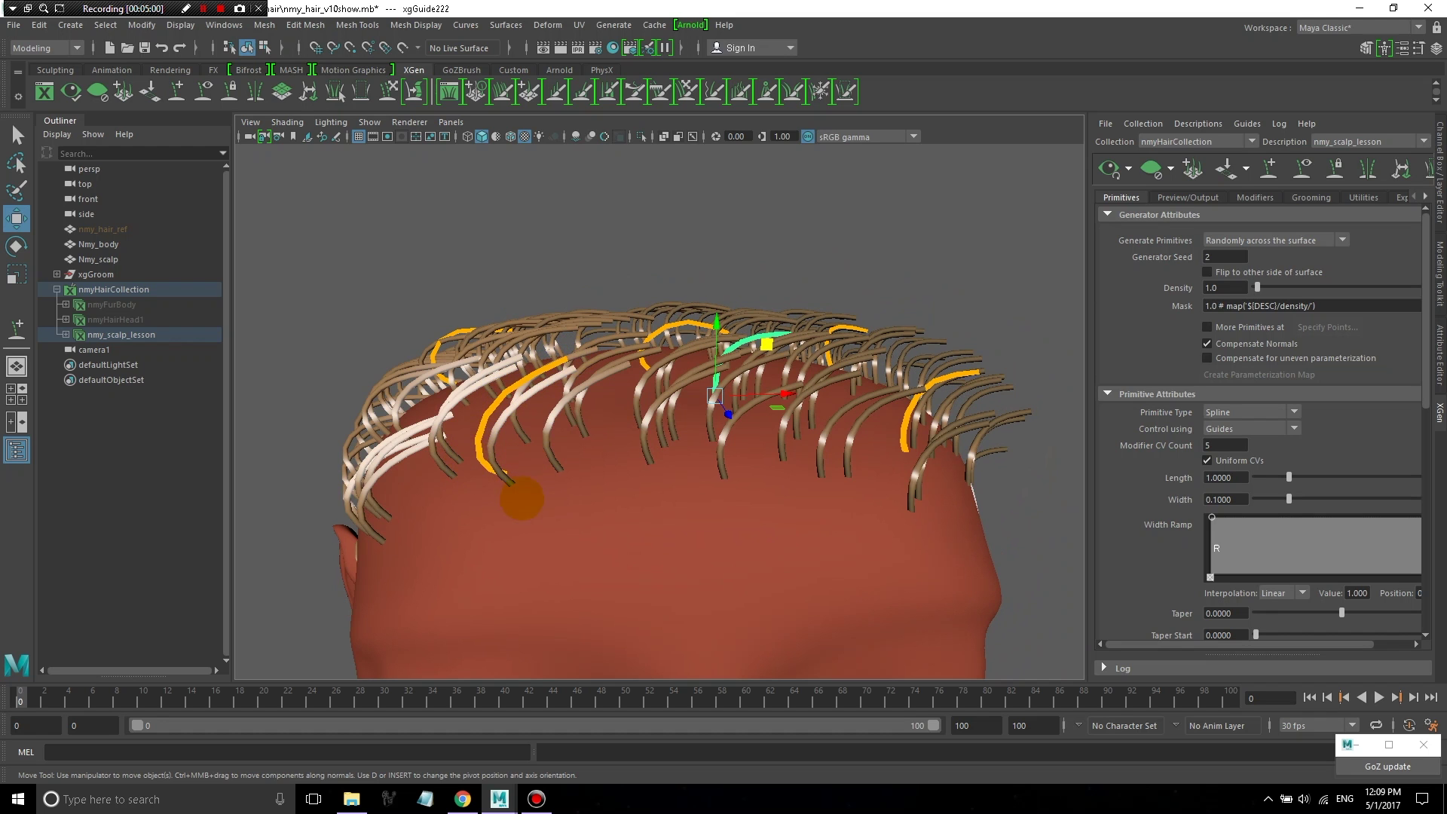
alt+drag(571, 445, 664, 513)
alt+drag(873, 314, 844, 317)
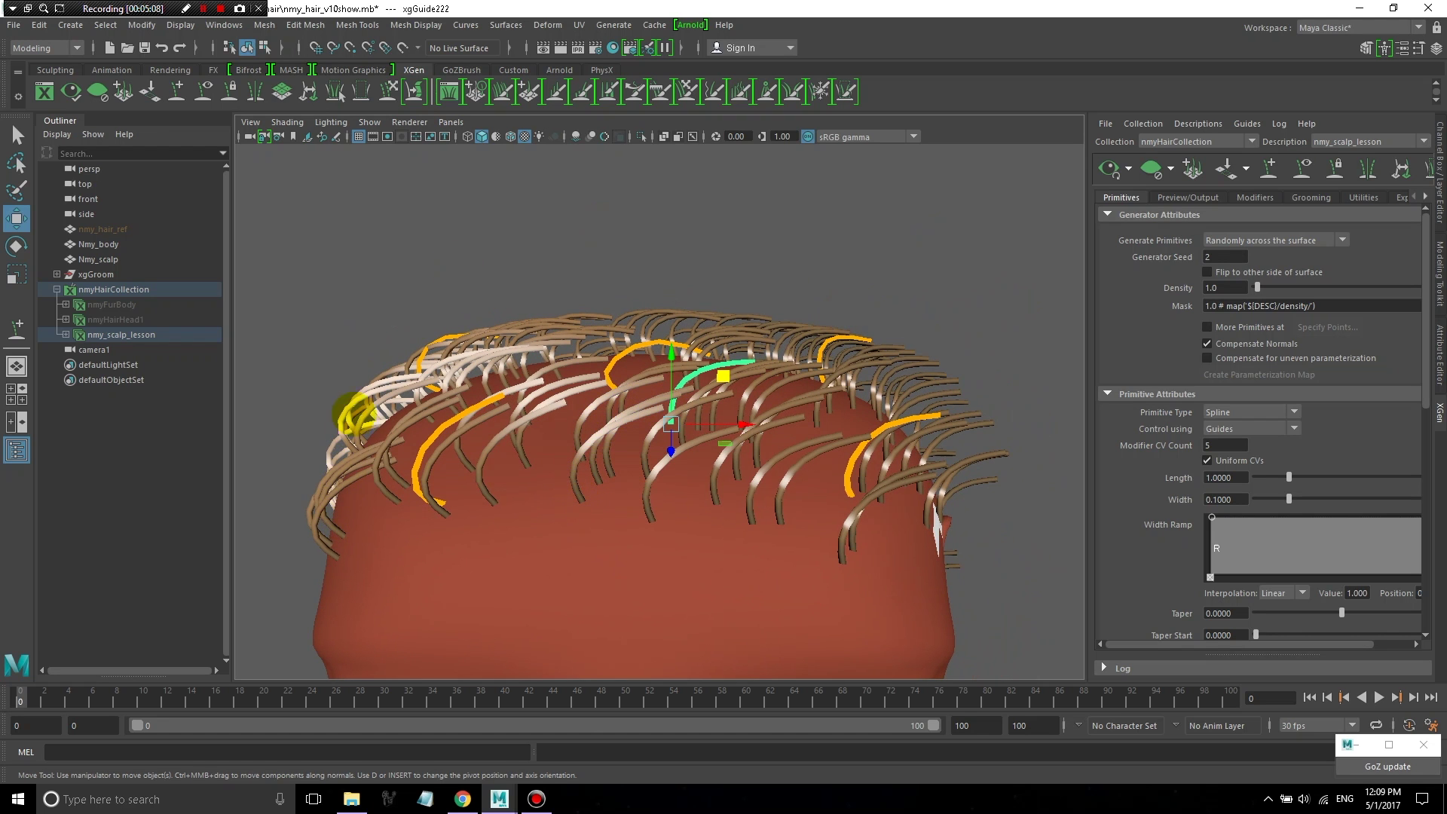
alt+drag(805, 381, 846, 282)
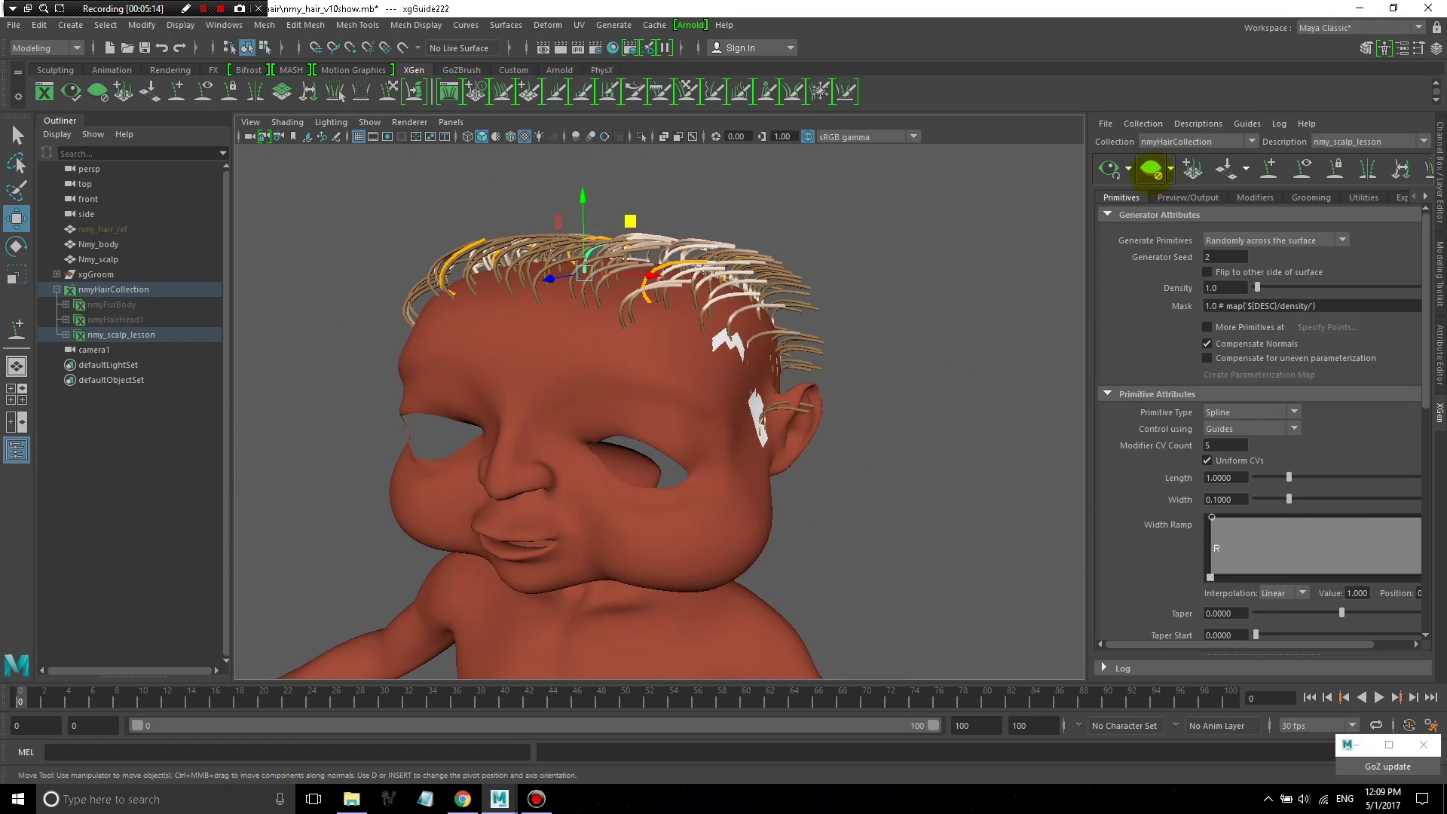
- Clear the XGen preview, regenerate it and check the hair around the front and side of the scalp
click(1151, 170)
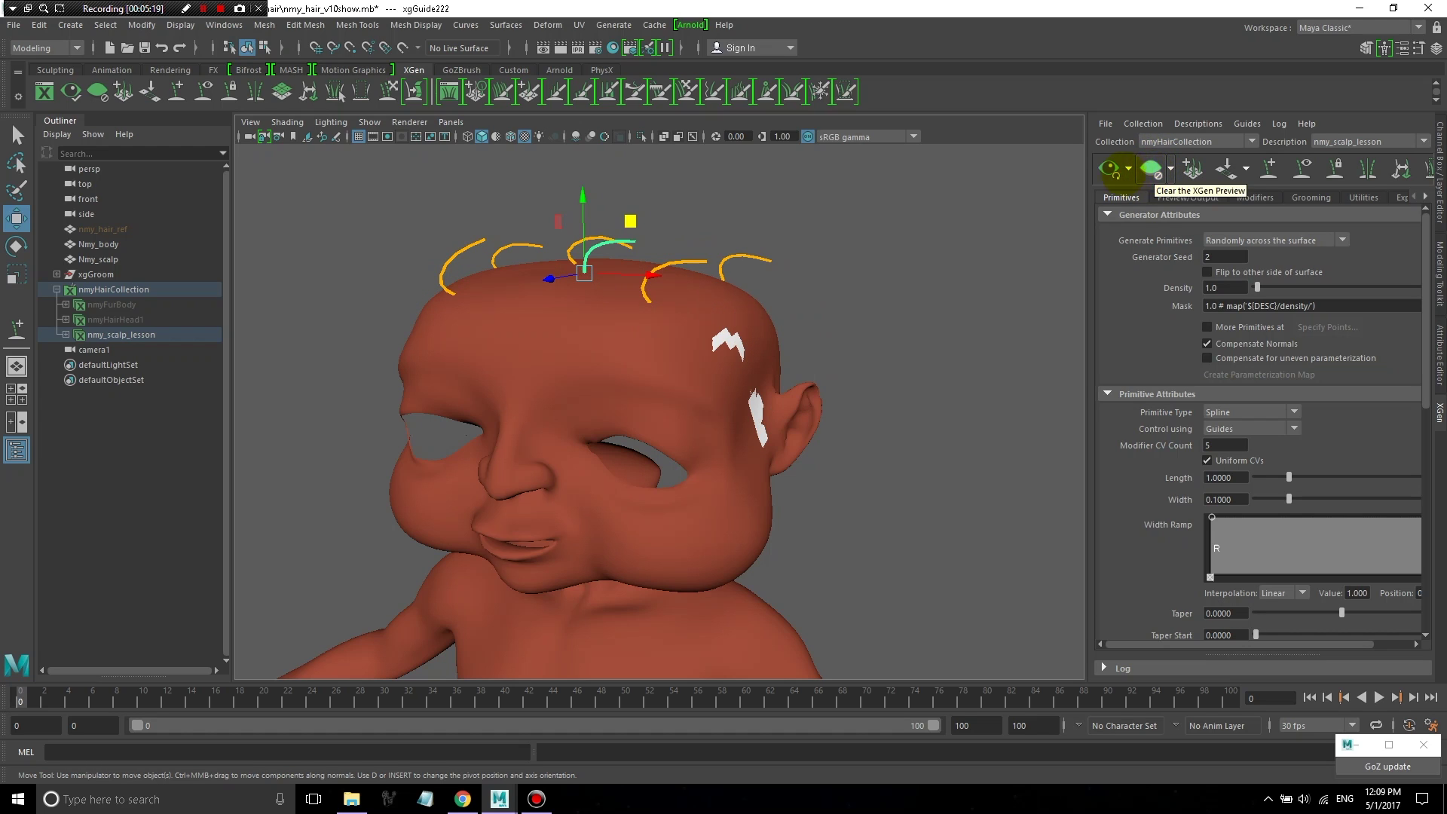
click(1151, 169)
alt+drag(578, 342, 664, 399)
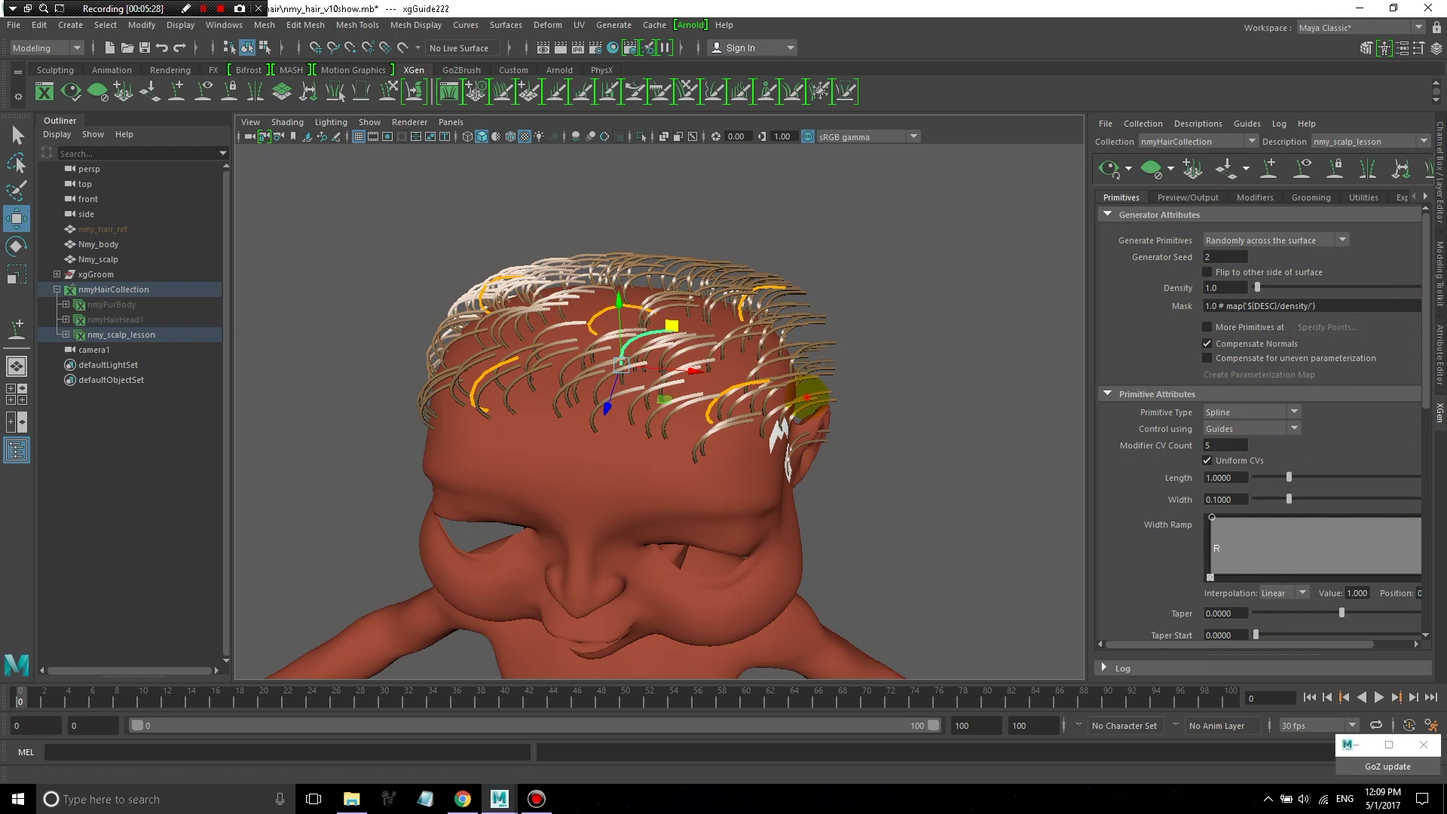
alt+drag(810, 395, 754, 362)
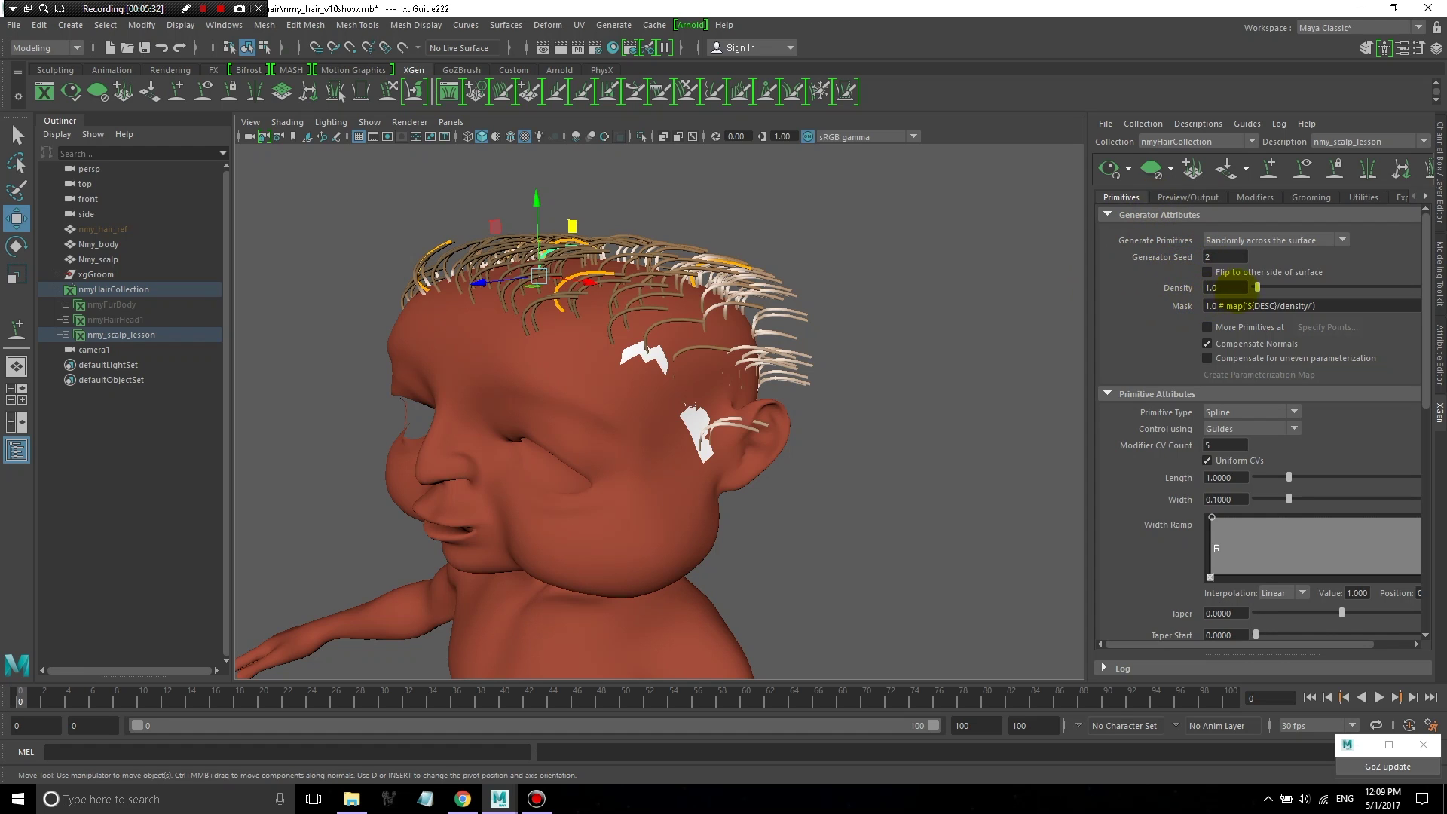
- Set the hair density to 5 and inspect the denser coverage across the scalp
double_click(1234, 286)
text(5)
key(Return)
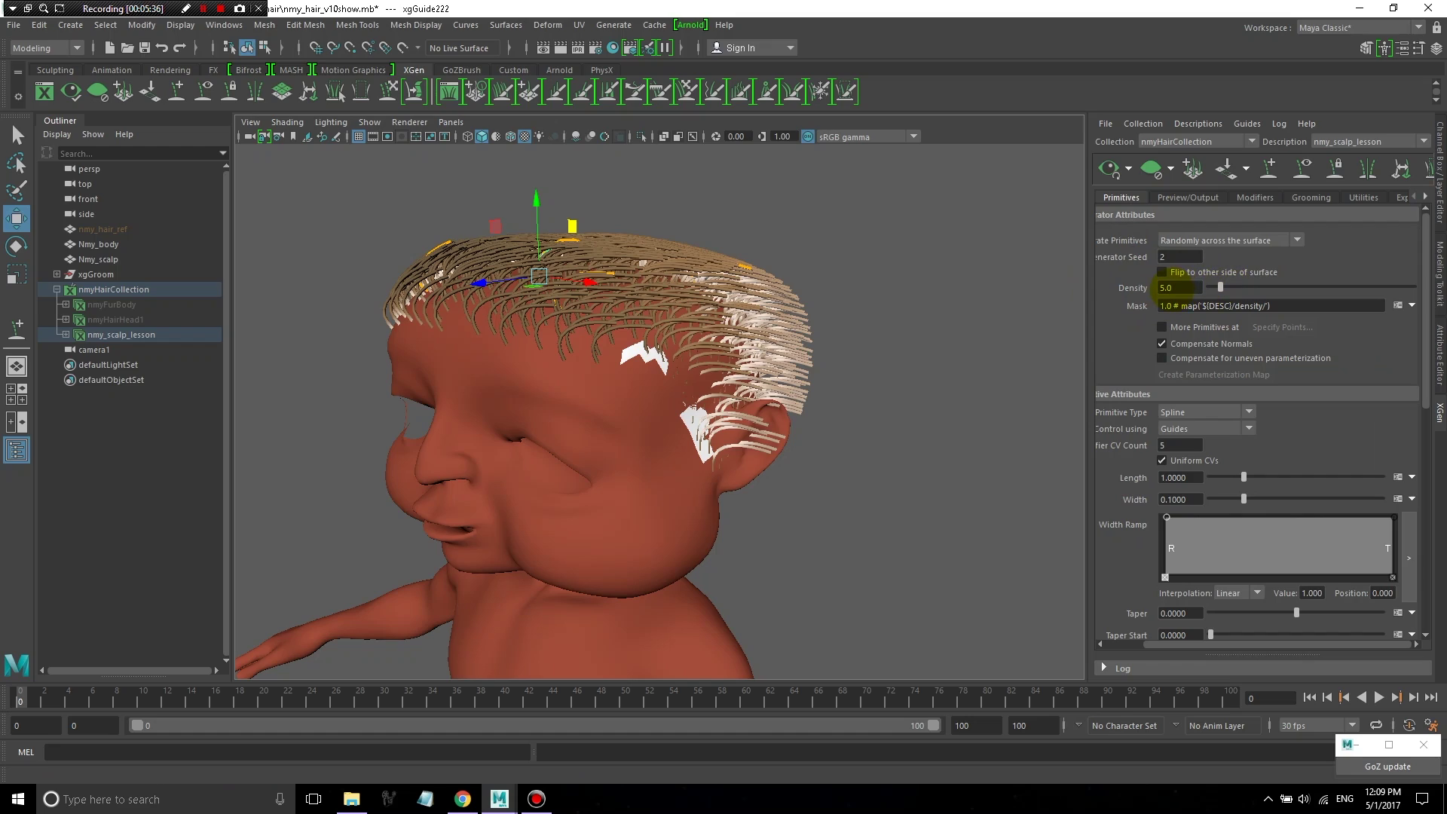
alt+drag(779, 349, 788, 392)
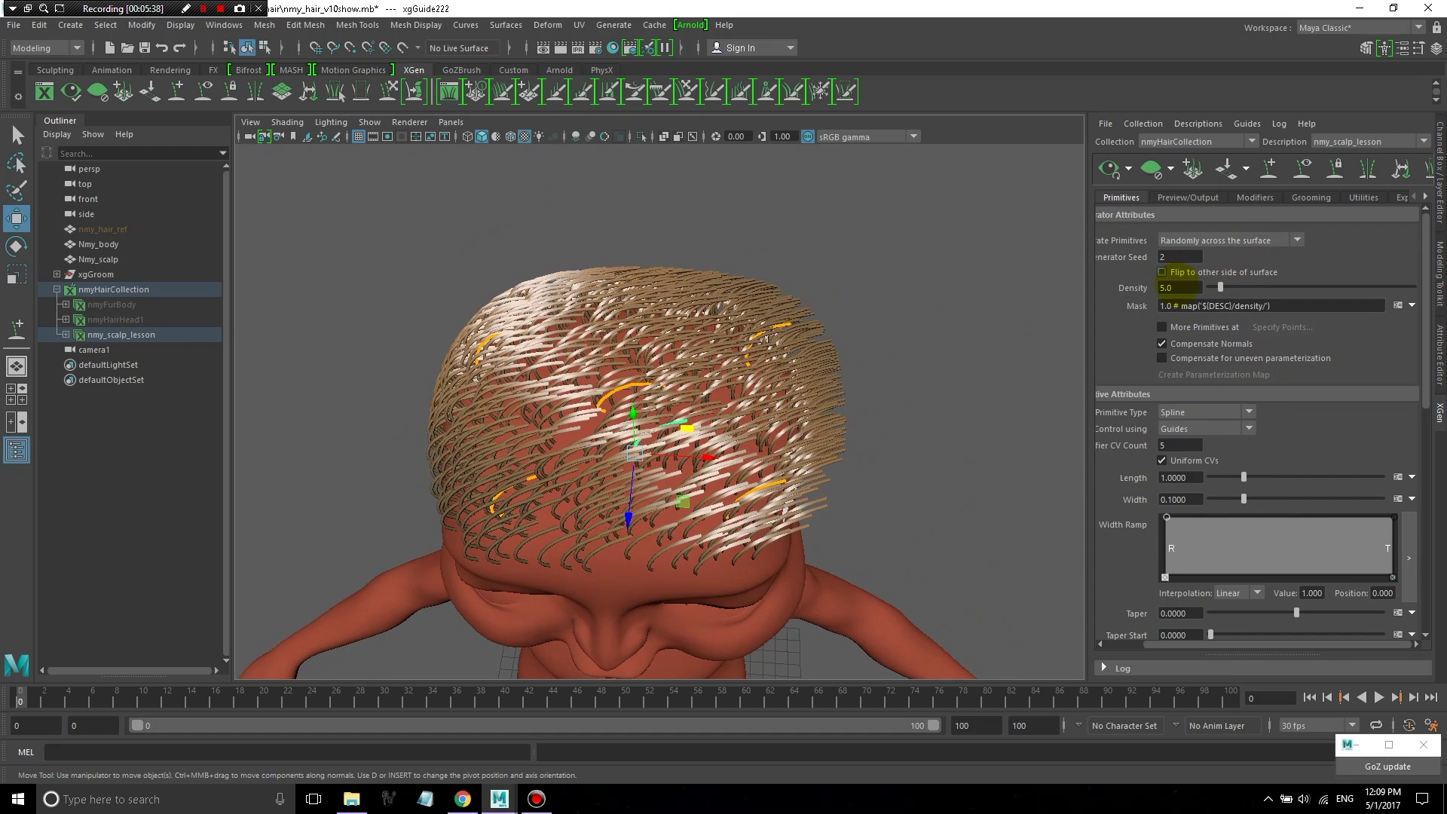
- Set the hair density to 1 and check the sparser hair from the front and side
double_click(1168, 288)
text(1)
key(Return)
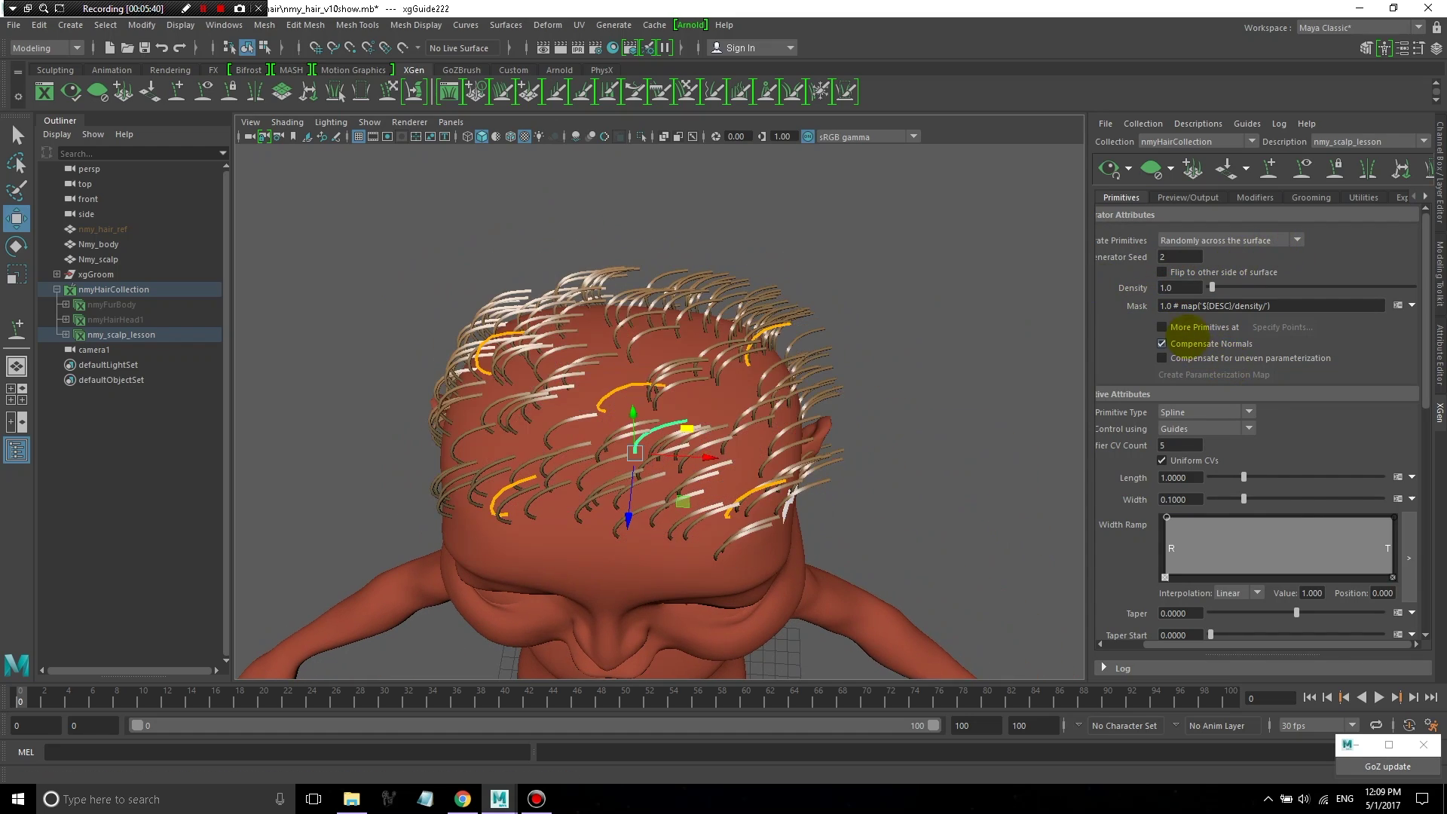
alt+drag(944, 336, 833, 286)
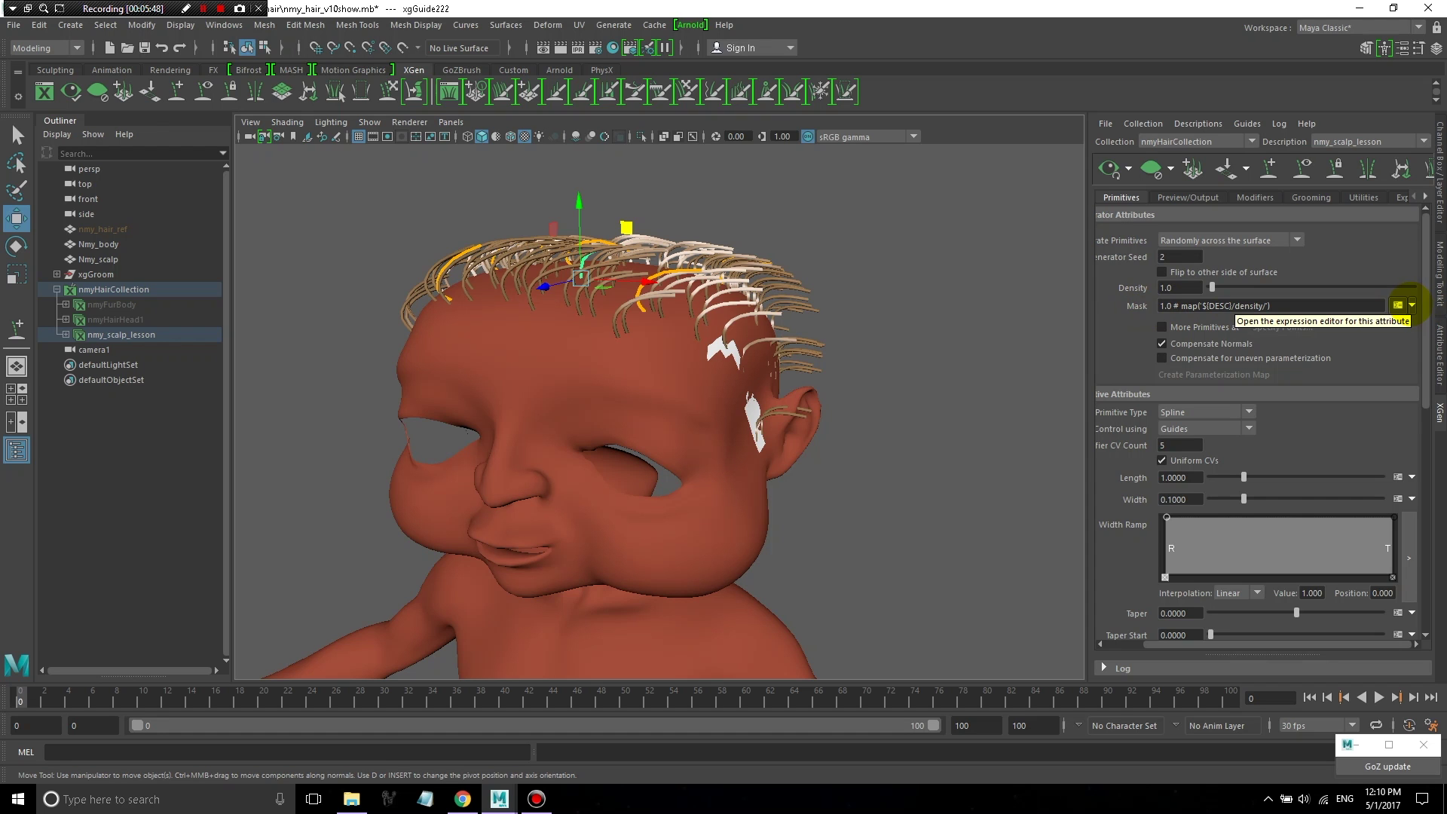
alt+drag(940, 329, 287, 404)
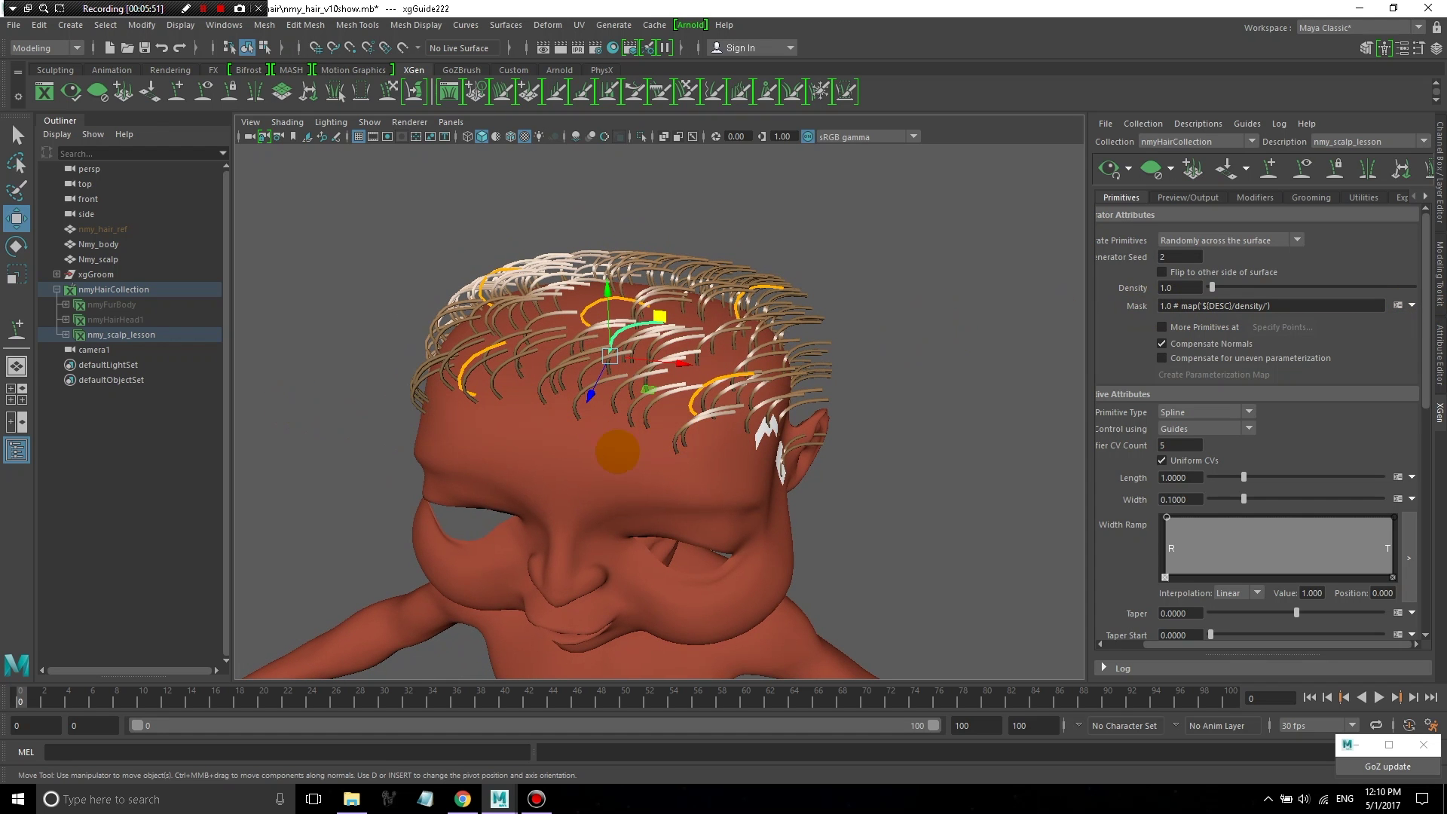
- Start a new map for the hair mask with a resolution of 15 and a black start color
alt+drag(618, 451, 963, 382)
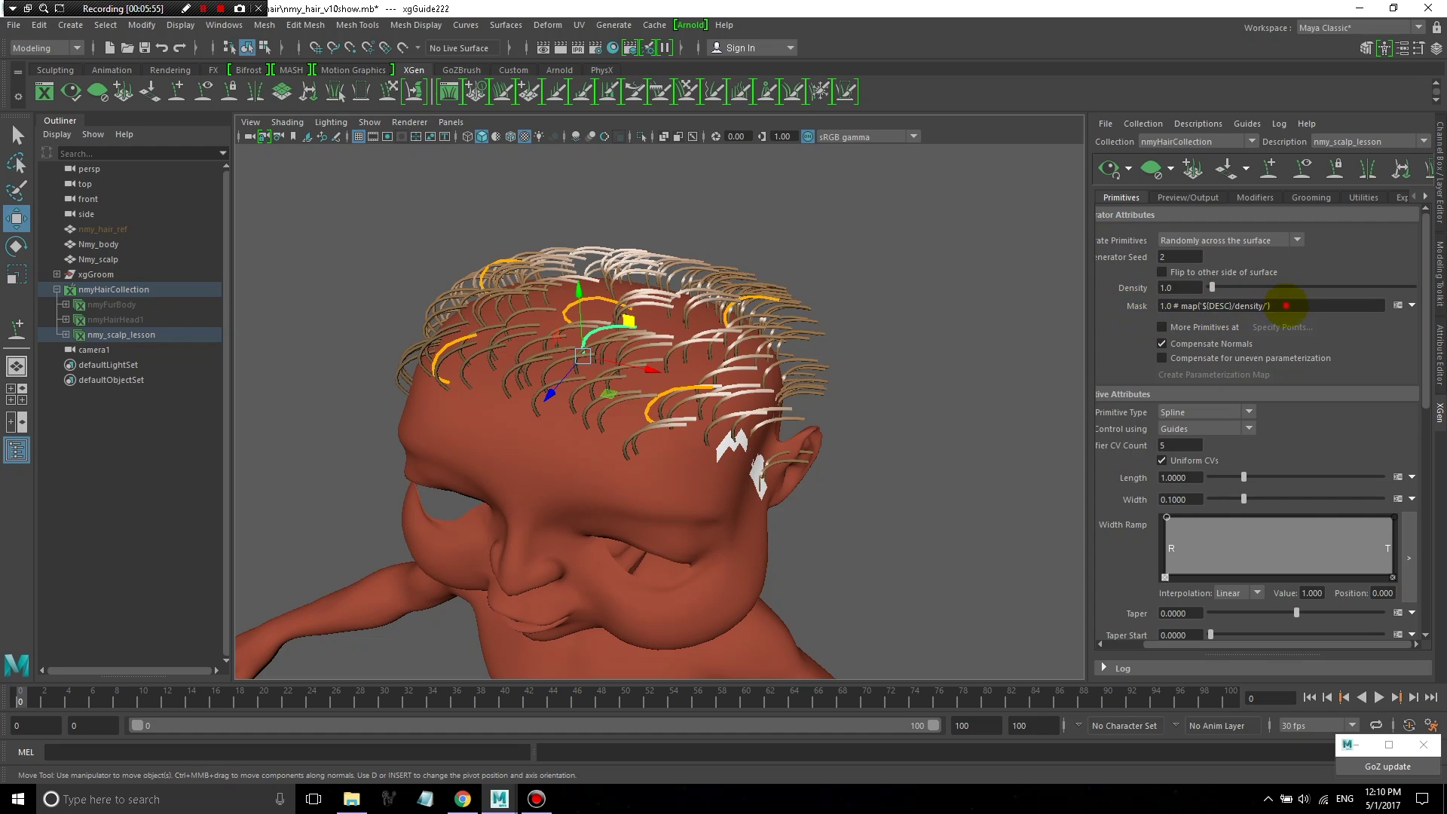
click(1412, 305)
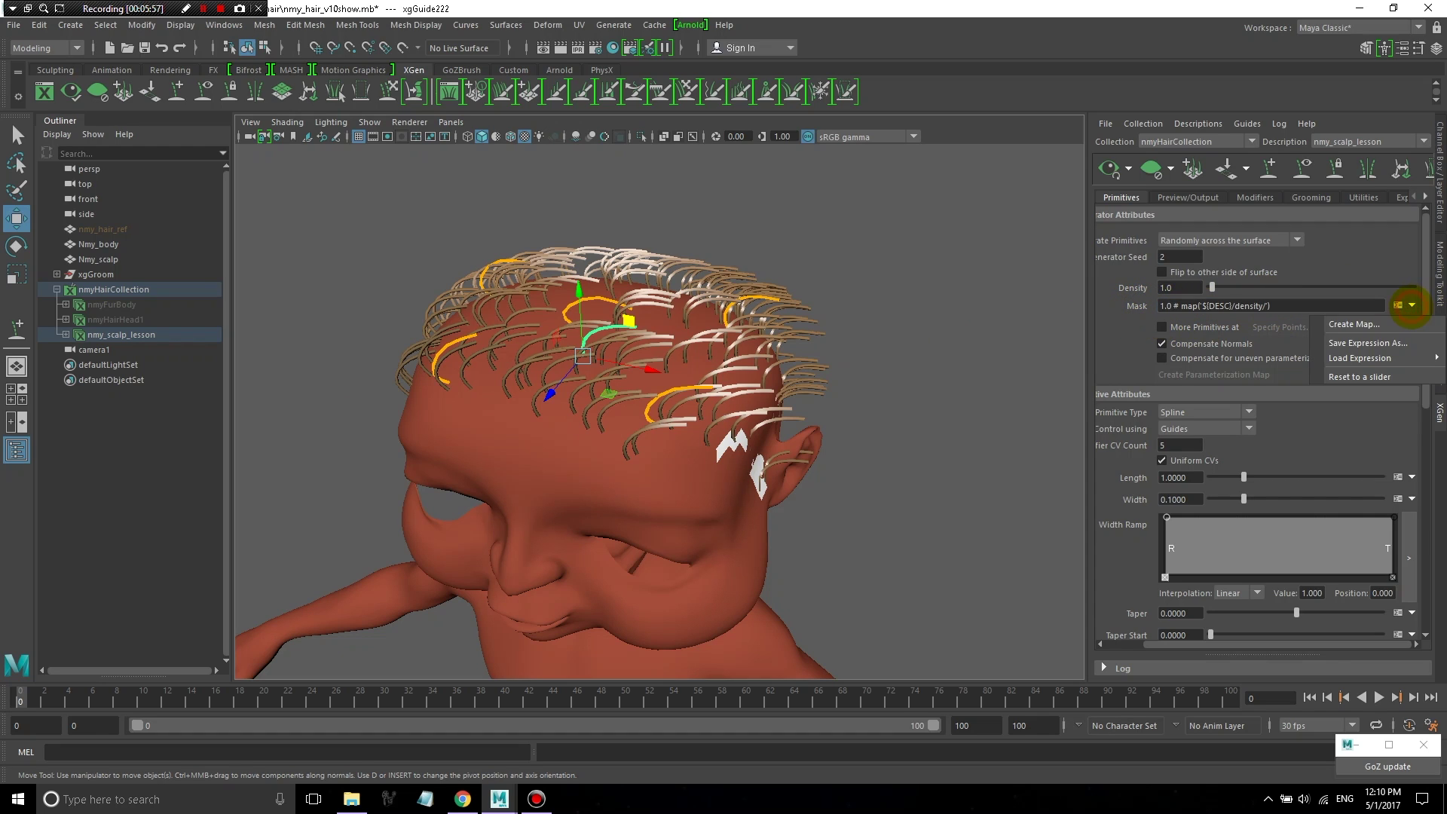
click(1387, 323)
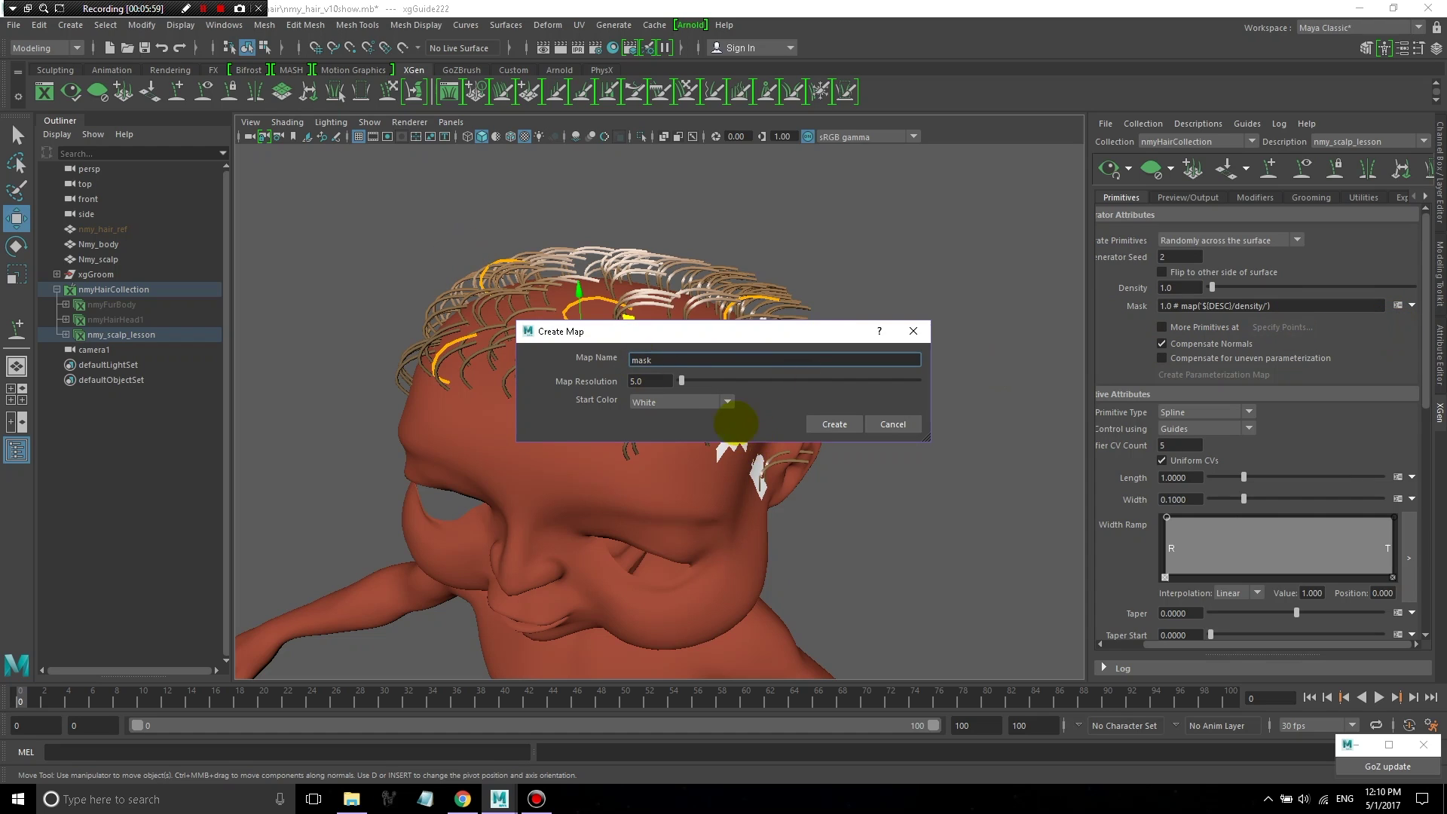
click(649, 380)
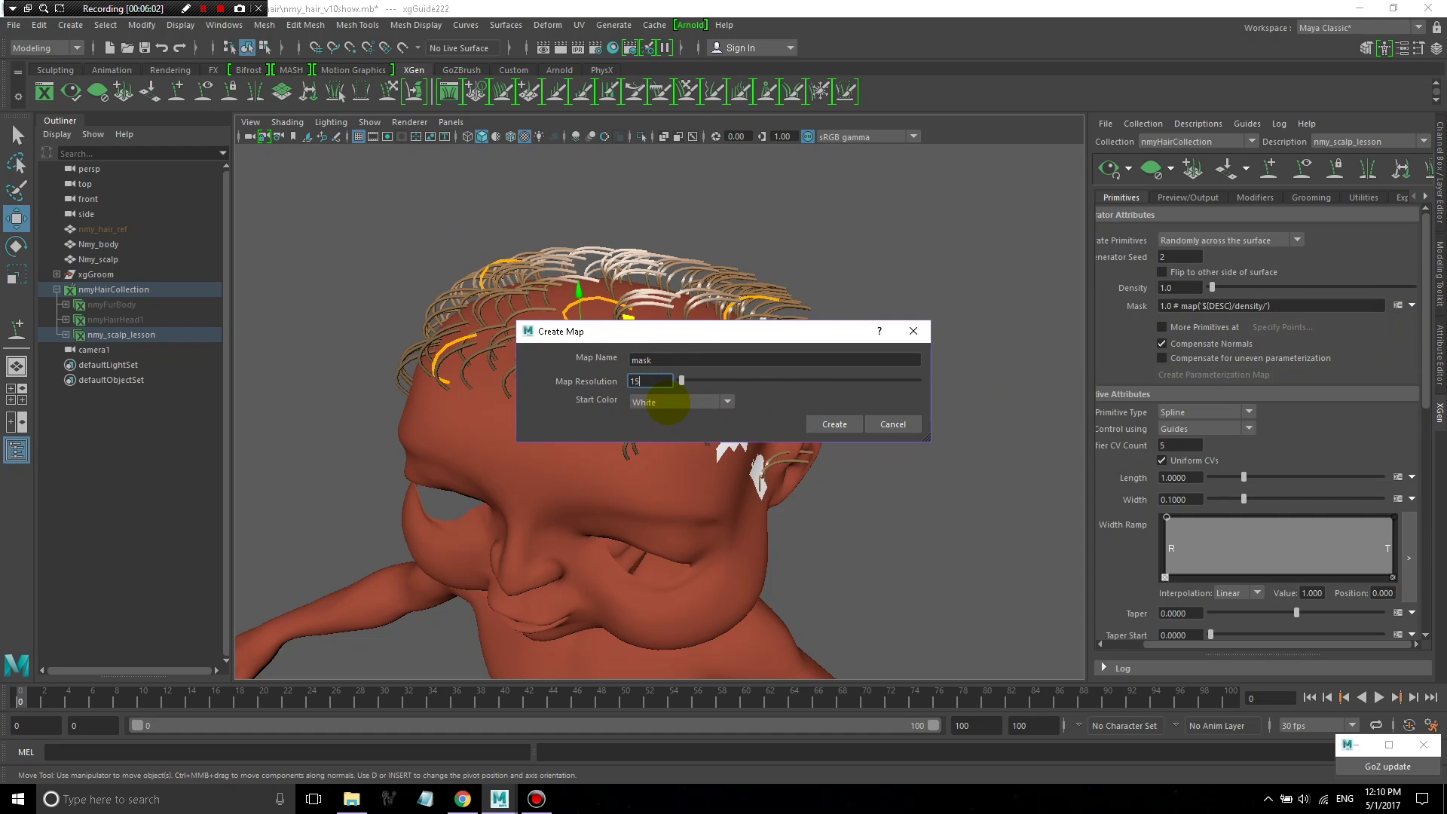
click(670, 401)
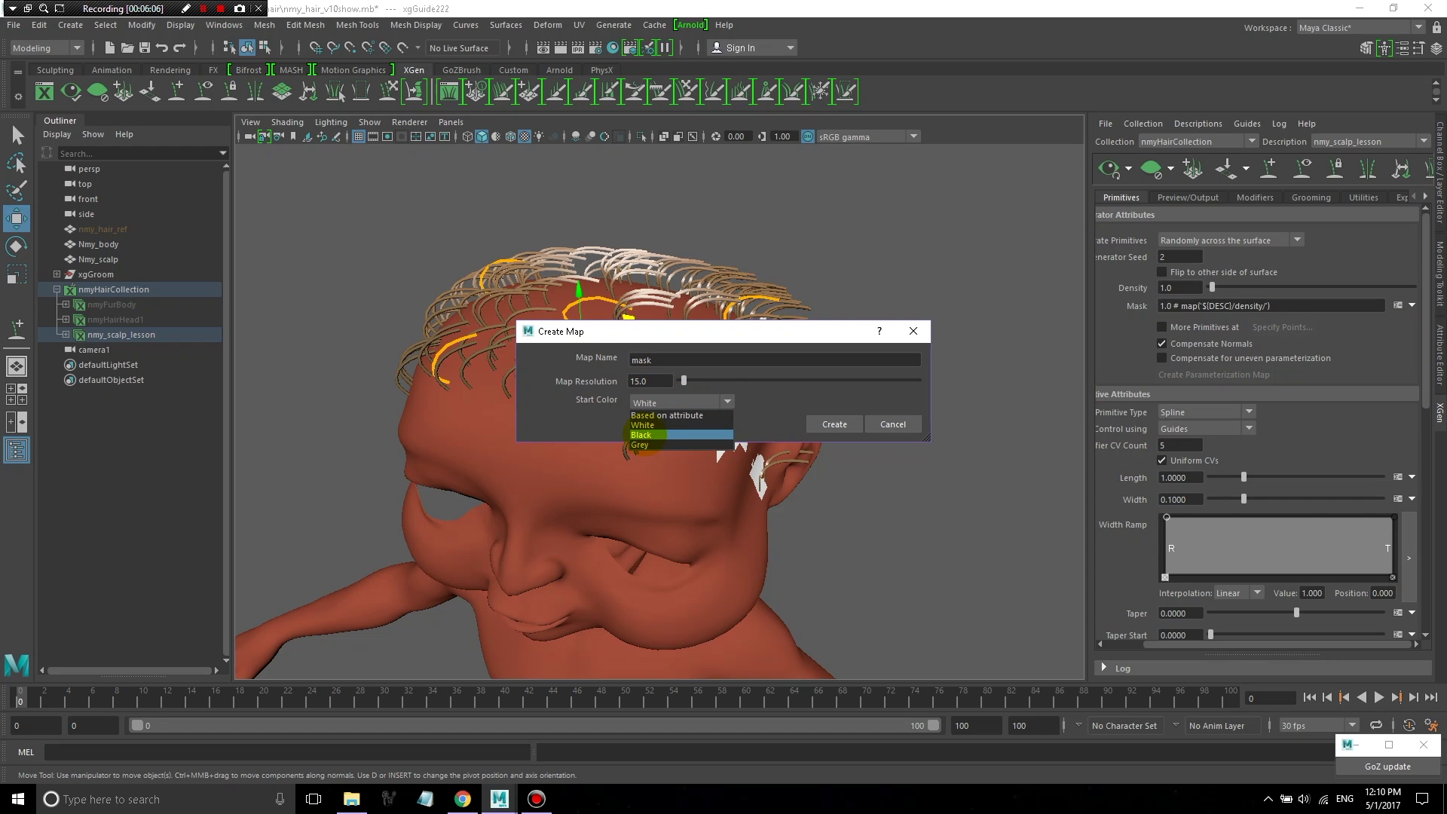
click(641, 435)
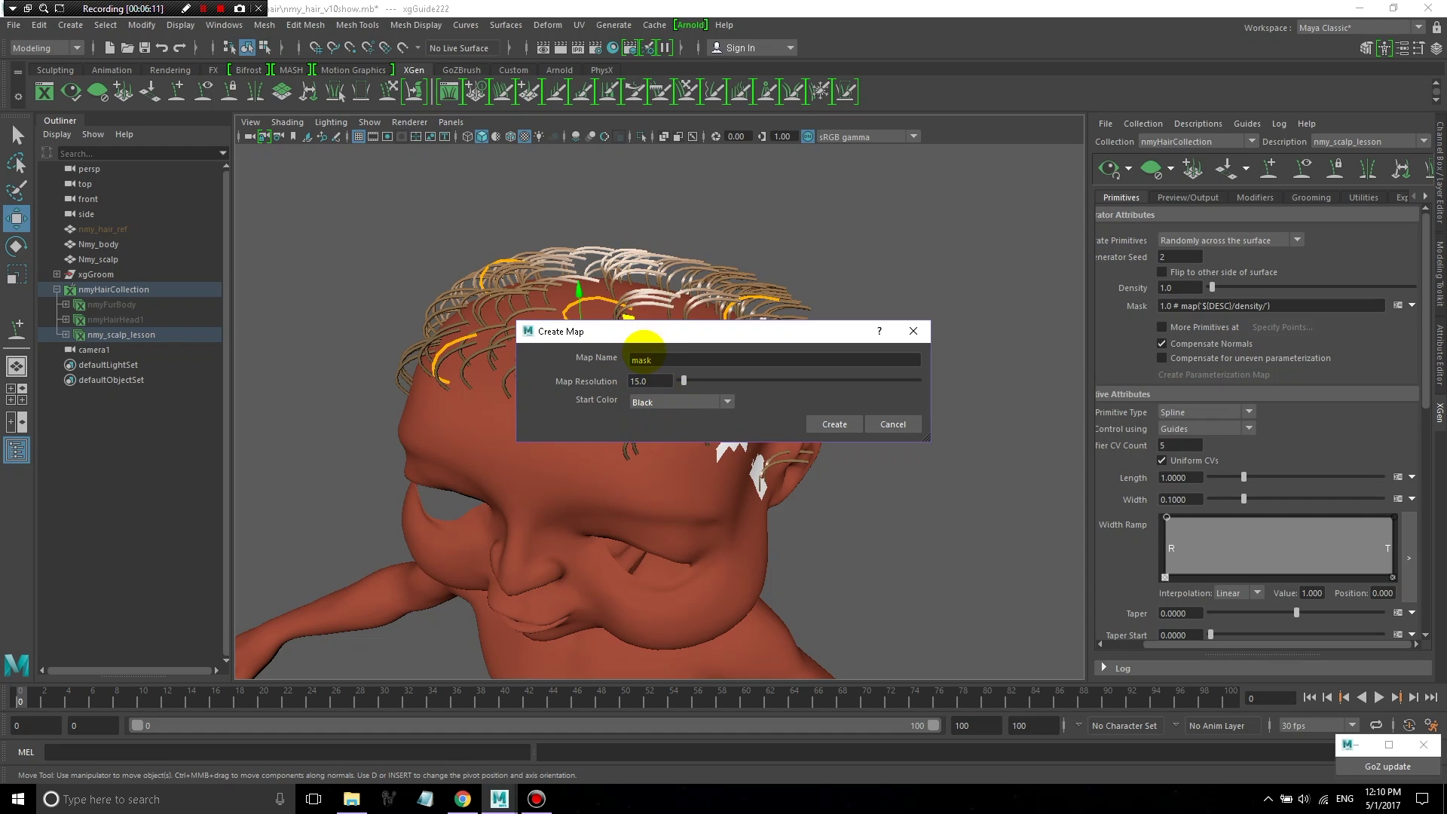
- Name the mask map densityMask and create it
click(633, 360)
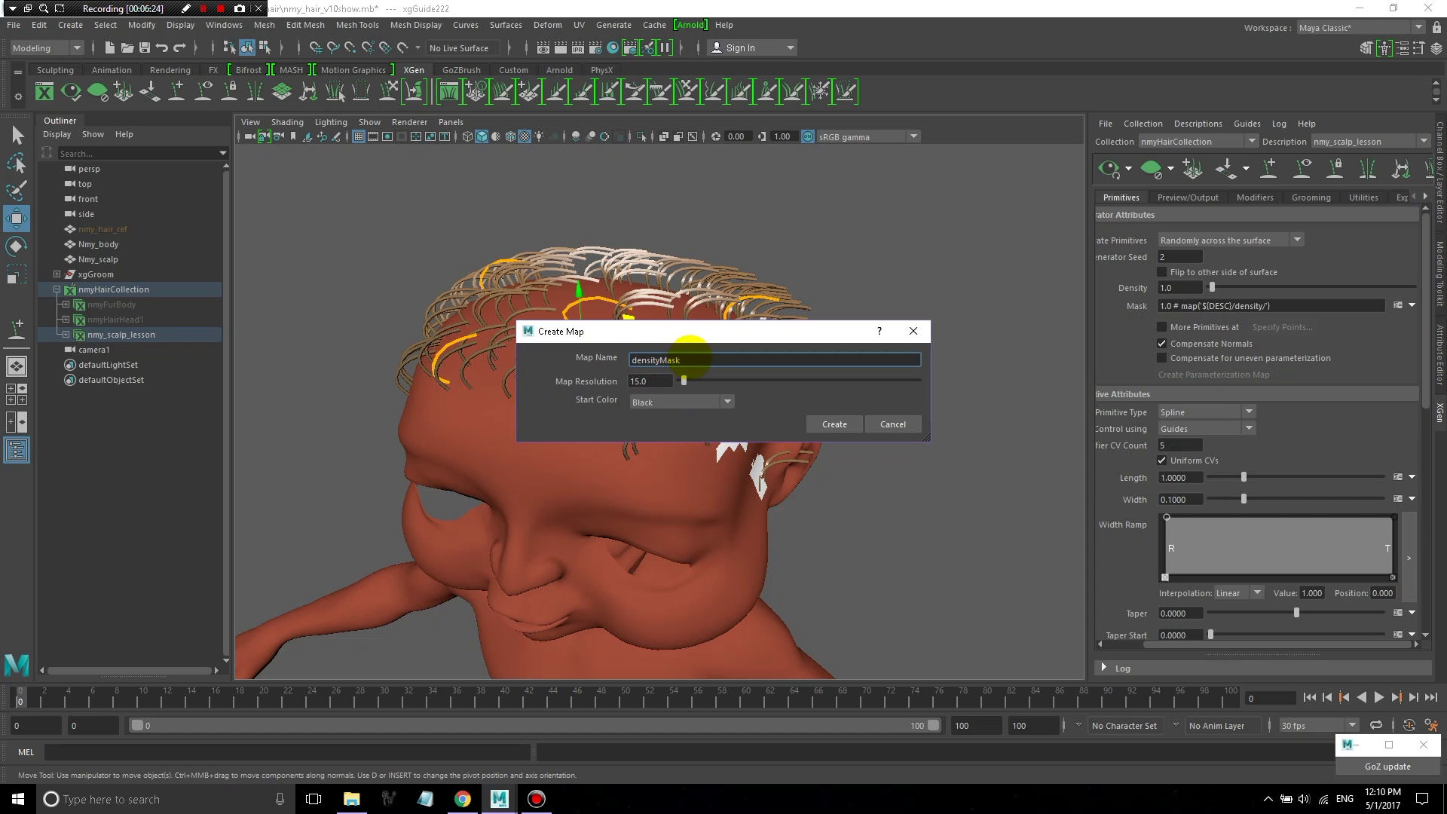
drag(691, 360, 629, 359)
drag(635, 361, 686, 363)
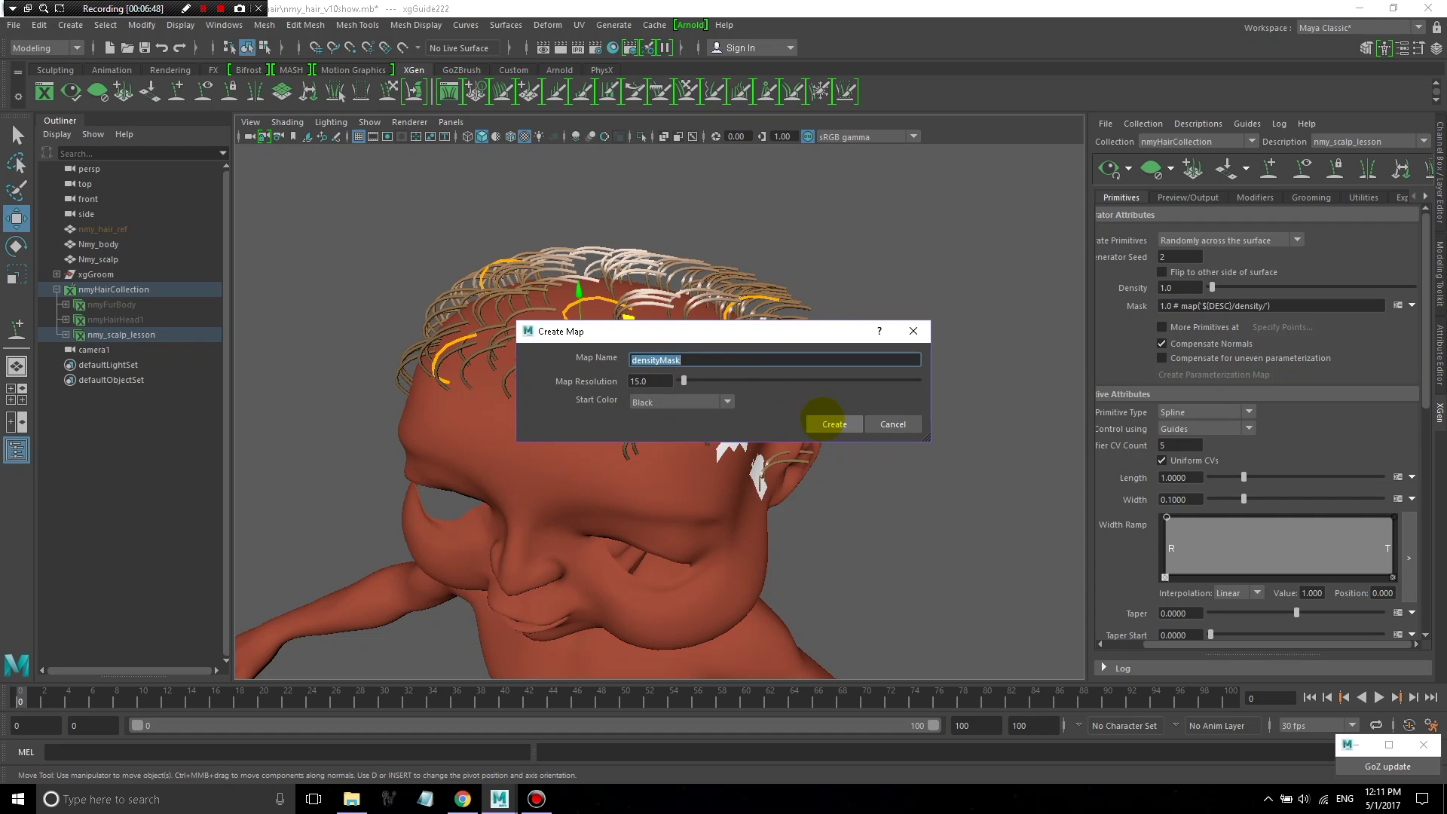
click(834, 424)
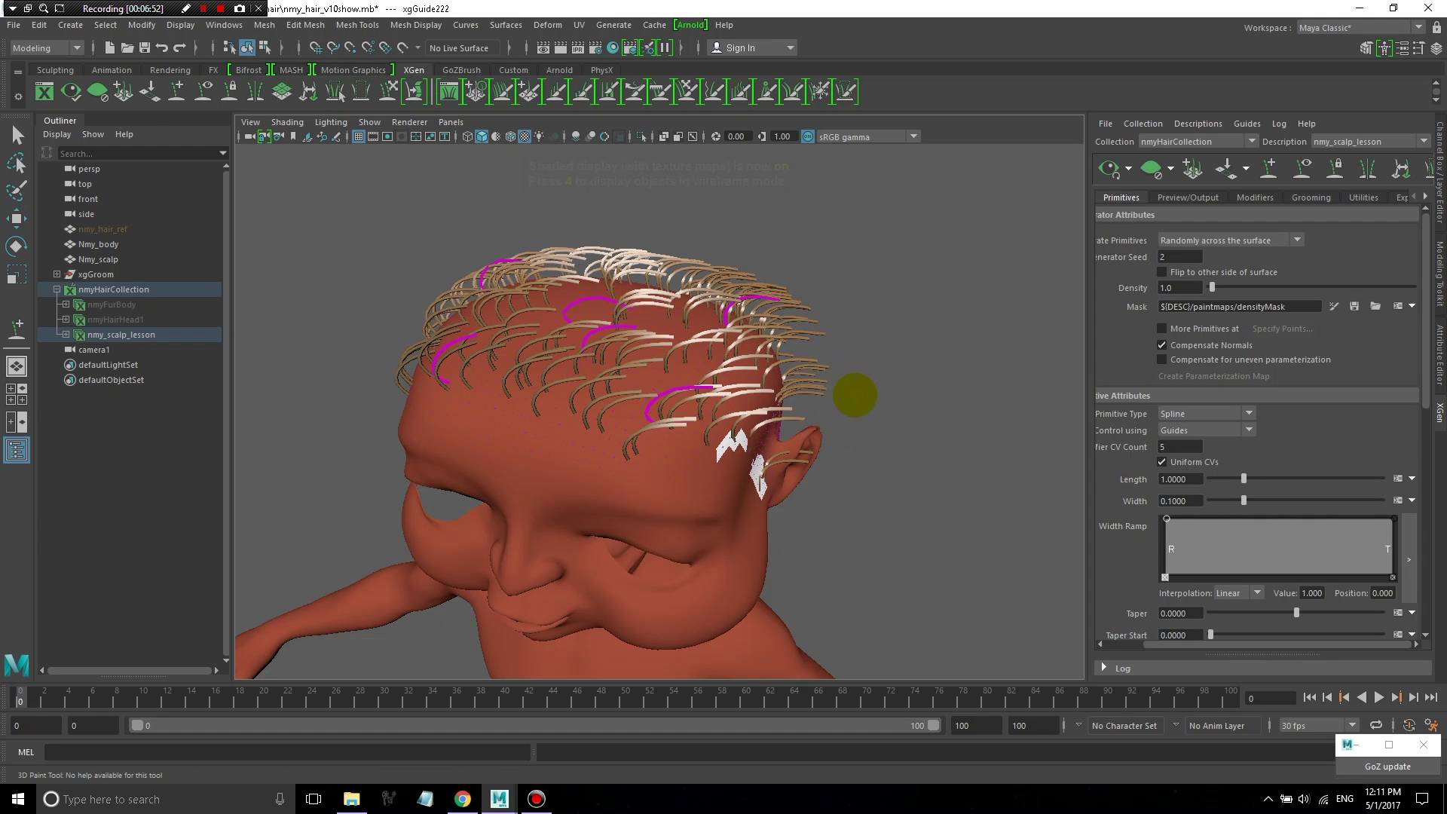
- Open the 3D Paint Tool settings, choose the solid brush profile and set the paint color to white
mouse_move(856, 394)
alt+mouse_down()
mouse_move(899, 411)
mouse_move(1011, 391)
mouse_move(754, 411)
alt+mouse_up()
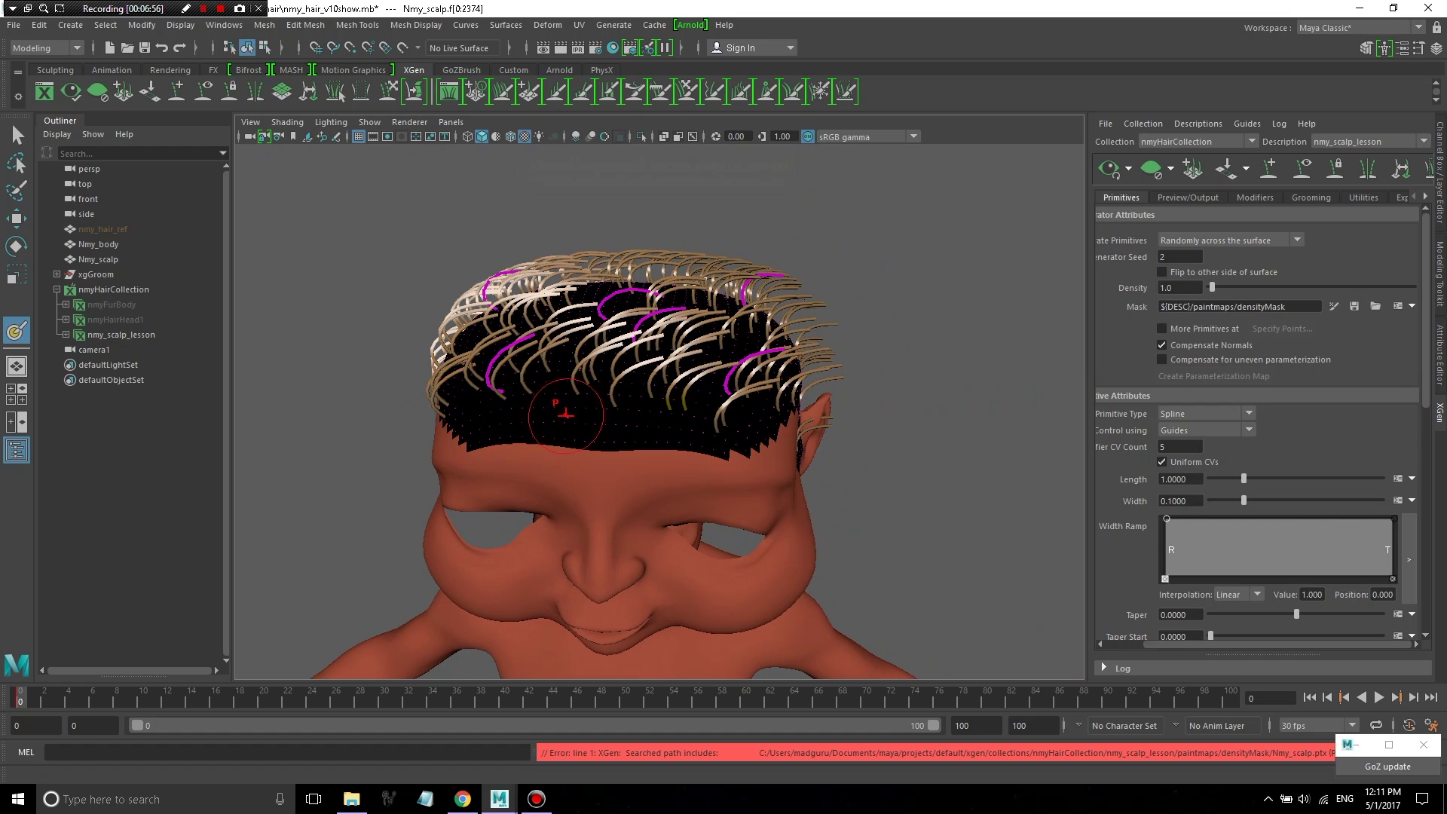
alt+drag(620, 349, 604, 400)
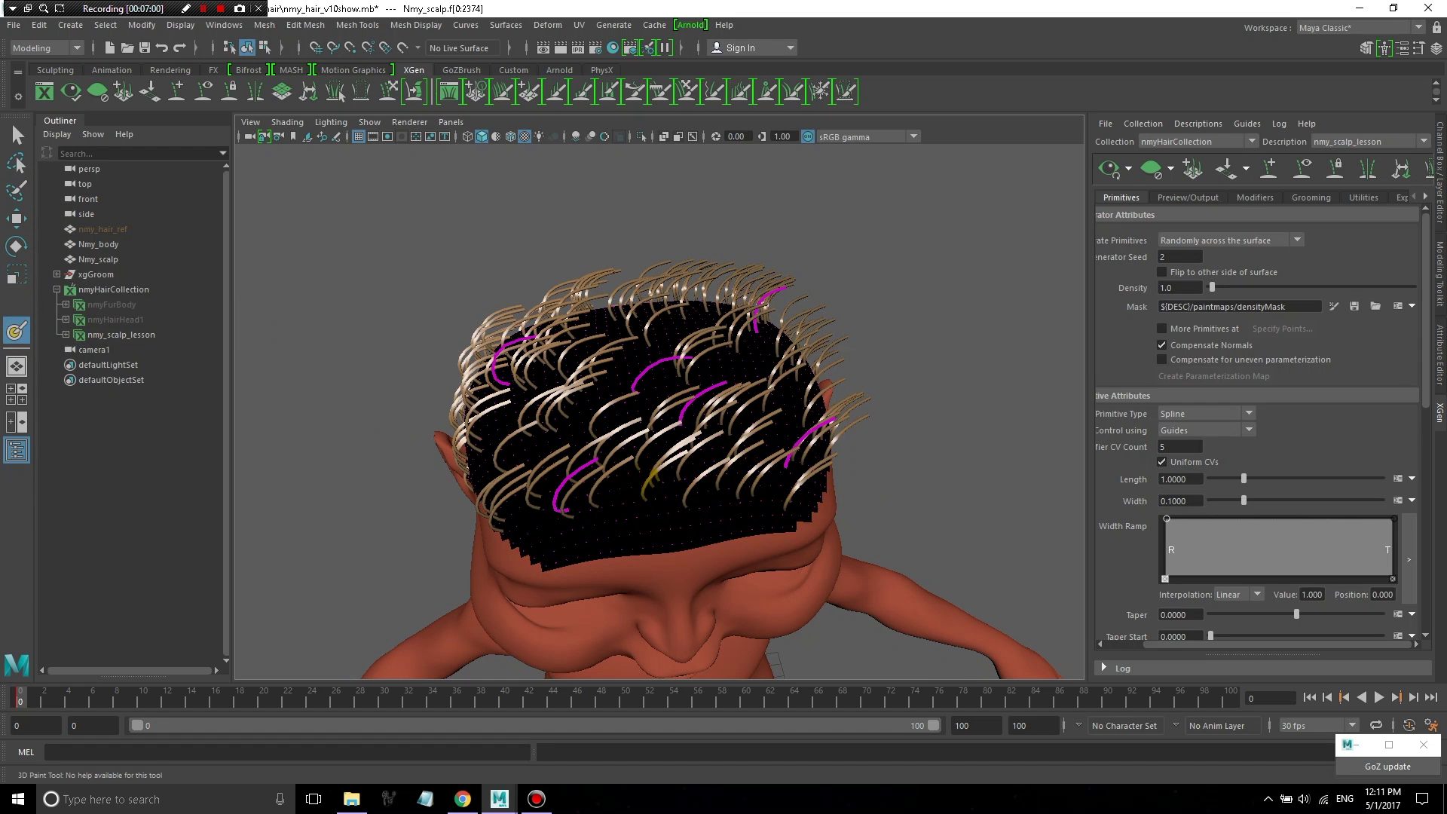
double_click(15, 333)
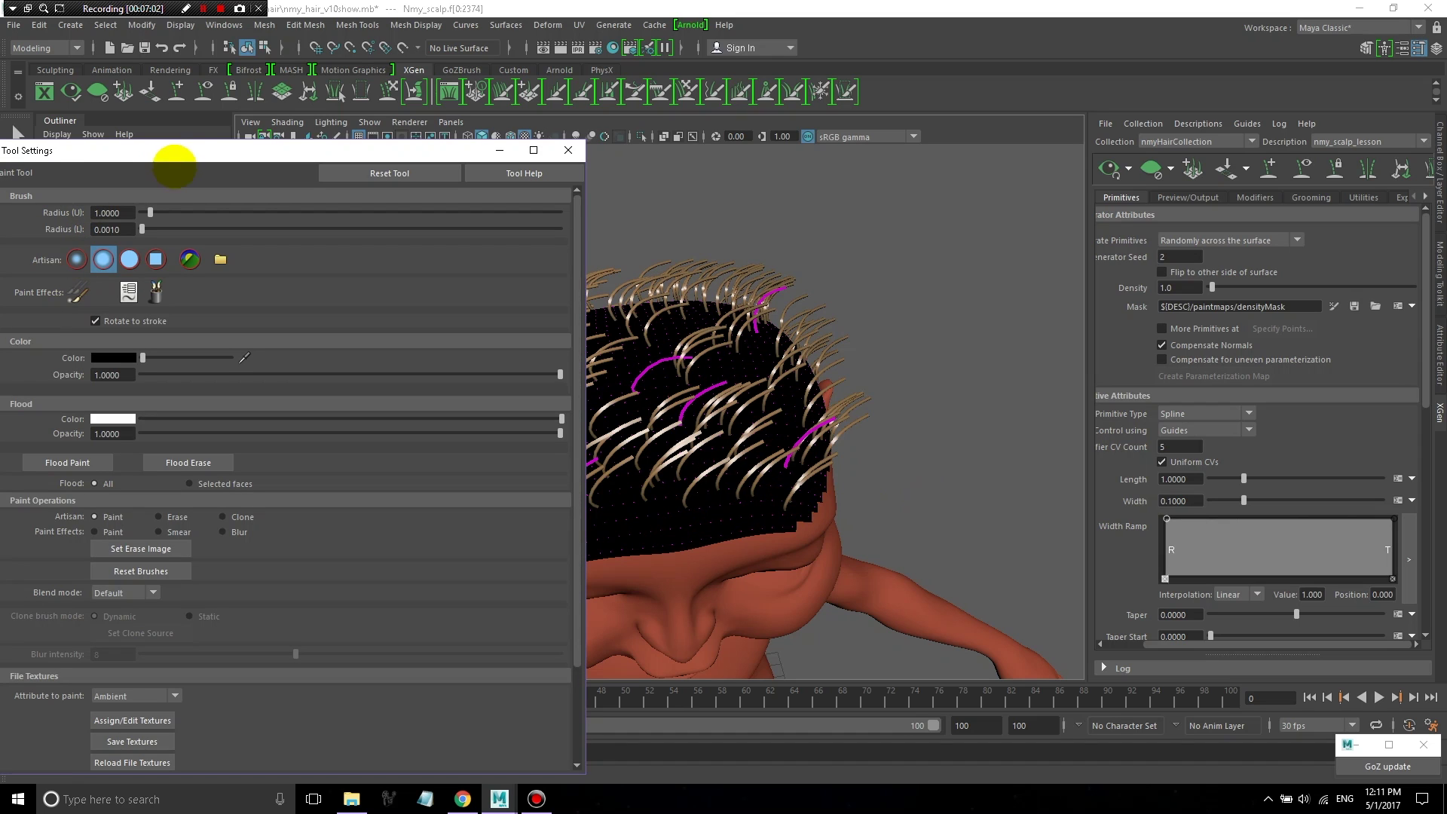
mouse_move(203, 155)
mouse_down()
mouse_move(333, 87)
mouse_move(227, 86)
mouse_up()
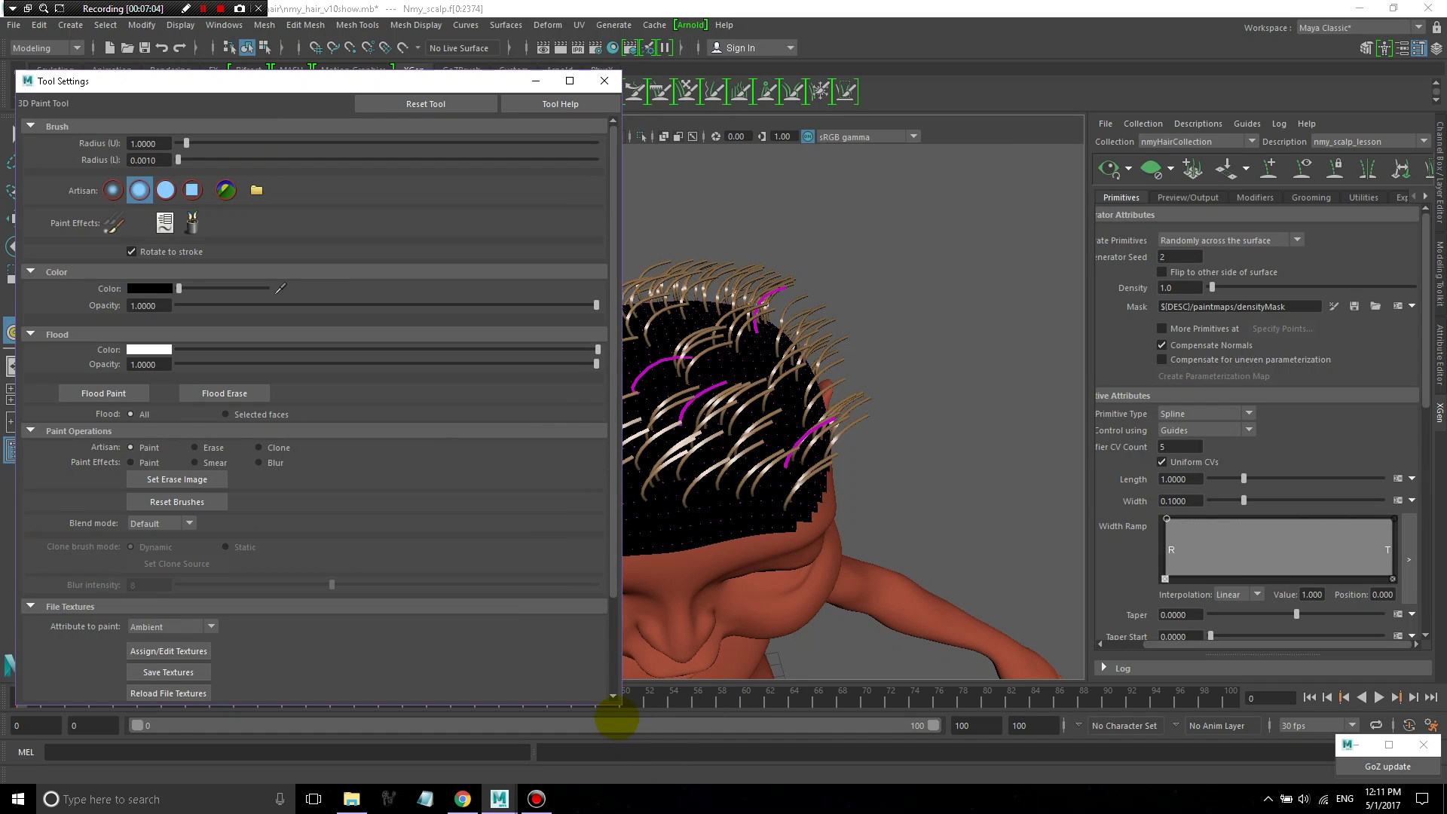
mouse_move(620, 705)
mouse_down()
mouse_move(452, 404)
mouse_move(339, 394)
mouse_move(351, 400)
mouse_up()
click(165, 190)
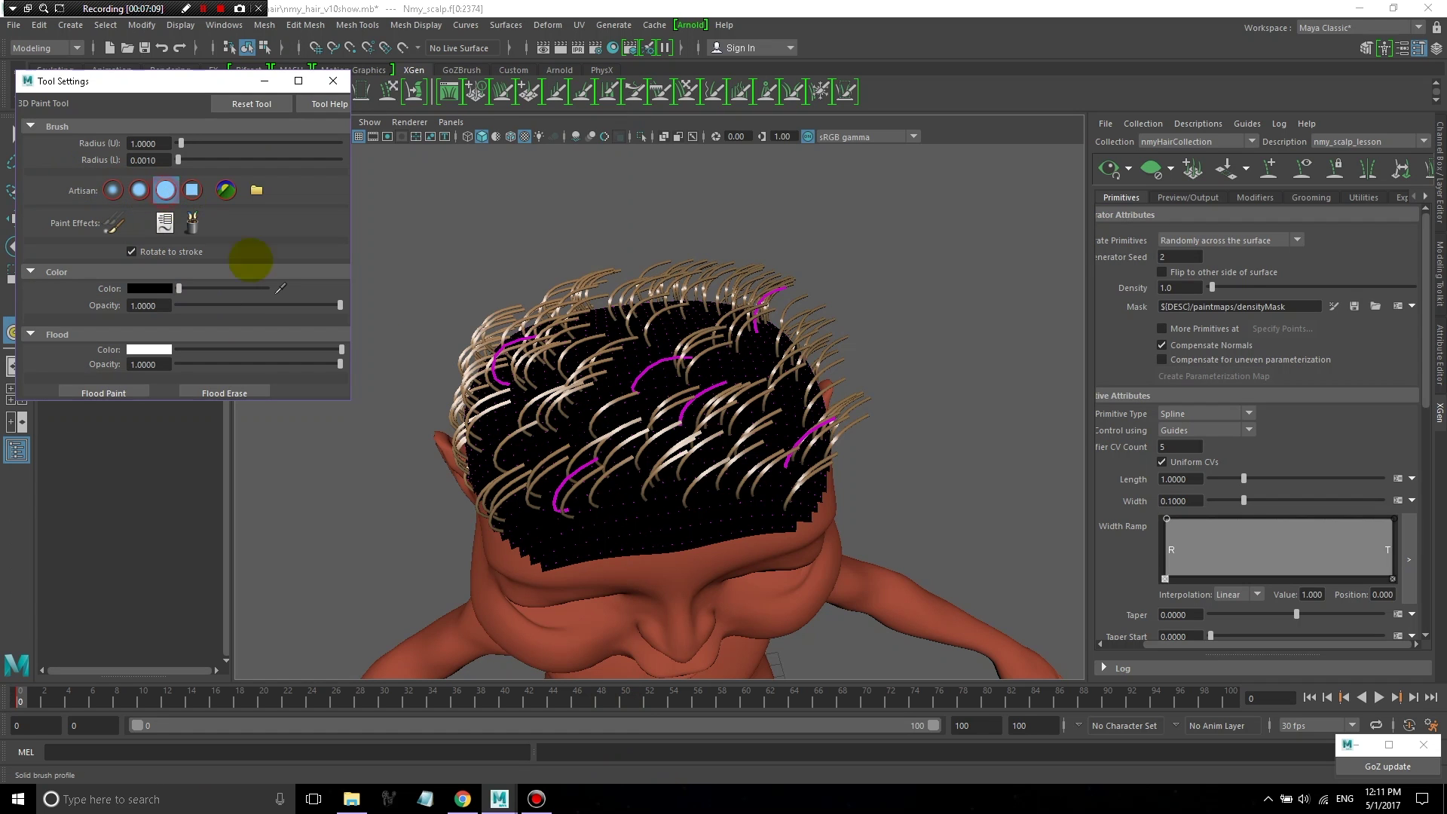
mouse_move(724, 456)
alt+mouse_down()
mouse_move(694, 438)
mouse_move(577, 541)
alt+mouse_up()
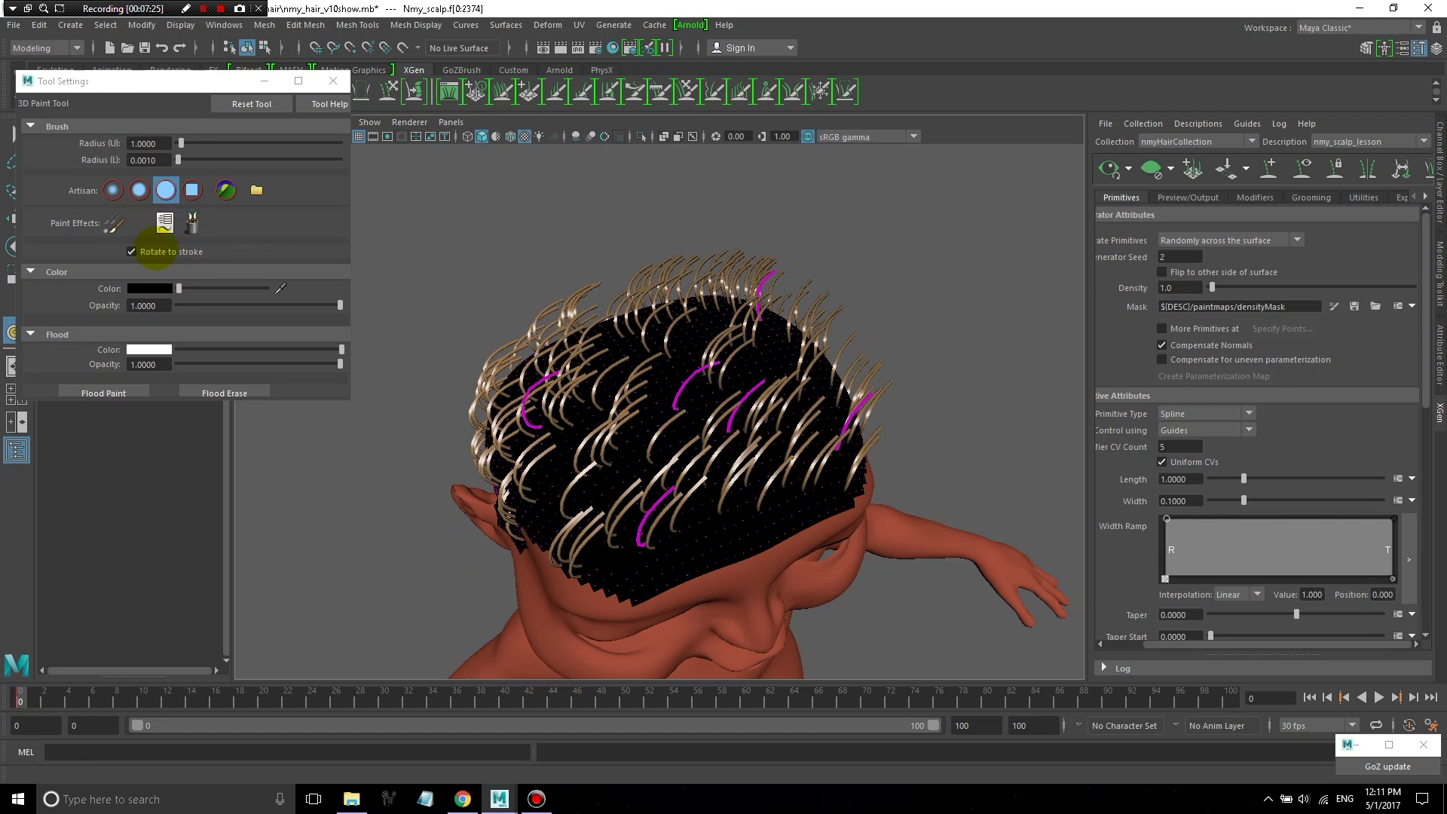
drag(179, 288, 269, 288)
- Paint the density mask white across the top and sides of the scalp, keeping the hairline edge black
mouse_move(876, 492)
alt+mouse_down()
mouse_move(810, 483)
mouse_move(654, 528)
alt+mouse_up()
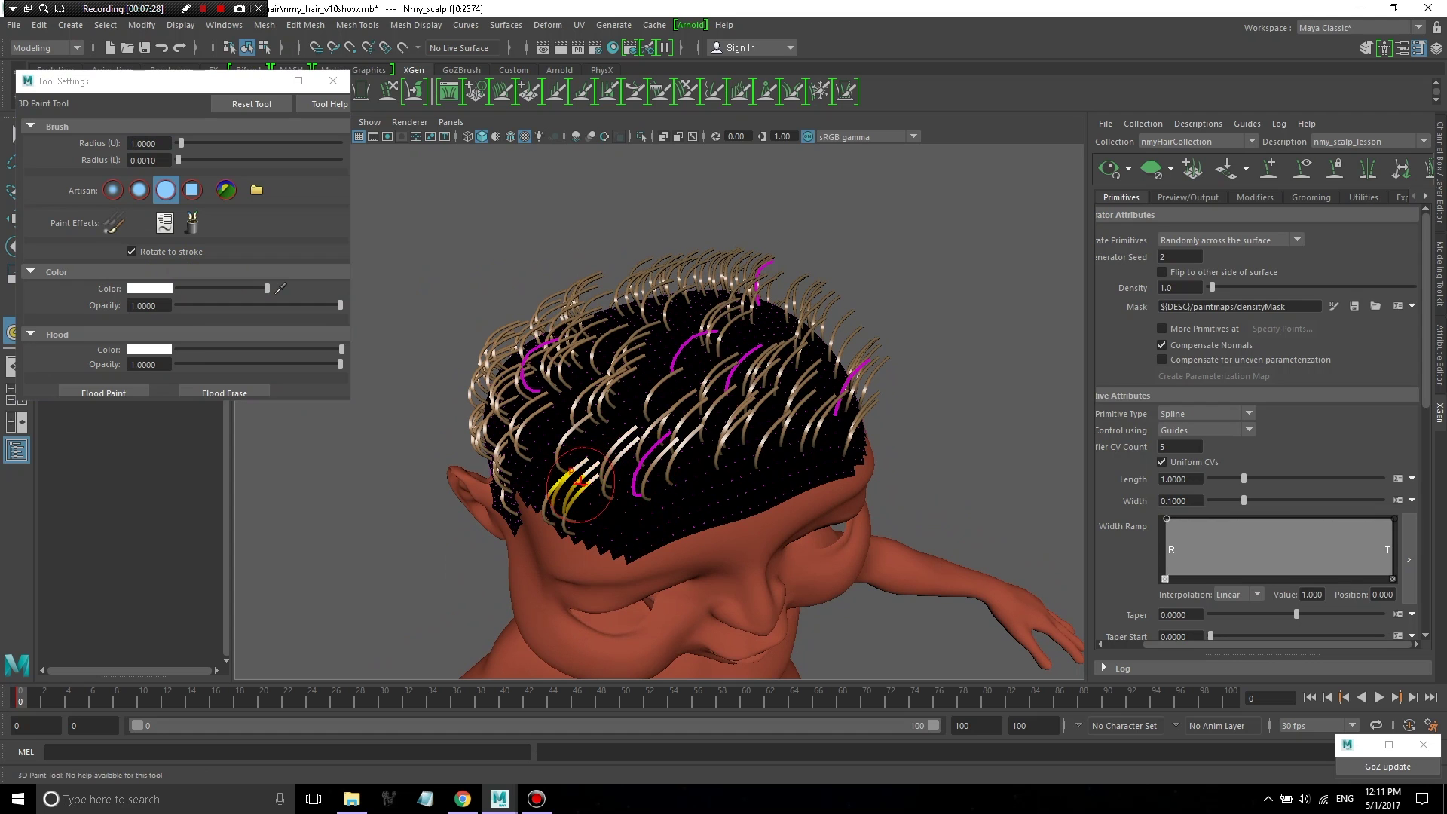
mouse_move(585, 486)
mouse_down()
mouse_move(827, 393)
mouse_move(601, 555)
mouse_move(691, 531)
mouse_move(488, 464)
mouse_move(684, 449)
mouse_move(724, 492)
mouse_move(644, 469)
mouse_move(513, 381)
mouse_move(577, 462)
mouse_move(620, 437)
mouse_move(584, 398)
mouse_move(622, 215)
mouse_move(628, 260)
mouse_move(582, 252)
mouse_move(562, 279)
mouse_move(611, 324)
mouse_move(775, 341)
mouse_move(858, 305)
mouse_move(754, 369)
mouse_up()
mouse_move(792, 317)
mouse_down()
mouse_move(687, 397)
mouse_move(705, 351)
mouse_move(792, 303)
mouse_move(582, 297)
mouse_move(765, 283)
mouse_move(657, 310)
mouse_move(685, 328)
mouse_move(634, 333)
mouse_move(595, 313)
mouse_up()
mouse_move(689, 336)
mouse_down()
mouse_move(607, 340)
mouse_move(590, 358)
mouse_move(836, 373)
mouse_move(719, 353)
mouse_move(755, 331)
mouse_move(770, 347)
mouse_move(713, 413)
mouse_move(648, 411)
mouse_move(598, 392)
mouse_move(554, 319)
mouse_move(788, 402)
mouse_move(673, 357)
mouse_move(573, 365)
mouse_move(538, 309)
mouse_move(496, 301)
mouse_move(783, 343)
mouse_move(684, 409)
mouse_move(601, 301)
mouse_move(598, 332)
mouse_up()
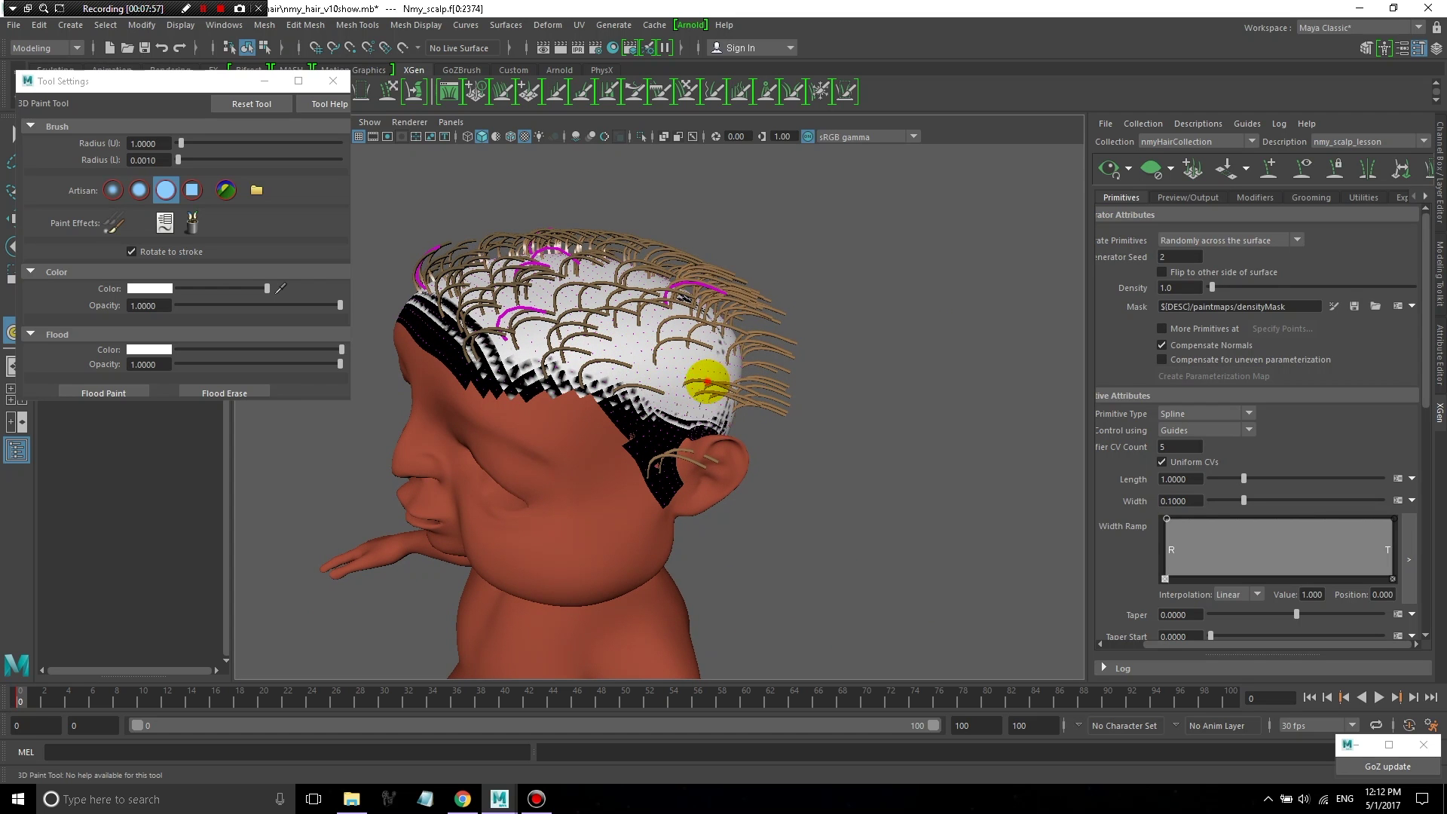
- Lower the paint brush opacity to 0.2980 for softer strokes at the back of the scalp
mouse_move(717, 381)
alt+mouse_down()
mouse_move(689, 366)
mouse_move(551, 362)
mouse_move(573, 362)
alt+mouse_up()
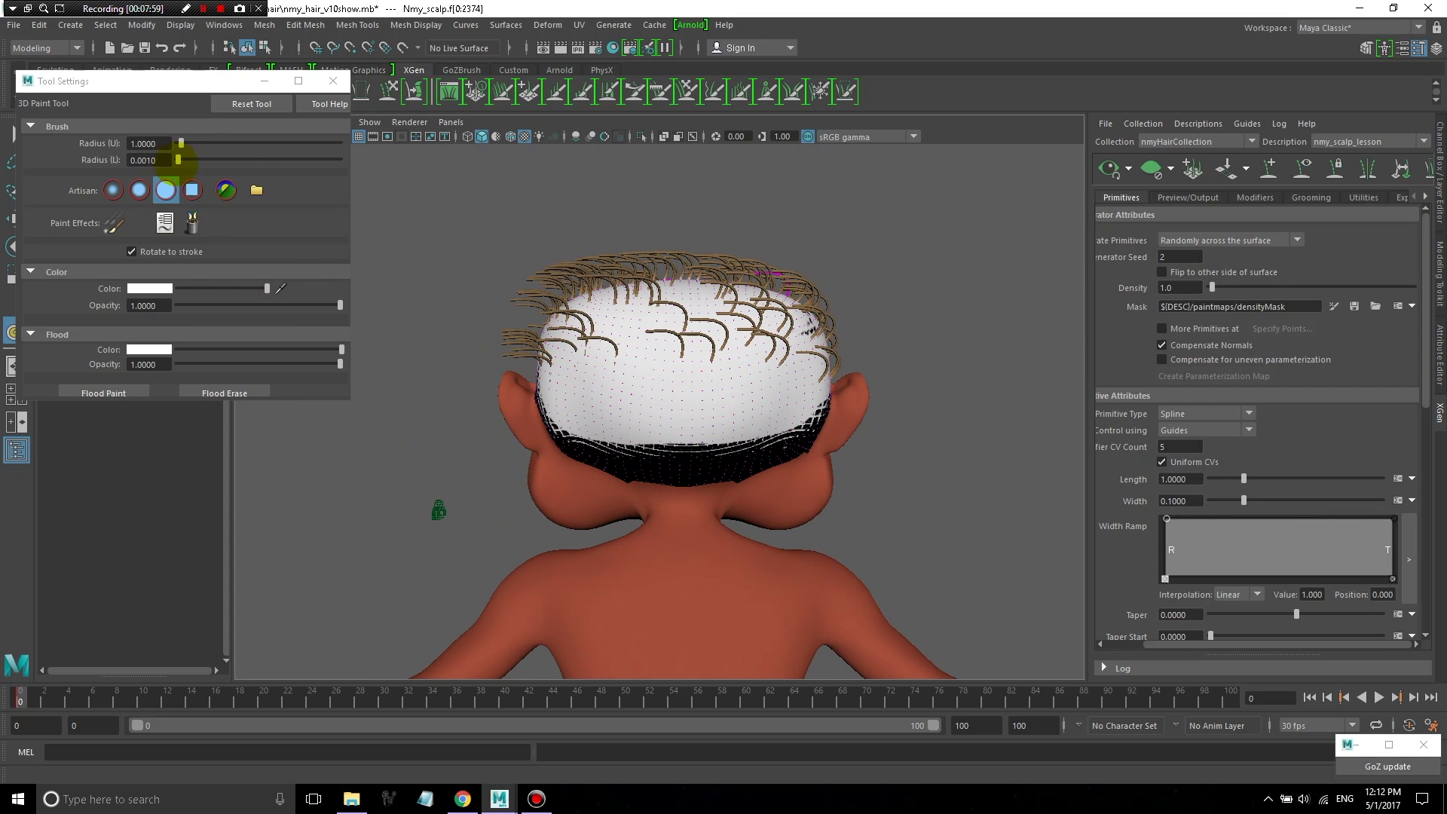
click(93, 128)
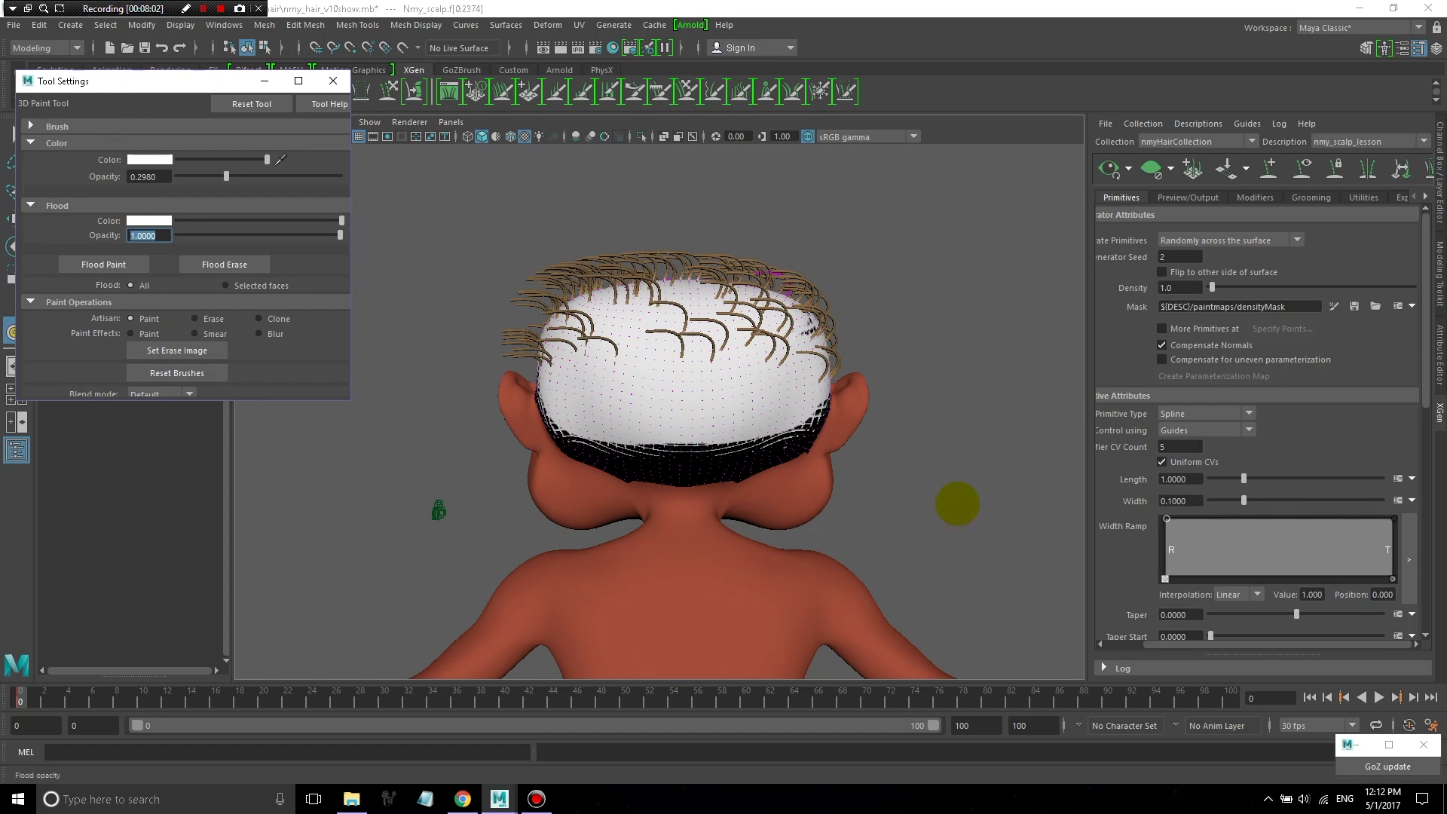
alt+drag(585, 410, 759, 425)
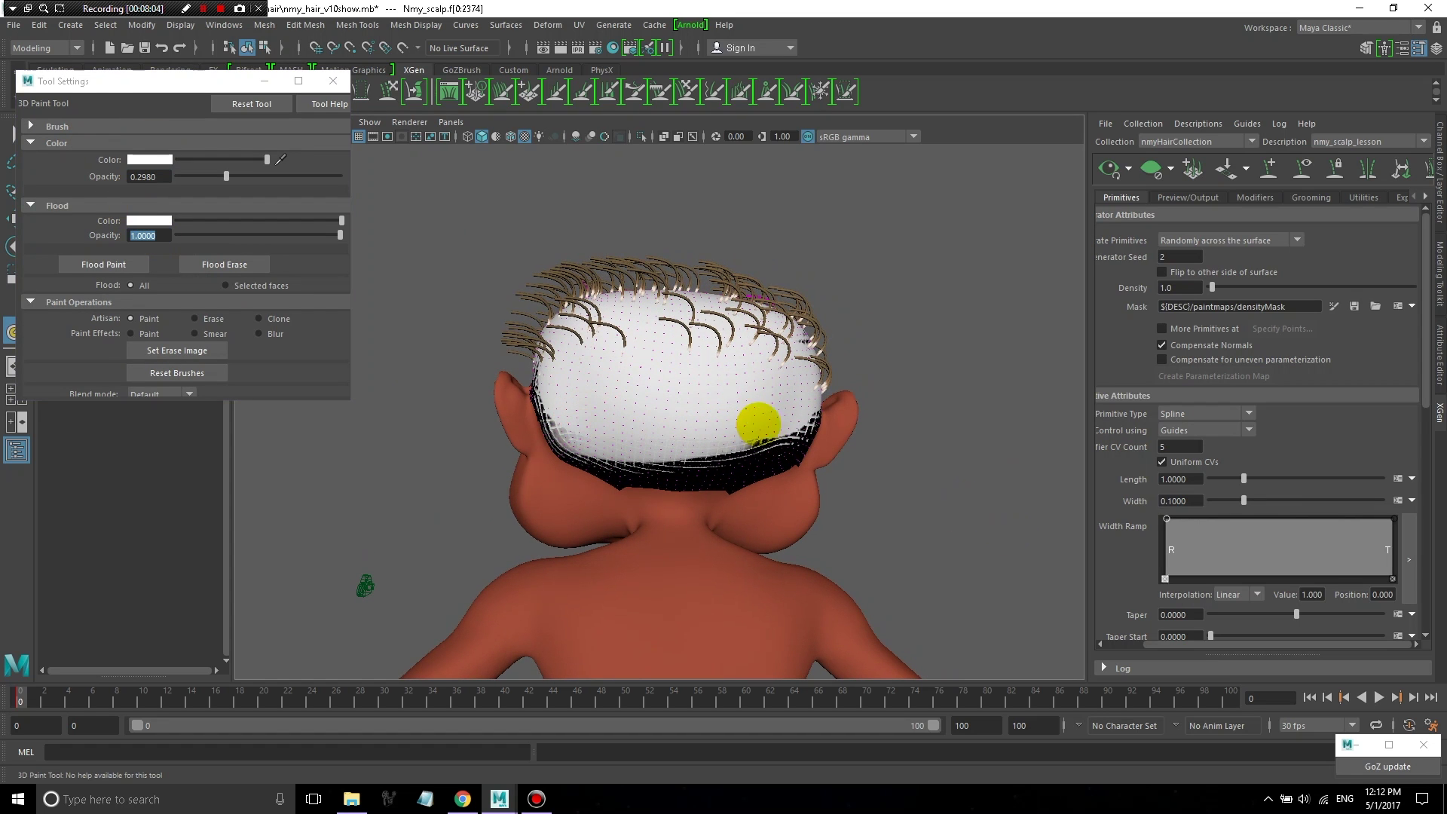
- Try softer white strokes along the lower back edge of the scalp mask and undo them
key(ctrl+z)
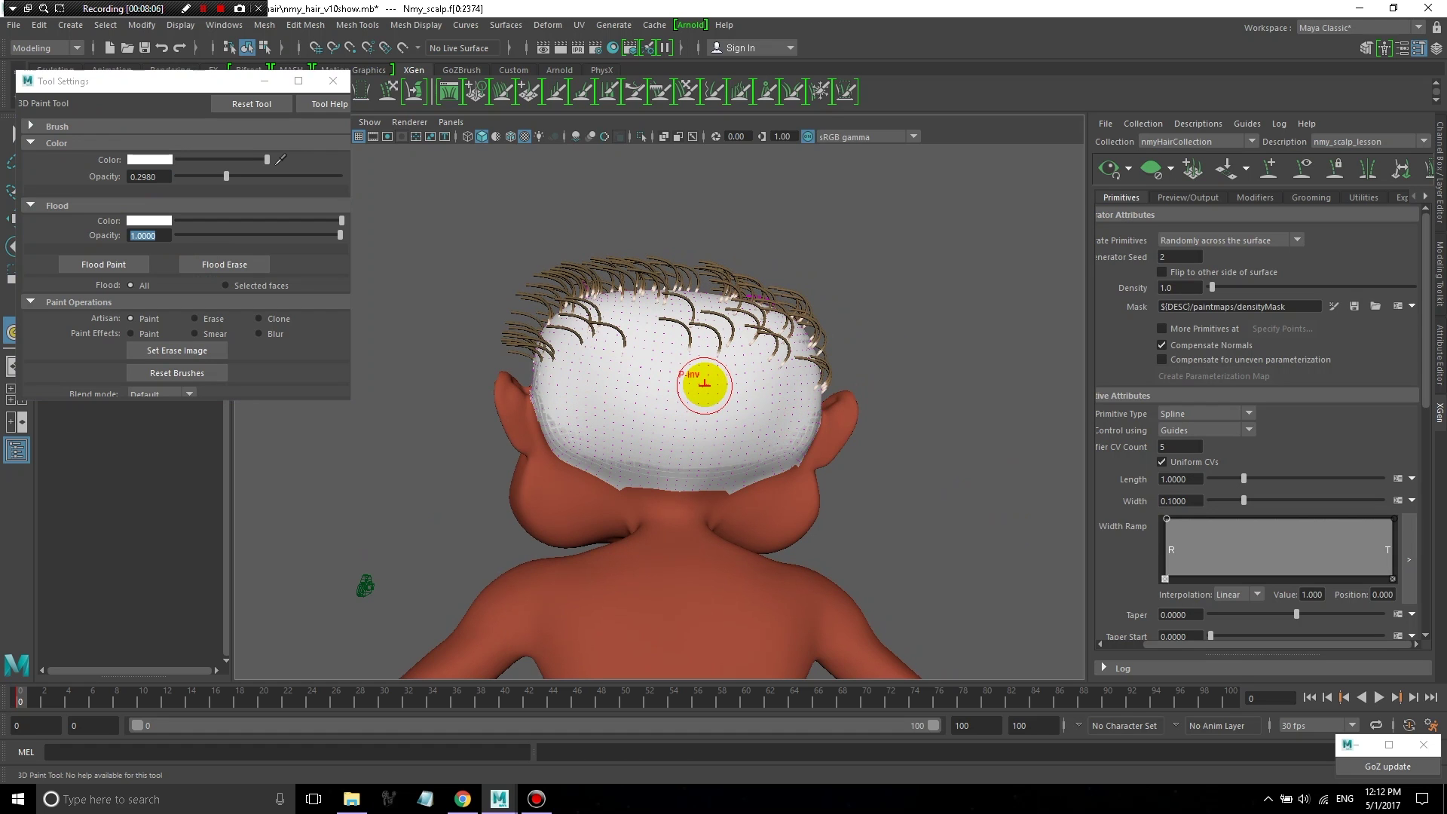
mouse_move(715, 478)
alt+mouse_down()
mouse_move(420, 452)
mouse_move(852, 488)
alt+mouse_up()
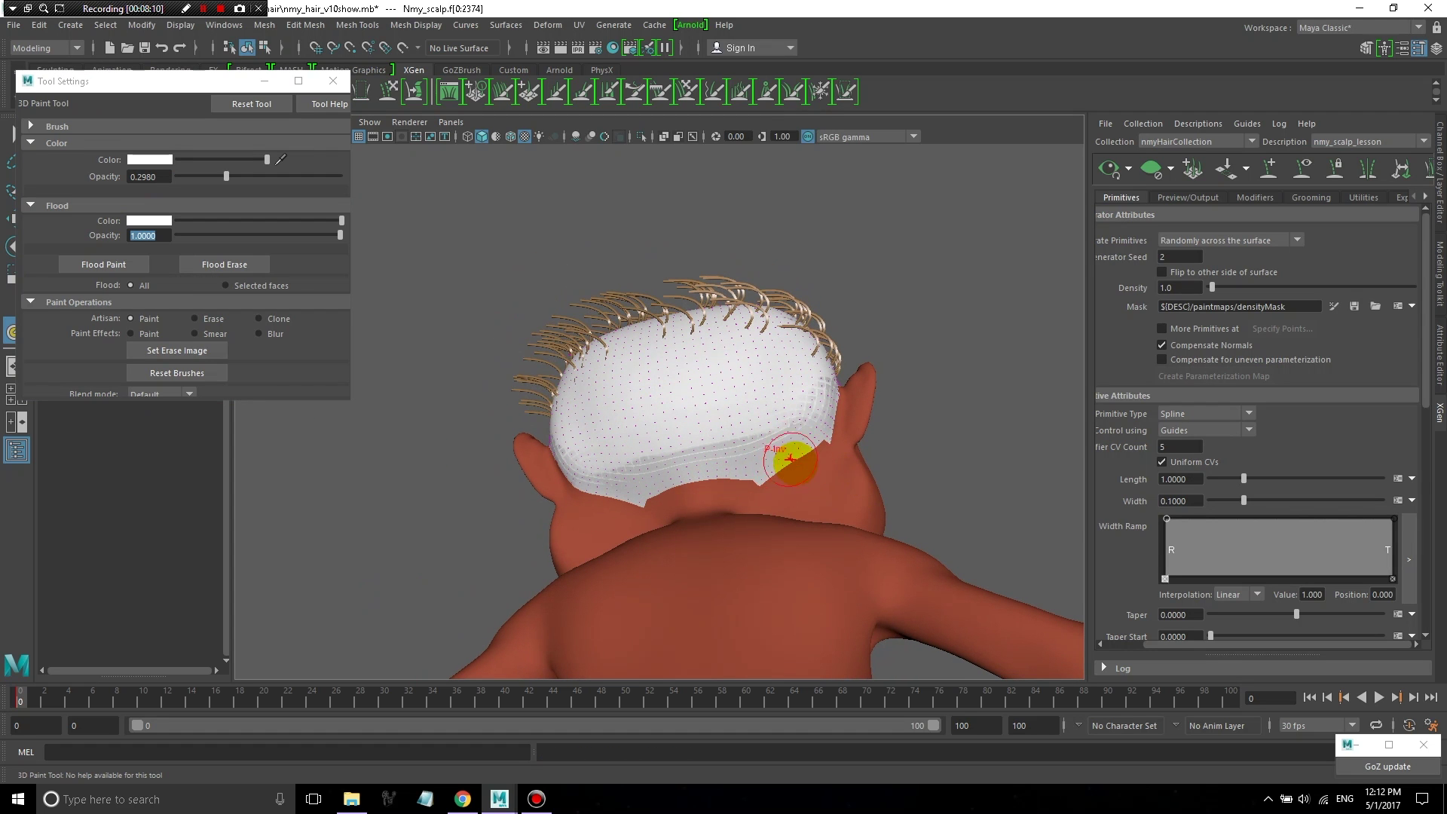
key(ctrl+z)
mouse_move(742, 424)
mouse_down()
mouse_move(613, 436)
mouse_move(809, 395)
mouse_move(800, 454)
mouse_up()
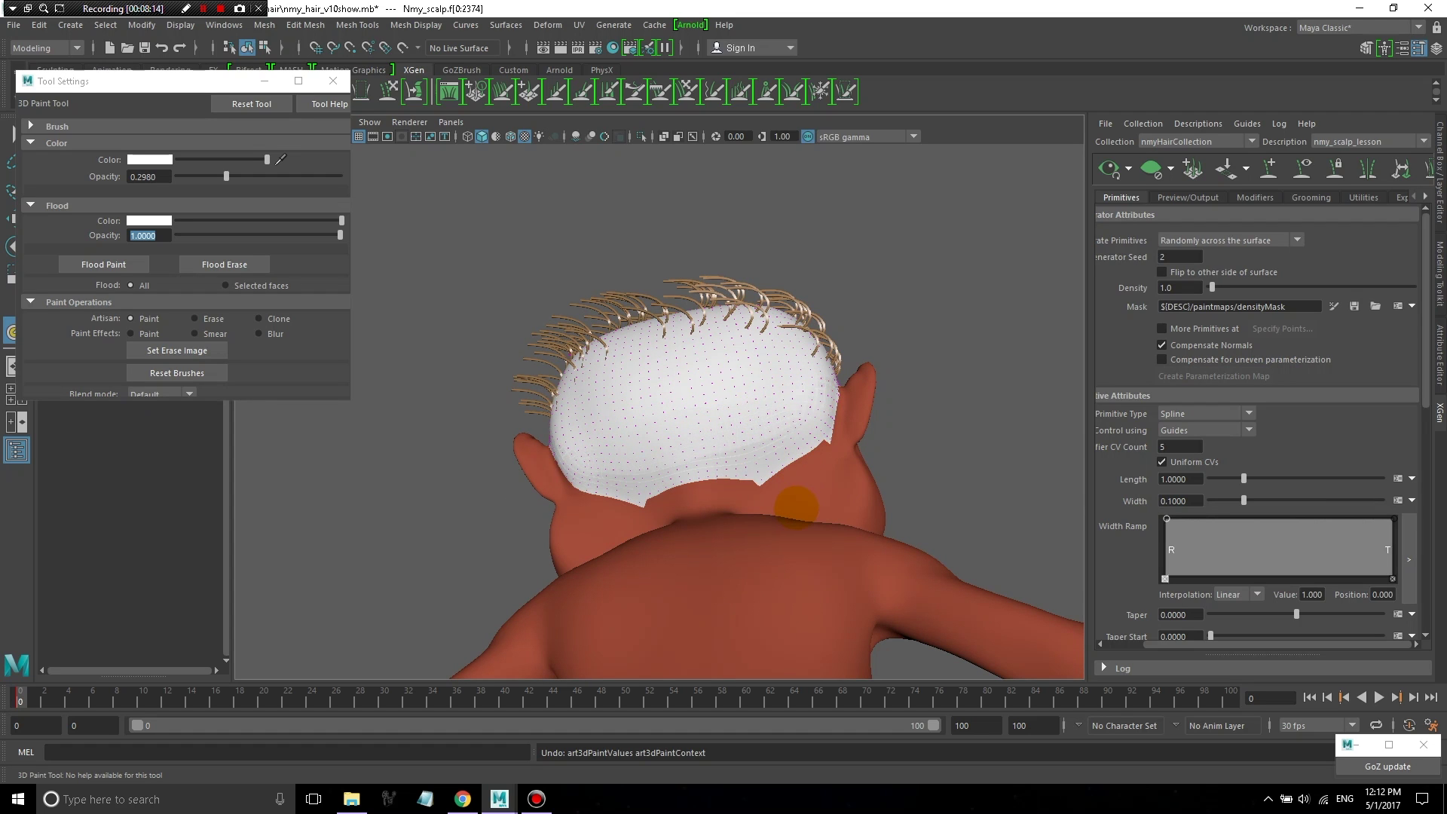
key(ctrl+z)
mouse_move(766, 368)
mouse_down()
mouse_move(793, 404)
mouse_move(728, 415)
mouse_move(821, 365)
mouse_up()
key(ctrl+z)
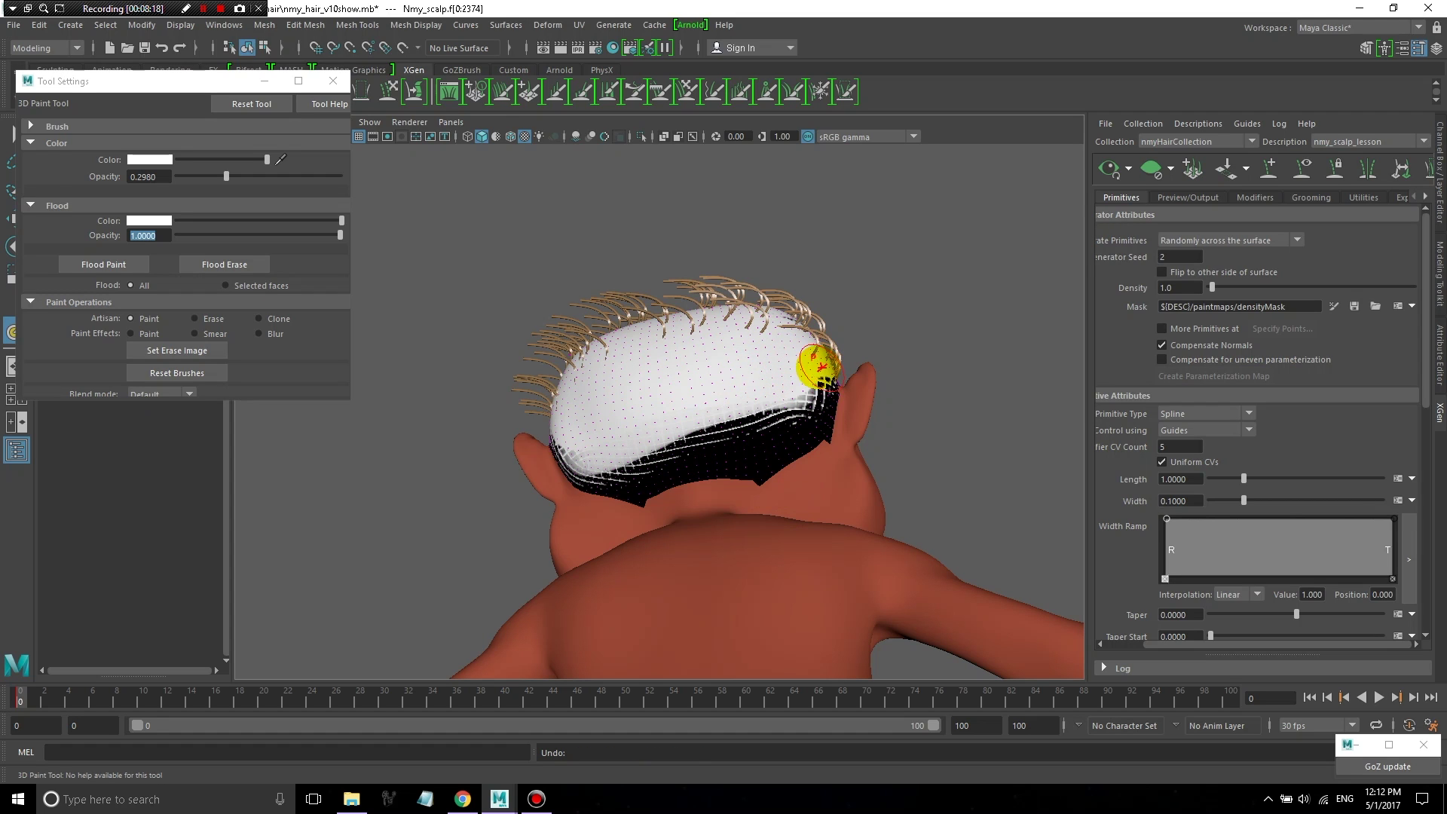
- Set the upper brush radius to 0.3 and paint soft white strokes over the black band along the scalp's back edge
click(139, 178)
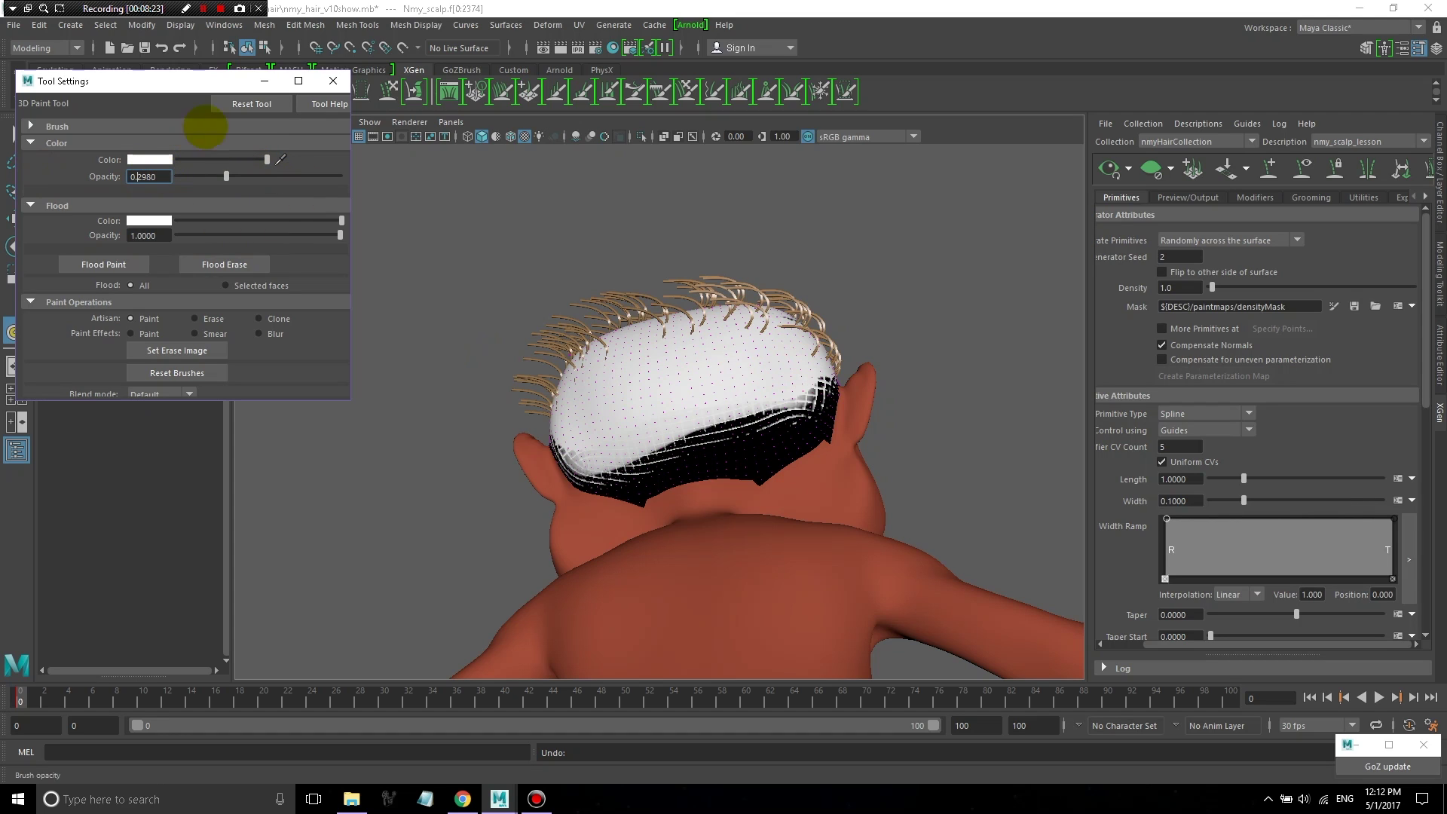
click(31, 126)
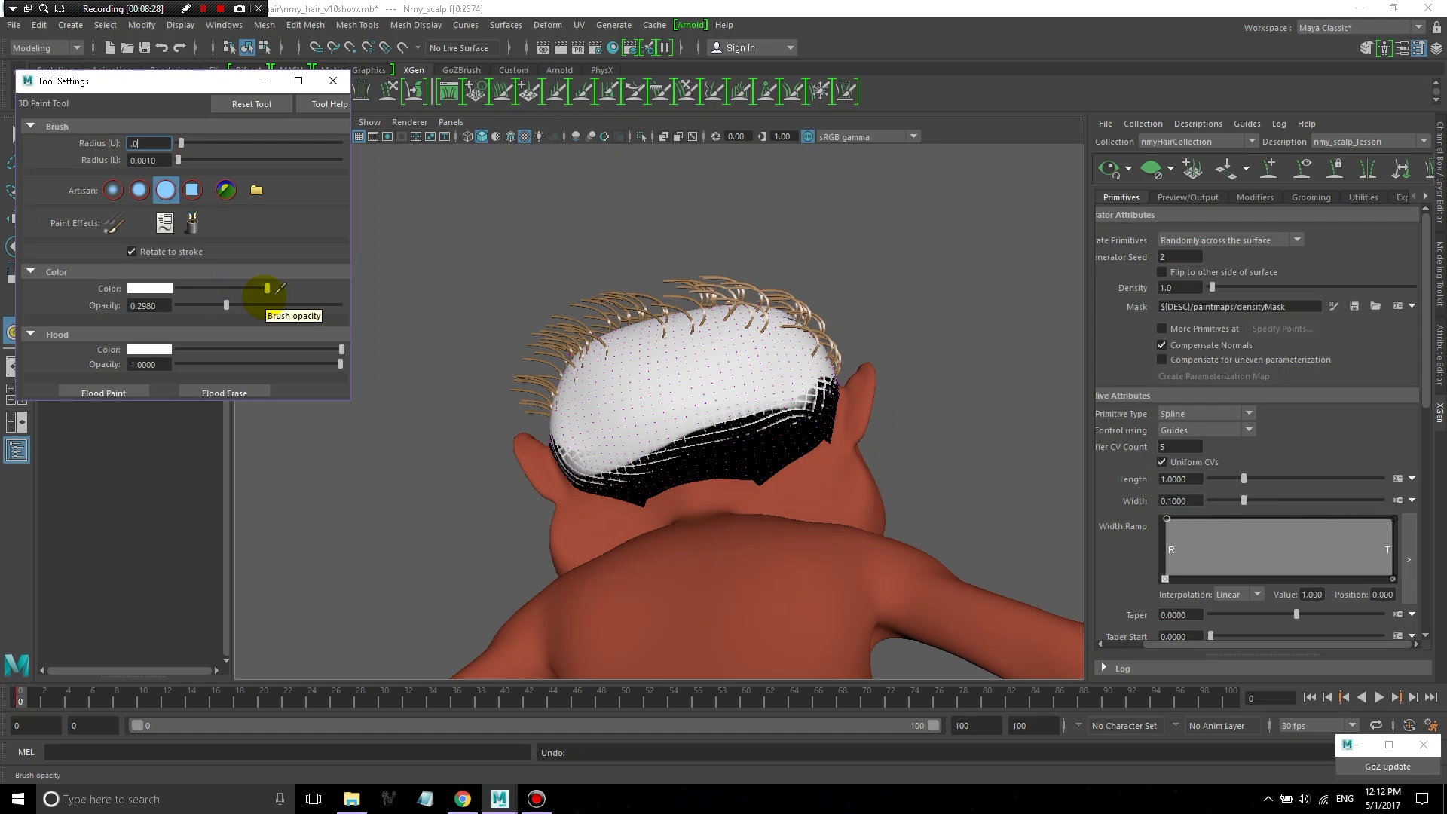
text(1)
key(Return)
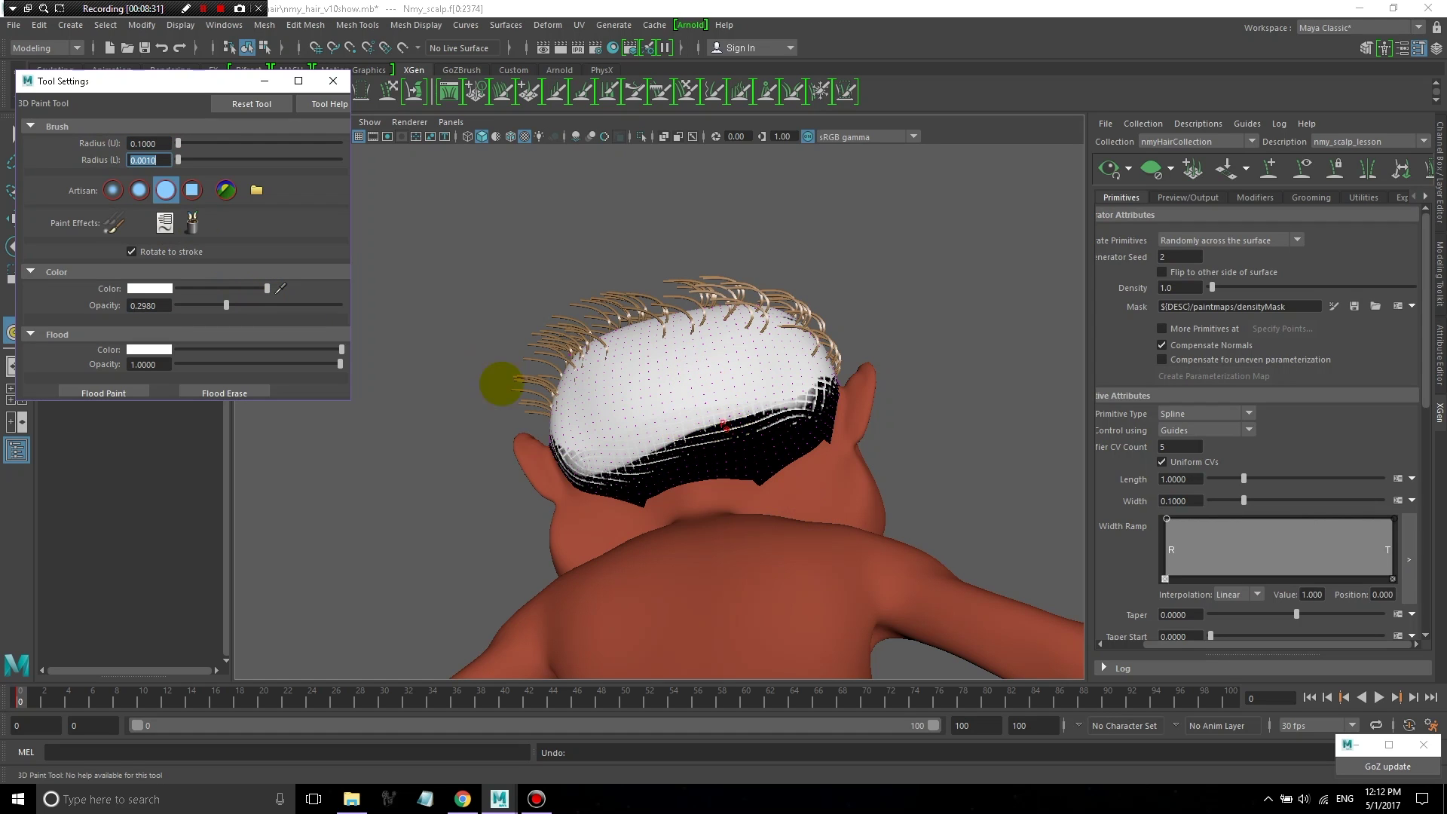
click(163, 143)
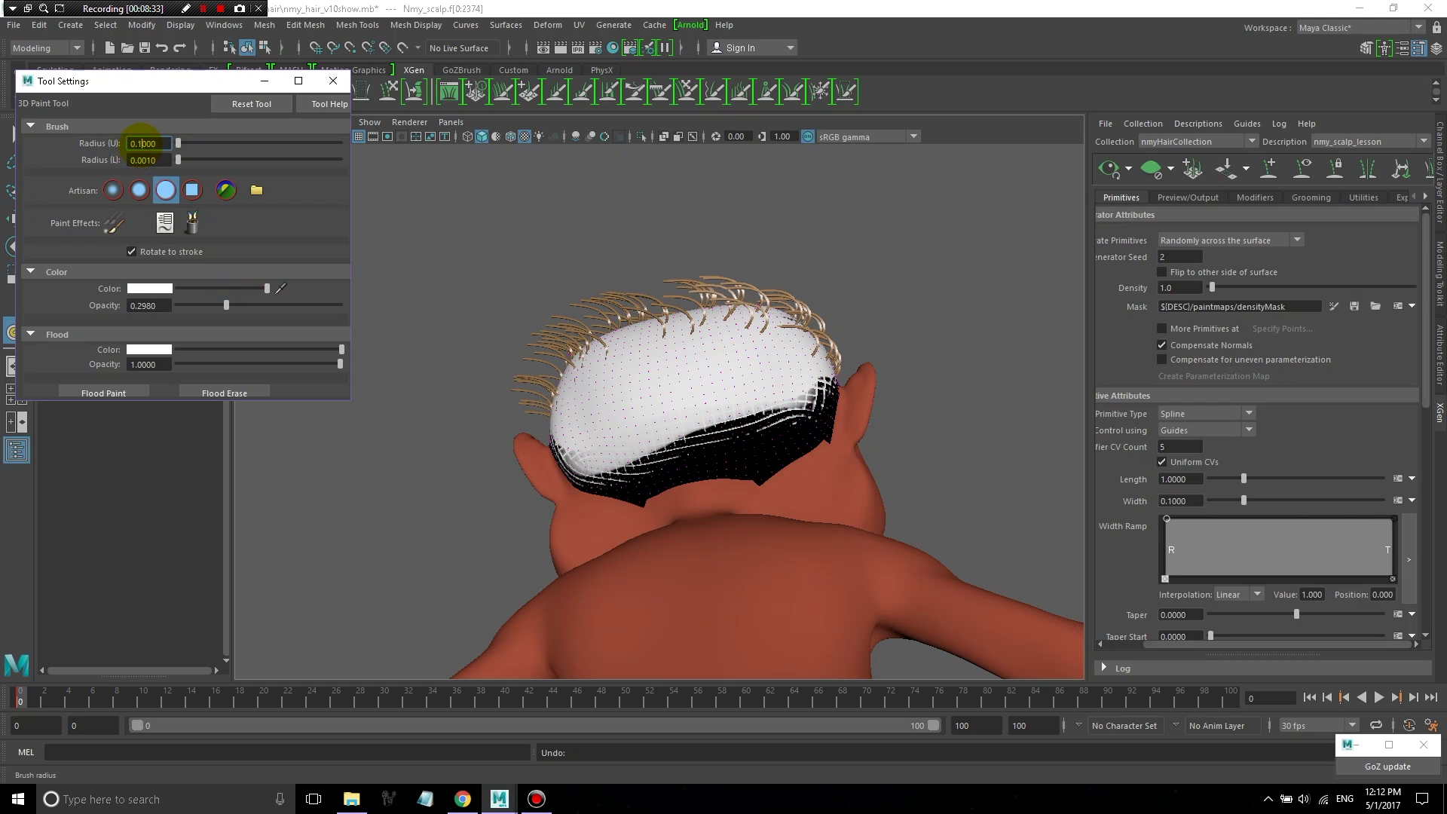
text(0.3)
key(Tab)
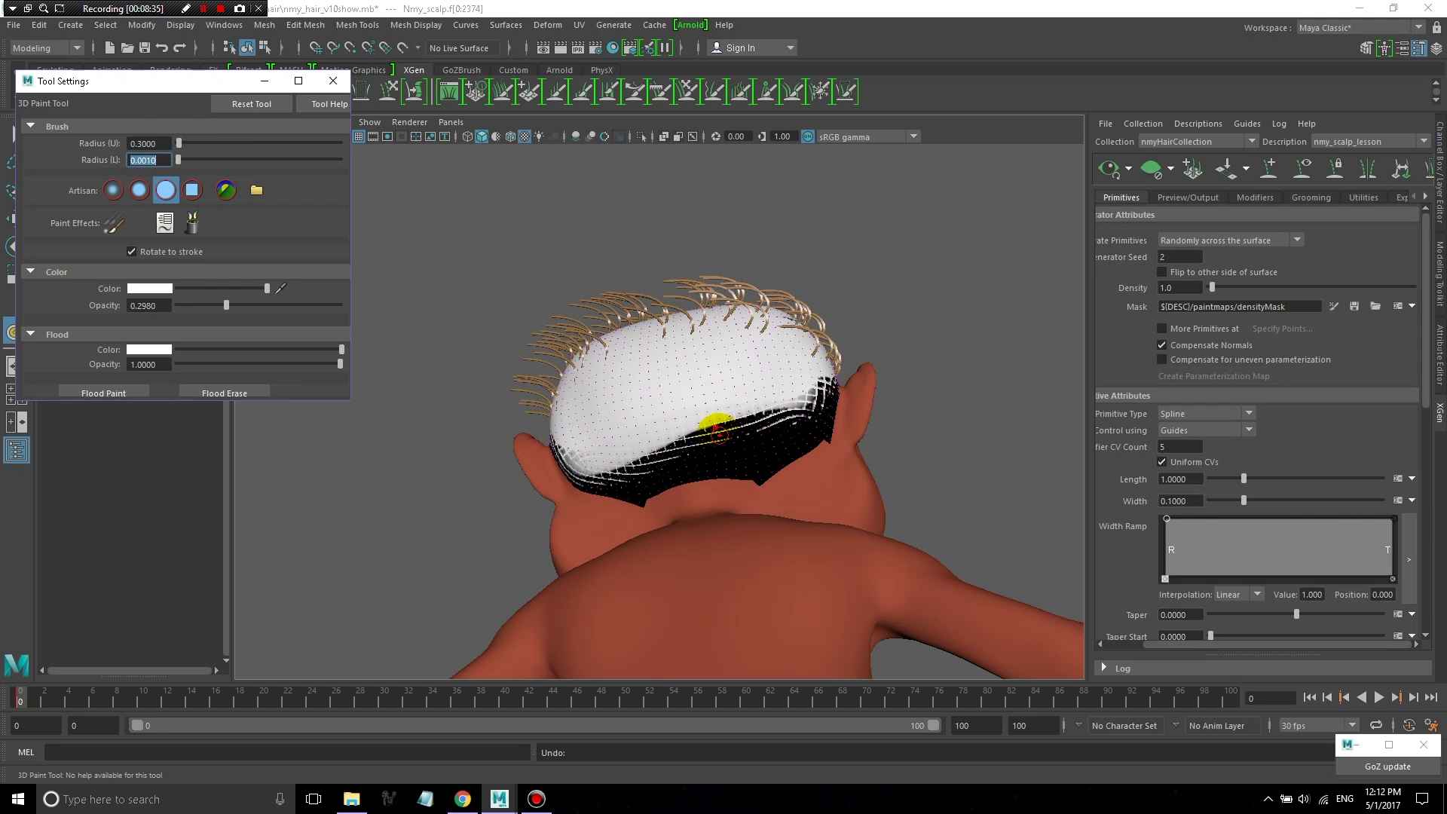
mouse_move(754, 410)
mouse_down()
mouse_move(620, 451)
mouse_move(795, 430)
mouse_move(808, 409)
mouse_move(743, 432)
mouse_move(765, 397)
mouse_move(743, 434)
mouse_move(782, 412)
mouse_move(773, 396)
mouse_move(672, 429)
mouse_move(755, 436)
mouse_move(772, 416)
mouse_move(718, 426)
mouse_move(729, 460)
mouse_move(693, 438)
mouse_move(665, 445)
mouse_move(733, 321)
mouse_move(671, 330)
mouse_move(691, 338)
mouse_move(718, 316)
mouse_move(722, 363)
mouse_move(708, 323)
mouse_up()
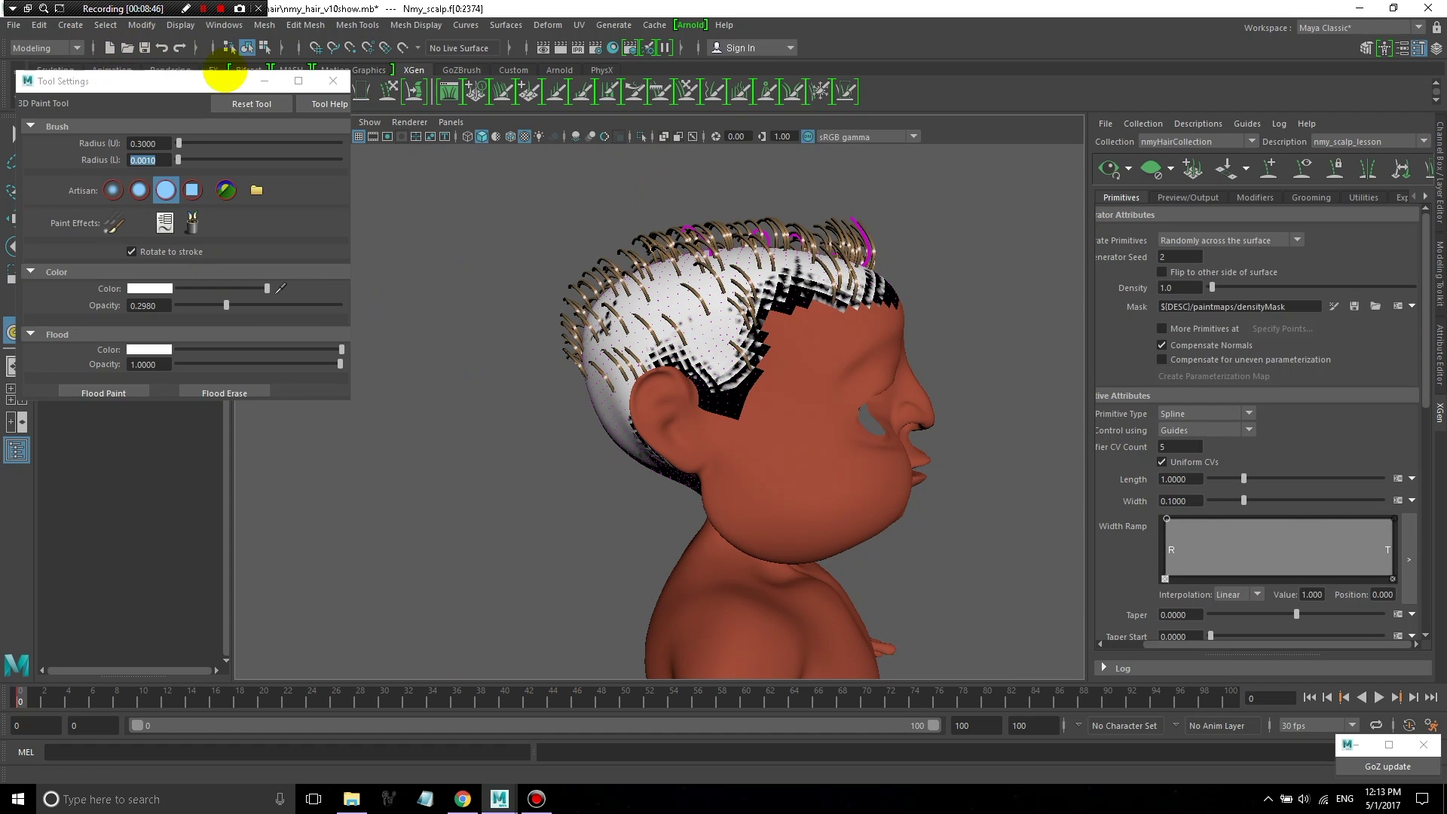
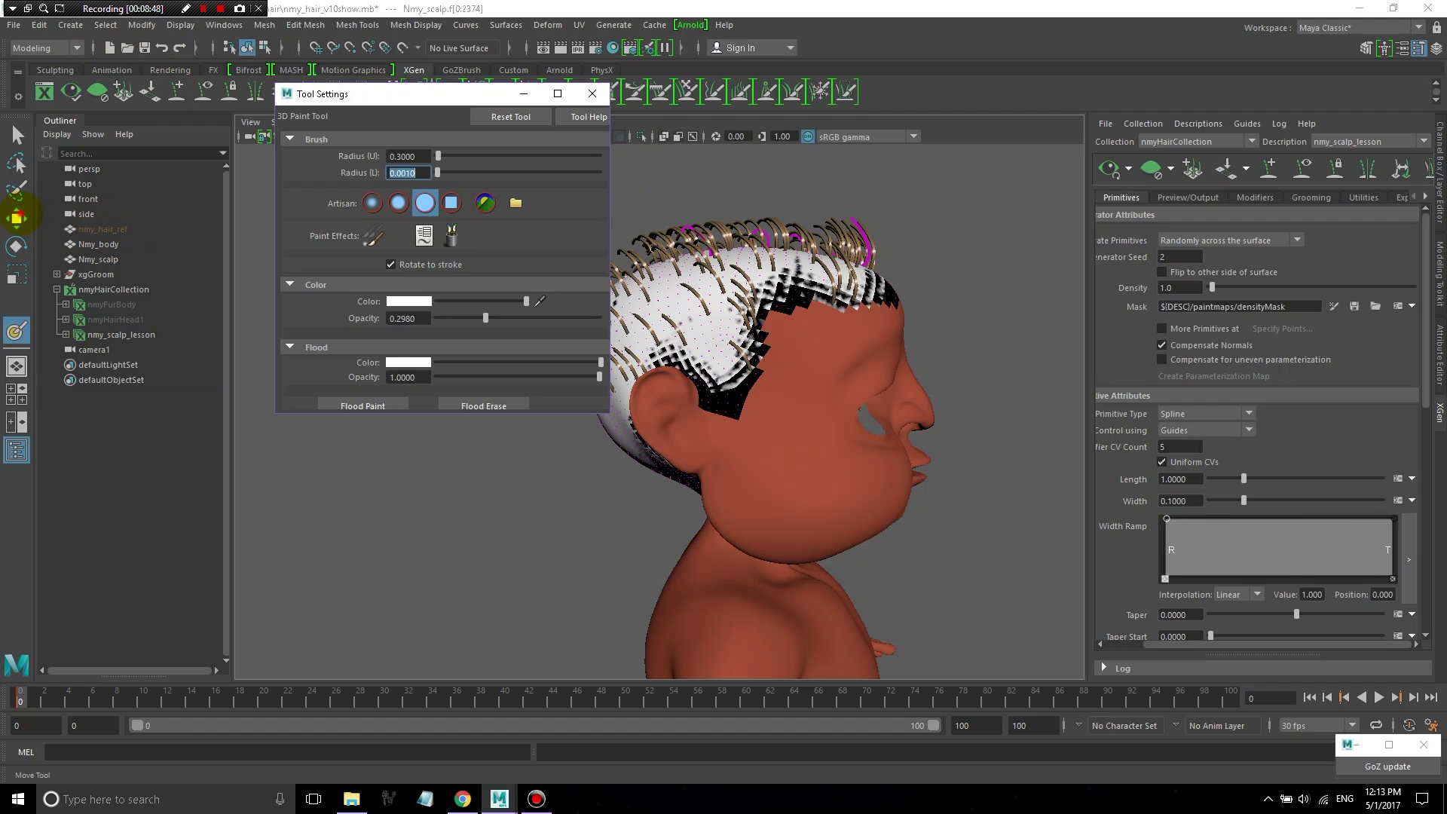
- Examine the scalp mesh's UV layout in the UV Editor, close the editor and check the head from the front
alt+drag(663, 323, 639, 247)
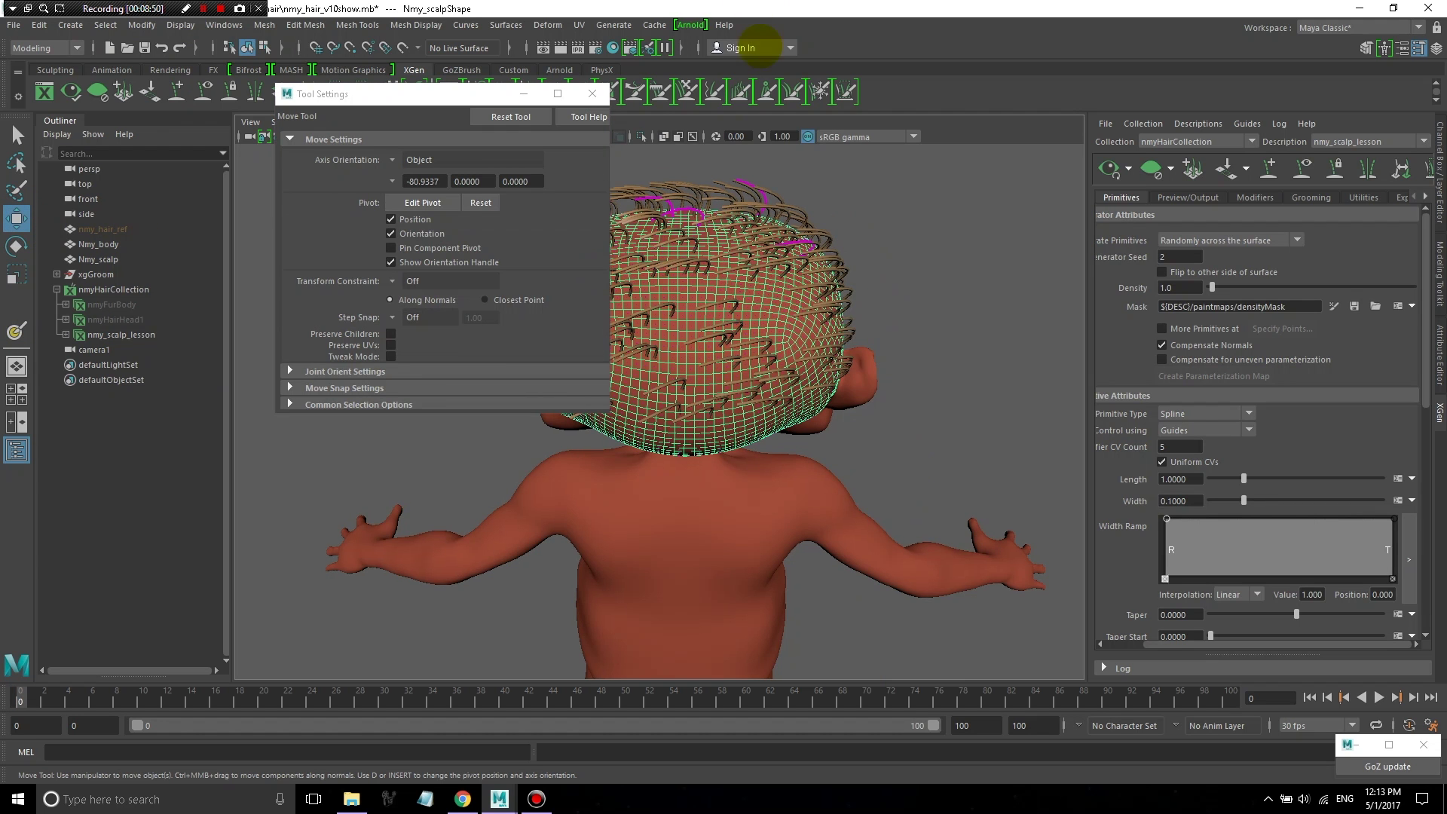
click(579, 25)
click(603, 51)
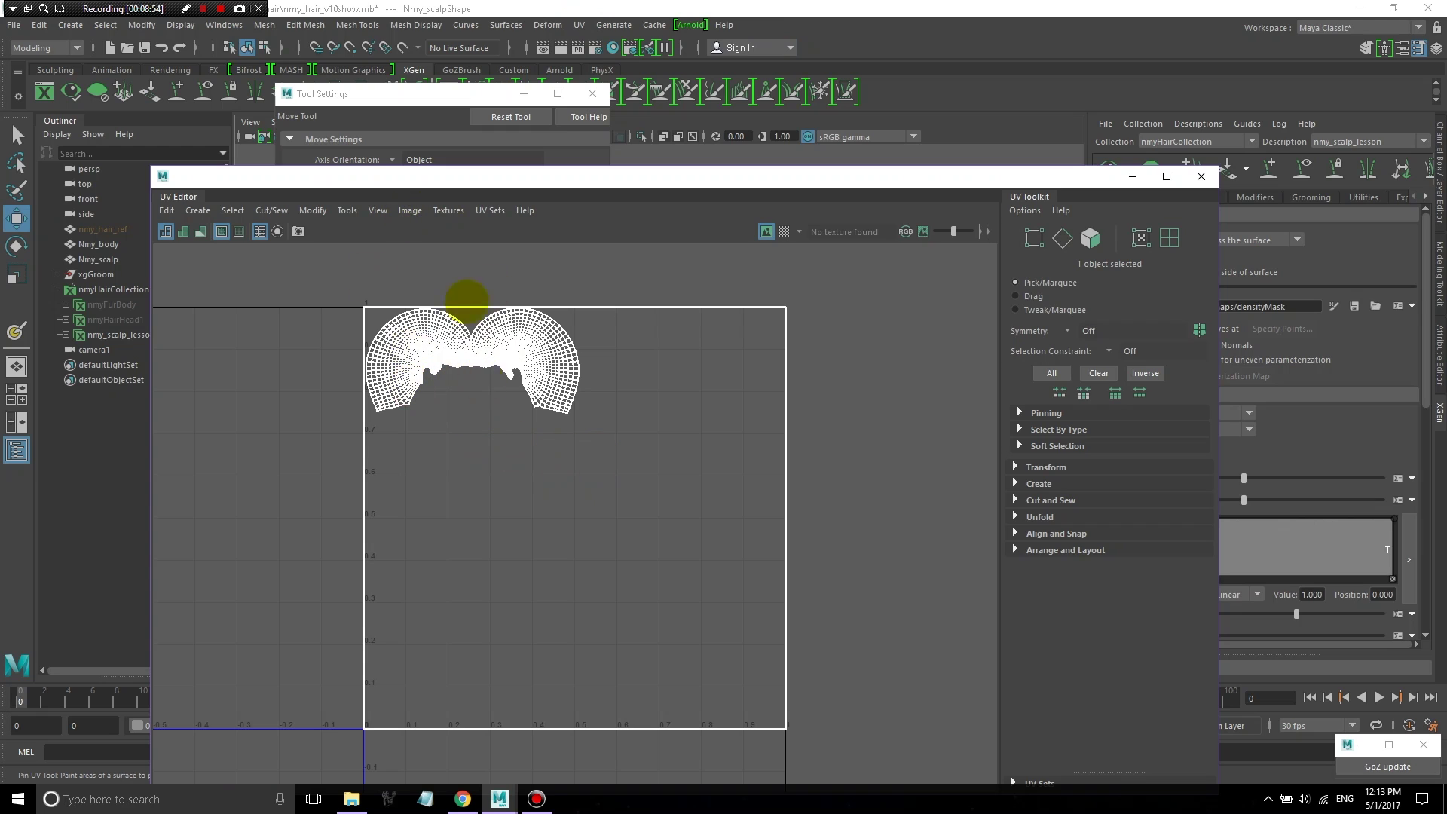
click(340, 290)
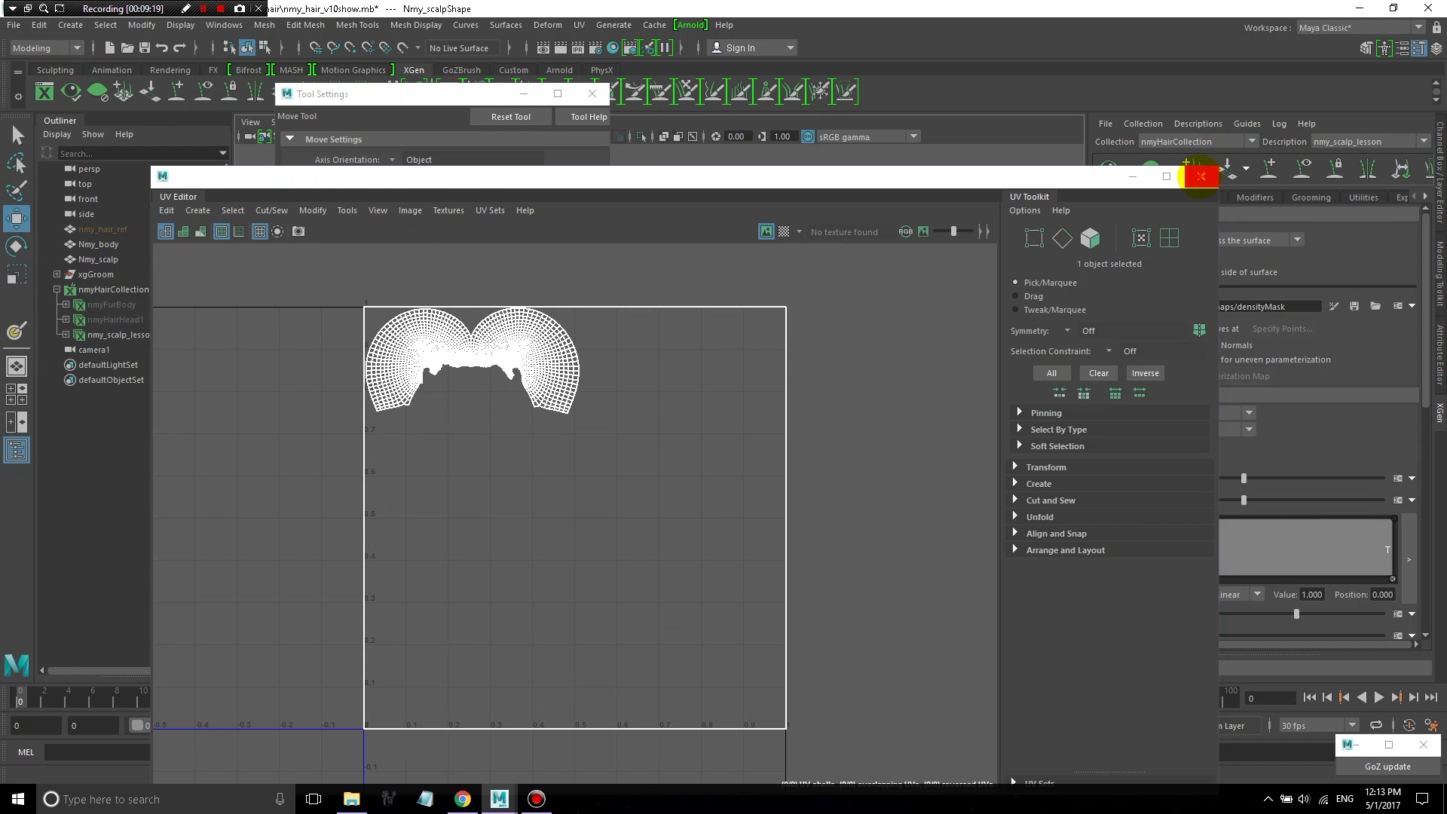
click(1201, 176)
alt+drag(896, 500, 928, 401)
scroll(927, 400, up, 3)
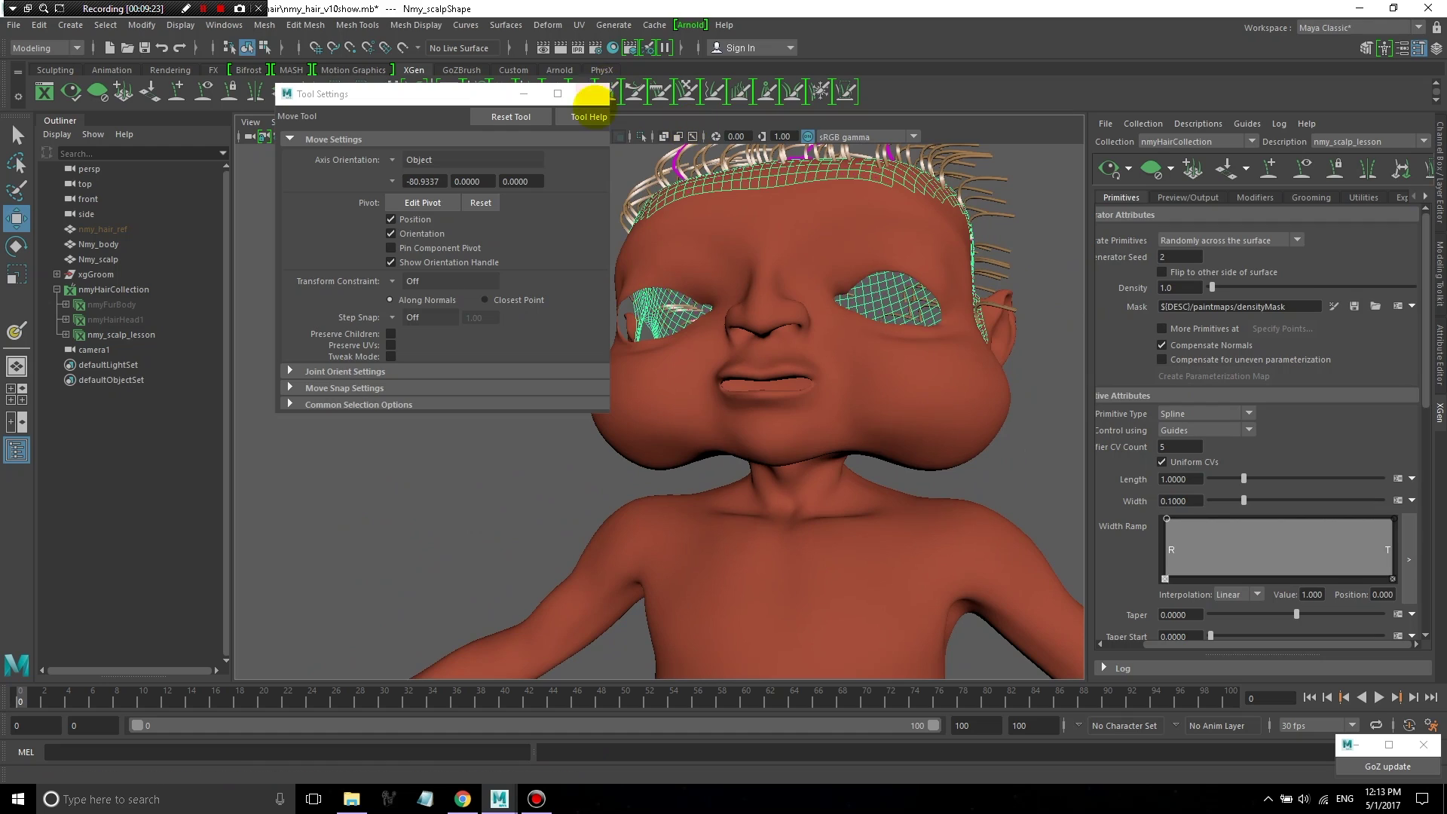
- Open the 3D Paint Tool settings in place of the Move tool's and load the density mask for painting on the scalp
click(592, 93)
mouse_move(766, 306)
alt+mouse_down()
mouse_move(834, 507)
mouse_move(725, 341)
mouse_move(784, 316)
alt+mouse_up()
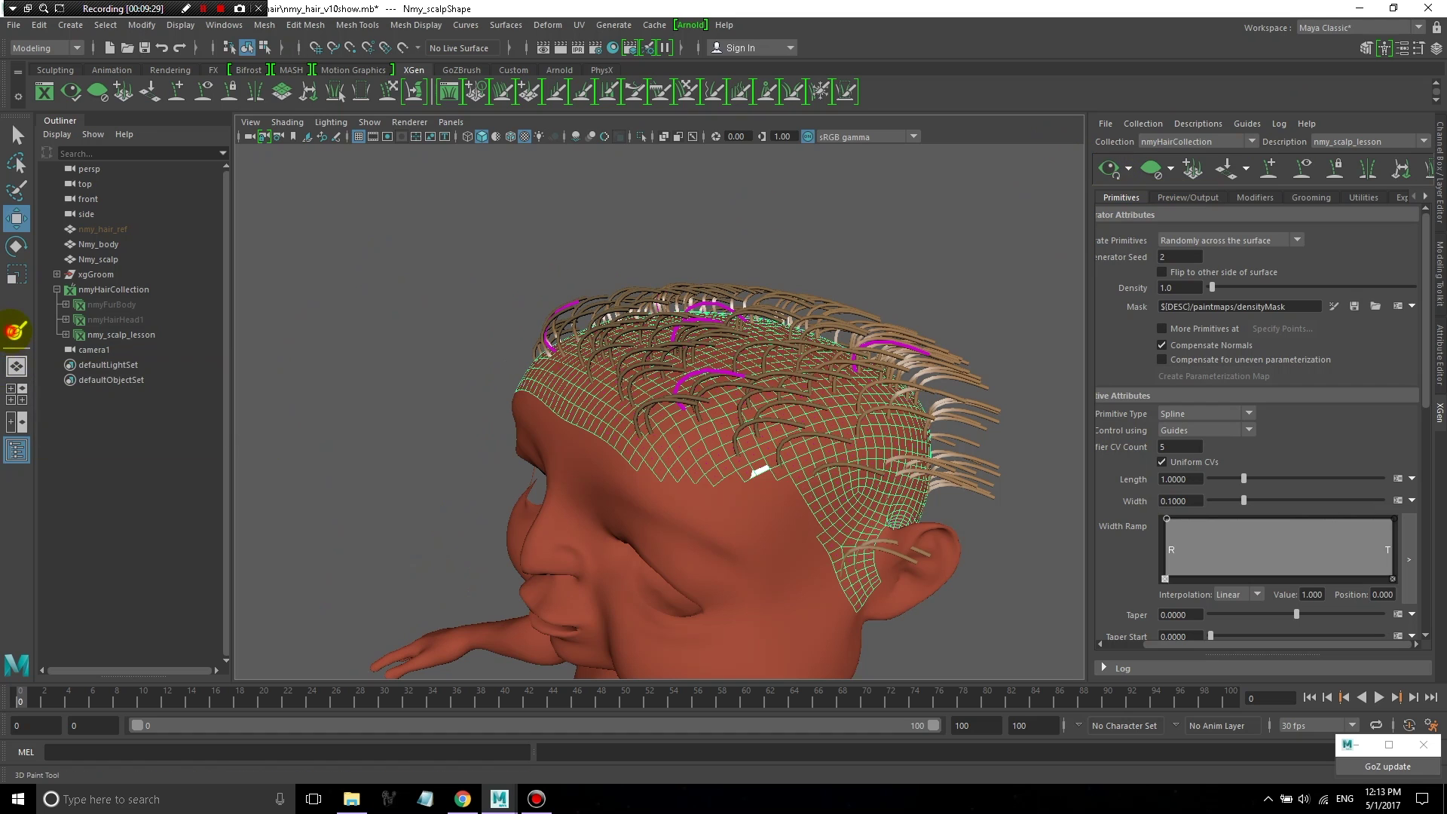
double_click(17, 330)
mouse_move(666, 397)
alt+mouse_down()
mouse_move(785, 431)
mouse_move(836, 426)
alt+mouse_up()
click(1326, 306)
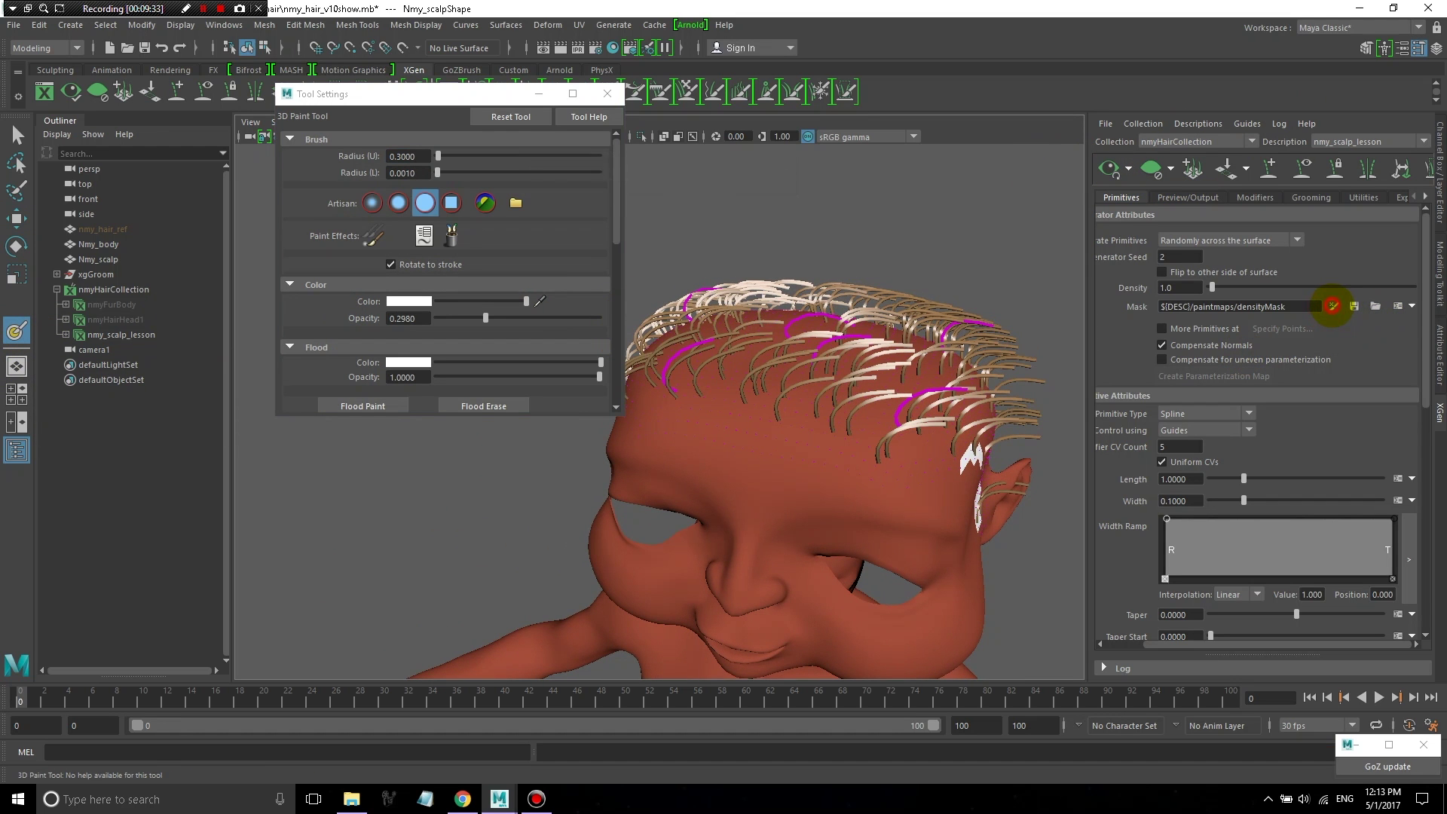
click(779, 415)
alt+drag(779, 416, 980, 411)
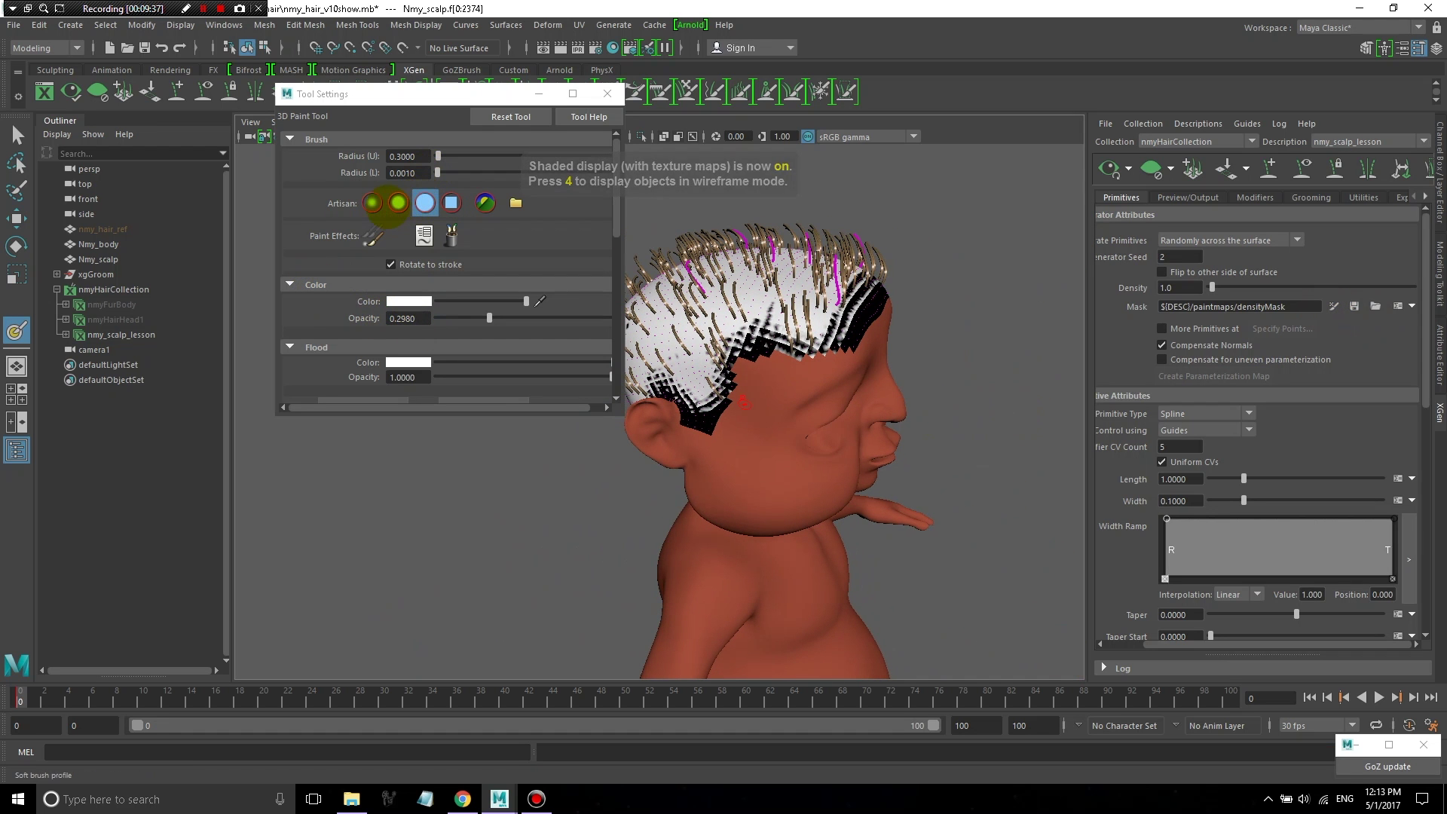
- Set the Paint Effects operation to Blur with brush scale 8 and width 8, and blur the black hairline edge of the mask
scroll(490, 265, down, 5)
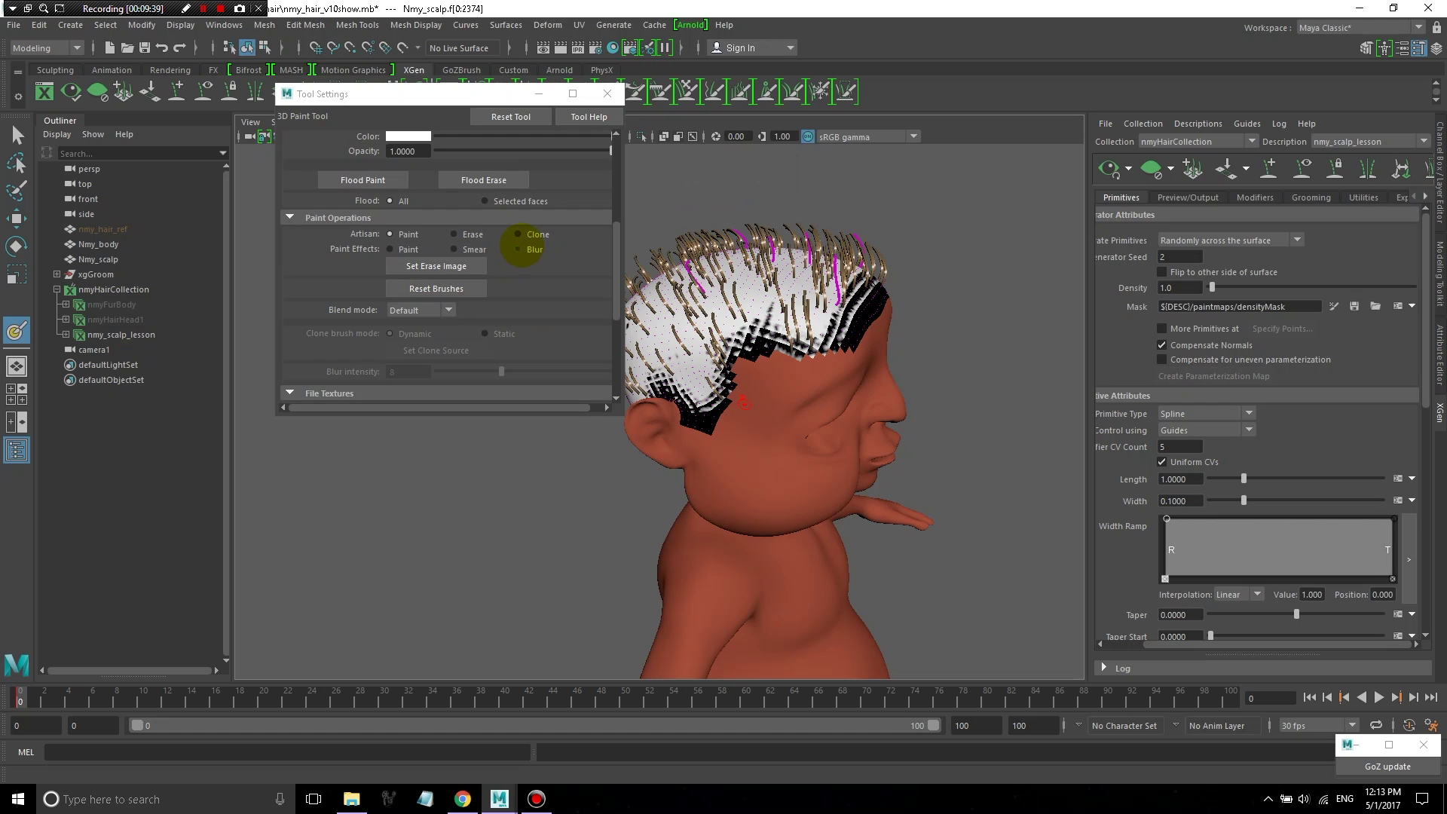
click(519, 249)
drag(744, 307, 743, 322)
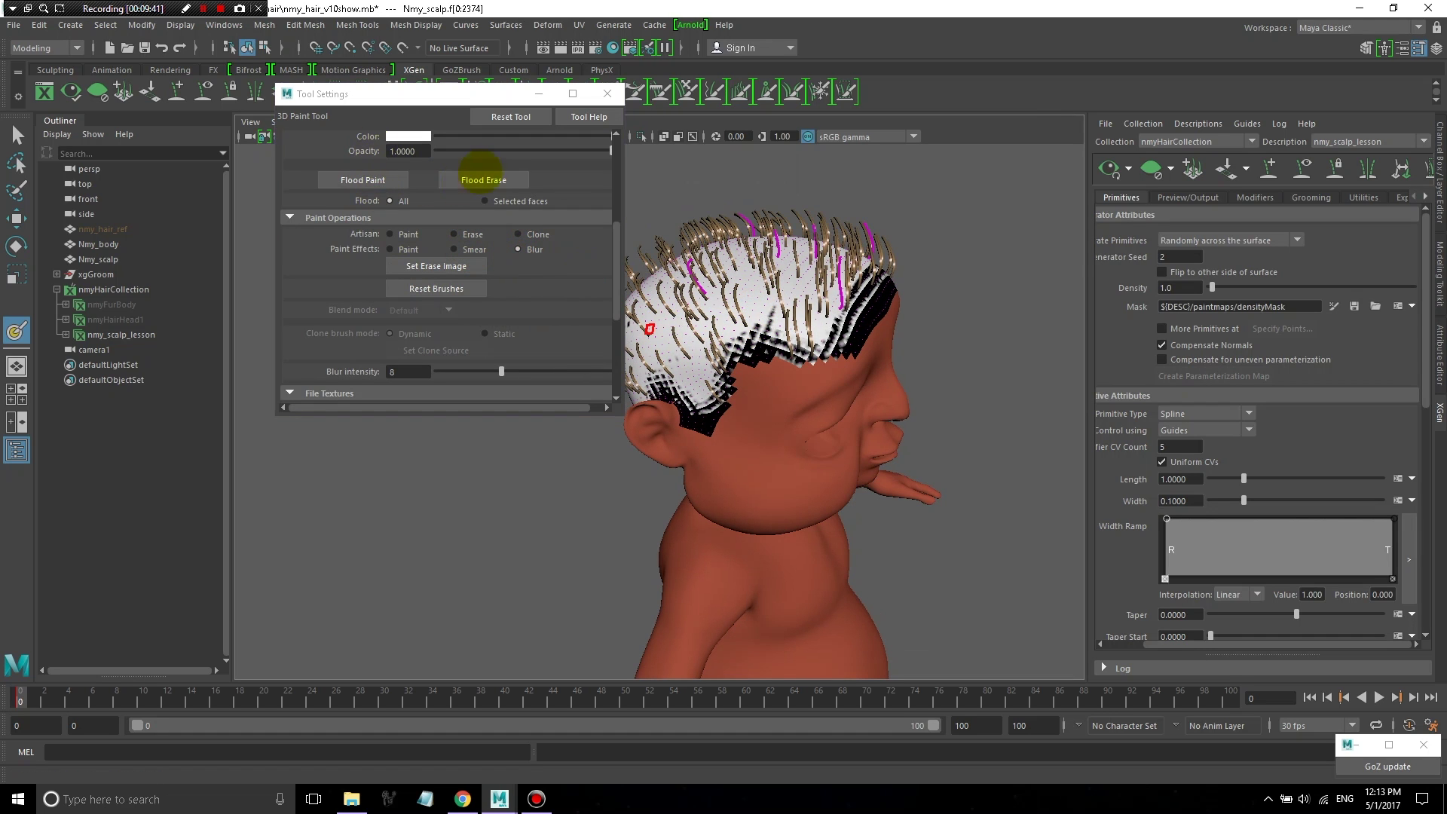
scroll(482, 184, up, 5)
click(413, 153)
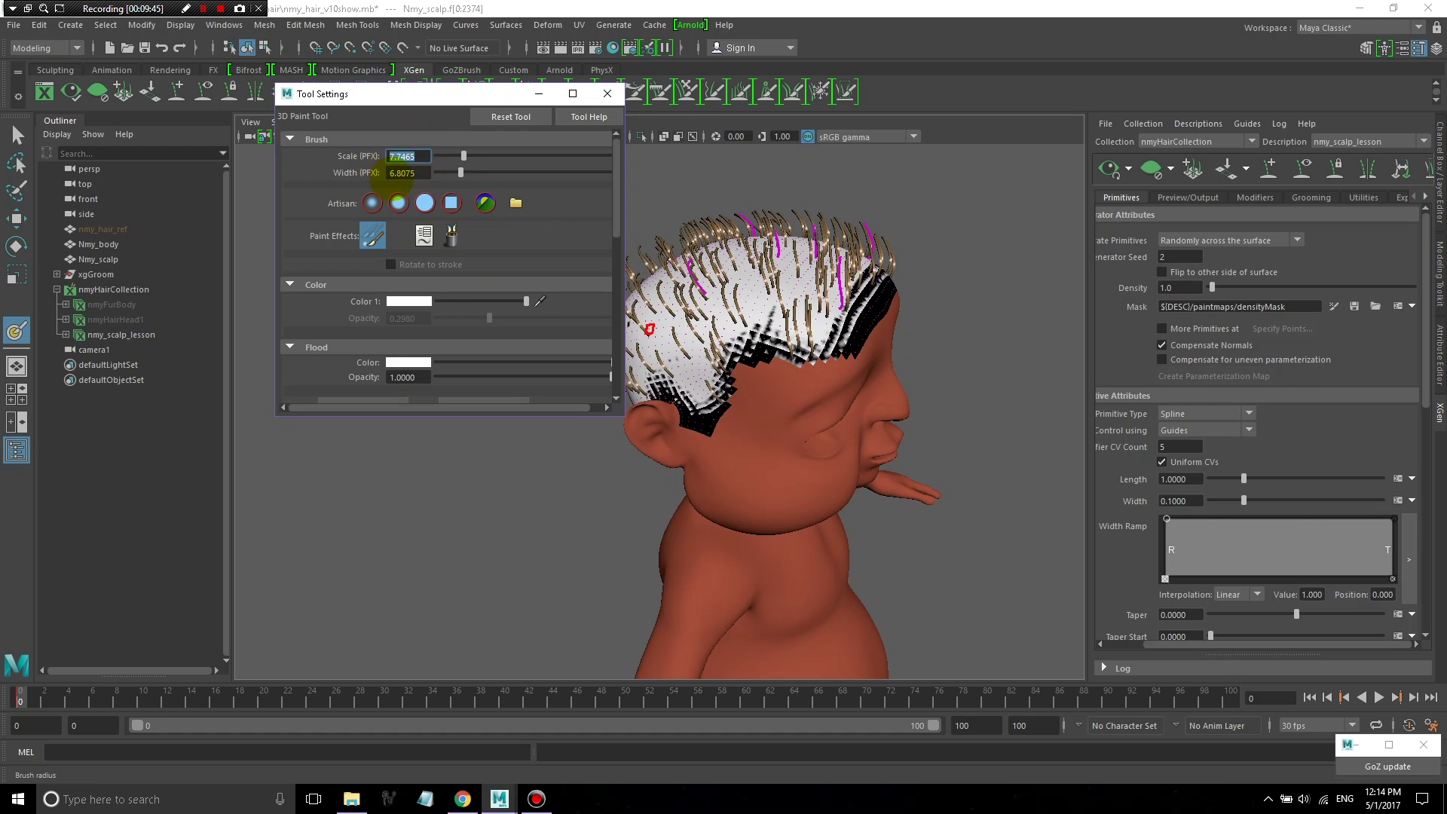
text(8)
key(Tab)
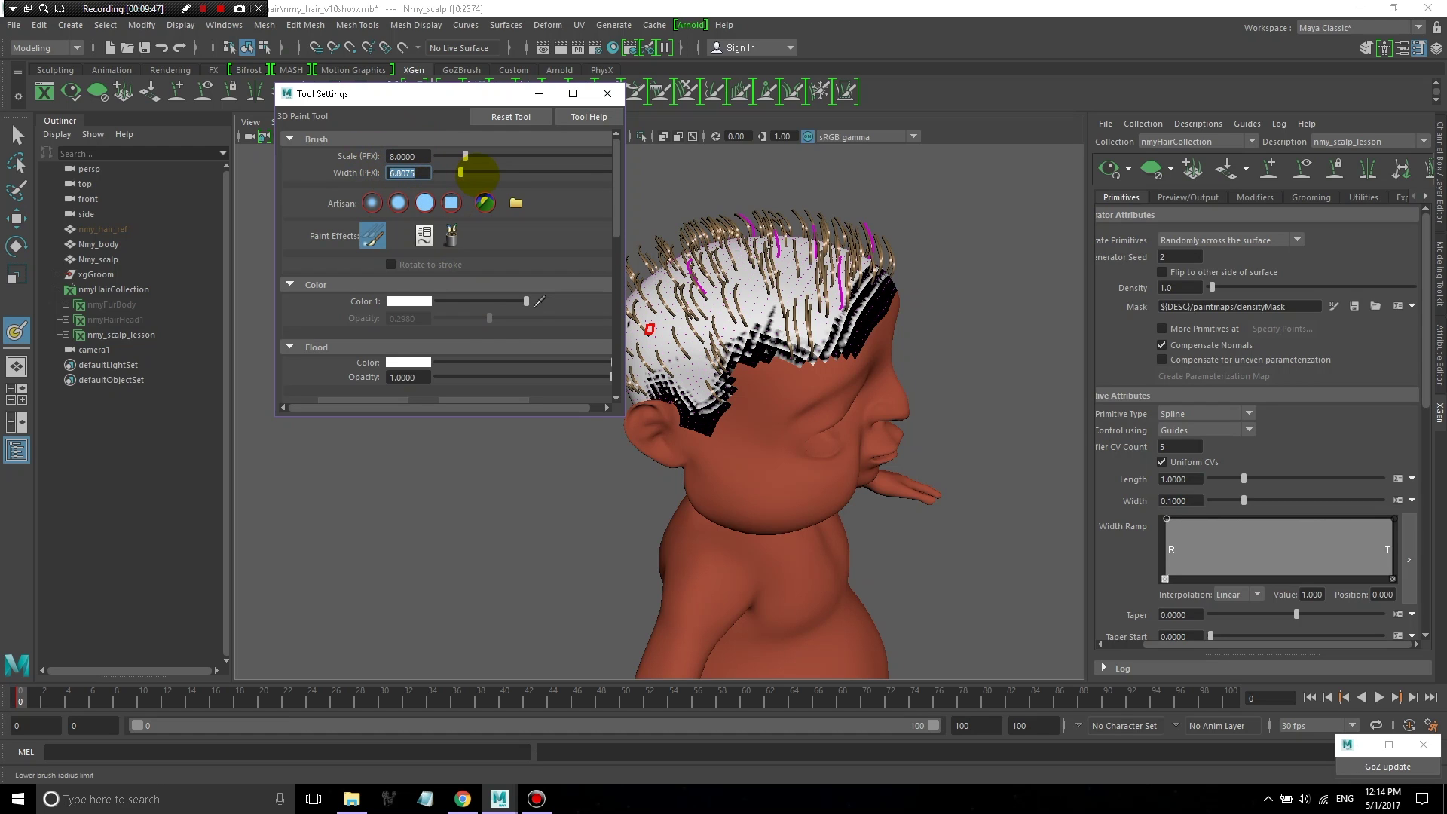
text(8)
key(Return)
click(761, 332)
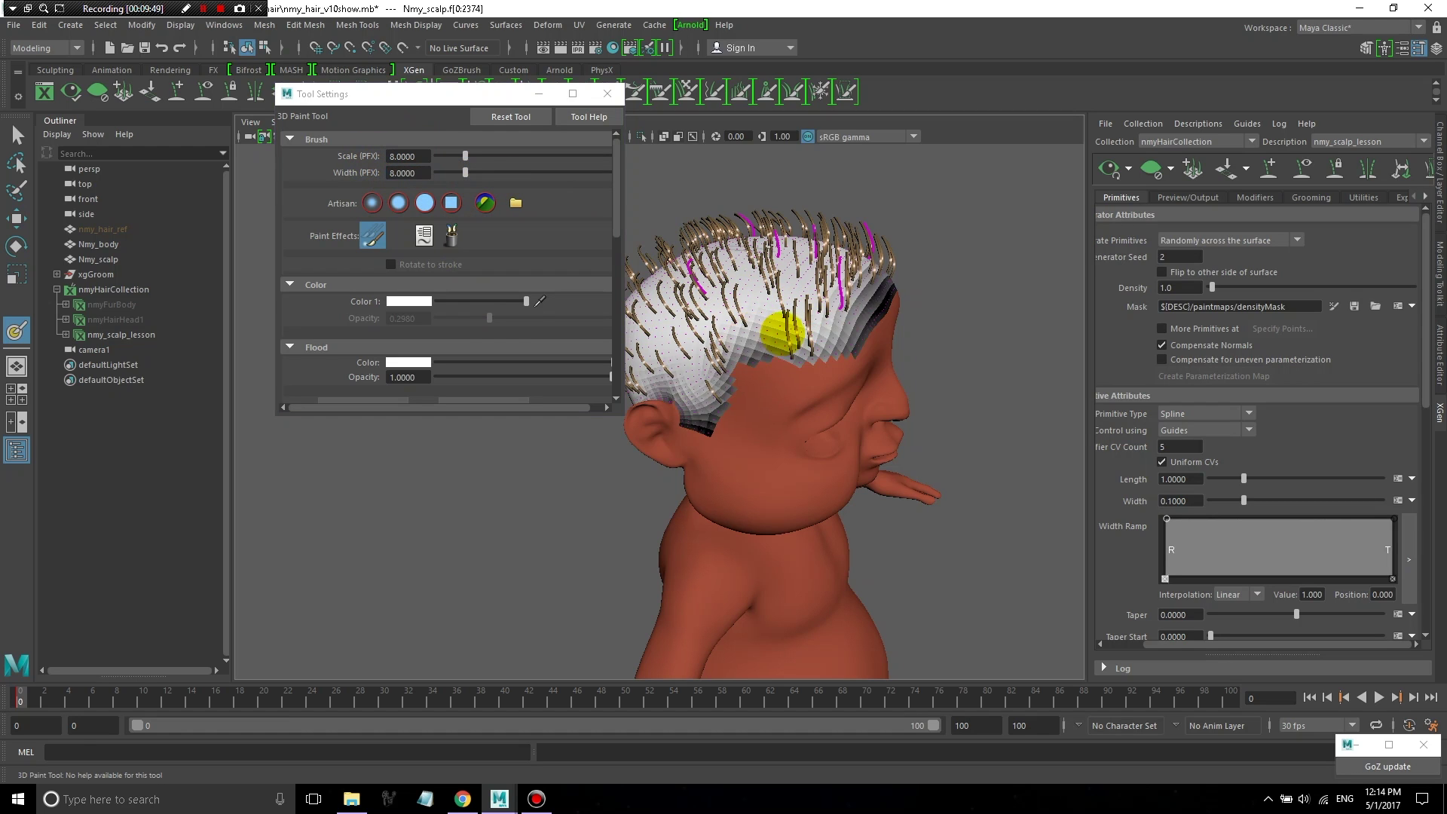
mouse_move(778, 333)
alt+mouse_down()
mouse_move(749, 320)
mouse_move(776, 410)
mouse_move(662, 436)
mouse_move(914, 475)
mouse_move(1040, 248)
mouse_move(956, 323)
alt+mouse_up()
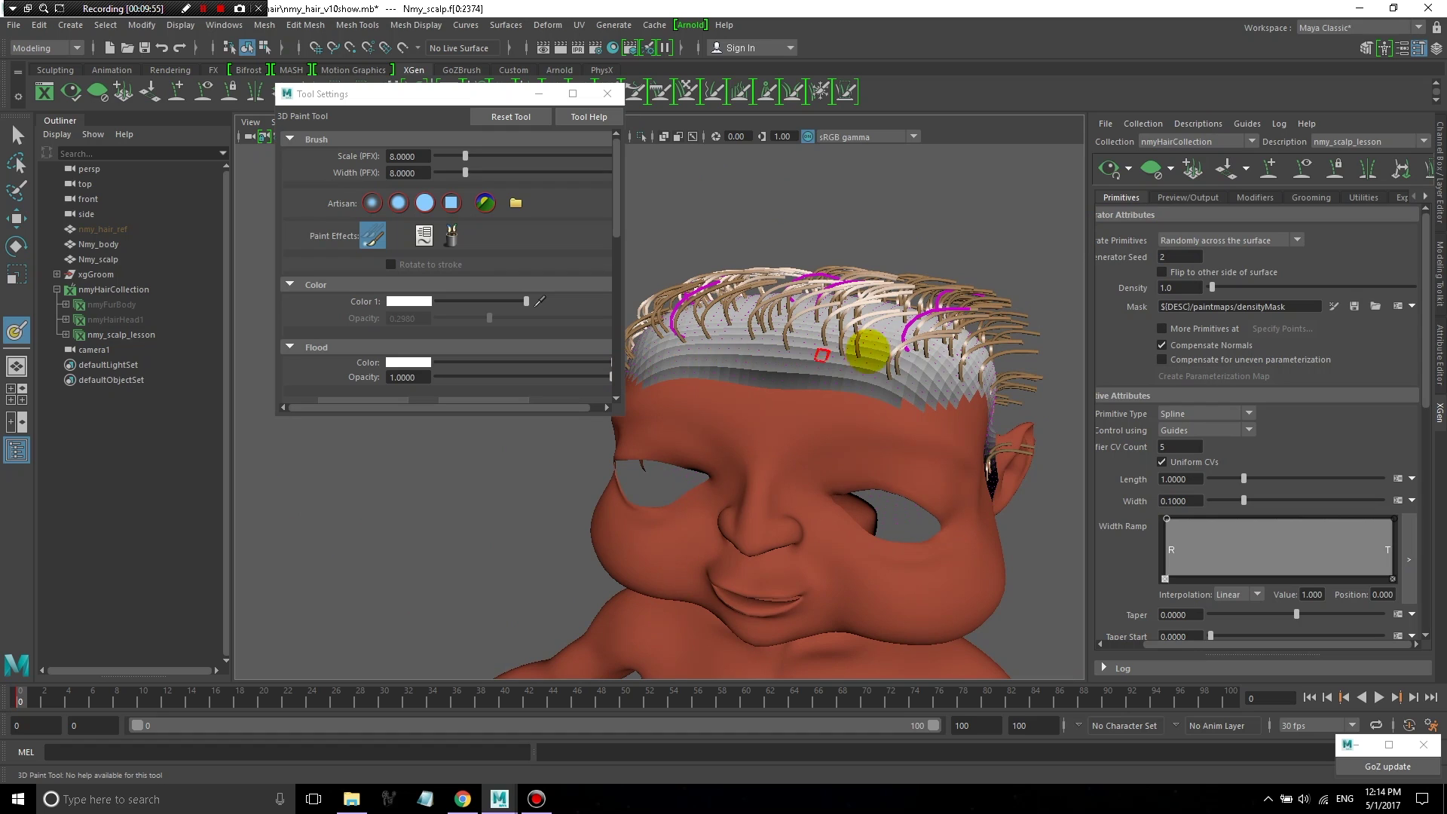
- Switch to the solid Artisan brush in black and repaint the lower edge of the mask along the forehead hairline
alt+drag(701, 424, 284, 274)
click(424, 202)
click(440, 301)
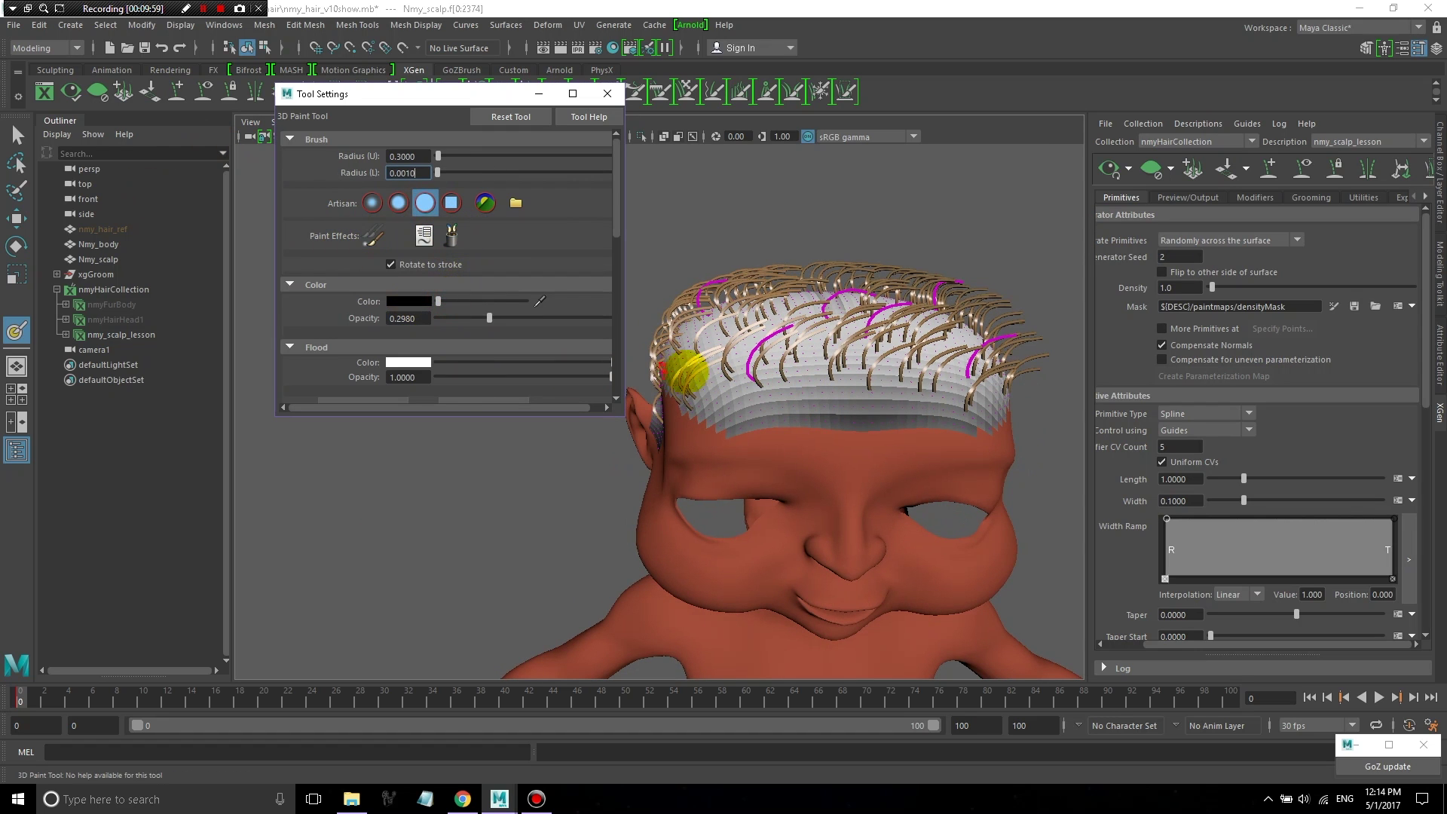
mouse_move(727, 414)
mouse_down()
mouse_move(798, 407)
mouse_move(923, 408)
mouse_move(844, 411)
mouse_up()
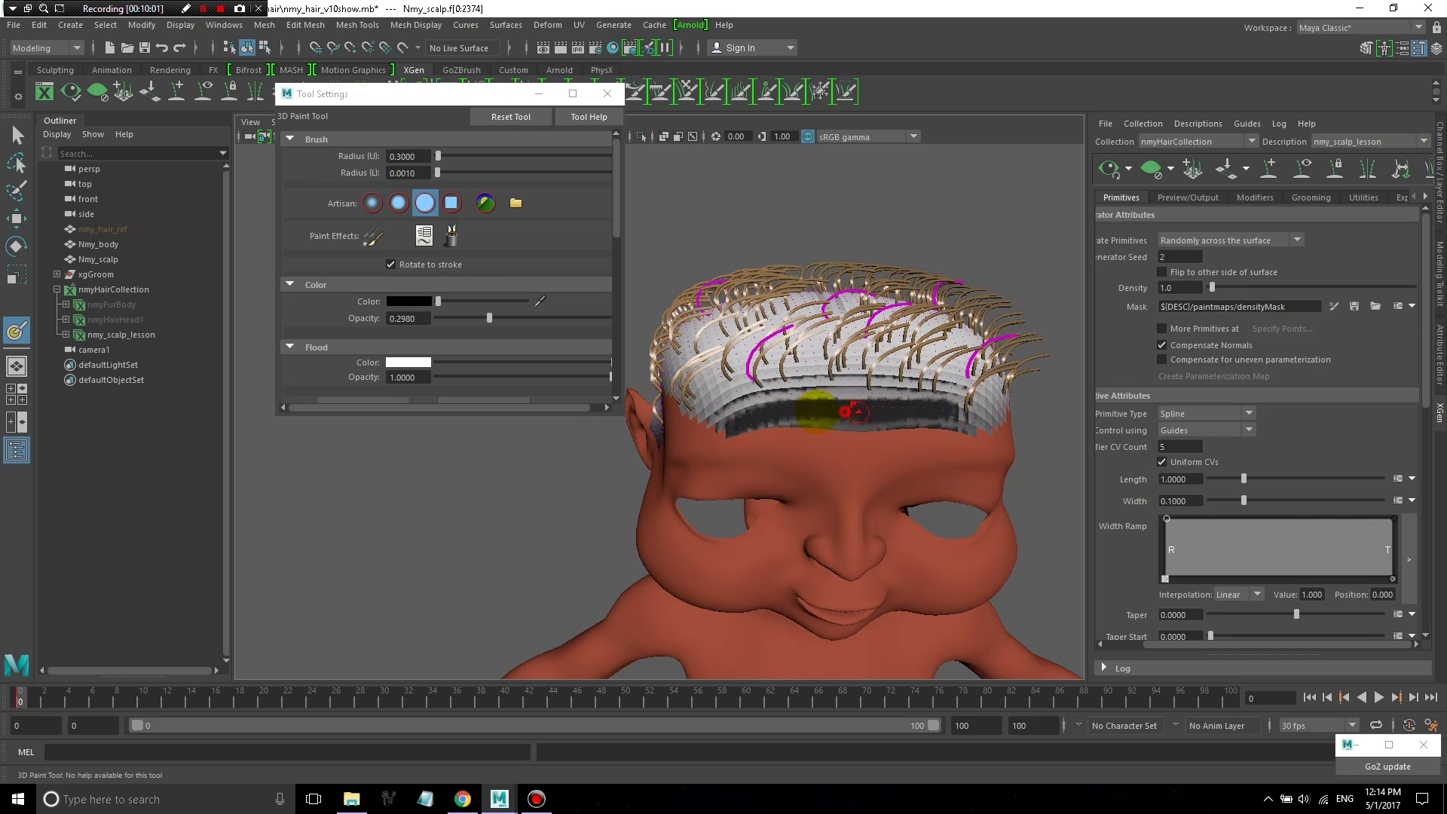
drag(980, 421, 950, 433)
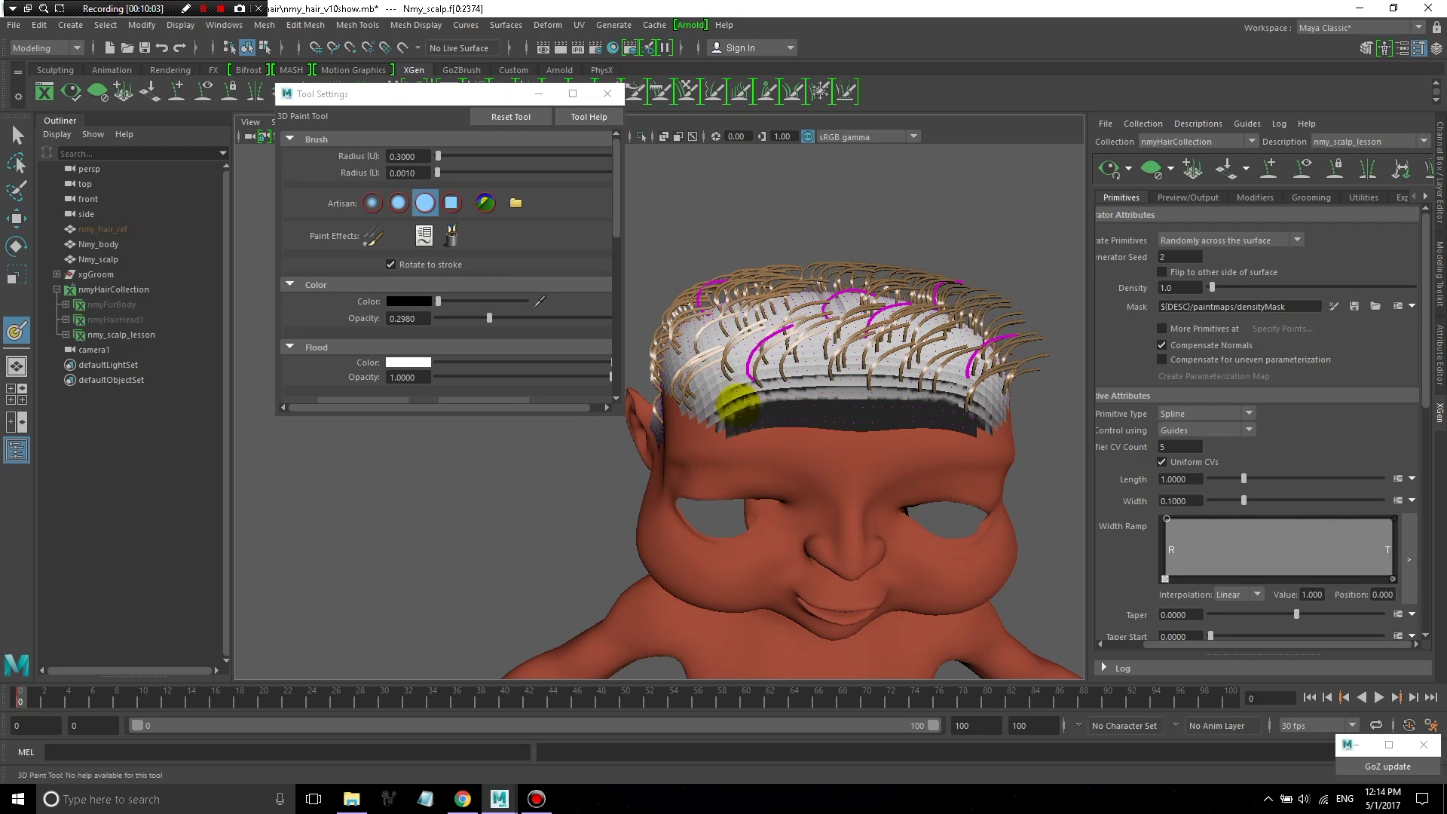
mouse_move(739, 420)
mouse_down()
mouse_move(841, 394)
mouse_move(976, 414)
mouse_move(849, 392)
mouse_move(953, 398)
mouse_move(1011, 426)
mouse_move(660, 487)
mouse_move(937, 474)
mouse_move(821, 458)
mouse_move(845, 486)
mouse_move(843, 451)
mouse_move(897, 469)
mouse_up()
mouse_move(943, 512)
alt+mouse_down()
mouse_move(555, 468)
mouse_move(737, 565)
mouse_move(857, 576)
mouse_move(866, 375)
mouse_move(656, 371)
mouse_move(1034, 219)
alt+mouse_up()
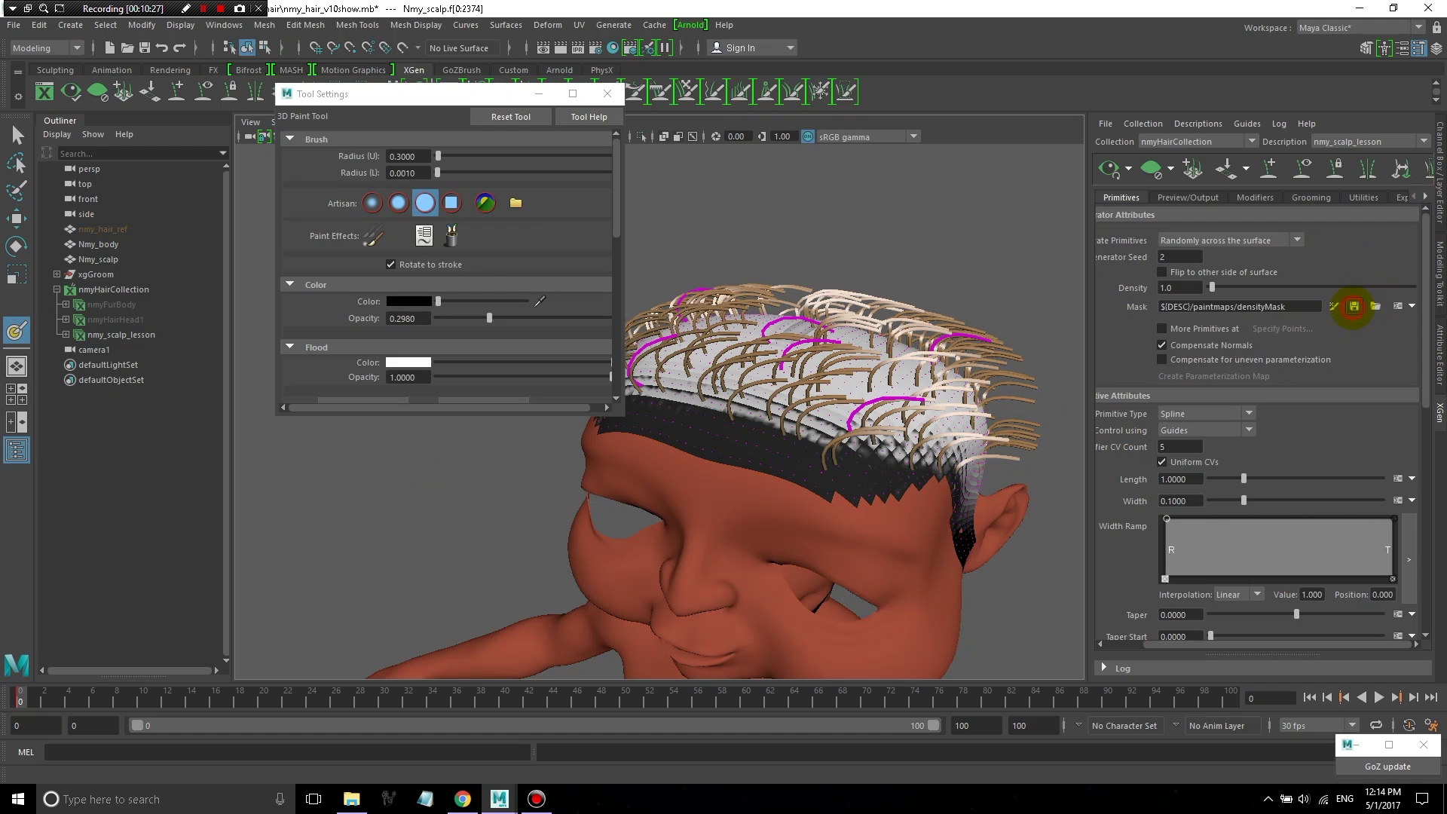
- Close the paint settings, reload the density mask to check it from the side, and return to the Move tool
click(606, 93)
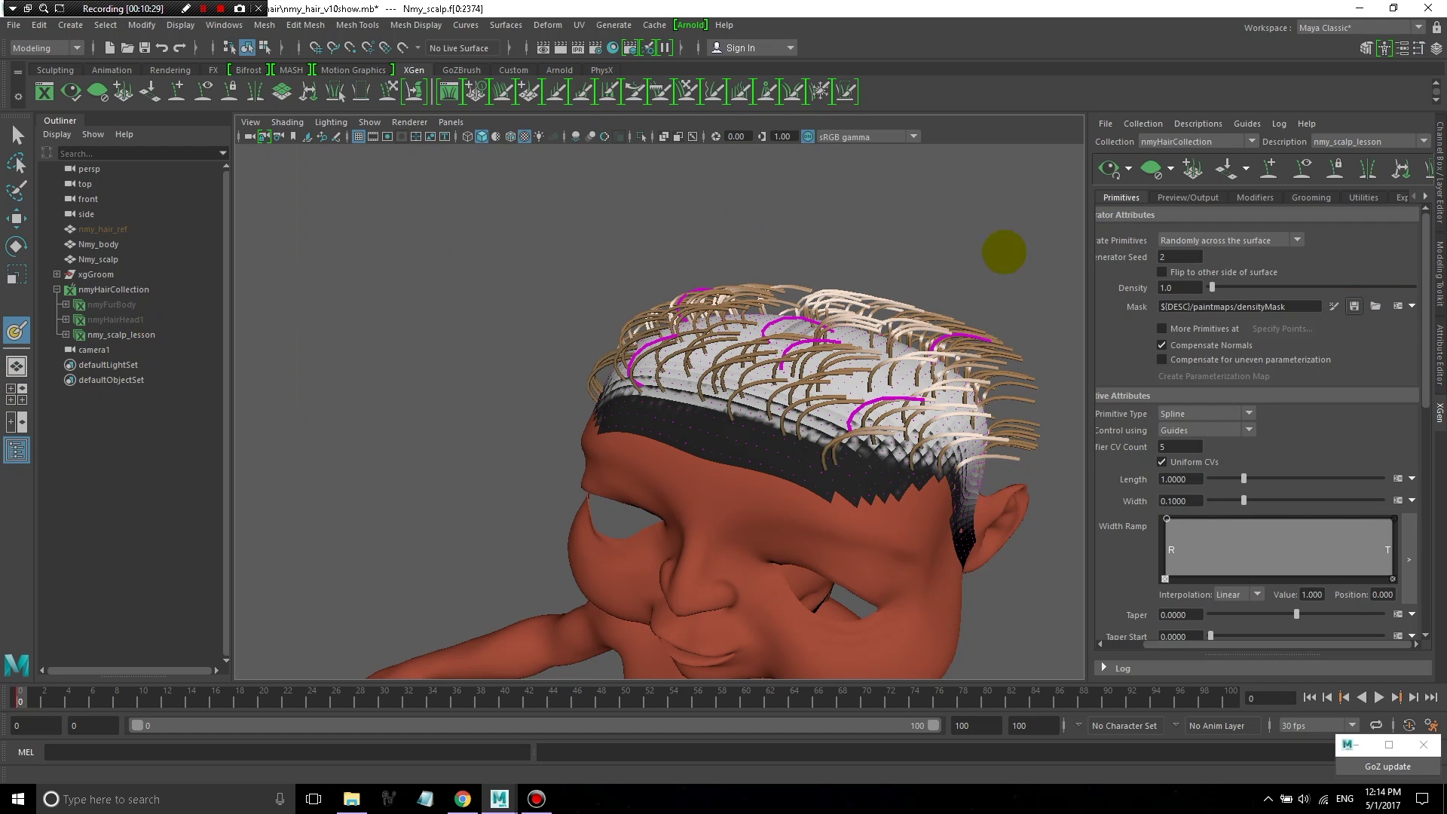
click(15, 219)
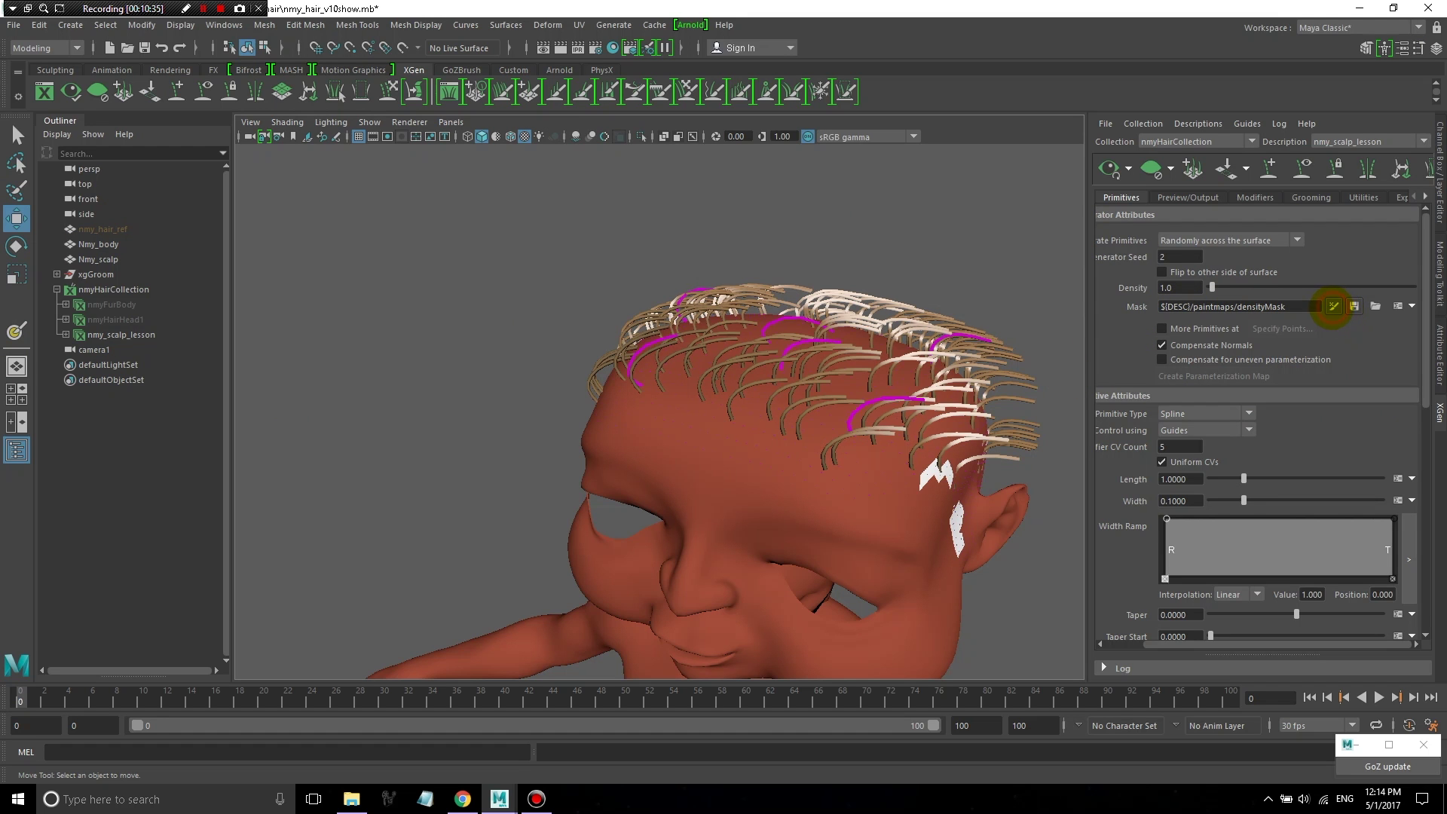
click(1333, 306)
alt+drag(915, 420, 638, 331)
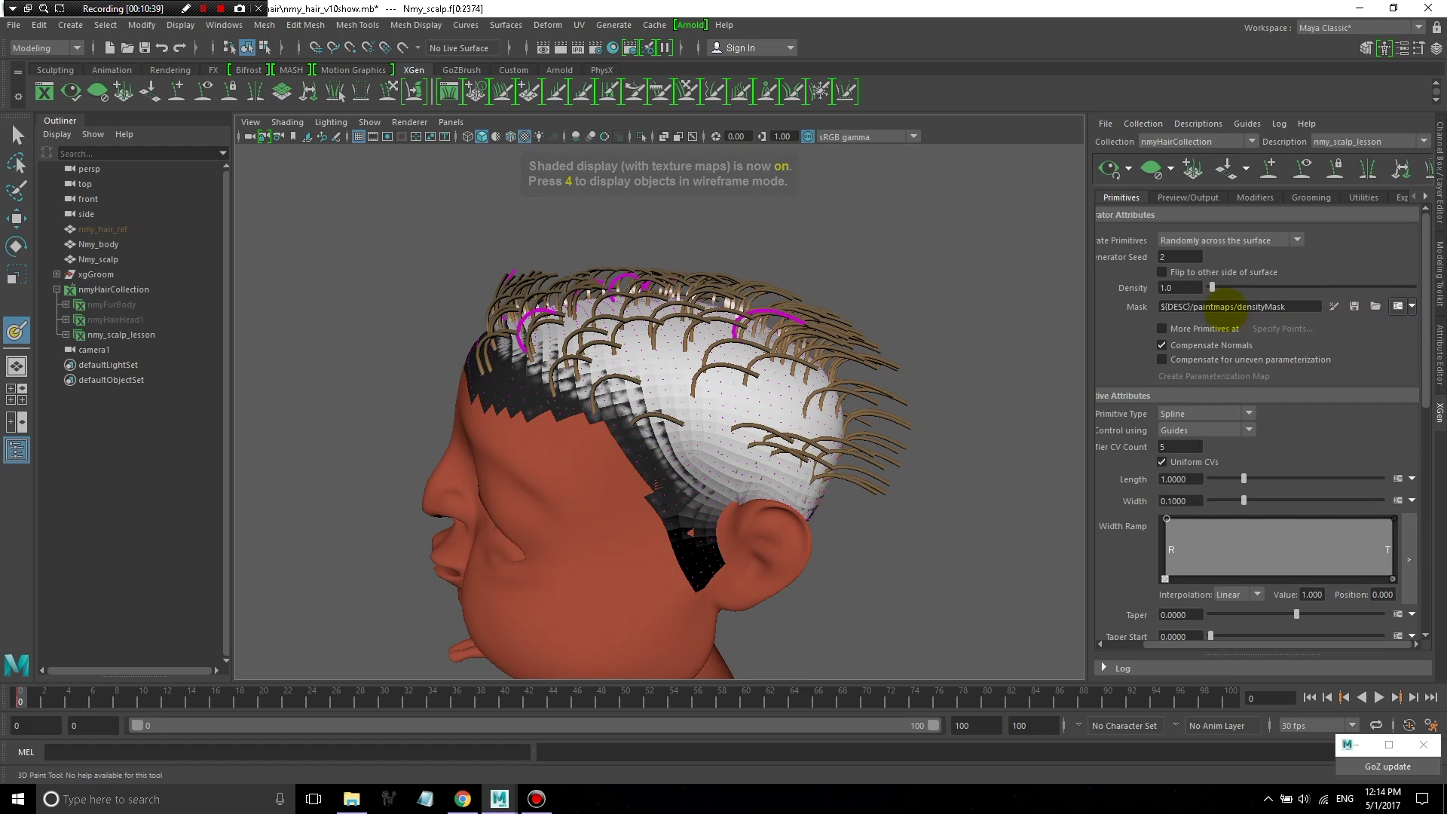
click(17, 219)
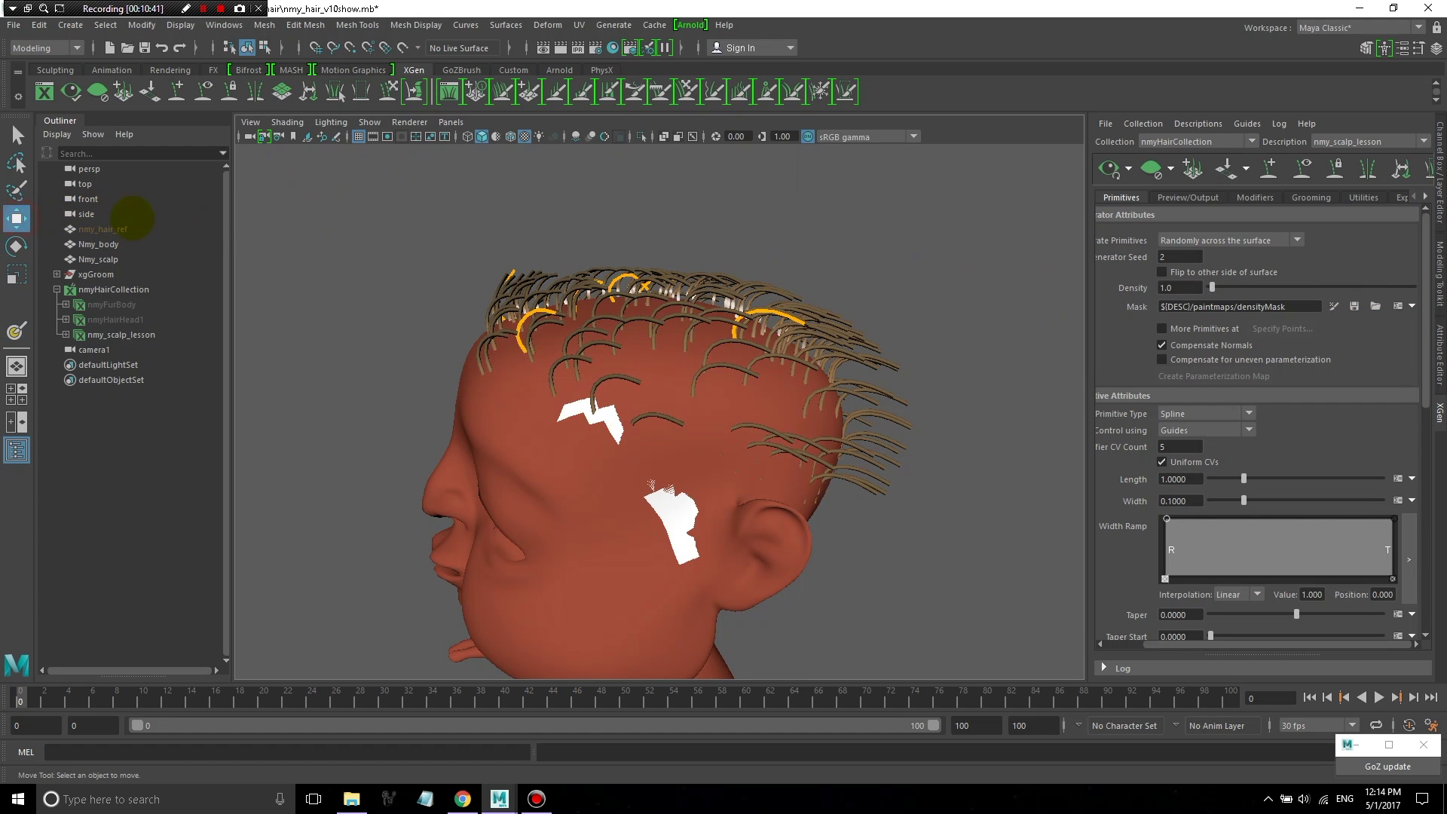
alt+drag(817, 291, 937, 291)
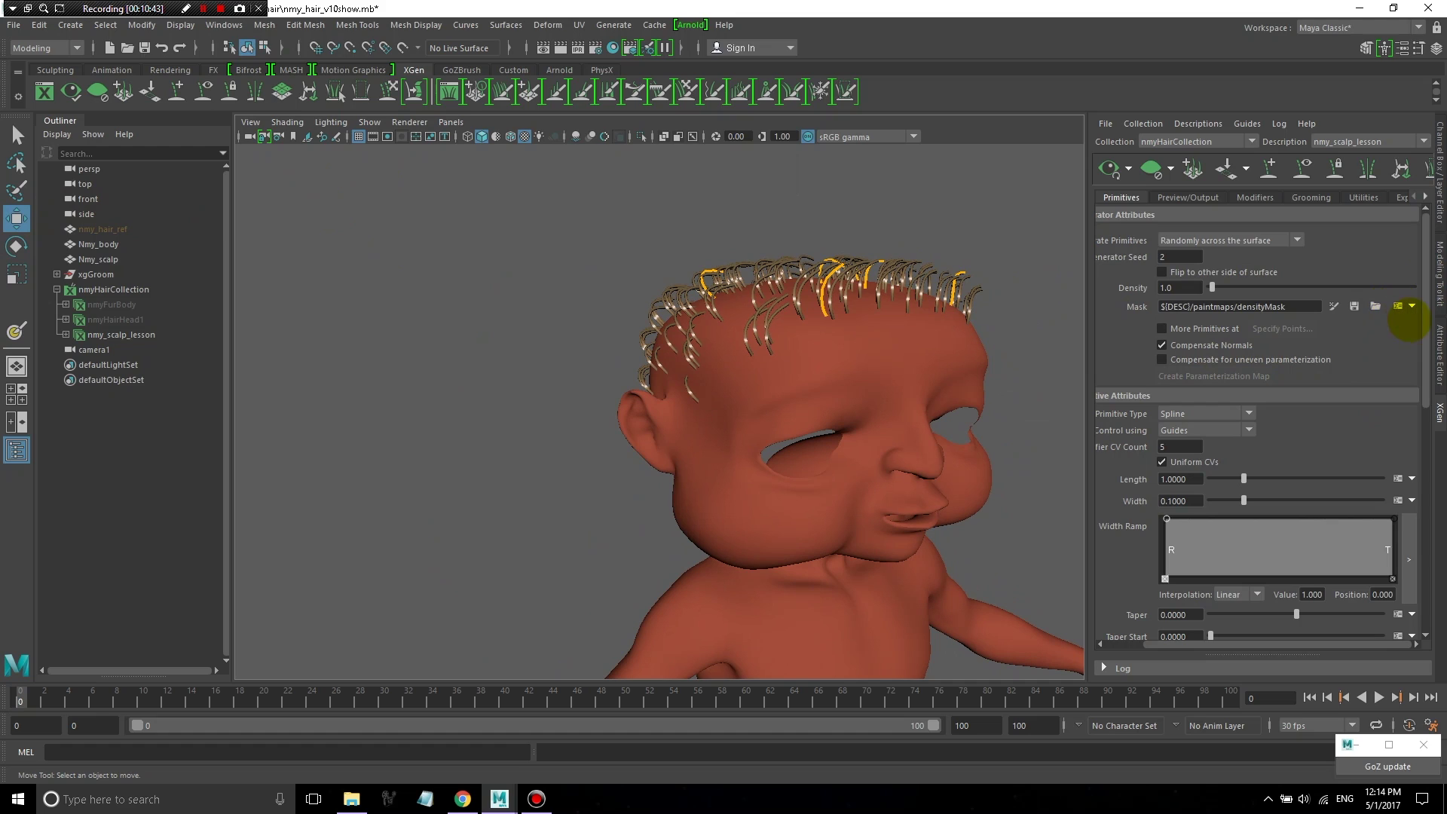
click(1398, 306)
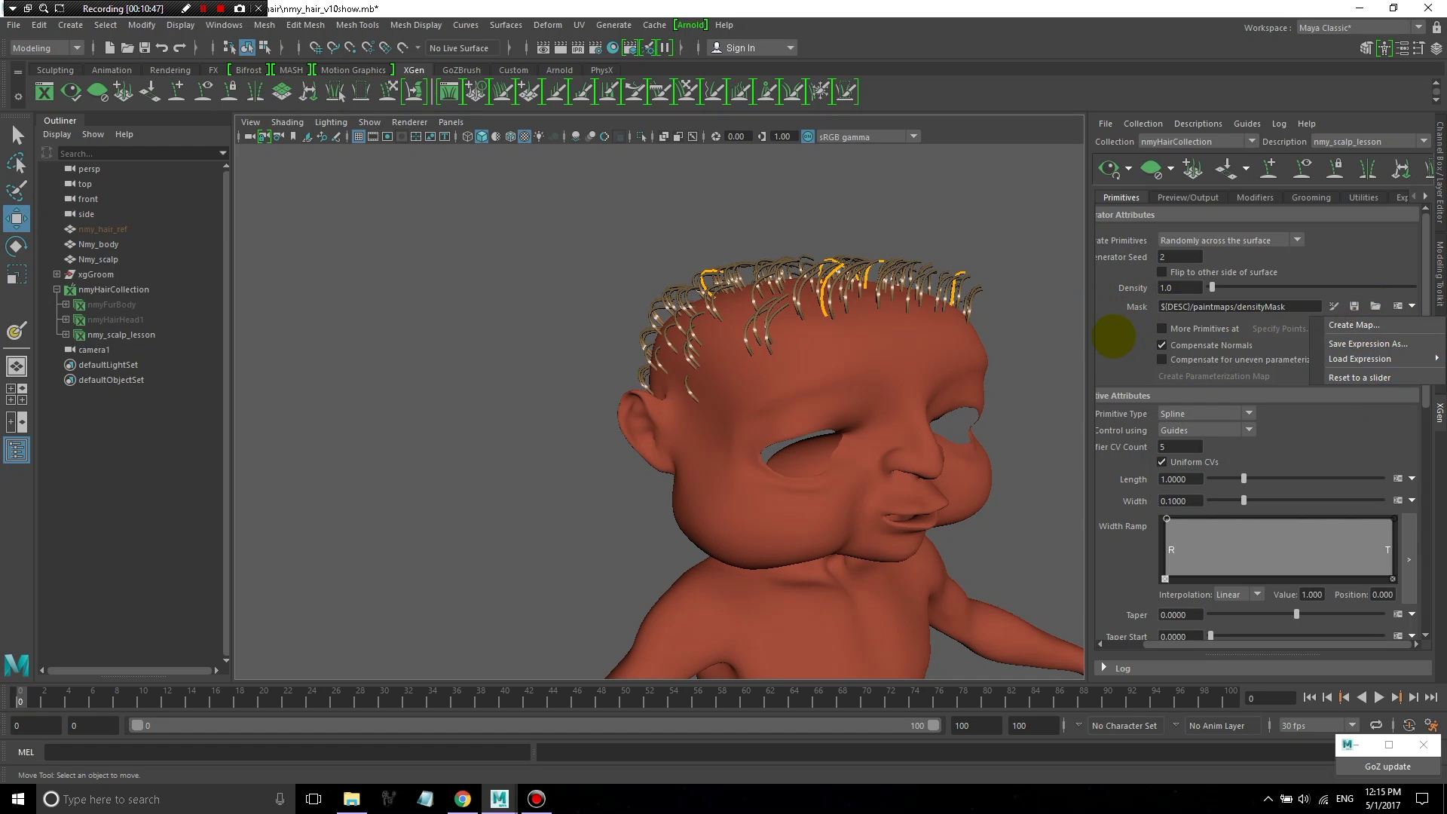
click(1109, 339)
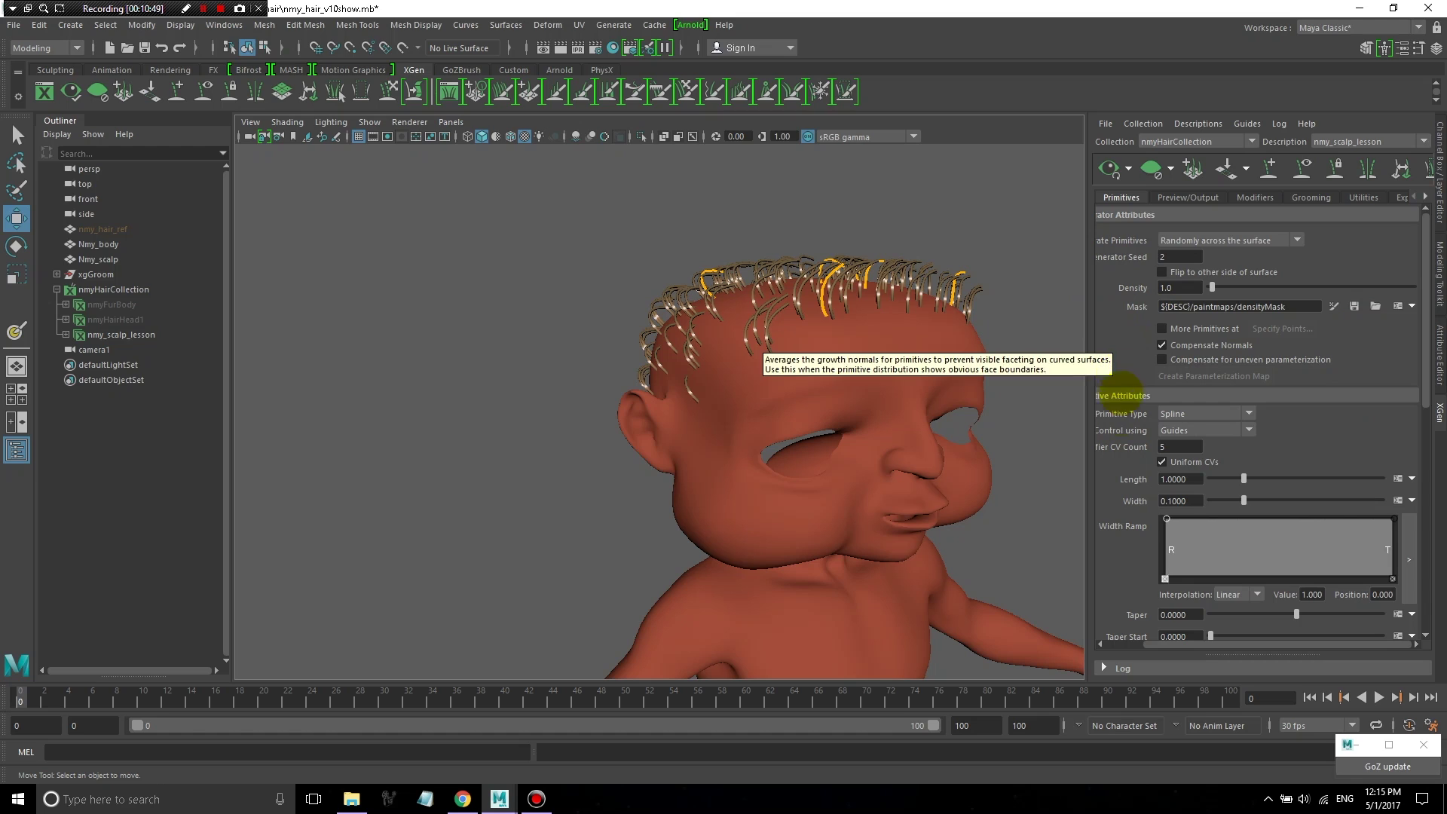
- Try Sphere as the primitive type of the scalp hair description and view the head from another angle
scroll(1109, 437, down, 3)
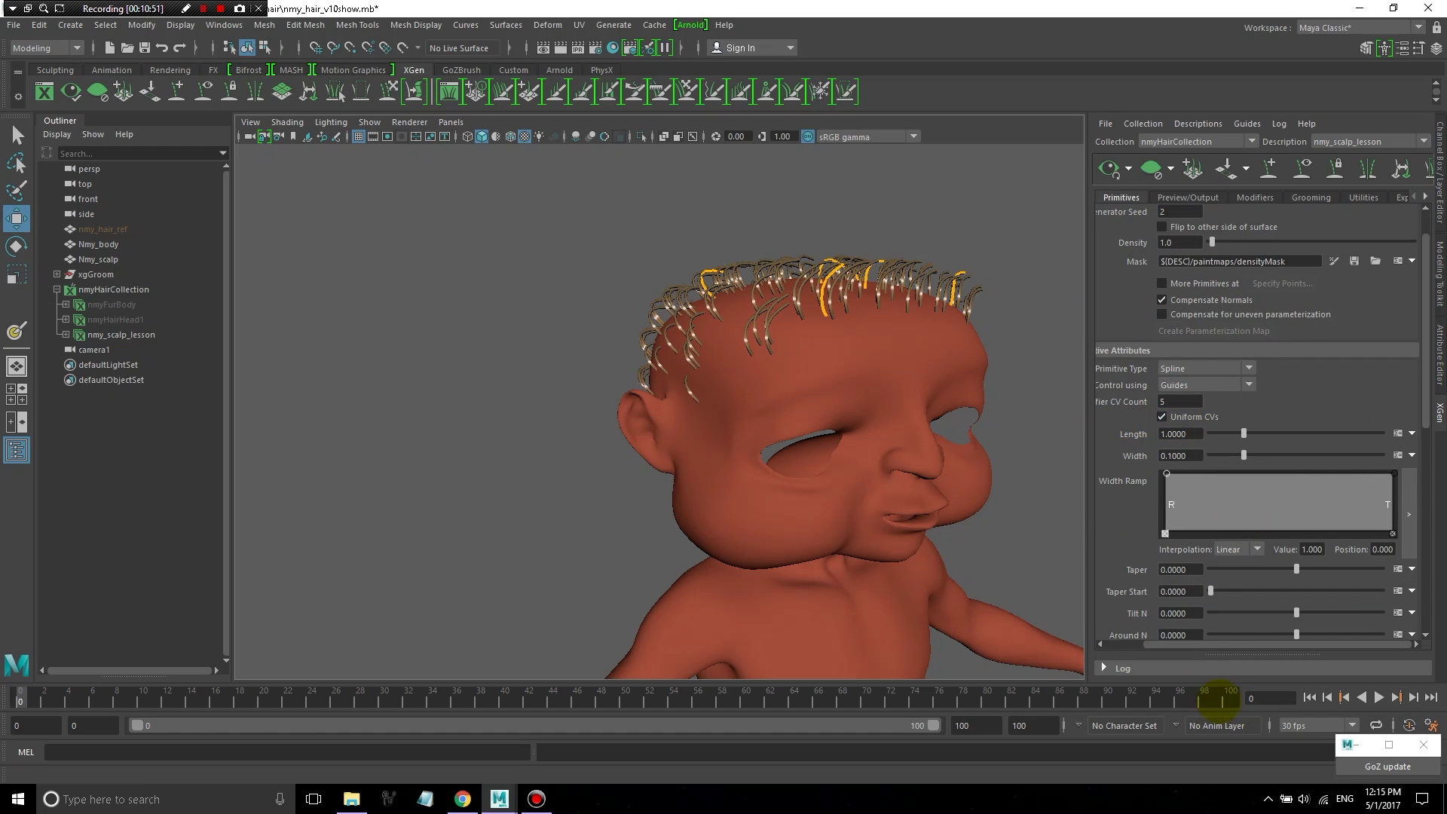
drag(1194, 645, 1150, 644)
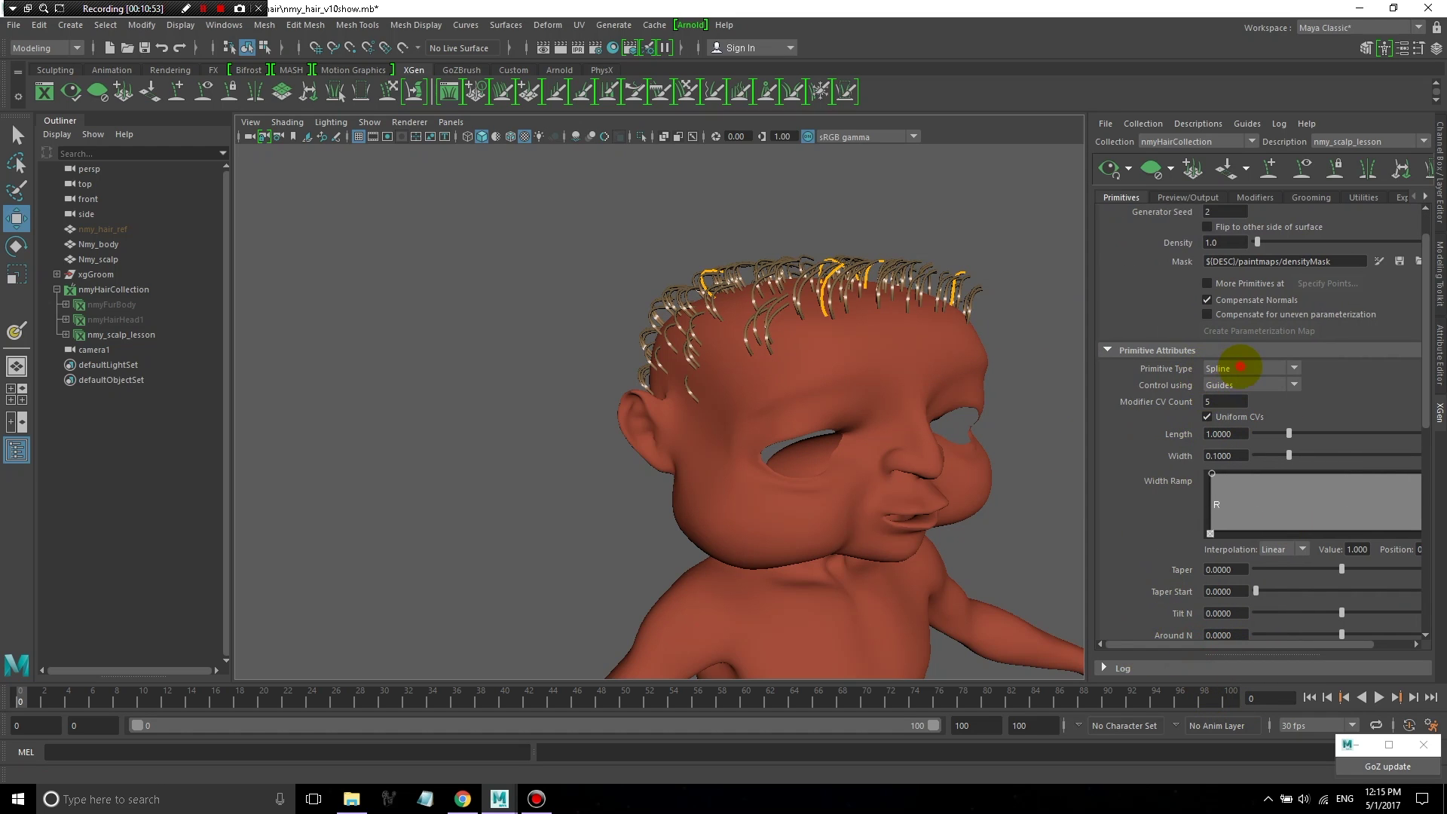
click(1241, 368)
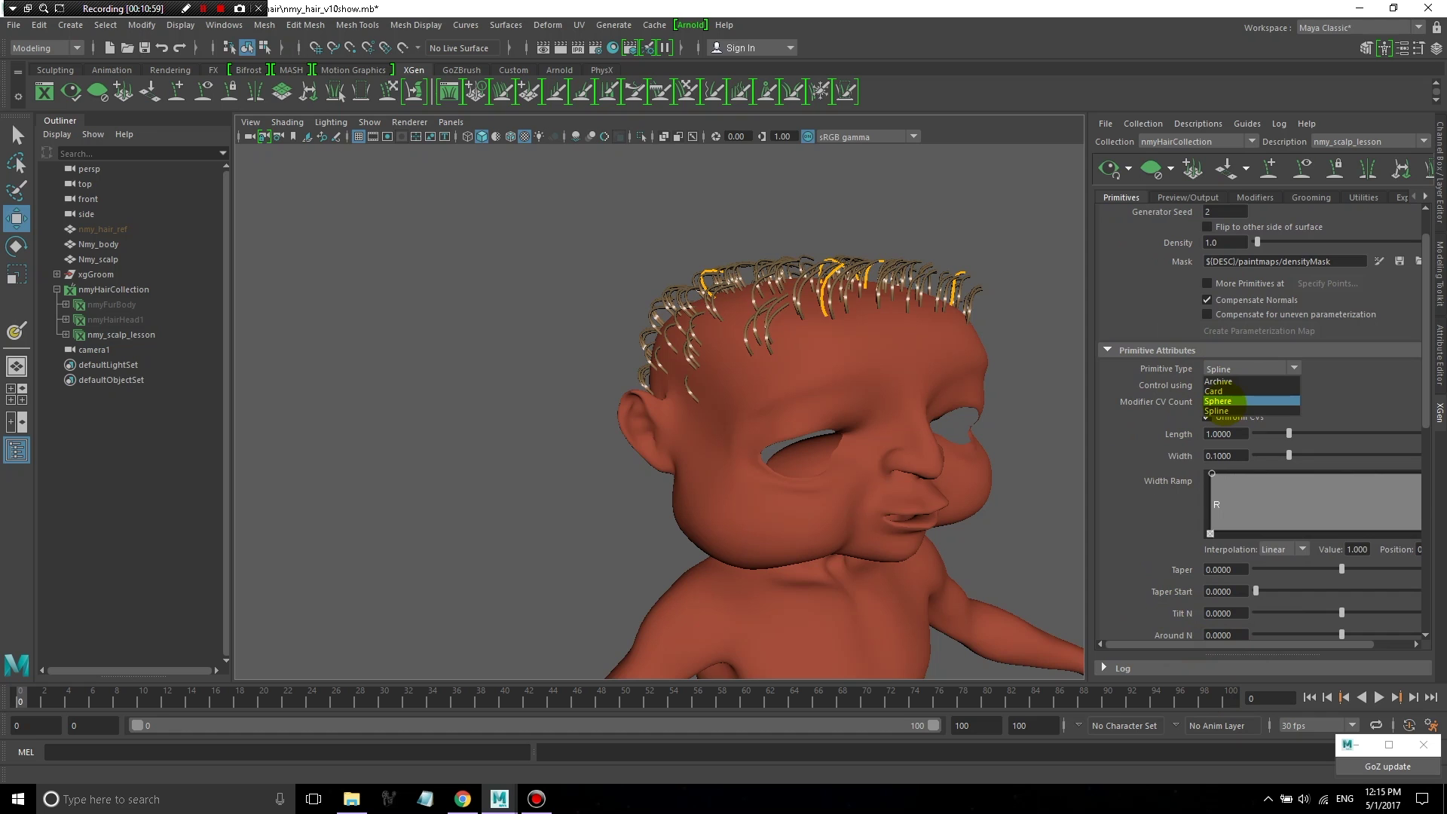
click(1217, 401)
alt+drag(943, 248, 867, 263)
- Try Card as the primitive type of the scalp hair description and look at the cards from the front
click(1248, 369)
click(1214, 391)
alt+drag(749, 252, 935, 252)
- Try Archive as the primitive type, set it back to Spline and check the hair from a distance
click(1215, 369)
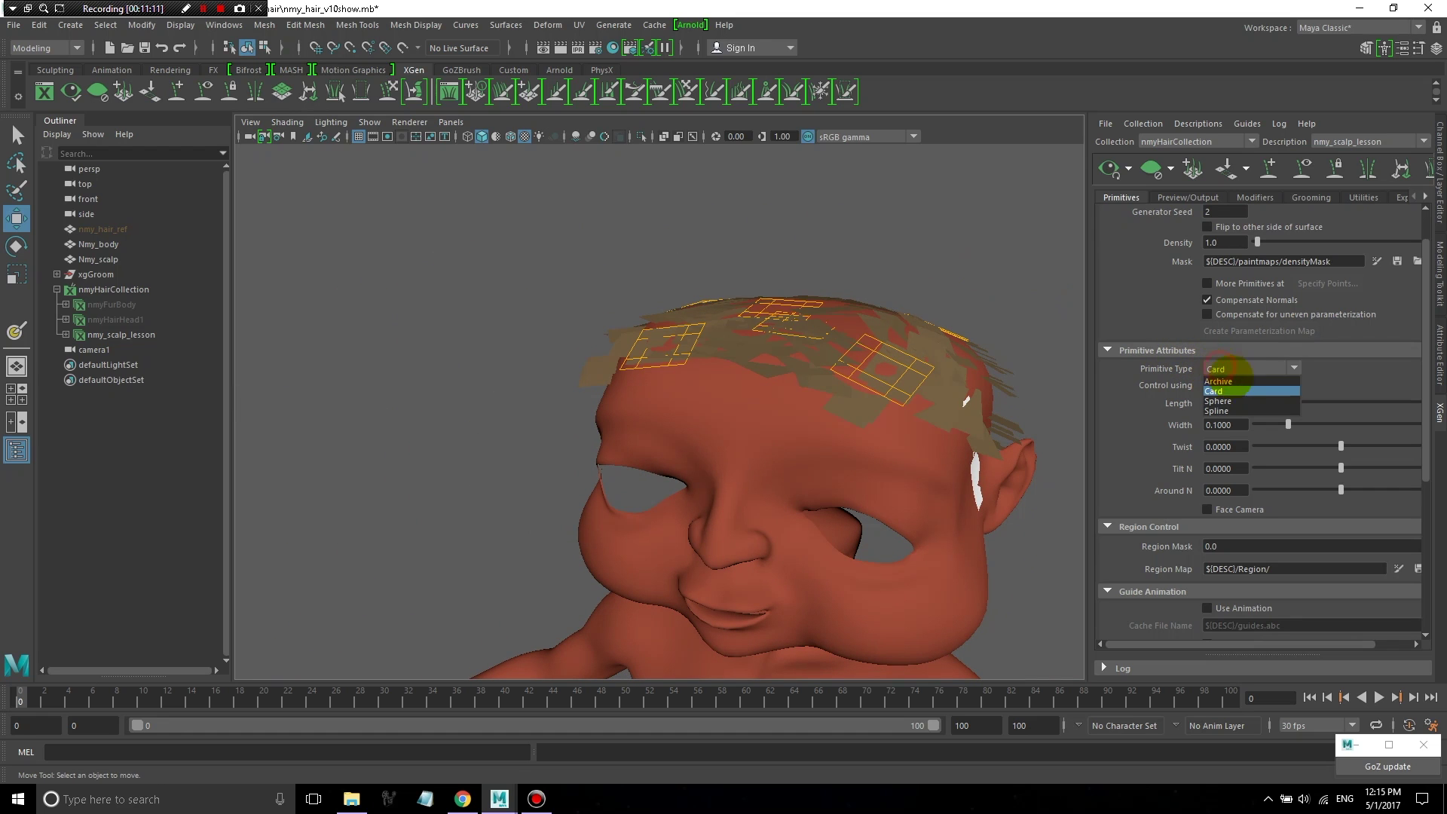
click(1236, 381)
click(1240, 368)
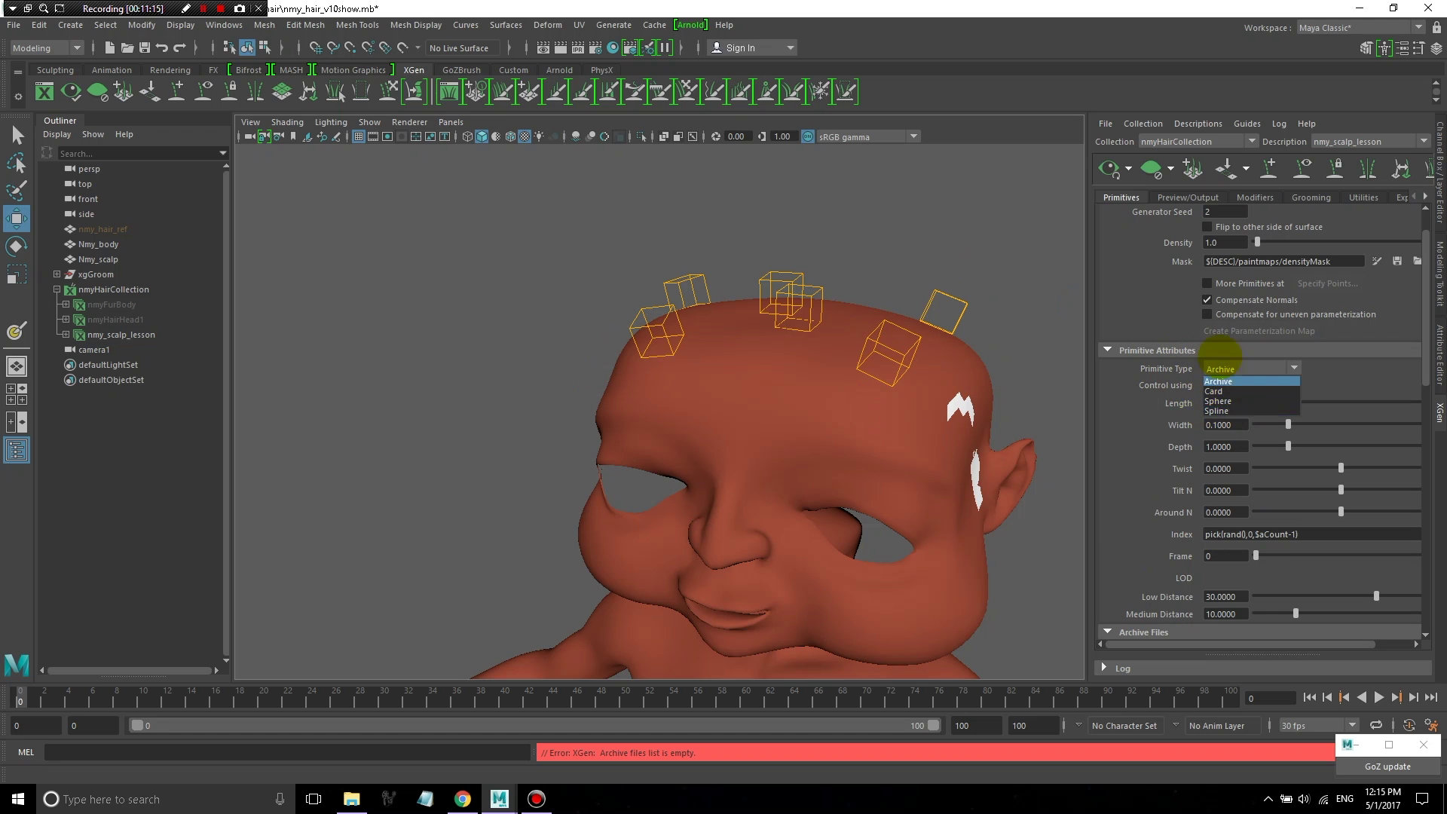
click(1237, 409)
alt+drag(865, 233, 897, 236)
scroll(772, 226, down, 5)
alt+drag(772, 242, 853, 305)
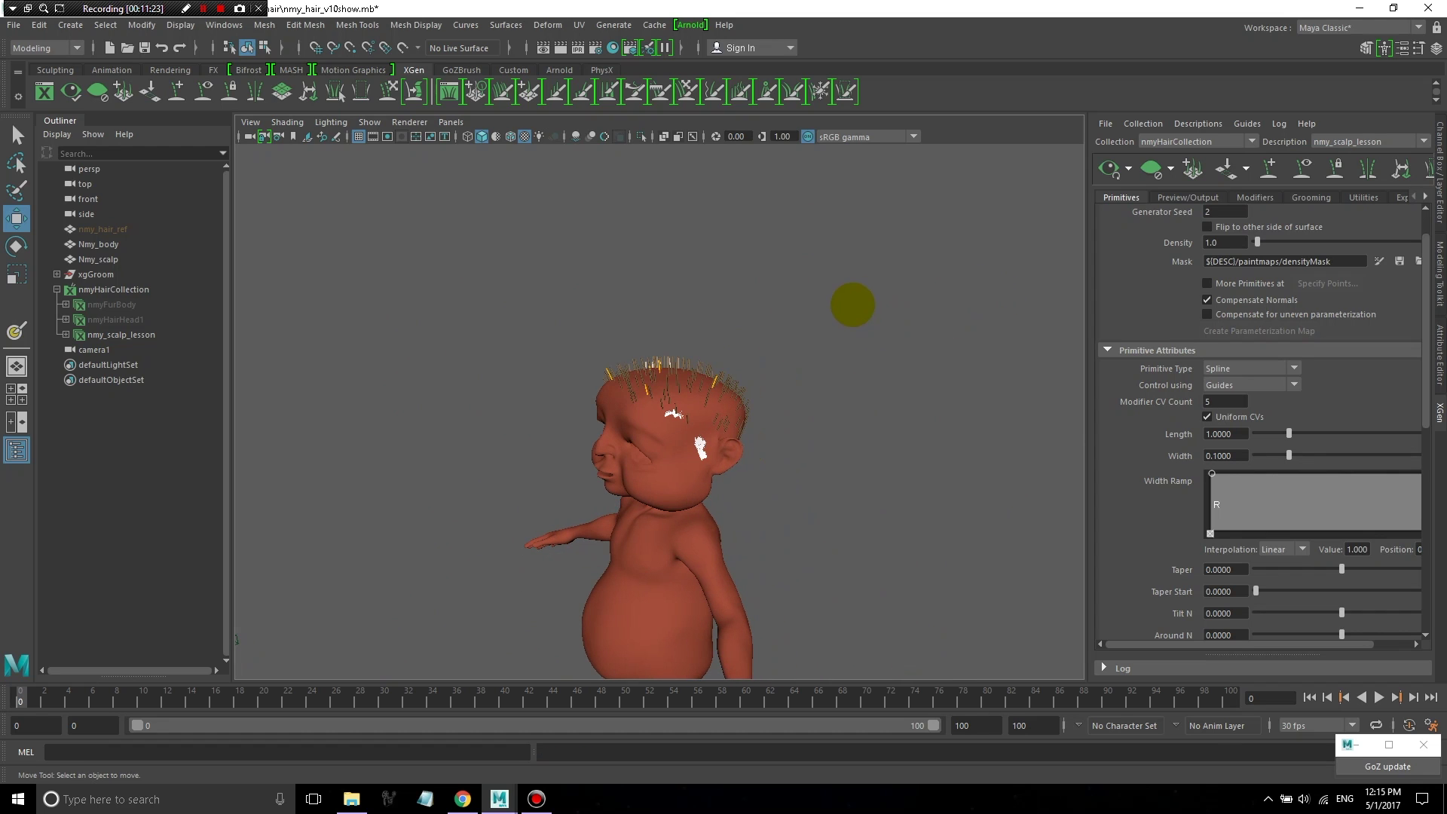
- Undo all the primitive type changes back to the original guide-shaped Spline hair
key(ctrl+z)
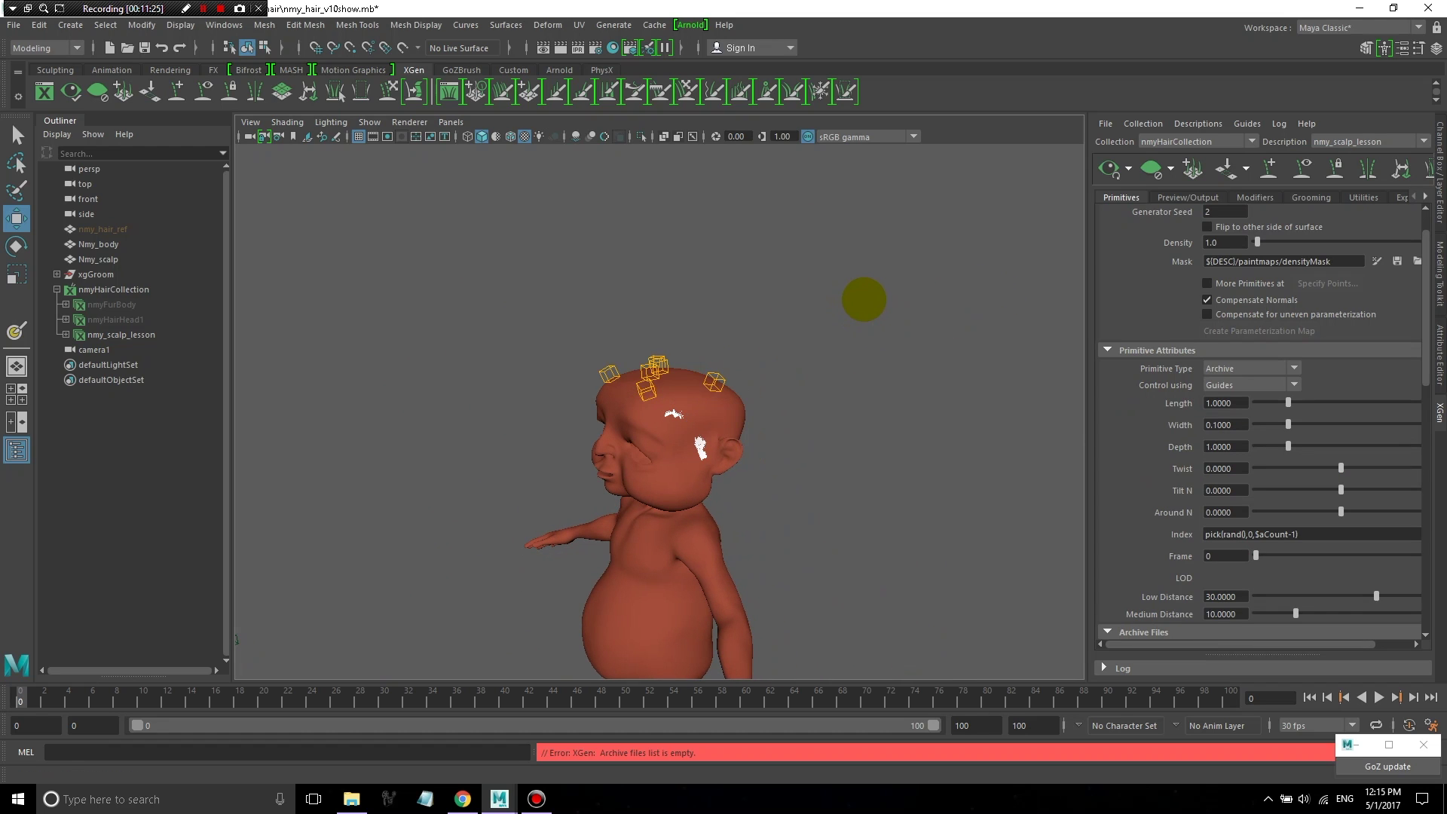
key(ctrl+z)
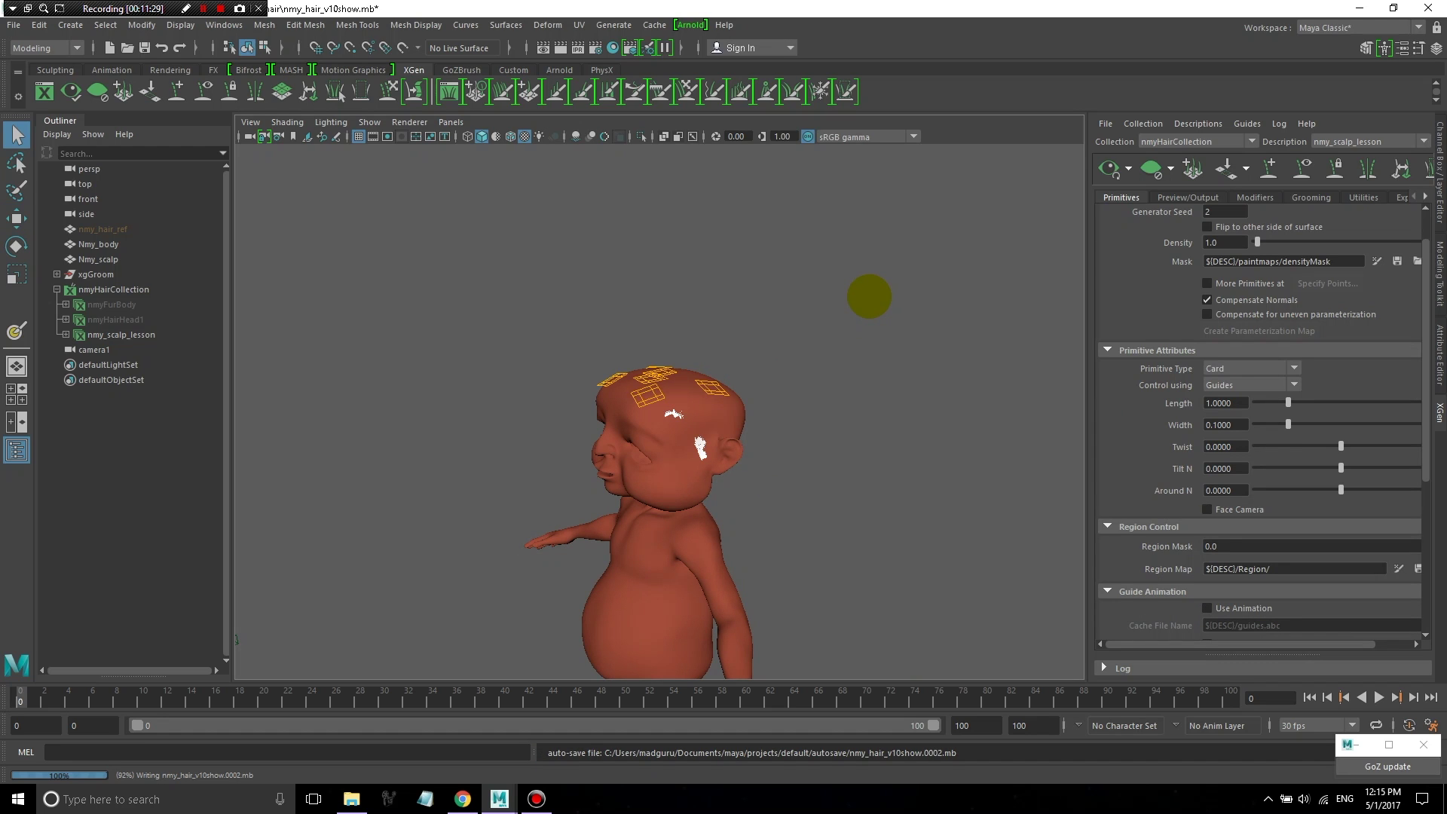
key(ctrl+z)
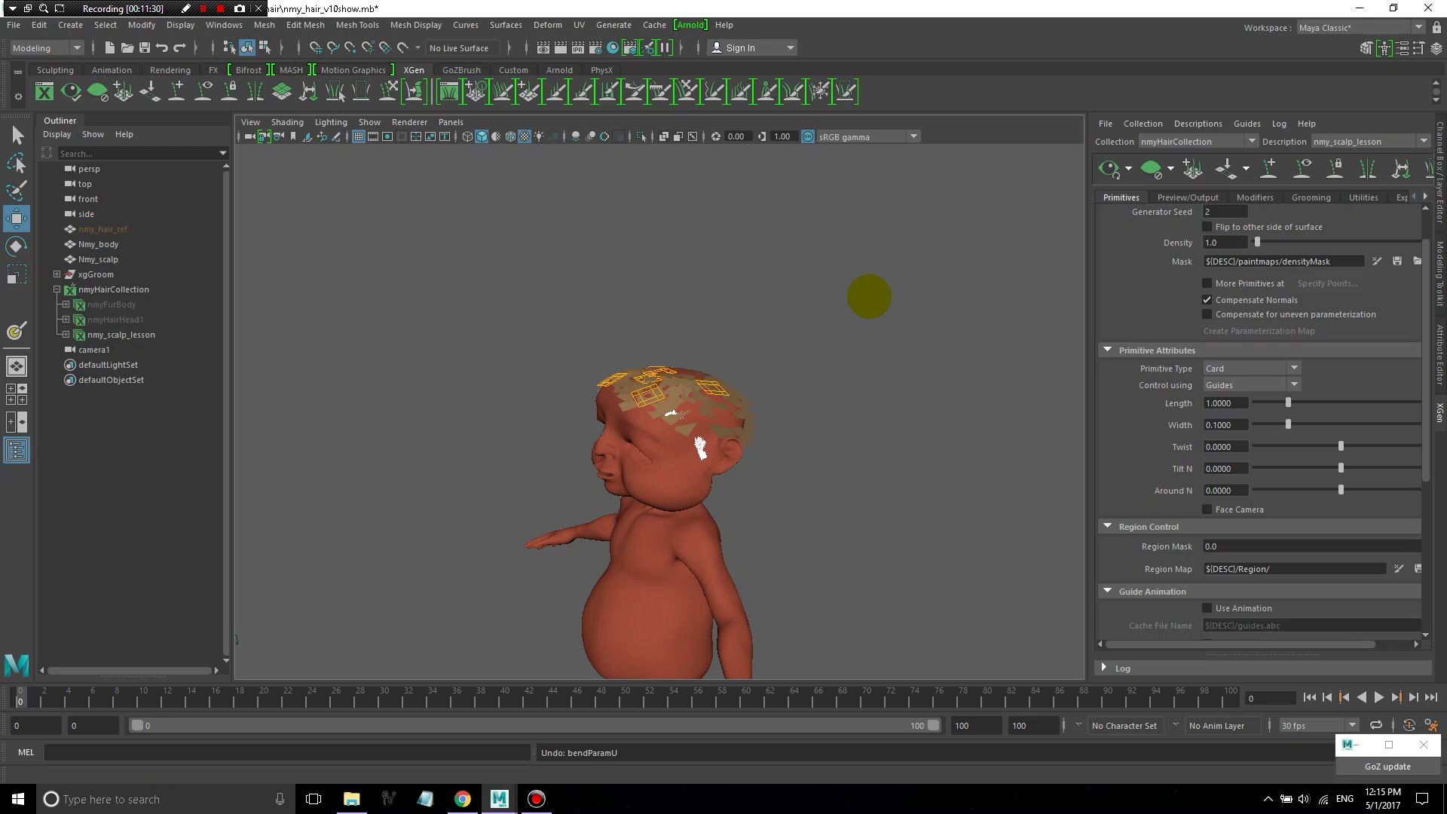
key(ctrl+z)
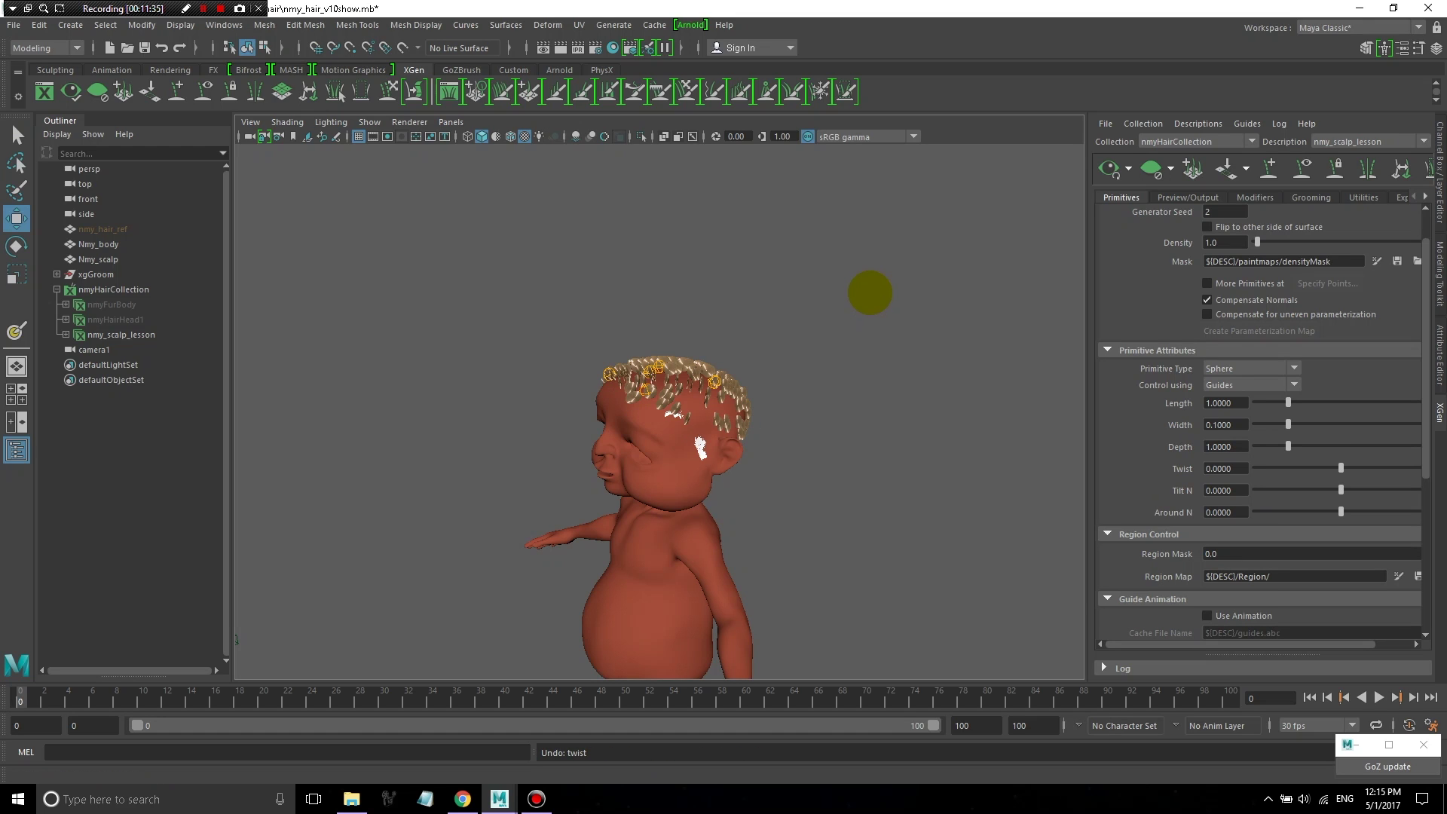
key(ctrl+z)
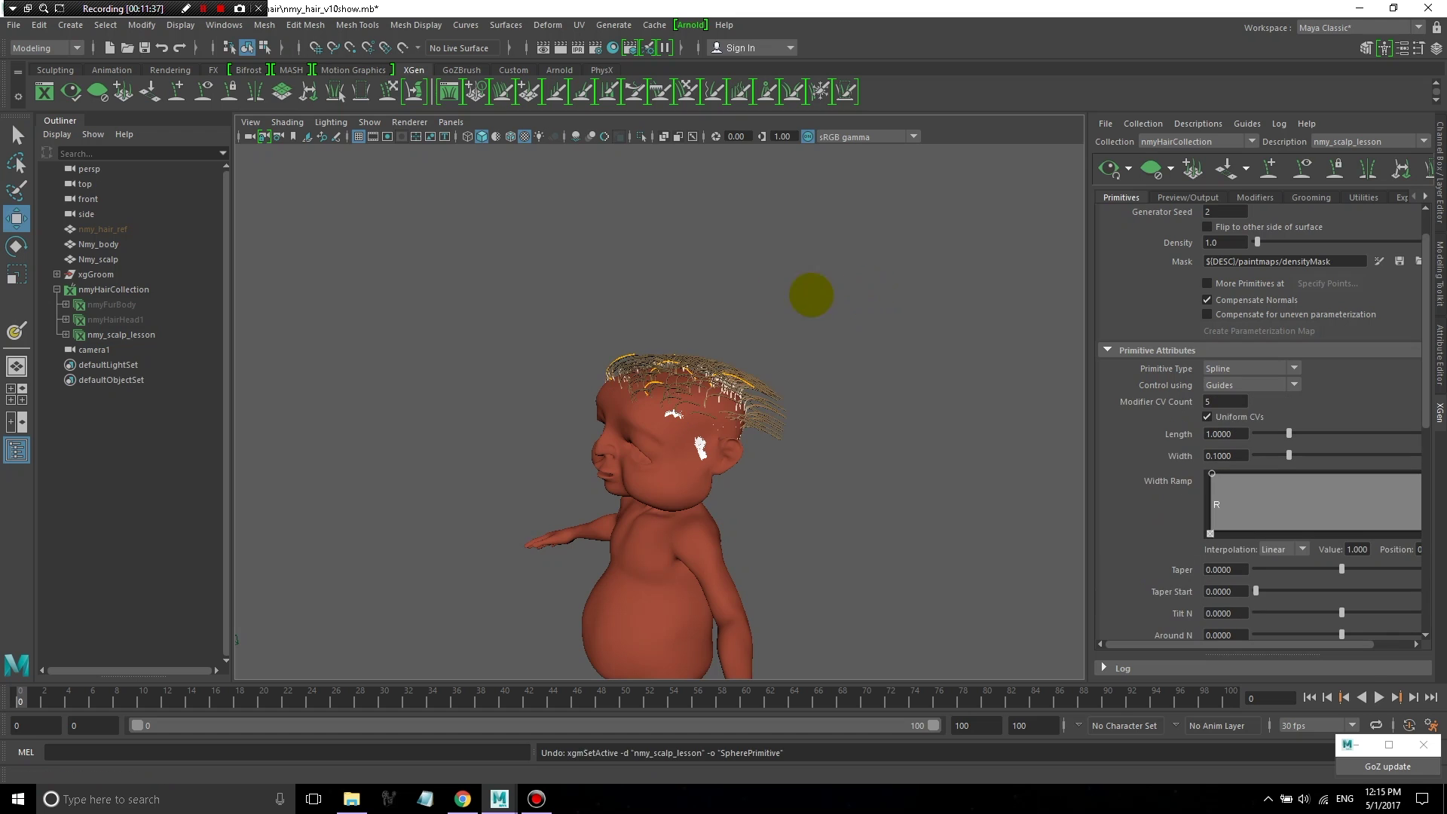
- Examine the curved spline hair from several angles together with its Modifier CV Count and other primitive attributes
alt+drag(837, 291, 889, 285)
alt+right_drag(889, 284, 999, 211)
alt+drag(999, 211, 739, 236)
alt+right_drag(740, 236, 762, 352)
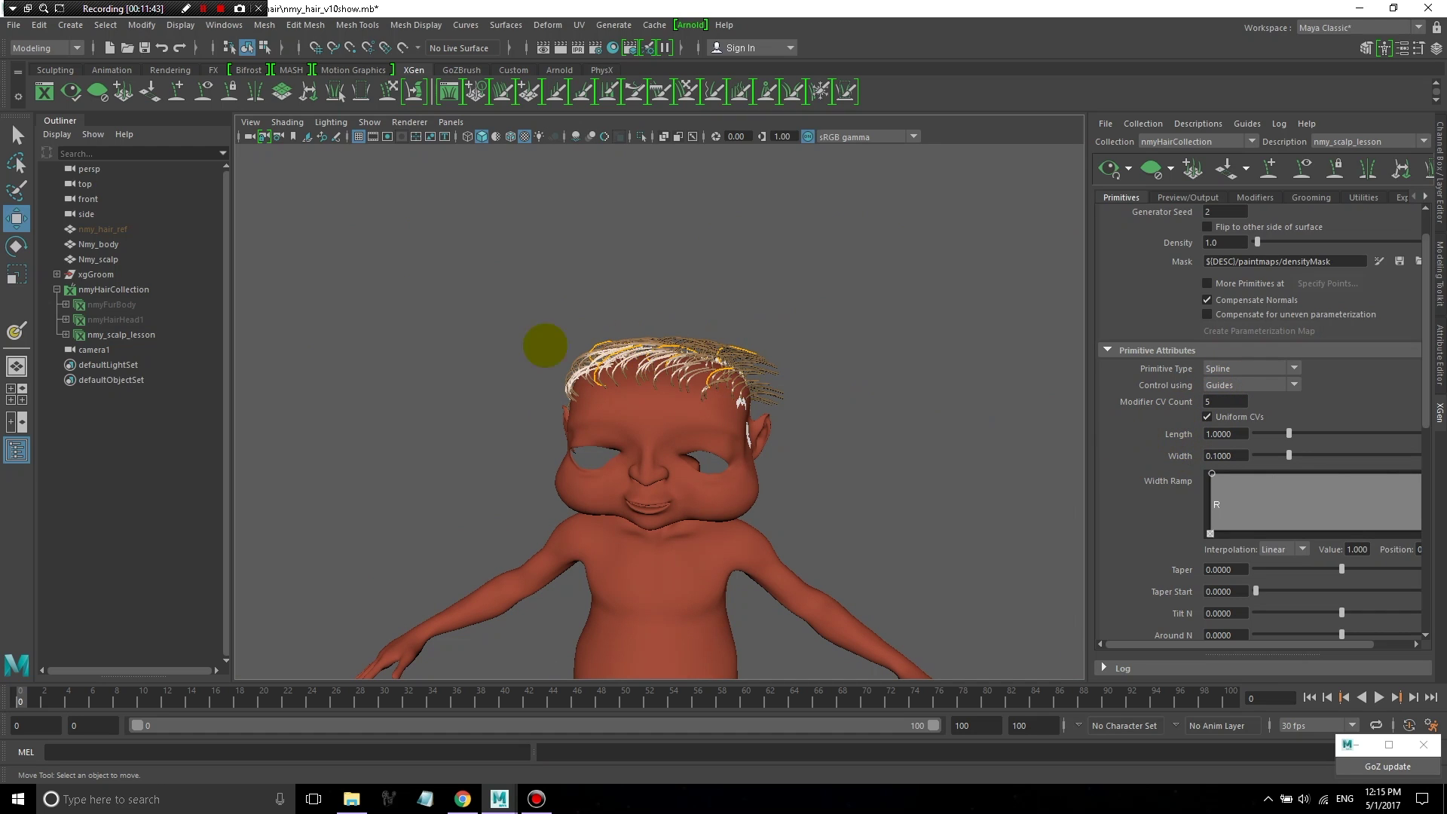
scroll(1156, 466, down, 3)
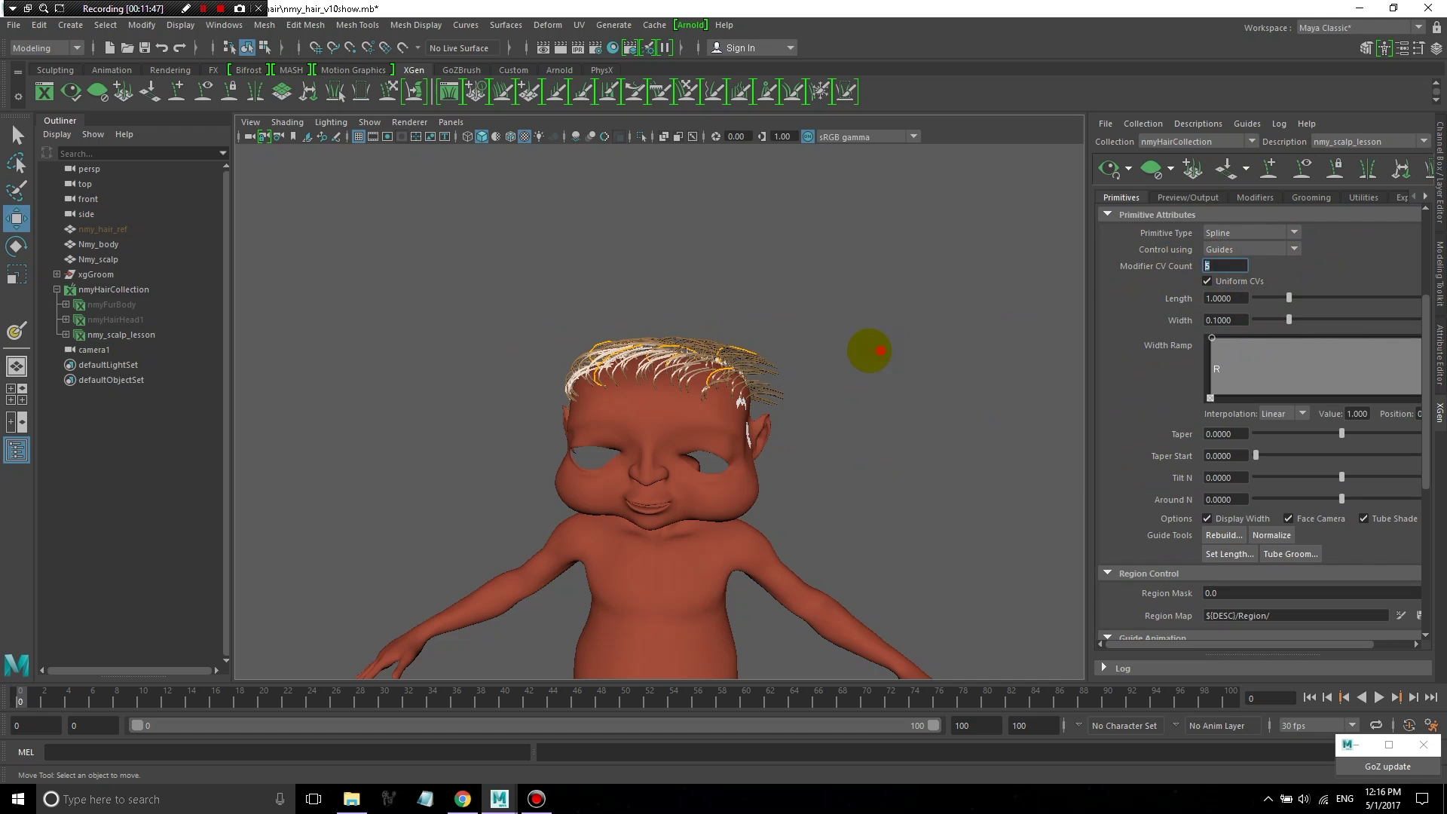
alt+drag(879, 346, 797, 369)
scroll(840, 233, up, 5)
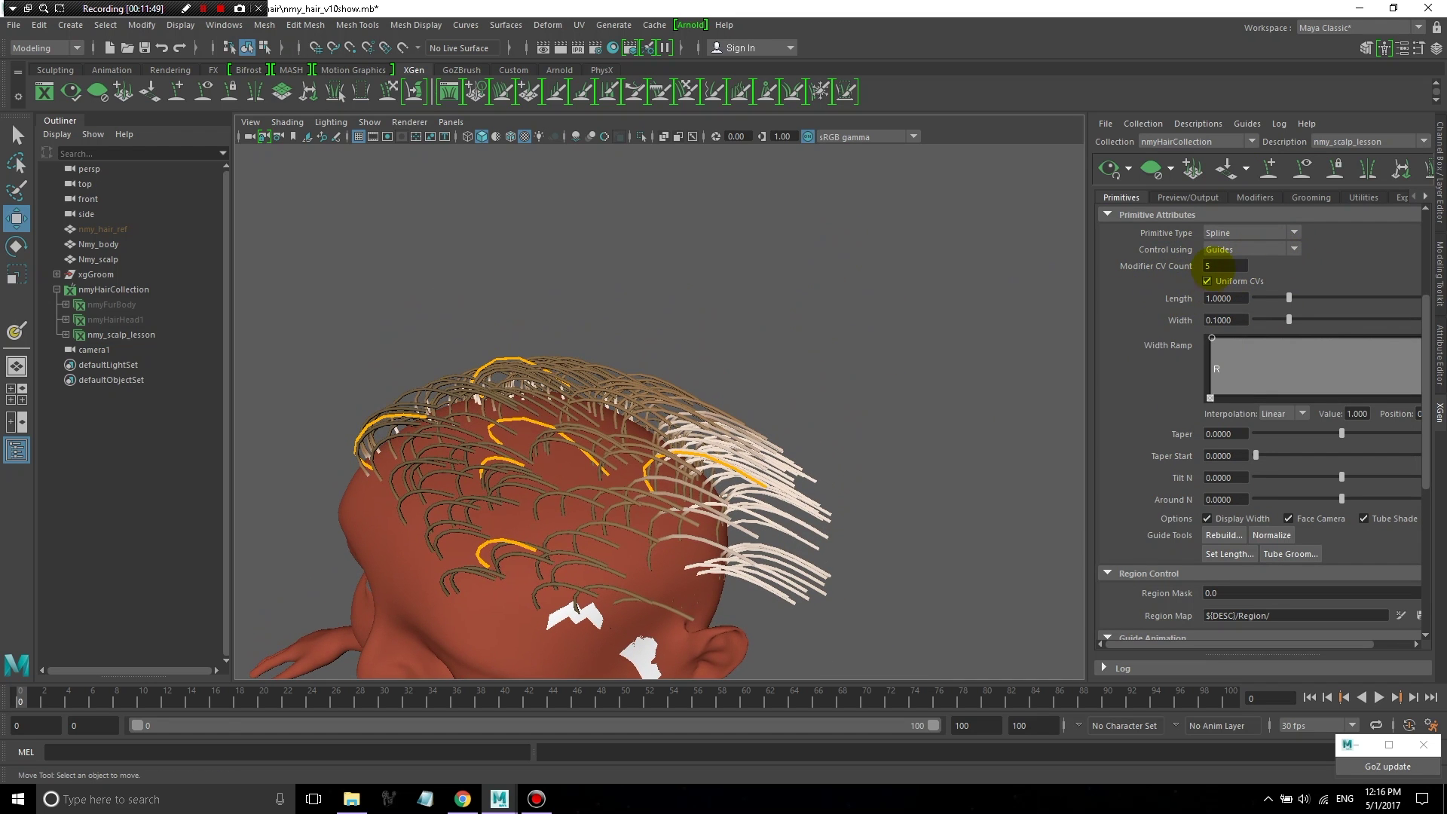
alt+drag(919, 302, 1176, 268)
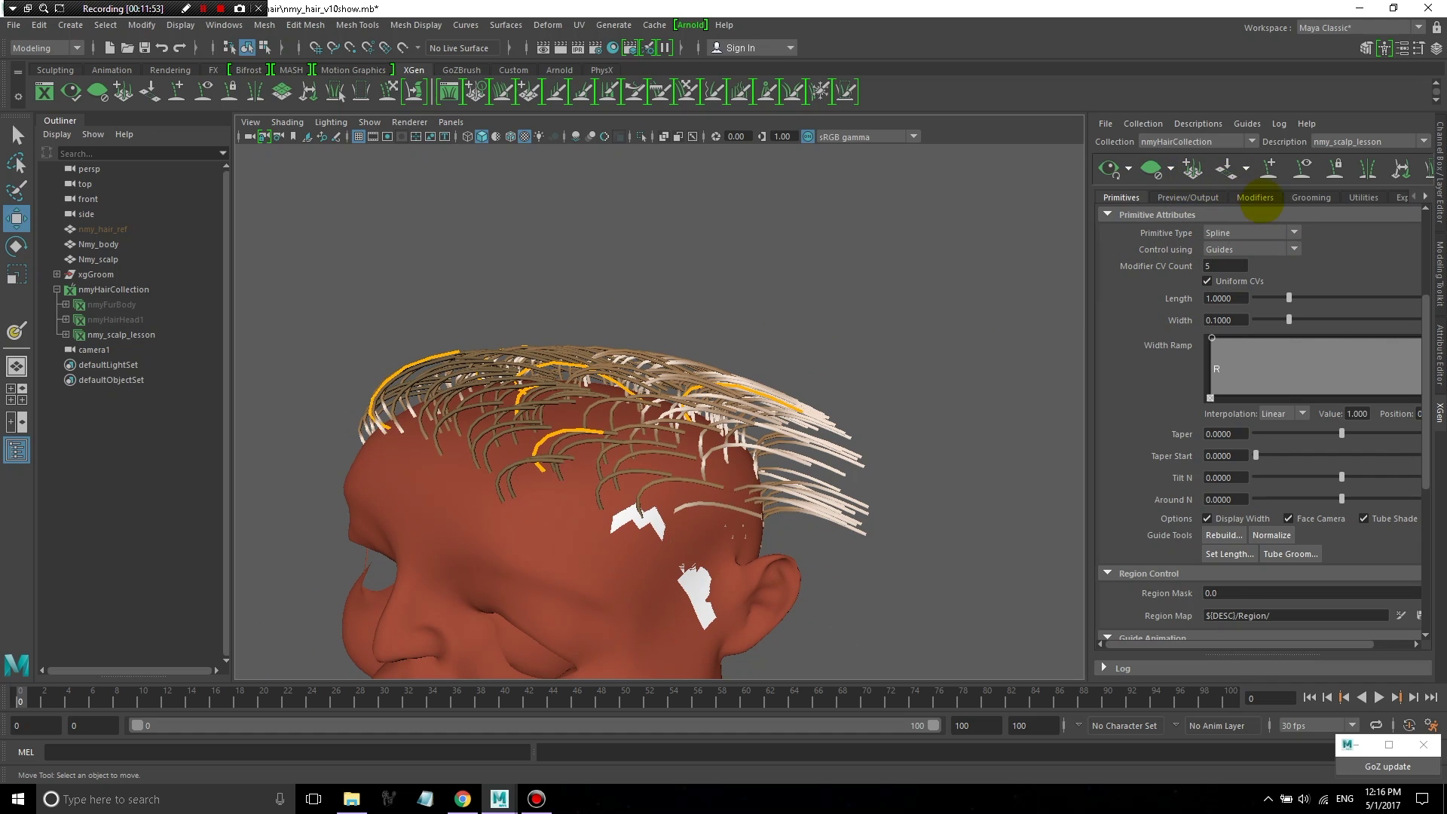
- Select a guide at the front hairline and inspect its control points in component mode, then return to object mode
click(1226, 265)
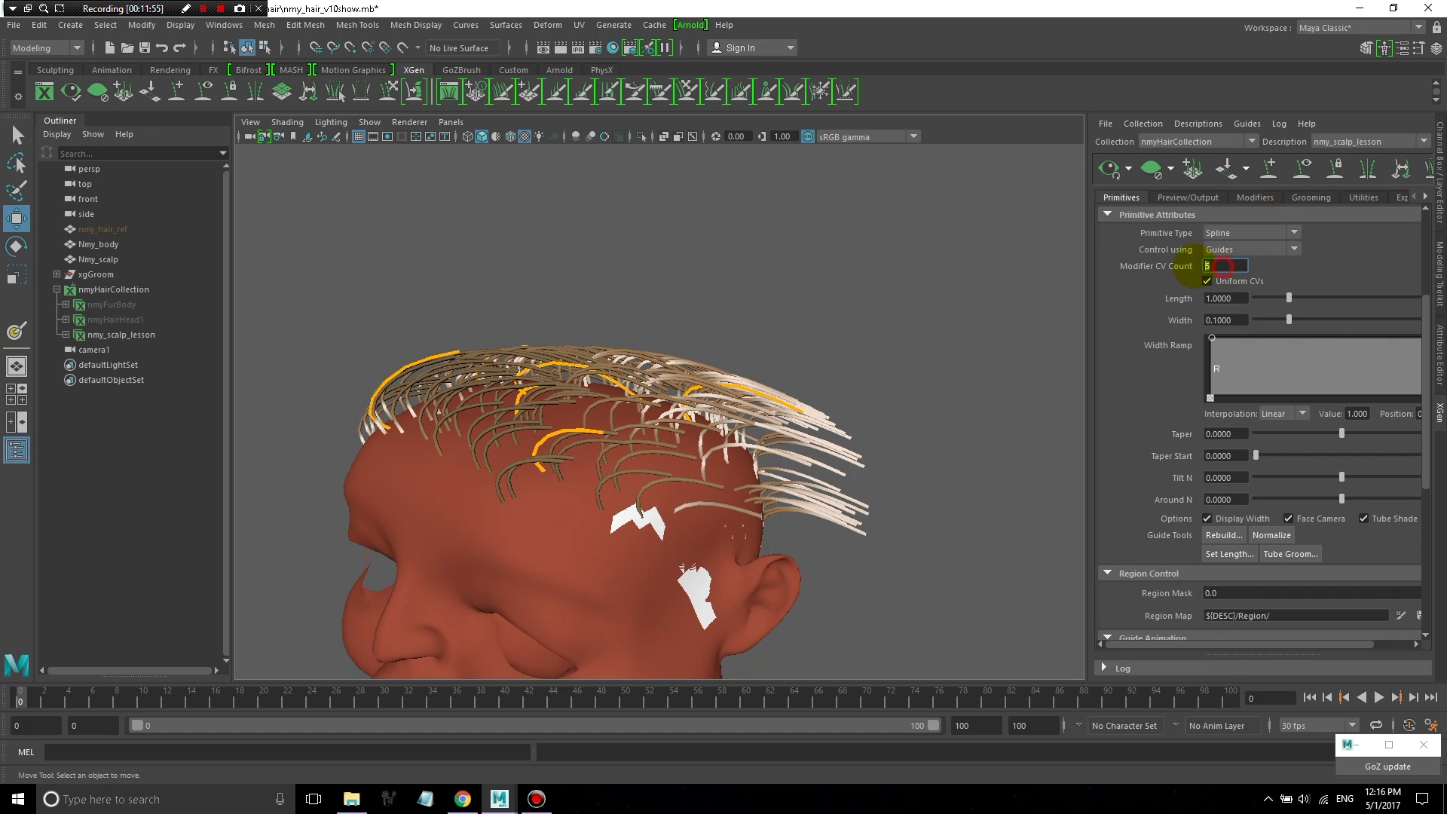
alt+drag(692, 353, 784, 341)
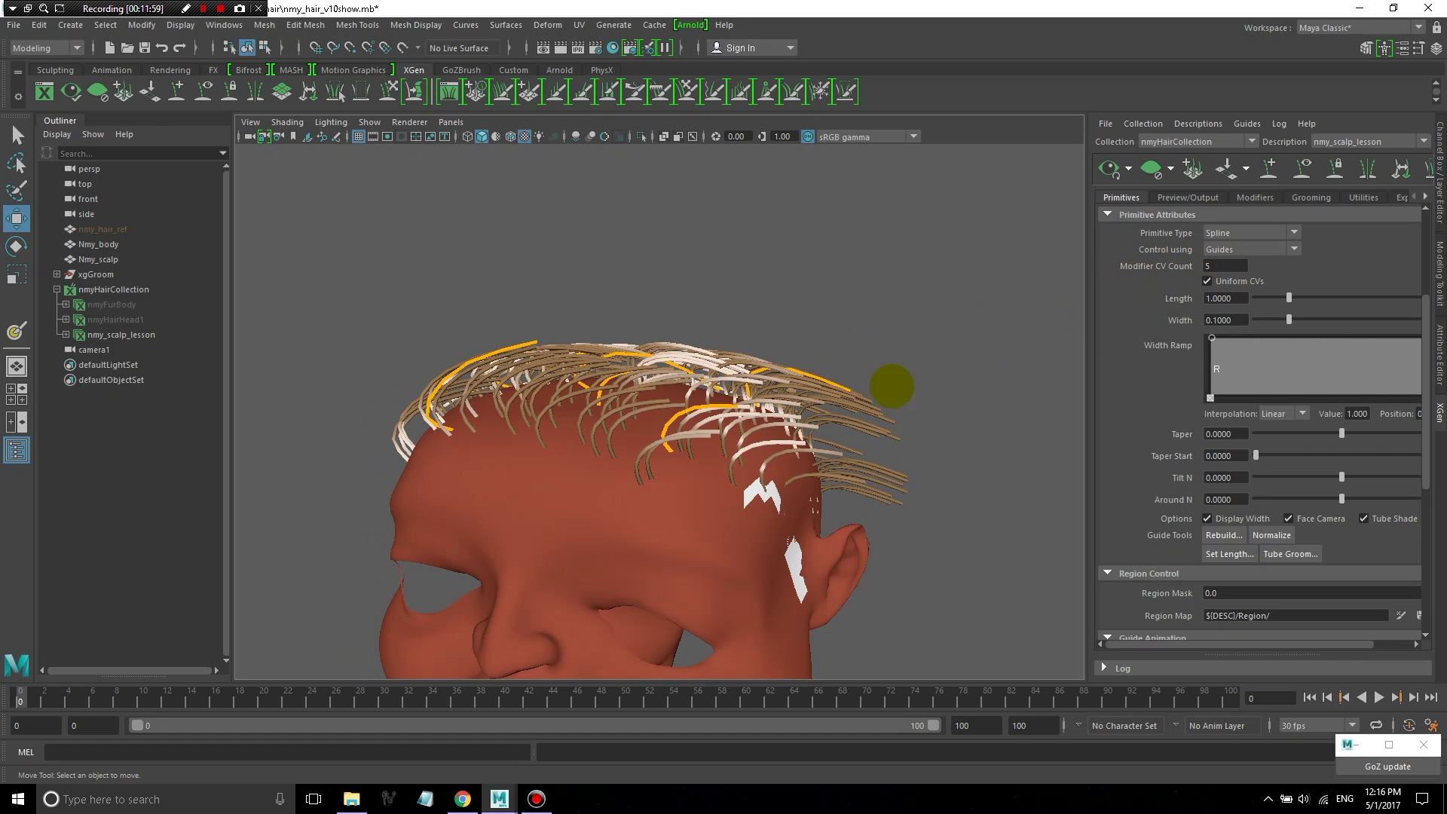
click(522, 343)
alt+drag(523, 332, 674, 349)
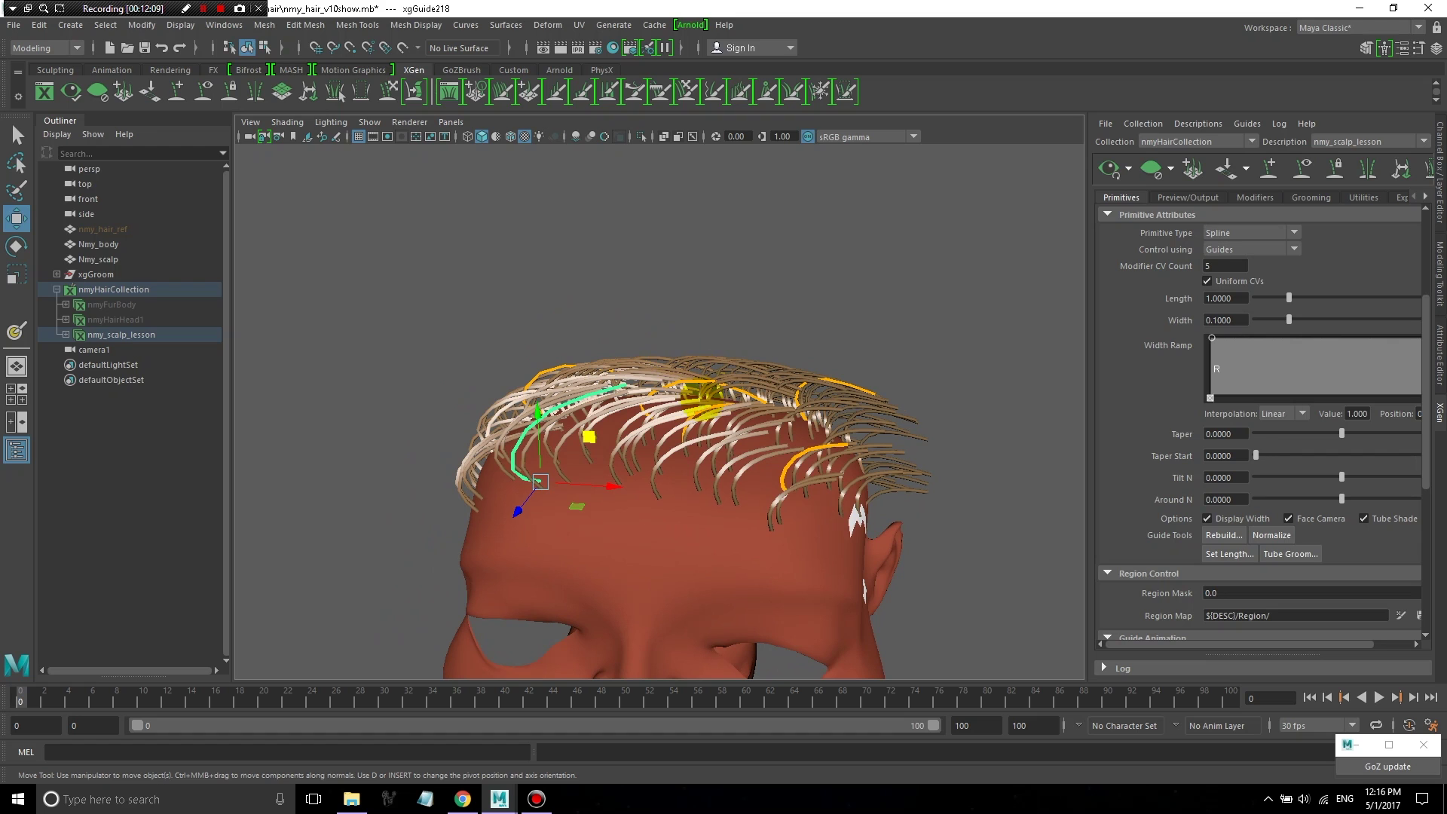
key(F8)
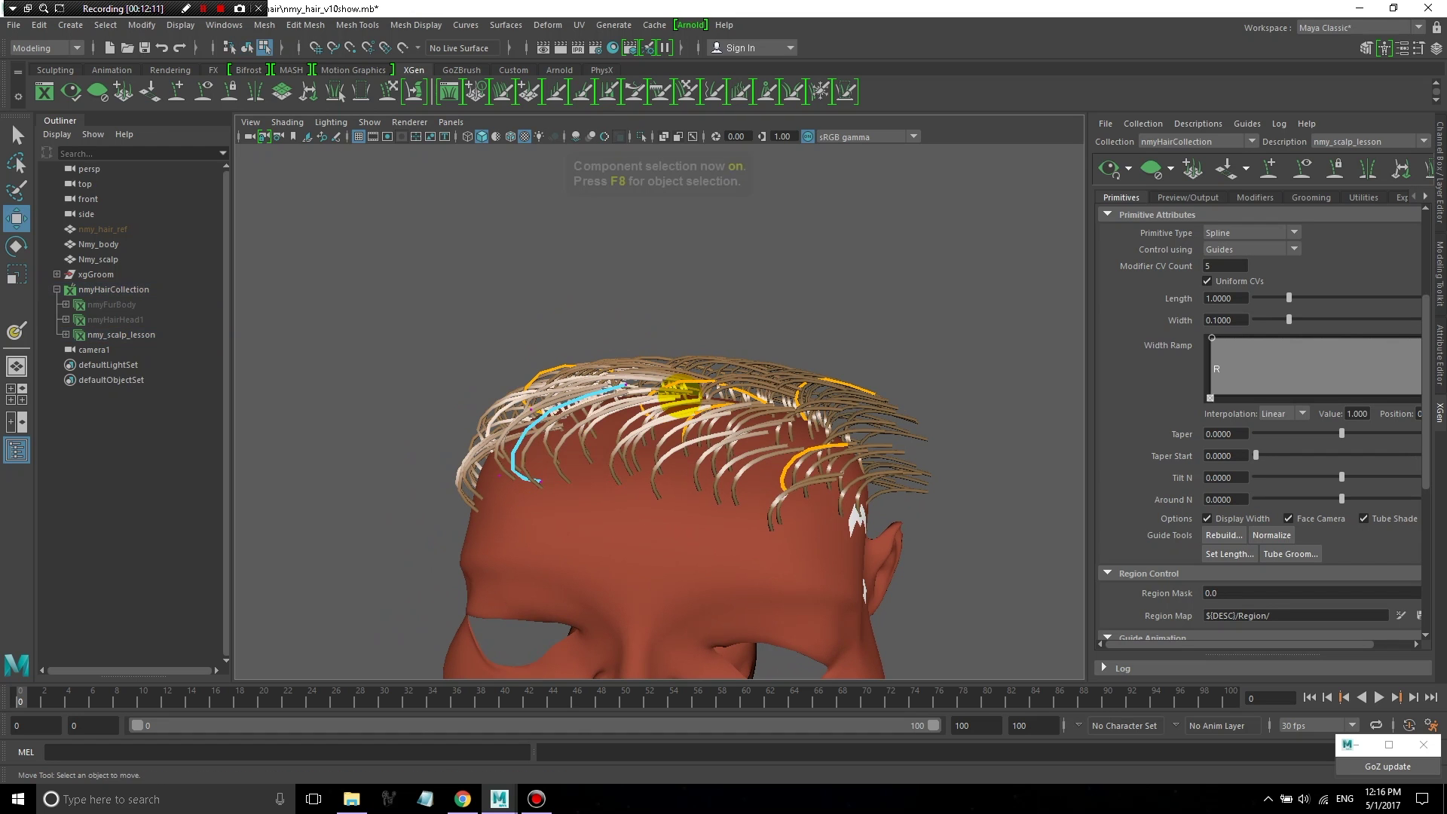
alt+drag(740, 468, 744, 473)
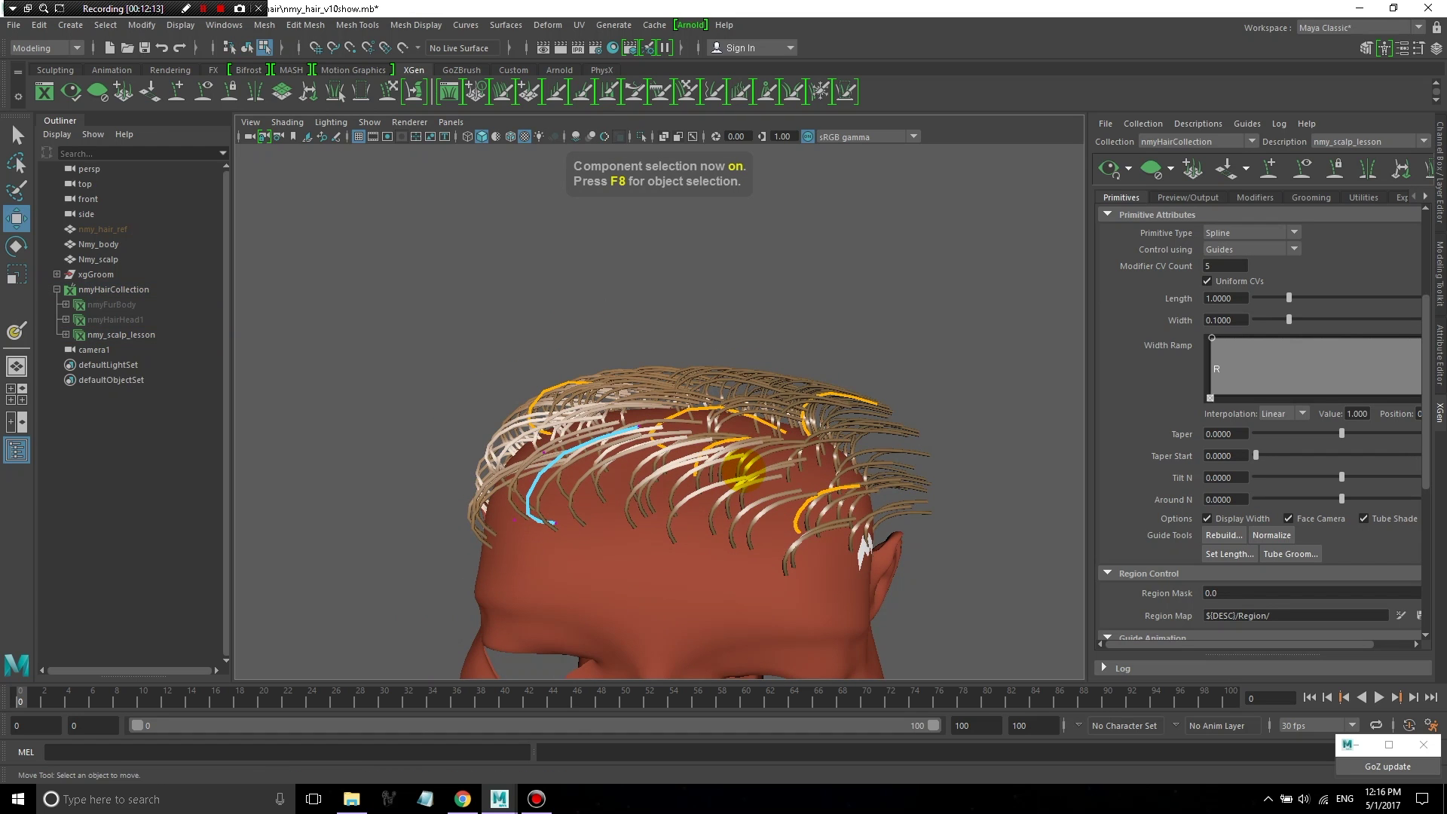
key(F8)
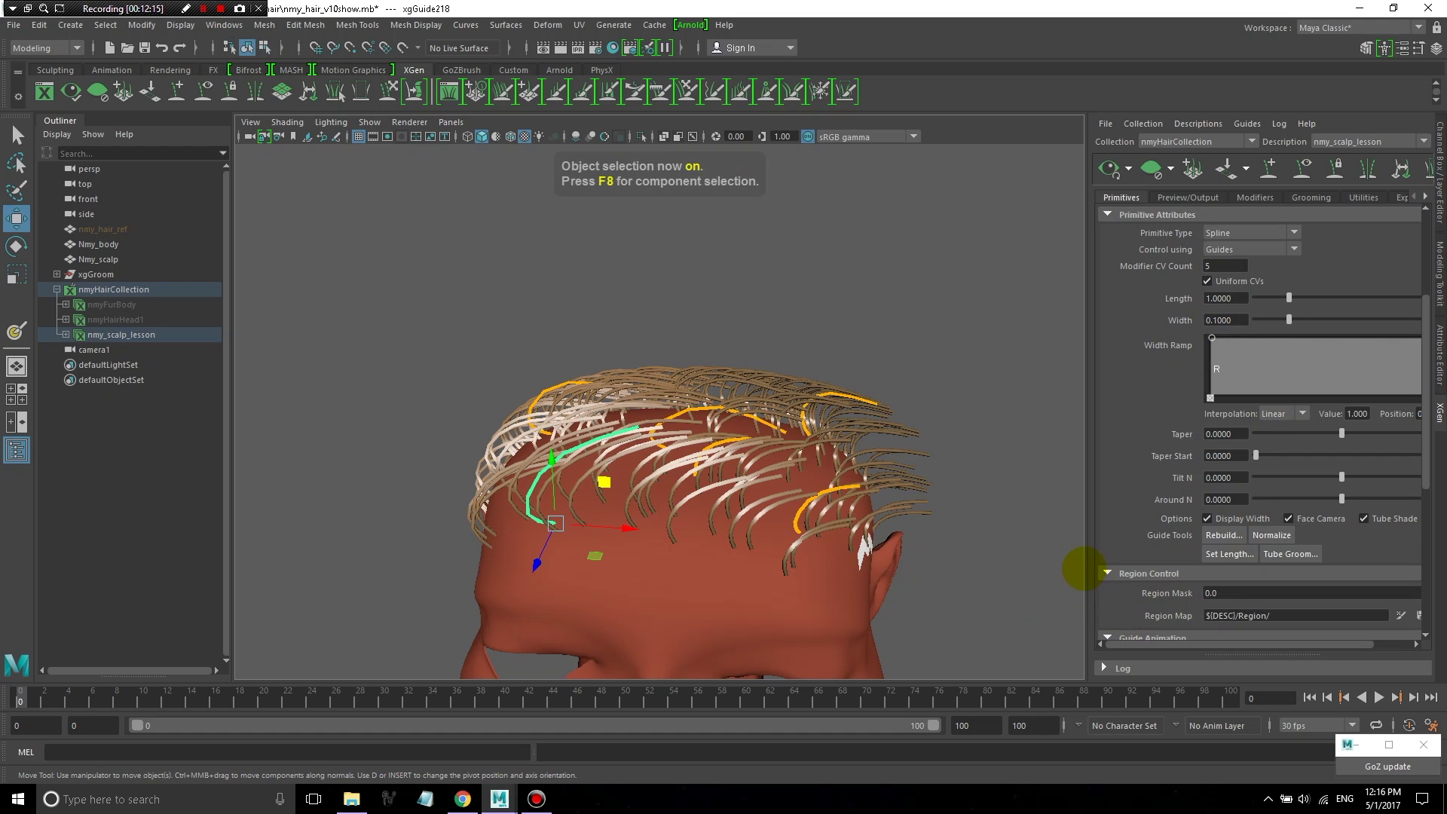
- Set the Modifier CV Count of the scalp hair splines to 15
double_click(1221, 265)
text(15)
key(Return)
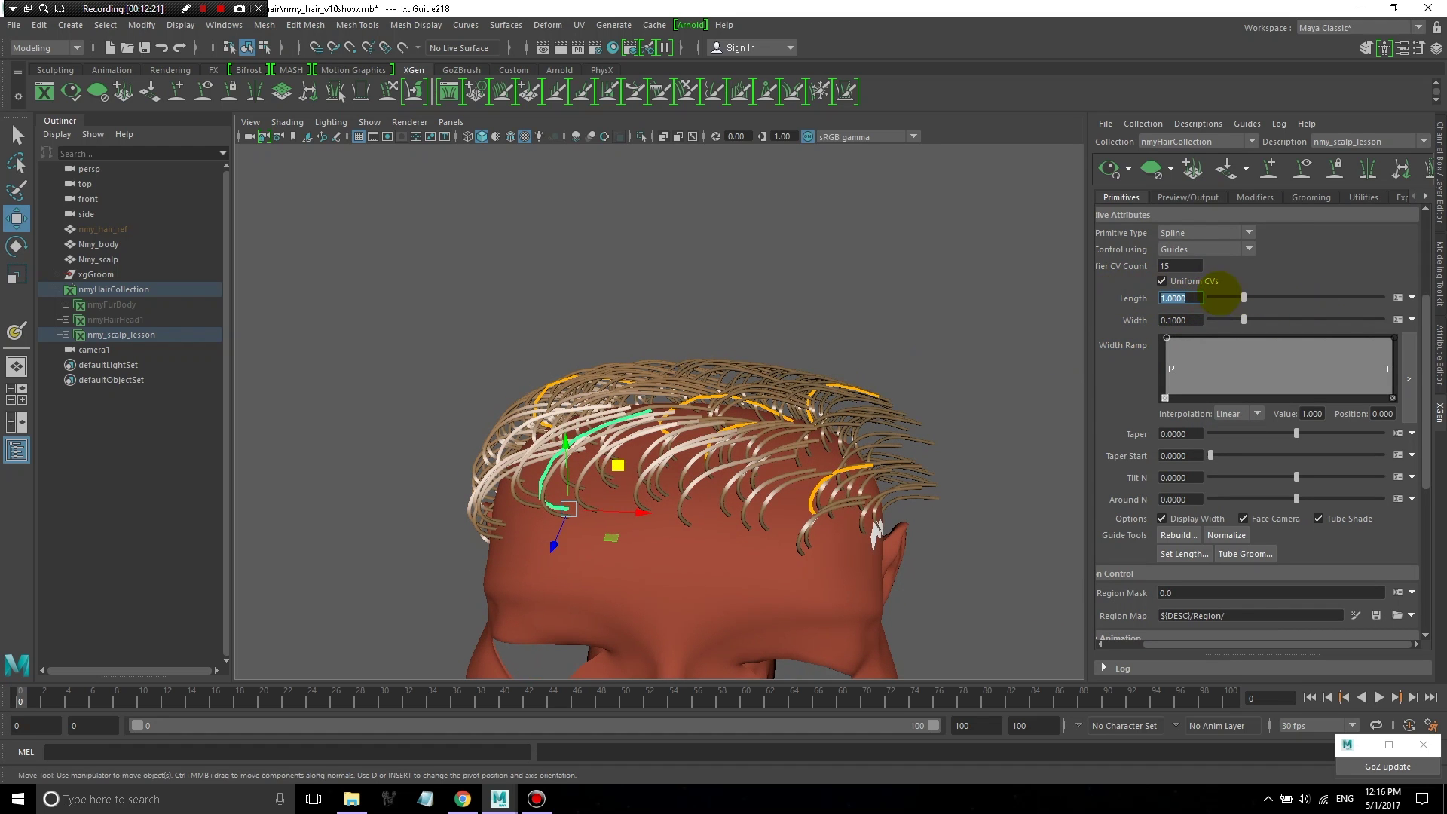
alt+drag(816, 291, 1020, 302)
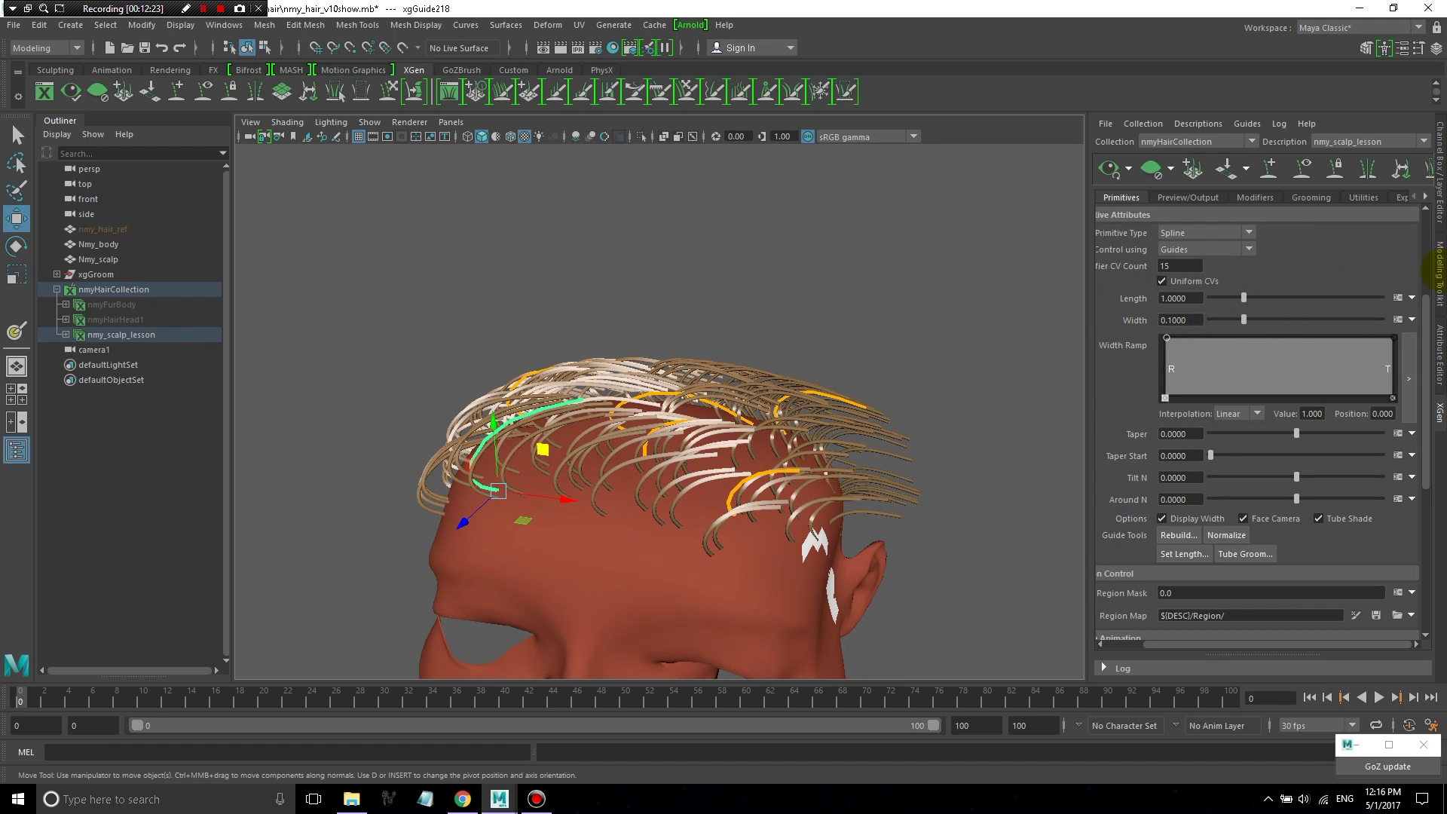
- Try a Length of 0.5 for the spline hair and compare the hairs with the guides from several angles
click(1412, 297)
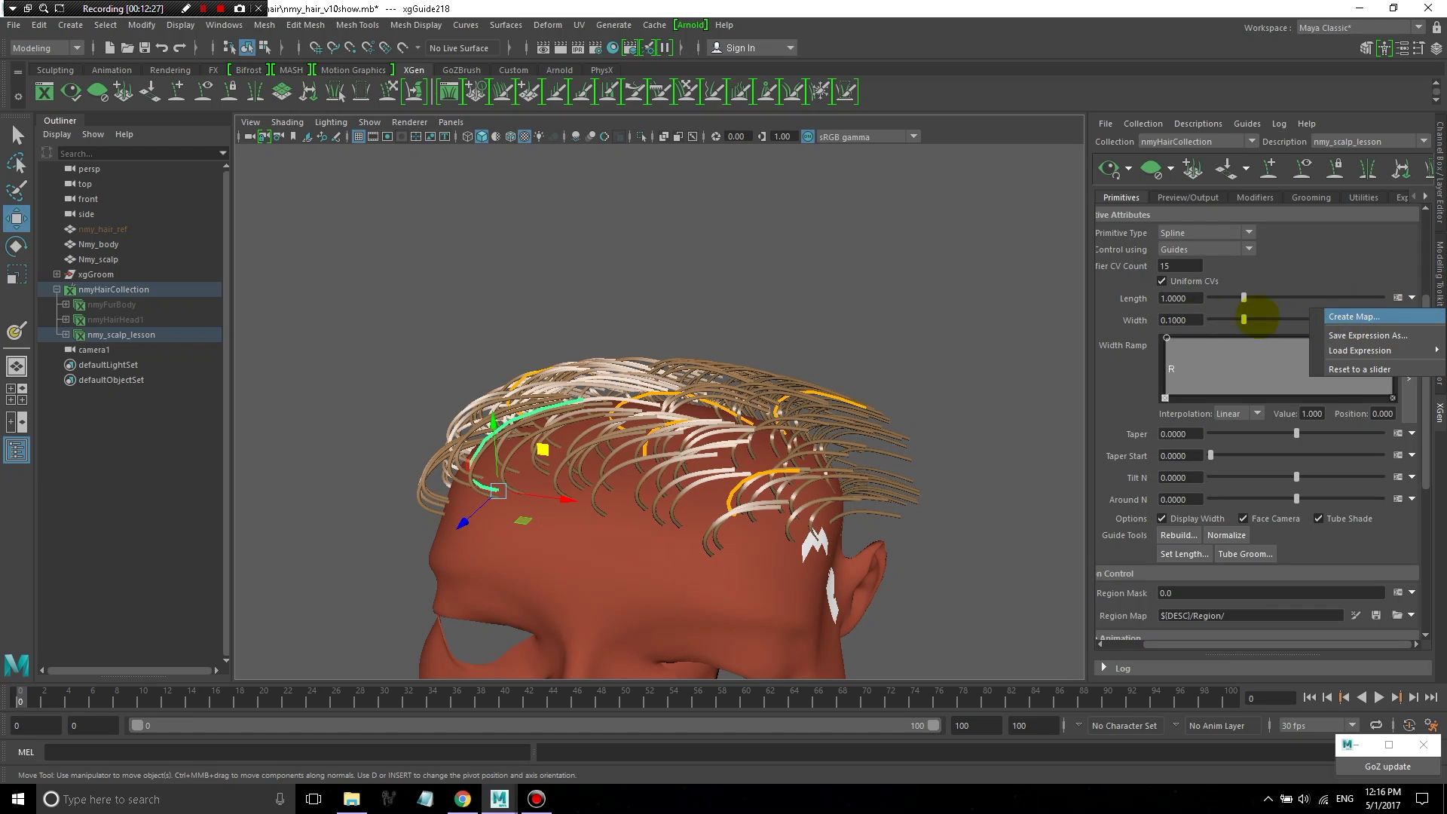
click(1197, 297)
double_click(1197, 298)
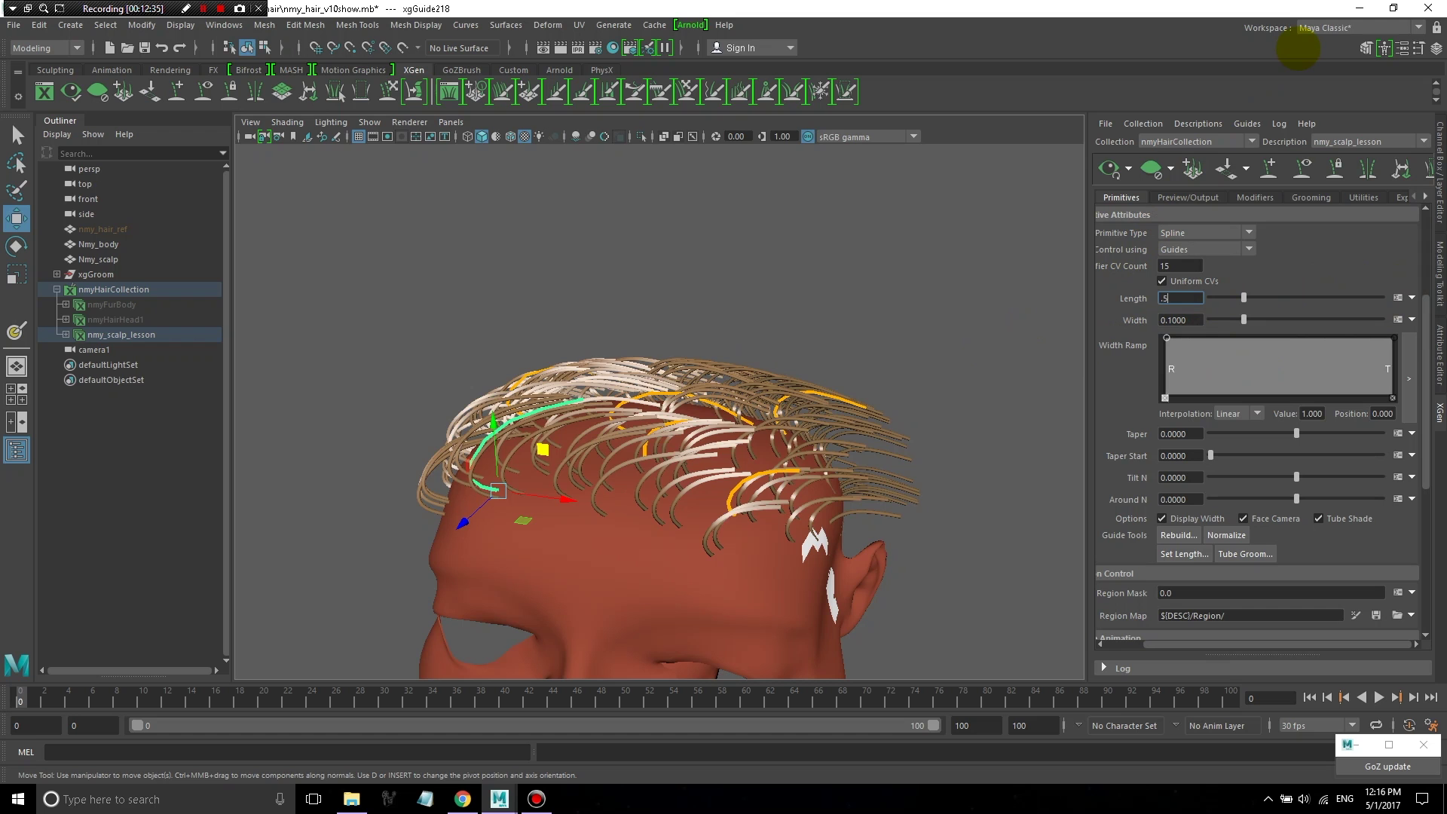
text(0.5)
key(Return)
alt+drag(907, 437, 950, 439)
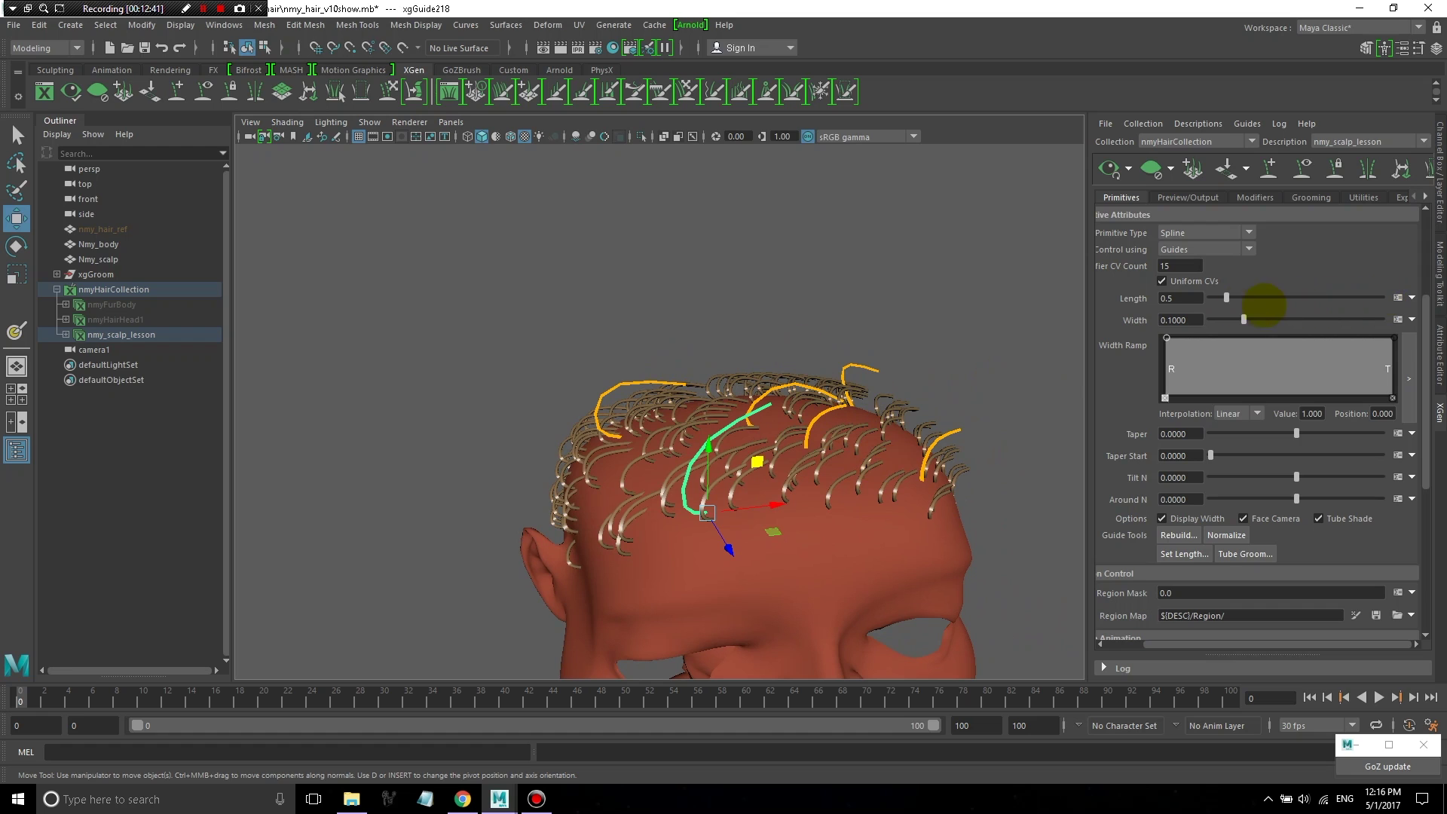
mouse_move(924, 334)
alt+mouse_down()
mouse_move(883, 329)
mouse_move(935, 324)
alt+mouse_up()
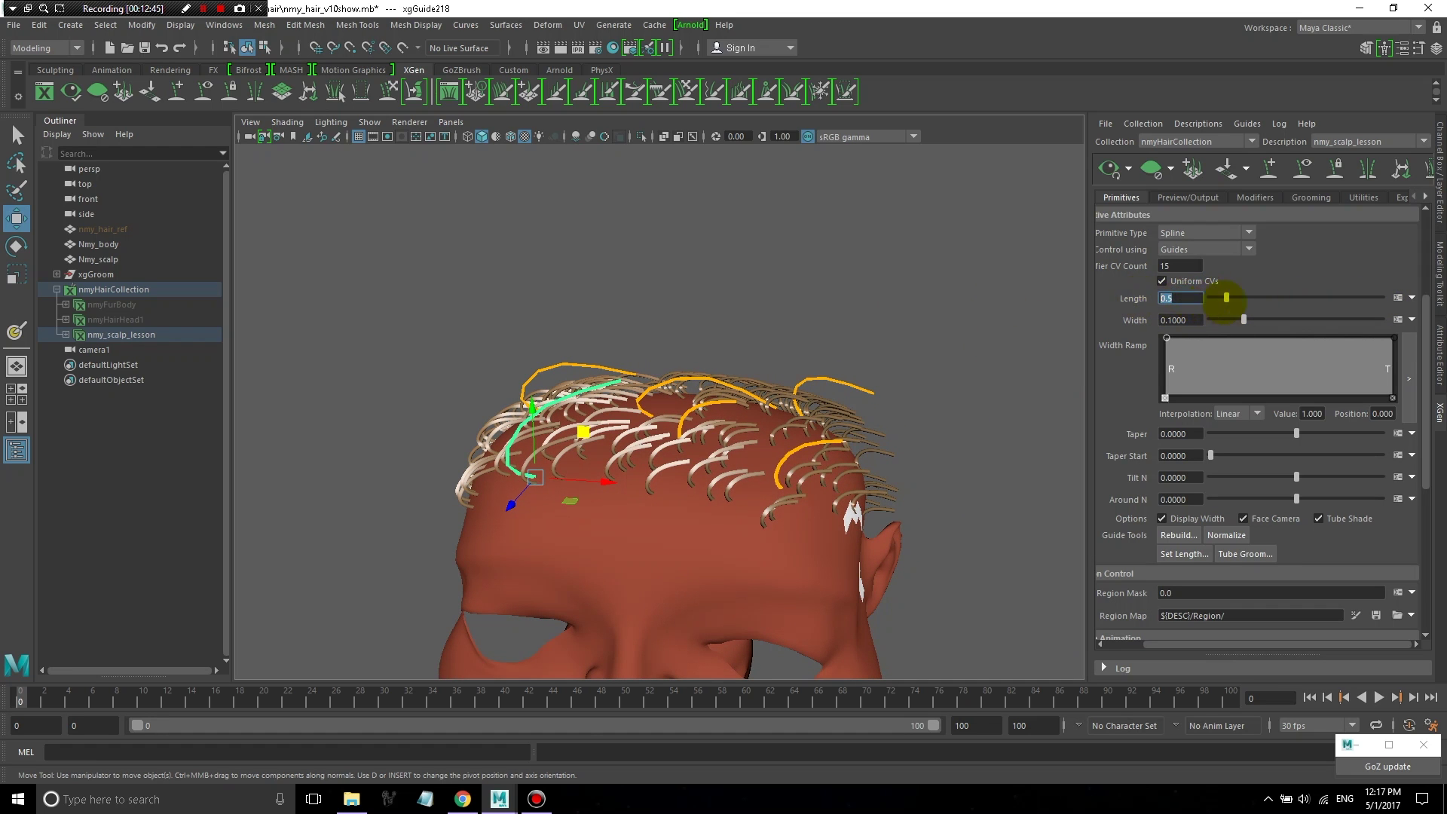
double_click(1183, 297)
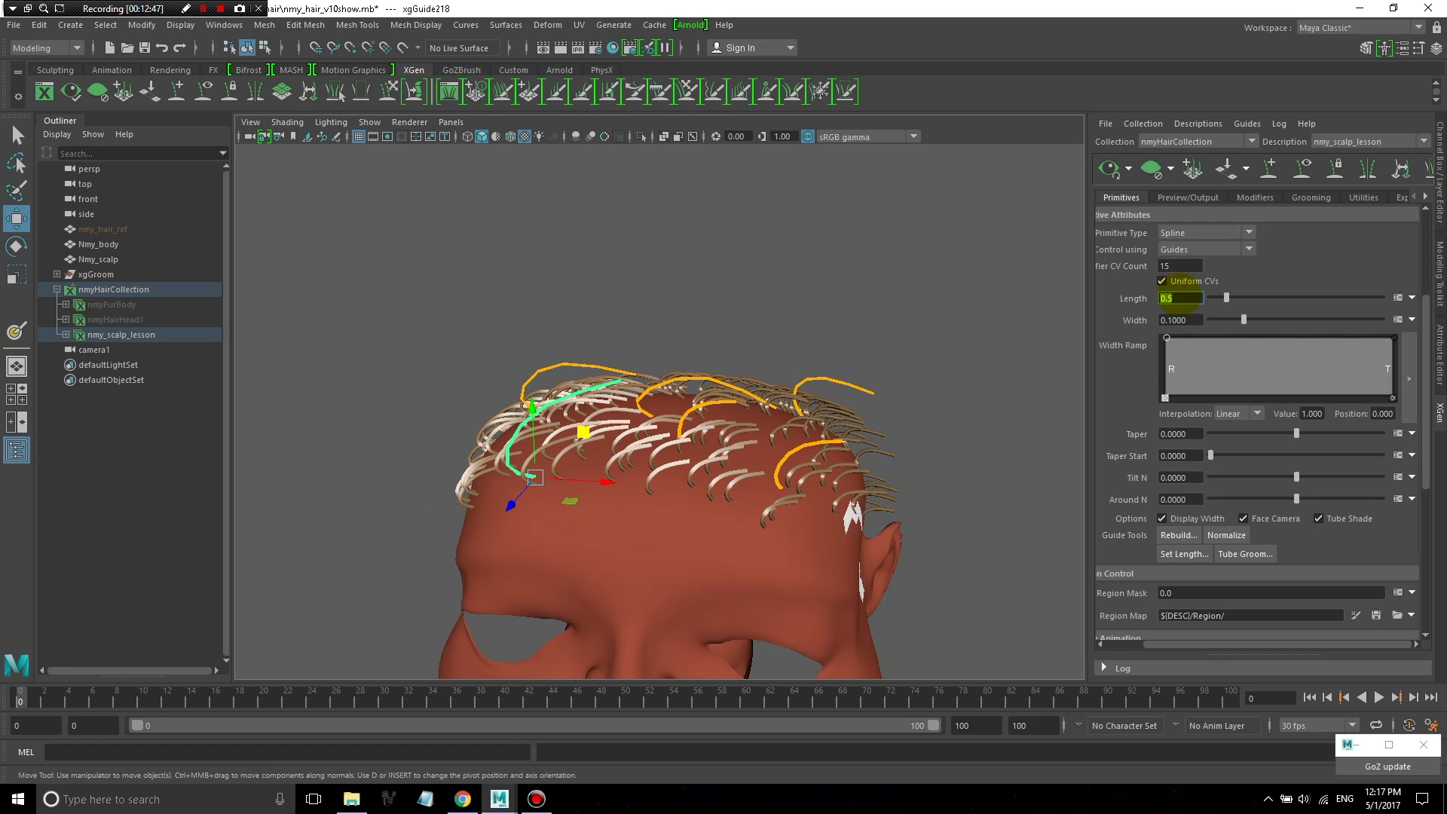
alt+drag(518, 447, 742, 353)
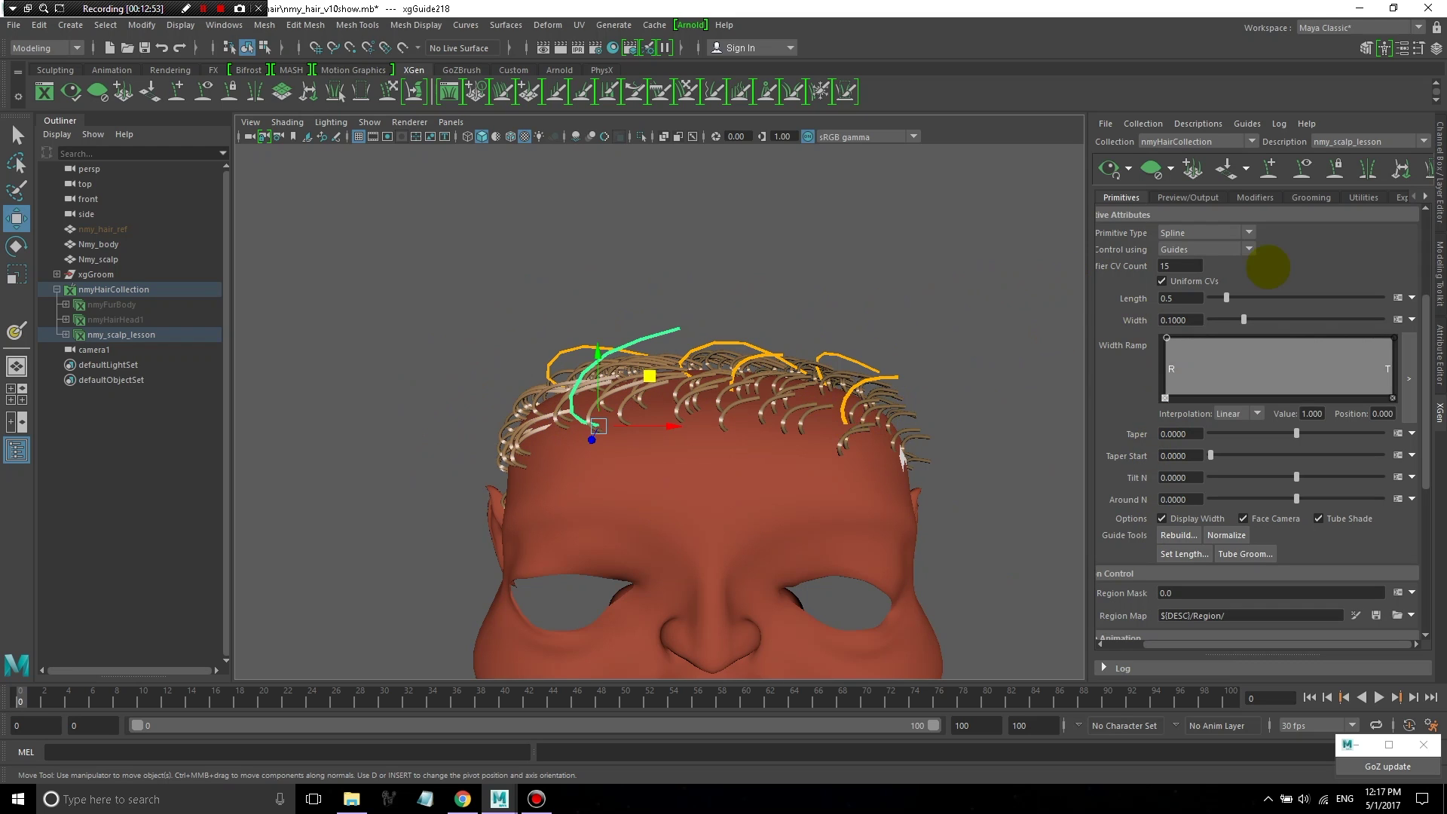
- Set the hair Length back to 1 and check the full head from a distance
double_click(1168, 297)
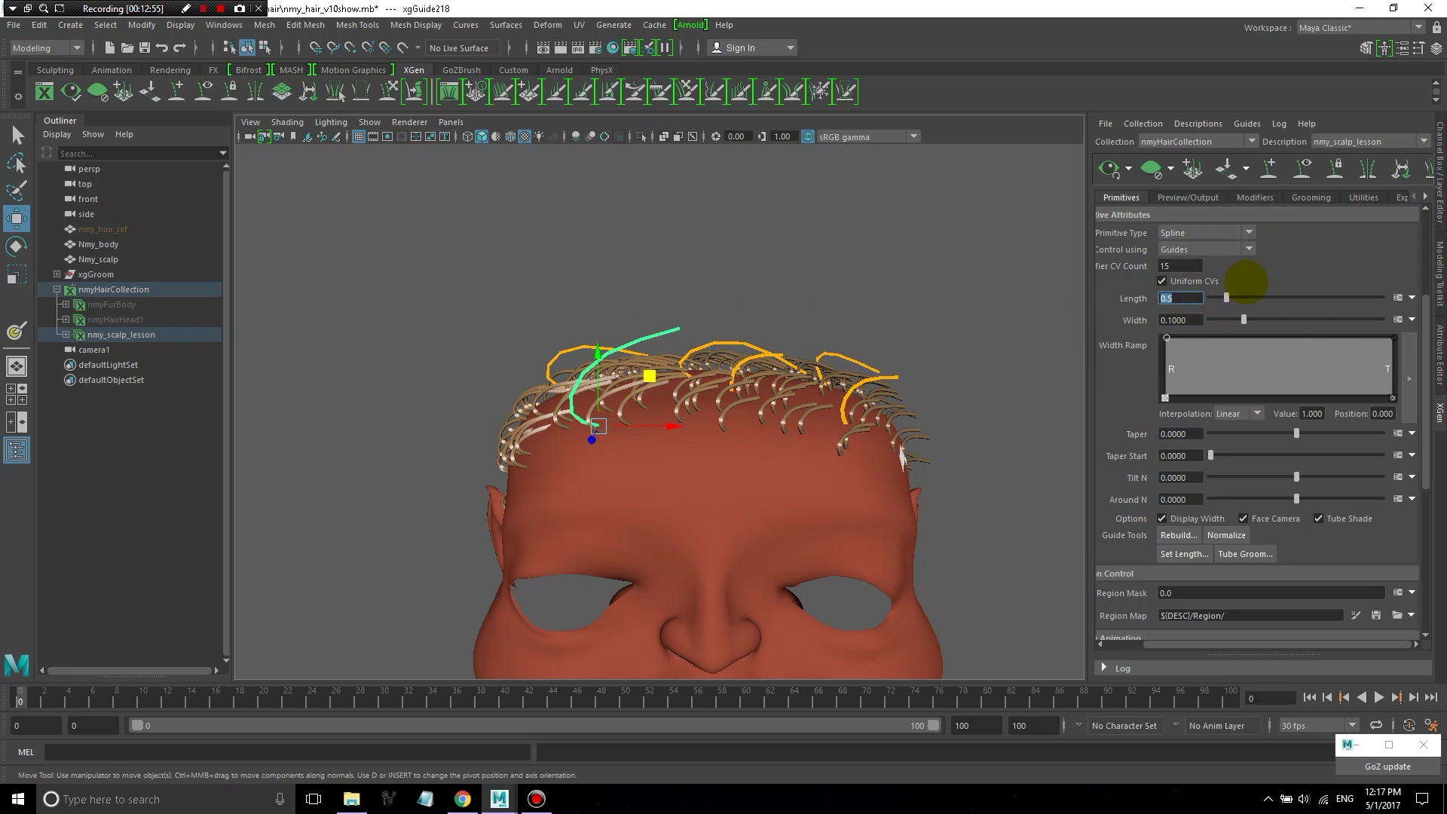
text(1)
key(Return)
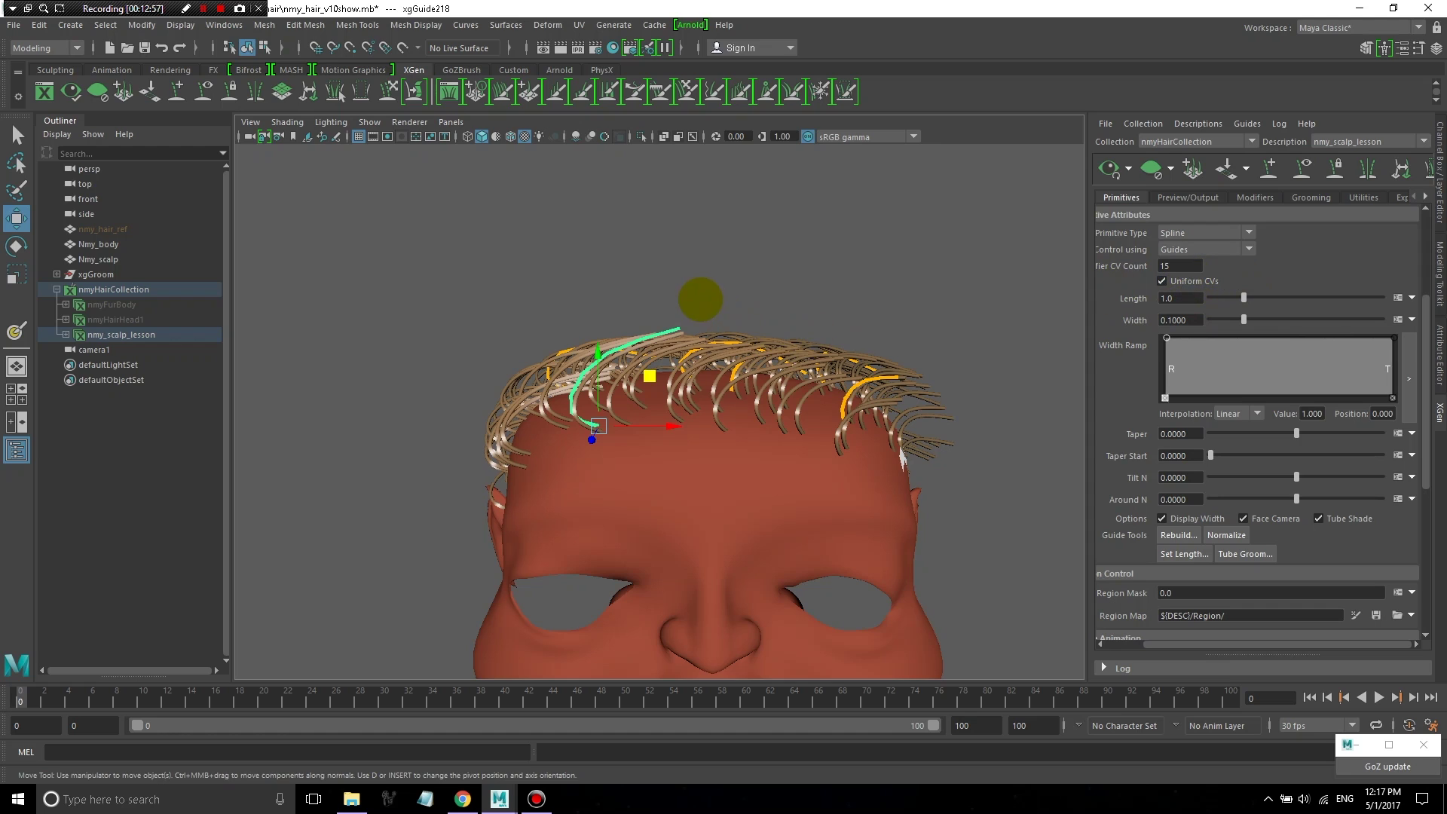
alt+right_drag(698, 301, 815, 357)
alt+drag(821, 355, 791, 367)
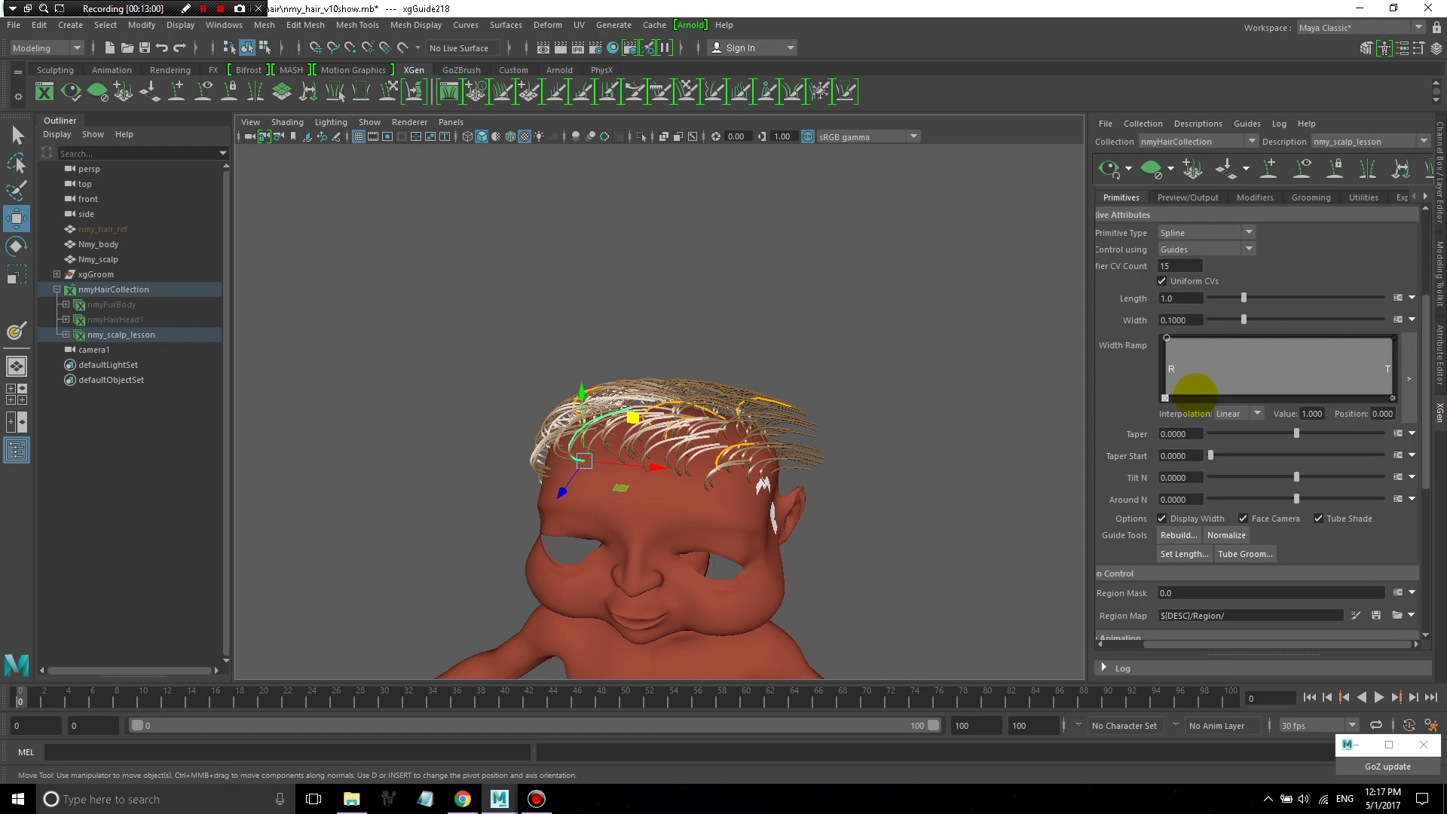
- Lower the tip of the Width Ramp and add a Smooth point at position 0.709 with value 0.526 to taper the hairs
drag(1190, 320, 1146, 318)
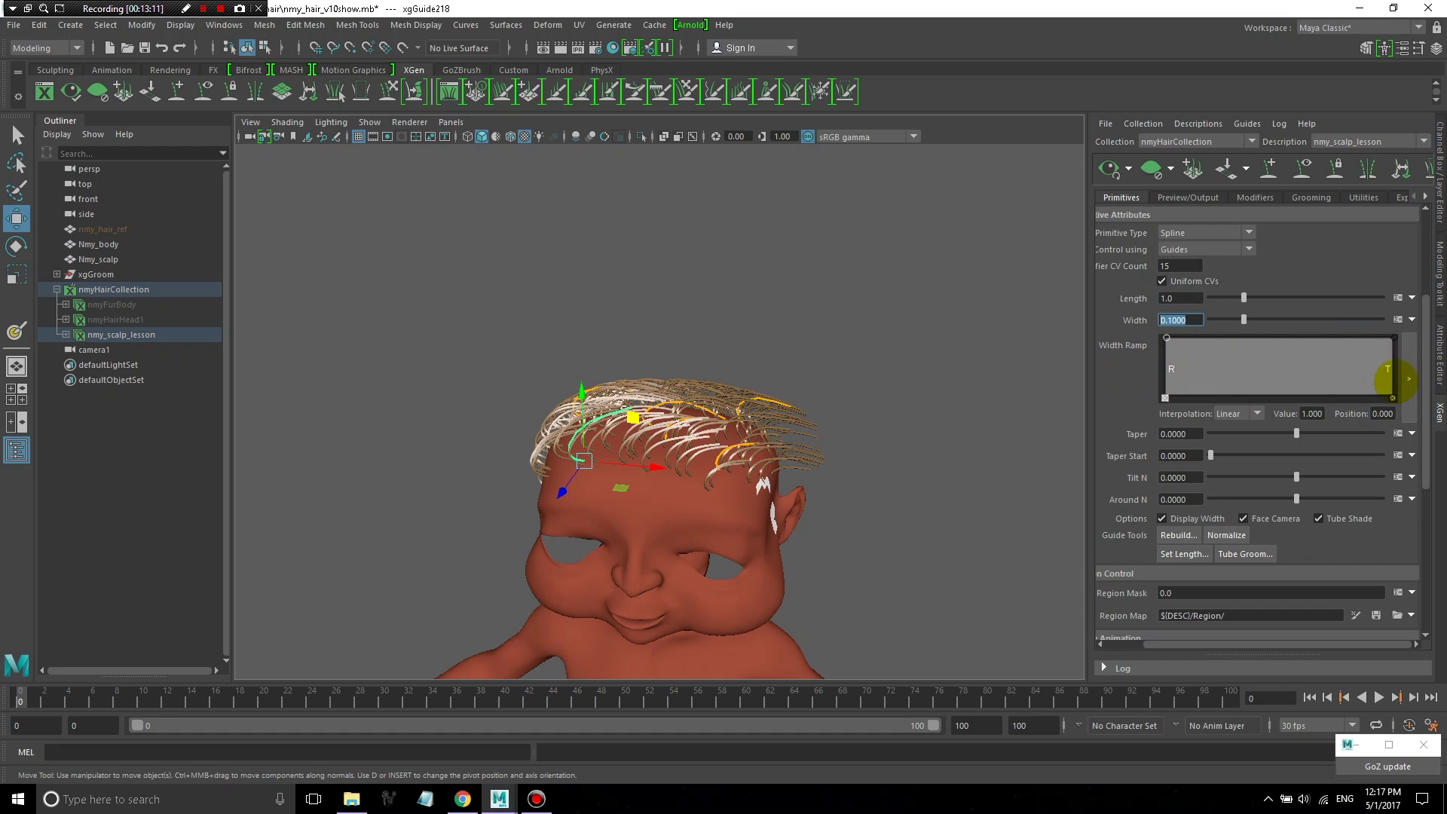
scroll(1393, 370, up, 1)
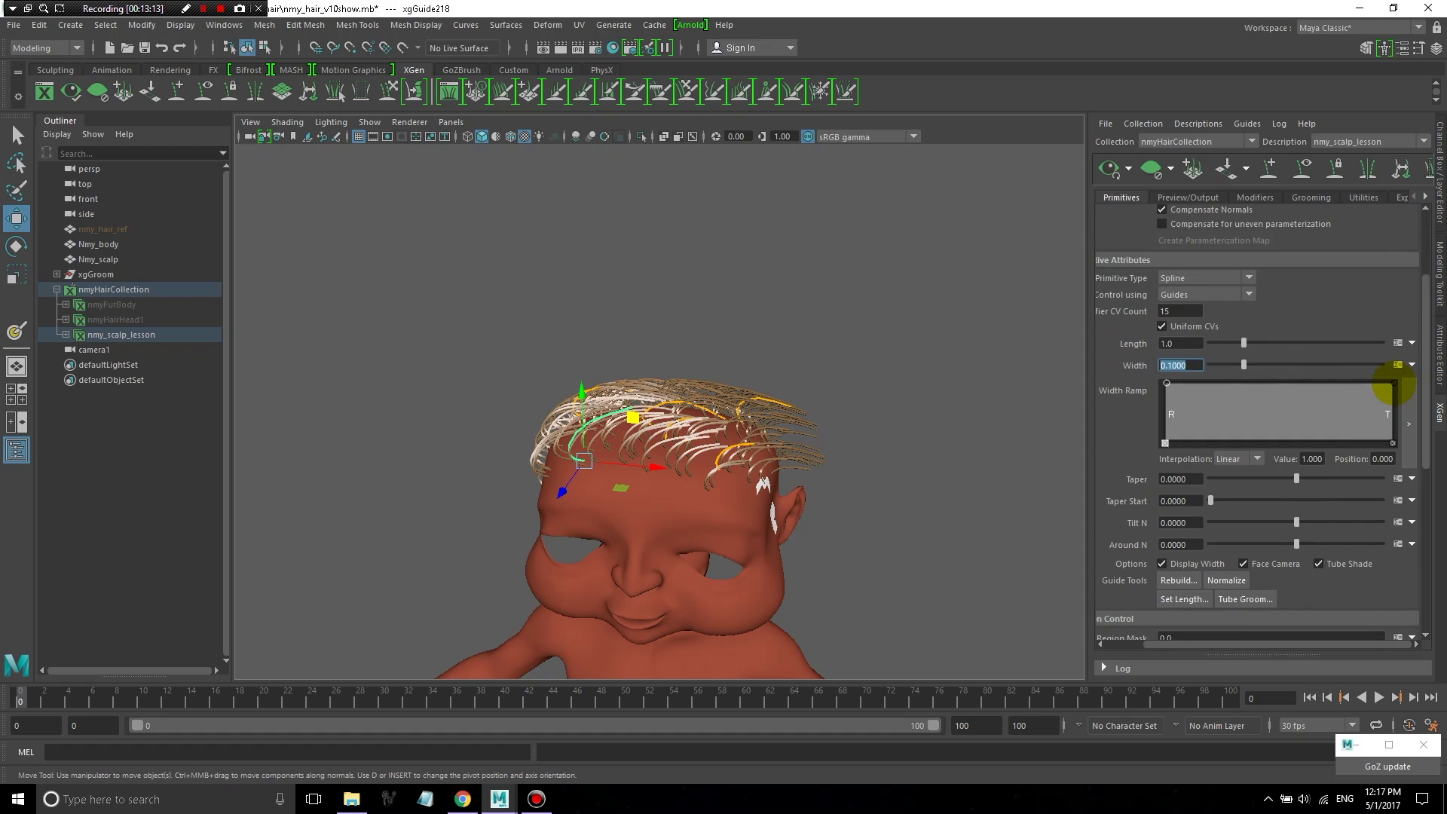
drag(1393, 383, 1394, 431)
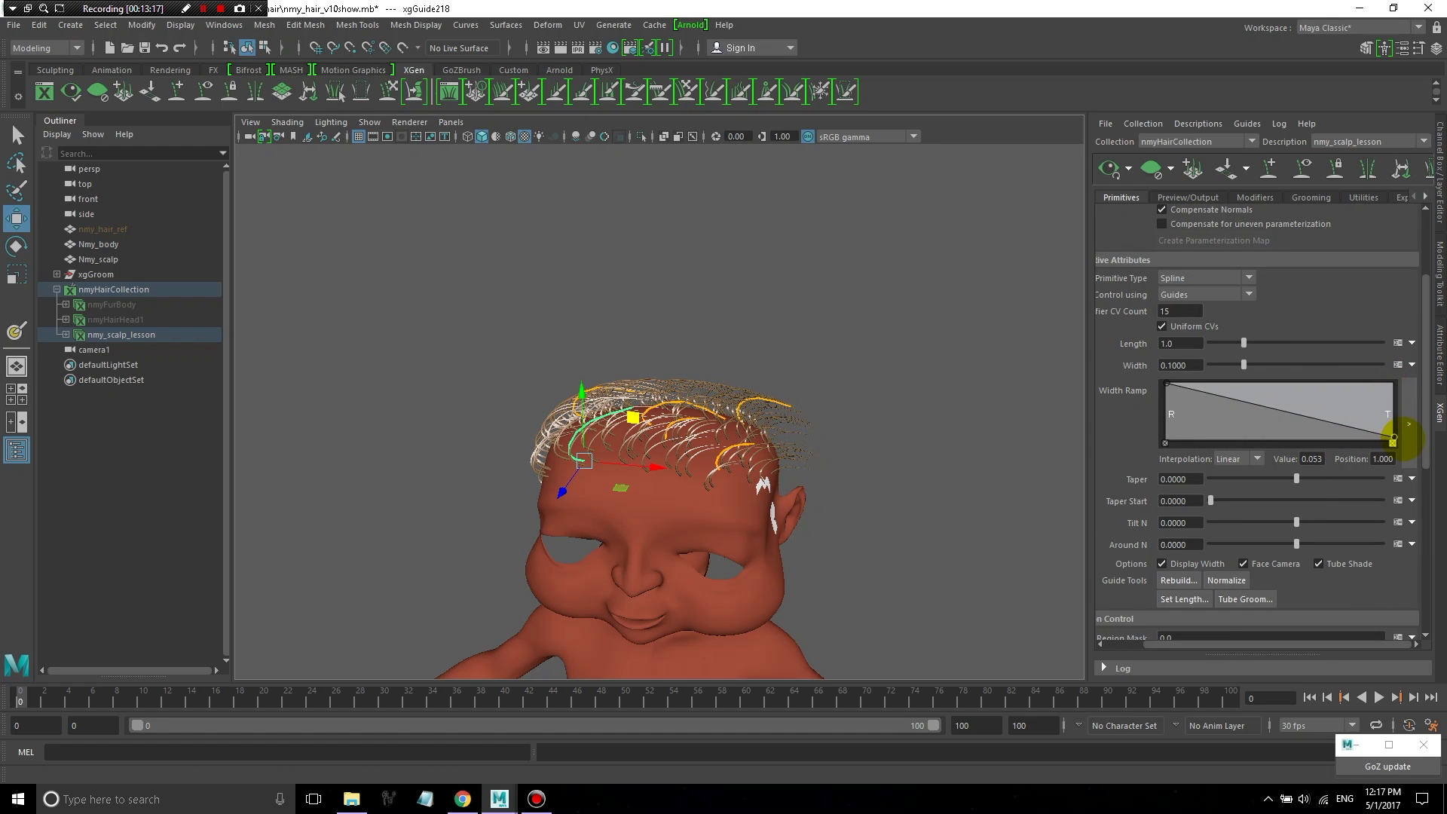
drag(1325, 423, 1328, 410)
click(1239, 462)
click(1233, 492)
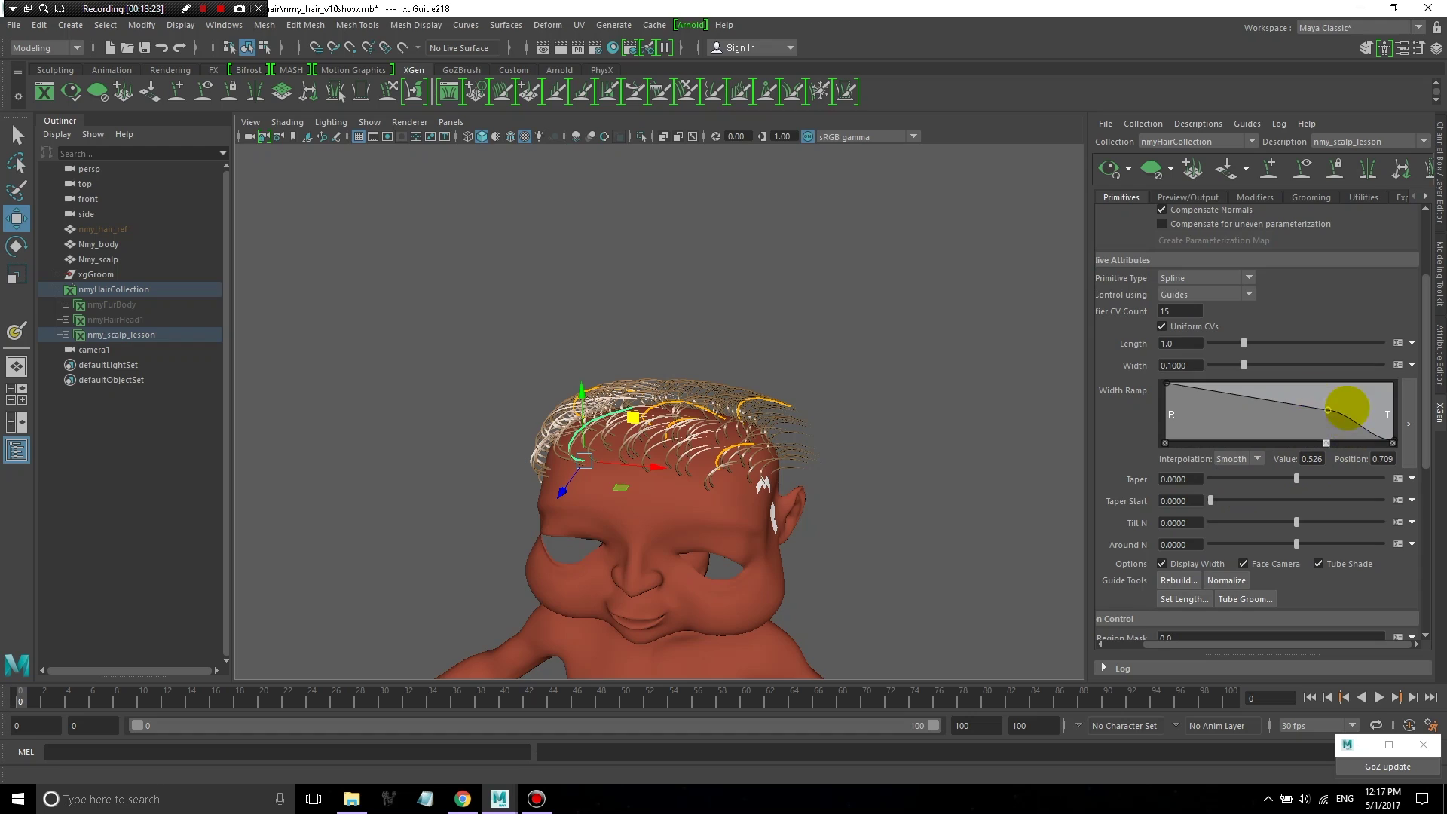
alt+drag(577, 329, 800, 363)
alt+right_drag(712, 397, 756, 446)
alt+drag(824, 472, 818, 476)
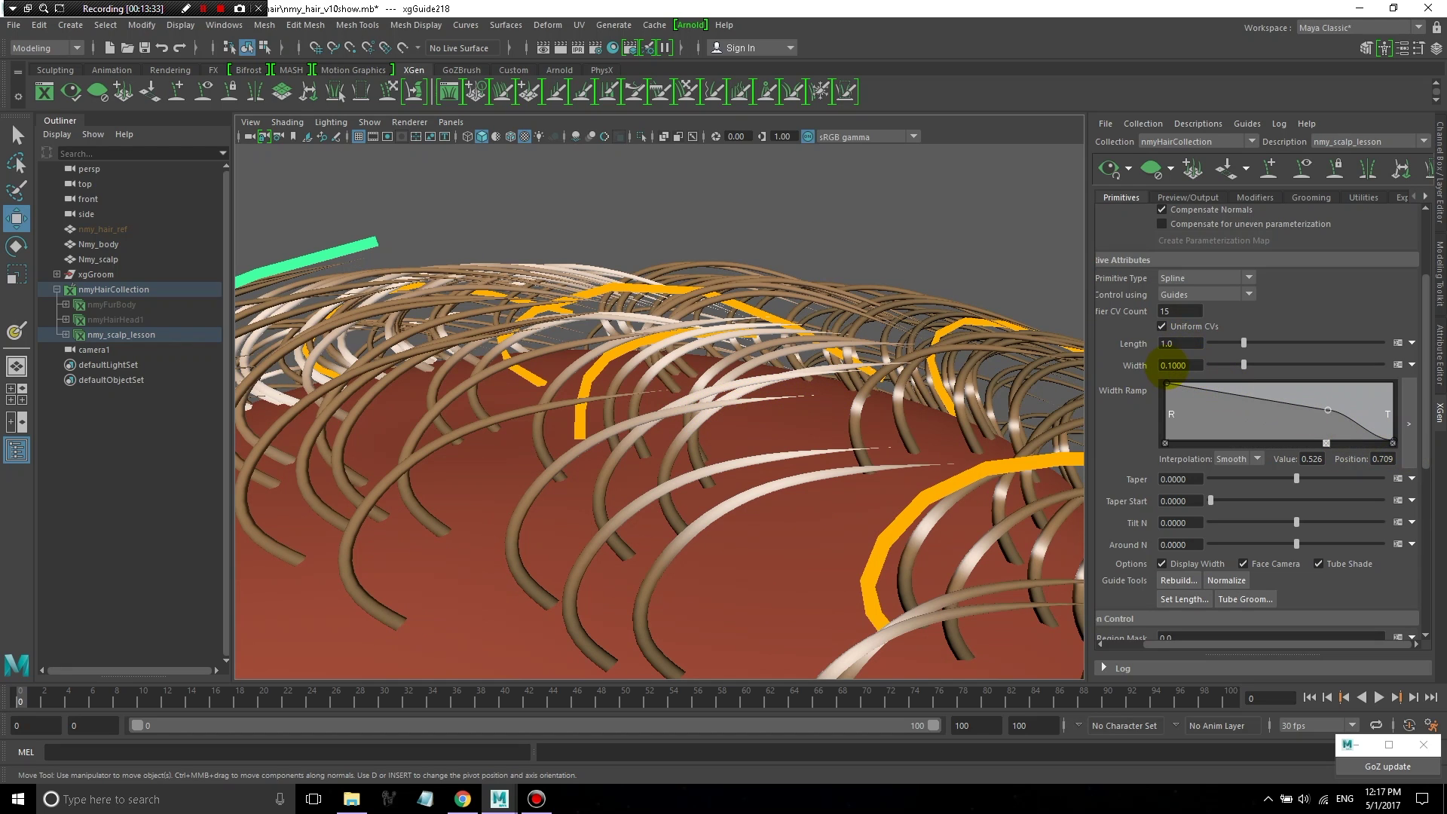
- Set the hair Width to 0.05 and check the thinner strands around the head
double_click(1170, 365)
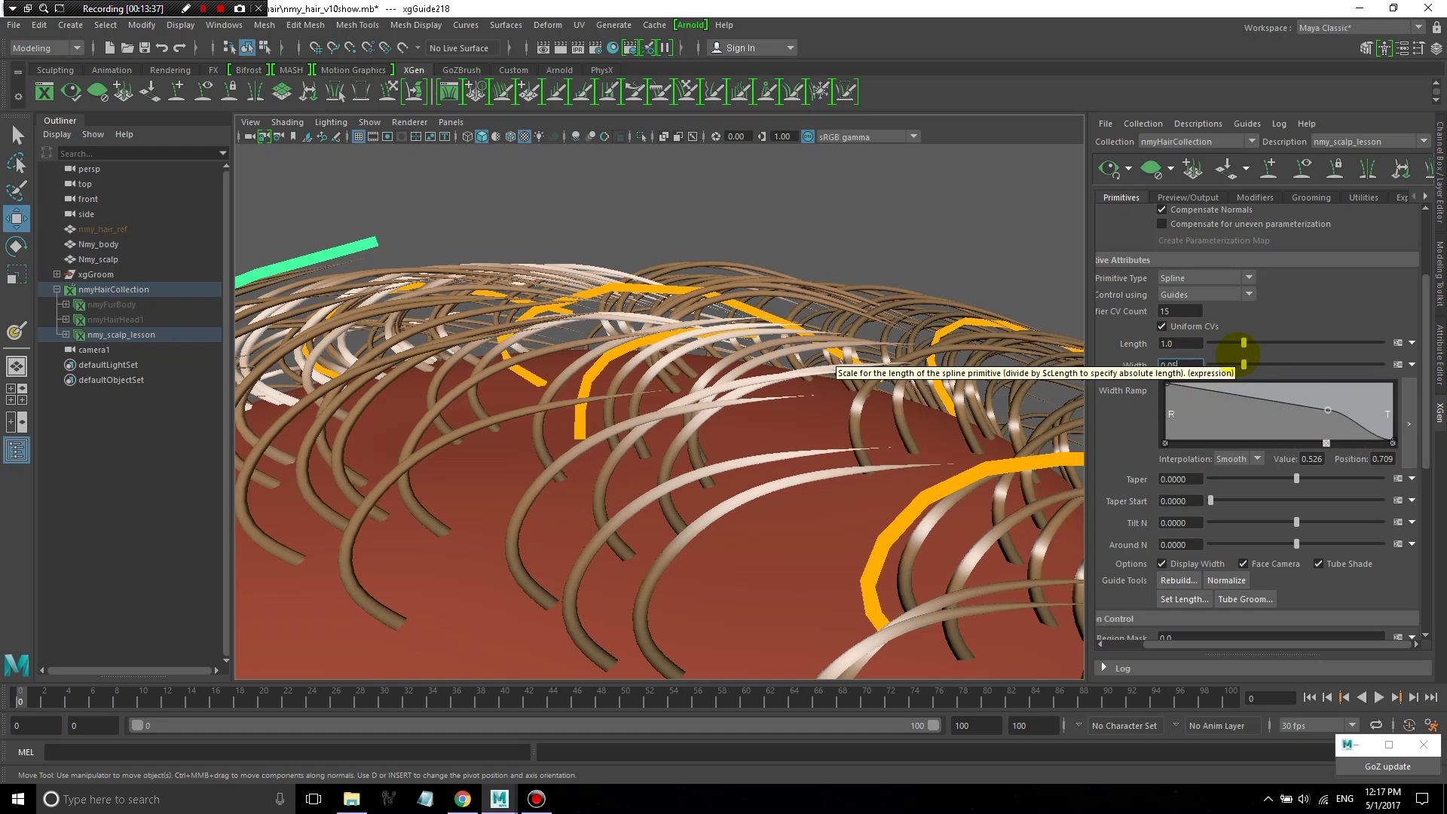
key(Return)
alt+drag(664, 490, 637, 380)
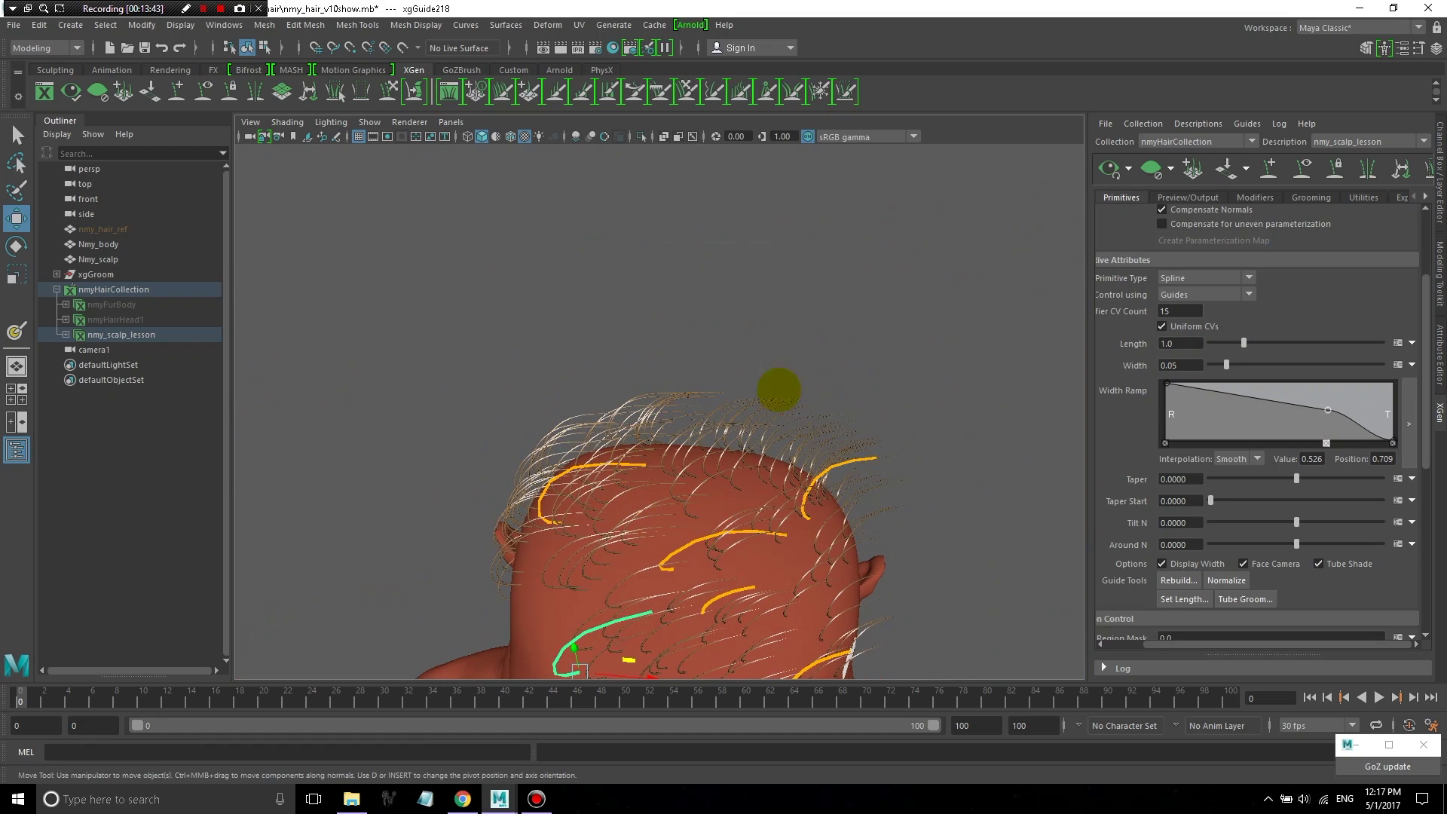
alt+drag(769, 443, 763, 232)
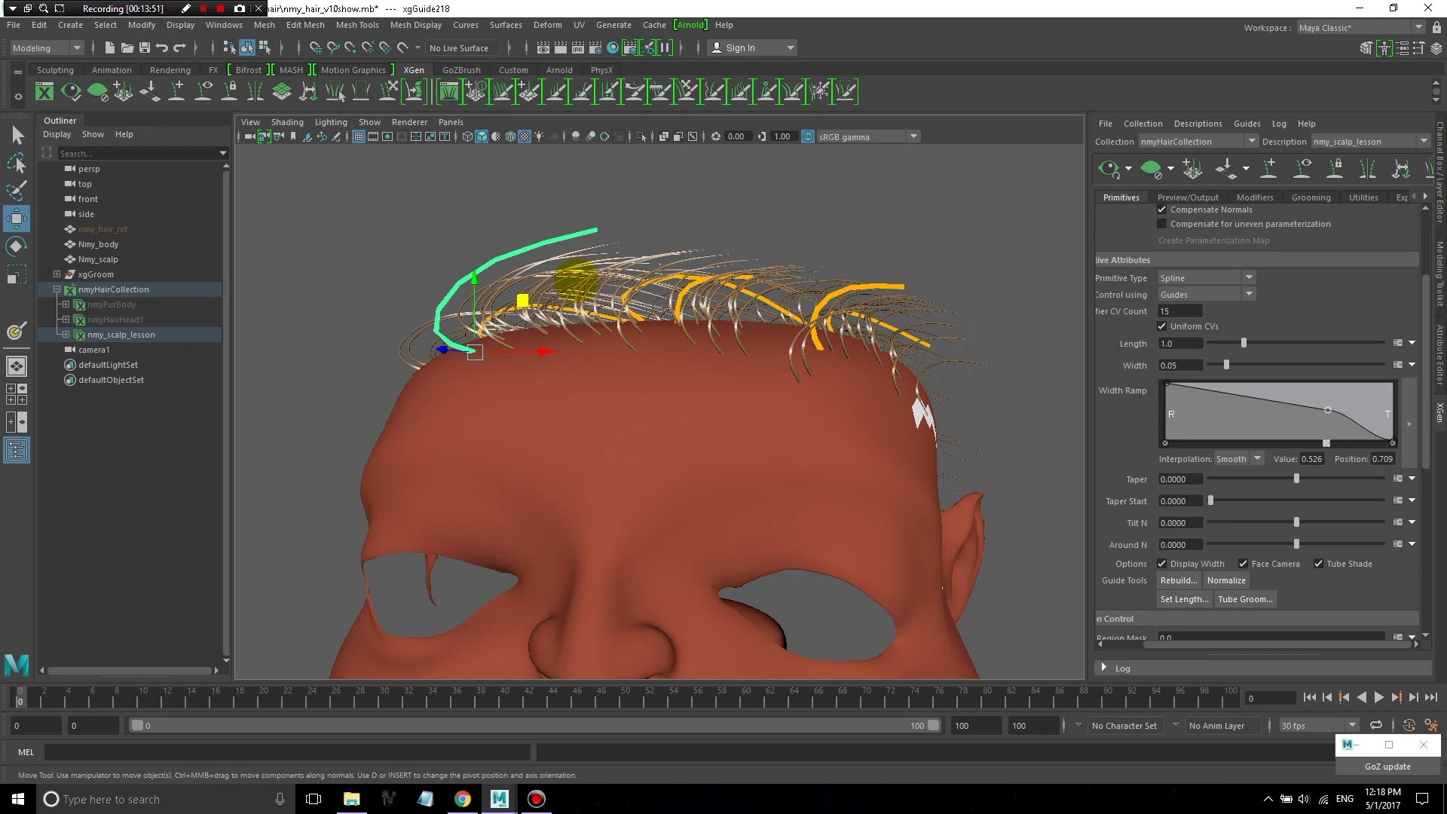
alt+drag(769, 365, 1141, 445)
alt+drag(902, 483, 598, 340)
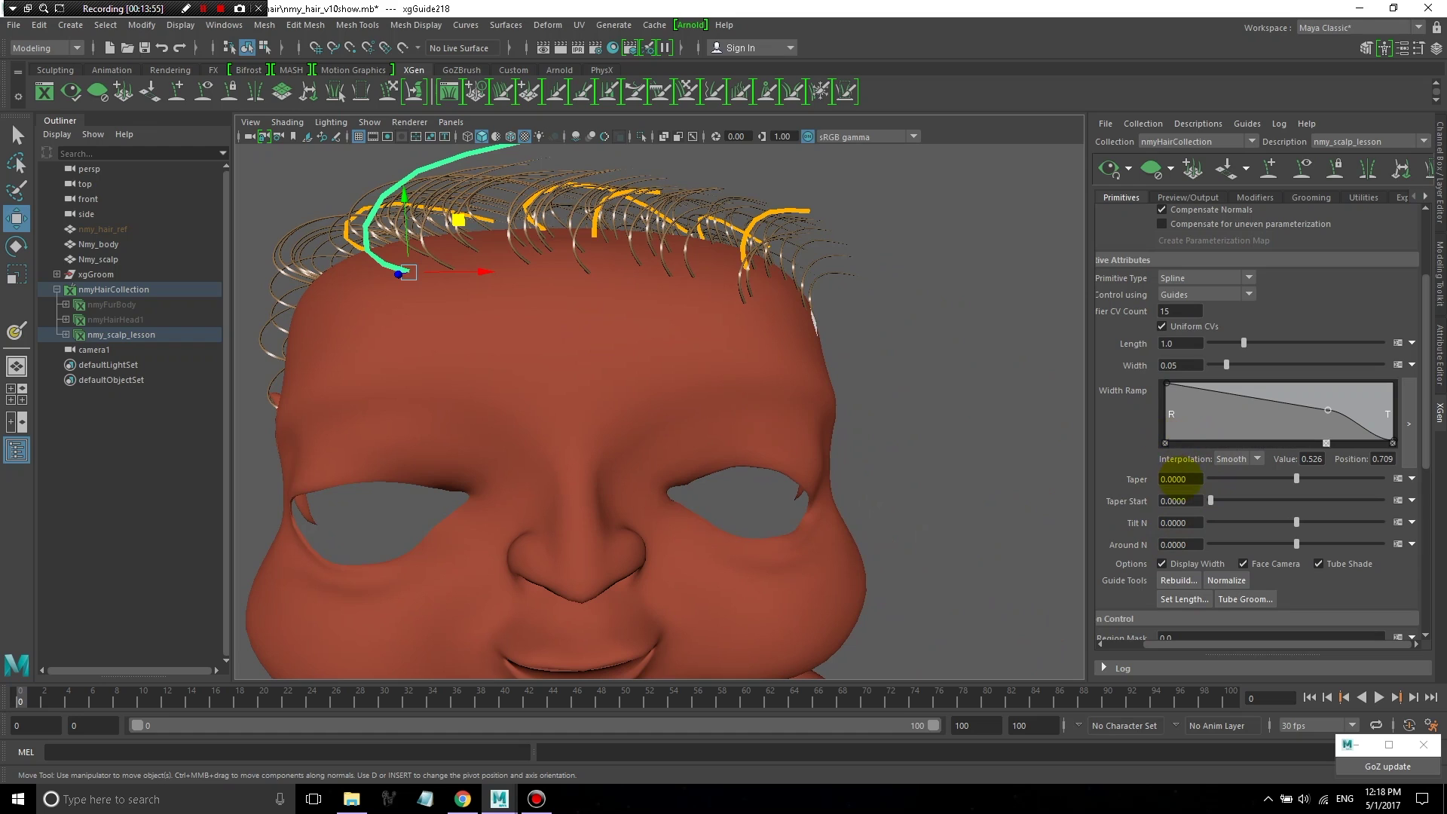
- Select several guides on the front of the scalp and rebuild them with a CV count of 12
click(1191, 479)
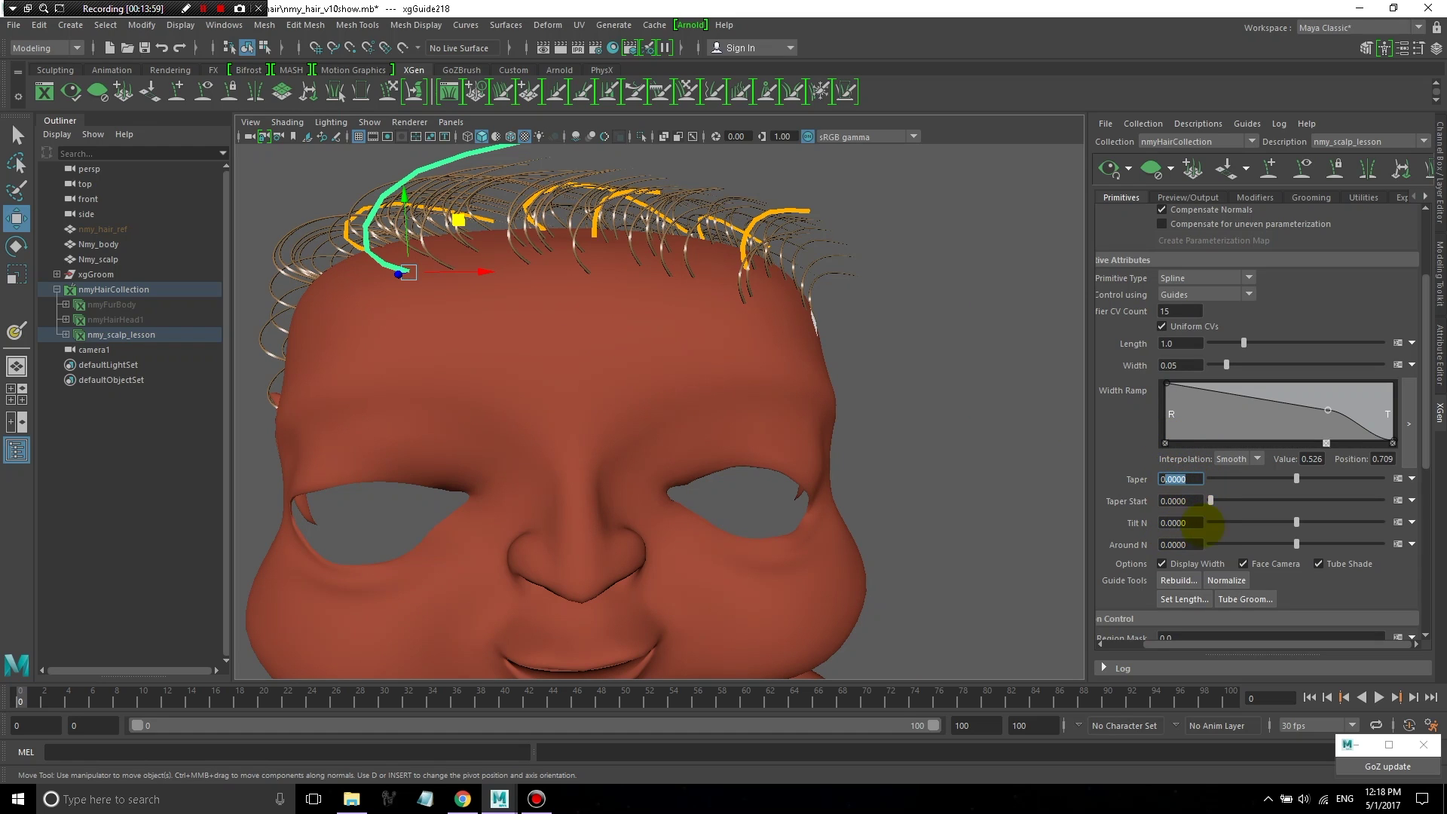
scroll(1289, 558, down, 2)
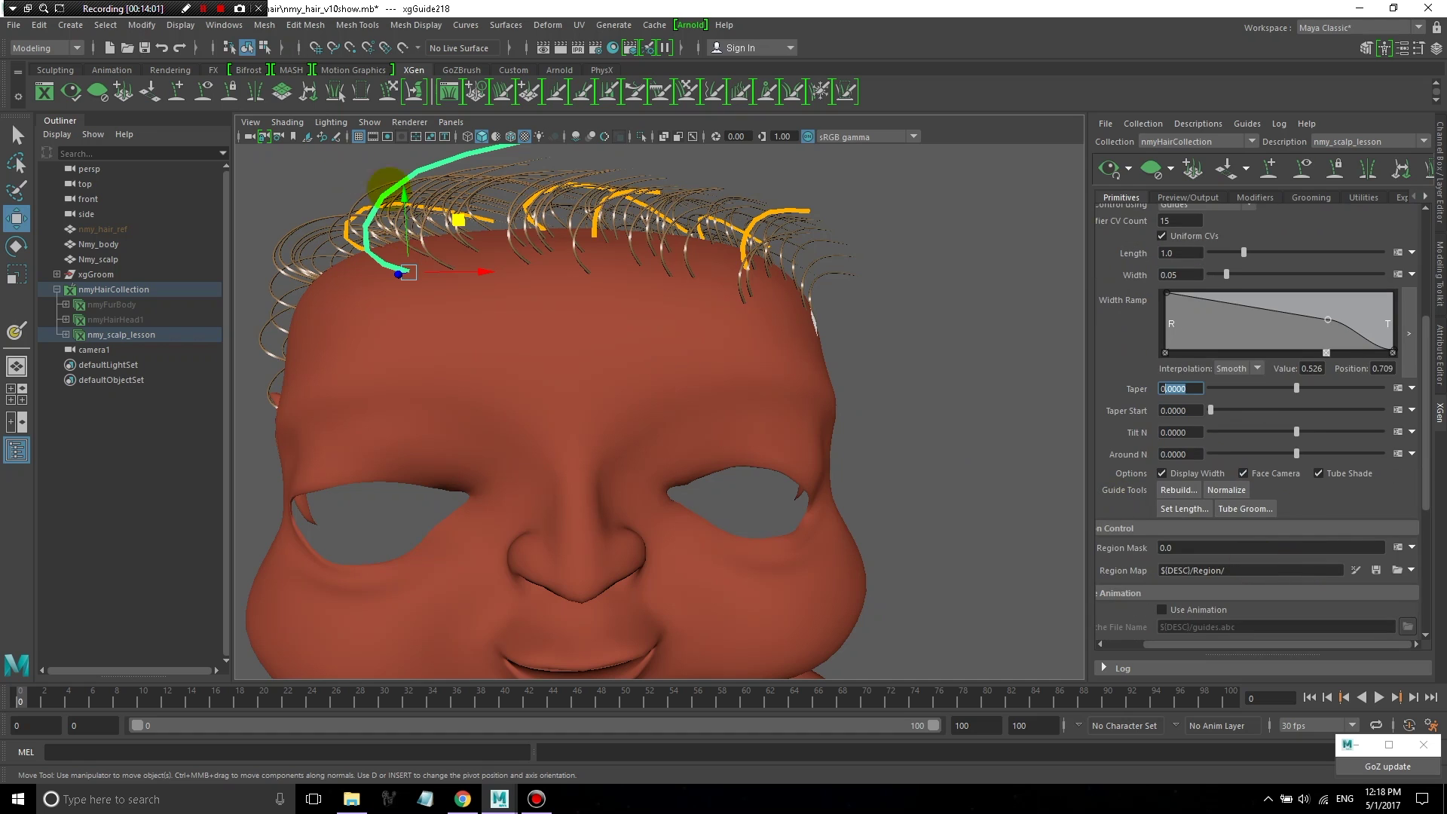
scroll(372, 173, down, 3)
alt+drag(420, 227, 361, 226)
click(371, 228)
drag(482, 287, 596, 403)
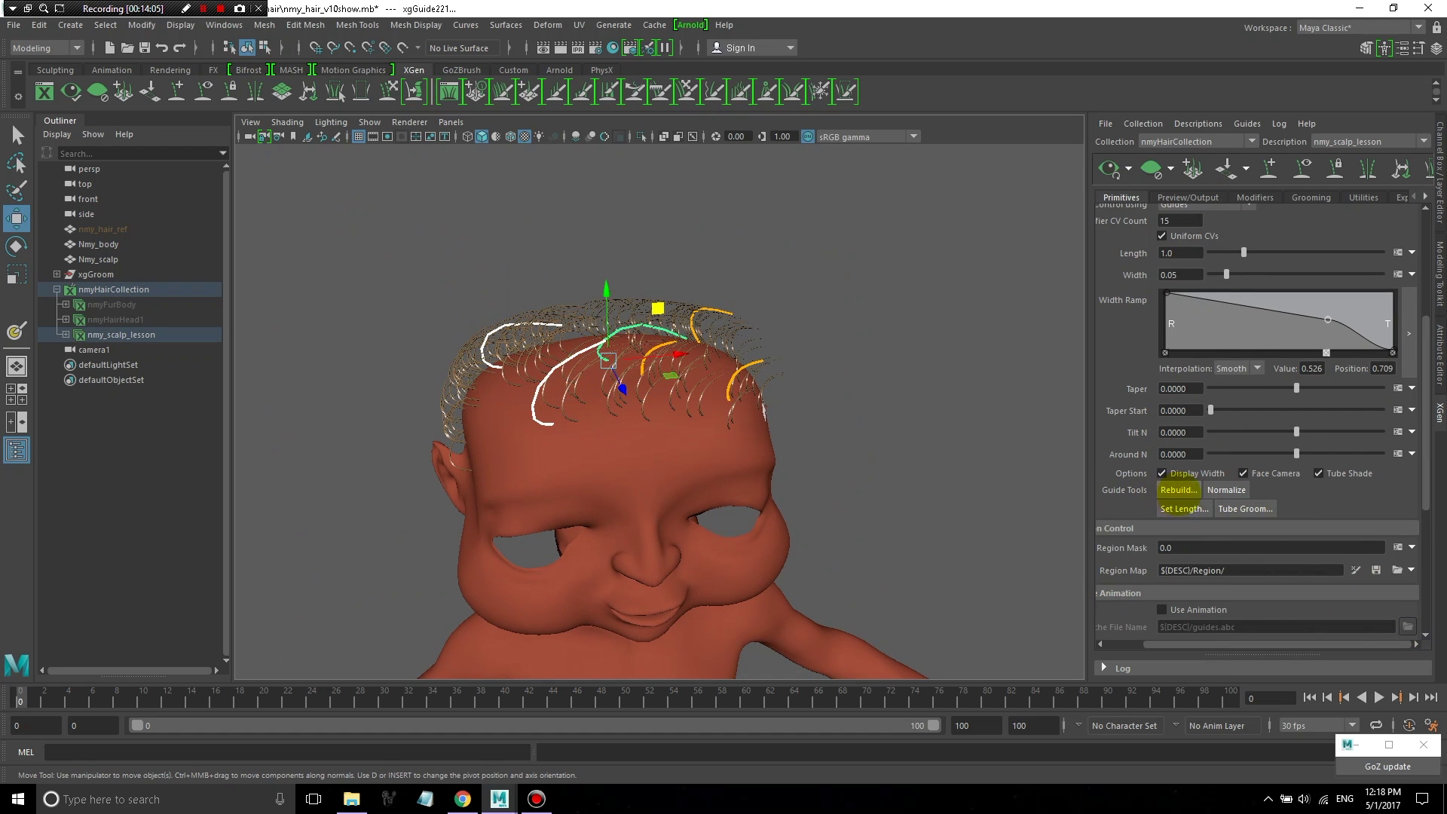
alt+drag(517, 310, 494, 269)
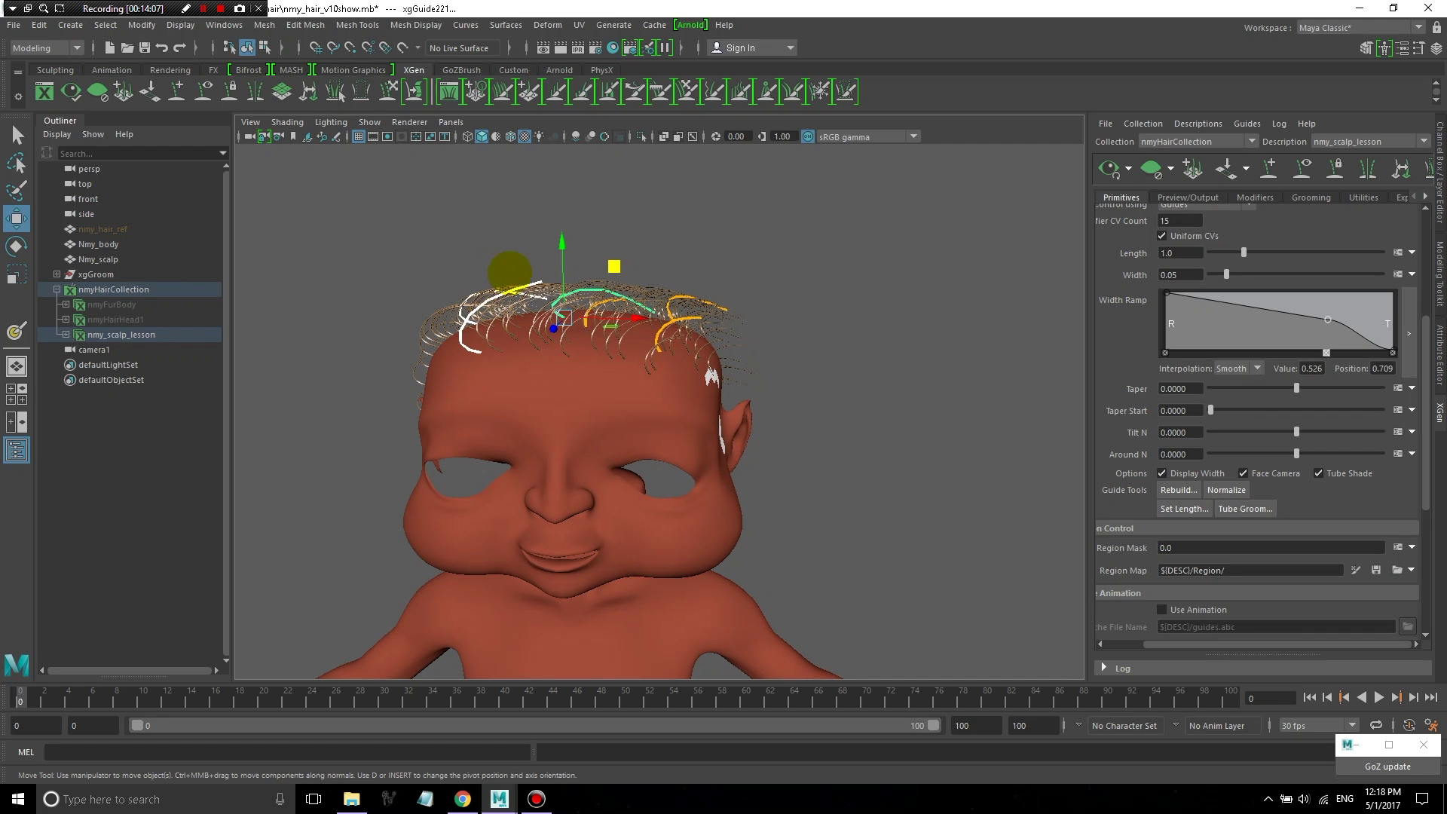
click(1179, 490)
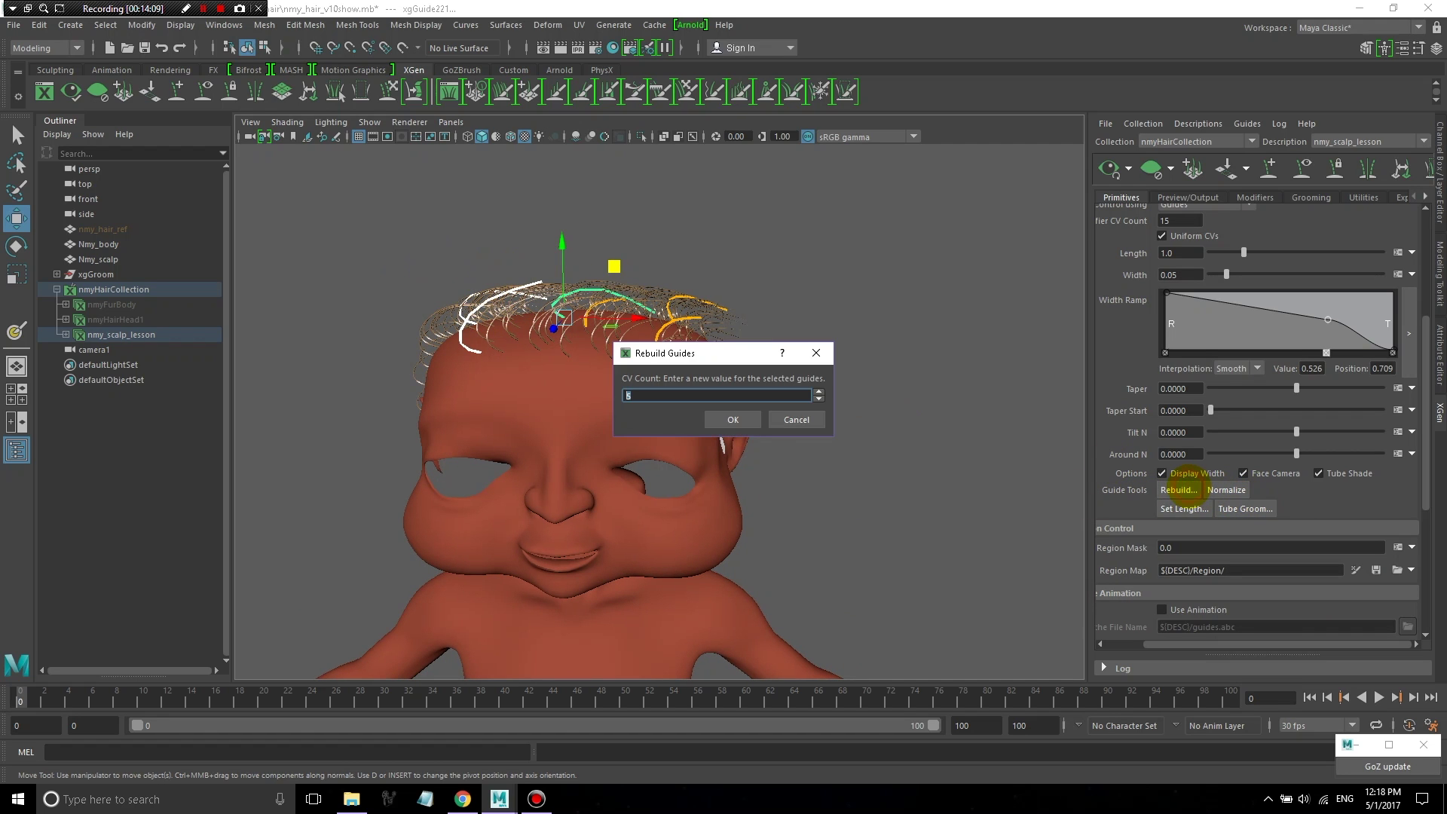
double_click(646, 398)
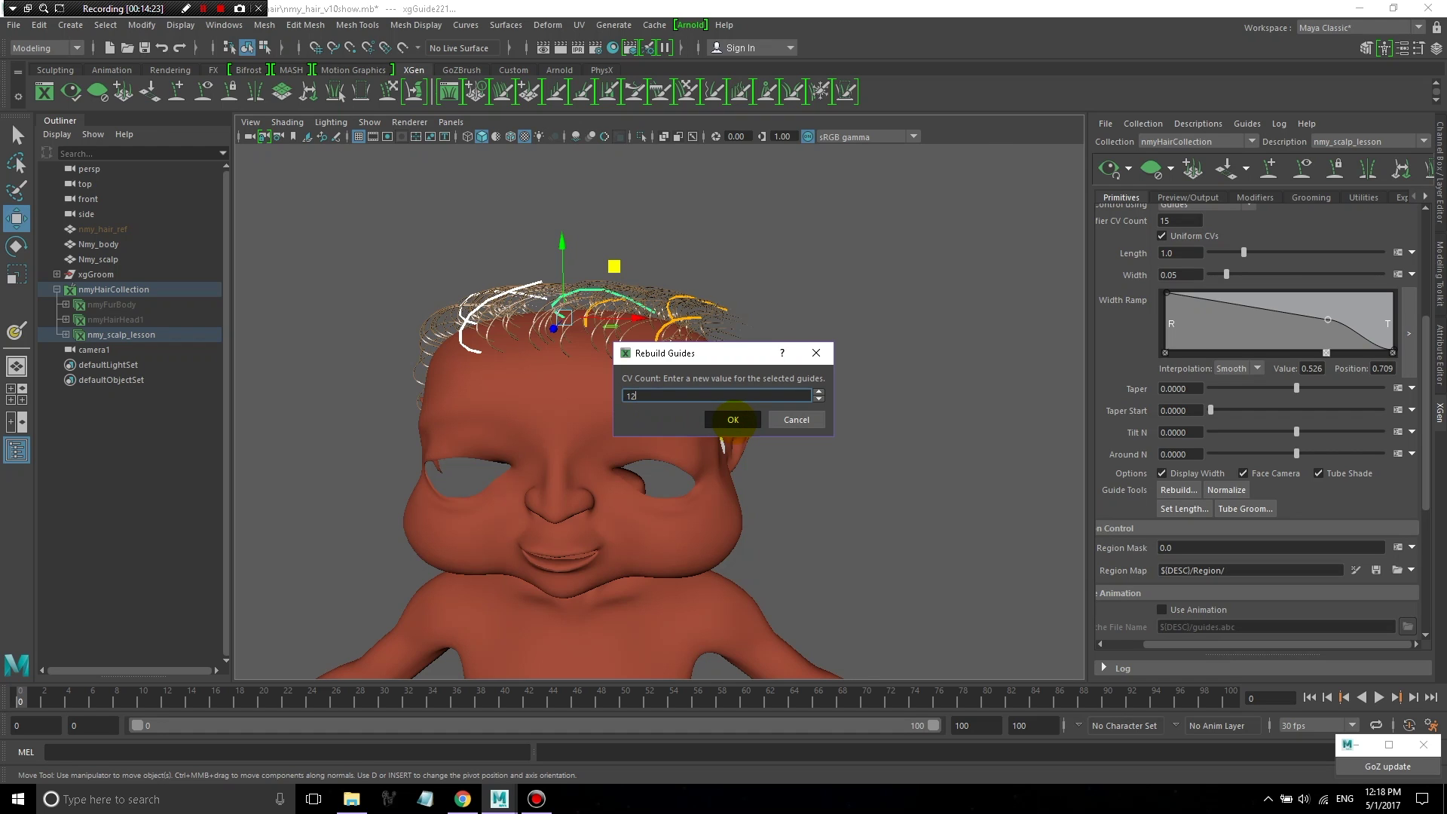
click(732, 419)
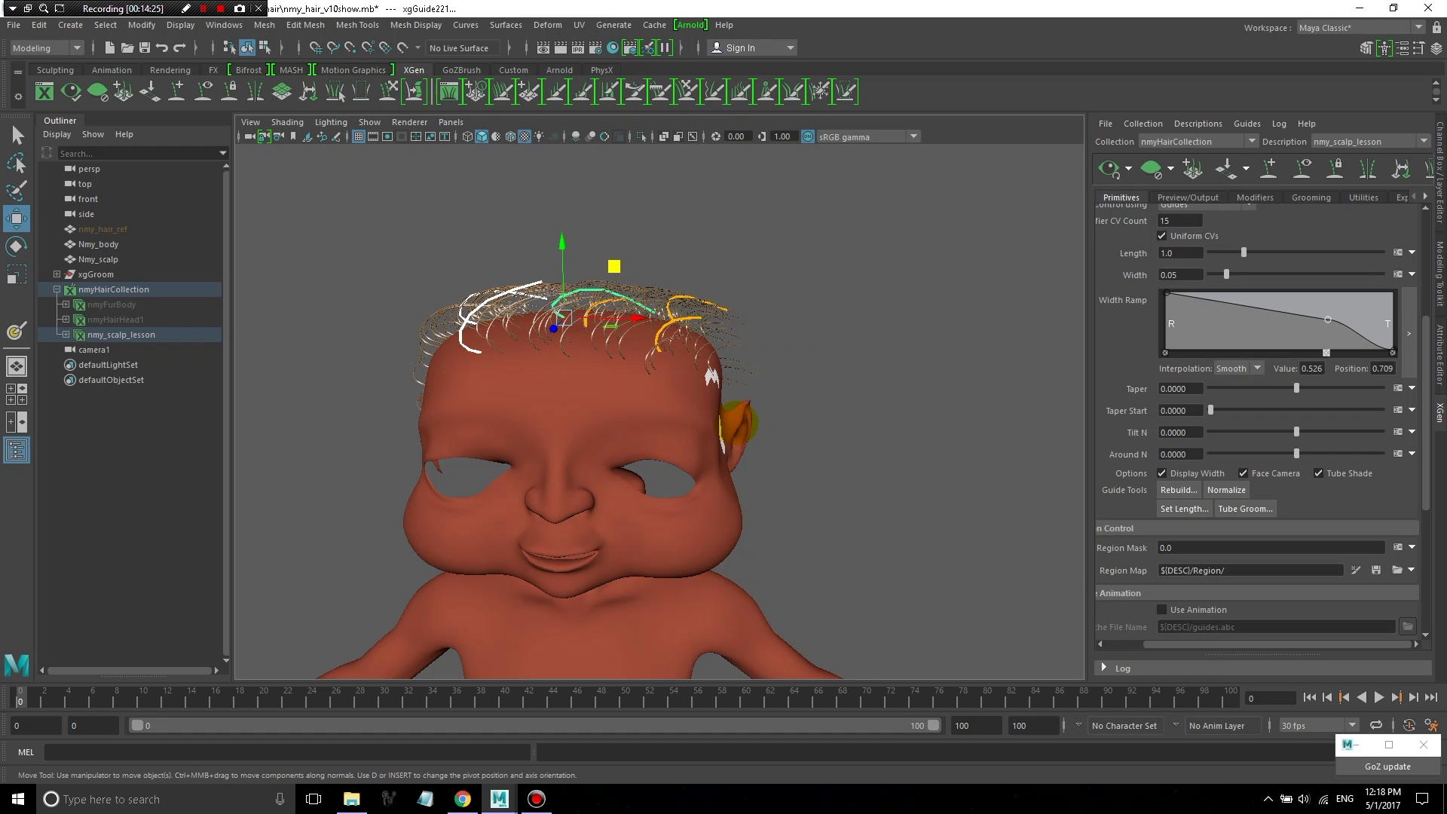
- Examine the control points of the rebuilt front hairline guide up close in component mode, then return to object mode
alt+drag(415, 345, 518, 368)
key(F8)
scroll(505, 384, up, 3)
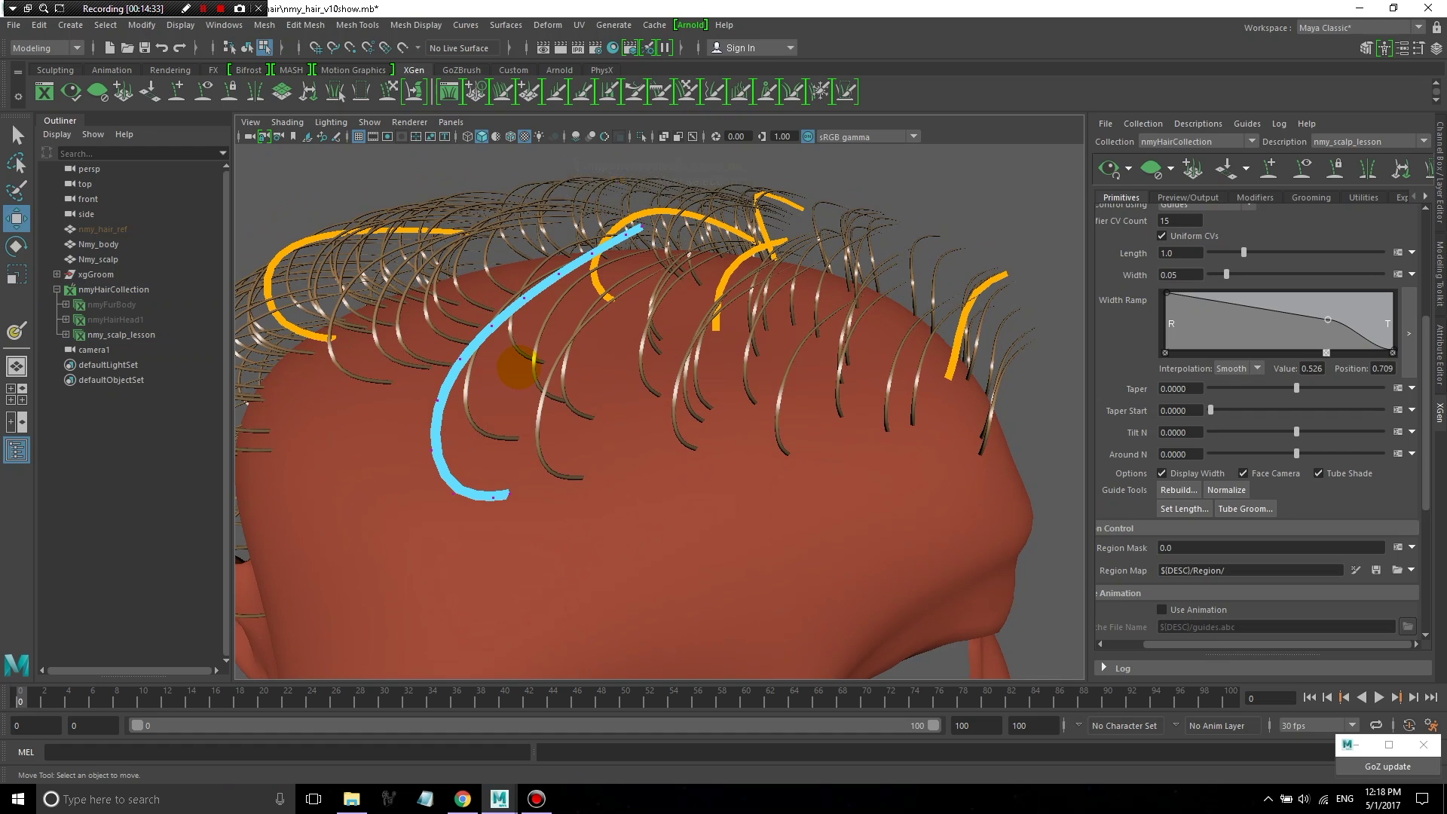
key(F8)
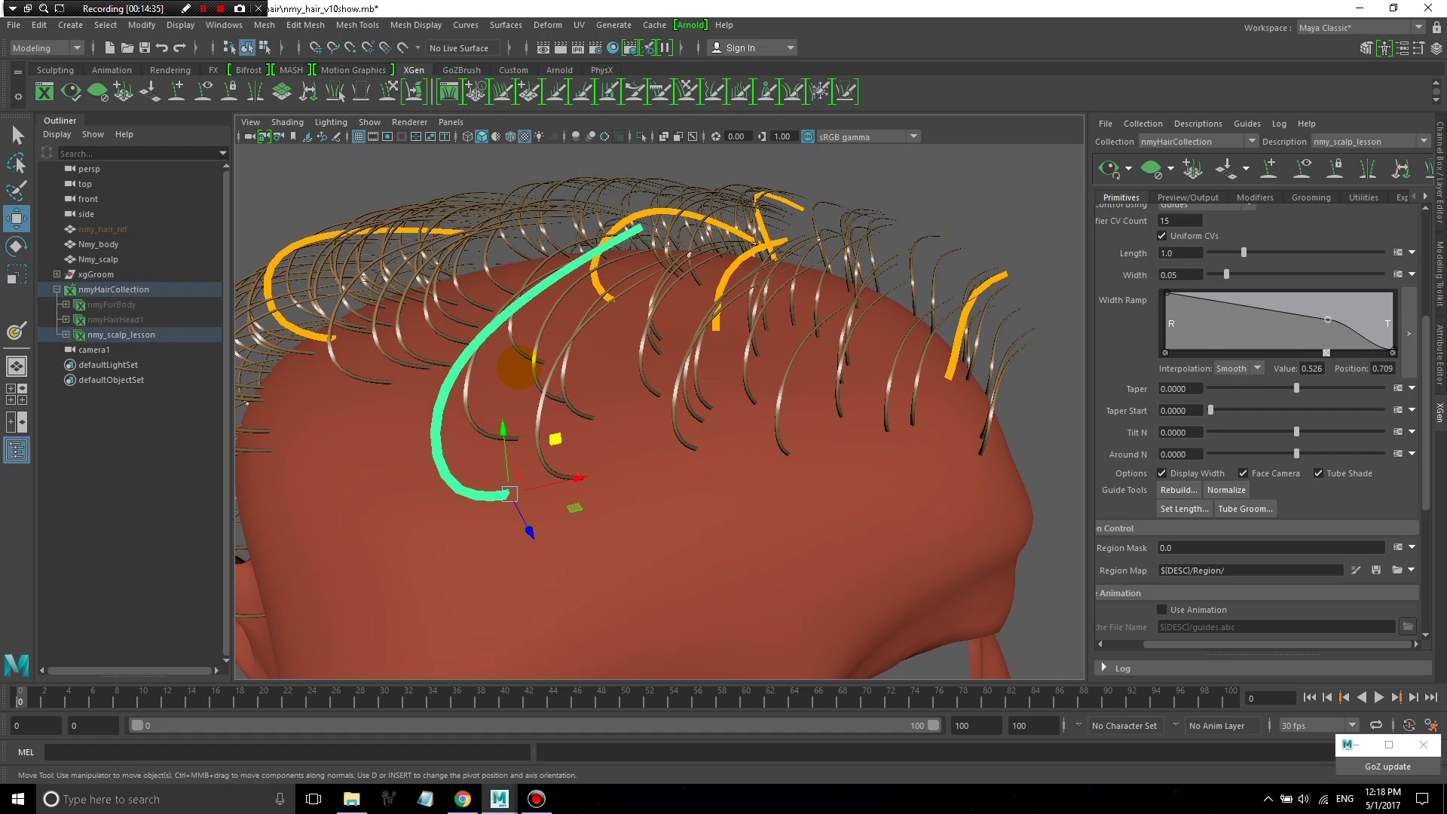
- Inspect the control points of the short front guide in component mode, then return to object mode
alt+drag(524, 349, 634, 410)
click(554, 265)
alt+drag(554, 265, 558, 256)
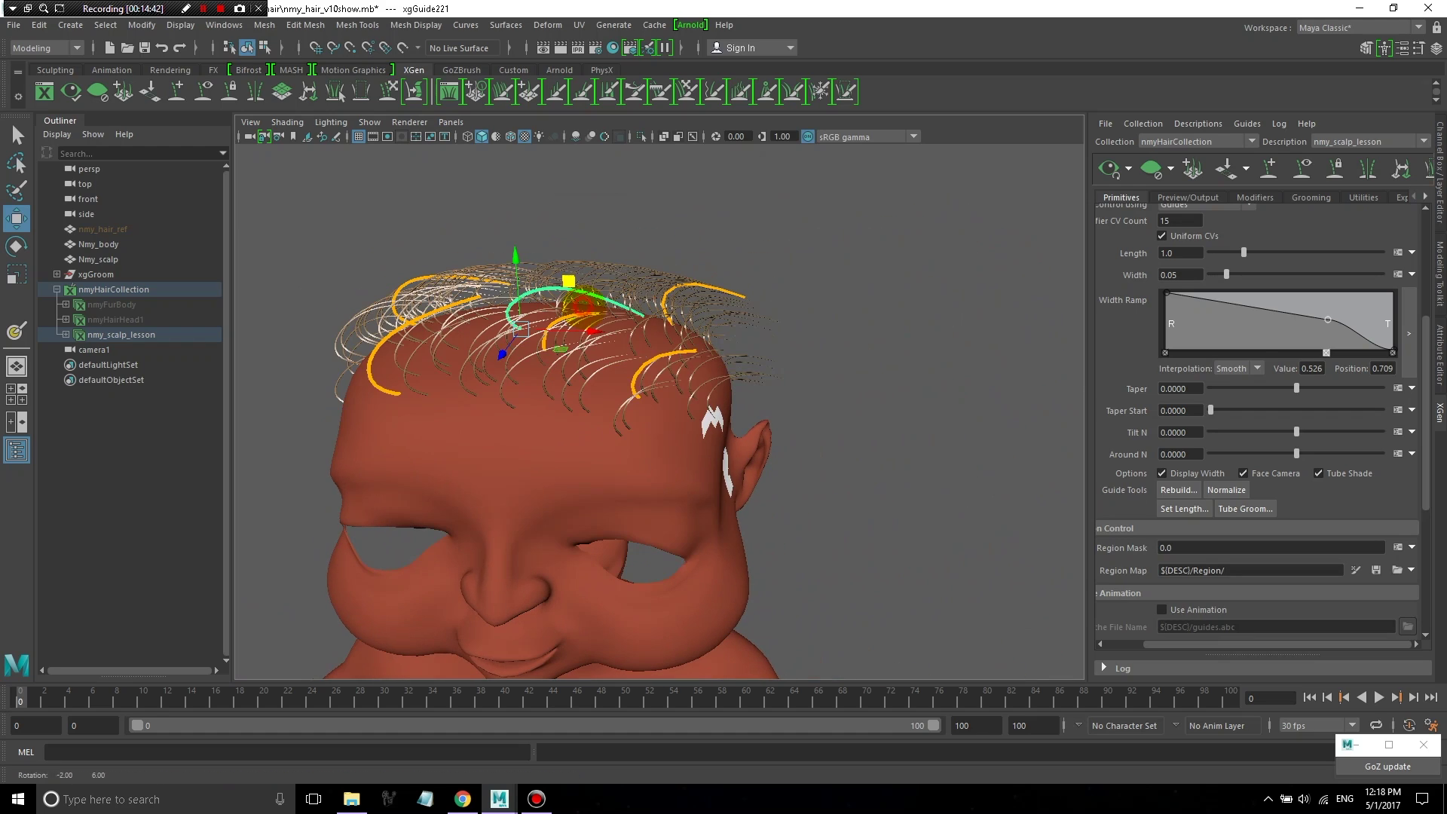
key(F8)
key(F8)
key(F8)
scroll(543, 294, up, 3)
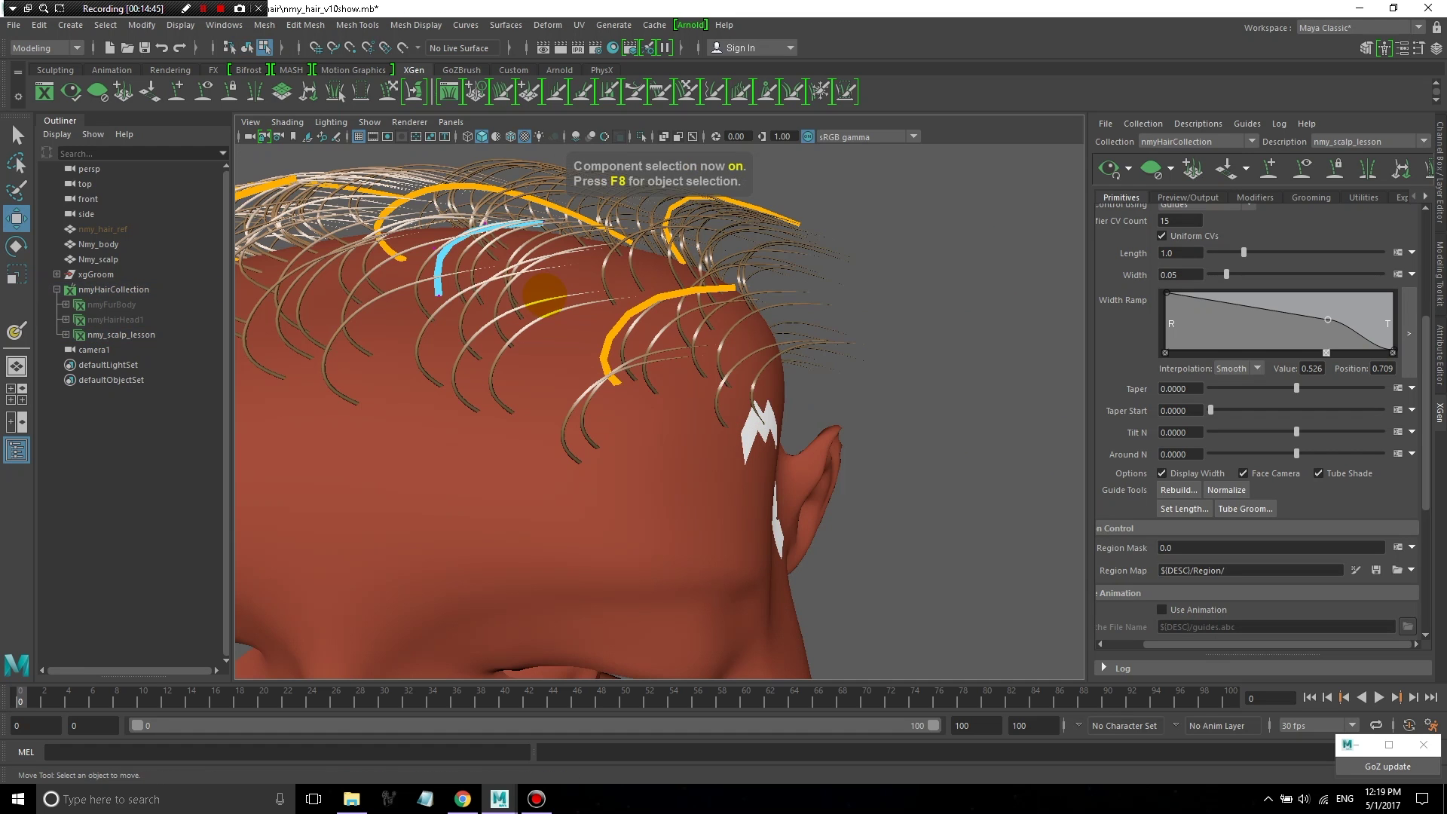
drag(411, 281, 630, 167)
key(F8)
scroll(588, 316, down, 3)
alt+drag(573, 362, 566, 431)
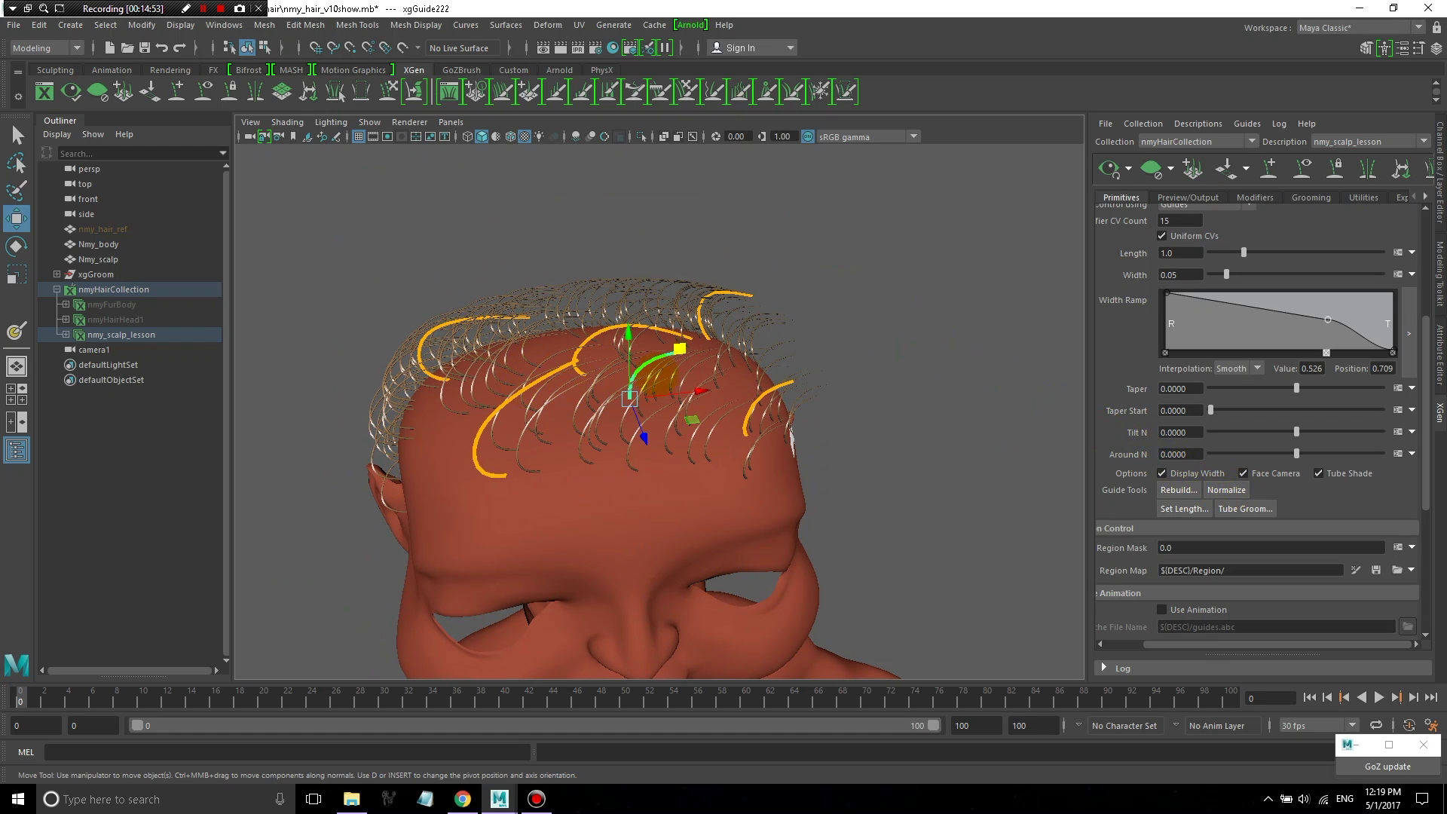
- Select the guide at the top of the scalp and pick out control points in component mode
click(598, 337)
alt+right_drag(598, 337, 711, 330)
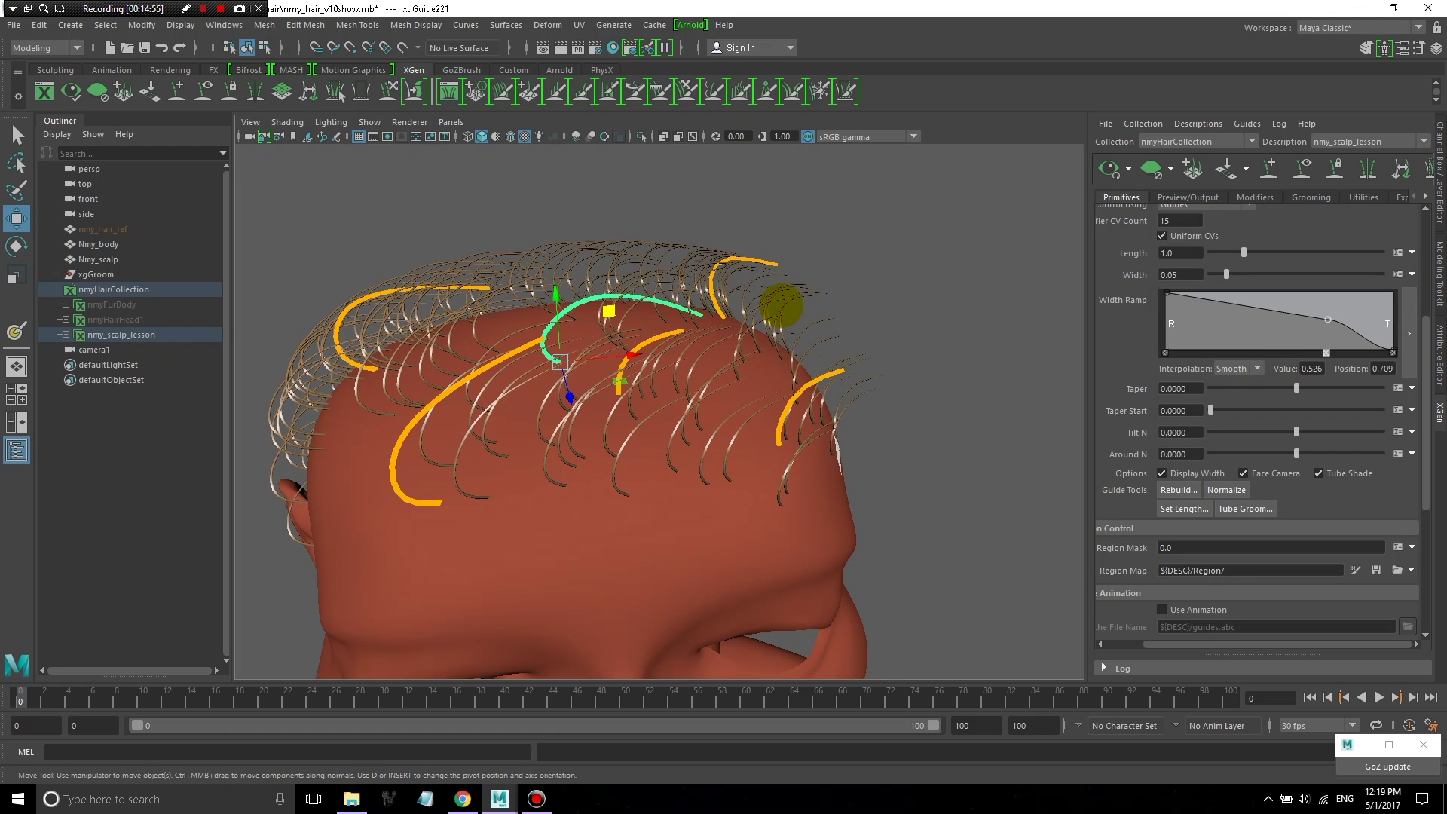
key(F8)
alt+drag(754, 417, 844, 324)
click(551, 332)
drag(325, 305, 429, 374)
drag(385, 328, 452, 298)
- Pull the control points of the front guide near the far temple outward into a long, nearly horizontal strand
alt+drag(603, 354, 754, 452)
drag(846, 341, 528, 558)
alt+drag(603, 452, 616, 292)
drag(563, 221, 643, 301)
drag(595, 251, 968, 270)
alt+drag(388, 320, 500, 437)
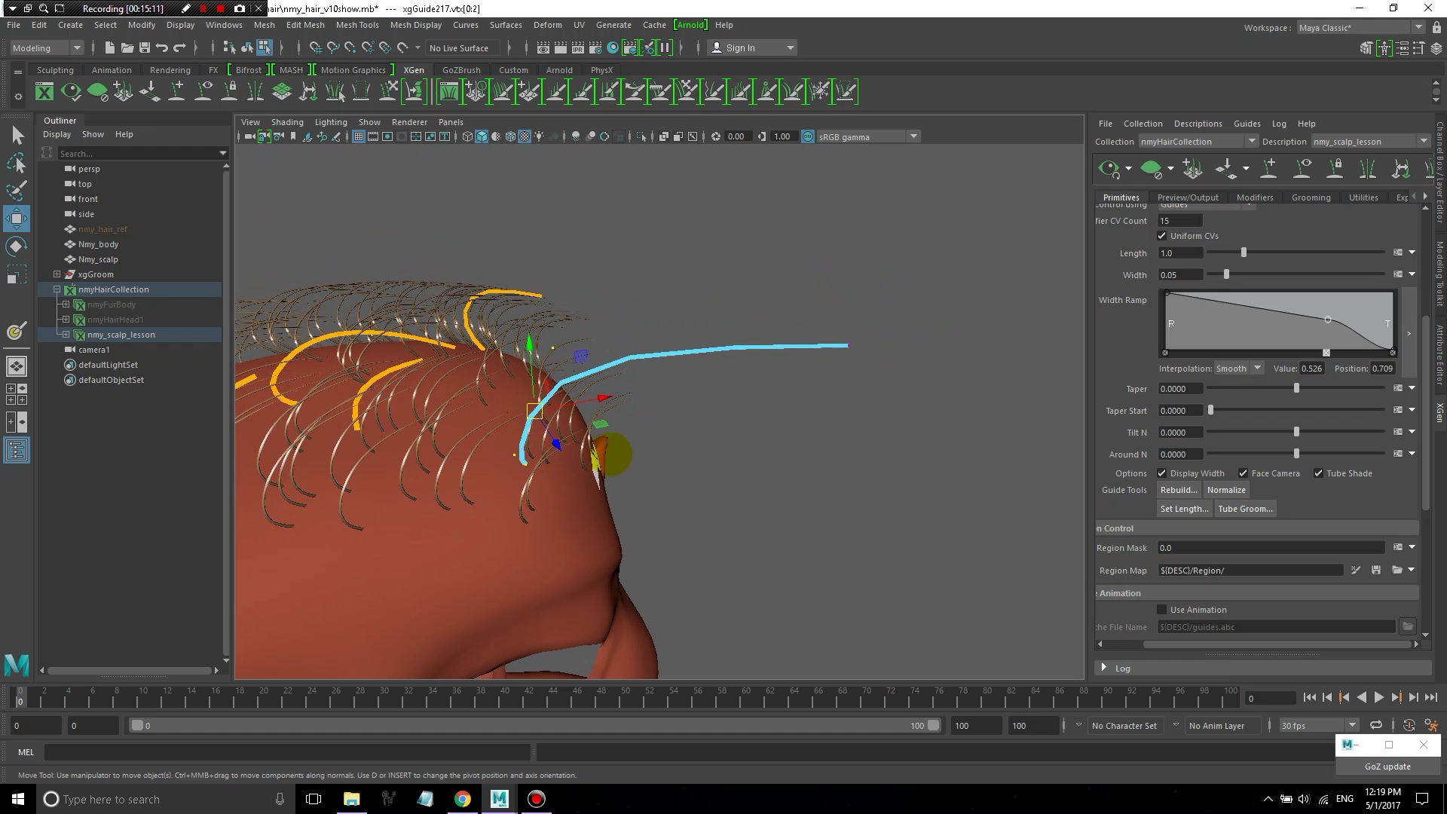
- Return the stretched temple guide to object mode and normalize it to even out its control points
key(F9)
alt+drag(717, 355, 712, 438)
key(F8)
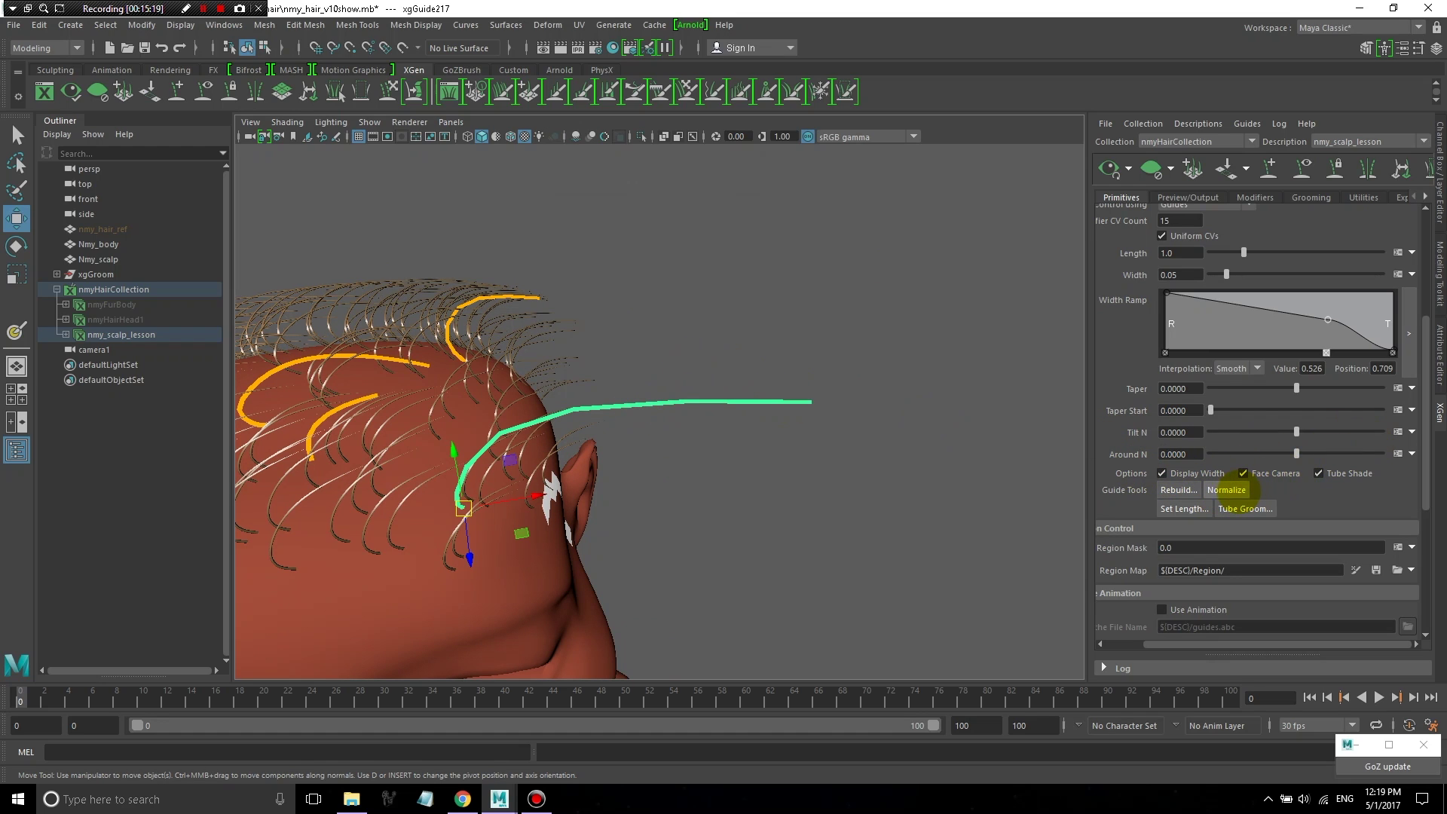
click(1227, 490)
alt+drag(672, 527, 670, 502)
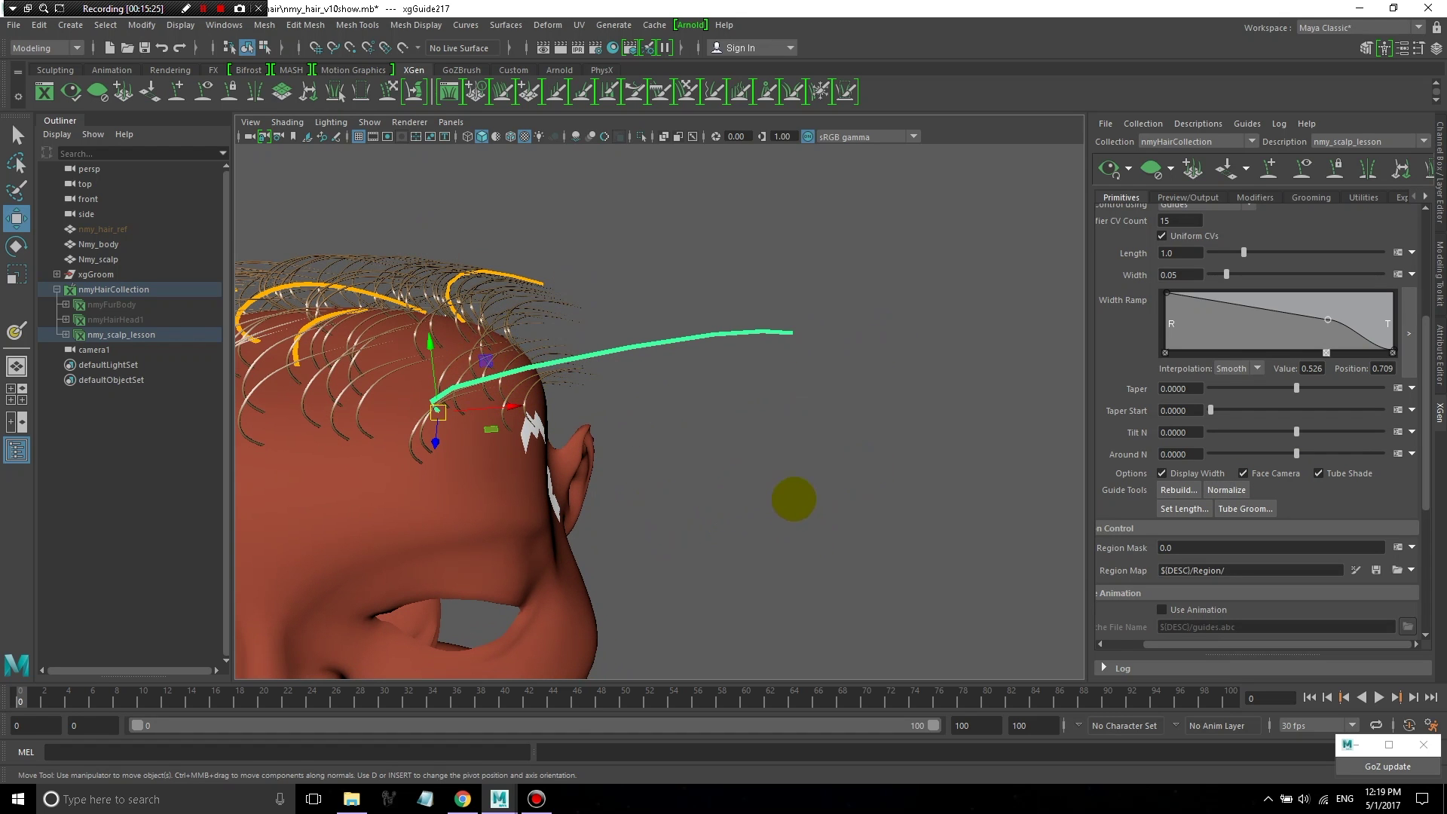
alt+drag(769, 510, 774, 510)
alt+drag(849, 485, 867, 482)
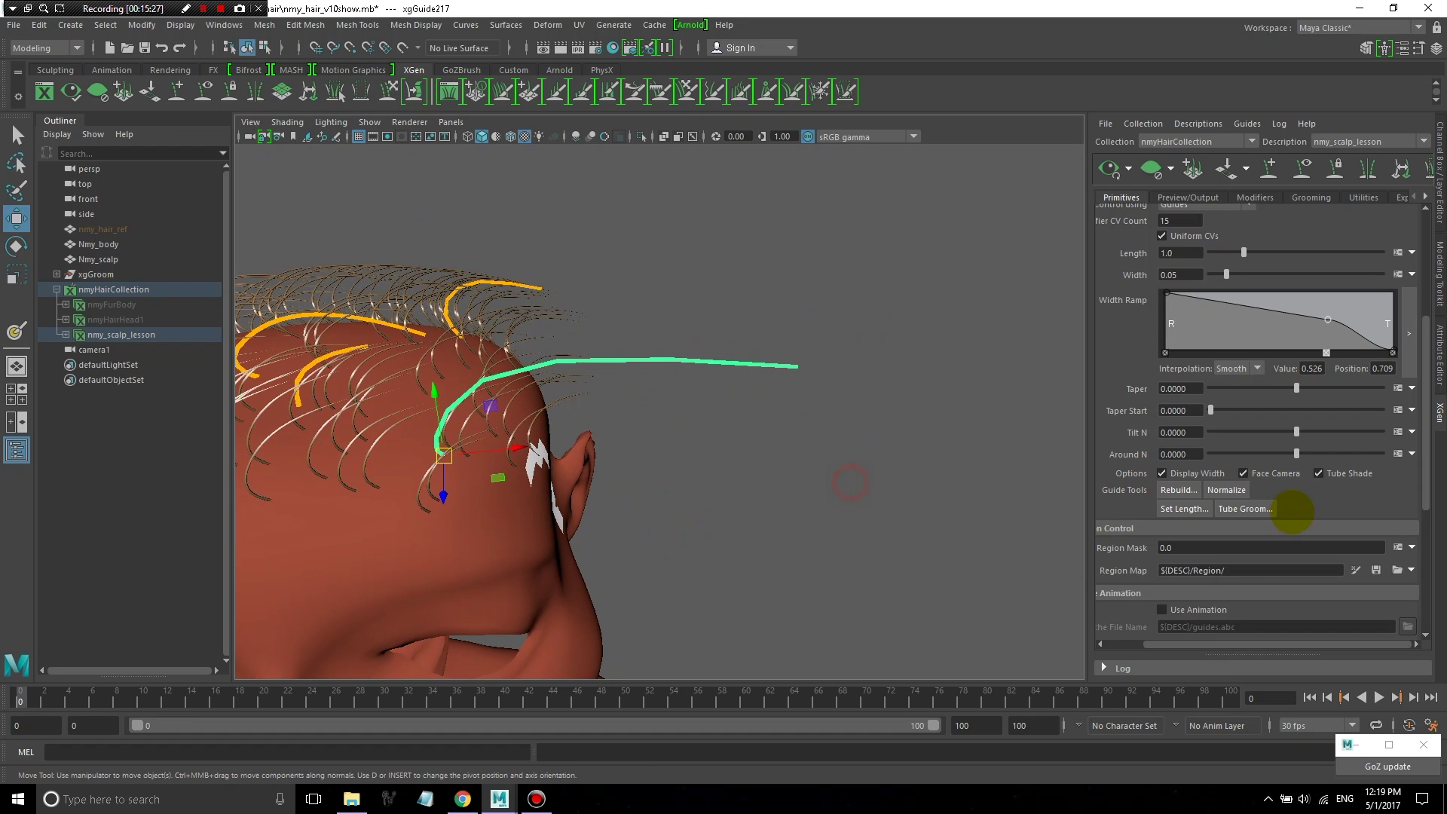
- Rebuild the stretched temple guide with a CV count of 10 and check its control points
click(1180, 490)
click(602, 391)
text(10)
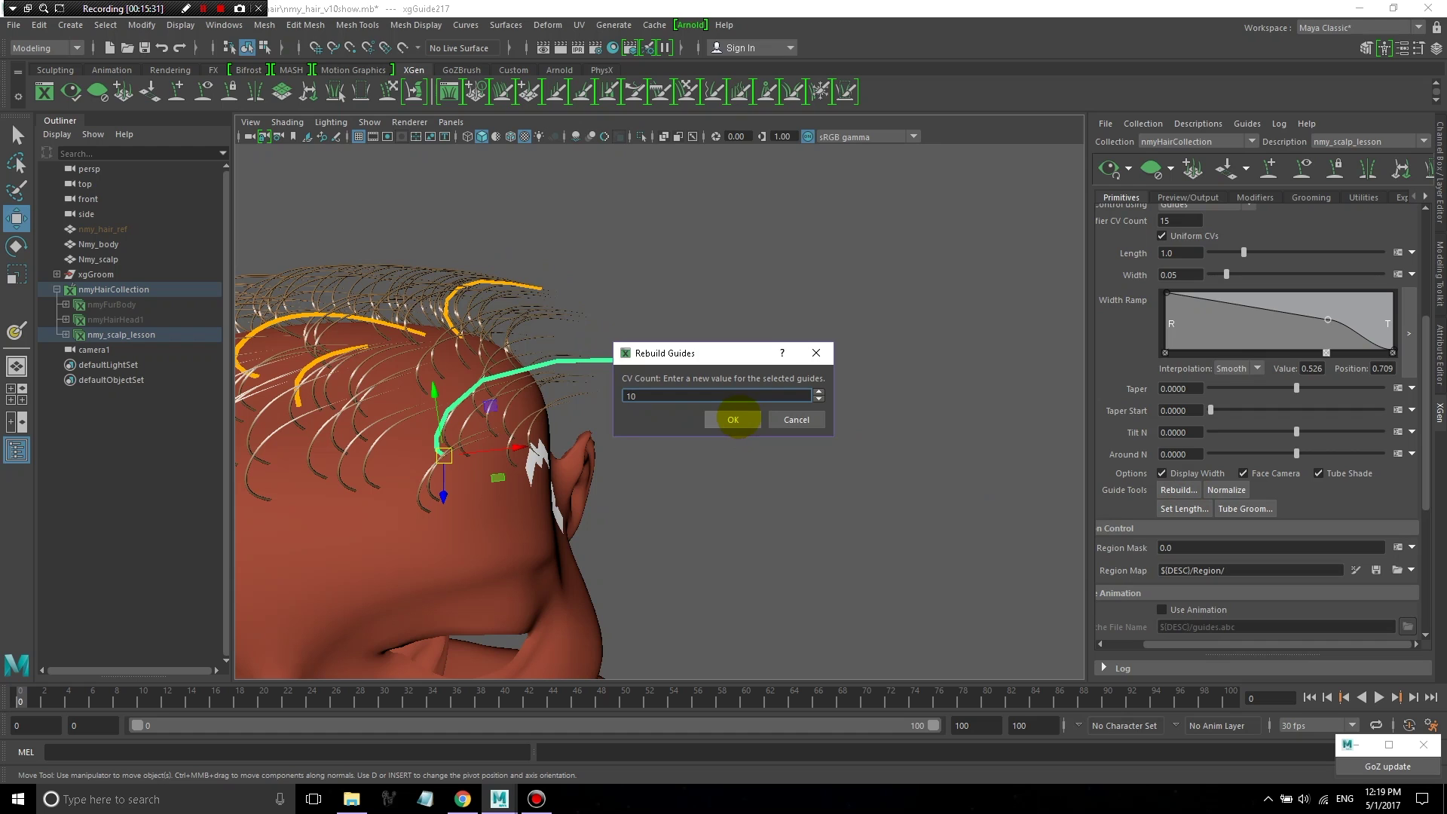
click(734, 419)
alt+drag(726, 428, 727, 372)
key(F8)
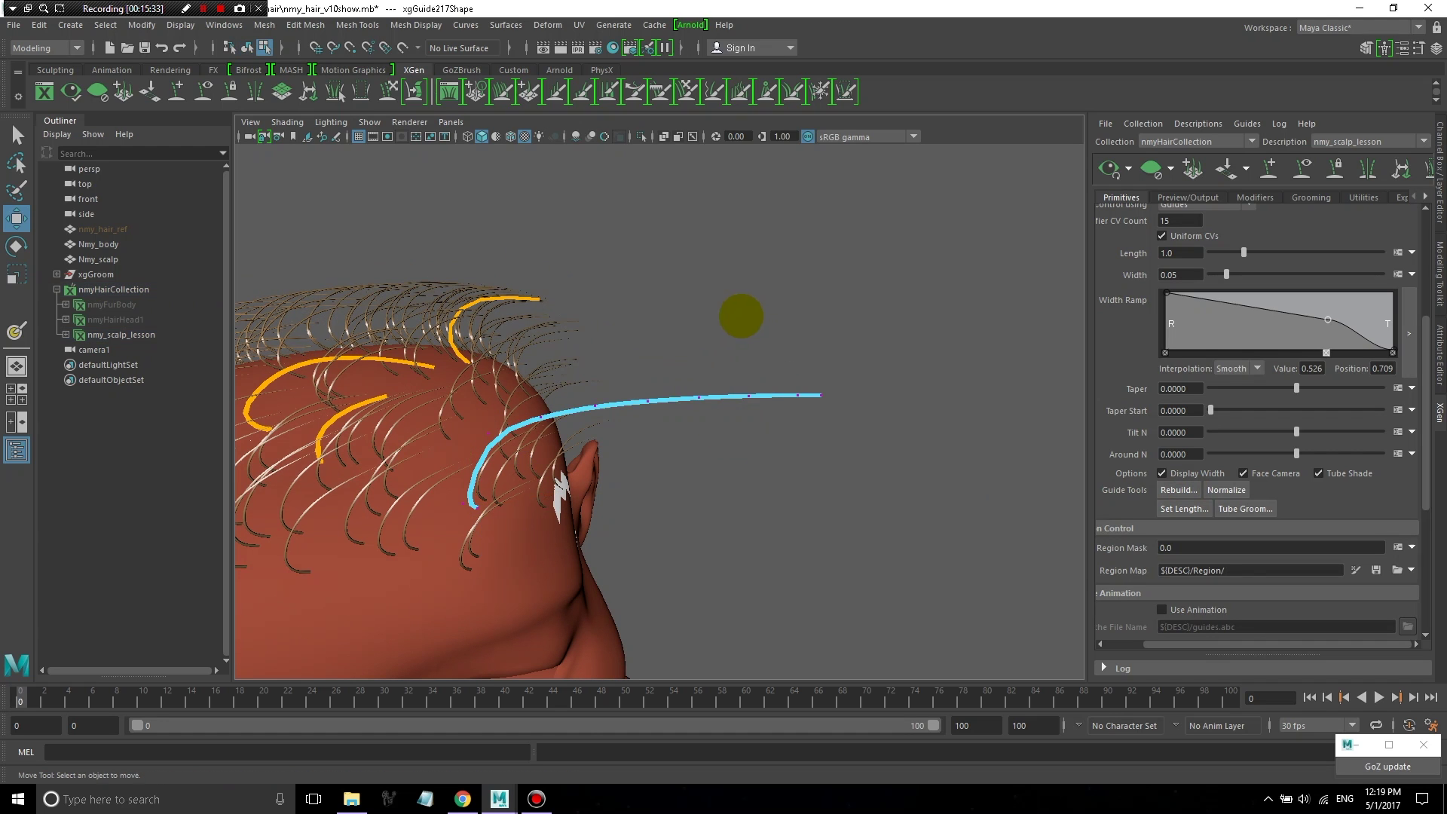
key(F8)
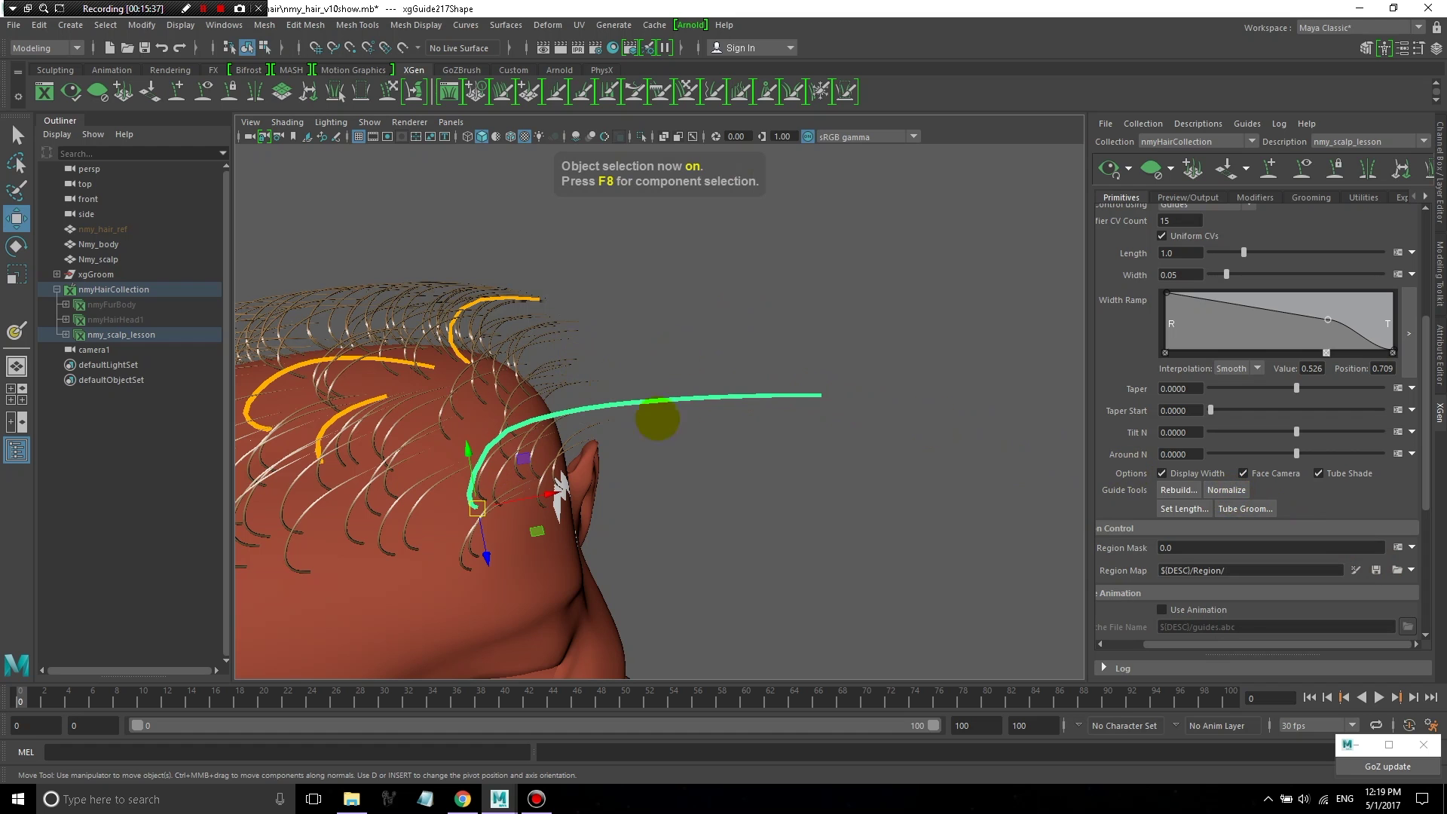
- Examine the control point spacing along the rebuilt guide from root to tip in component mode
click(743, 490)
key(F8)
alt+drag(731, 411, 925, 336)
alt+drag(766, 554, 844, 528)
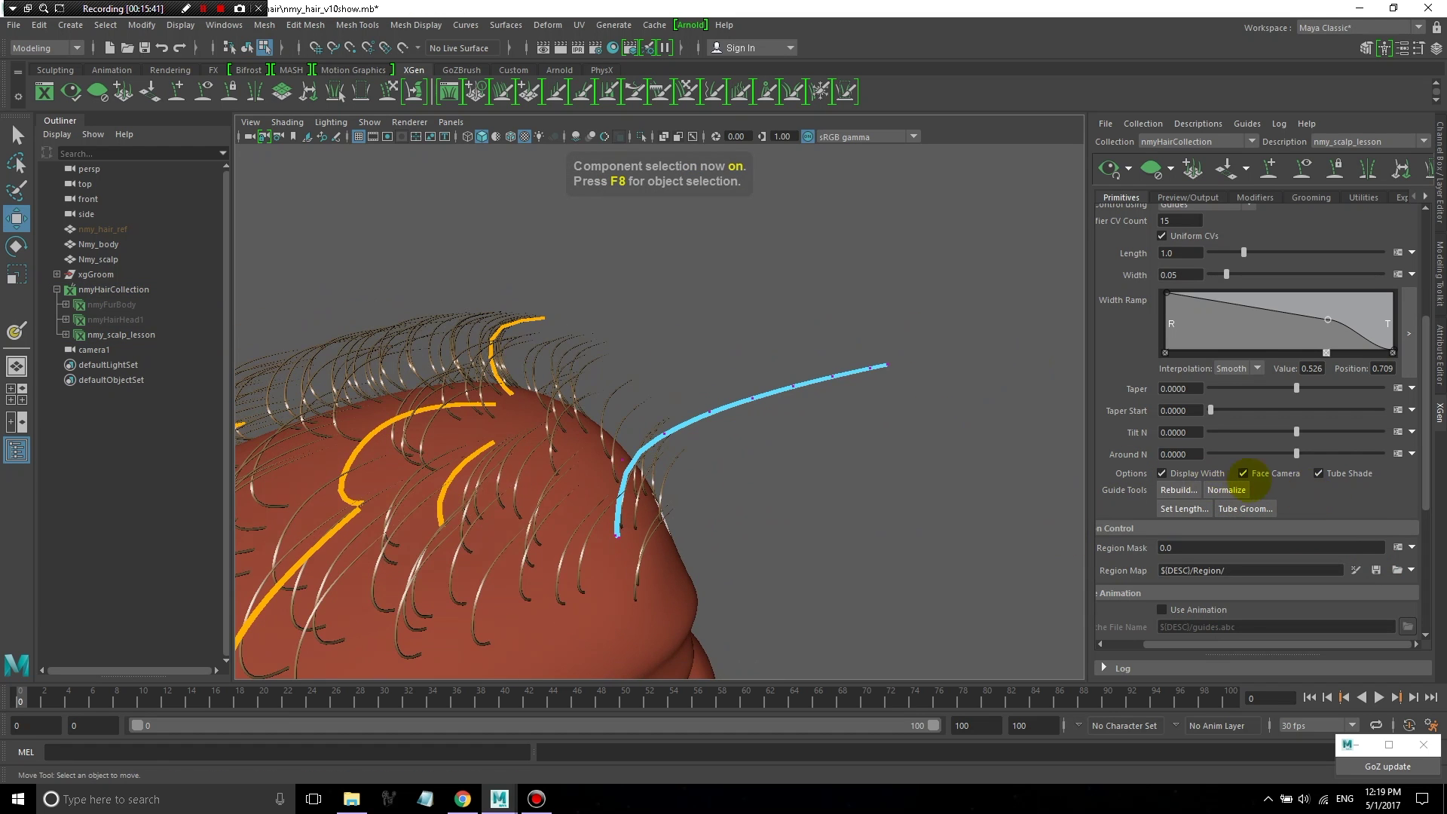
click(619, 535)
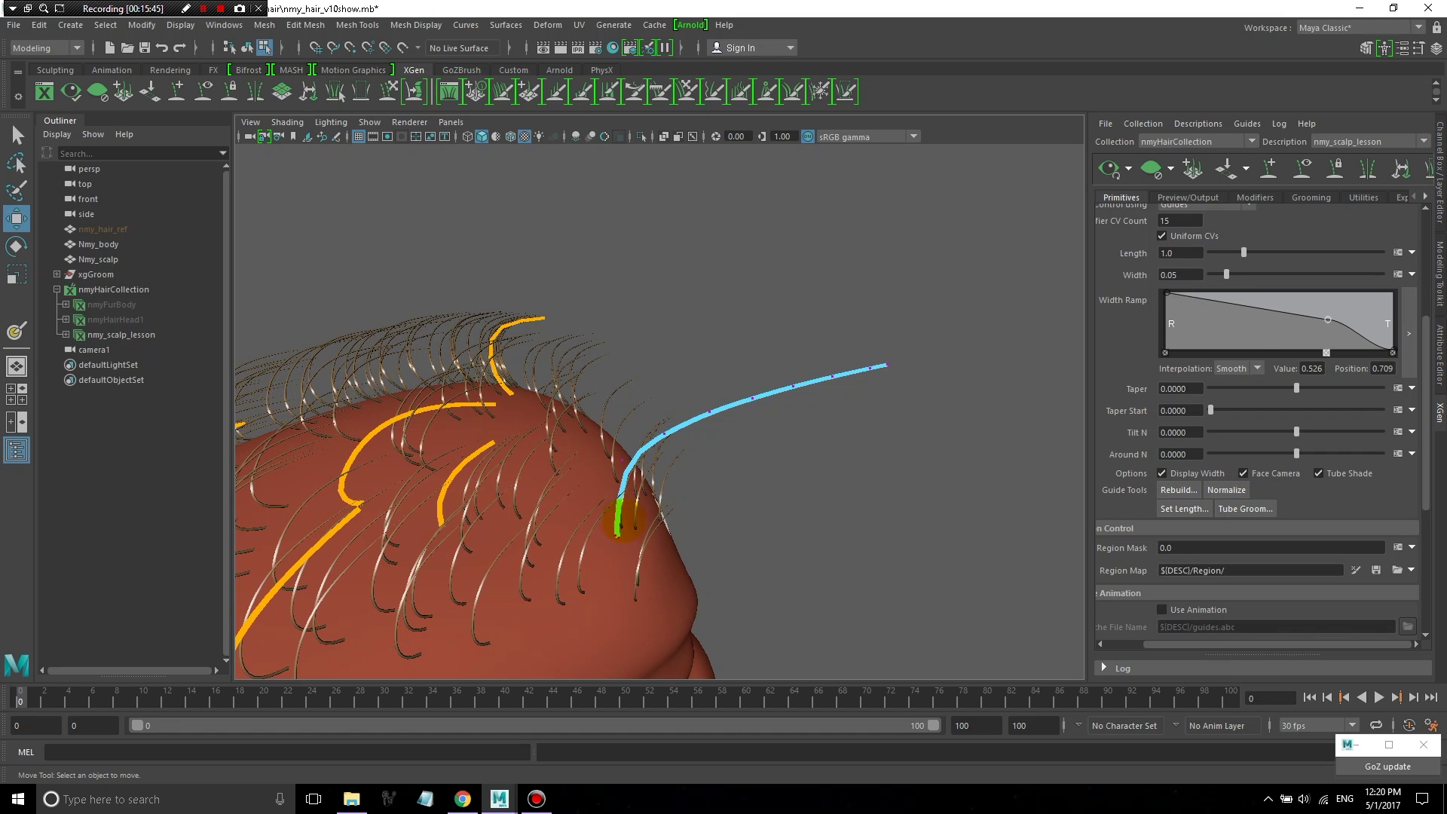
click(651, 430)
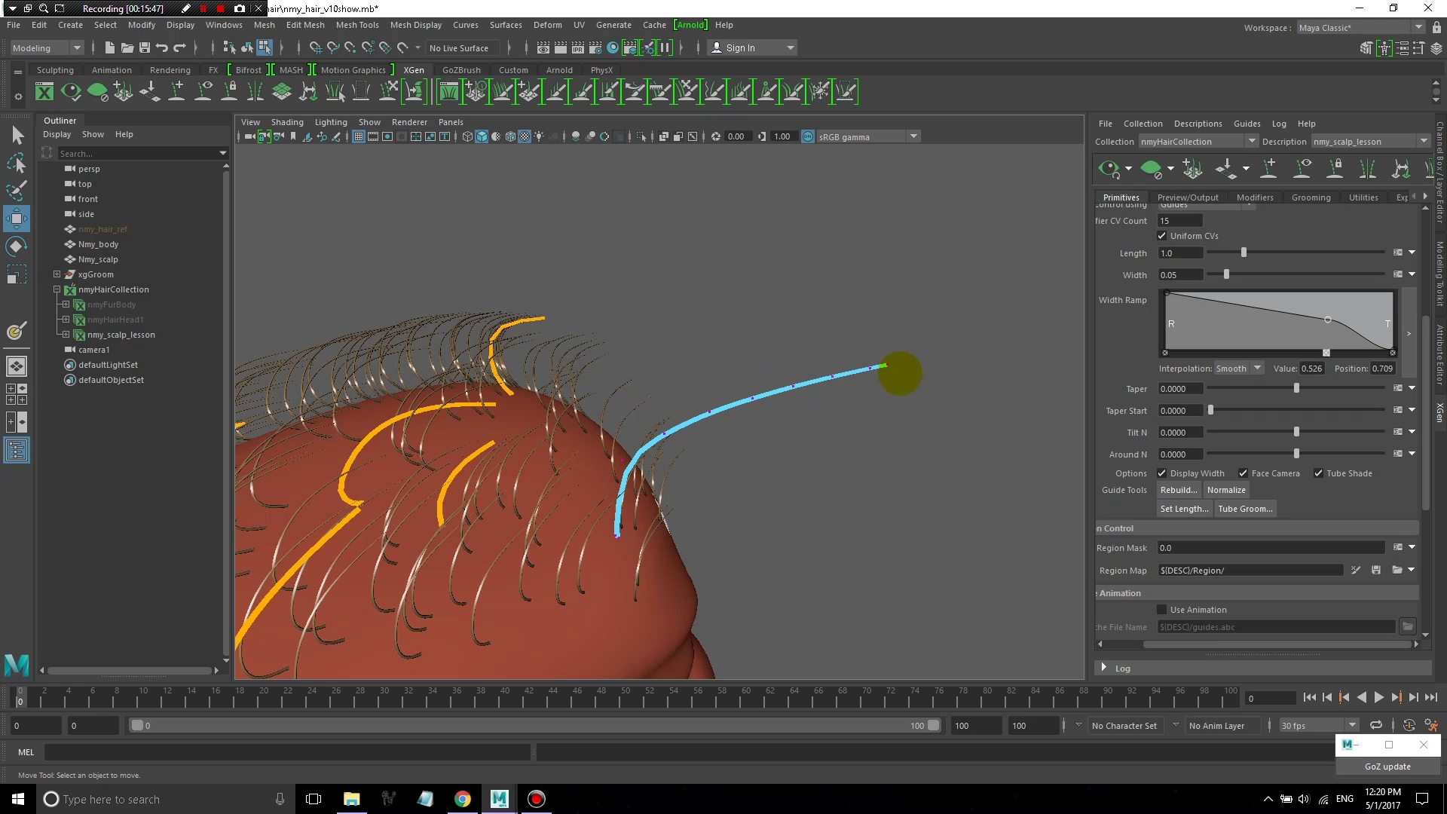
alt+drag(914, 400, 763, 444)
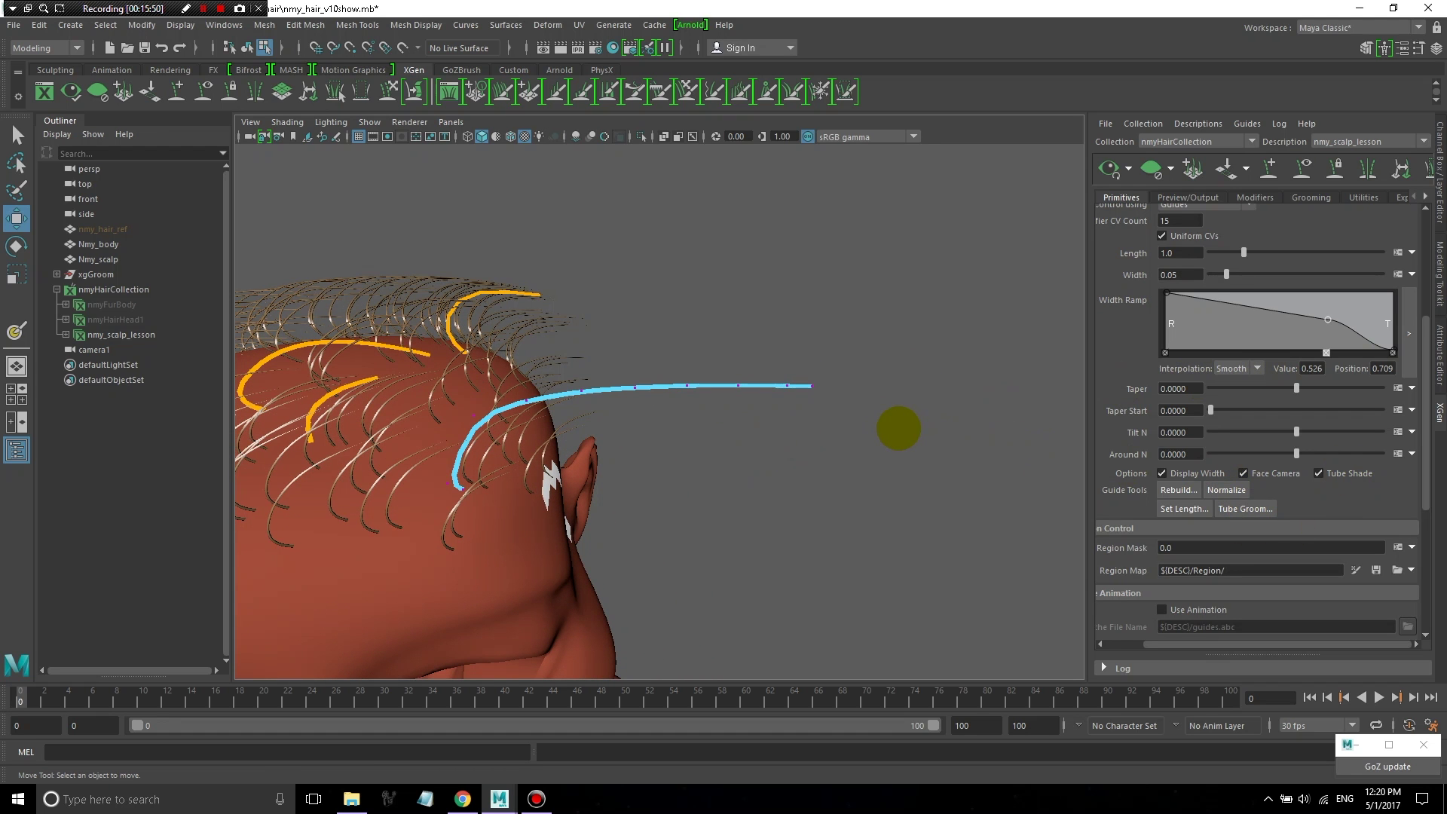
- Return to object mode, set the stretched guide's length to .4 and view it around the head
key(F8)
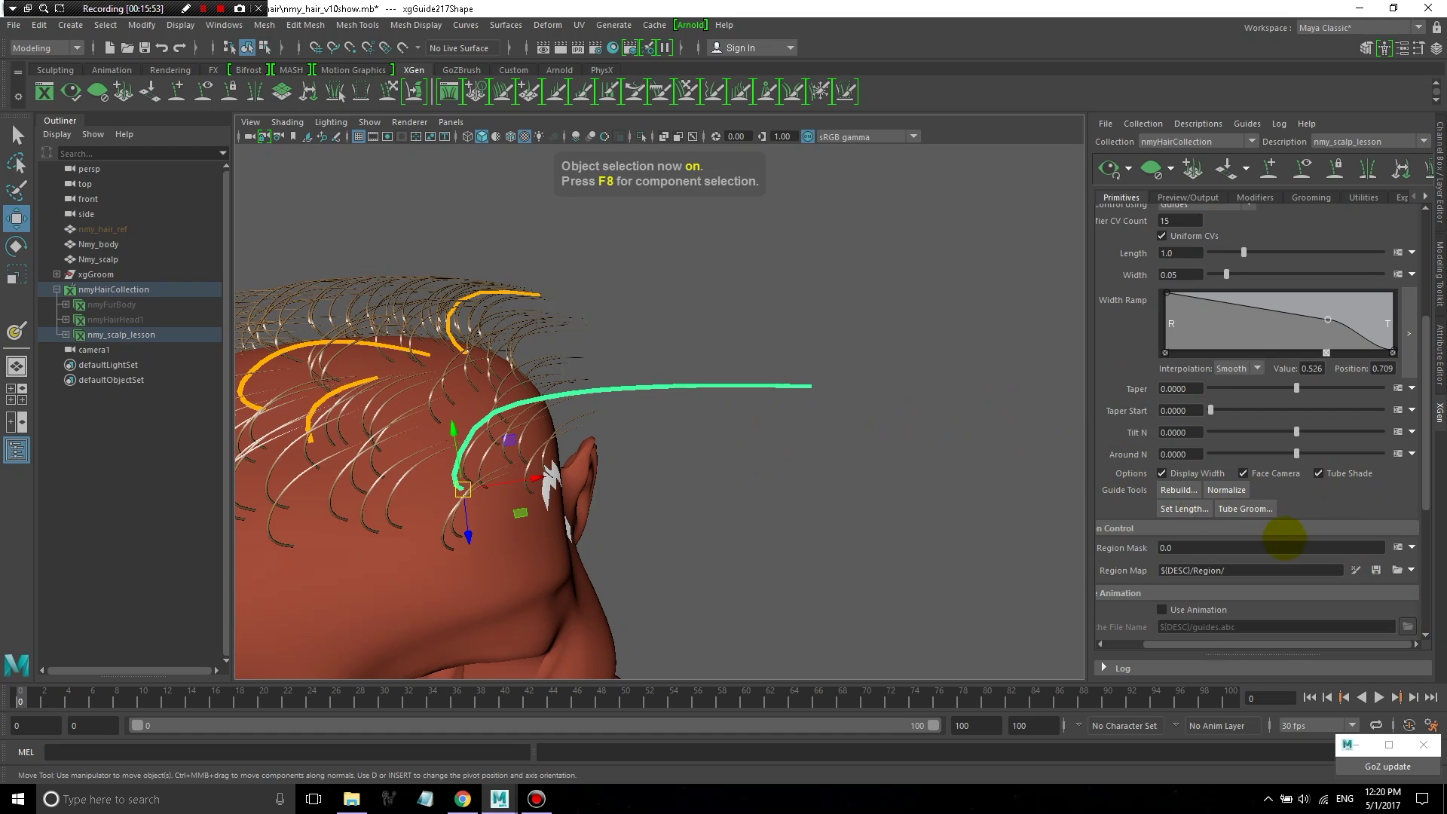
click(1197, 512)
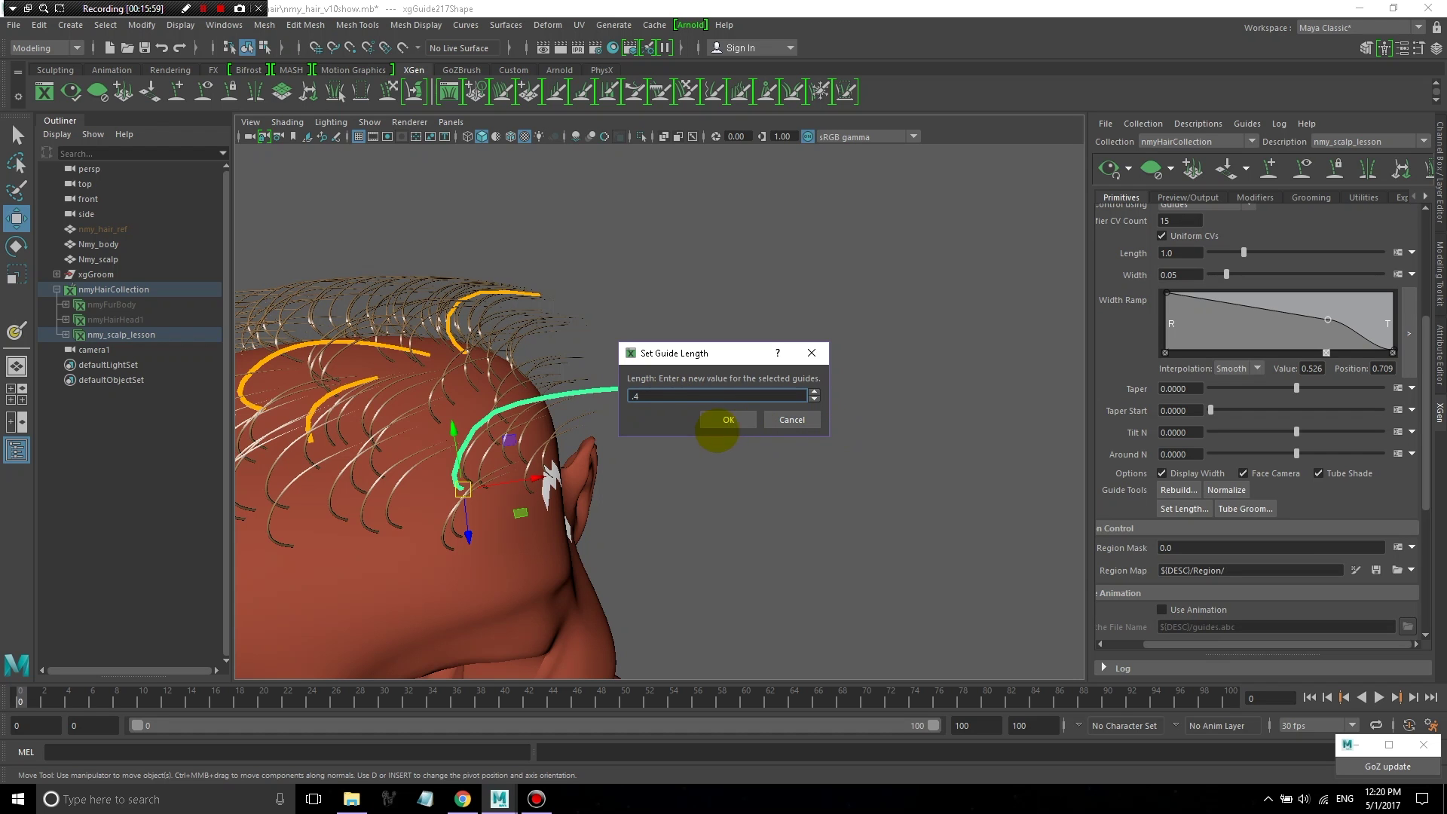
click(712, 421)
alt+drag(672, 452, 515, 360)
alt+right_drag(514, 361, 564, 415)
alt+drag(564, 416, 530, 390)
alt+right_drag(520, 385, 614, 413)
alt+drag(614, 414, 942, 444)
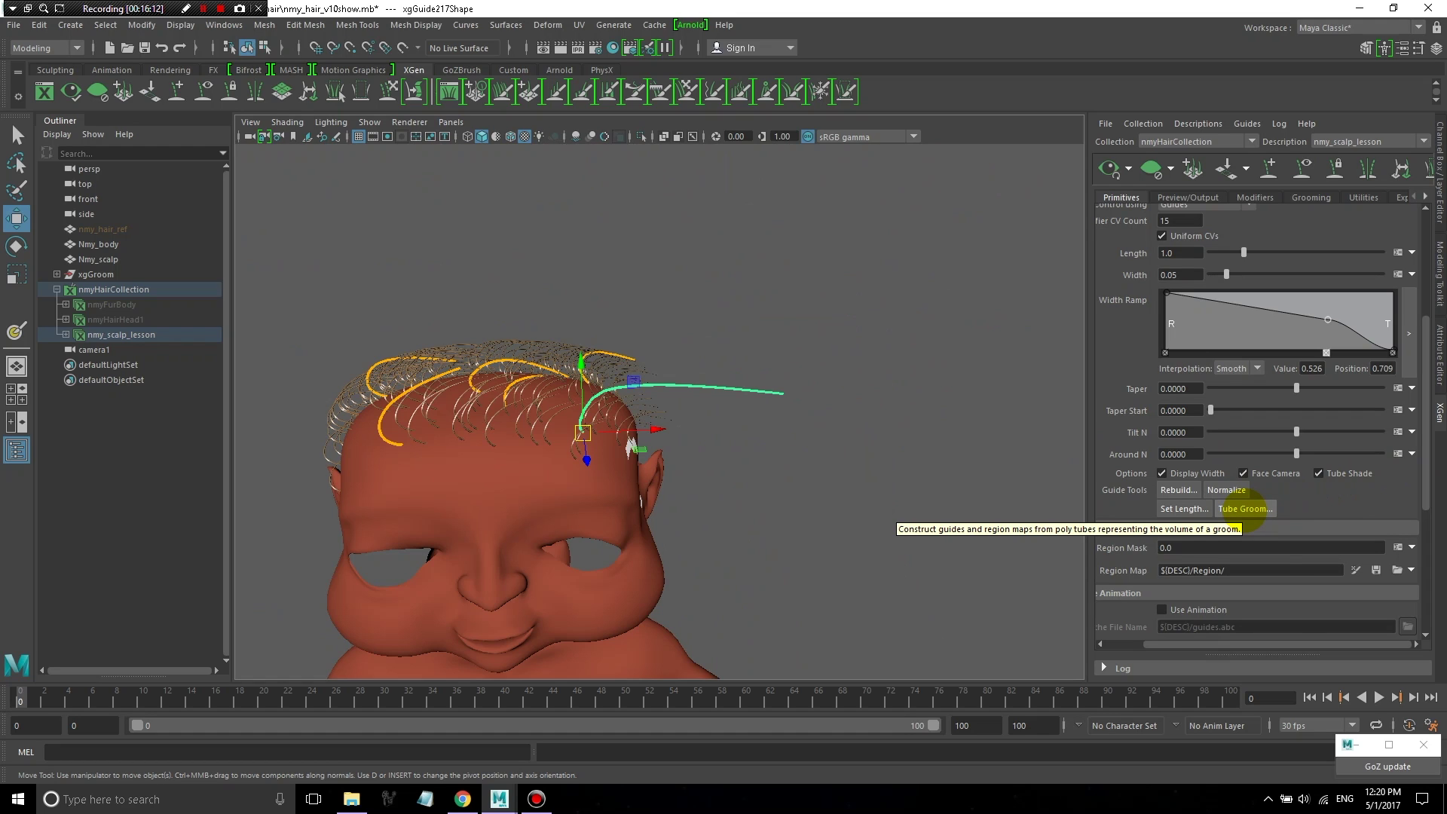
- Review the remaining primitive attributes, from region control and animation to displacement and culling, while viewing the head from several sides
scroll(1101, 543, down, 3)
alt+drag(632, 447, 733, 486)
click(714, 483)
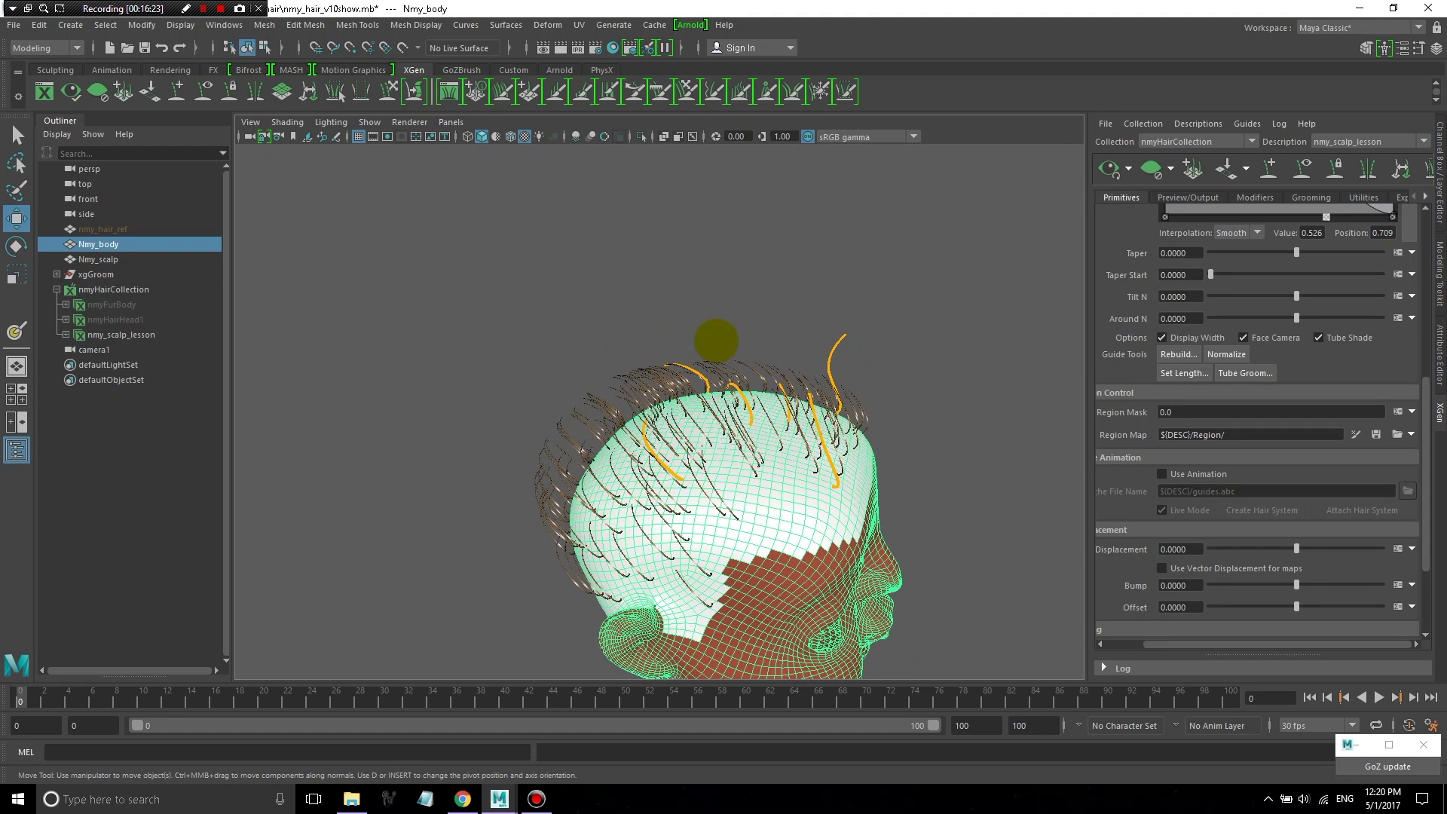
alt+drag(780, 448, 935, 490)
scroll(1165, 544, down, 4)
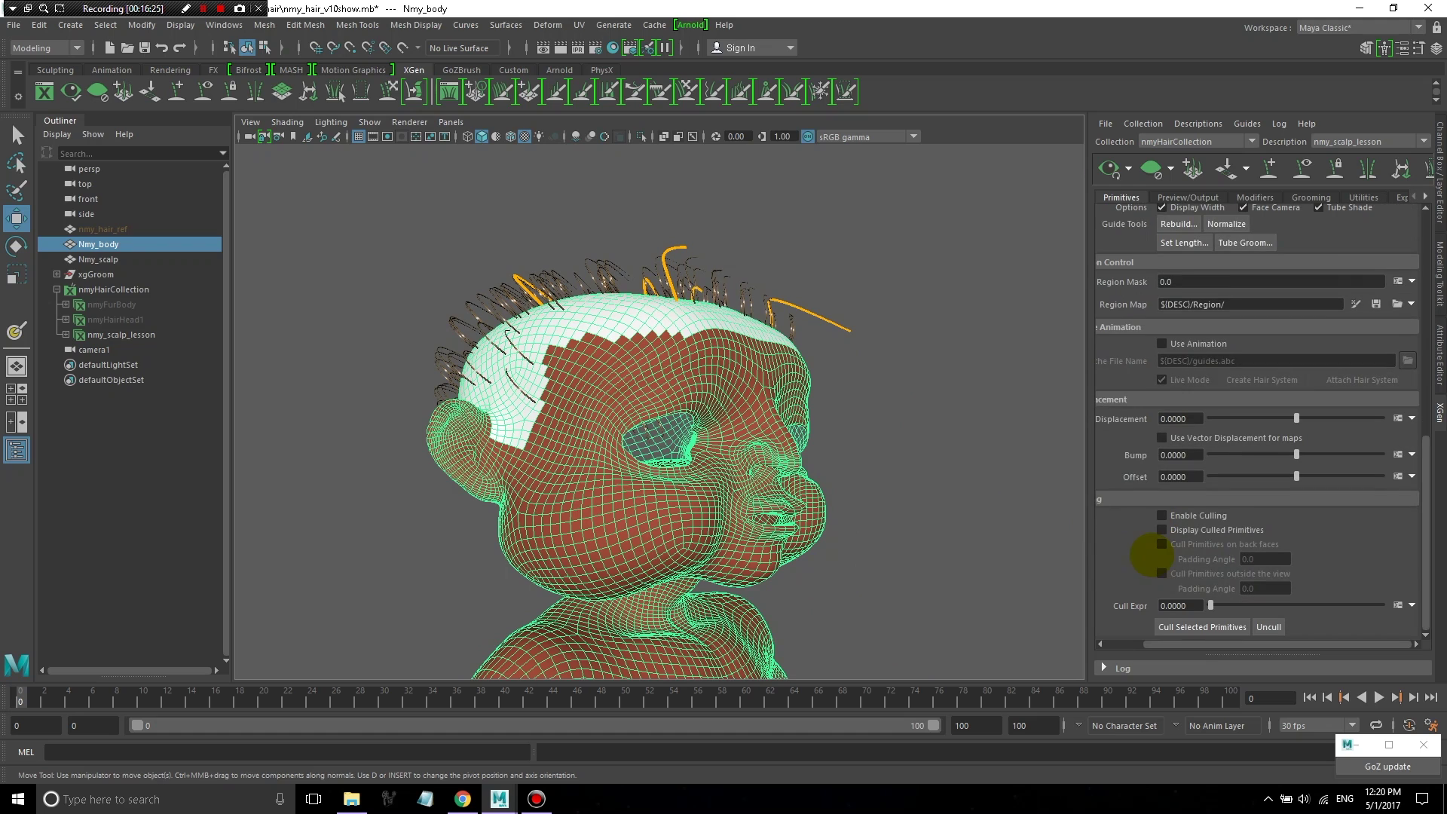
alt+drag(699, 387, 420, 335)
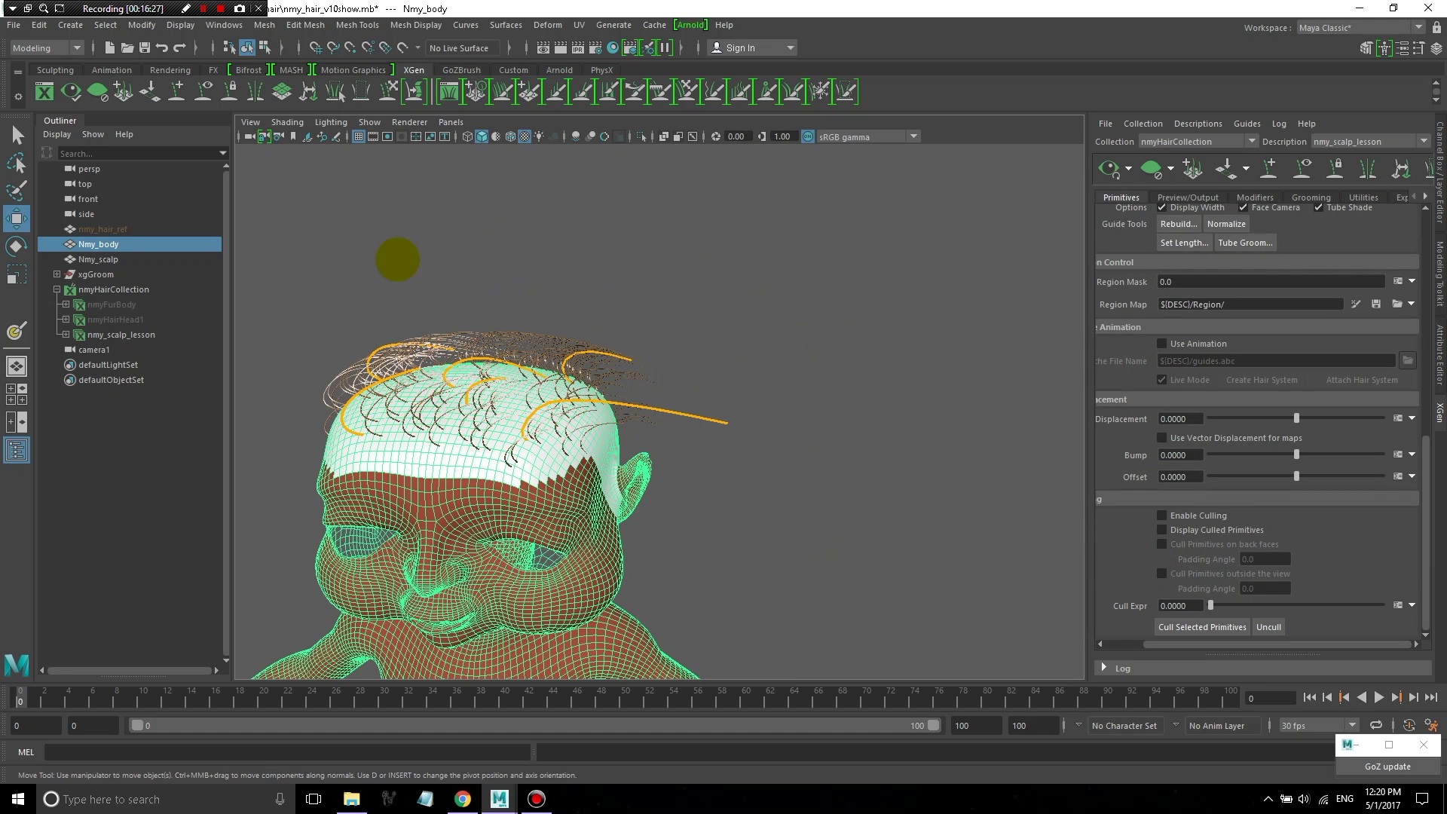
alt+drag(501, 414, 625, 486)
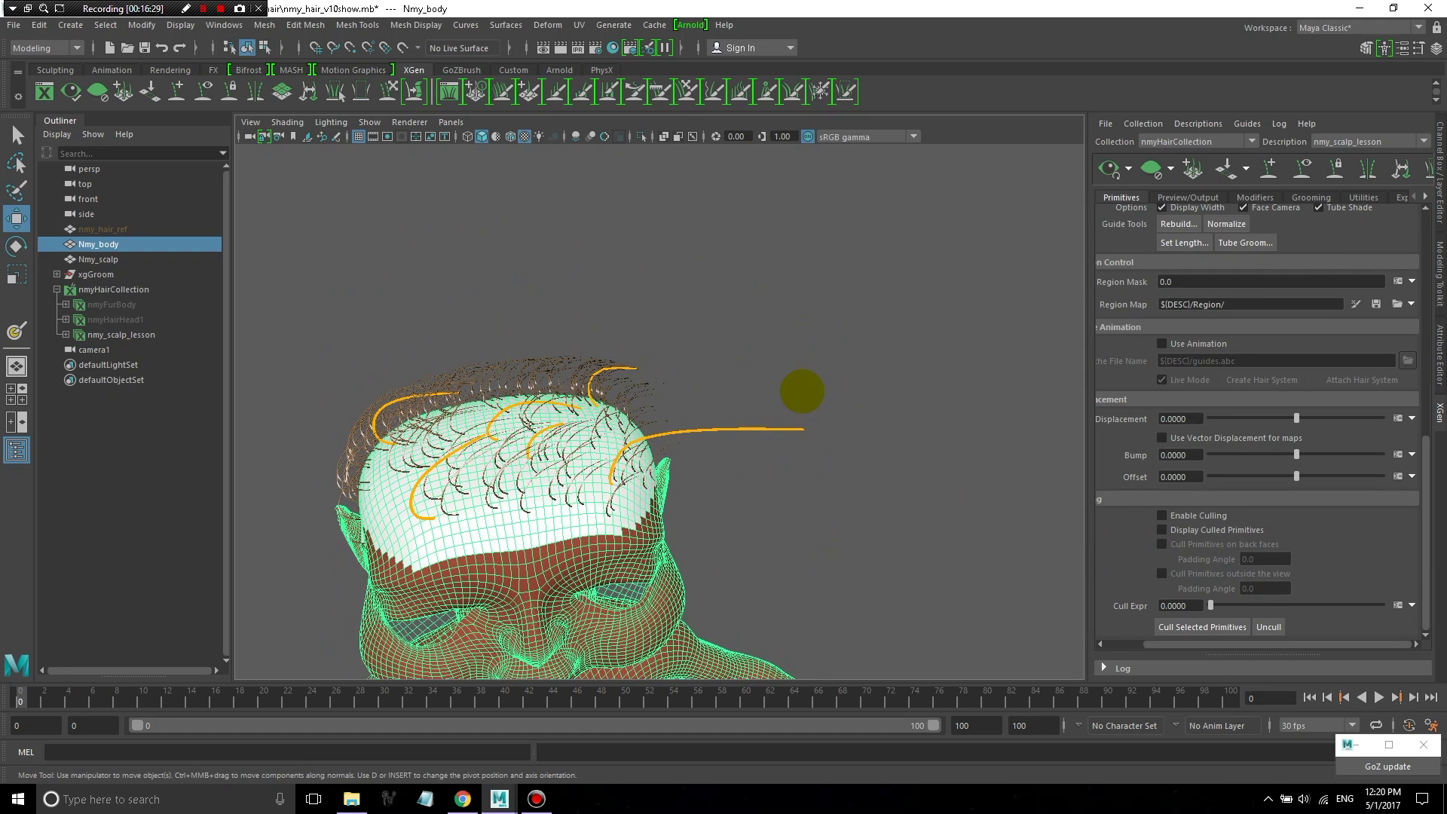
- Move the long temple guide inward along the front hairline with the Add or Move Guides tool
click(634, 471)
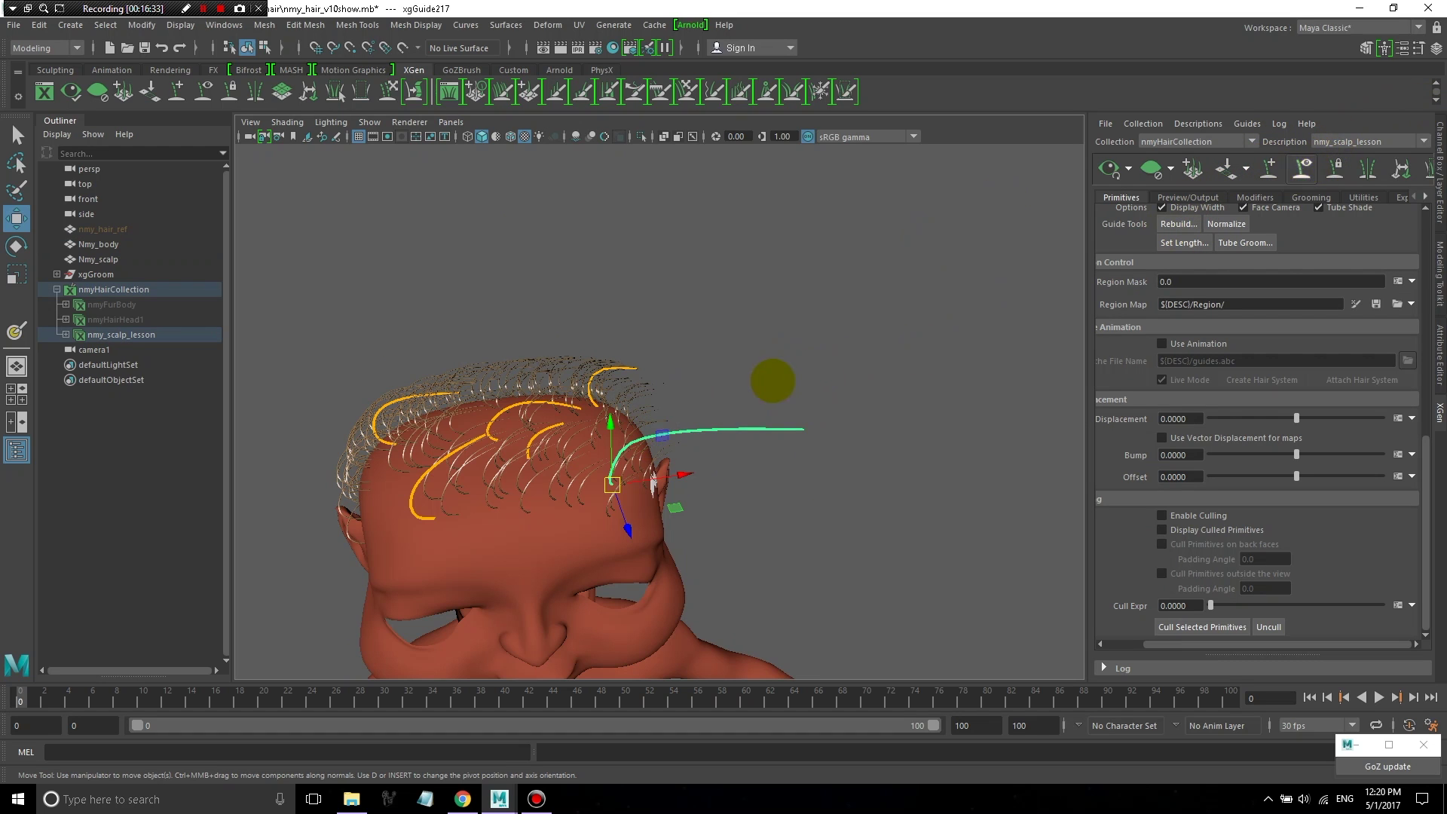
mouse_move(688, 410)
alt+mouse_down()
mouse_move(640, 403)
mouse_move(709, 407)
alt+mouse_up()
click(1270, 172)
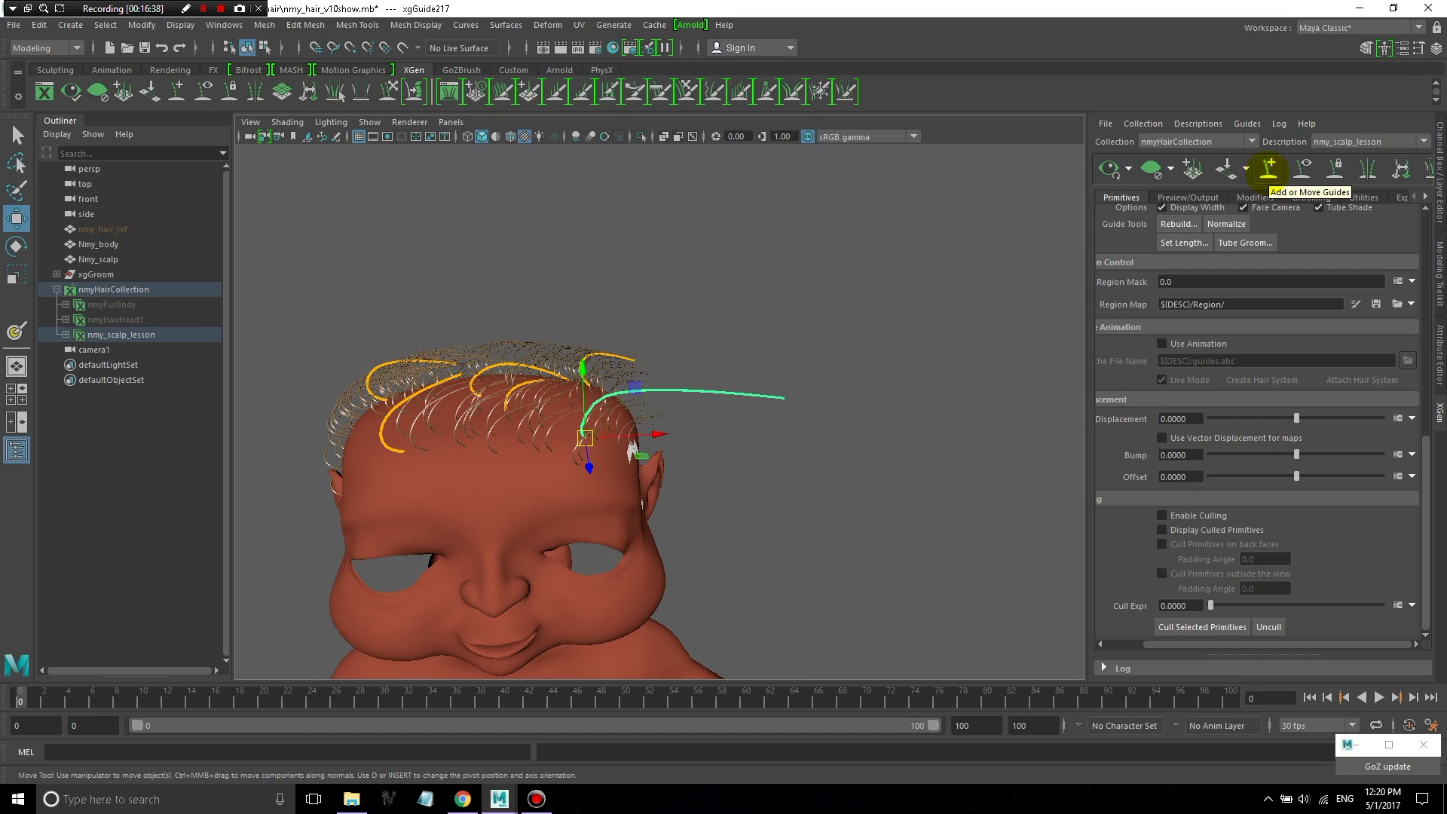
click(1269, 170)
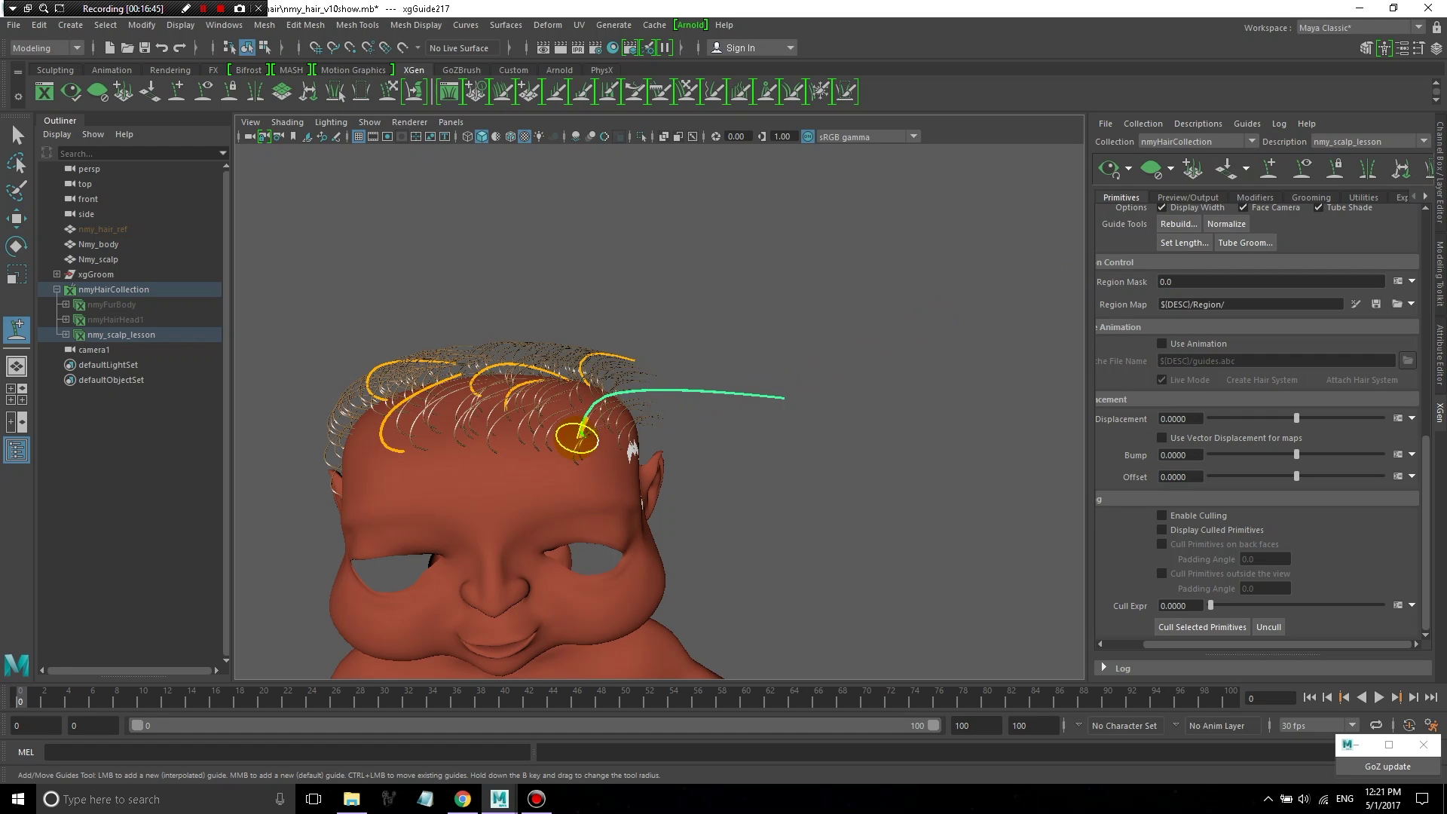
ctrl+click(474, 443)
alt+drag(998, 424, 672, 426)
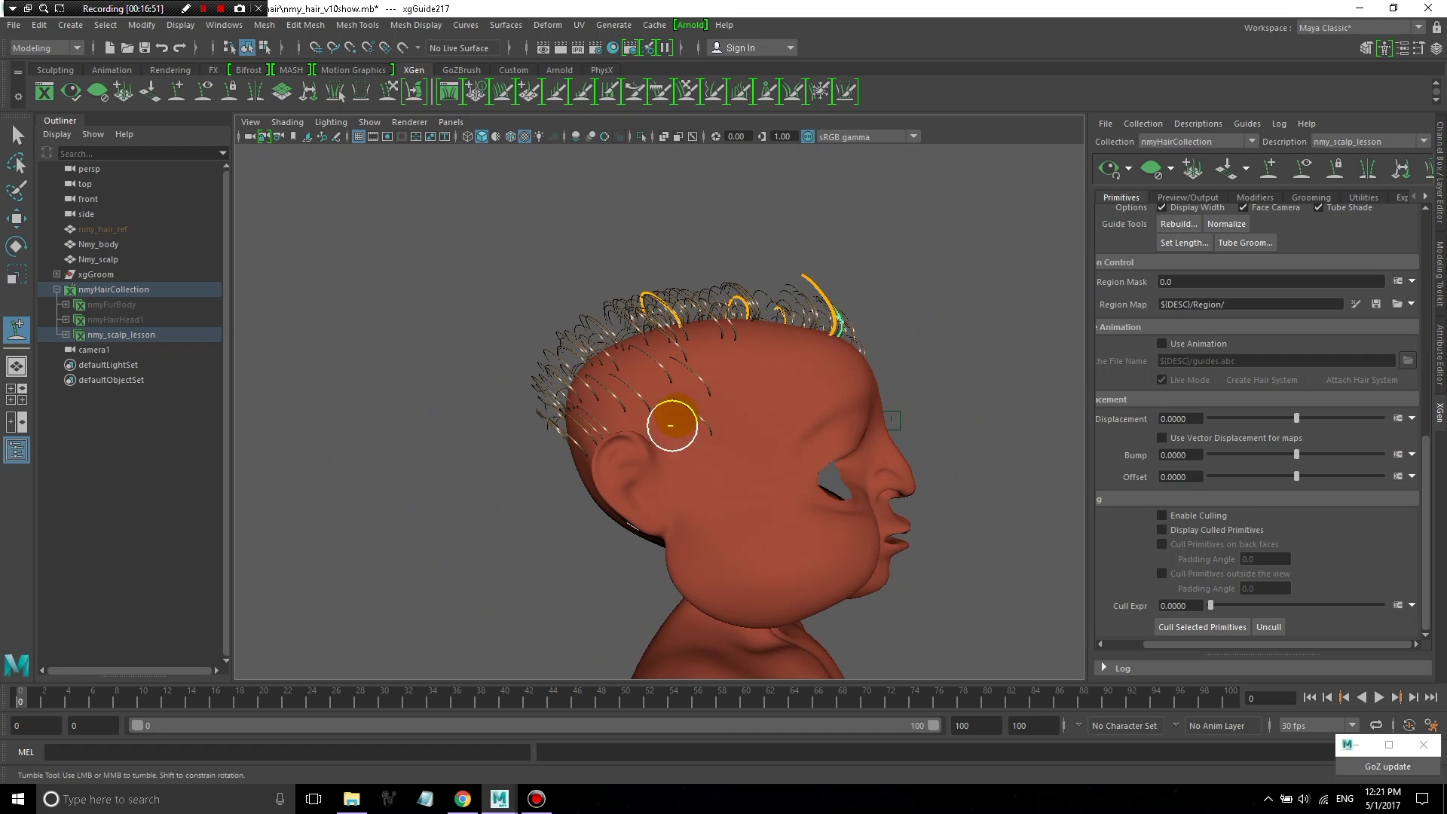
- Reposition the other guides along the front, side and top of the scalp with the Add or Move Guides tool
mouse_move(722, 378)
alt+mouse_down()
mouse_move(708, 442)
mouse_move(666, 420)
alt+mouse_up()
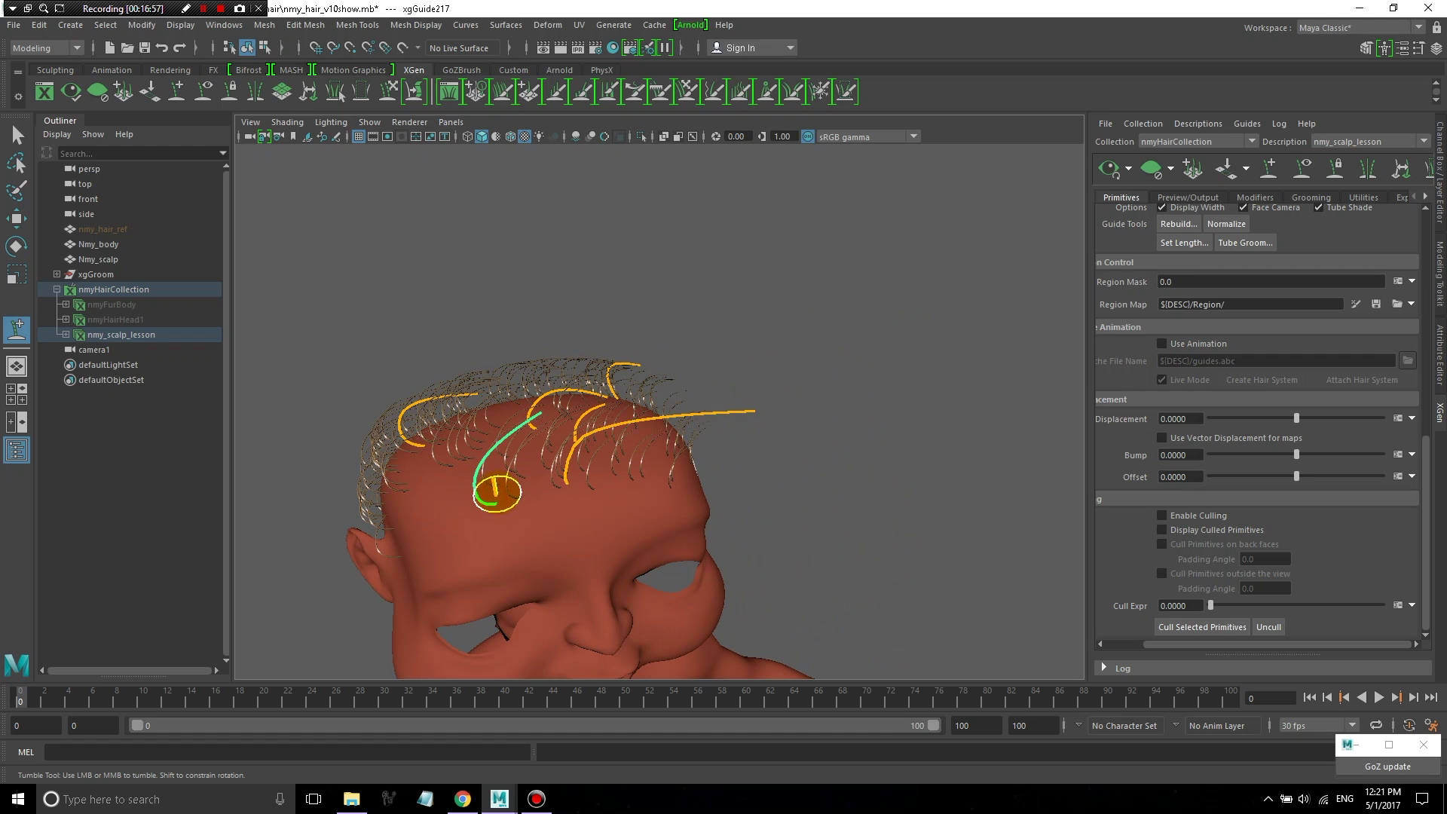
alt+drag(572, 485, 475, 513)
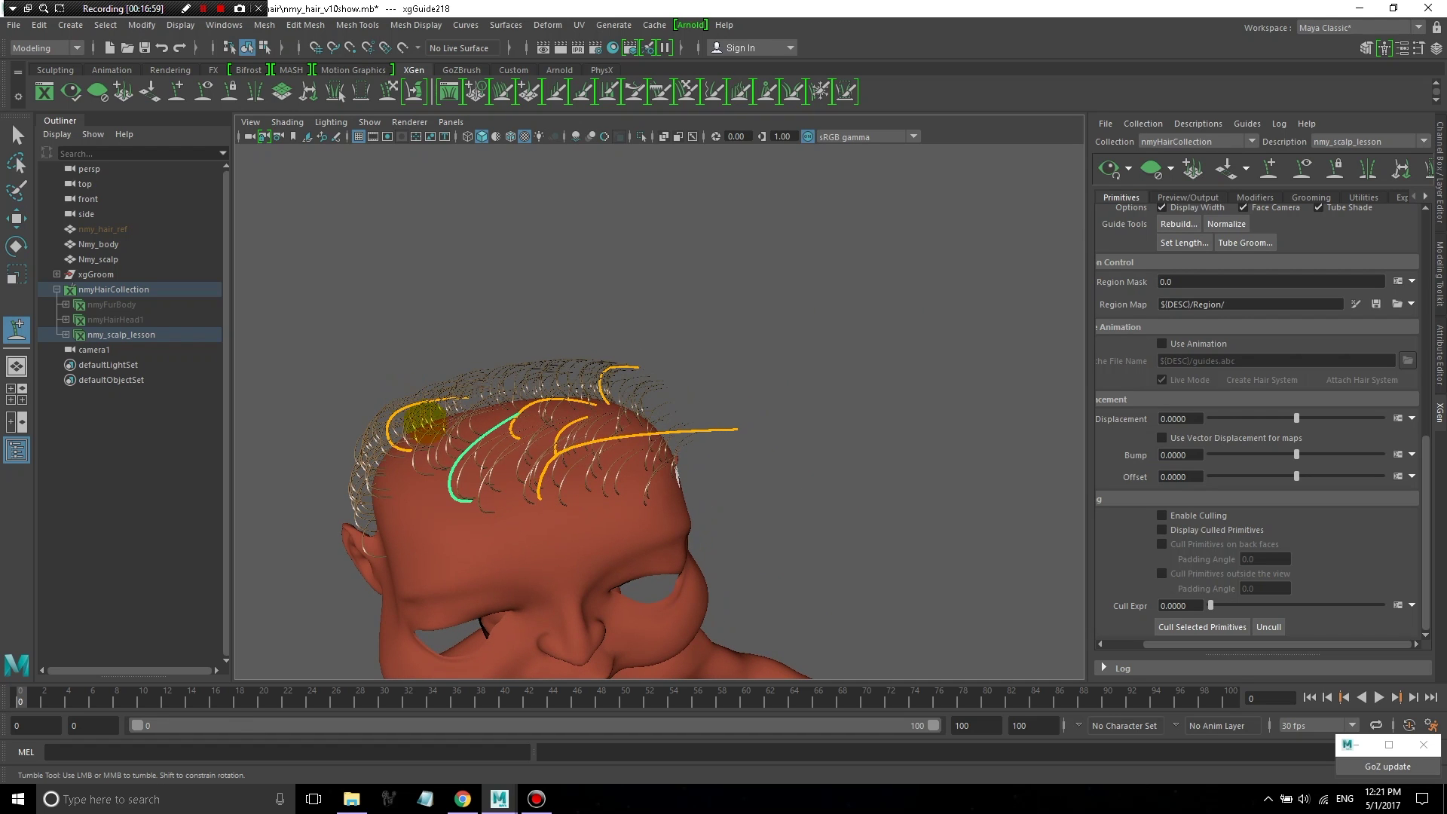
alt+drag(540, 495, 704, 456)
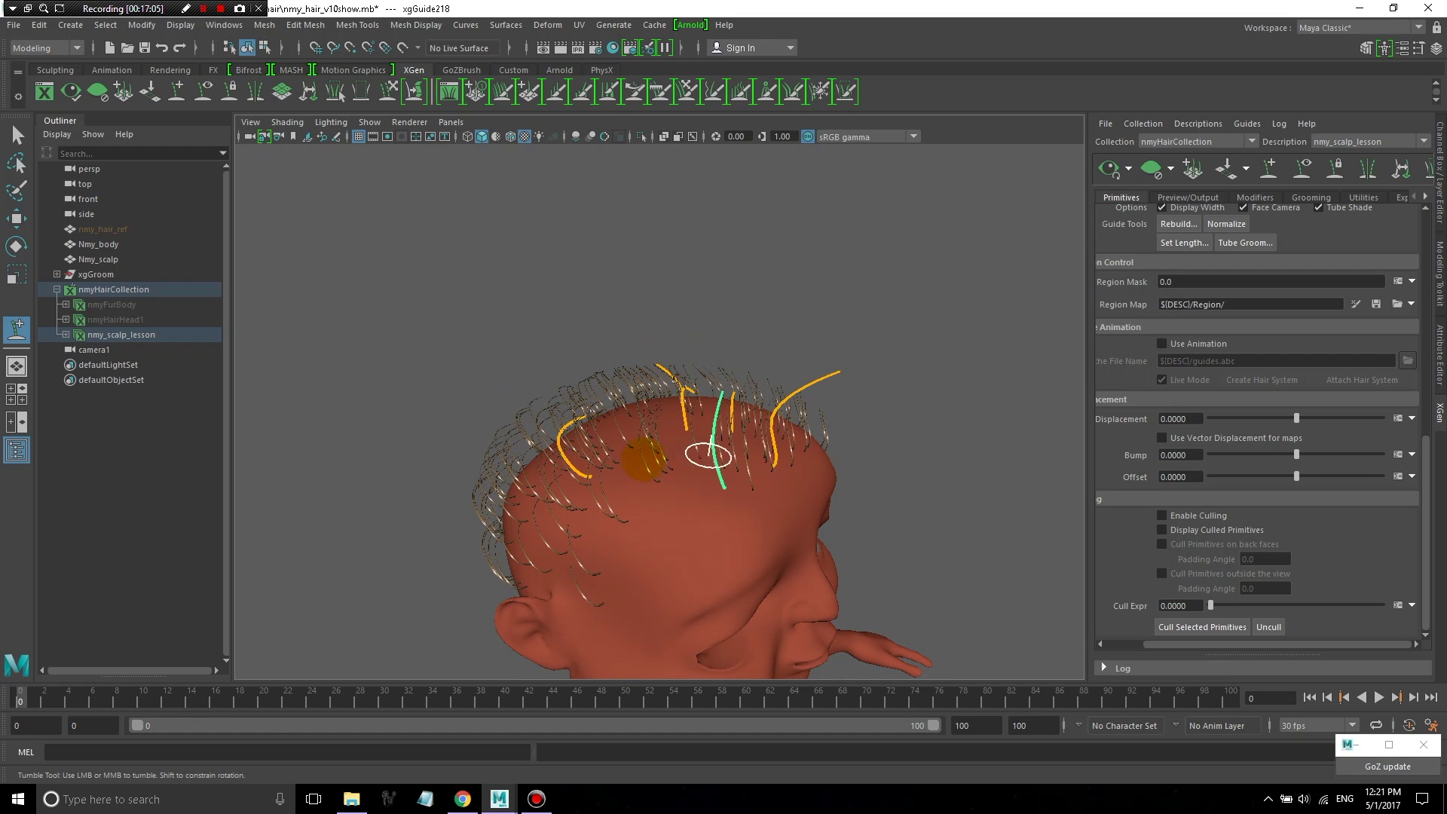
alt+drag(692, 485, 561, 476)
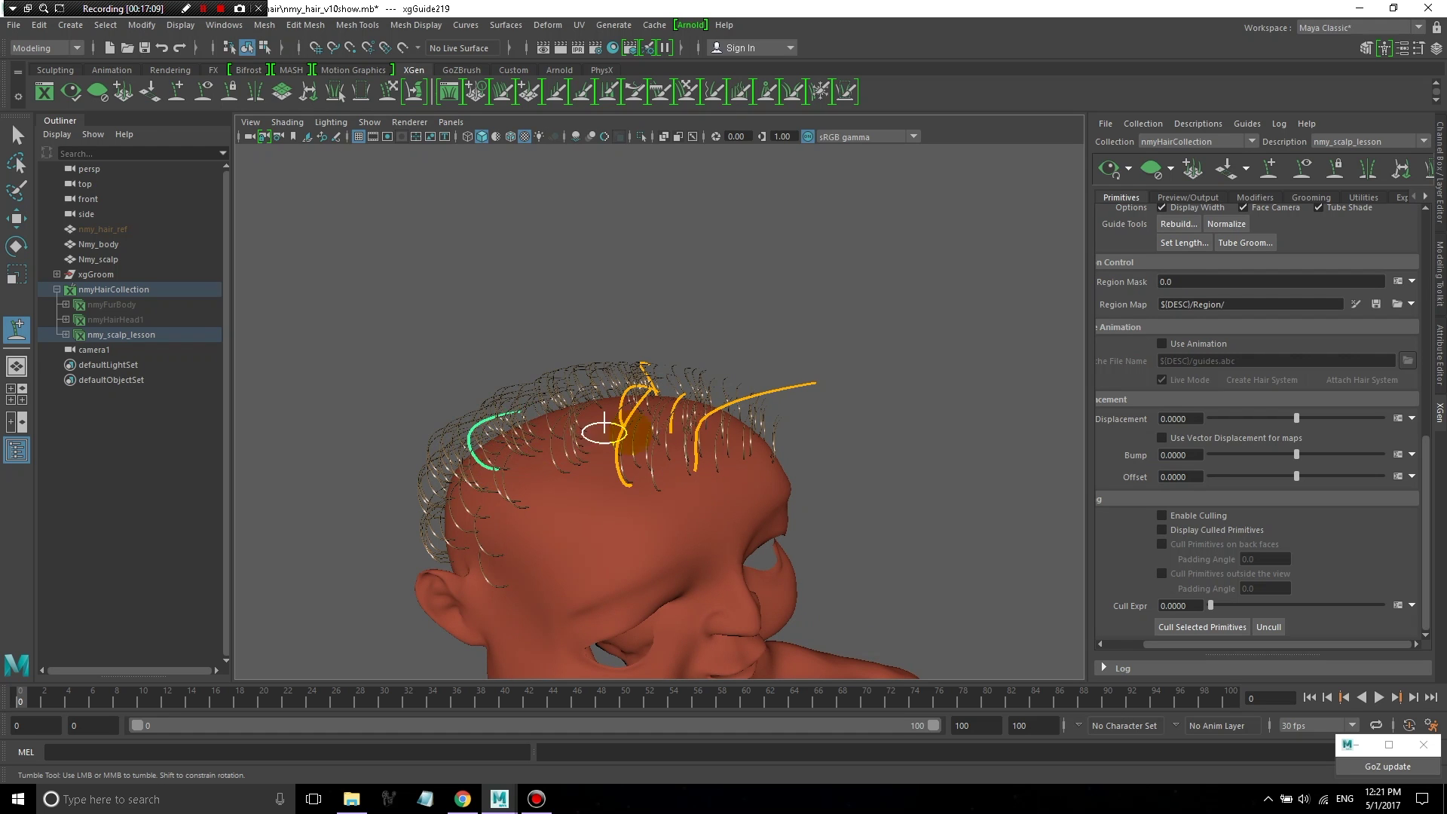
alt+drag(583, 435, 645, 450)
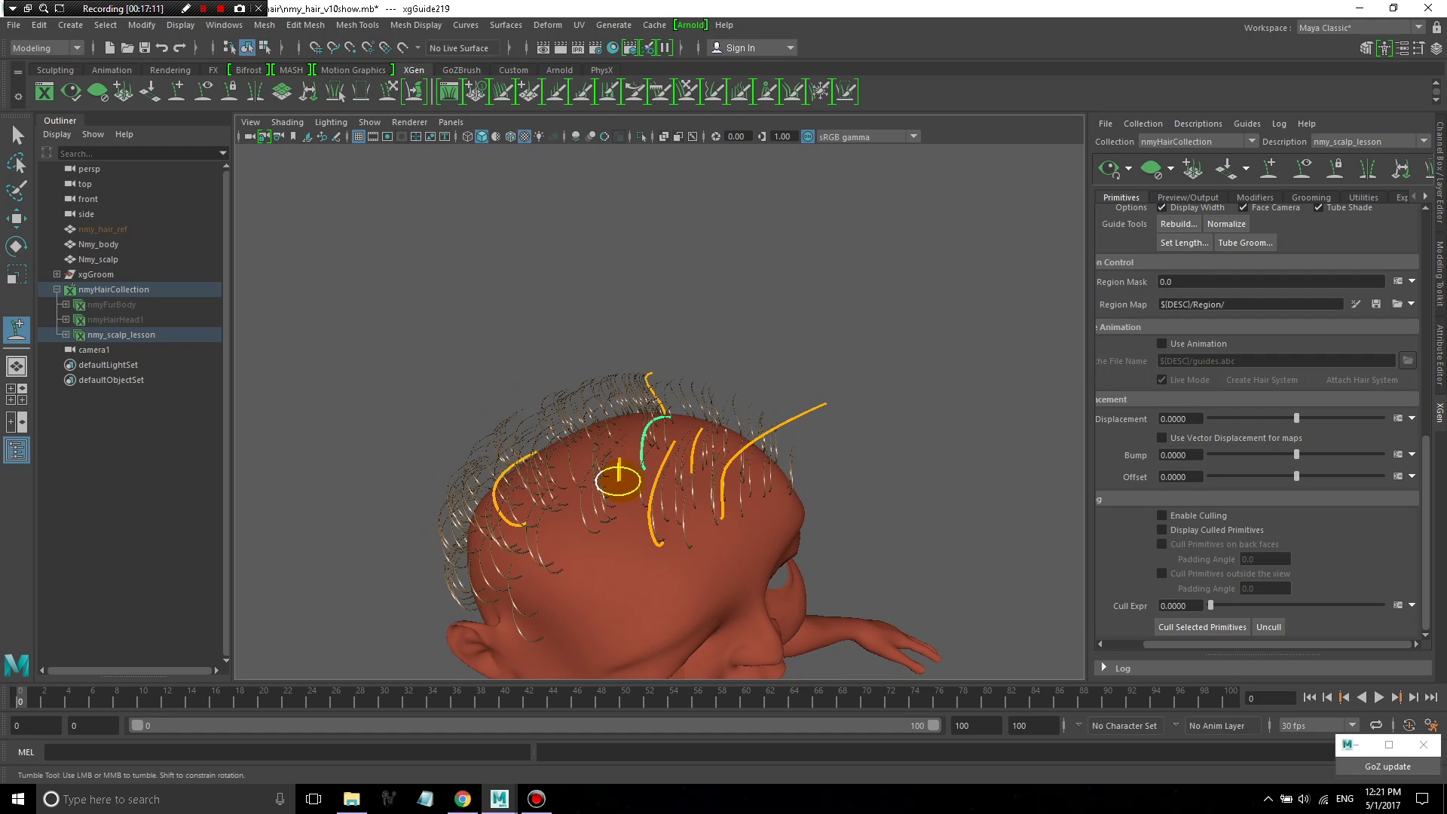
alt+drag(927, 385, 879, 330)
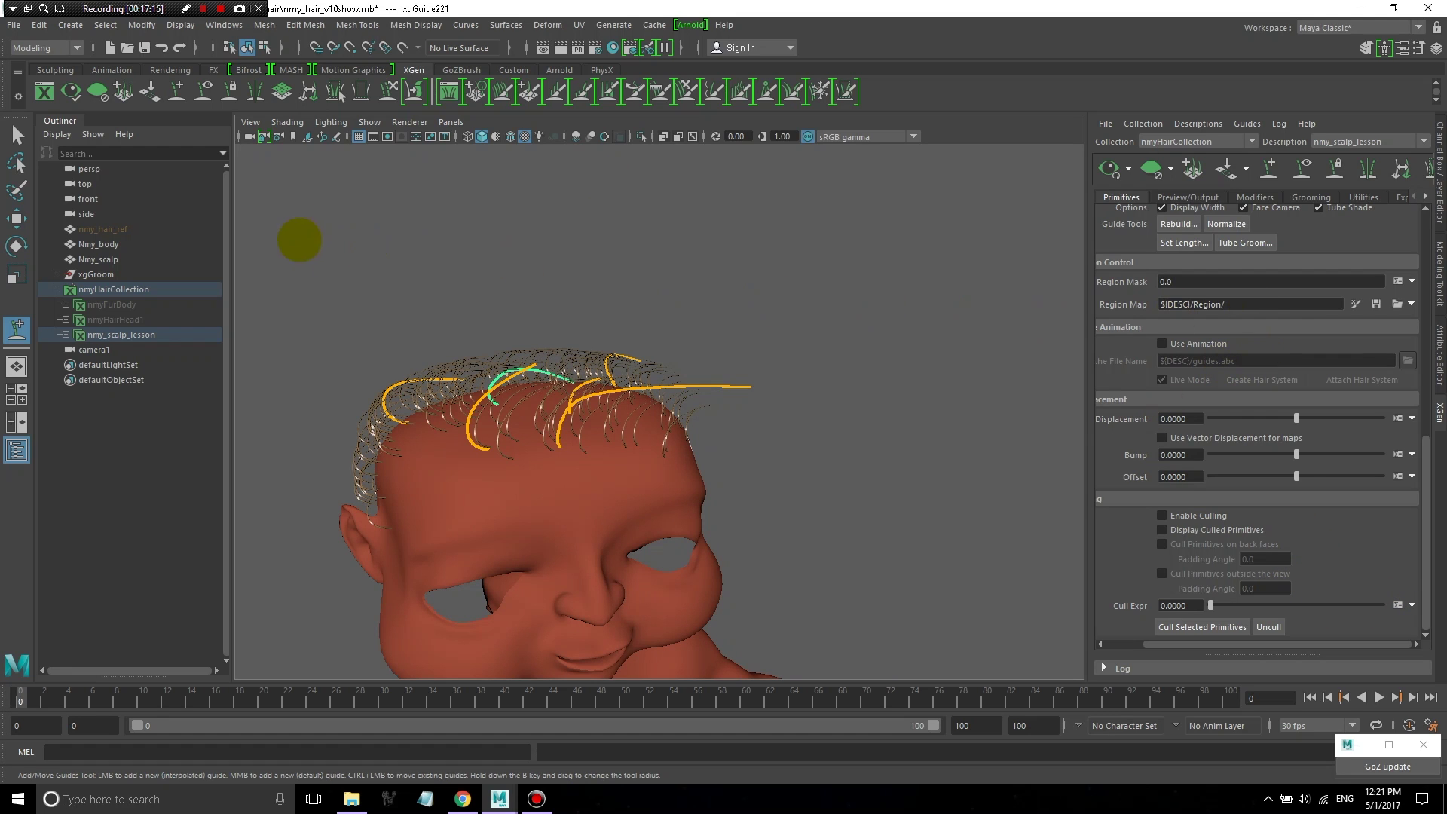
- Hide the nmy_scalp_lesson description and show the nmyHairHead1 description in its place
click(134, 335)
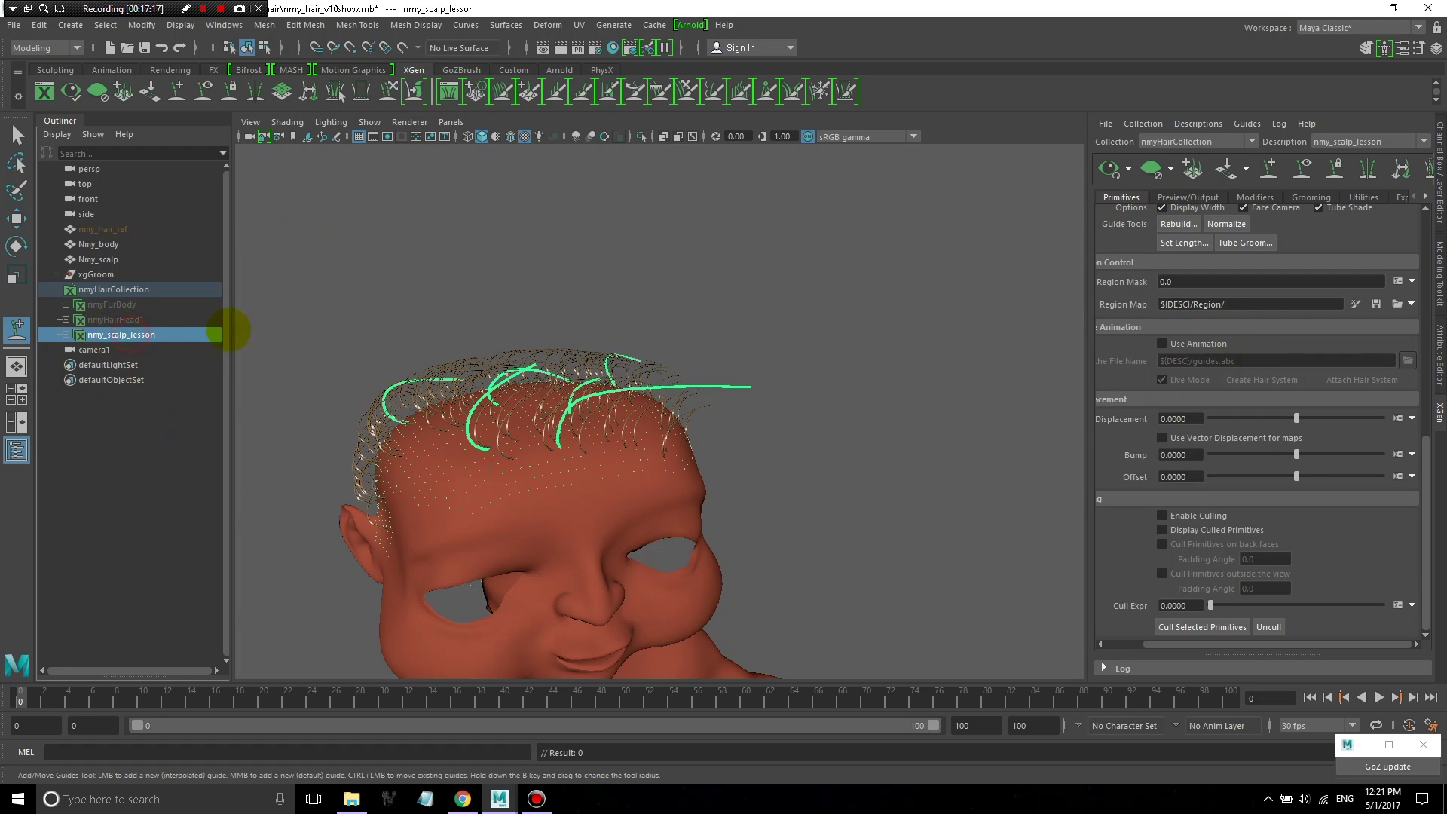
key(ctrl+h)
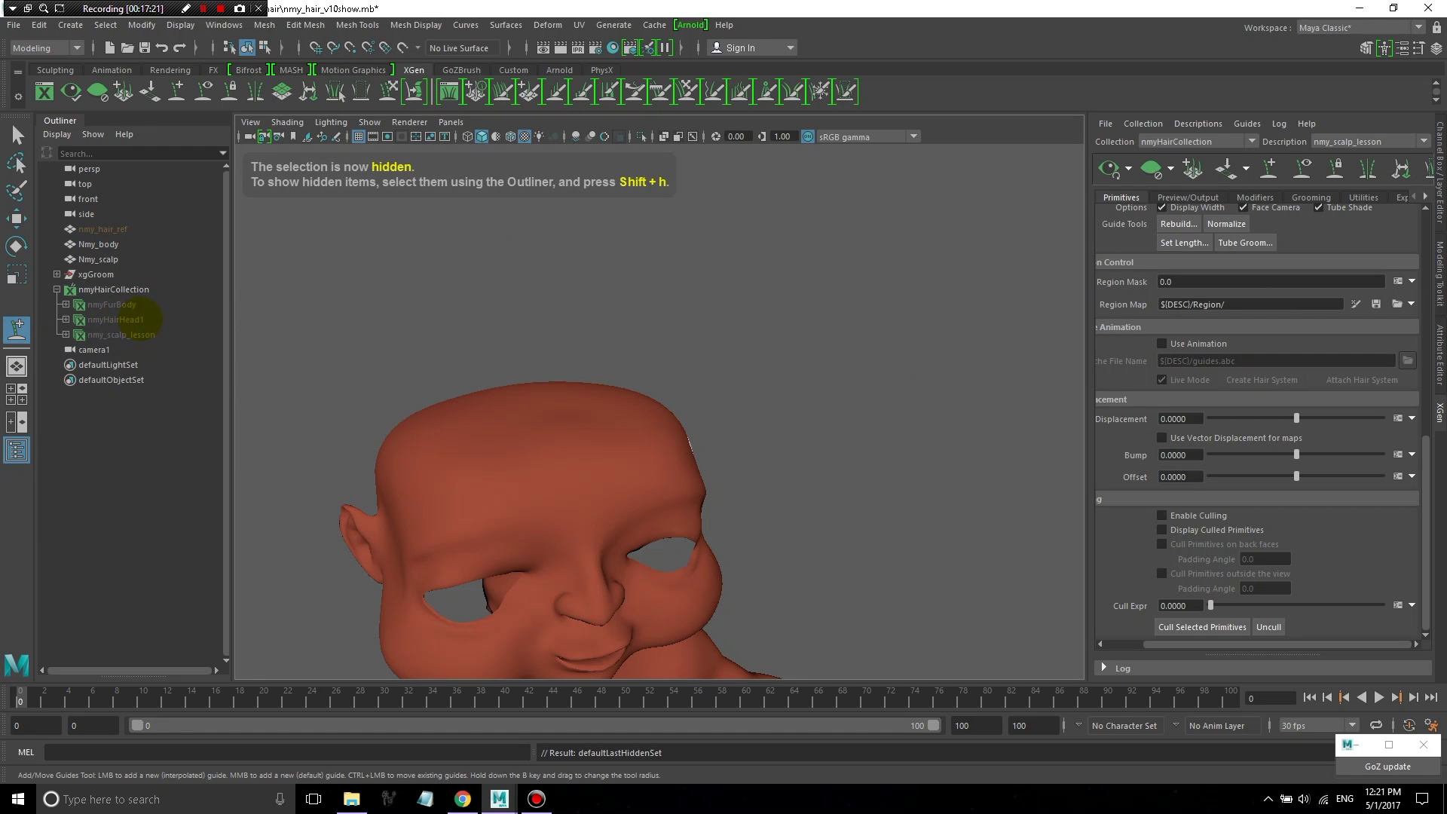
click(115, 319)
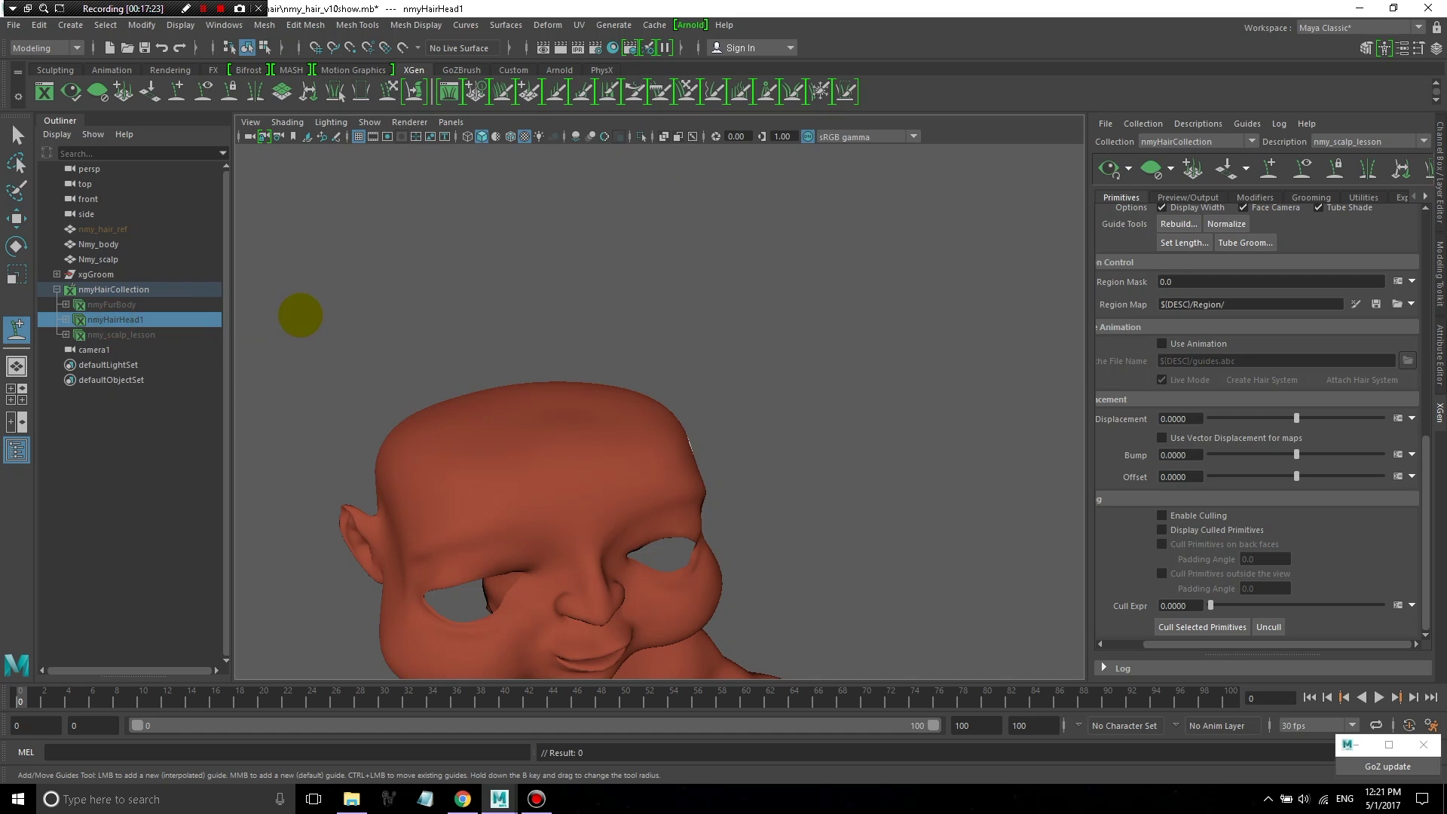
key(shift+h)
alt+drag(946, 463, 614, 230)
- Make nmyHairHead1 the active XGen description and clear its hair preview
click(1334, 142)
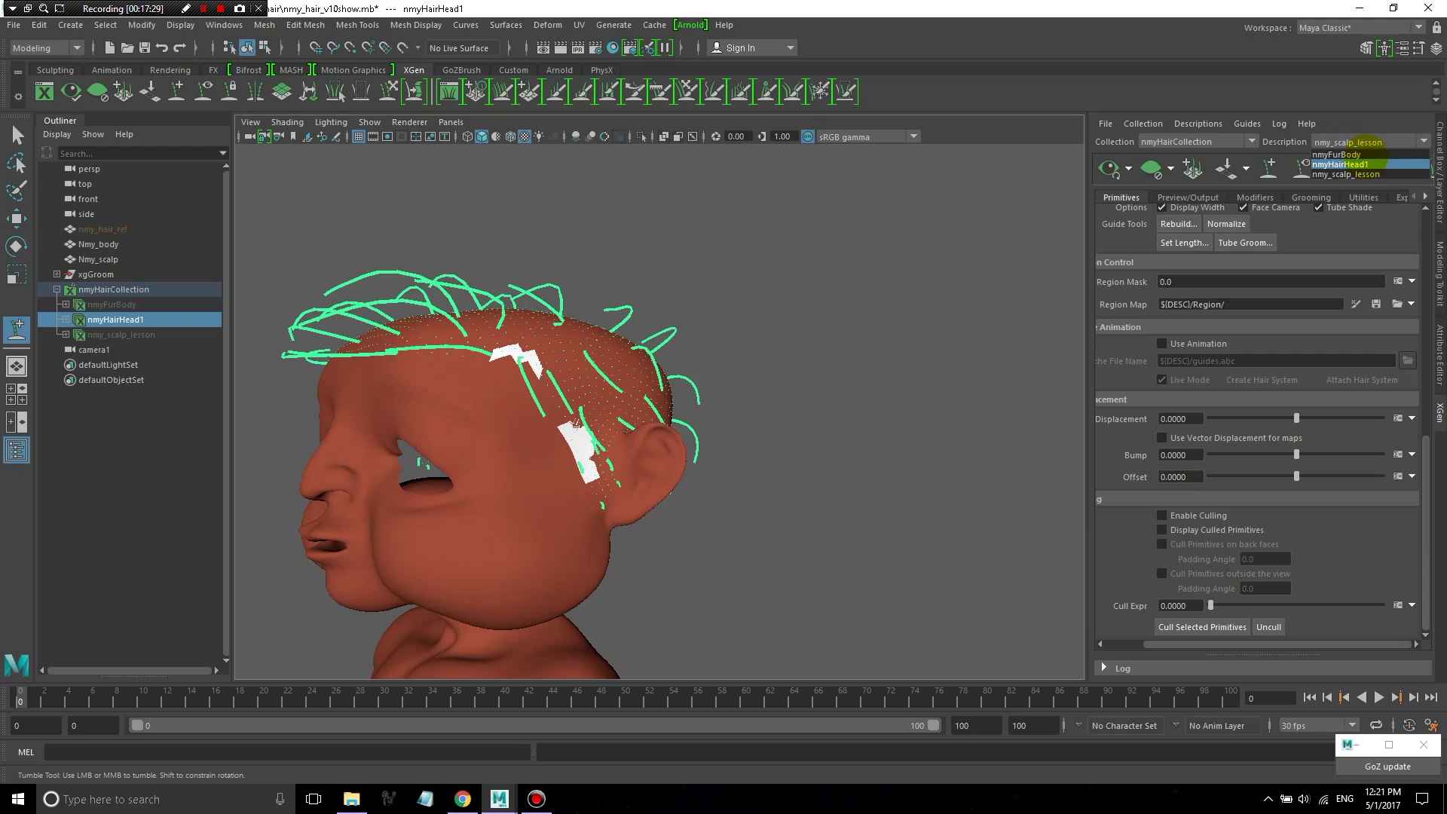
click(1357, 164)
alt+drag(591, 259, 976, 219)
click(1151, 170)
alt+drag(776, 314, 617, 215)
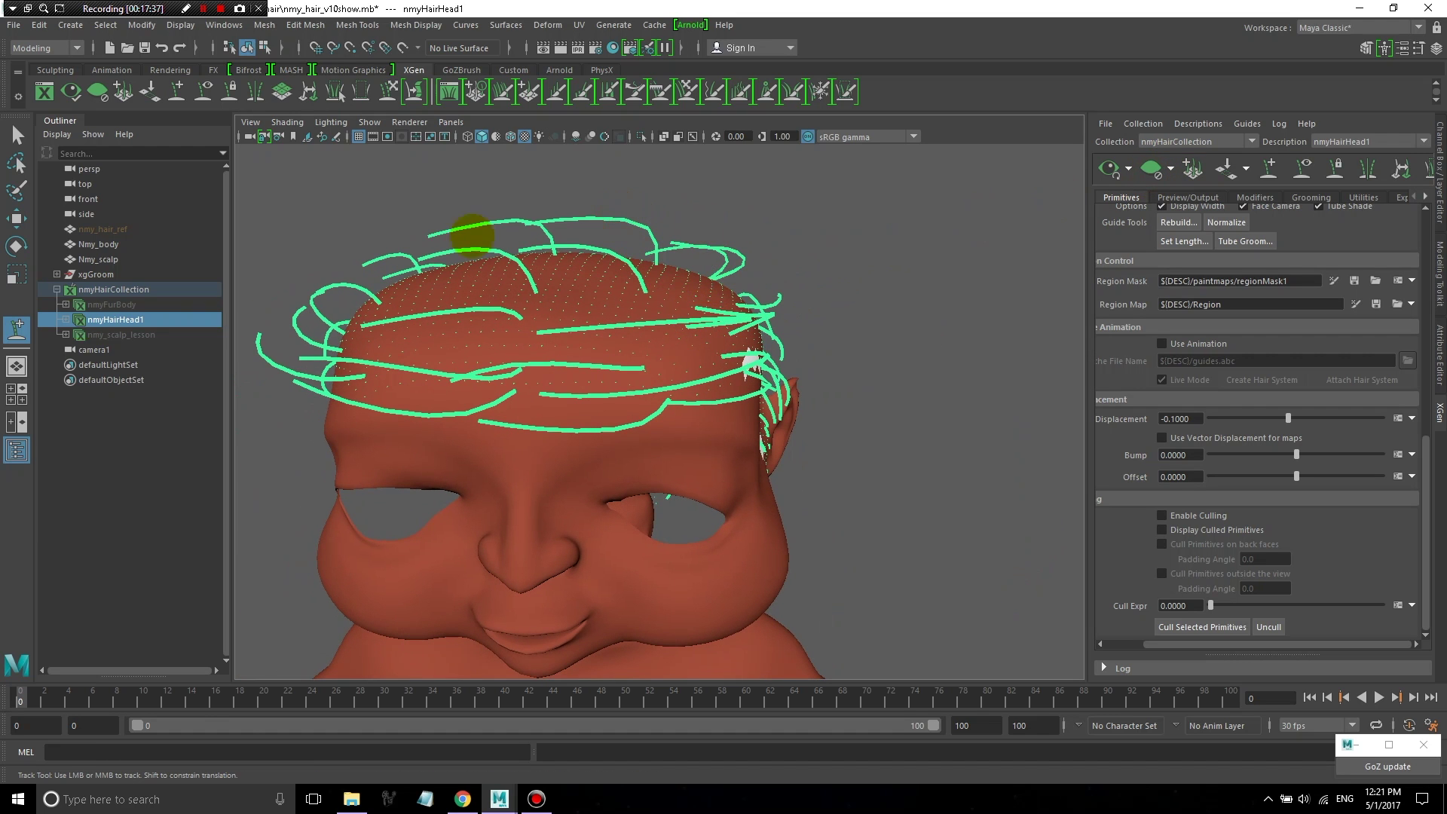
- Pick a guide on top of the head, inspect its control vertices in component mode, and return to object mode with nothing selected
click(16, 219)
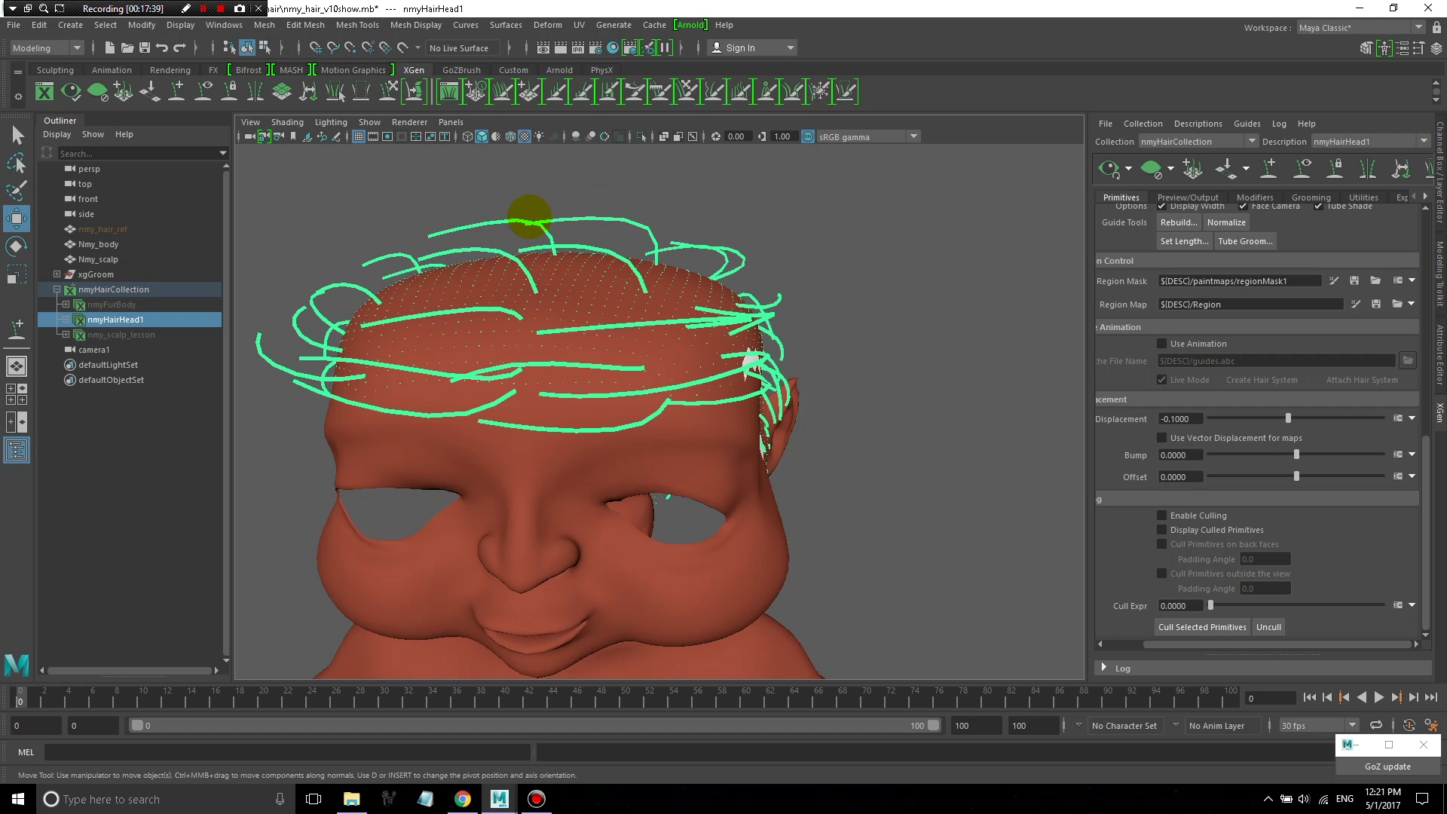
click(508, 223)
alt+drag(507, 223, 509, 293)
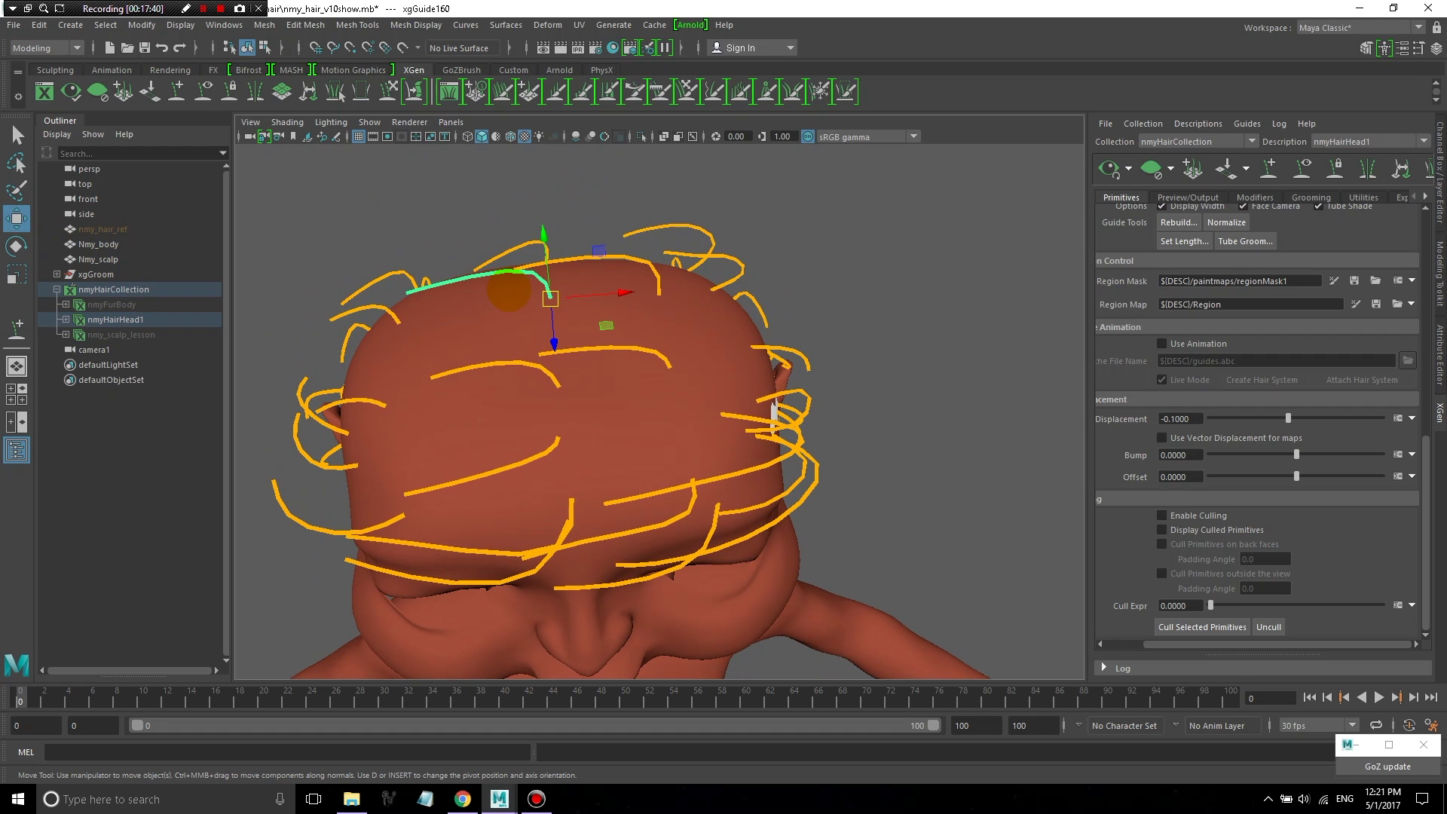
key(F8)
alt+drag(588, 321, 633, 420)
scroll(508, 443, up, 3)
drag(492, 477, 827, 248)
mouse_move(753, 411)
alt+mouse_down()
mouse_move(754, 301)
mouse_move(753, 411)
alt+mouse_up()
alt+drag(750, 520, 746, 518)
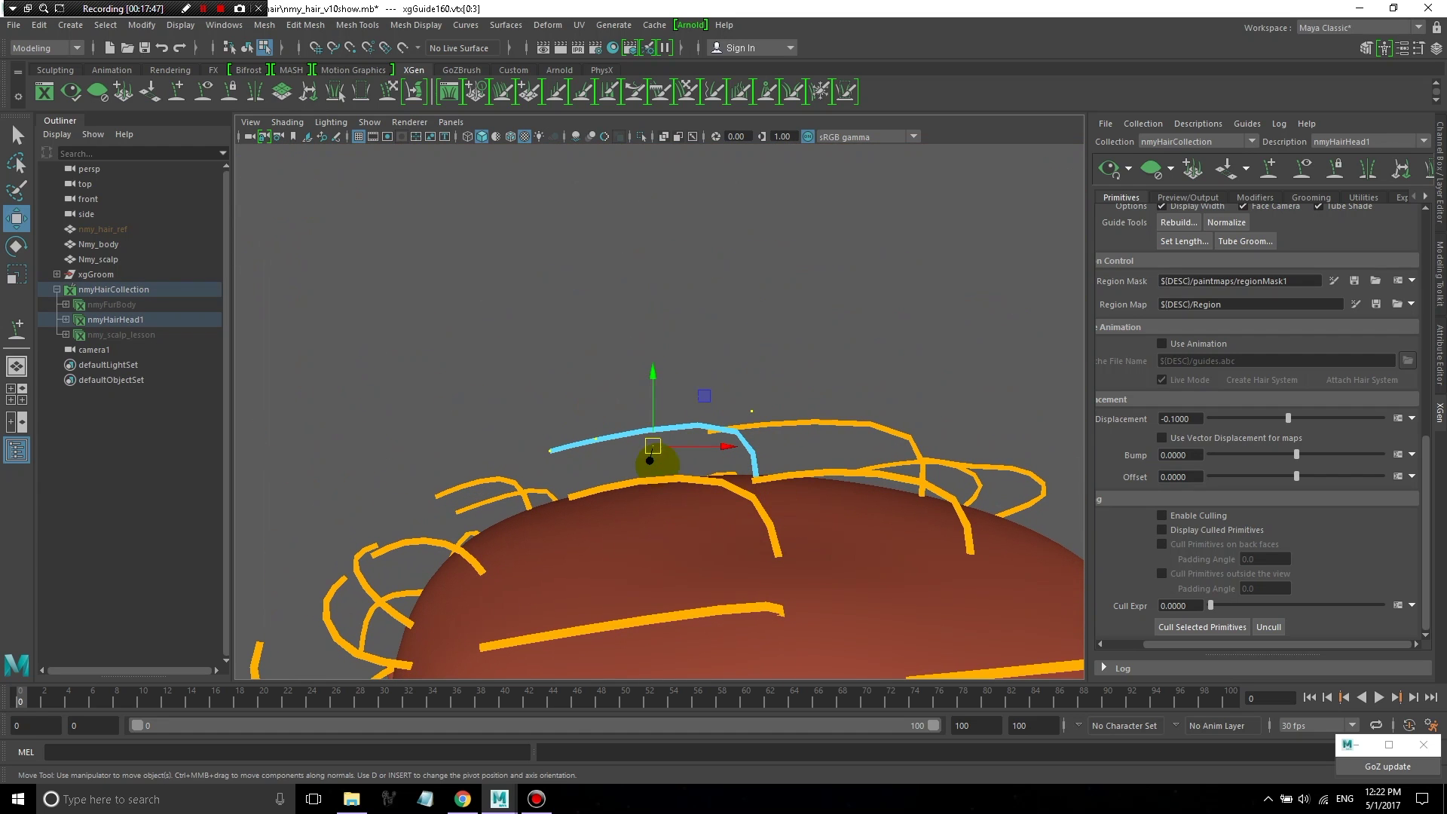
key(F8)
click(439, 284)
- Hide the Nmy_body mesh so that only the scalp and its guides are shown
alt+drag(653, 524, 547, 556)
alt+drag(564, 504, 575, 485)
click(632, 522)
click(660, 557)
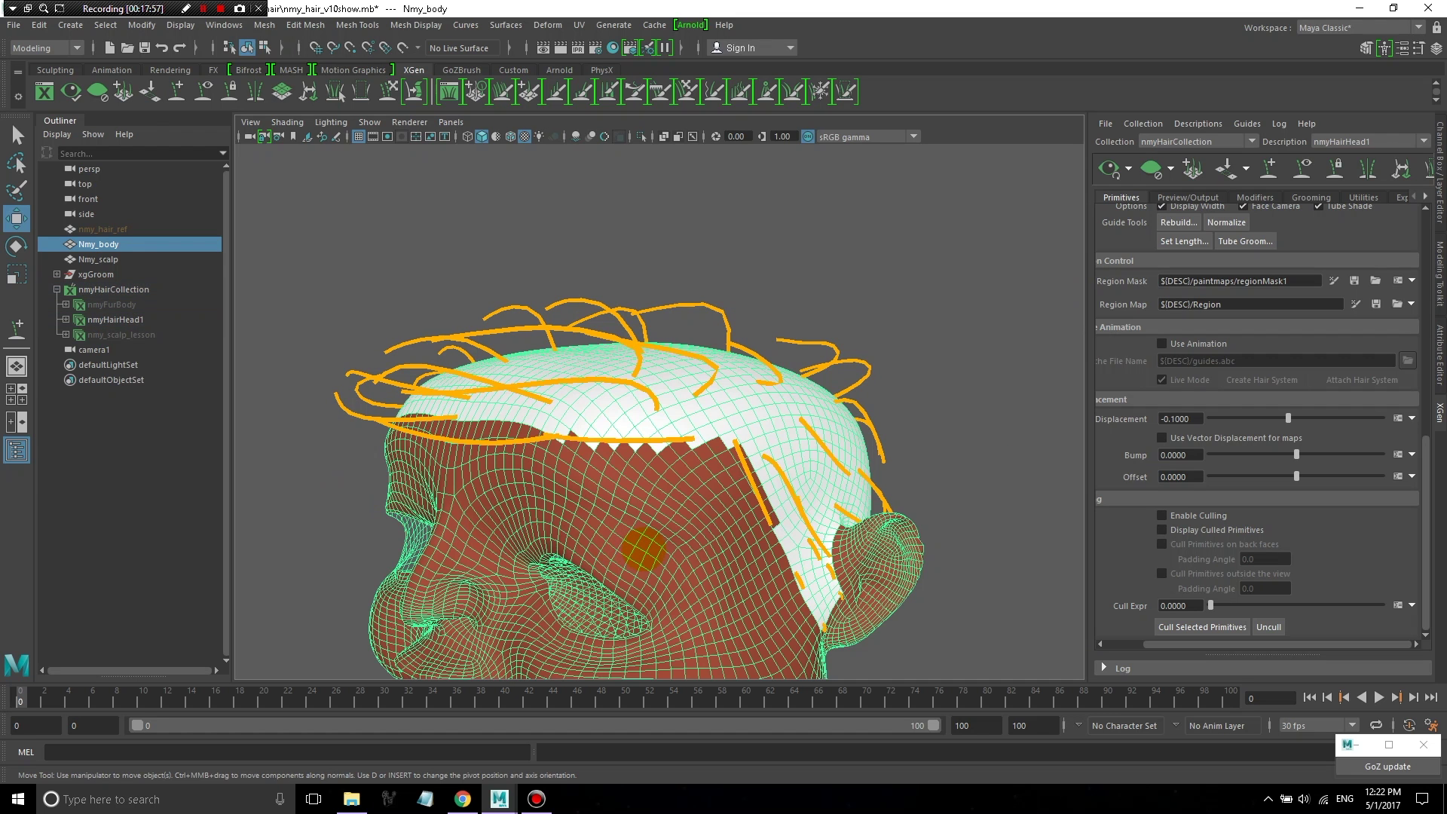
key(ctrl+h)
alt+drag(645, 546, 649, 397)
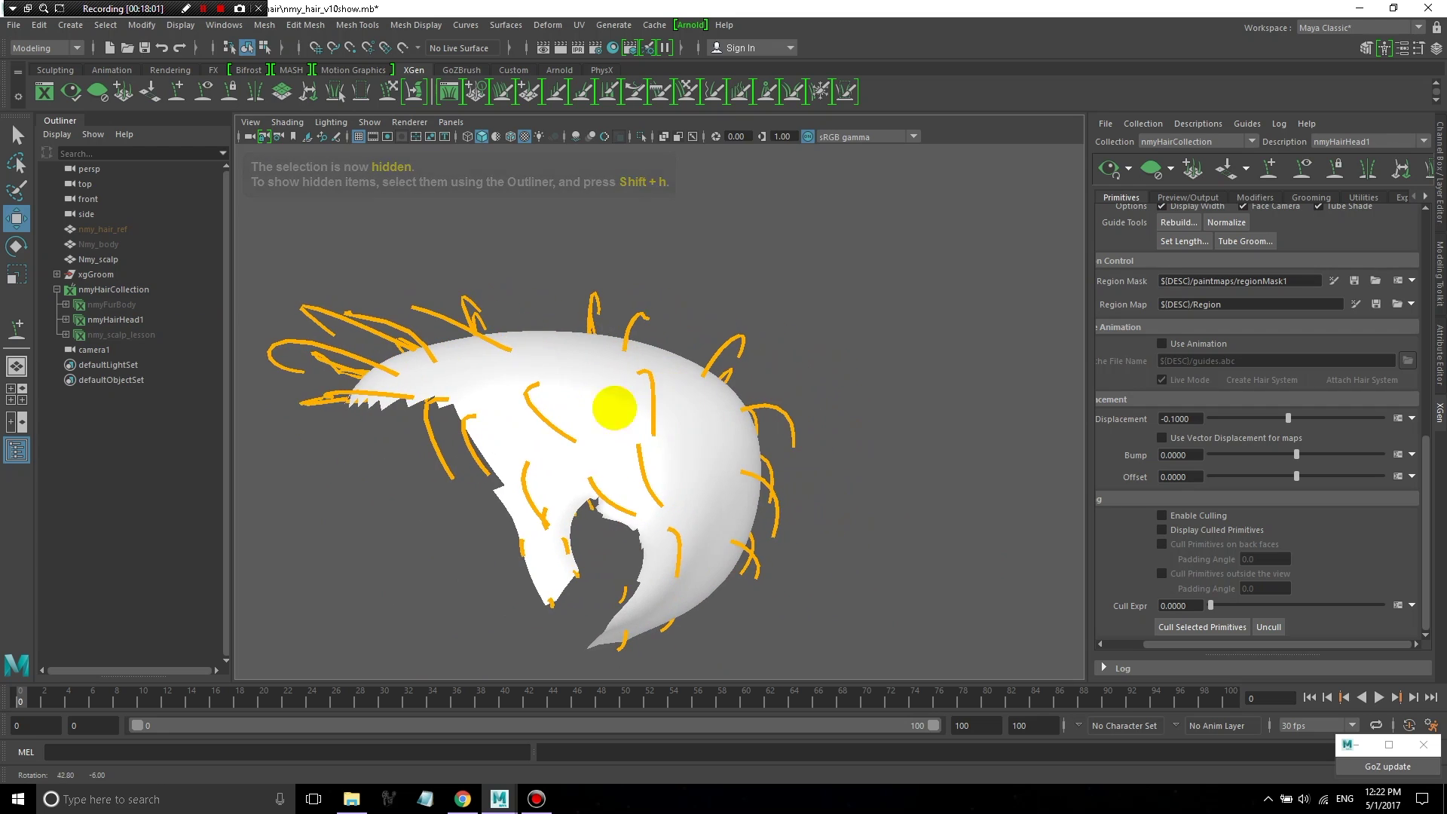
- Inspect the short guide in front of the ear and the guides around the back of the scalp
scroll(578, 390, up, 3)
scroll(577, 390, up, 2)
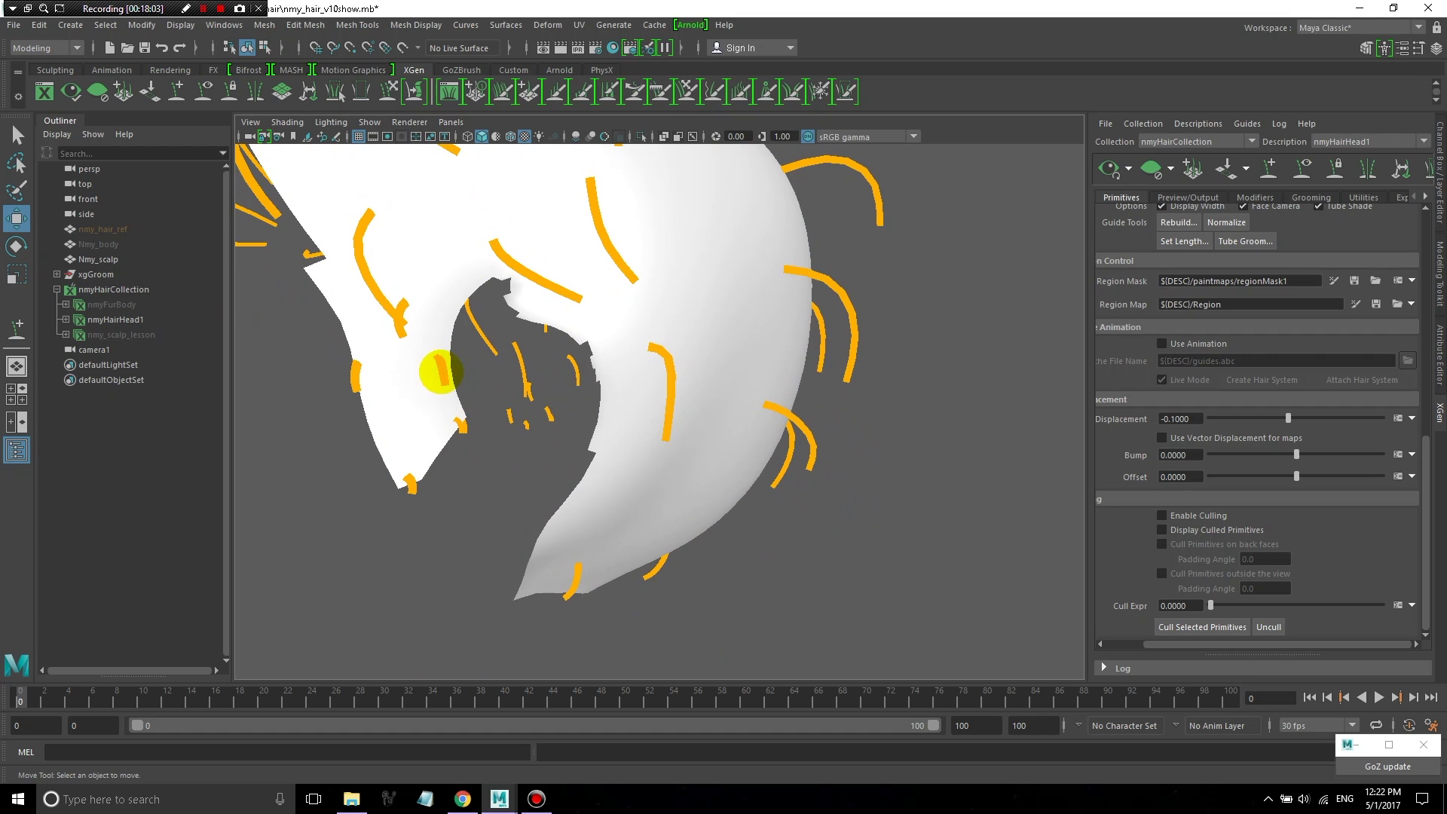
click(446, 382)
alt+drag(446, 382, 457, 411)
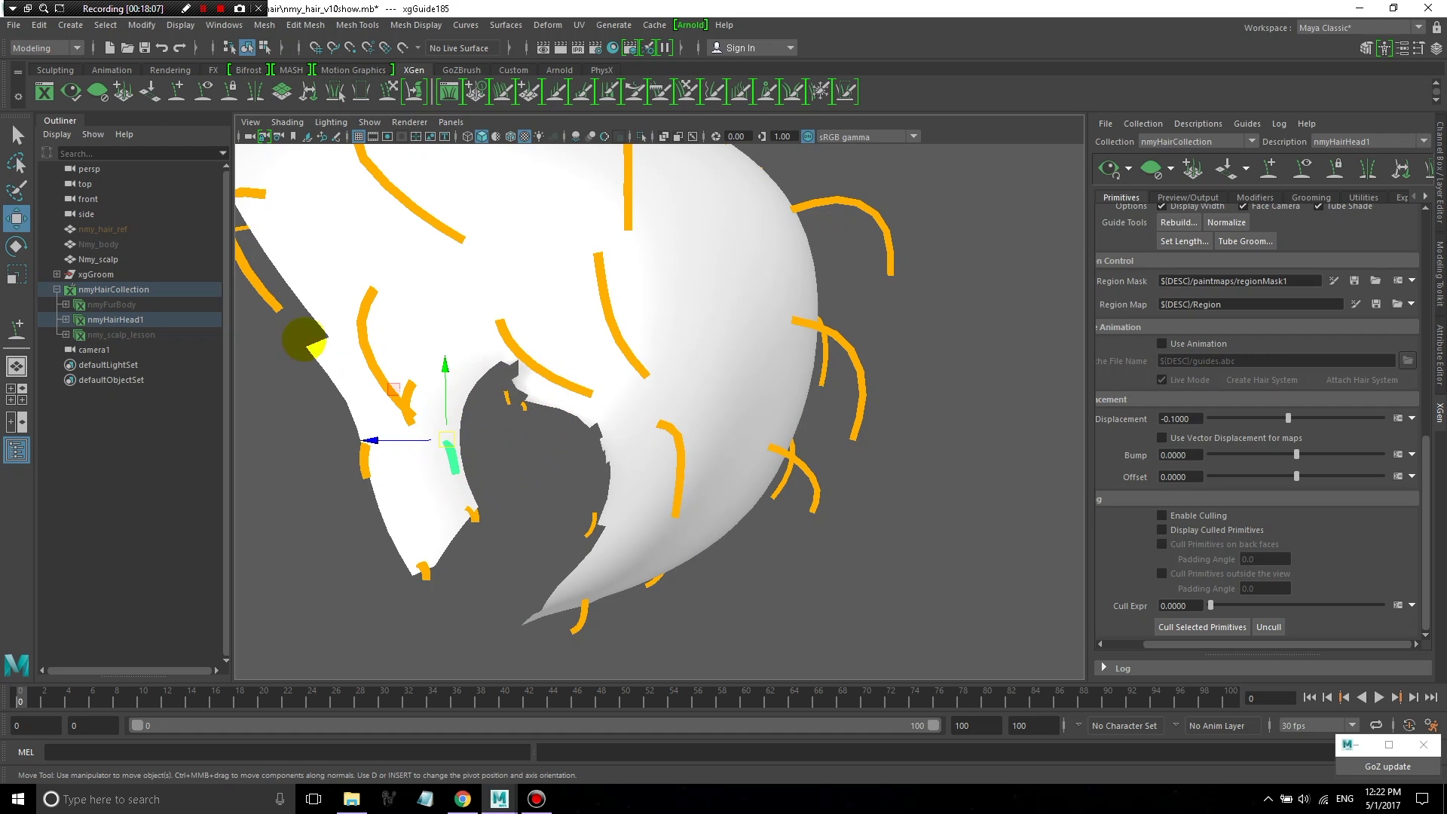
alt+drag(940, 423, 601, 420)
alt+drag(737, 391, 559, 459)
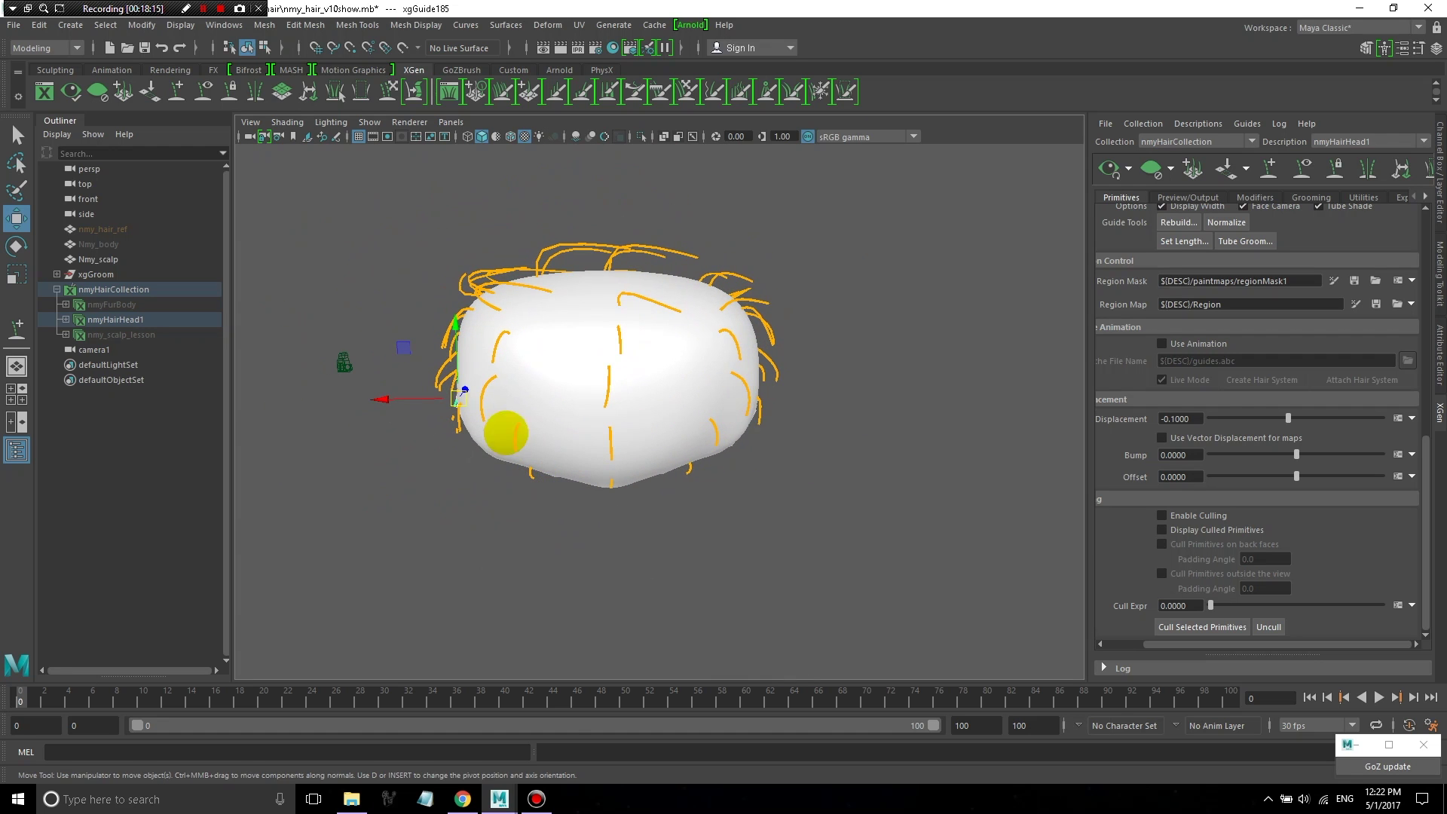
- Select guides along one side of the back of the scalp and examine how they are distributed
drag(459, 397, 509, 334)
click(487, 391)
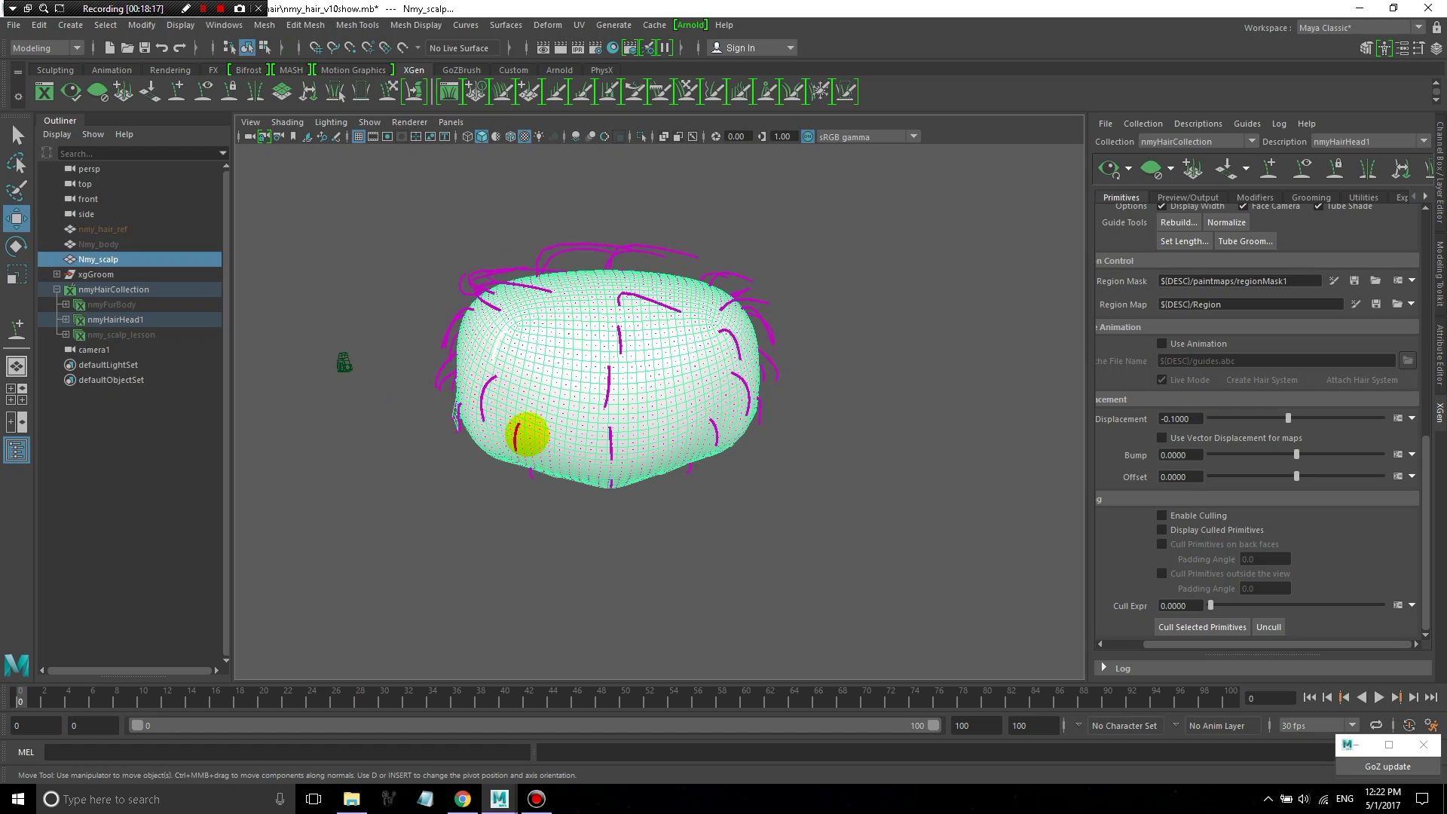
click(498, 339)
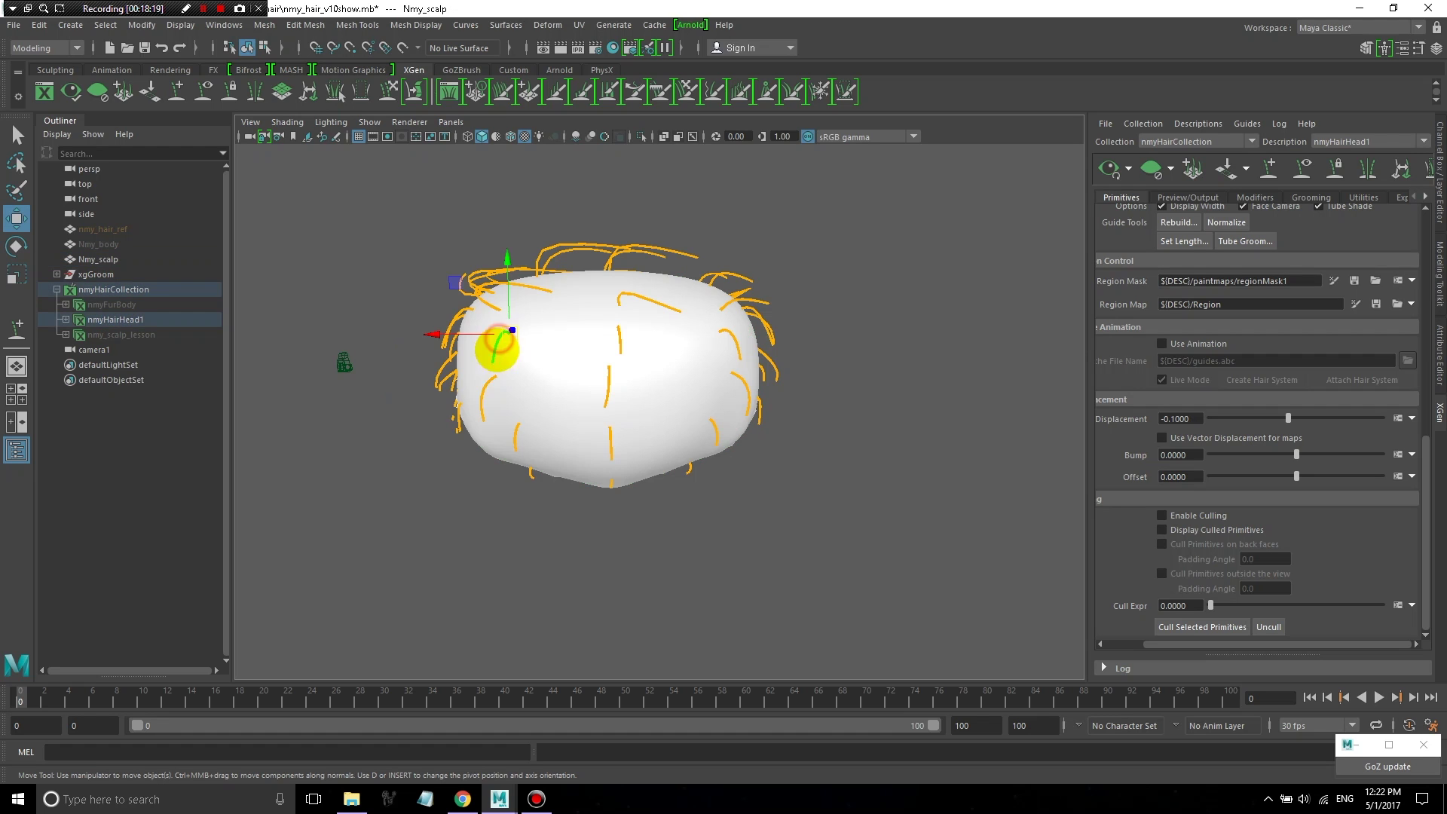
click(521, 427)
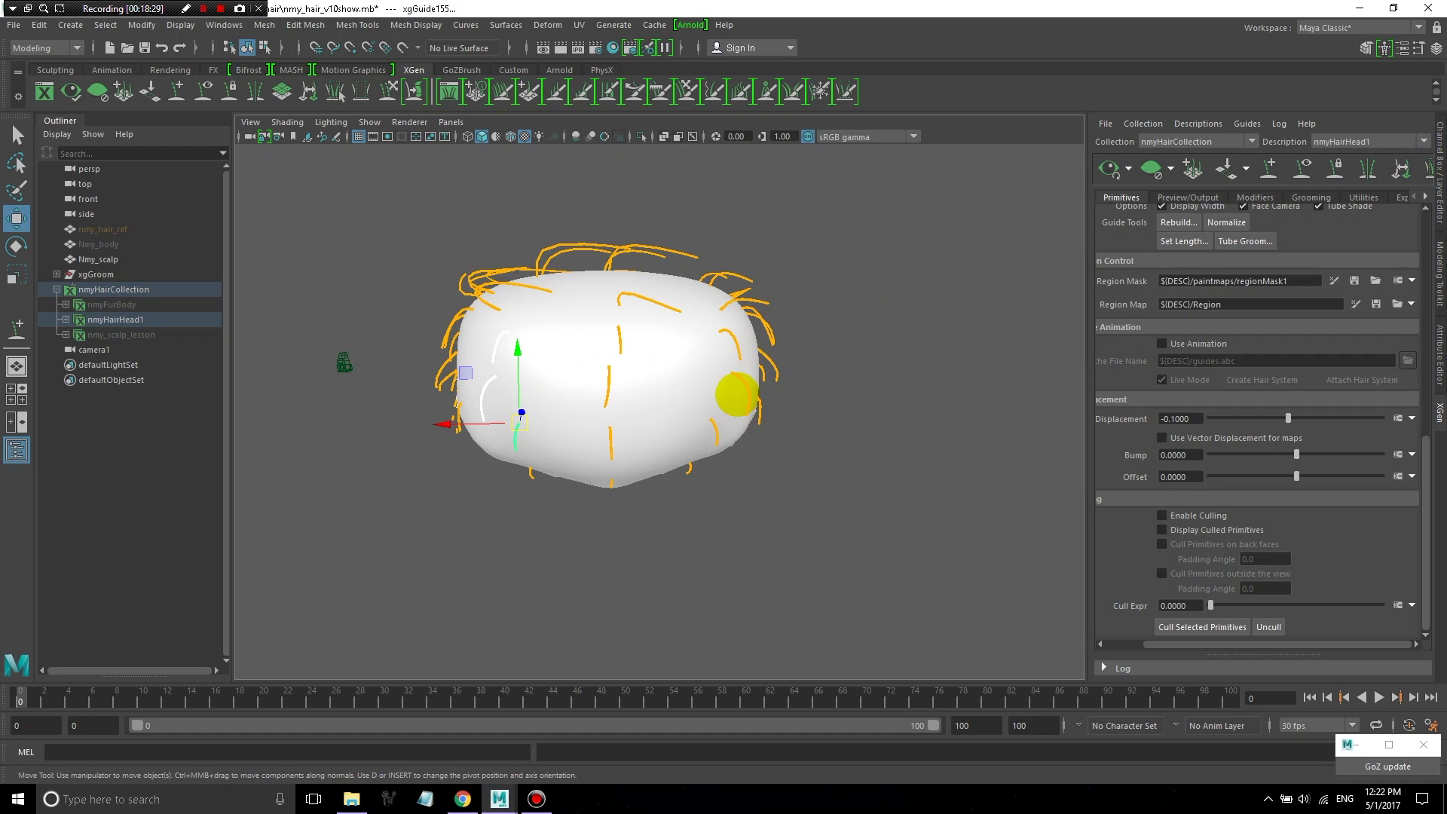
alt+drag(567, 375, 684, 395)
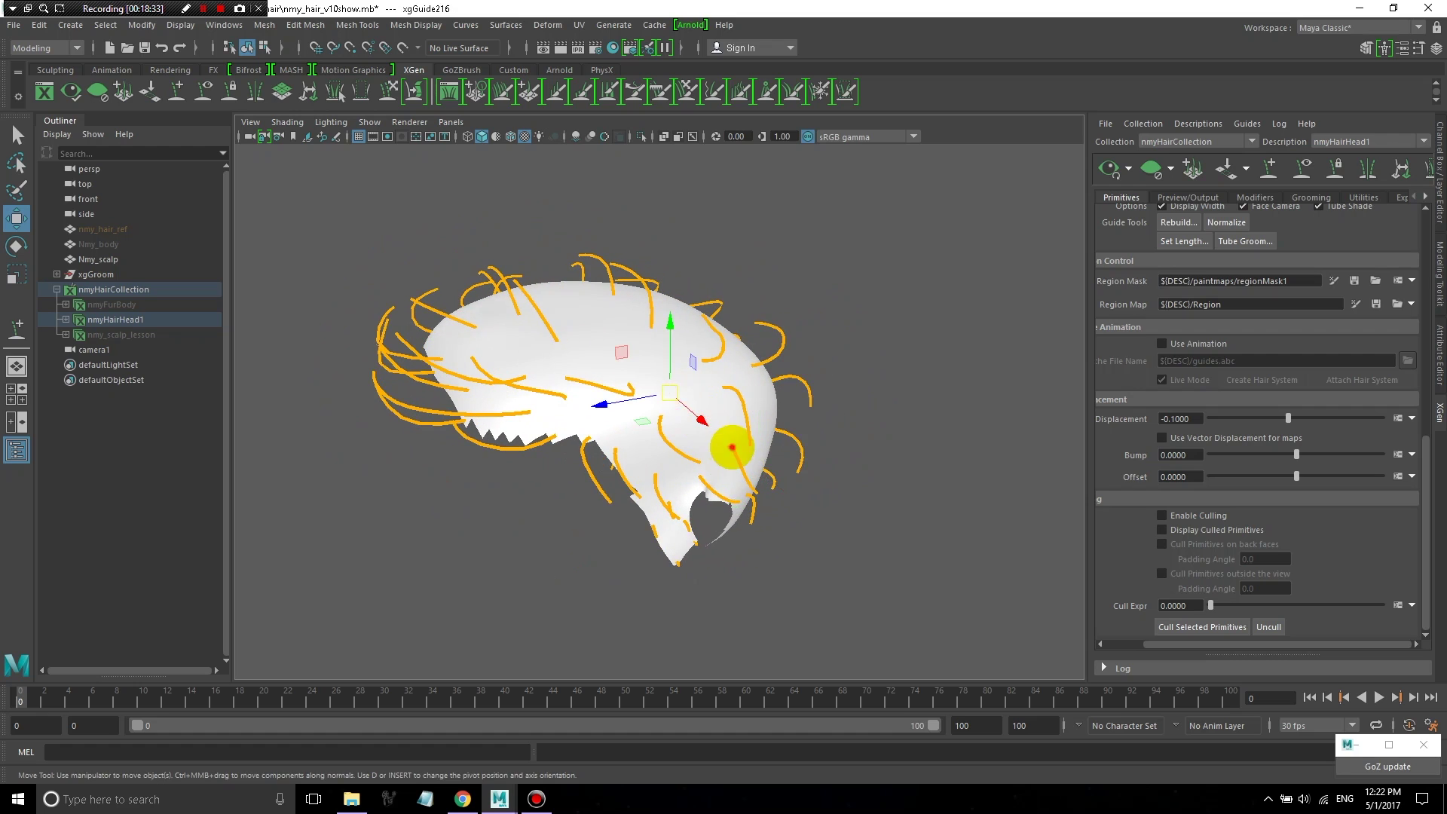
alt+drag(732, 447, 720, 441)
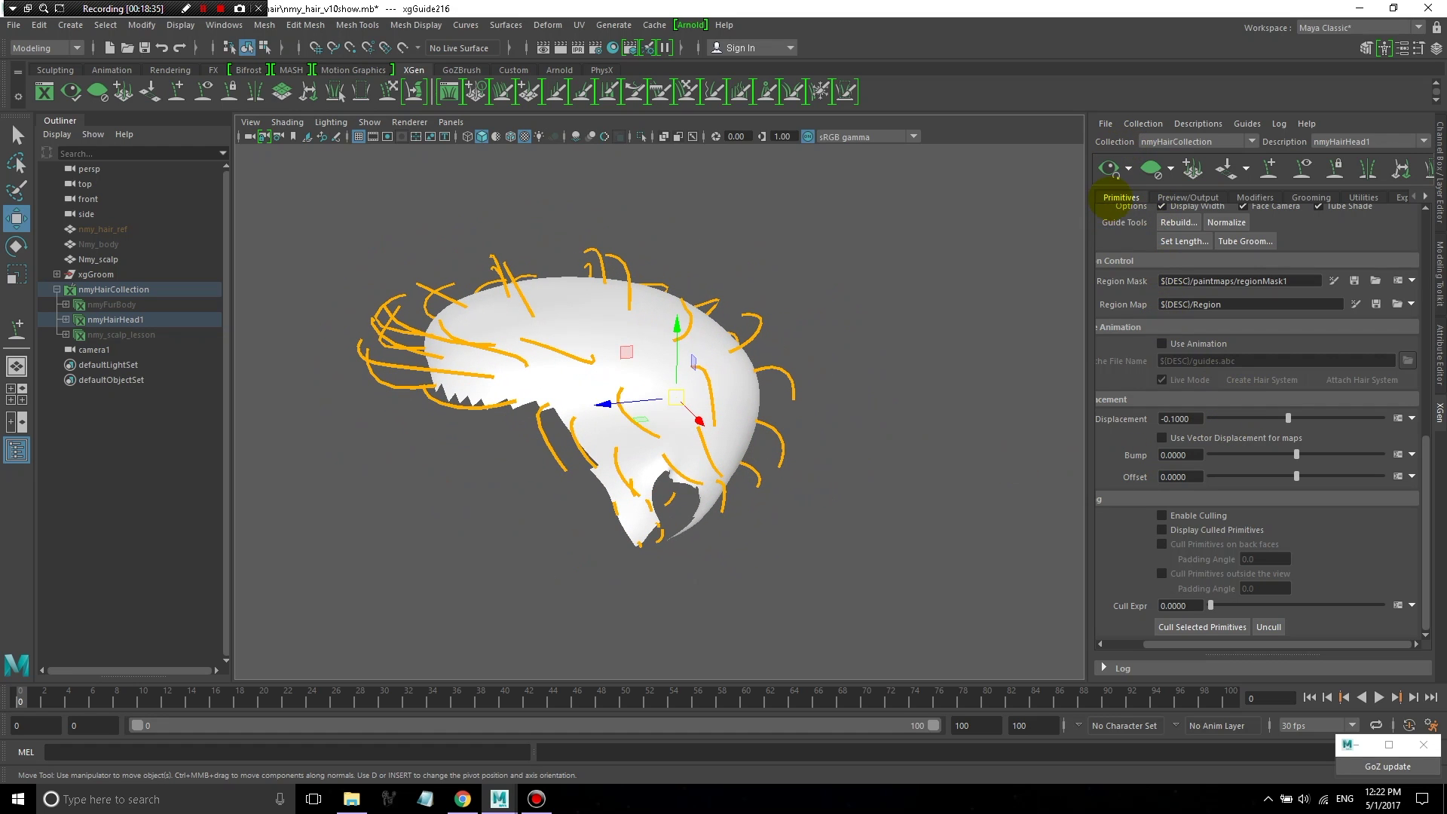
- Bring the Region Control settings of nmyHairHead1 into full view and examine the guides around the front and side of the scalp
scroll(1185, 300, up, 3)
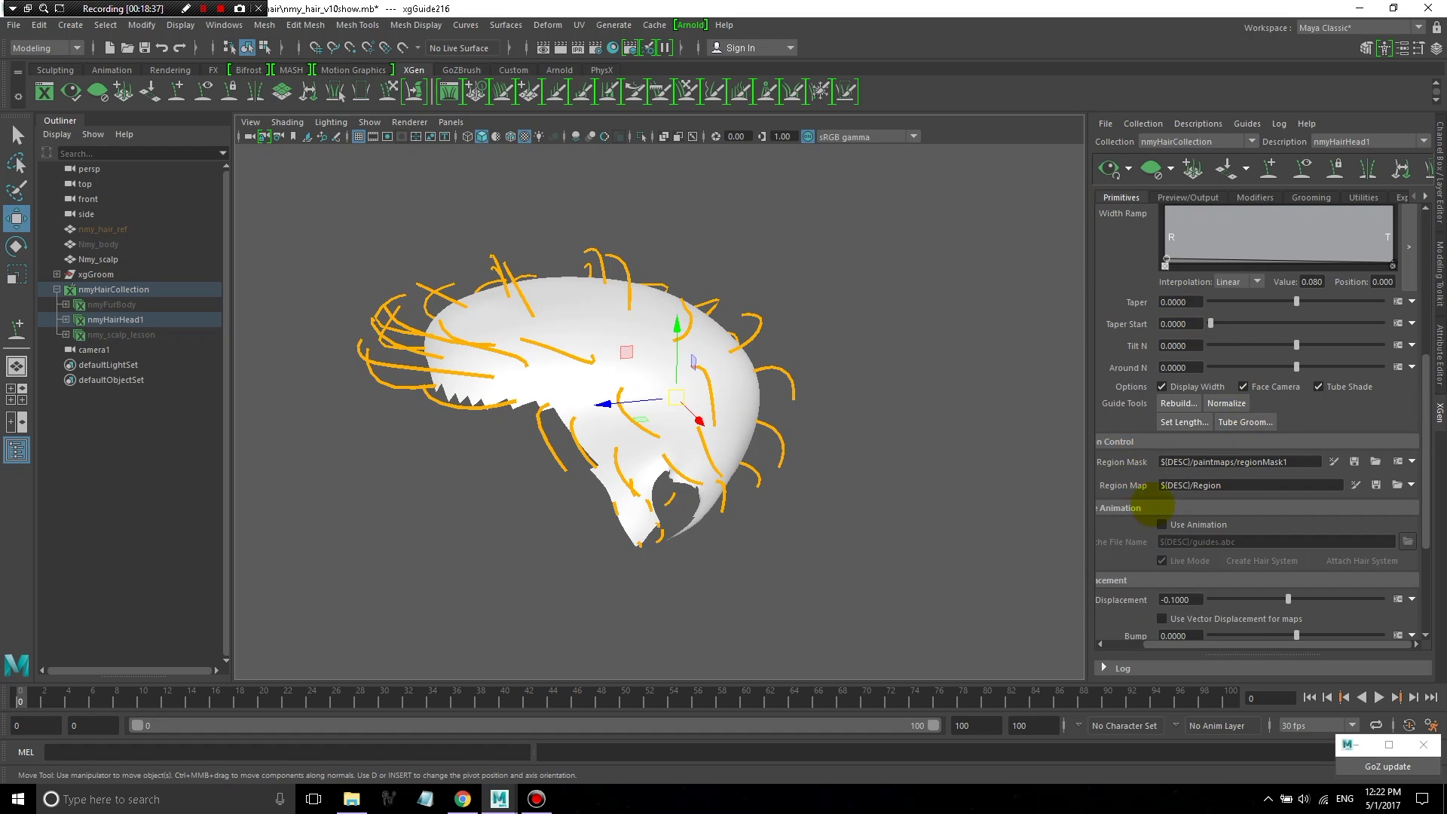
drag(1173, 644, 1101, 647)
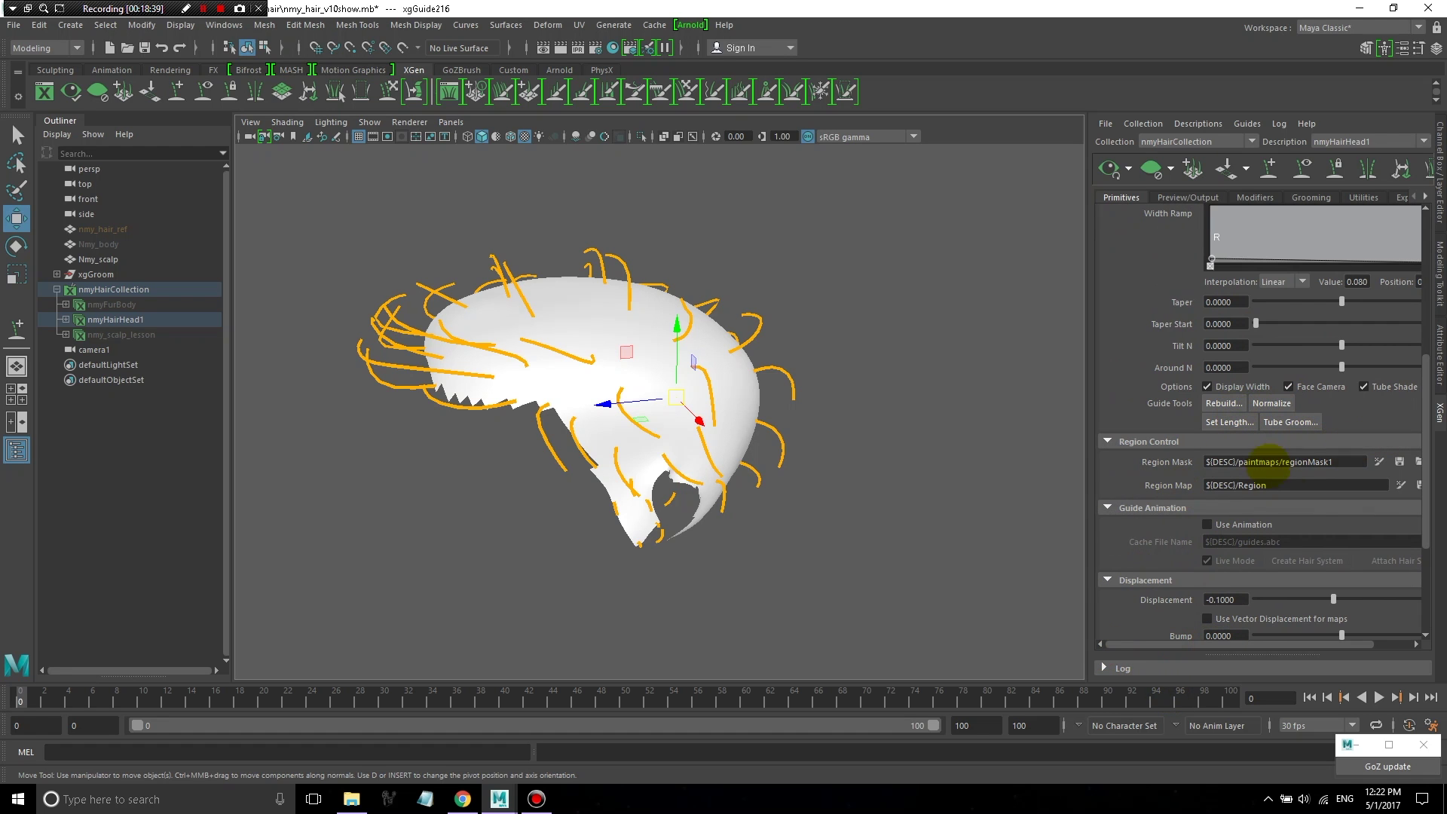
alt+drag(522, 351, 711, 387)
alt+drag(598, 343, 789, 381)
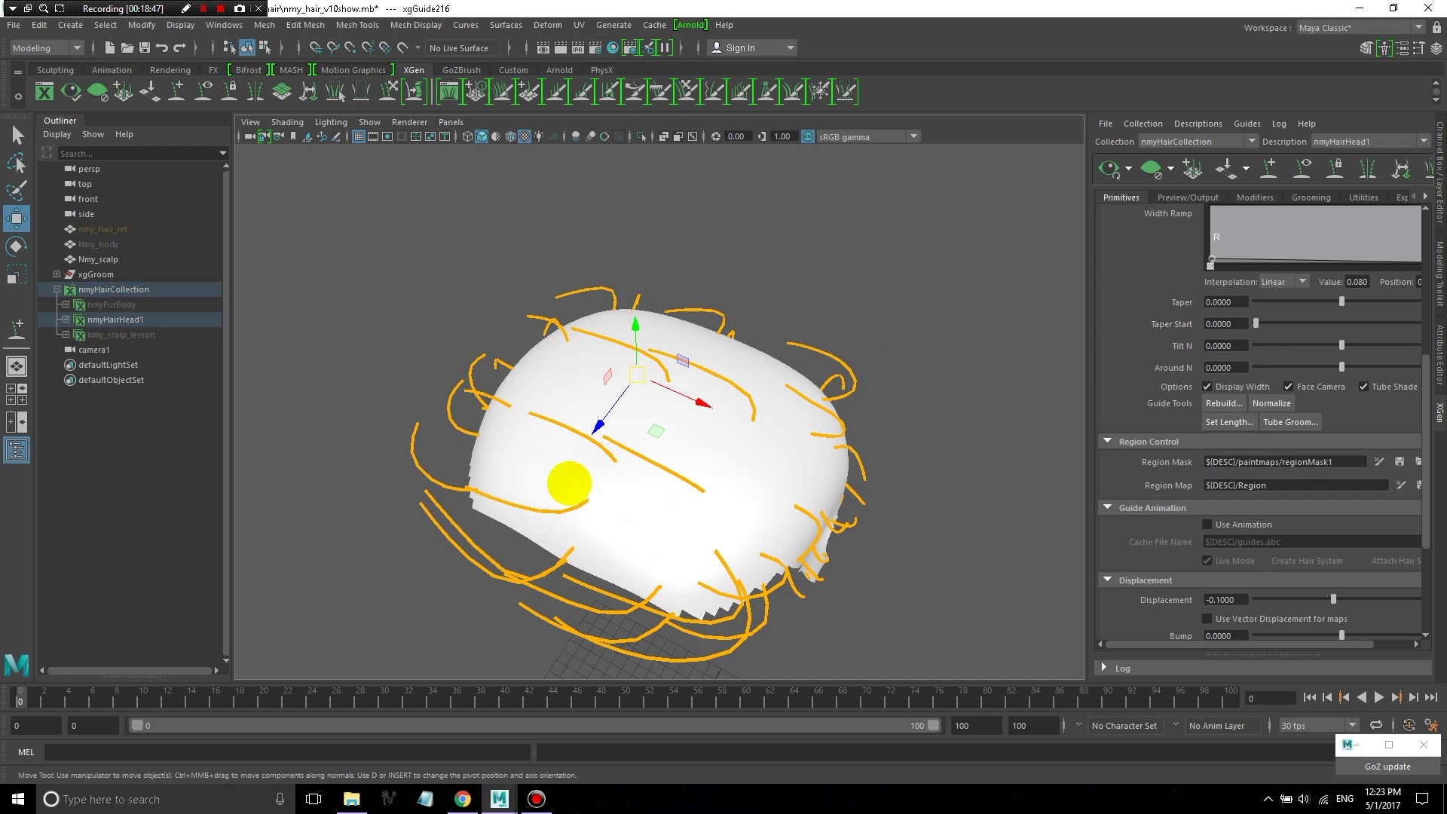
alt+drag(724, 533, 712, 499)
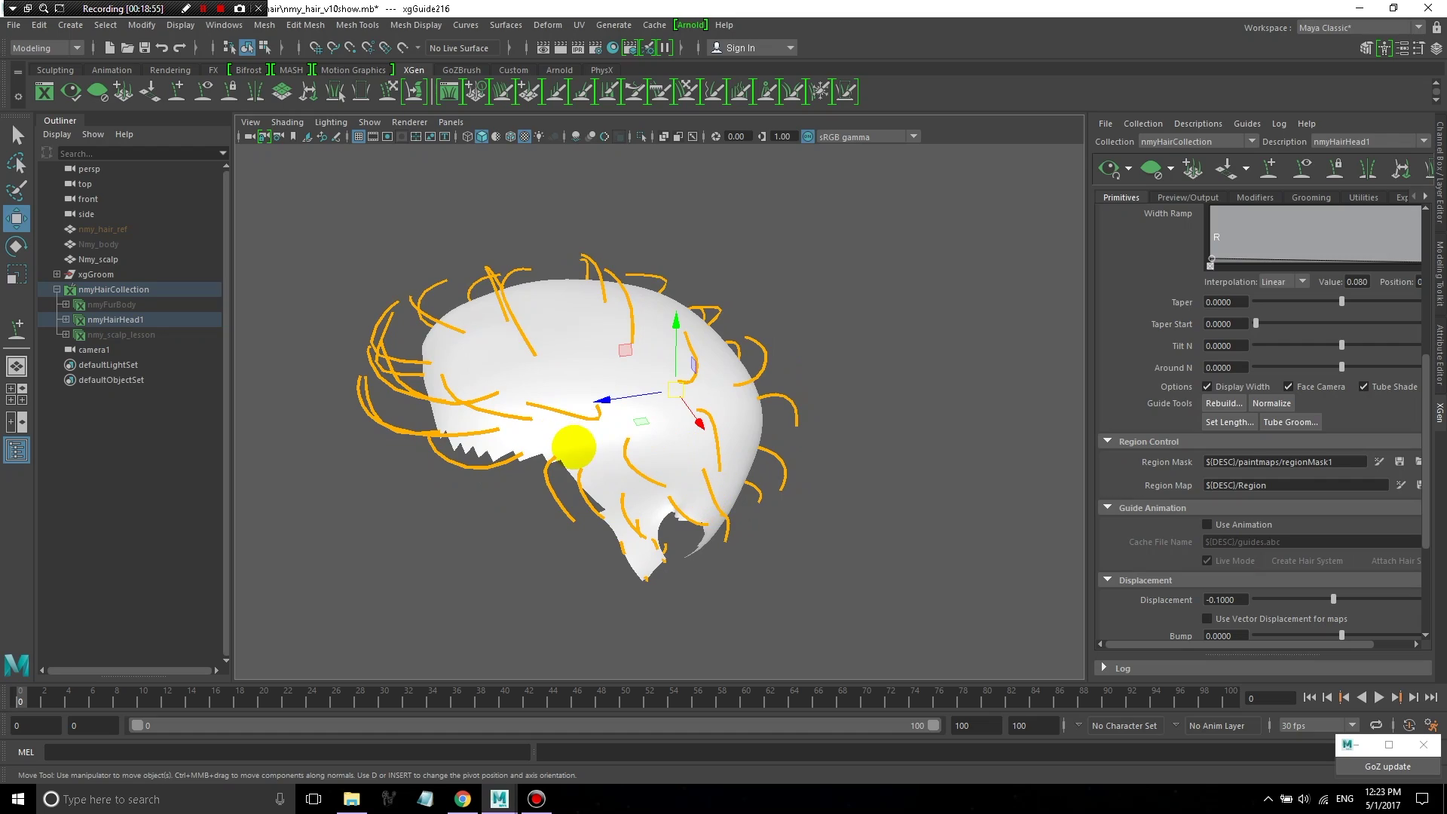
- Select the scalp mesh, generate the hair preview, and examine how the hair flows between the temple guides and the side guides
click(585, 437)
alt+drag(585, 436, 603, 301)
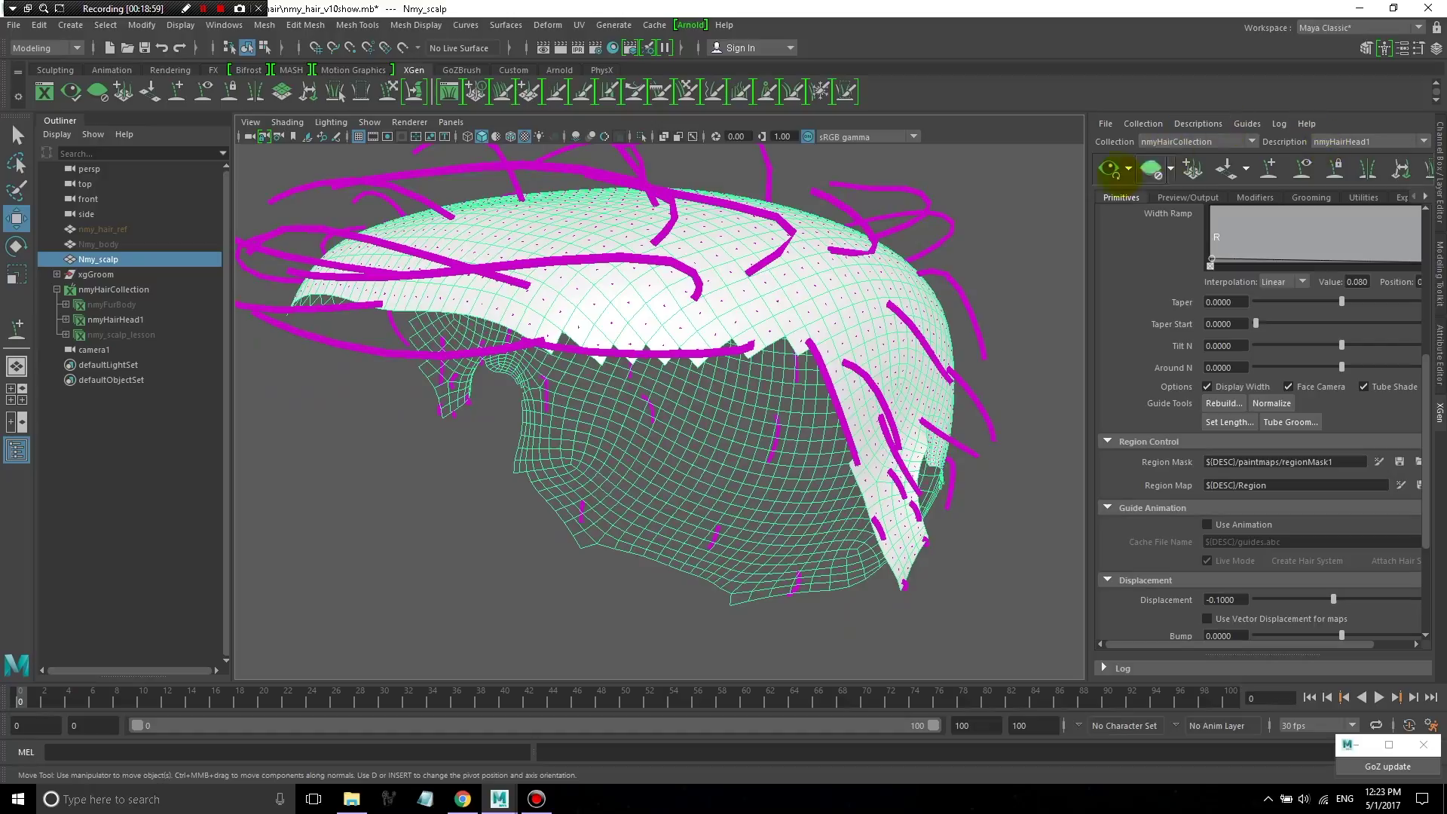
click(1110, 170)
alt+drag(1056, 232, 575, 317)
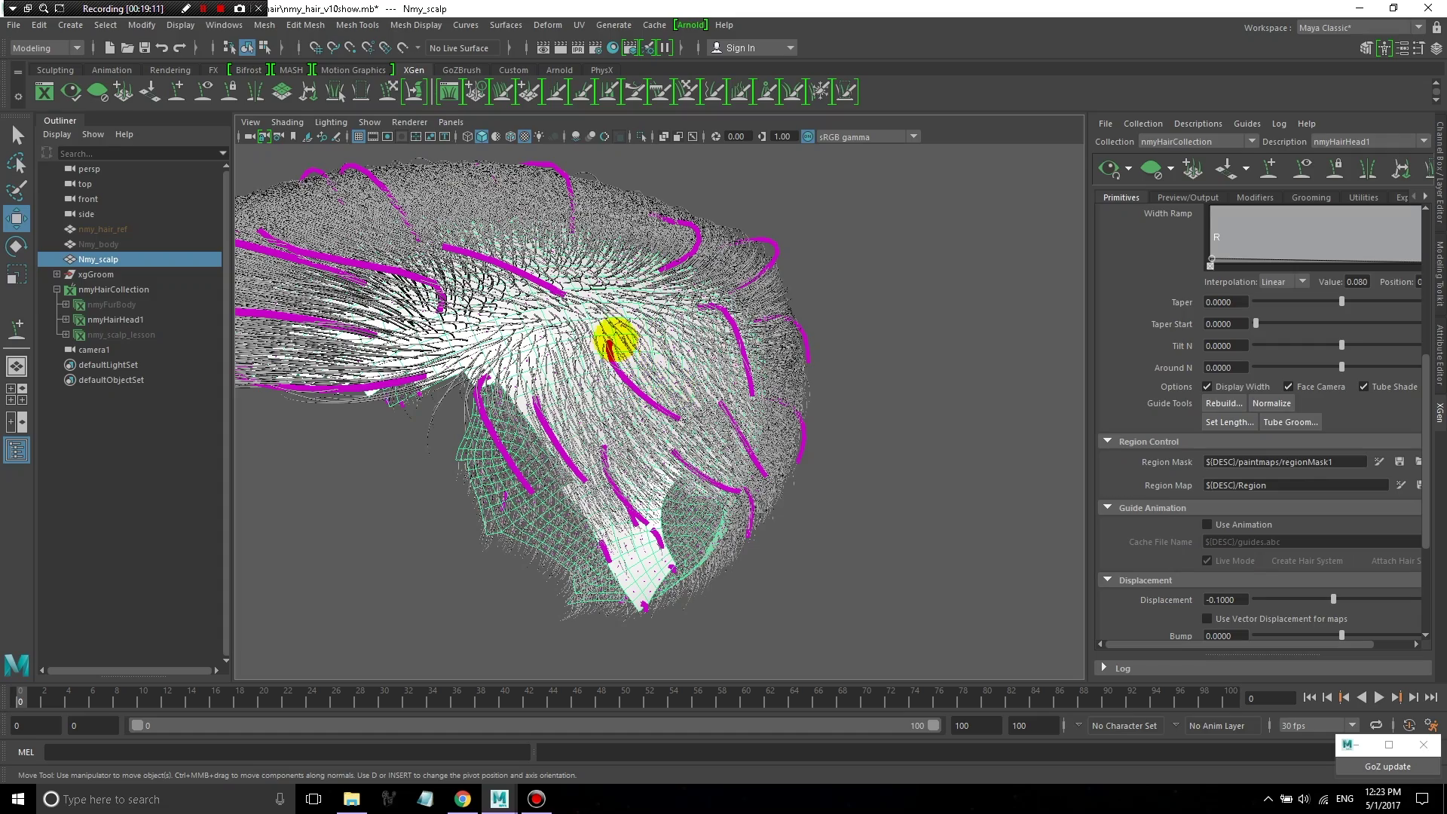
alt+drag(656, 349, 761, 350)
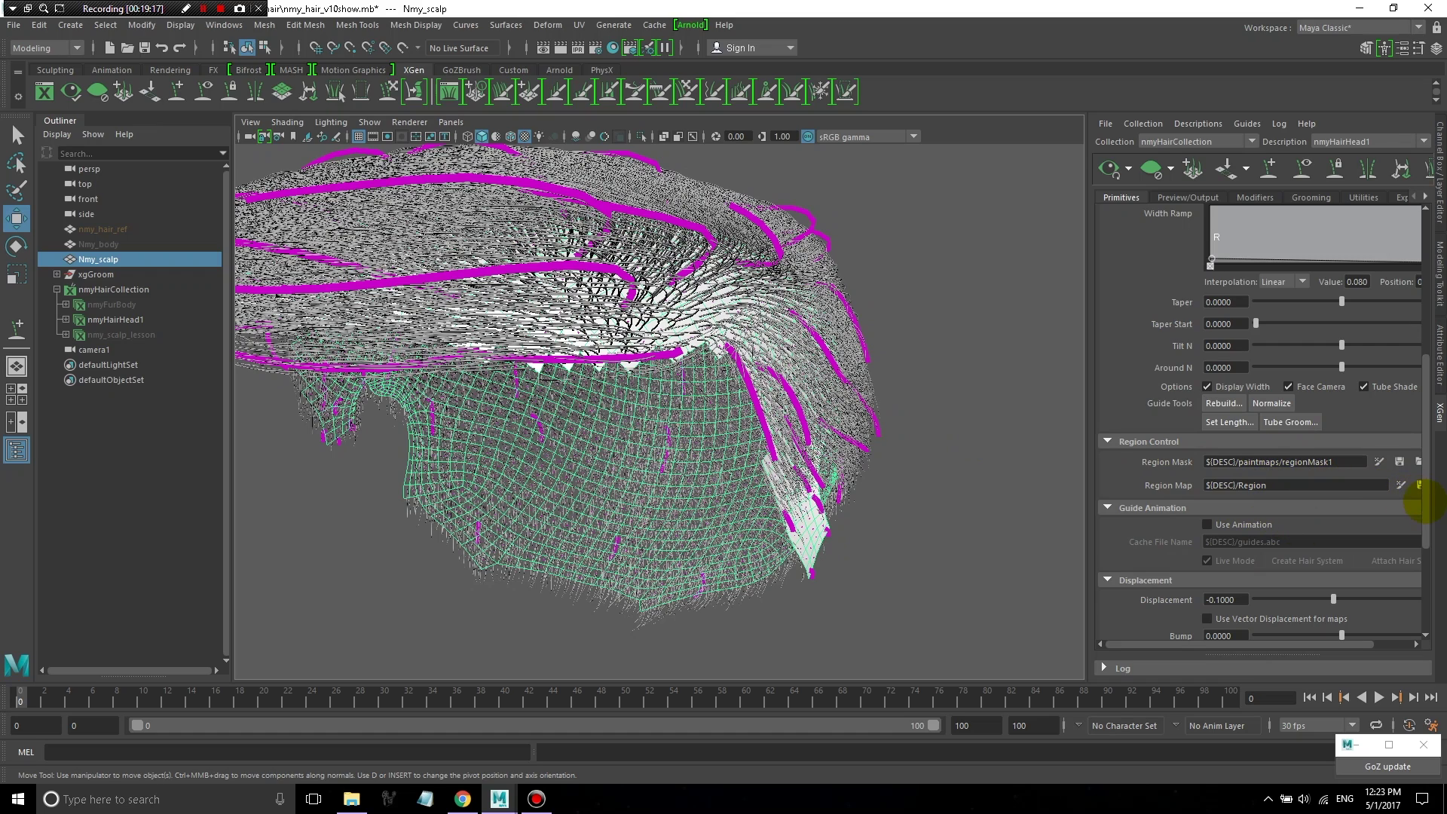
alt+drag(704, 332, 784, 309)
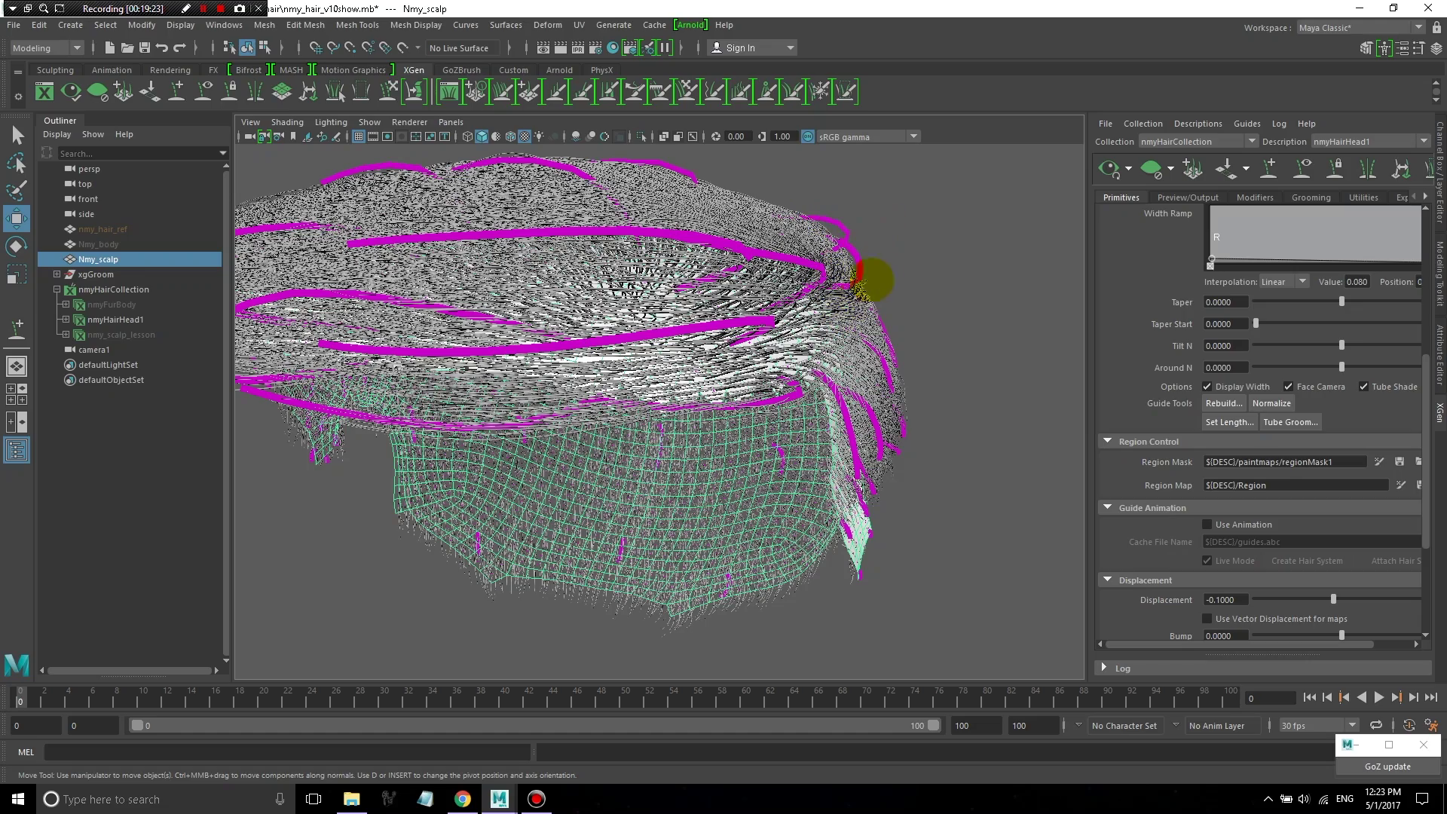
alt+drag(944, 386, 888, 387)
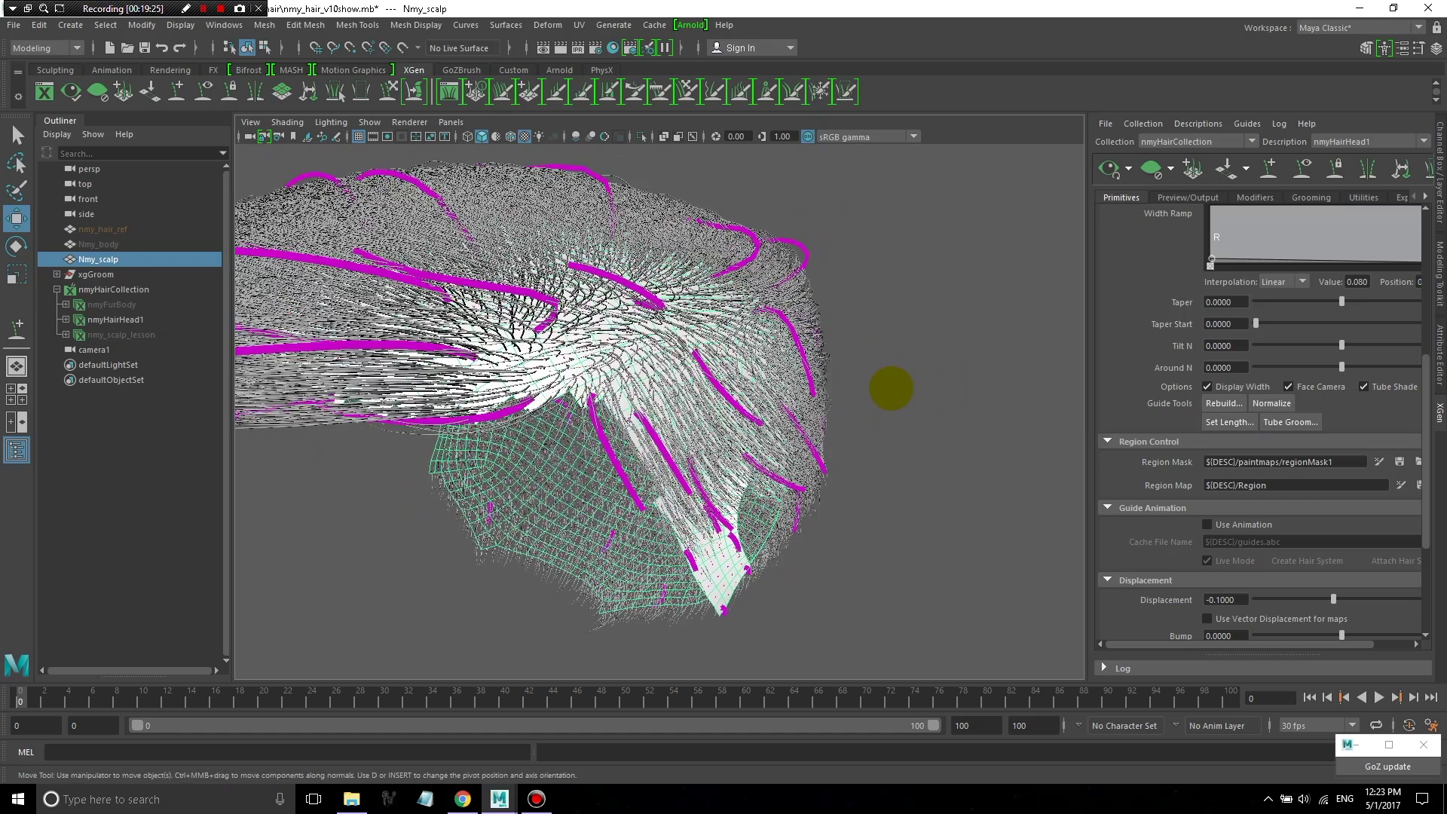
alt+drag(766, 433, 739, 438)
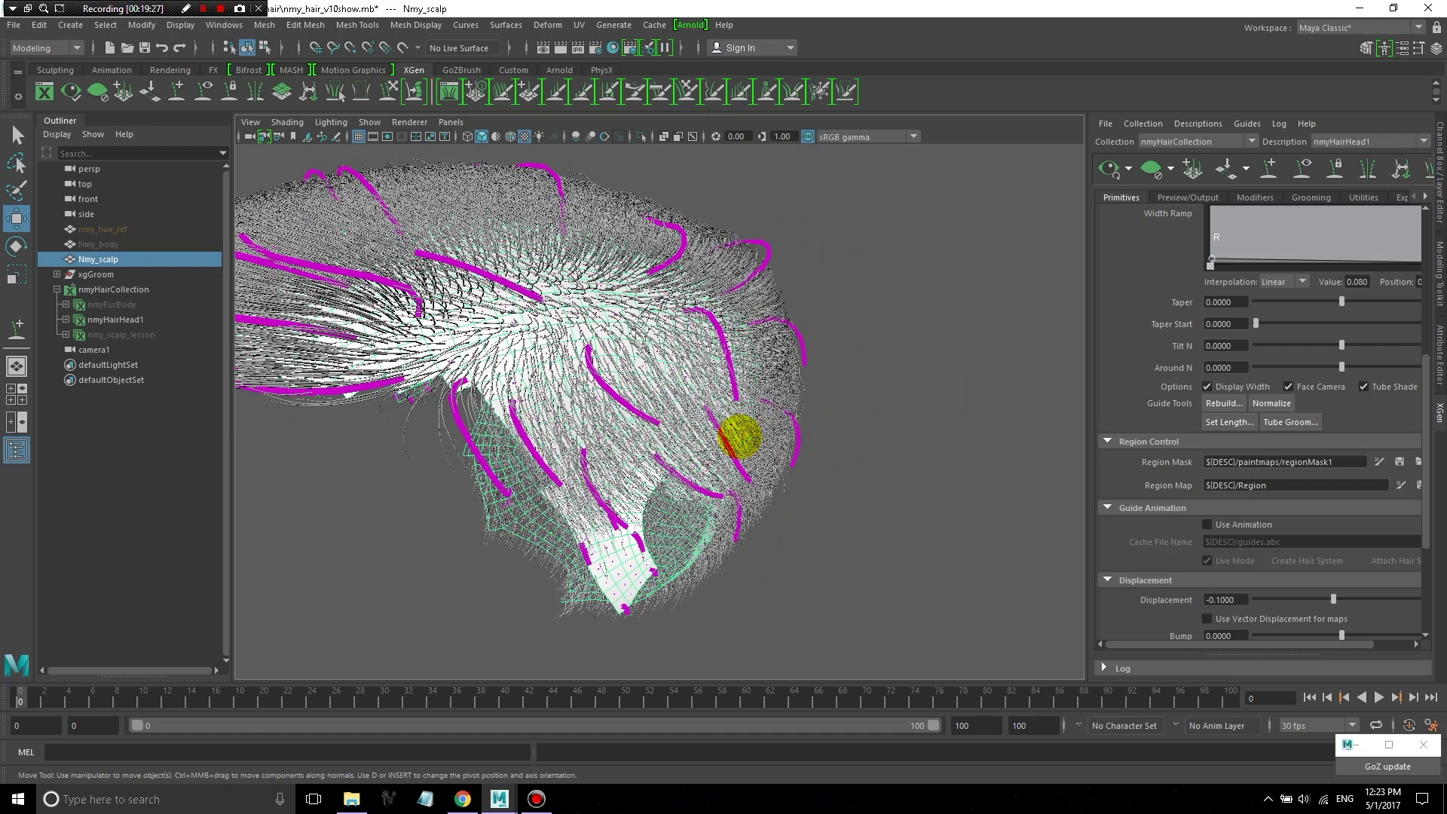
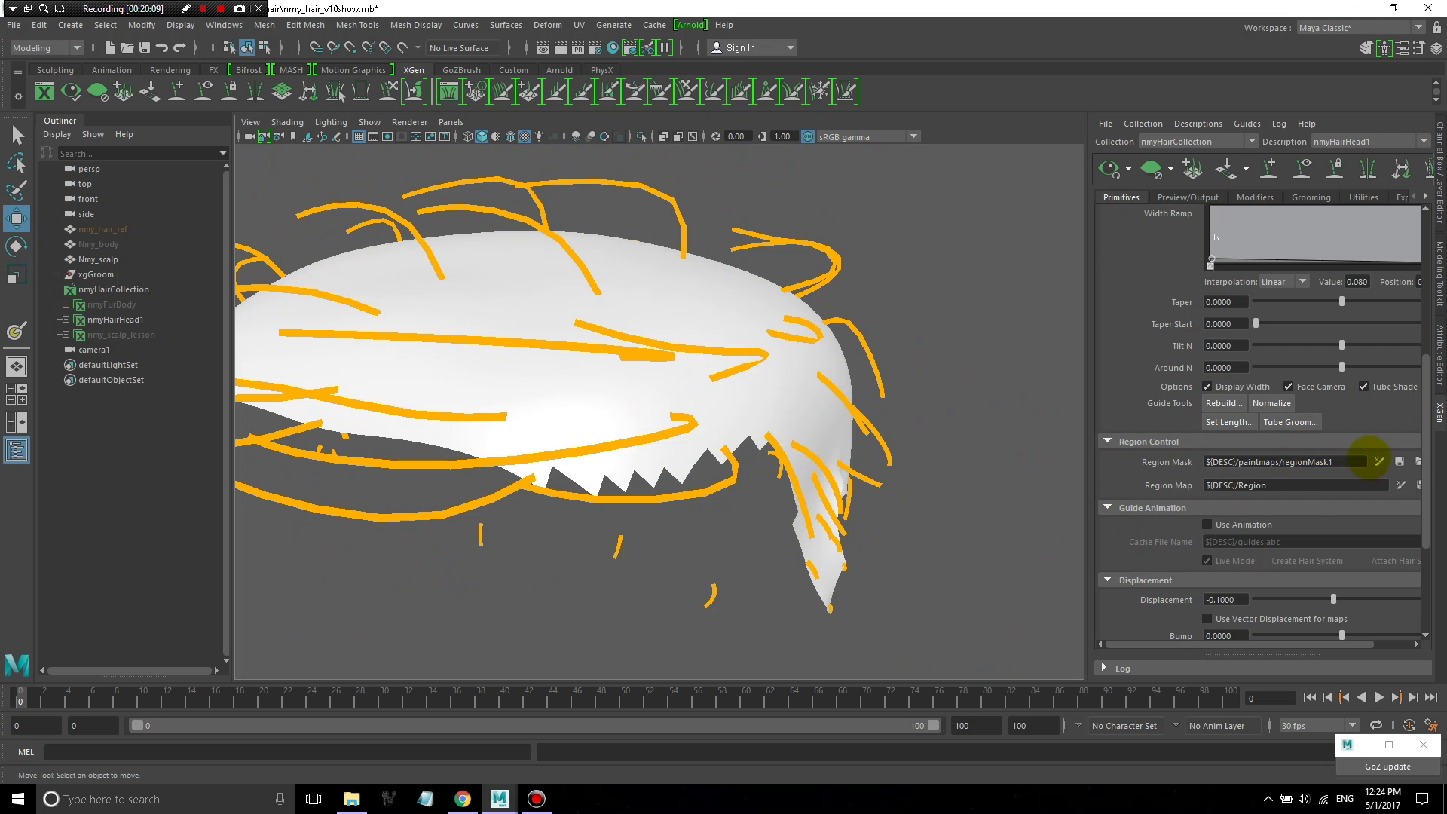
- Open the region mask for painting with the 3D Paint Tool and view the scalp from the side
click(1379, 461)
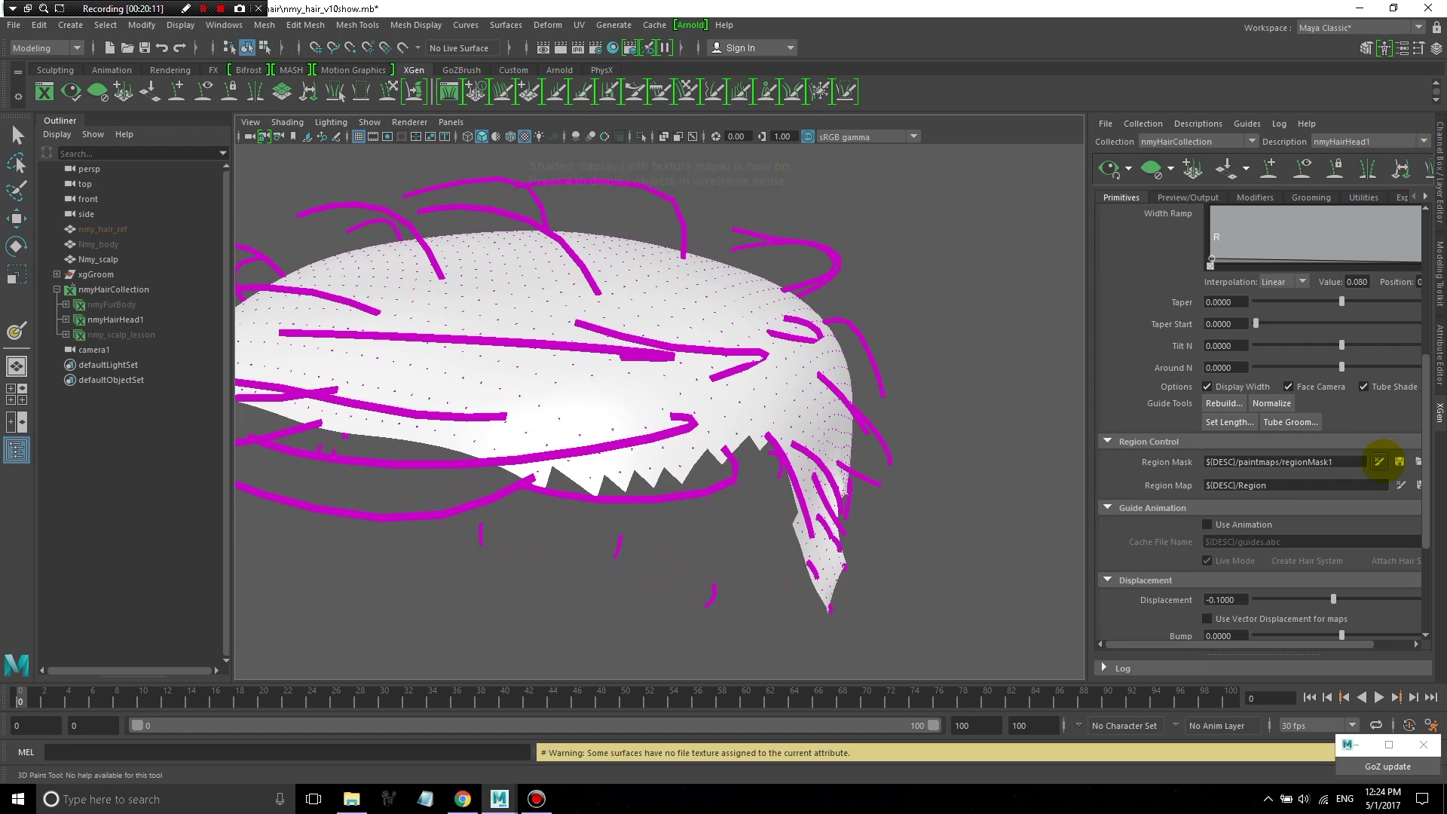
alt+drag(757, 421, 772, 373)
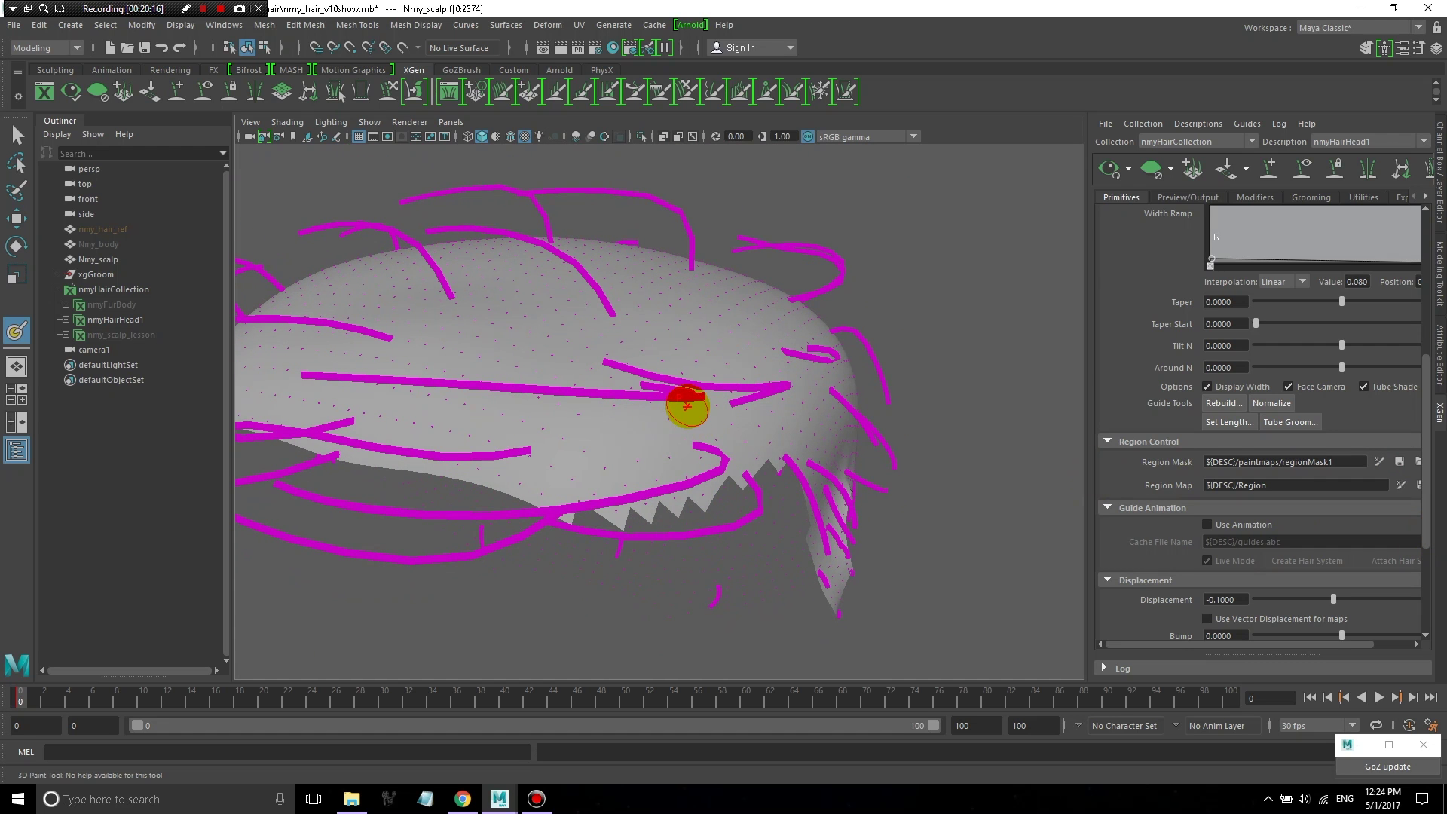
alt+drag(1011, 442, 510, 384)
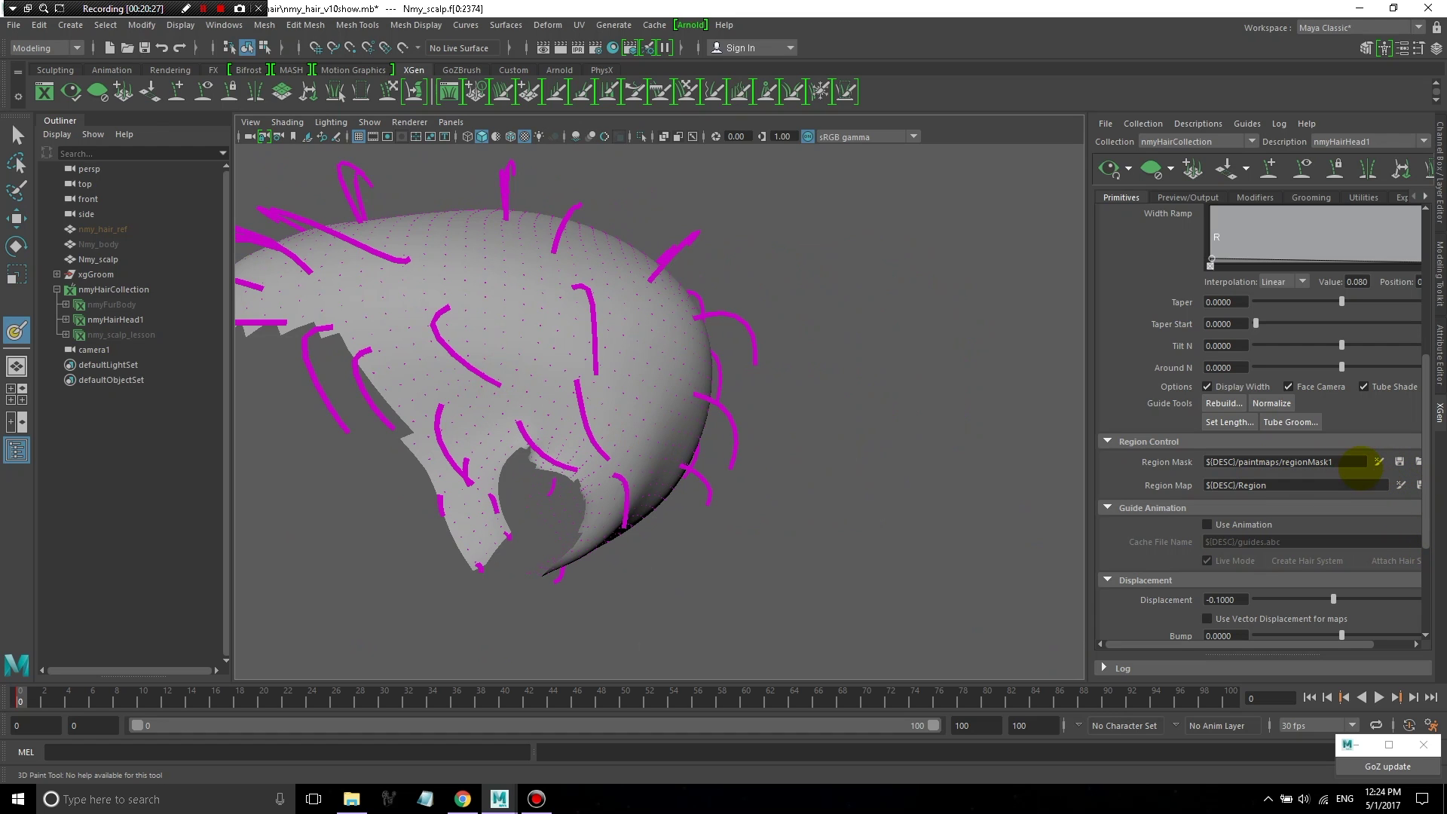
- Set the Region Mask to 1 and examine the updated hair flow at the side of the head
triple_click(1347, 461)
text(1)
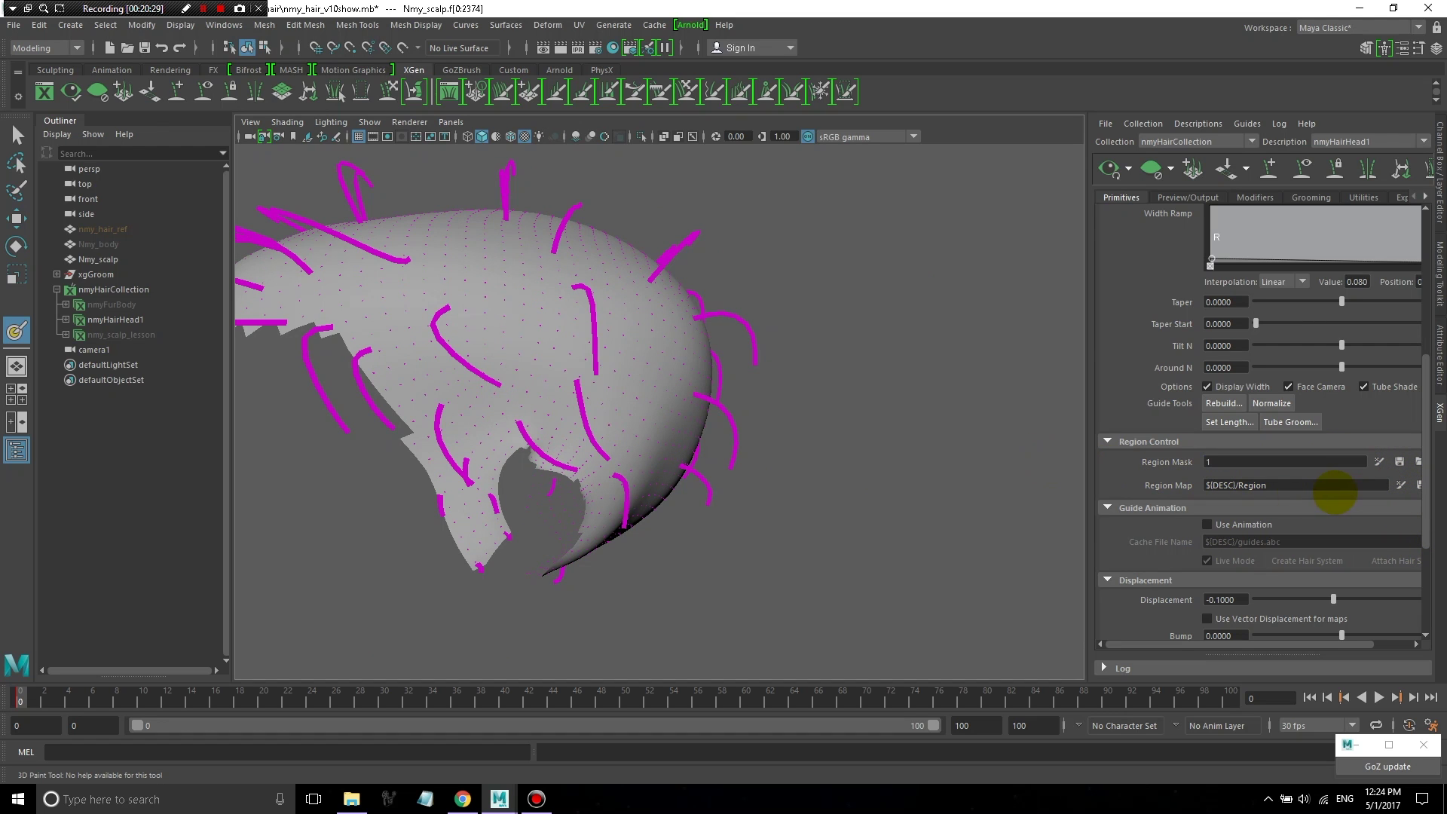
key(Return)
alt+drag(717, 452, 873, 453)
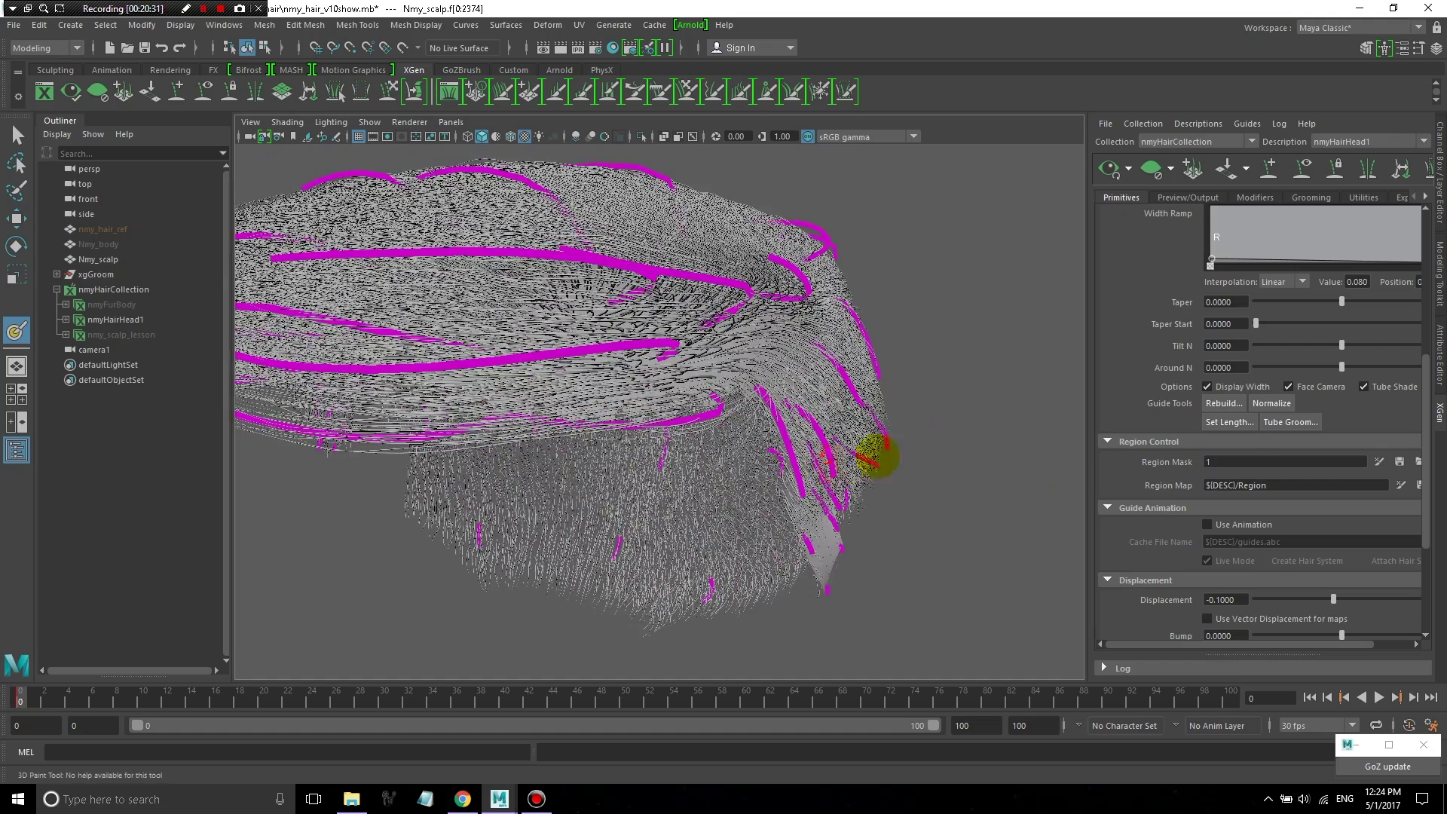
alt+drag(897, 401, 908, 405)
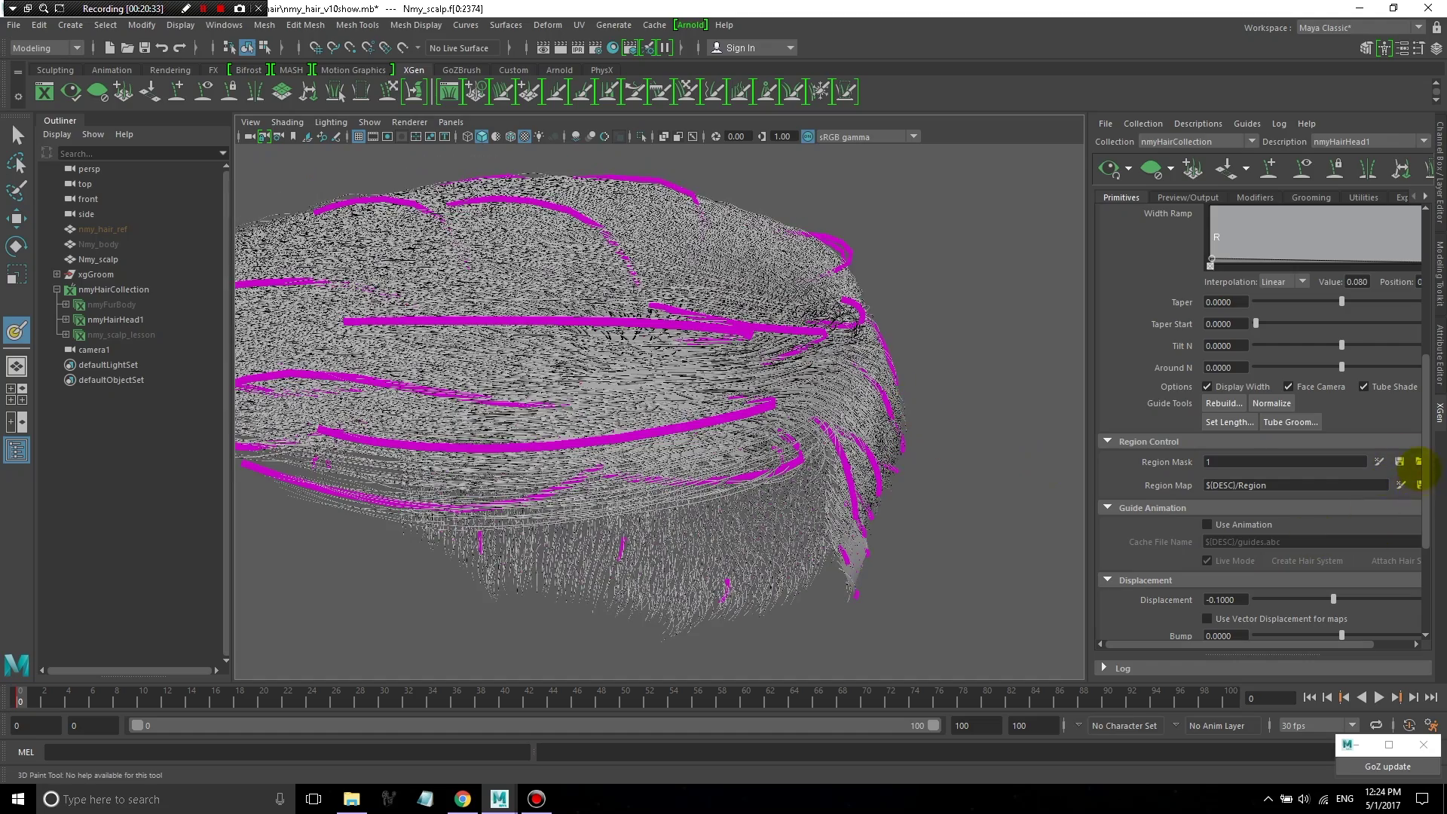
- Clear the hair preview and open the scalp mesh's region map for painting with the 3D Paint Tool
alt+drag(792, 414, 807, 414)
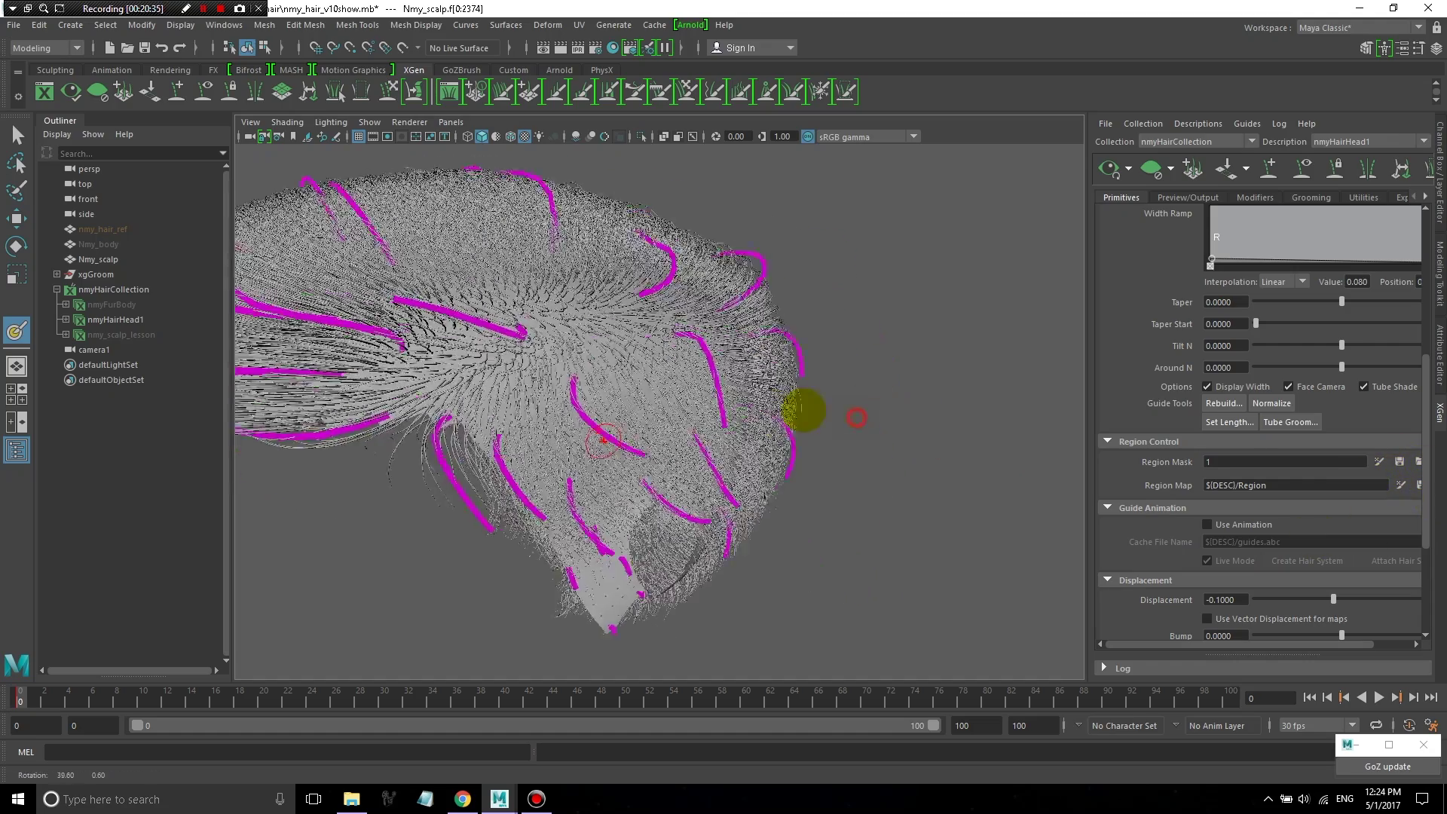
click(1151, 167)
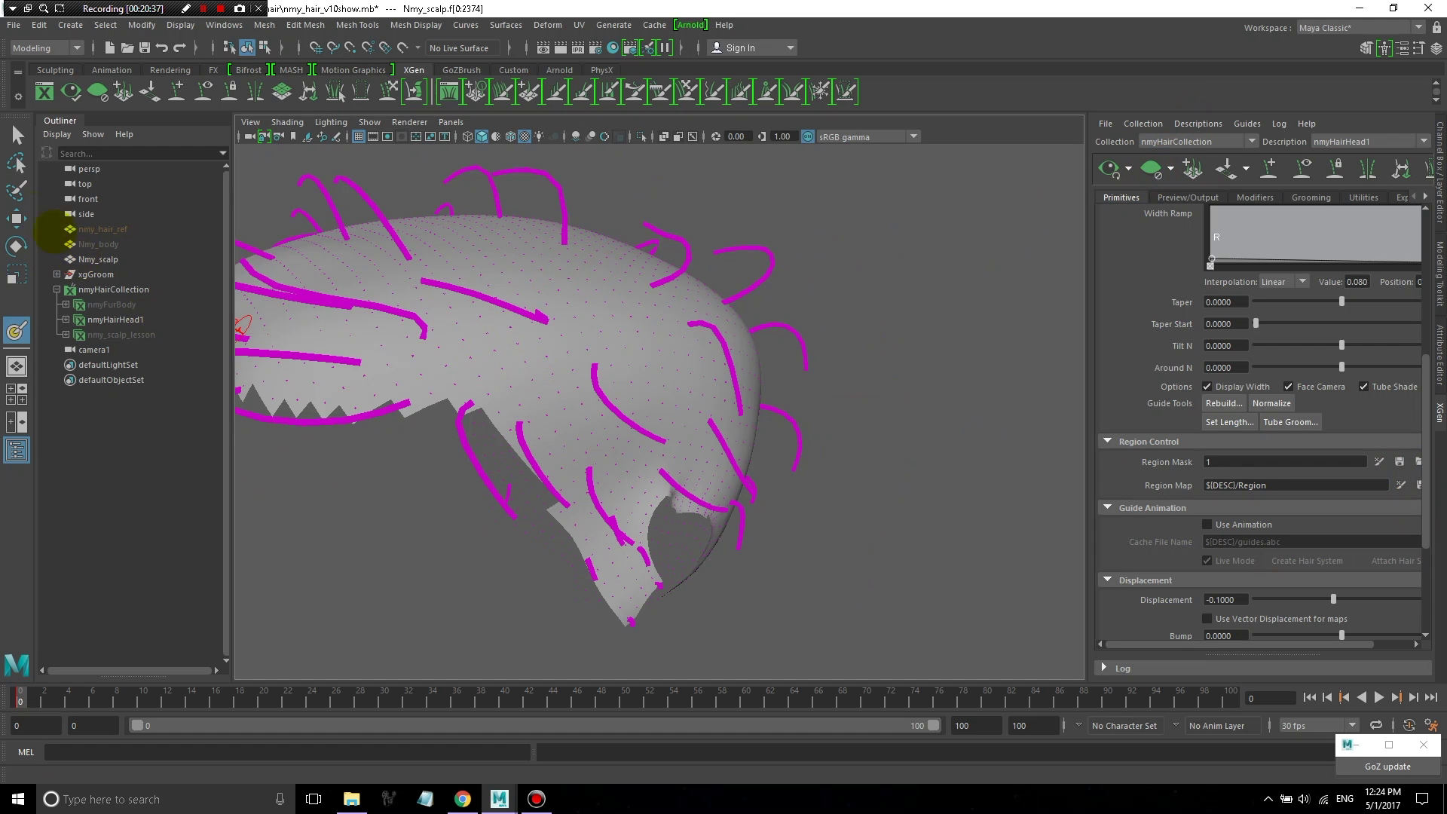
click(17, 218)
click(465, 322)
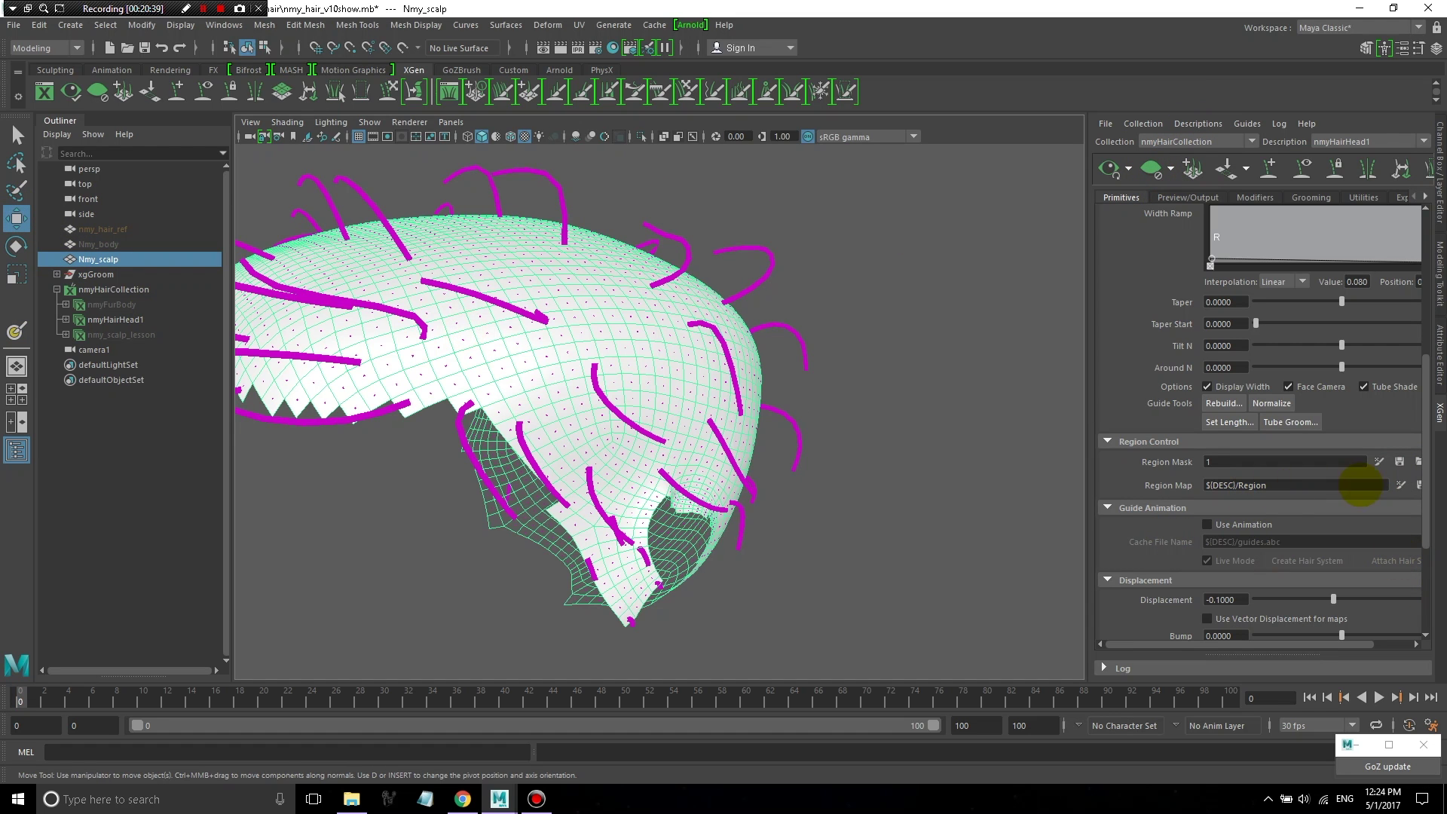
click(1401, 485)
- Examine how the red and green areas of the region map divide the scalp from the top, sides and back
mouse_move(754, 452)
alt+mouse_down()
mouse_move(678, 392)
mouse_move(867, 376)
mouse_move(911, 359)
mouse_move(635, 370)
mouse_move(714, 362)
mouse_move(695, 355)
alt+mouse_up()
scroll(656, 452, down, 5)
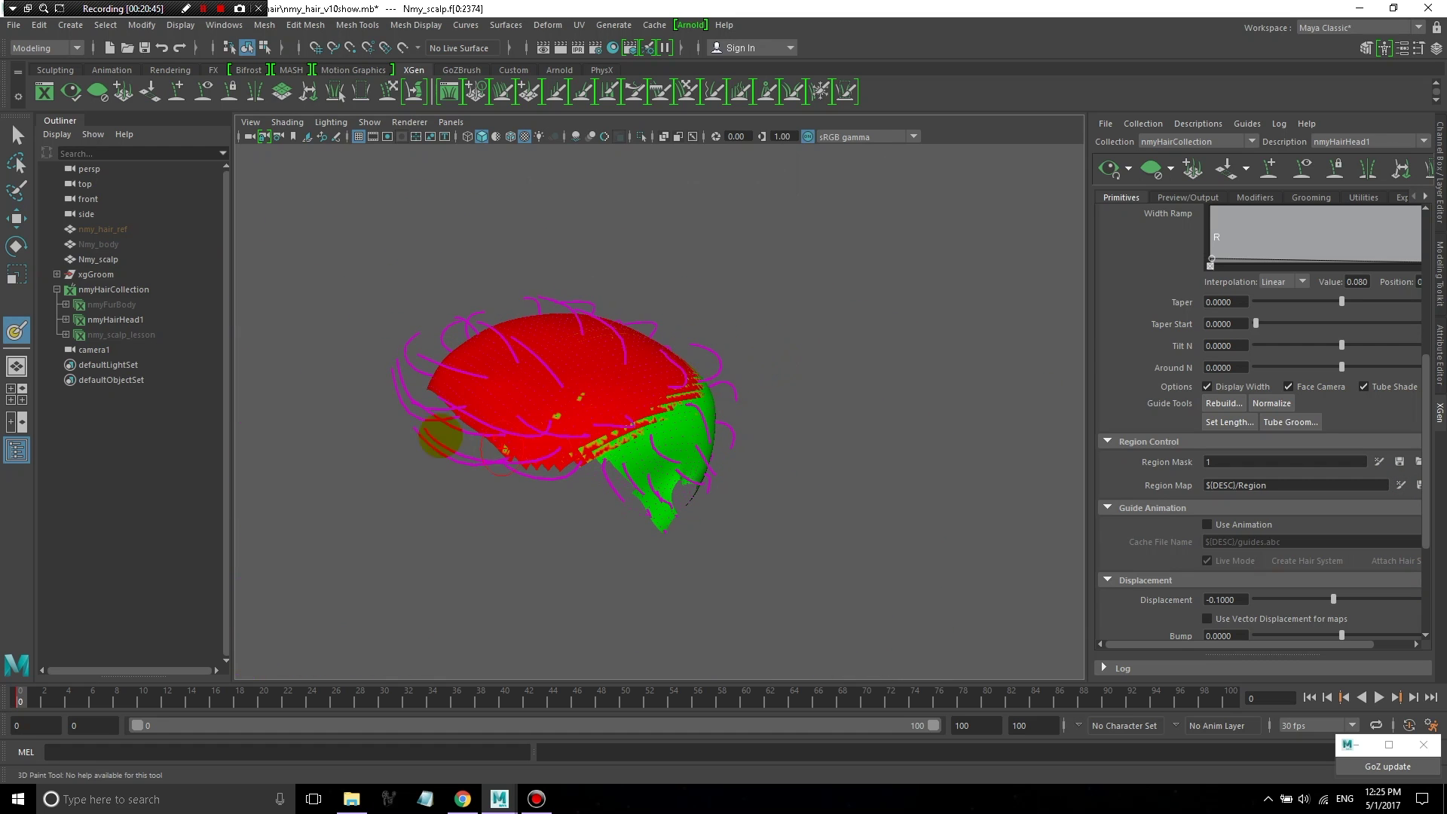
alt+drag(697, 420, 675, 351)
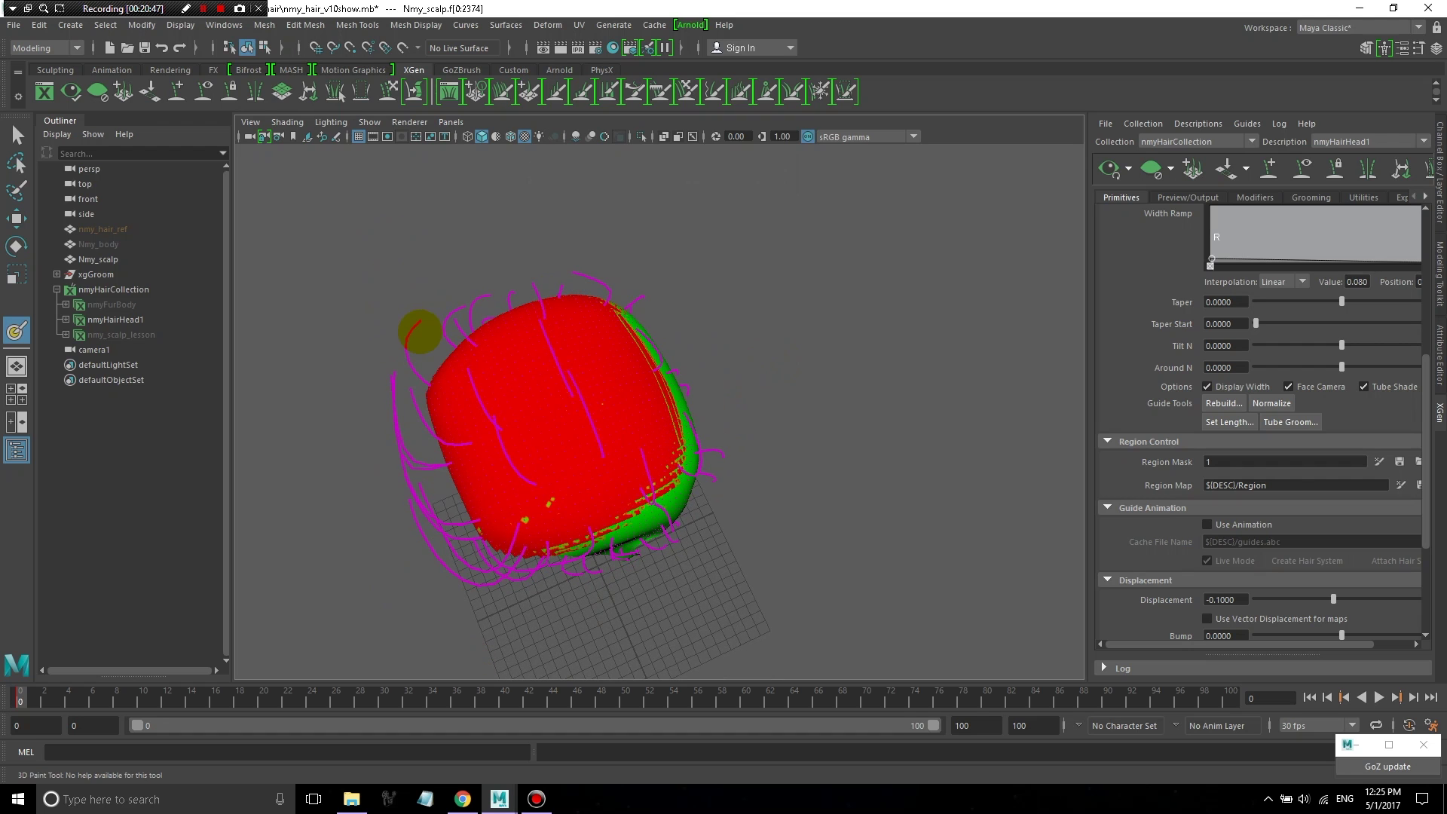
alt+drag(420, 332, 426, 298)
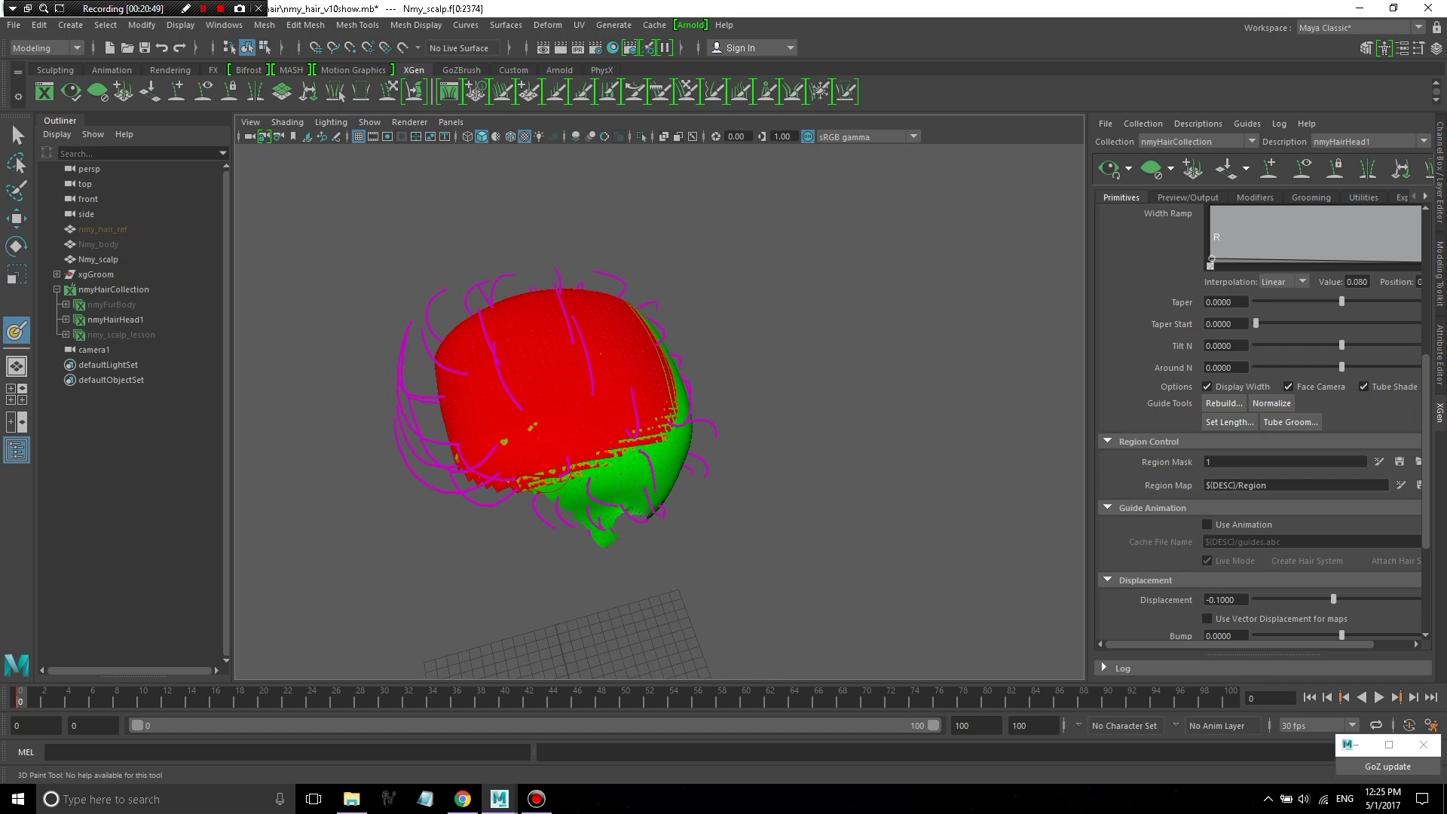
alt+drag(639, 343, 649, 491)
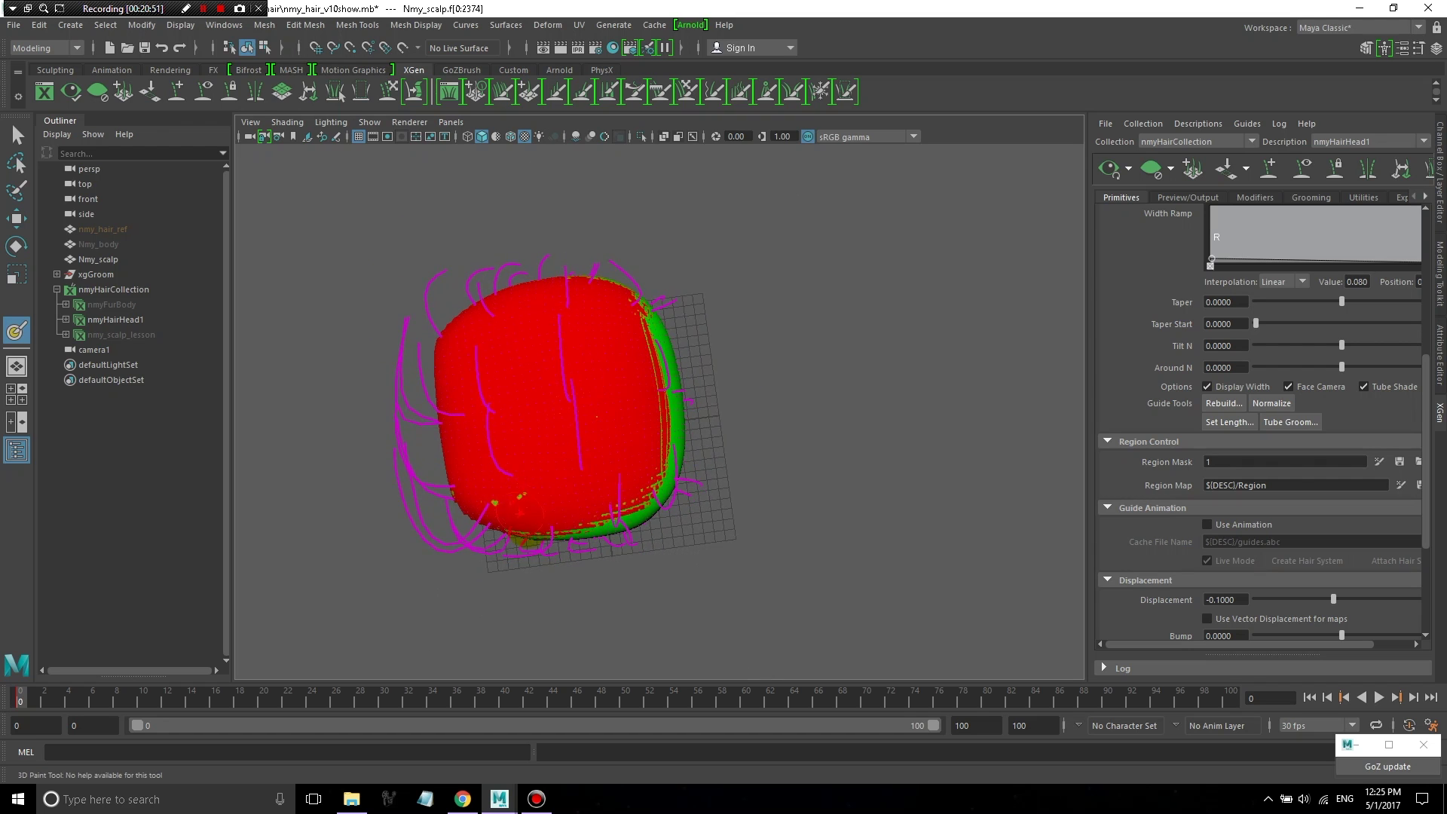
alt+drag(573, 414, 506, 276)
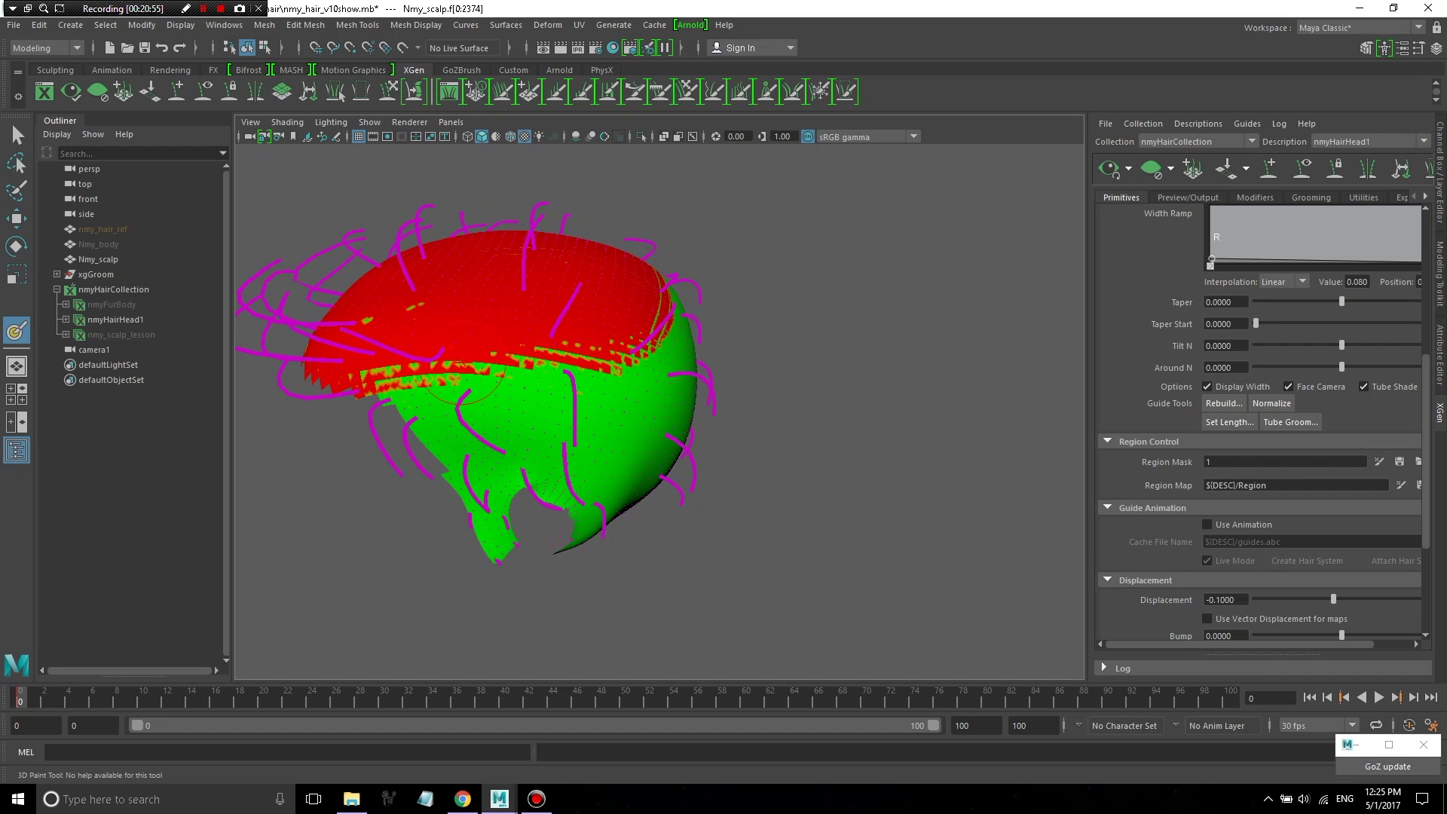
alt+drag(487, 392, 675, 494)
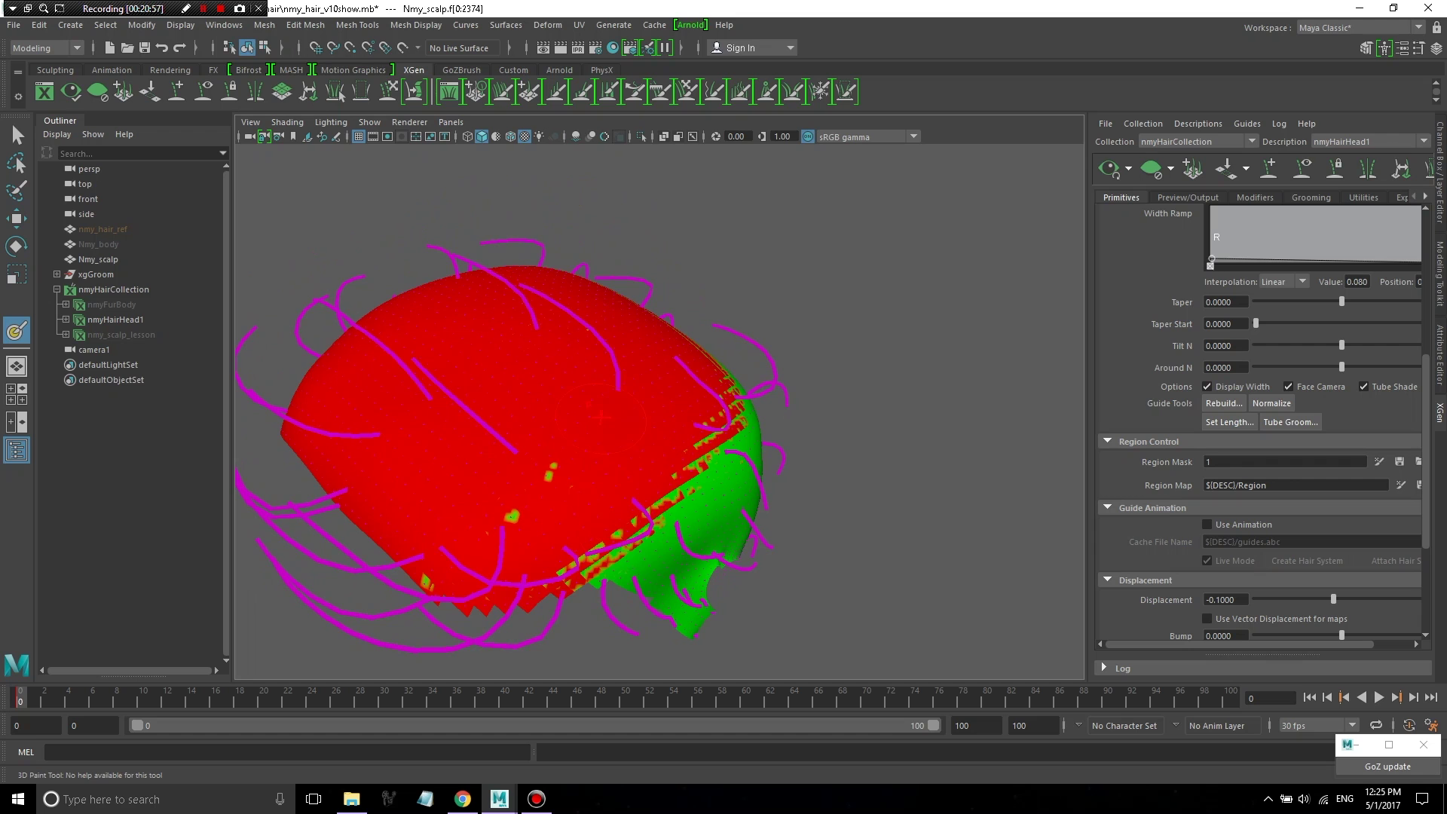
mouse_move(601, 415)
alt+mouse_down()
mouse_move(540, 417)
mouse_move(566, 387)
mouse_move(452, 302)
alt+mouse_up()
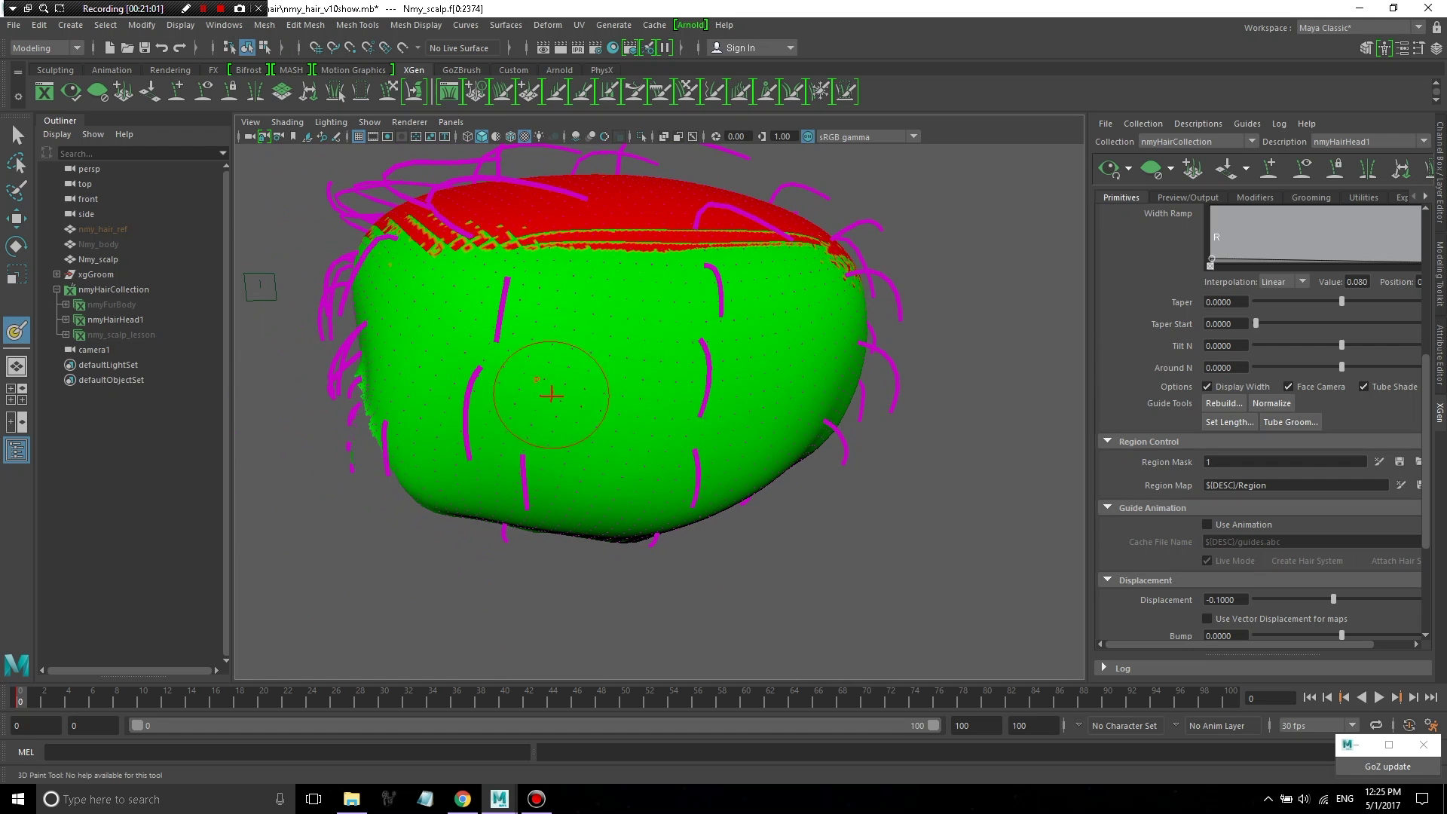
alt+drag(554, 392, 642, 516)
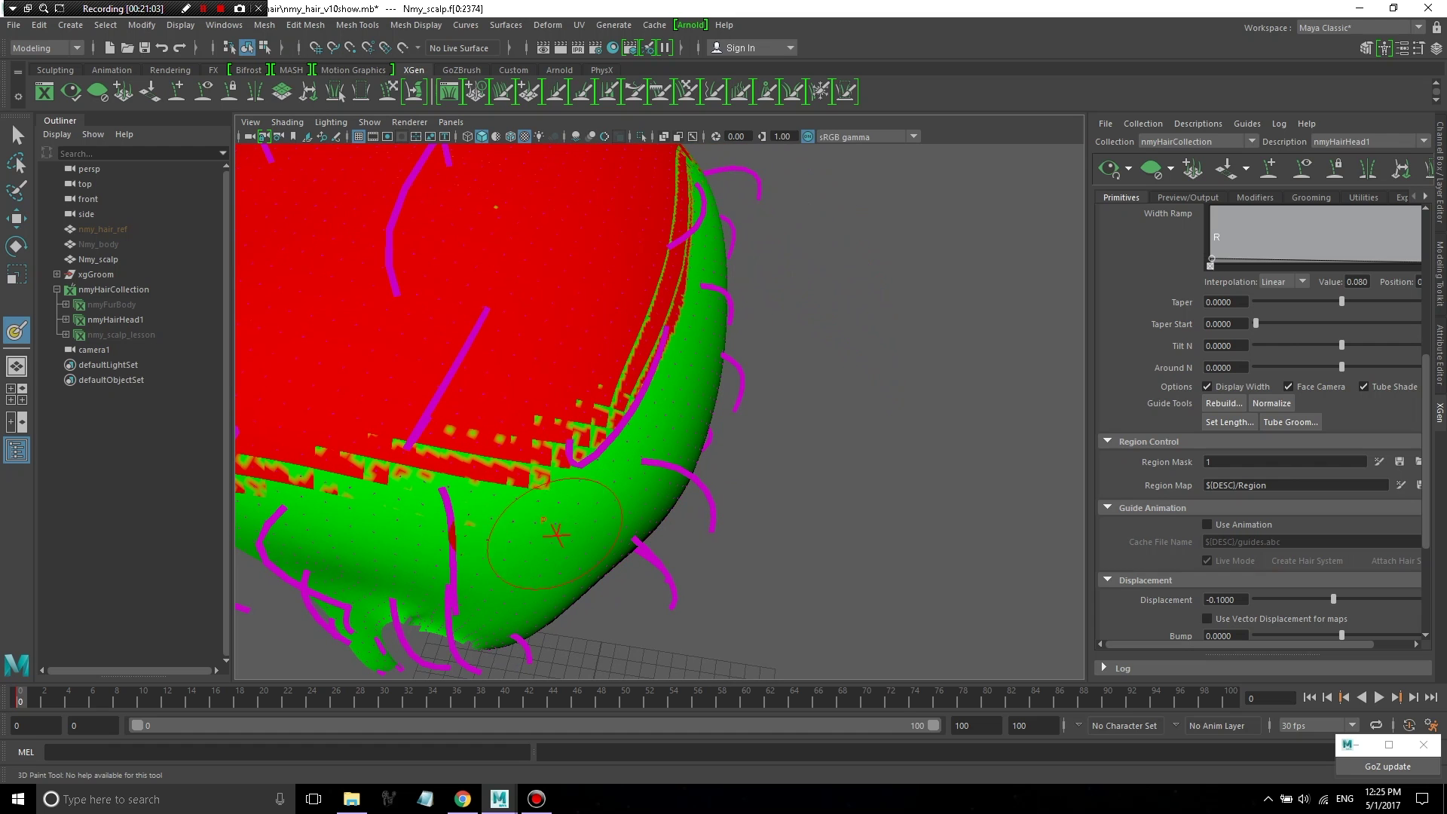
alt+drag(469, 296, 777, 405)
alt+drag(535, 217, 558, 188)
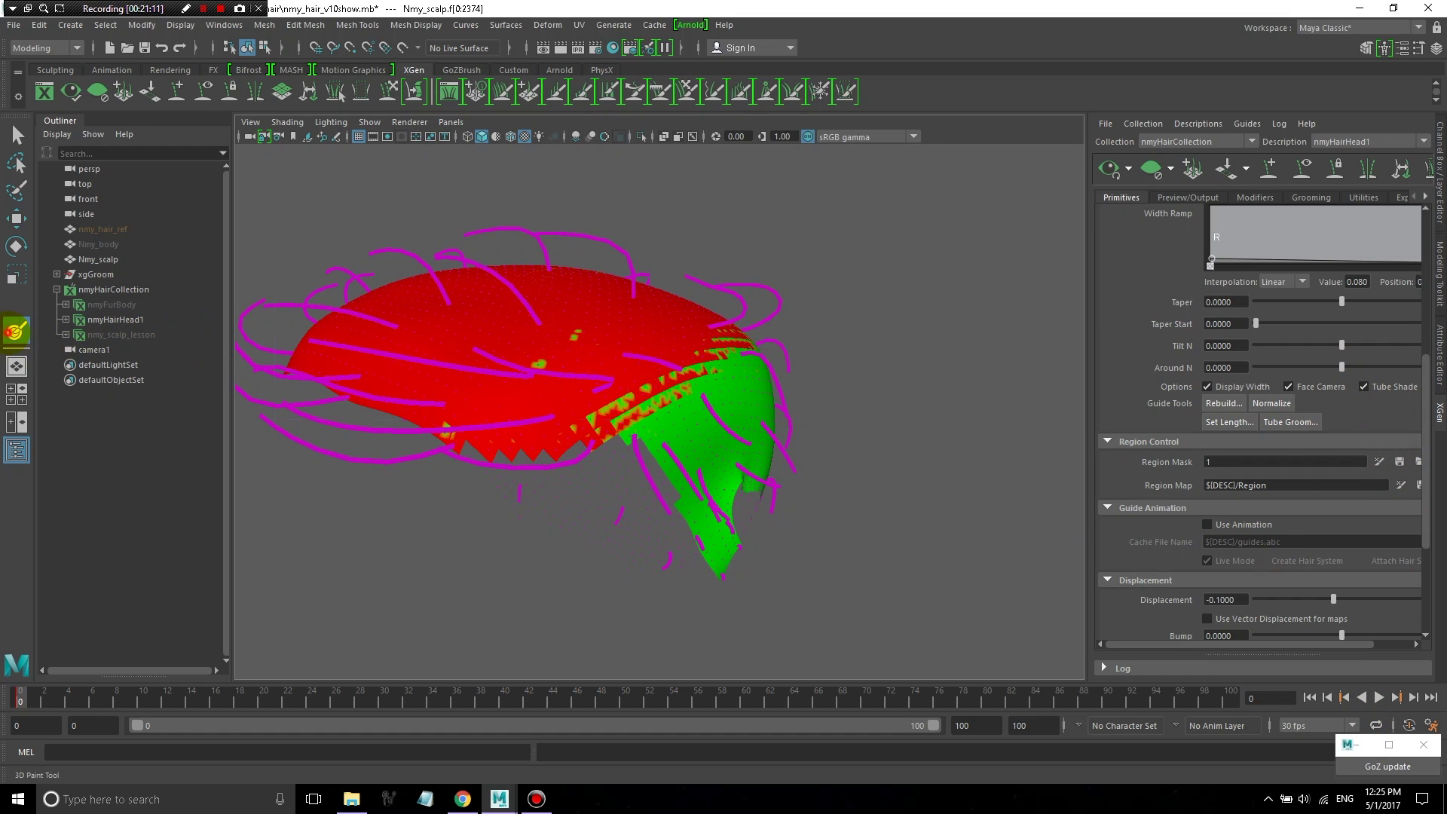
- Show the 3D Paint Tool's settings and set the Artisan brush to the solid profile
double_click(16, 330)
drag(526, 91, 234, 134)
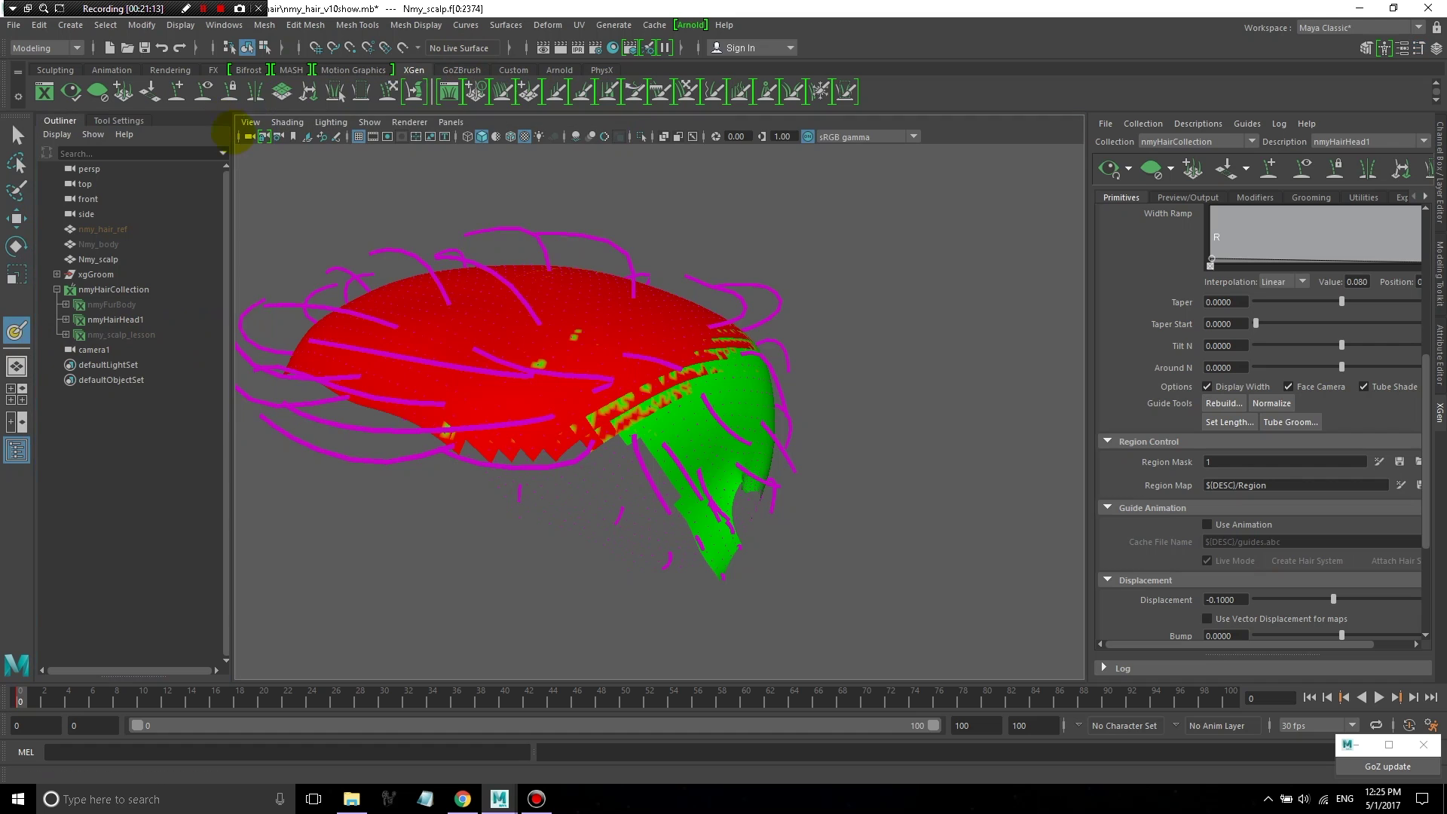
double_click(17, 330)
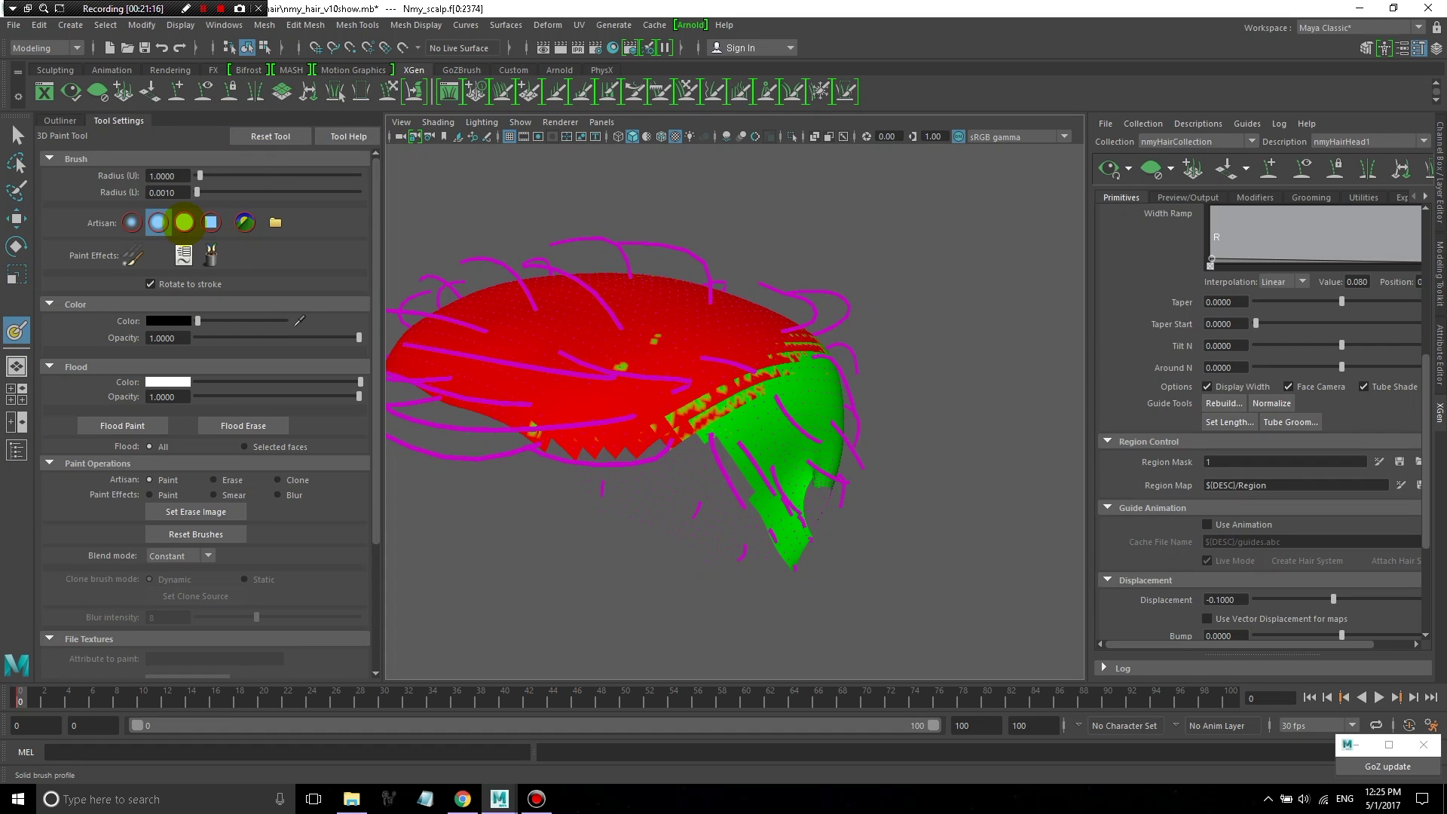
click(184, 222)
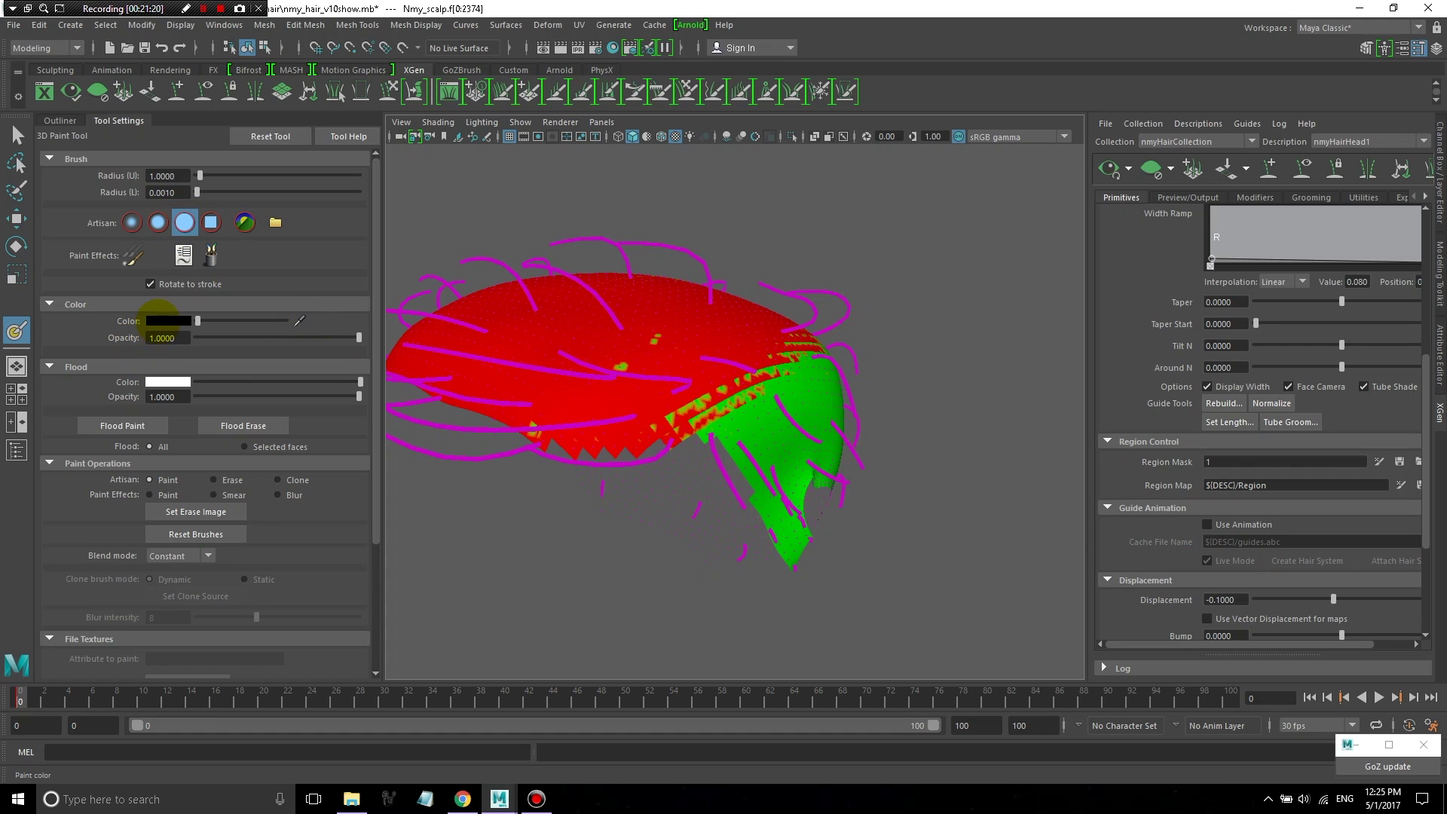
- Open the paint colour chooser, look over its colour swatches, and close it without picking a new colour
click(157, 321)
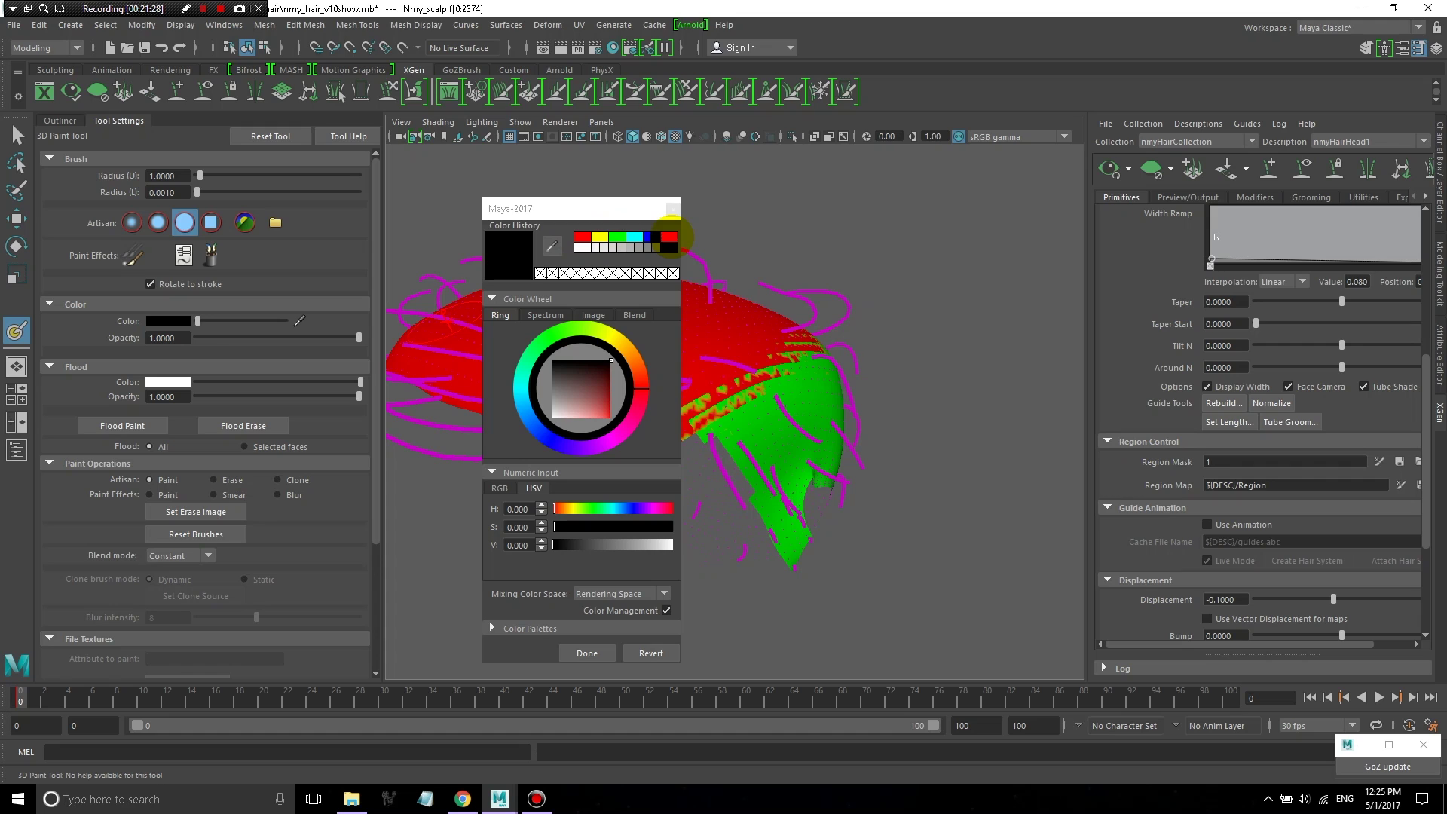
key(q)
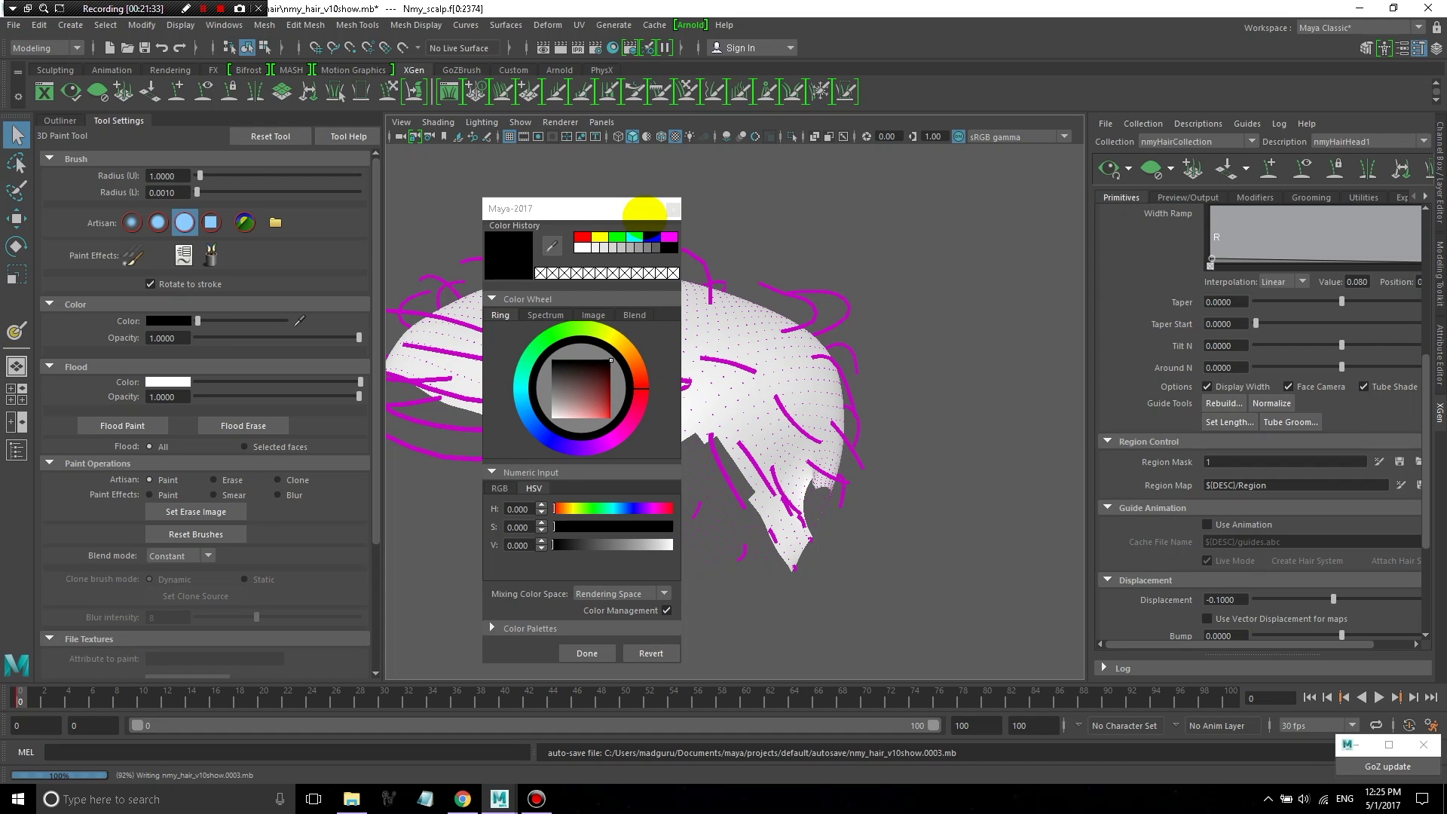
key(y)
key(6)
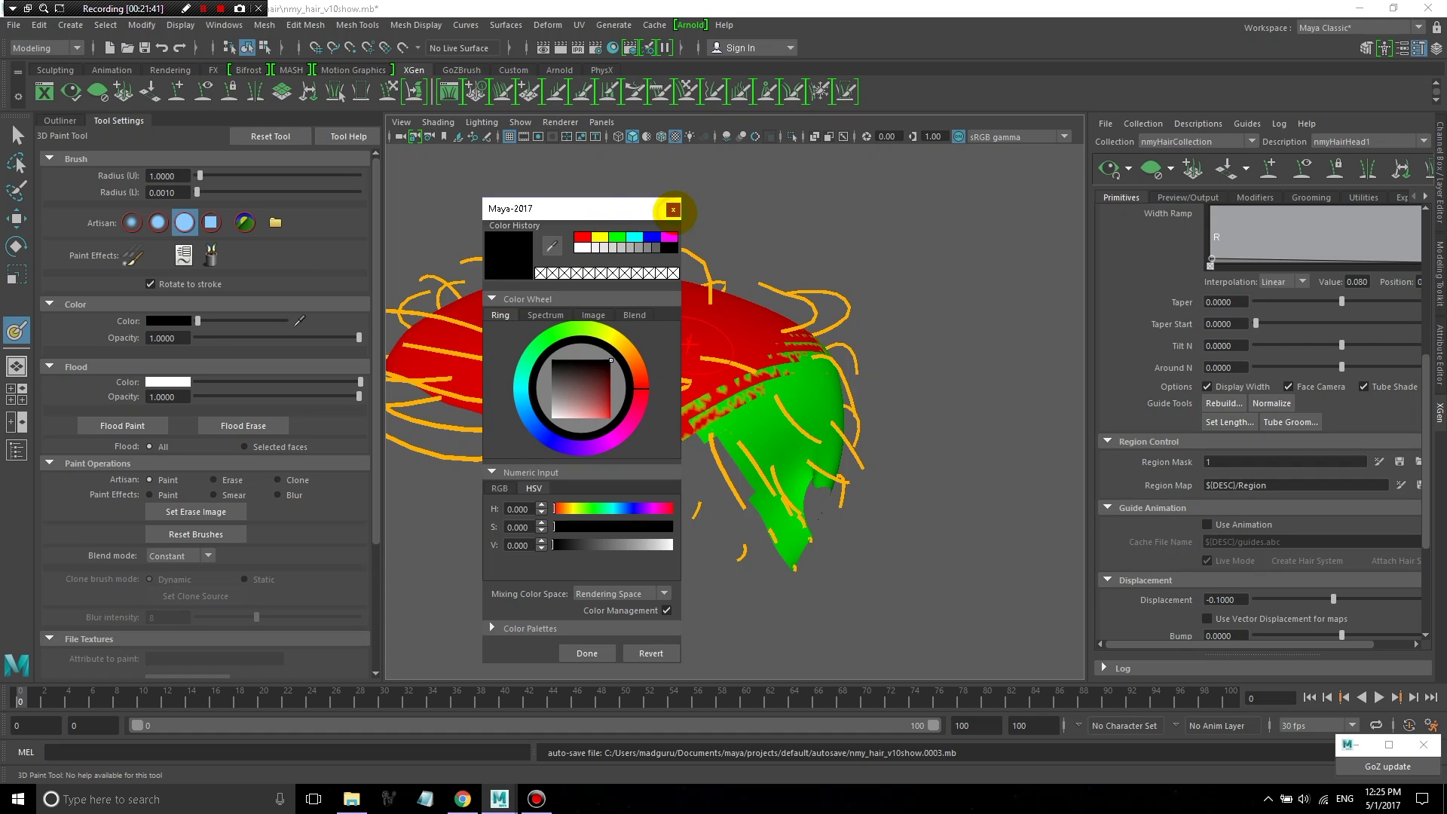
click(582, 209)
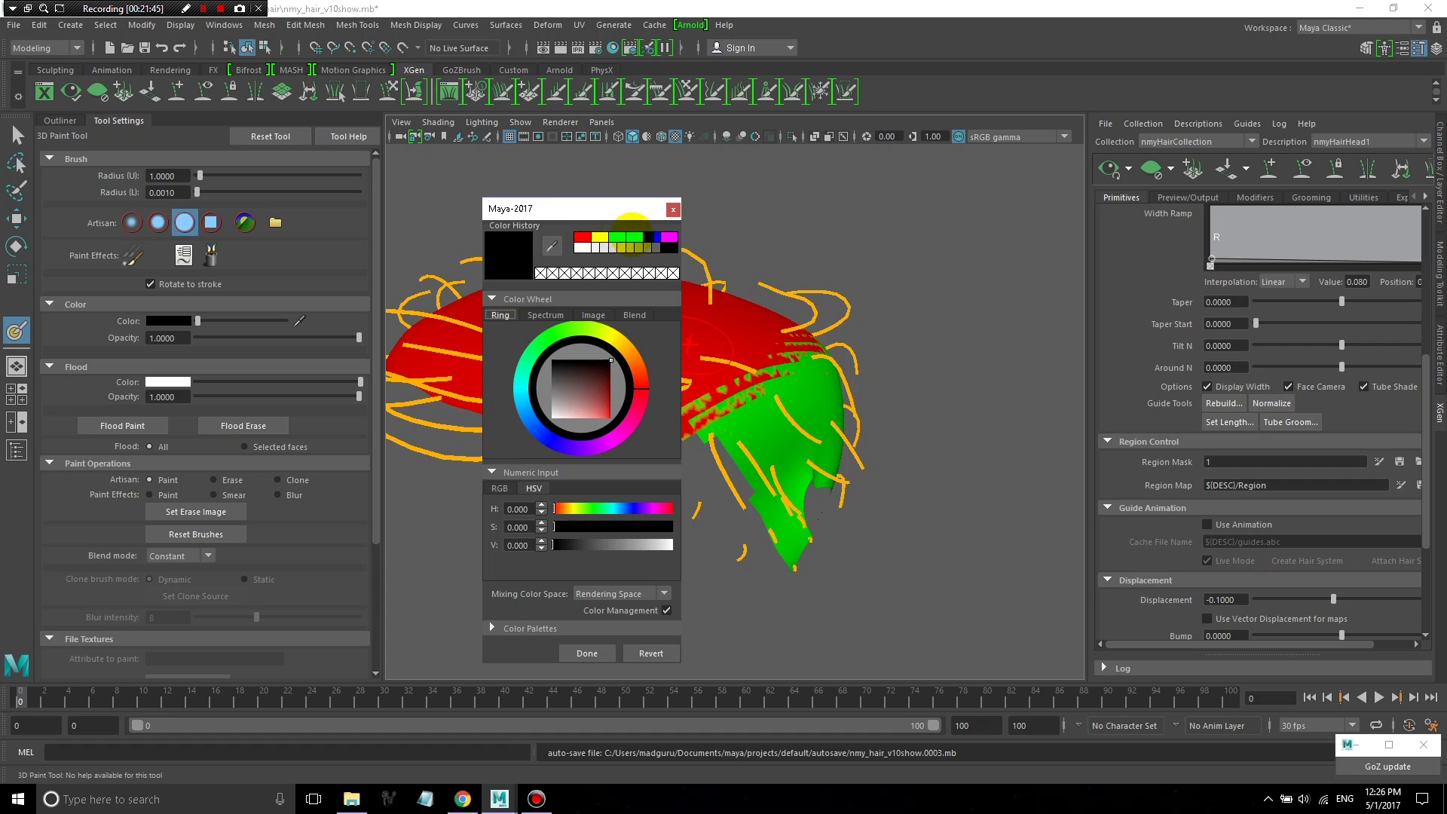
click(673, 210)
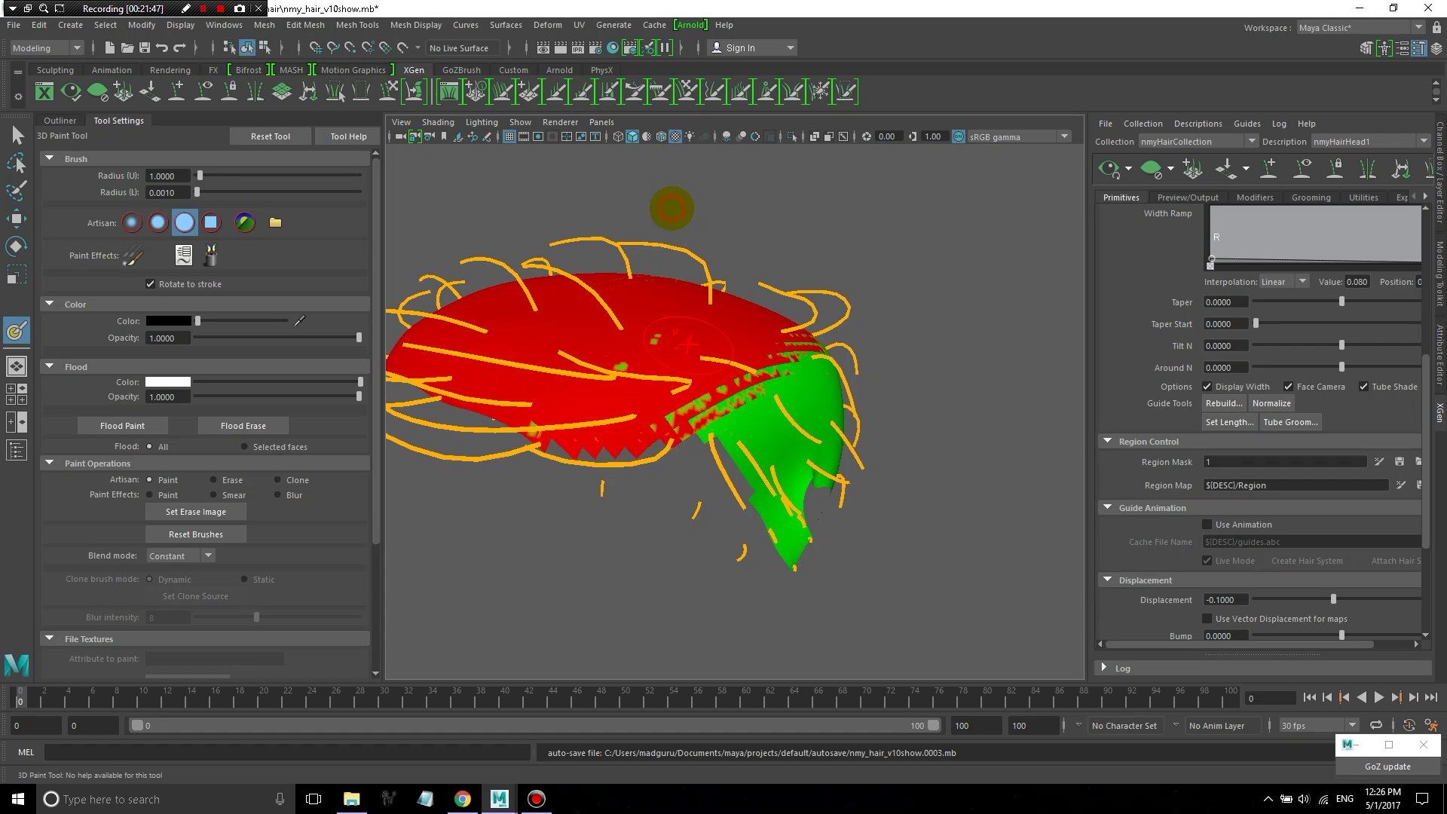
- Bring the Culling settings of nmyHairHead1 into view and generate the hair preview over the region-coloured scalp
scroll(1204, 460, down, 2)
scroll(1204, 460, down, 1)
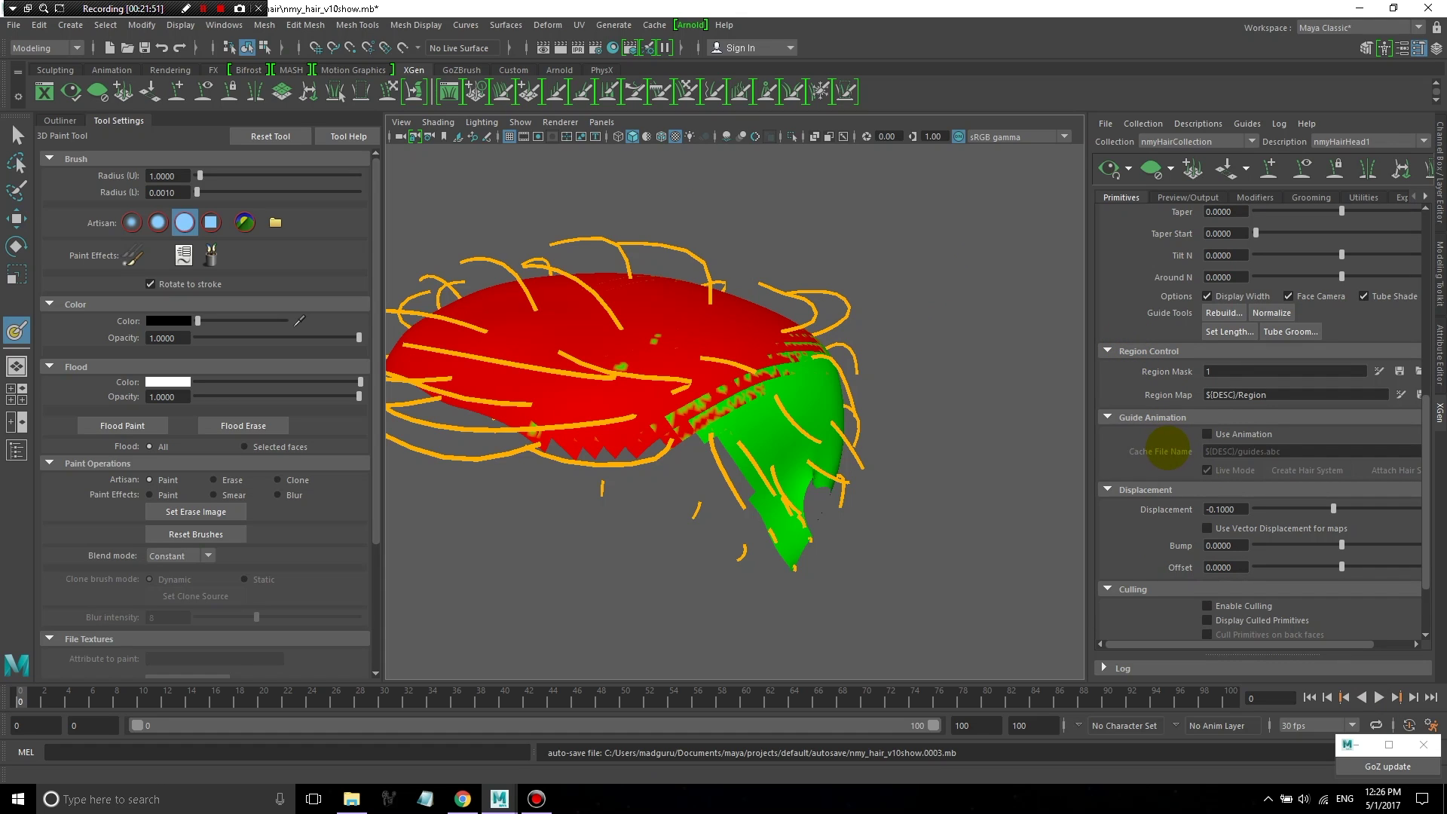
scroll(1176, 453, down, 1)
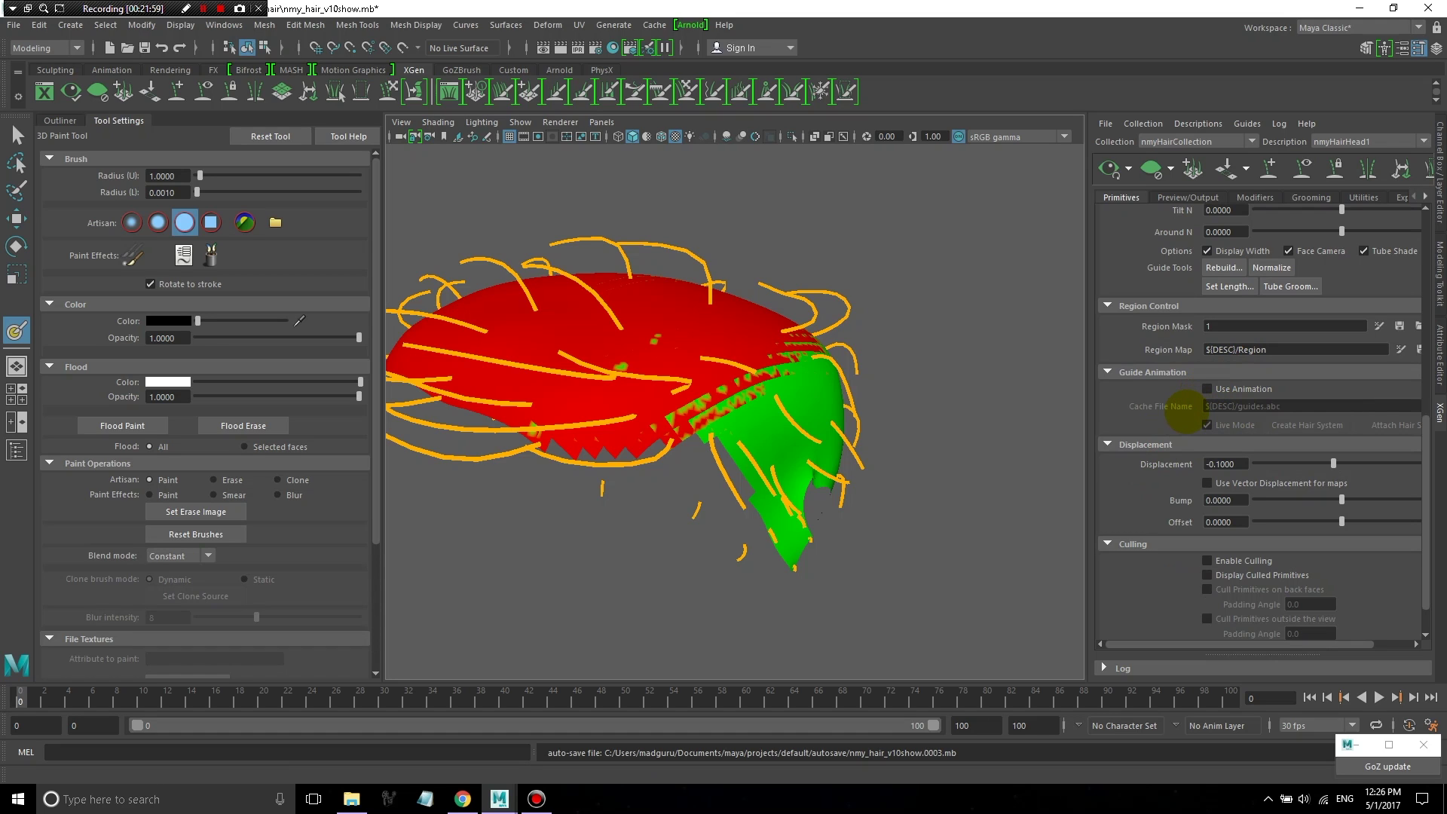
scroll(1180, 416, down, 1)
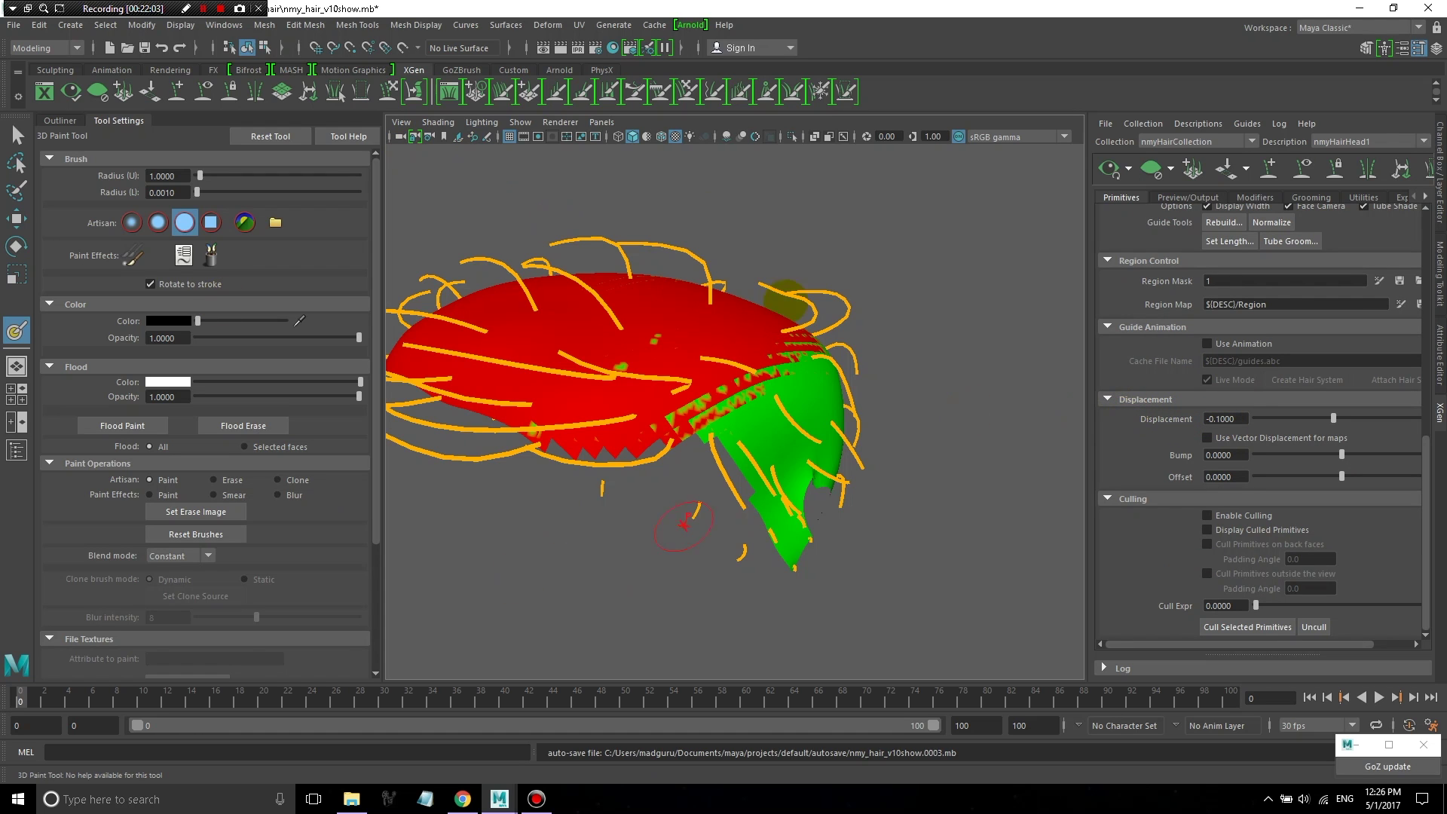
alt+drag(843, 269, 985, 356)
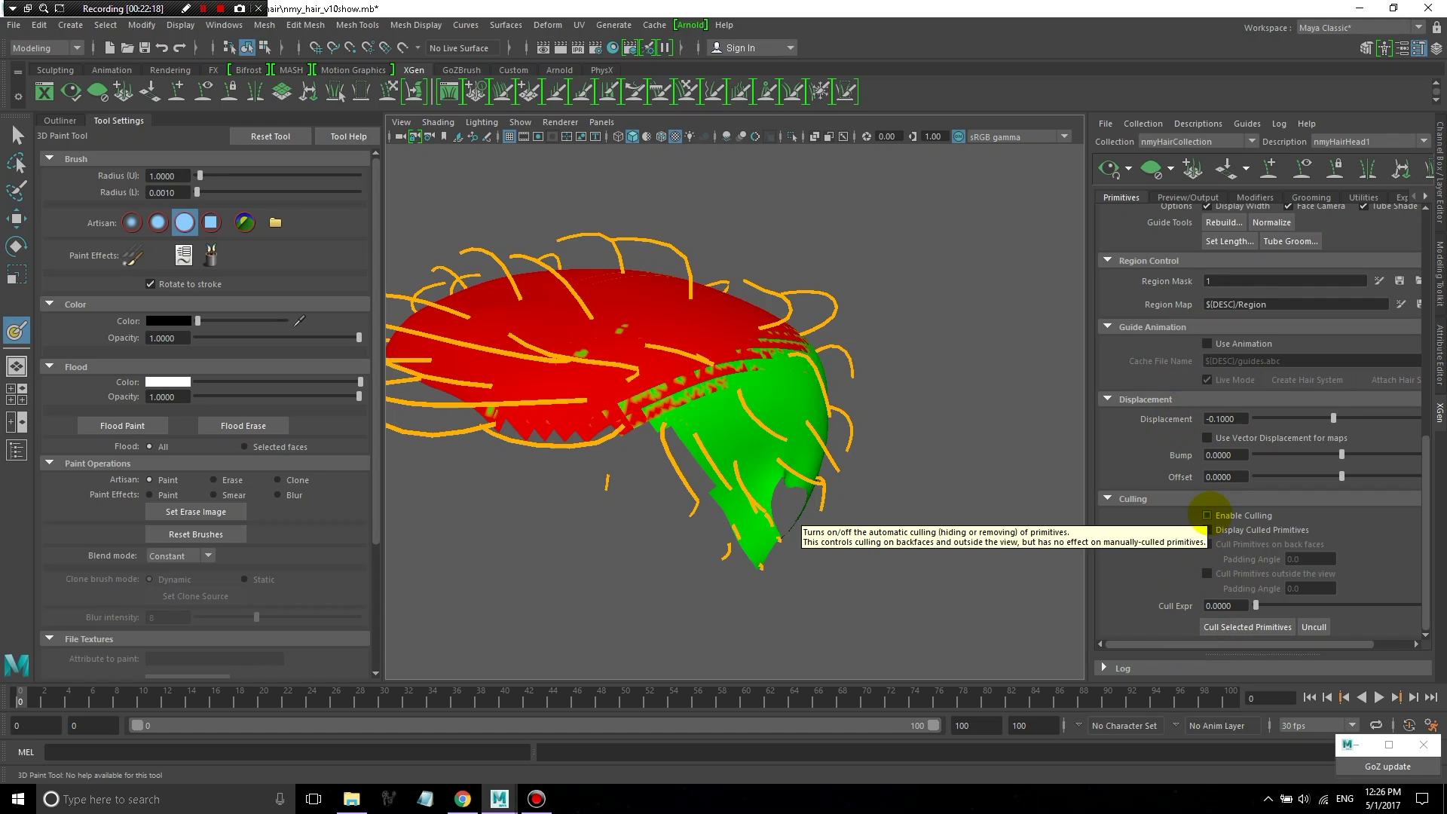
click(1109, 167)
alt+drag(830, 242, 715, 311)
scroll(715, 310, up, 5)
scroll(716, 398, down, 5)
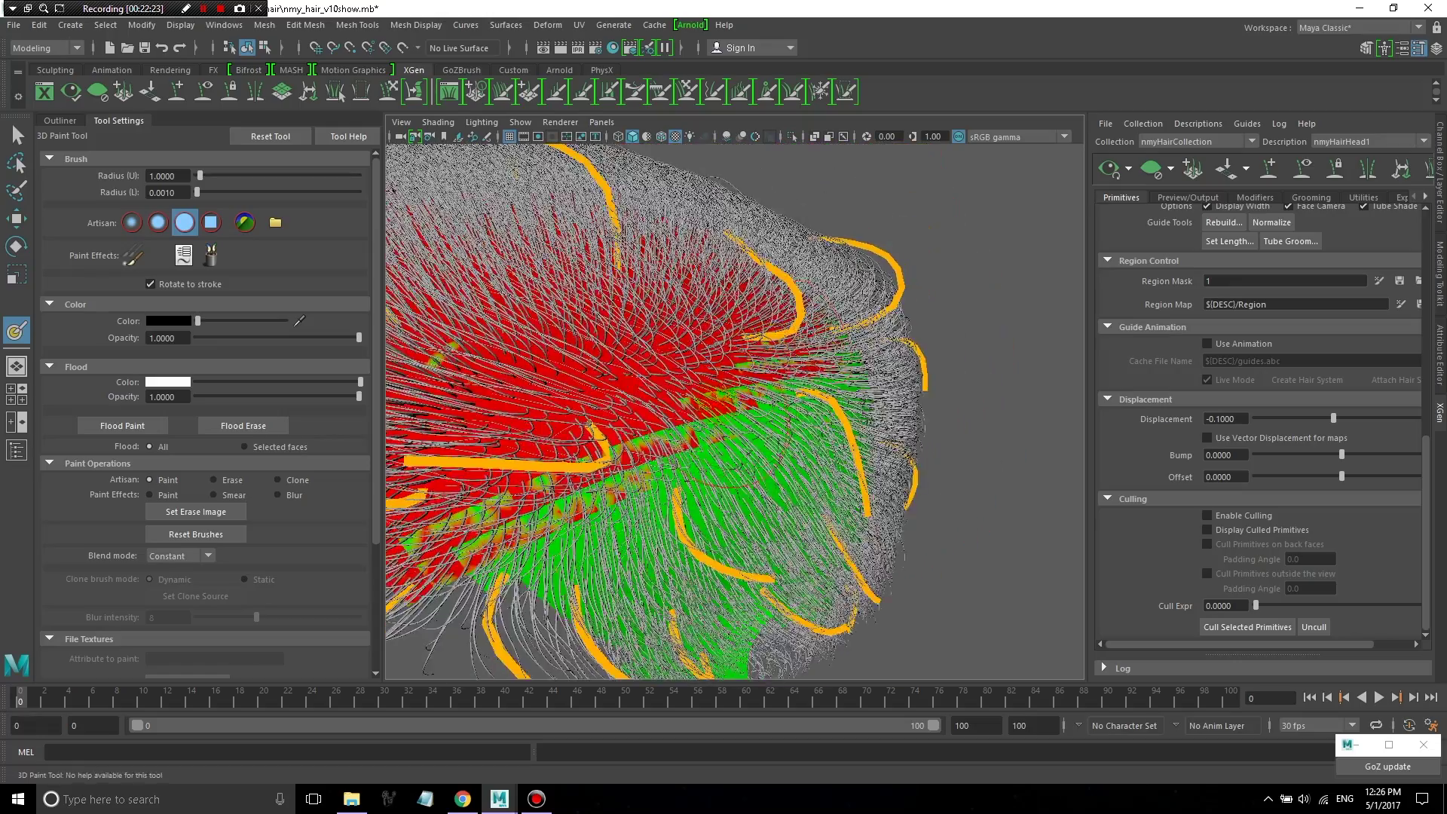
mouse_move(658, 650)
alt+mouse_down()
mouse_move(661, 613)
mouse_move(642, 624)
alt+mouse_up()
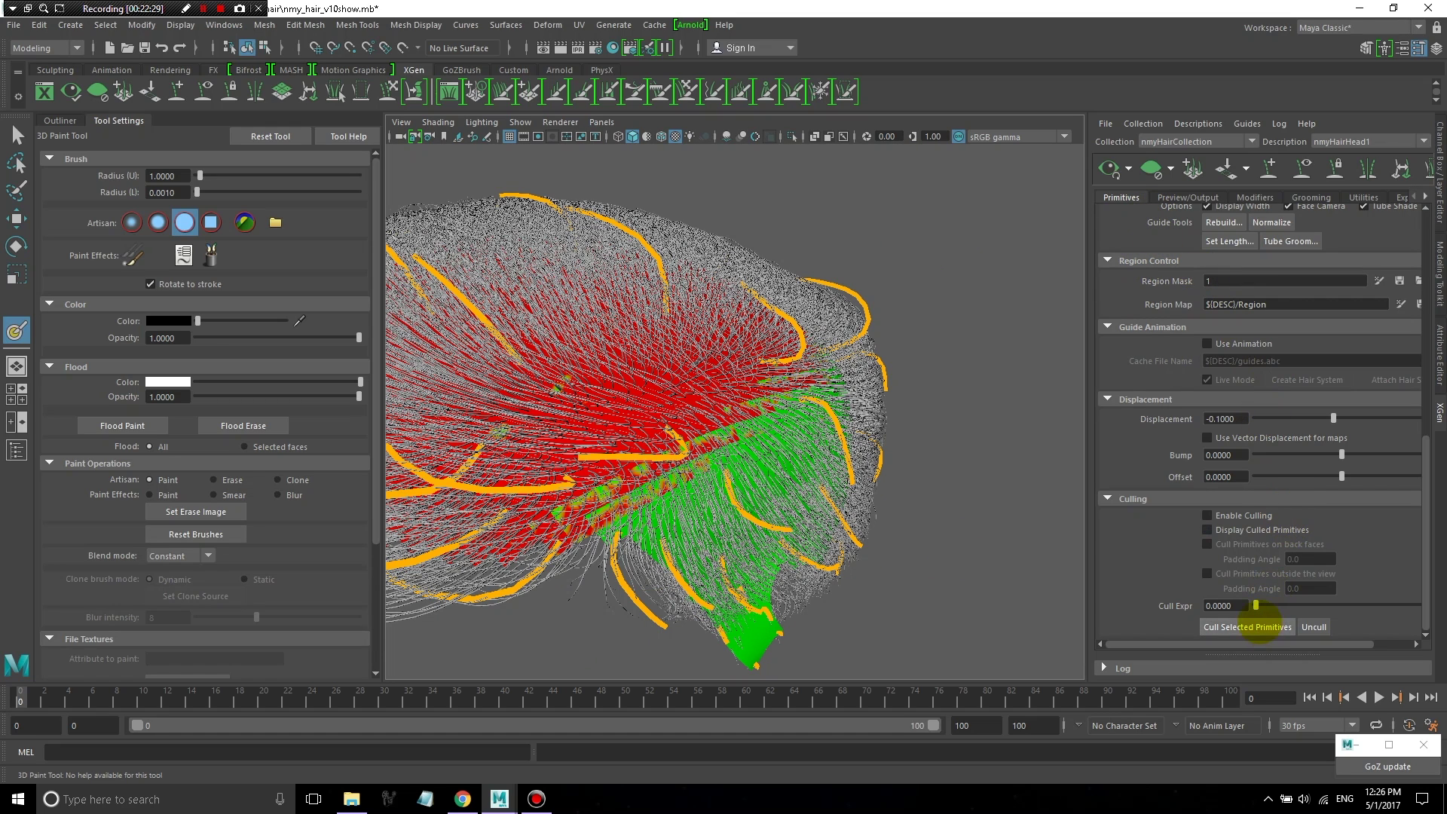
- Enable culling, widen the XGen settings area, and activate the Select Primitives tool
click(1207, 516)
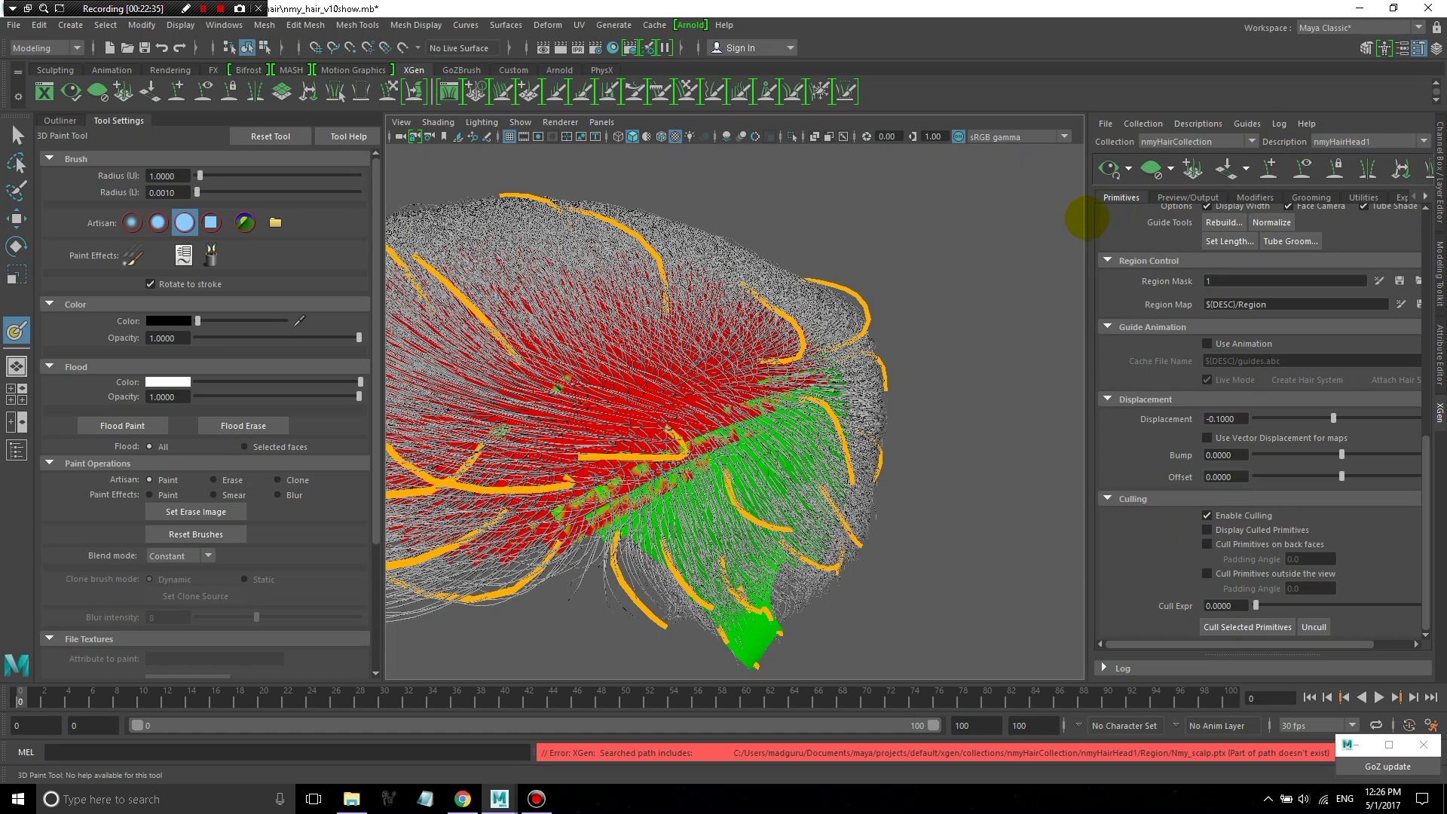
drag(1086, 217, 1008, 219)
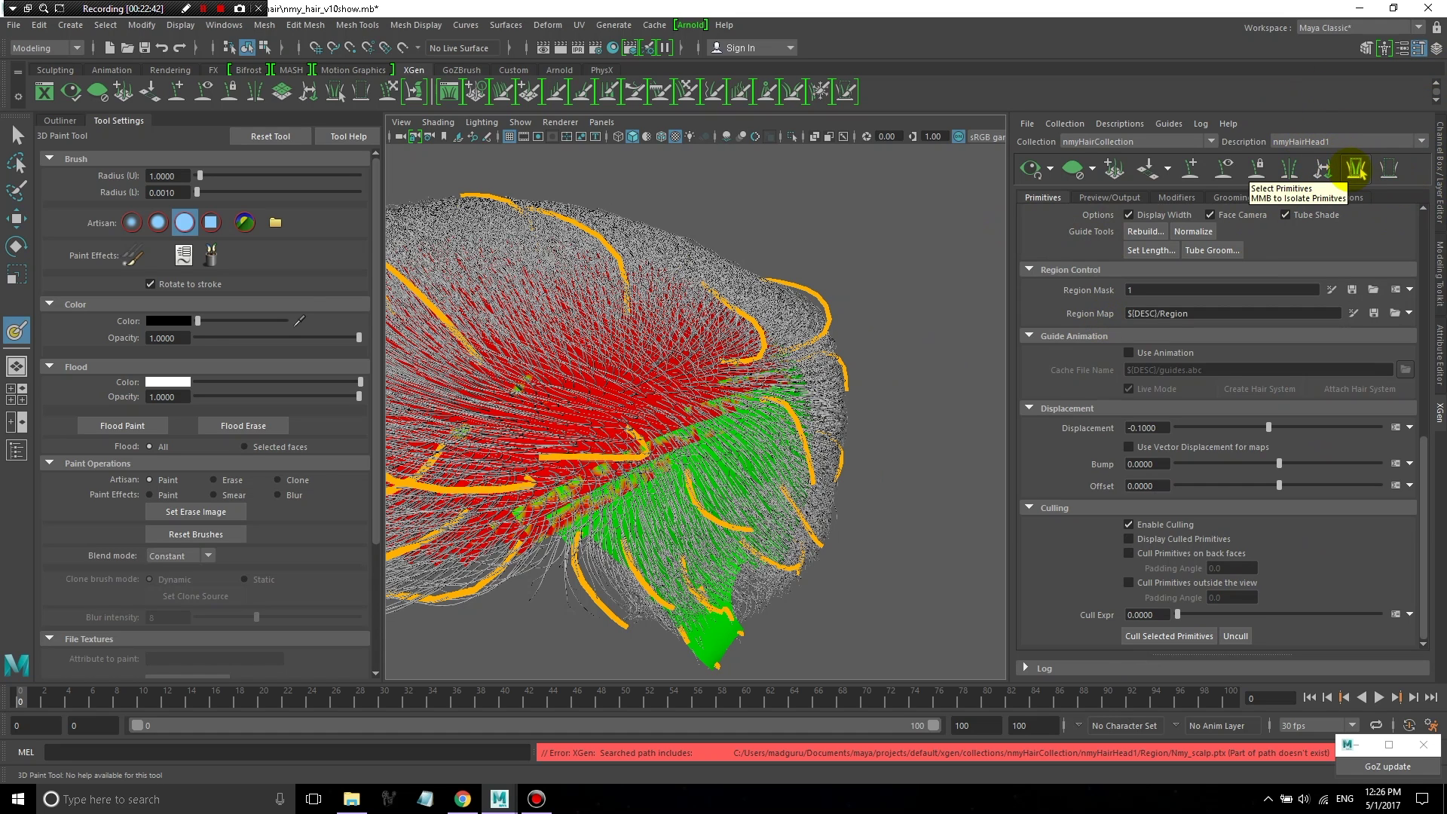
click(1357, 169)
- Cull a few selected hairs at the scalp edge near the temple and enable Display Culled Primitives
alt+drag(527, 501, 1416, 189)
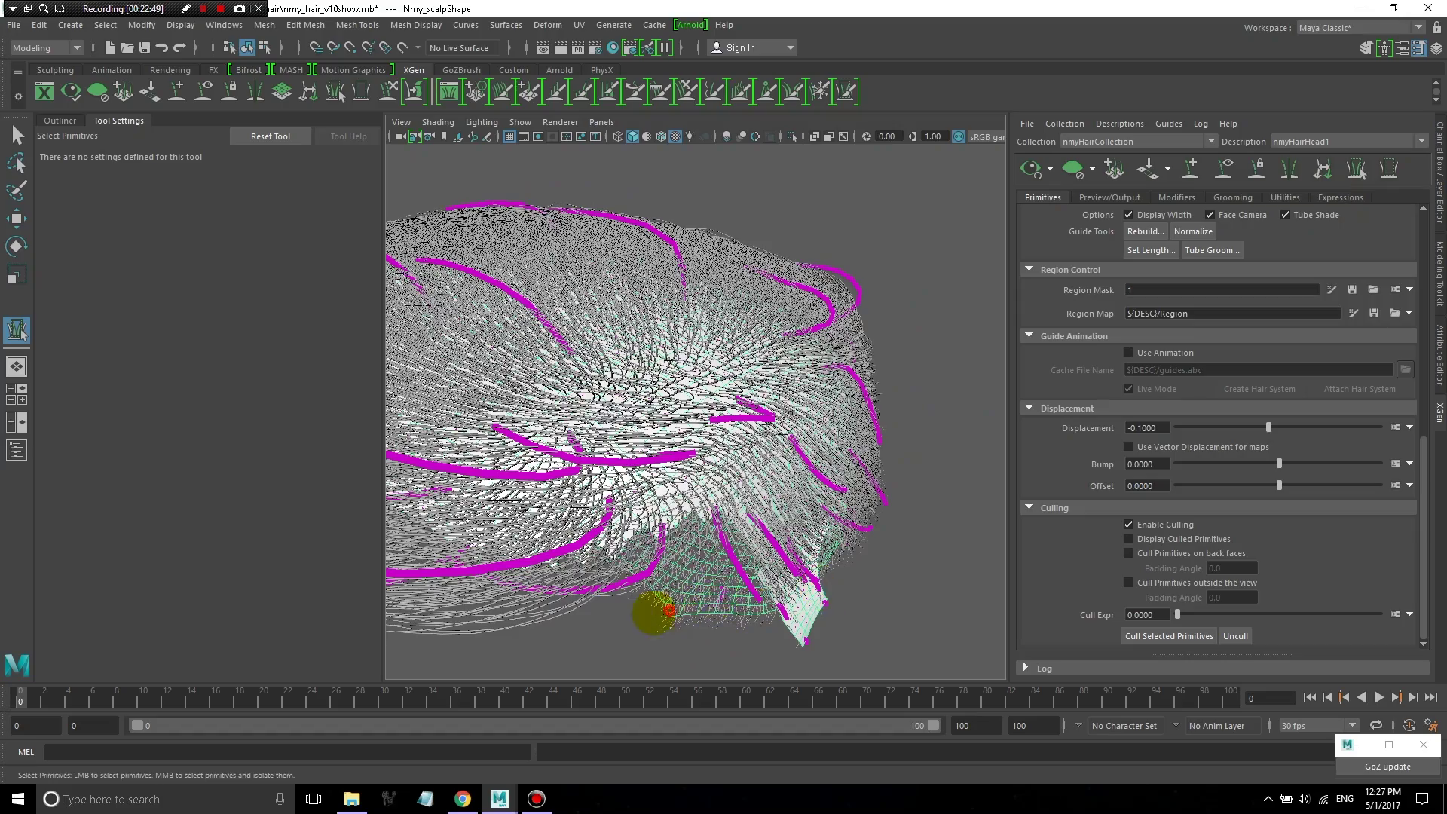
alt+middle_drag(656, 608, 623, 530)
alt+drag(623, 530, 546, 557)
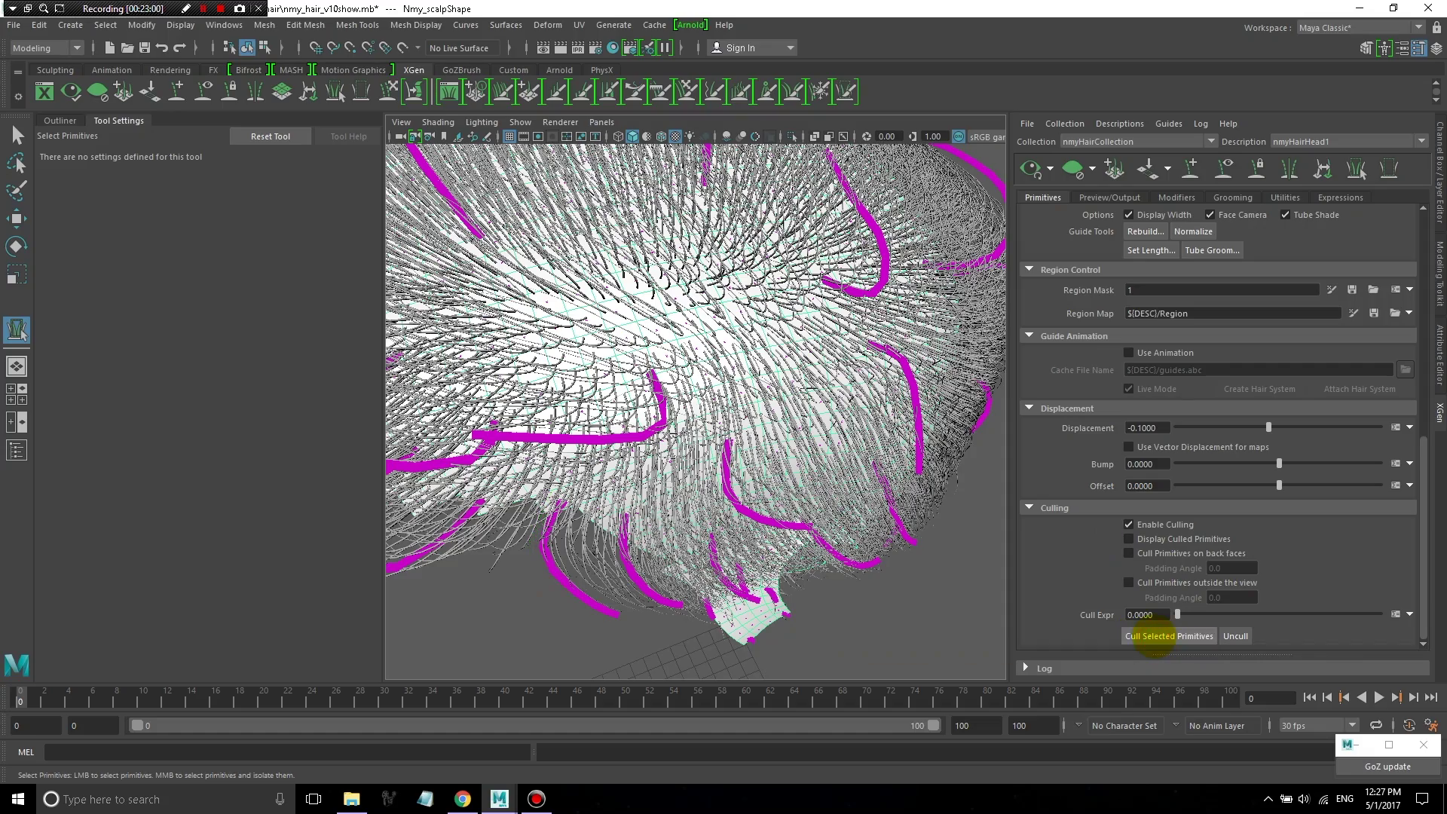
alt+drag(462, 443, 548, 435)
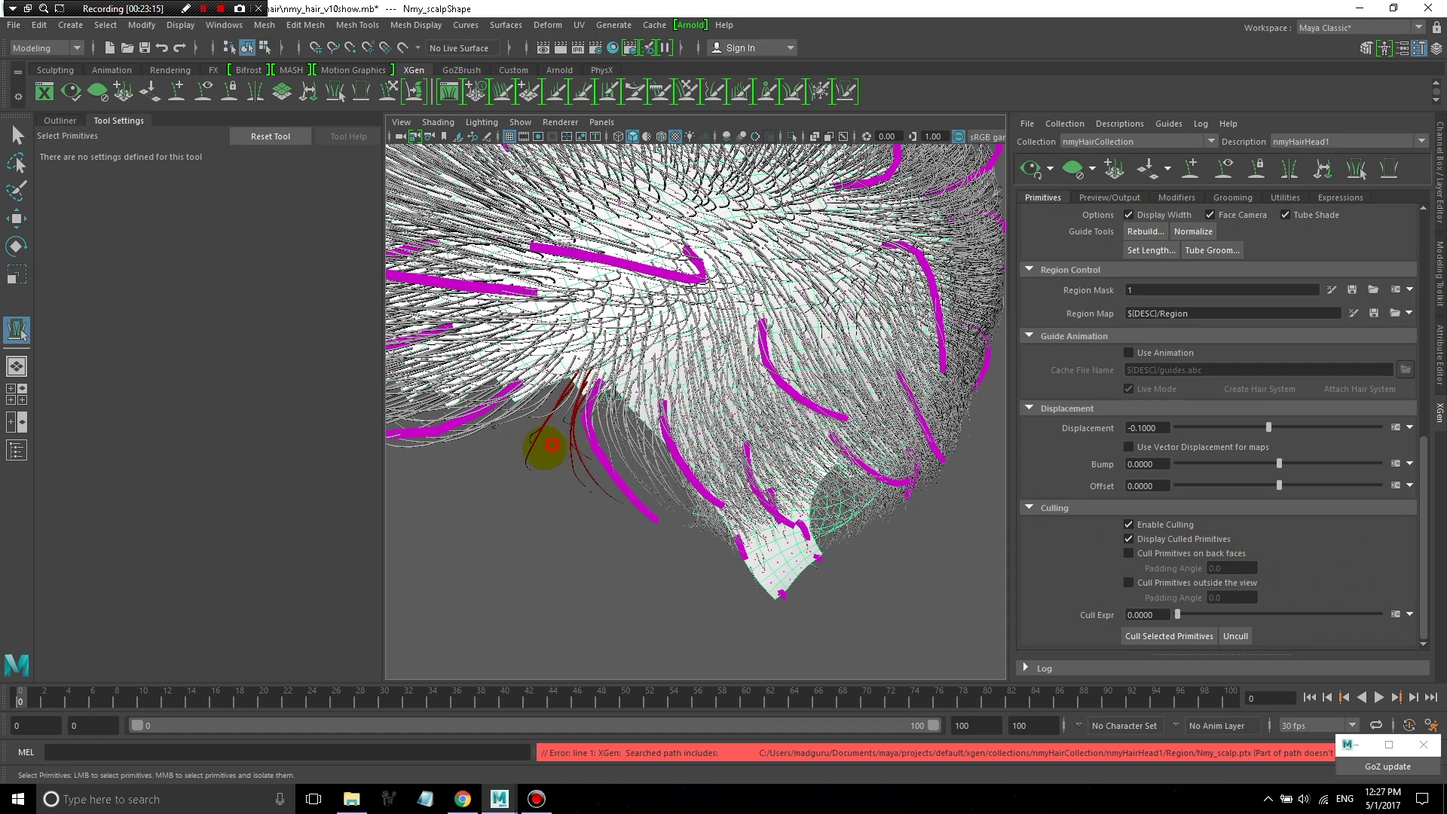
- Select some hairs beside the temple guide and examine them with the culled hairs from the side and below
alt+drag(543, 445, 478, 495)
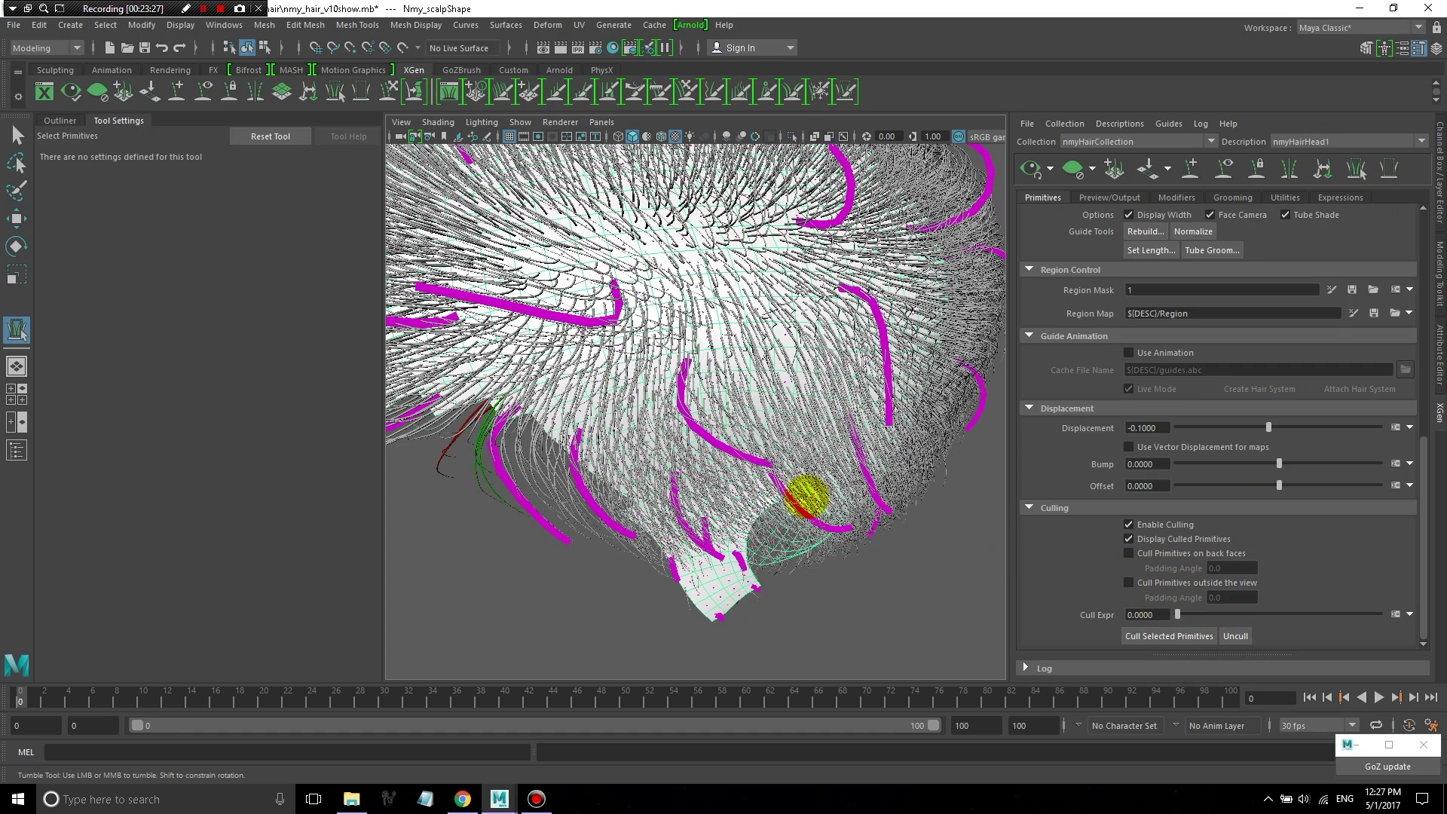
alt+drag(520, 424, 724, 512)
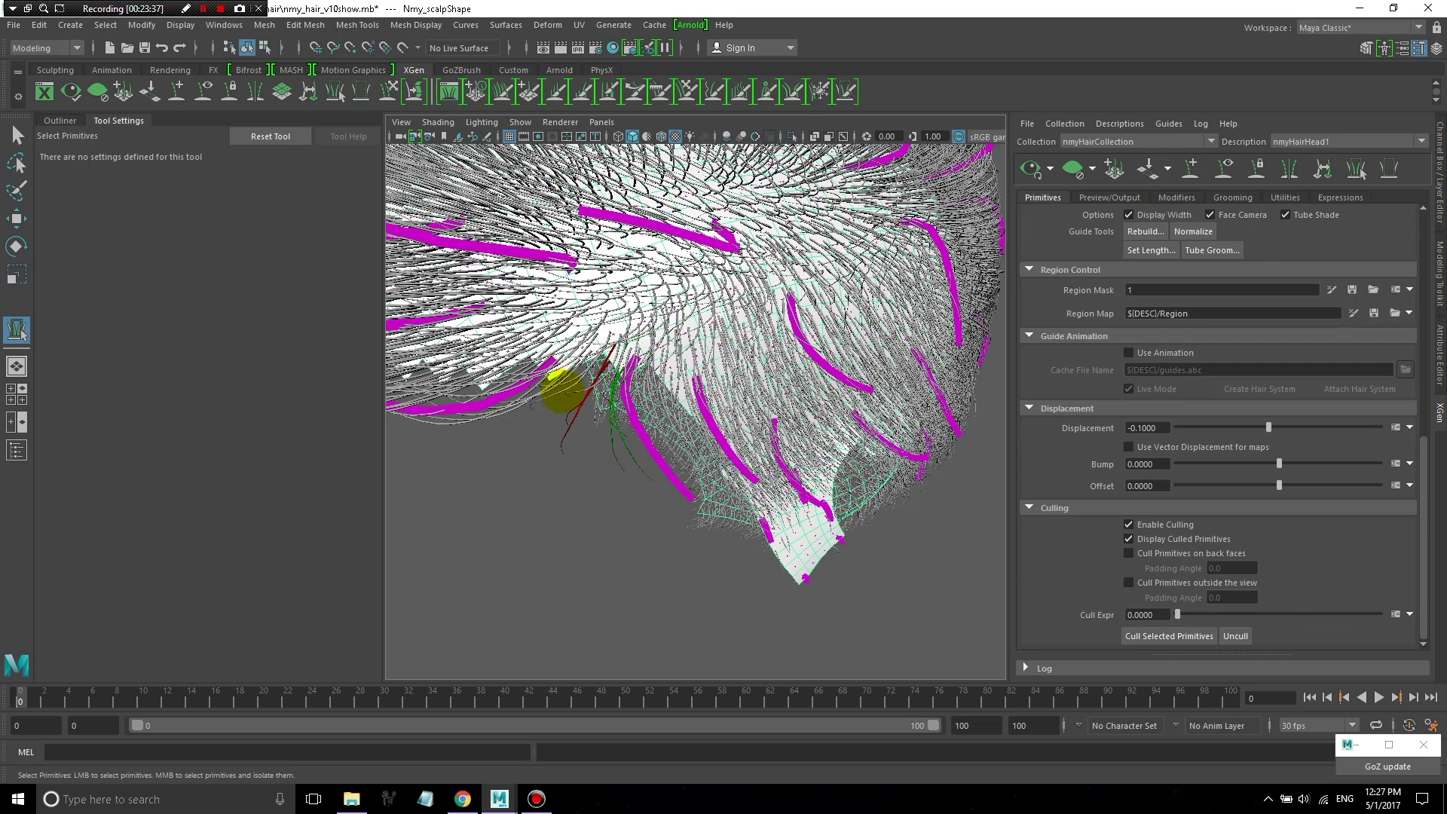
alt+drag(569, 391, 571, 430)
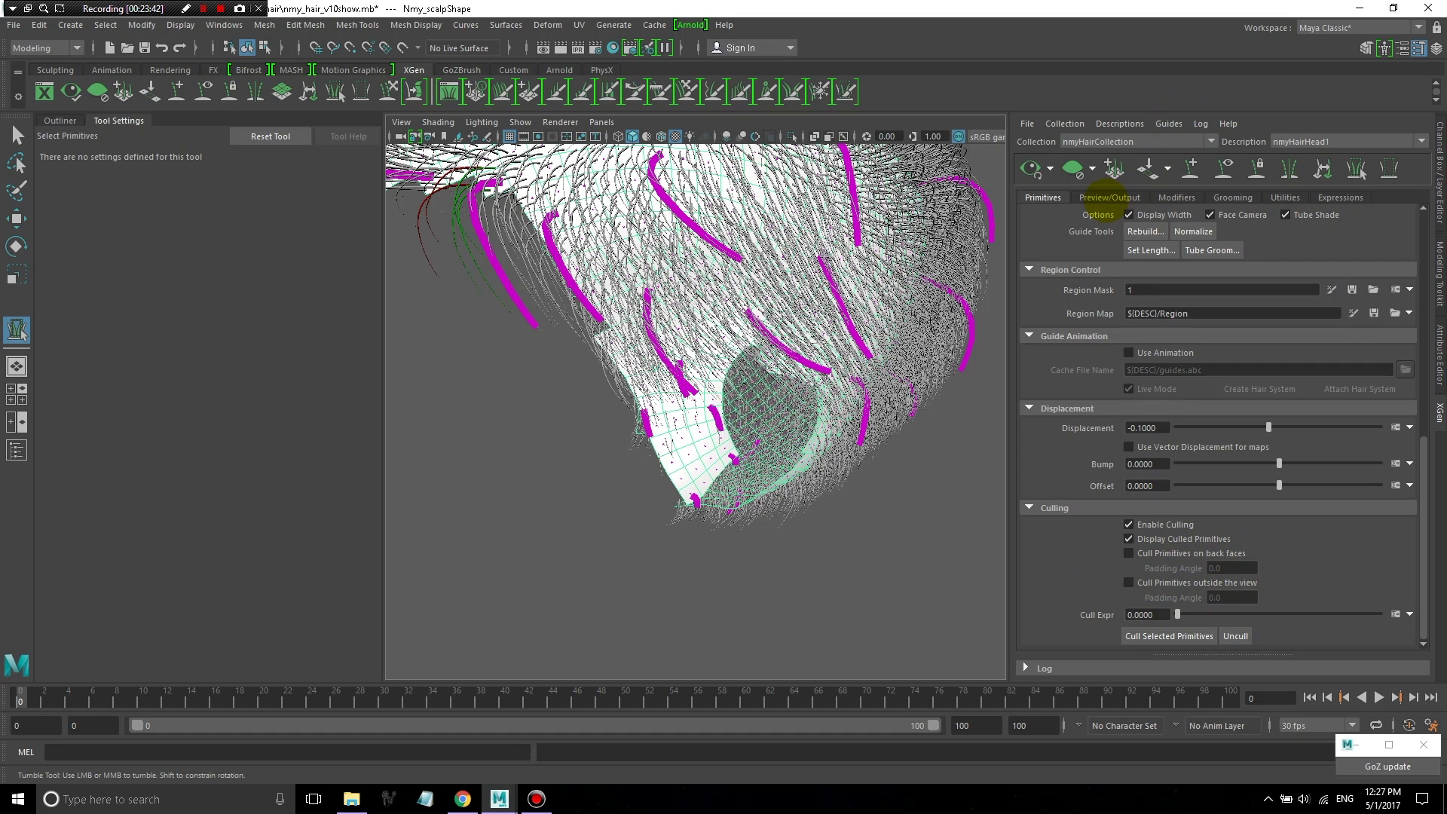
- Set the hair preview's Percent to 50 in the preview settings and refresh the preview
scroll(1274, 471, up, 2)
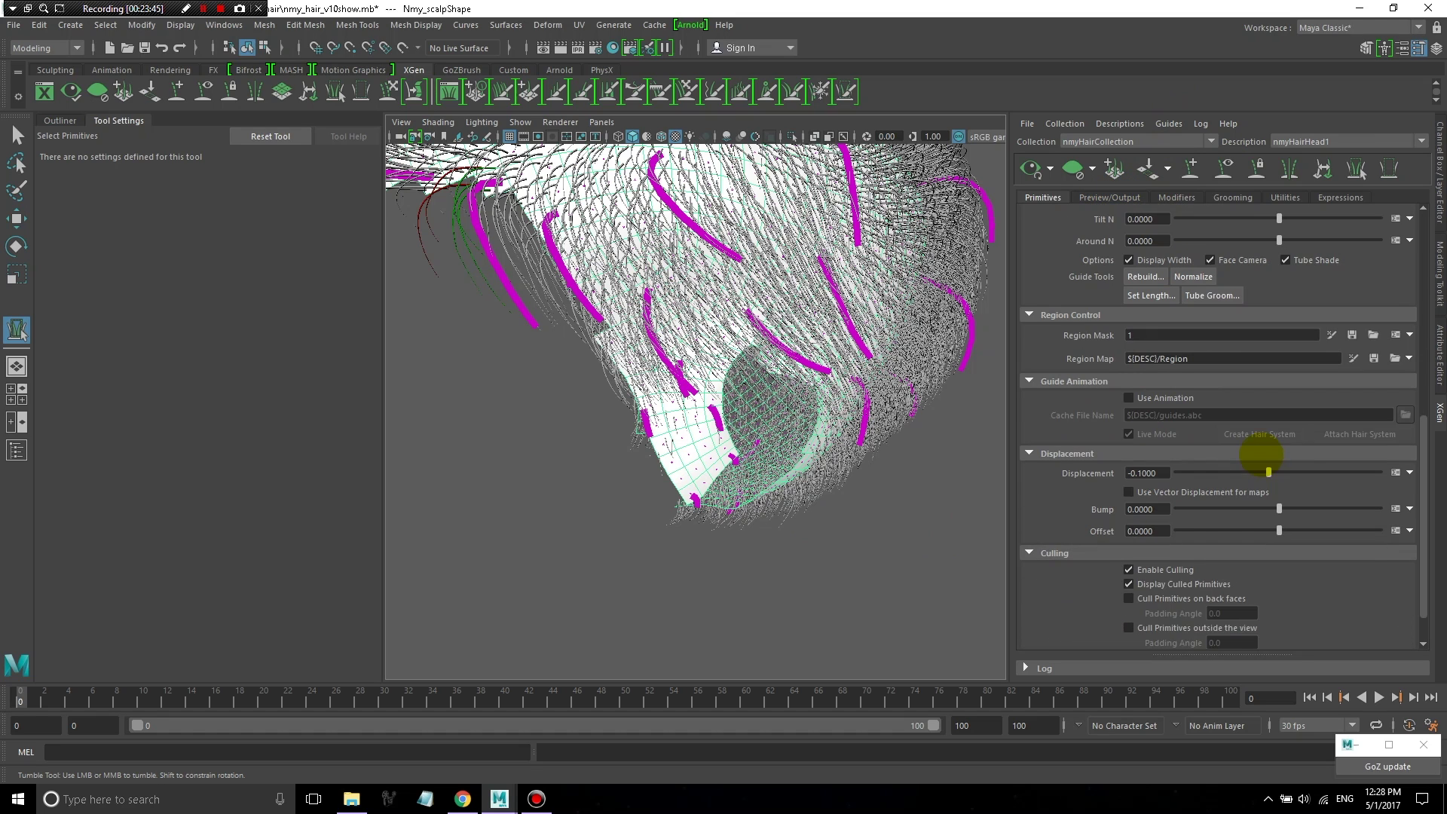
scroll(1262, 452, down, 2)
scroll(1269, 449, up, 8)
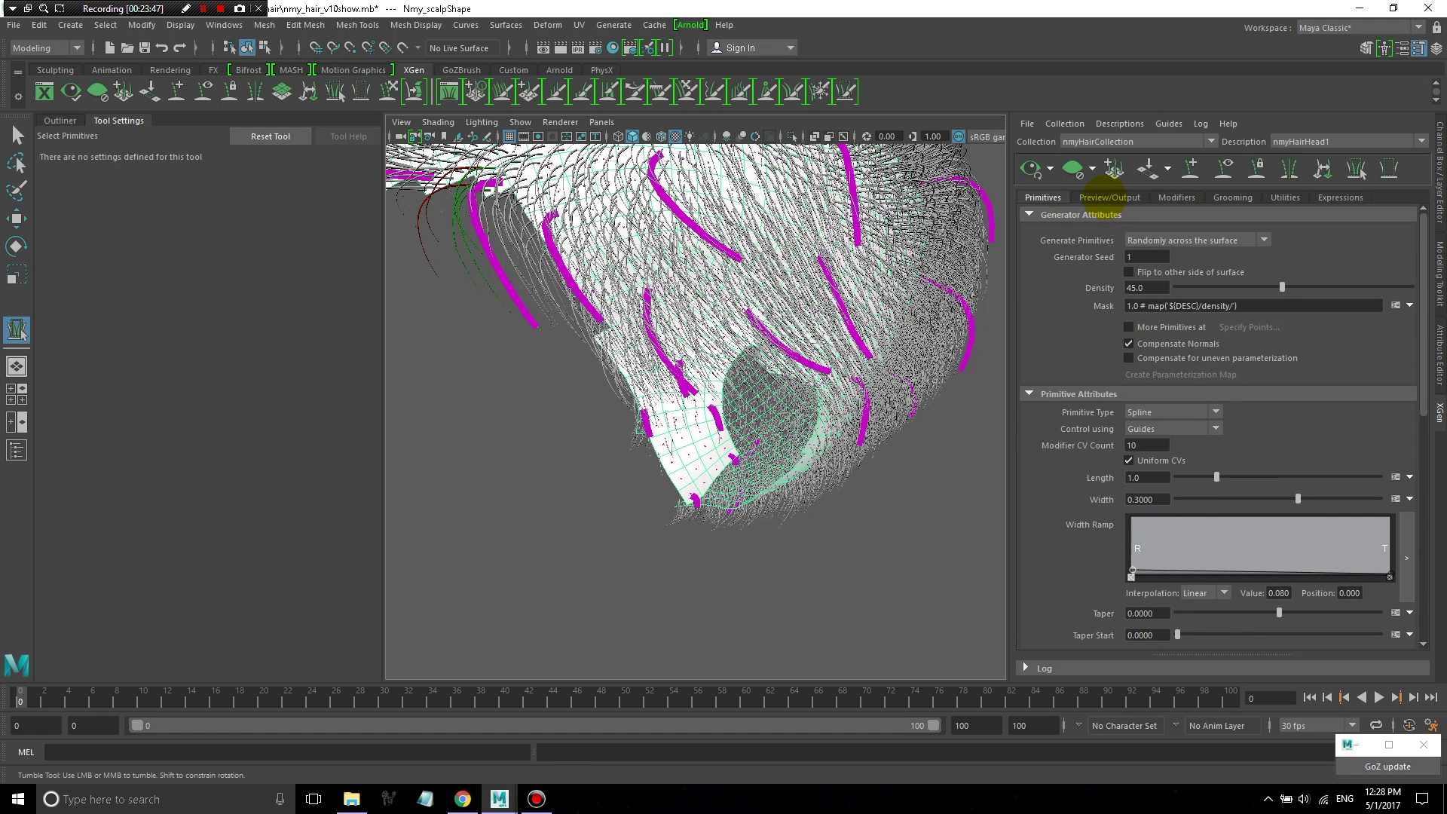
click(1110, 197)
alt+drag(539, 345, 707, 319)
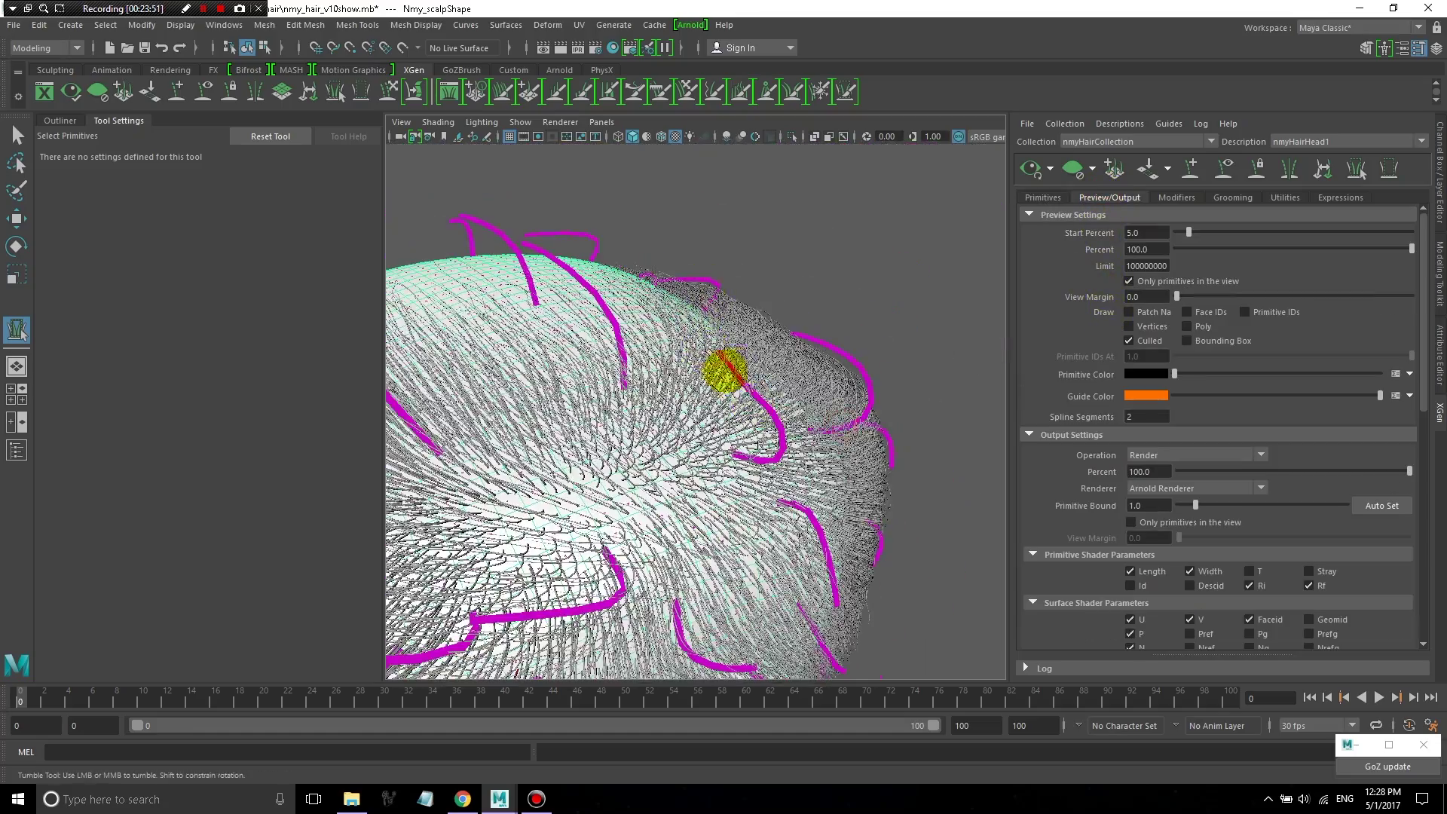
mouse_move(717, 371)
alt+mouse_down()
mouse_move(776, 349)
mouse_move(732, 390)
alt+mouse_up()
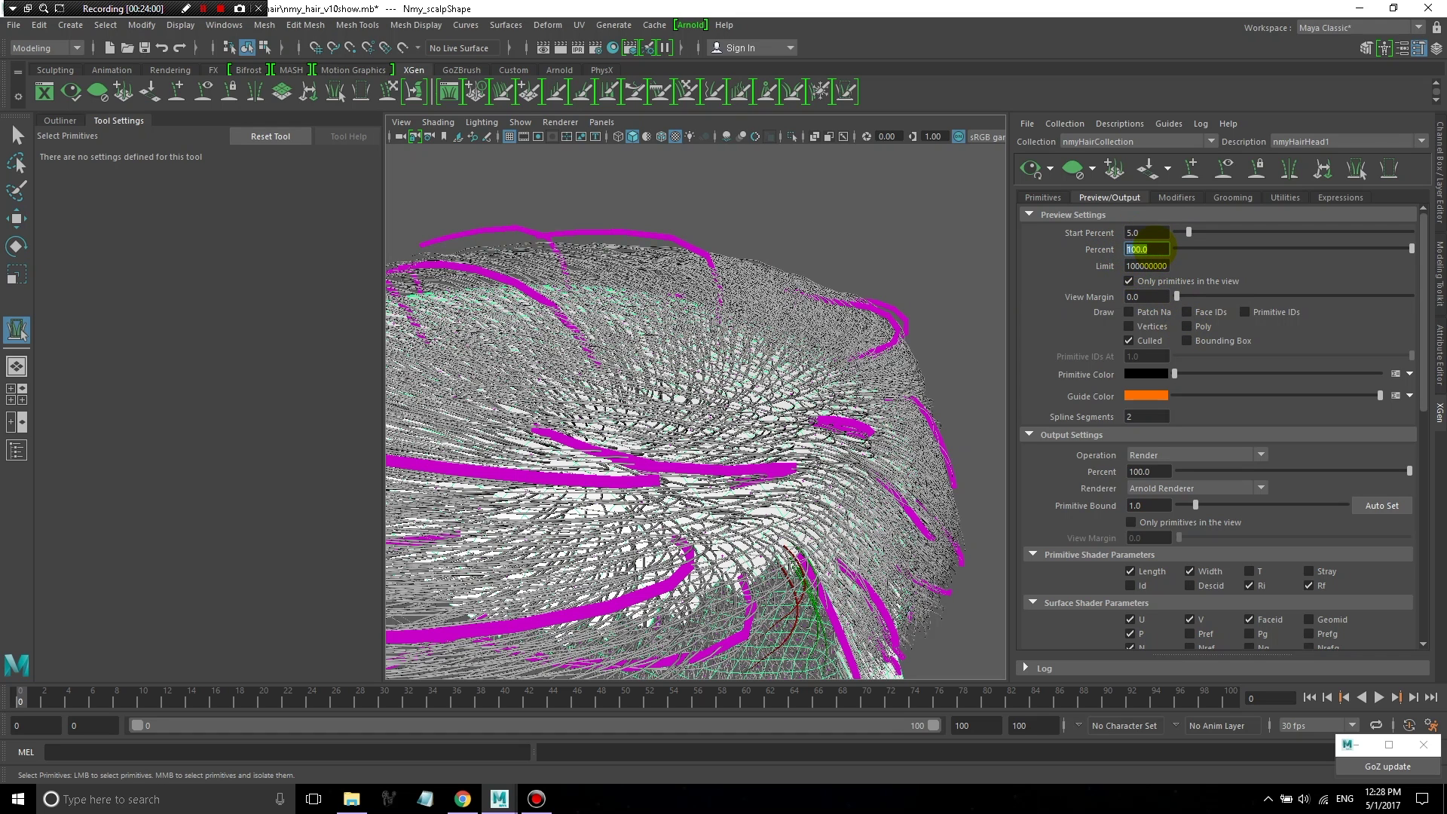
text(50)
key(Return)
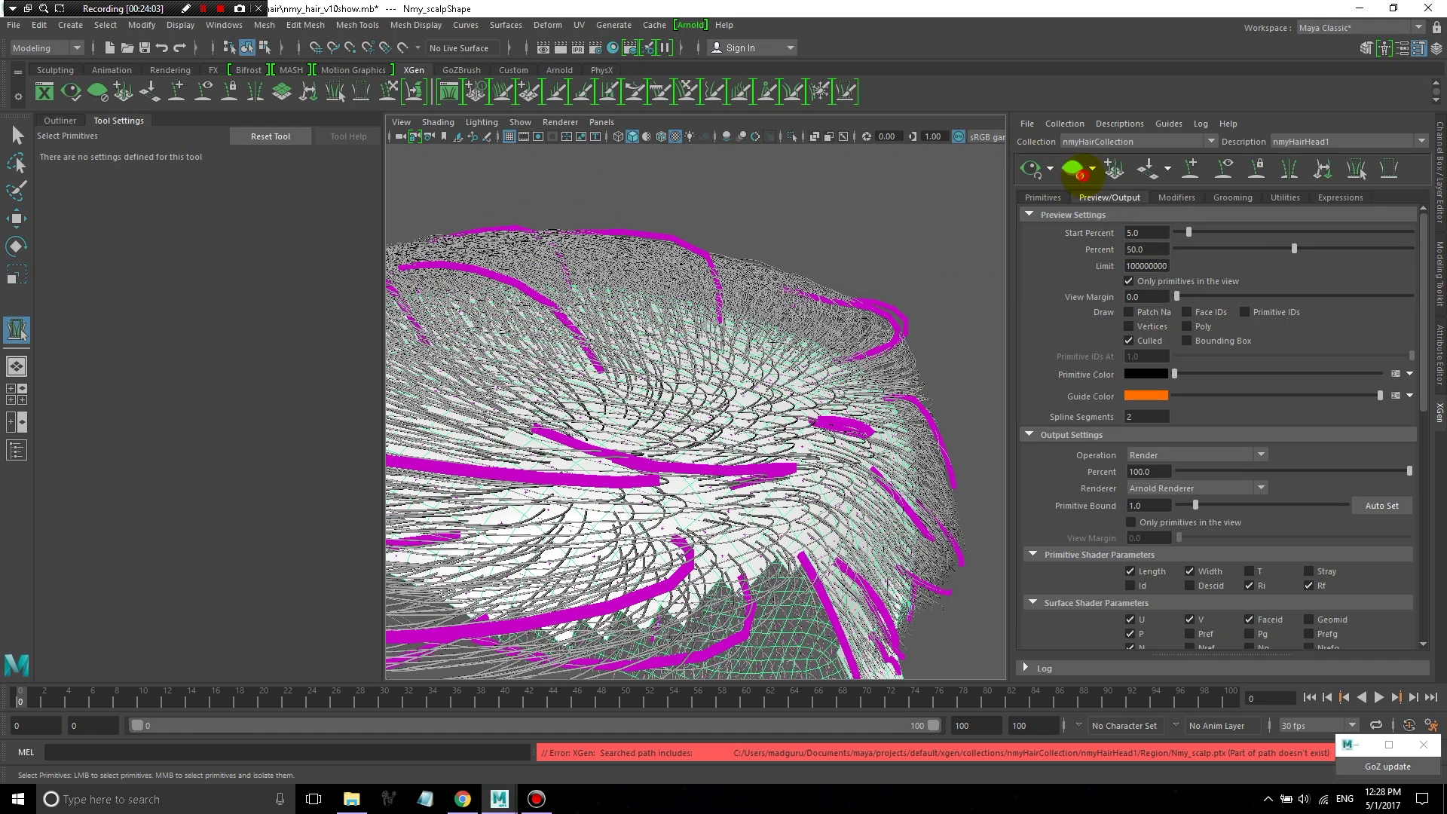
click(1075, 170)
- Set the preview's Spline Segments to 1 and check the curve shape of the hair strands up close
alt+right_drag(776, 226, 761, 259)
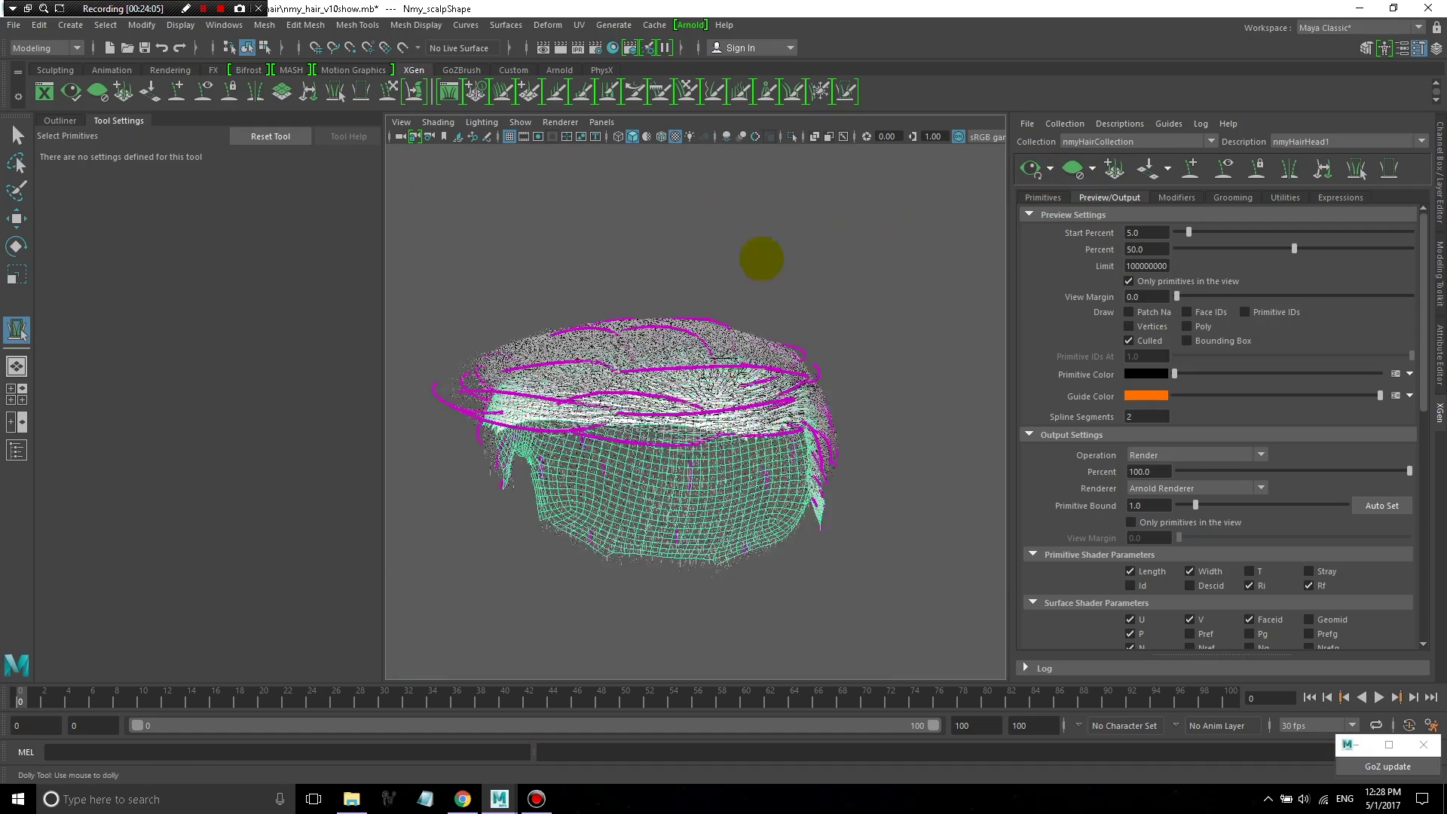
mouse_move(761, 258)
alt+mouse_down()
mouse_move(833, 395)
mouse_move(646, 404)
alt+mouse_up()
alt+right_drag(646, 404, 747, 355)
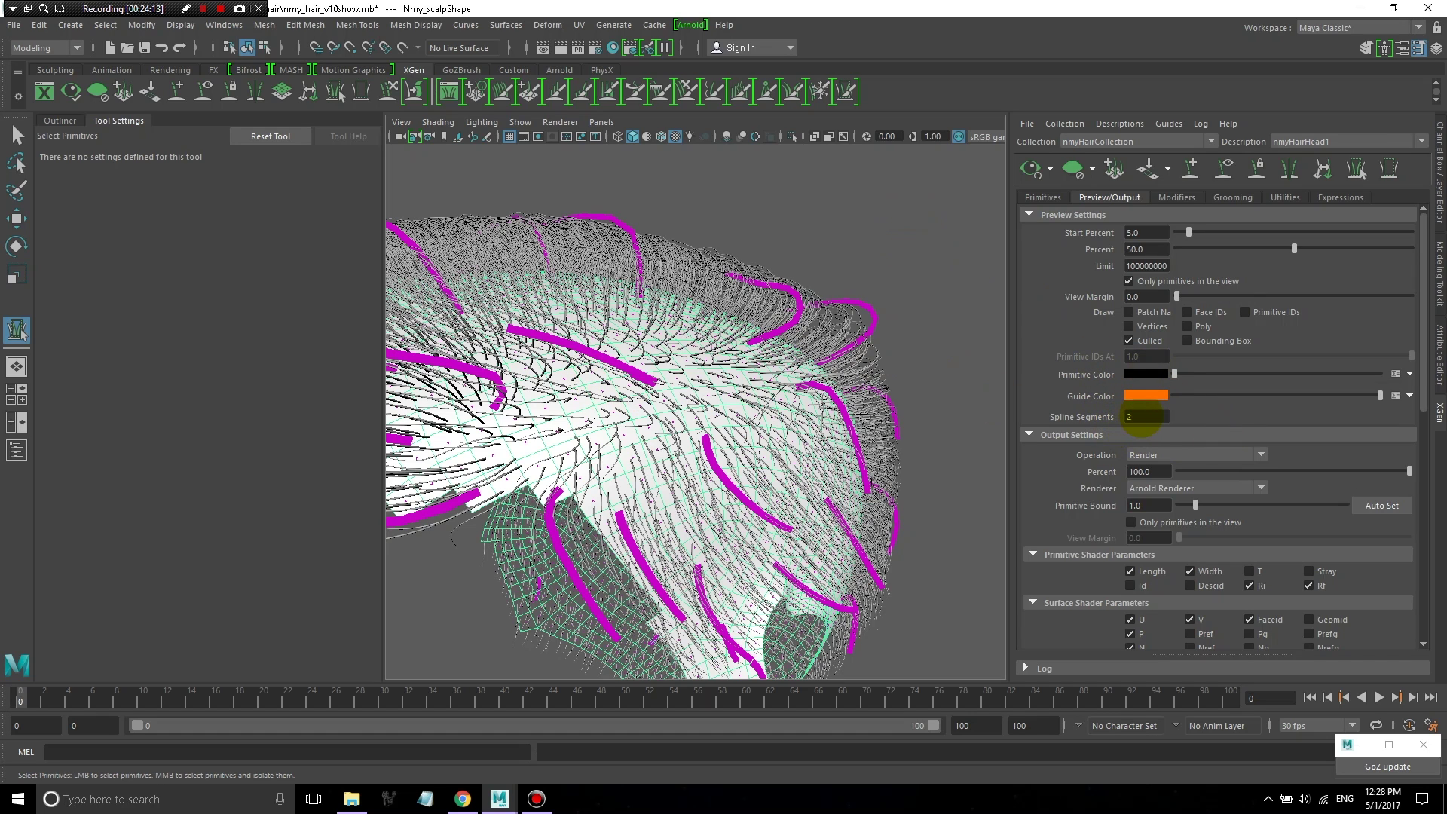
alt+drag(846, 355, 737, 349)
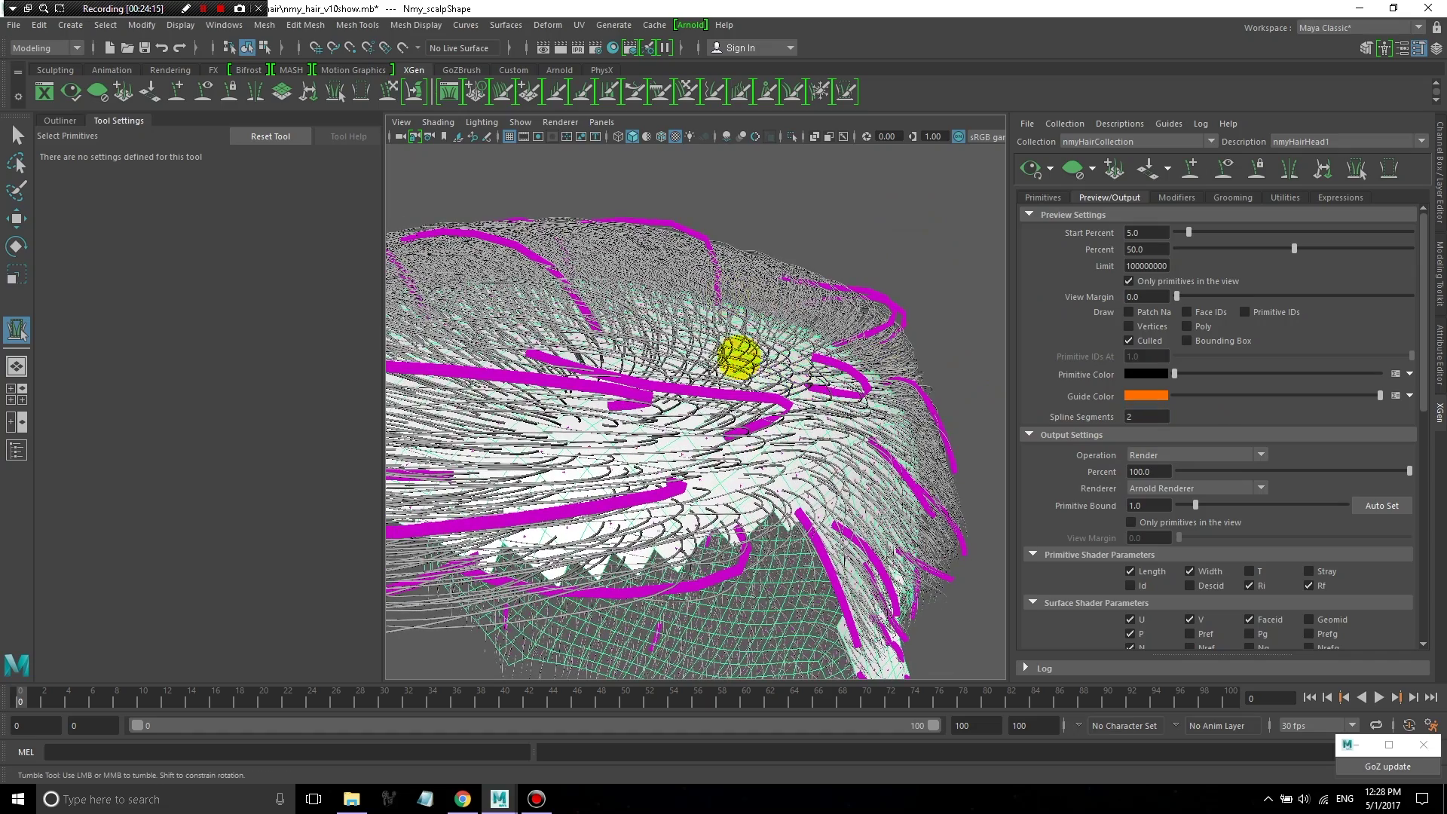
alt+right_drag(707, 315, 805, 391)
drag(1155, 419, 1114, 422)
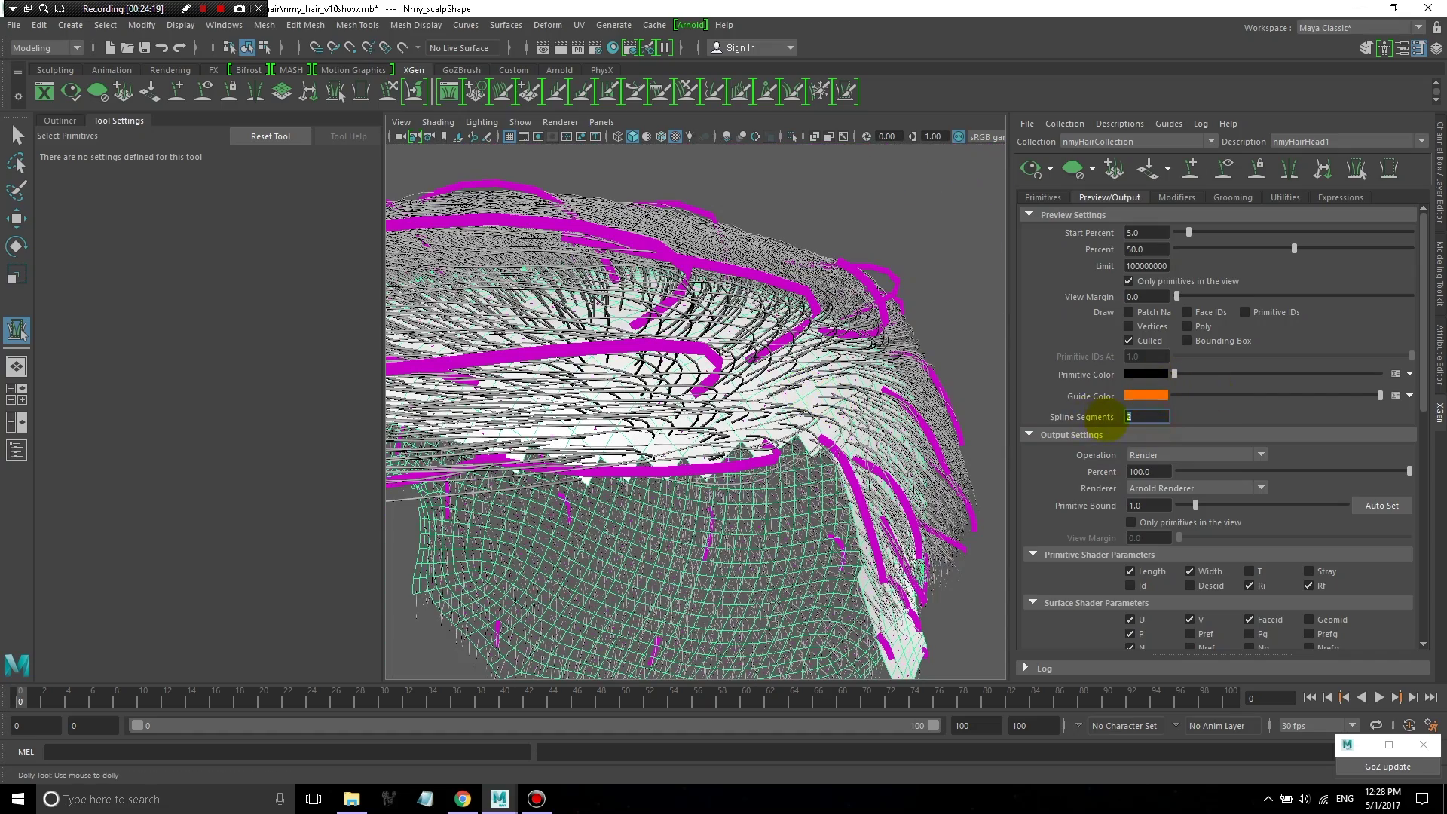
text(1)
key(Return)
alt+drag(689, 365, 1286, 382)
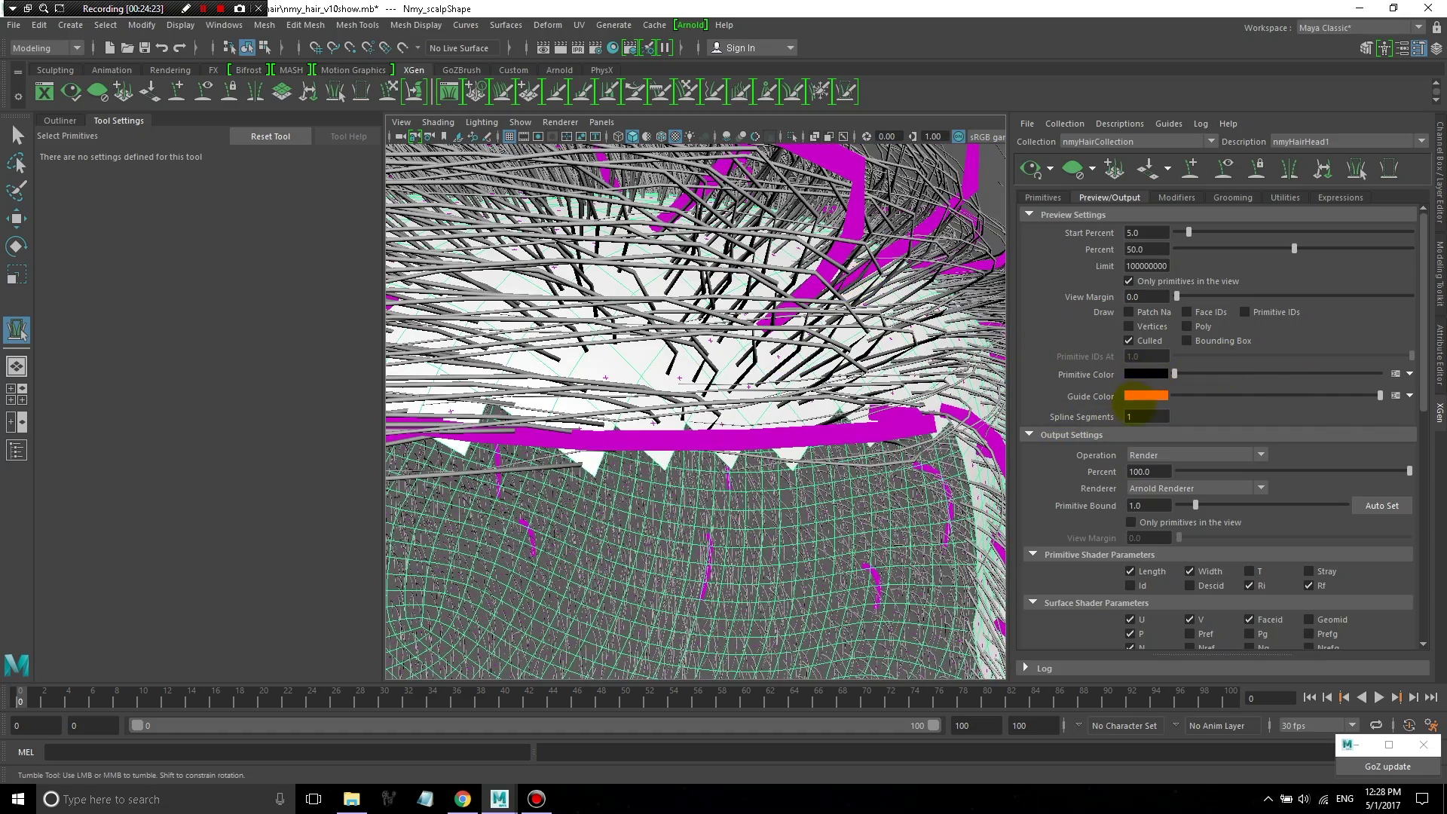
- Try Spline Segments values of 2 and 3 on the hair preview and return to 2
text(2)
key(Return)
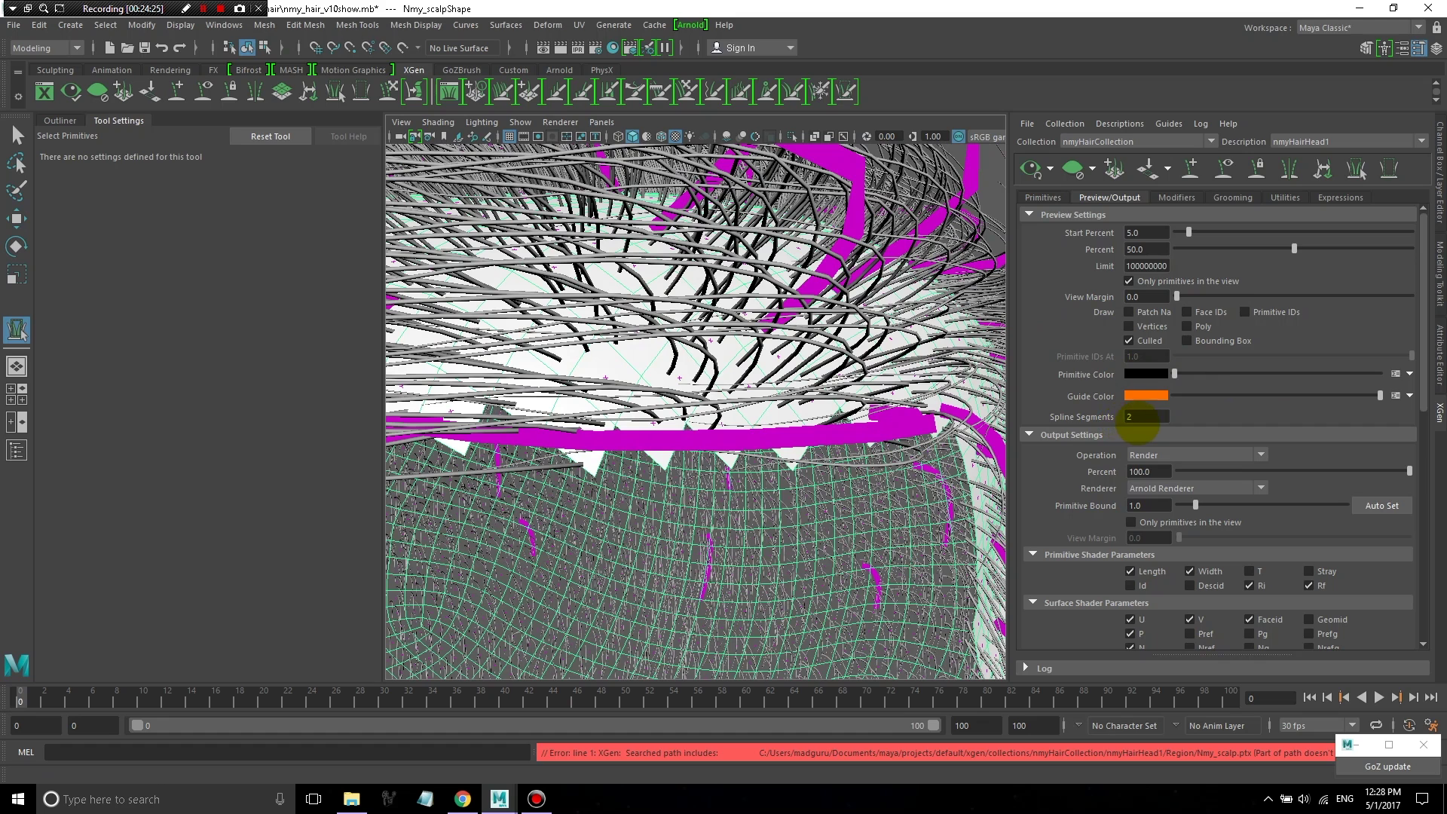
double_click(1133, 417)
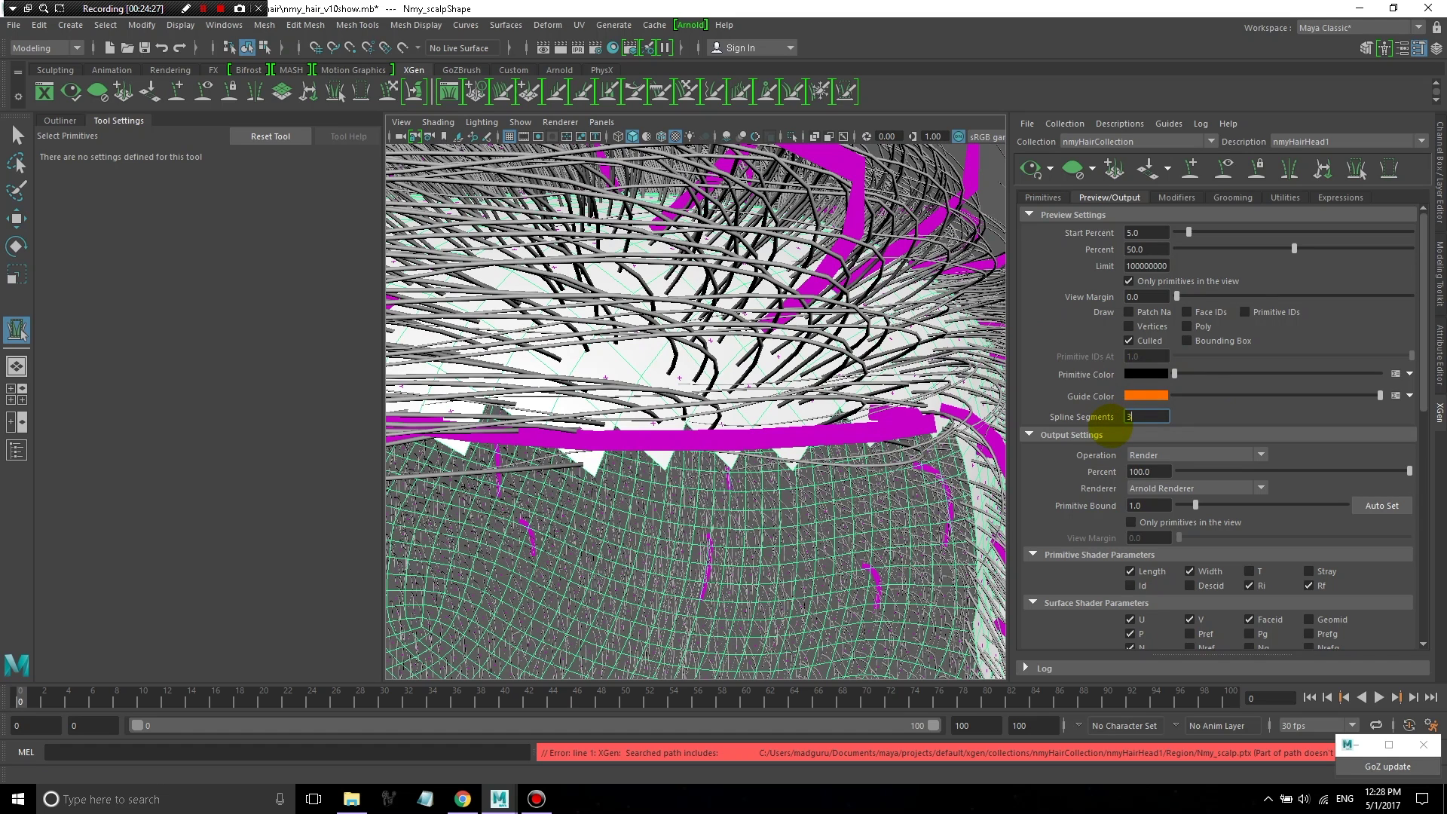
key(Return)
double_click(1143, 417)
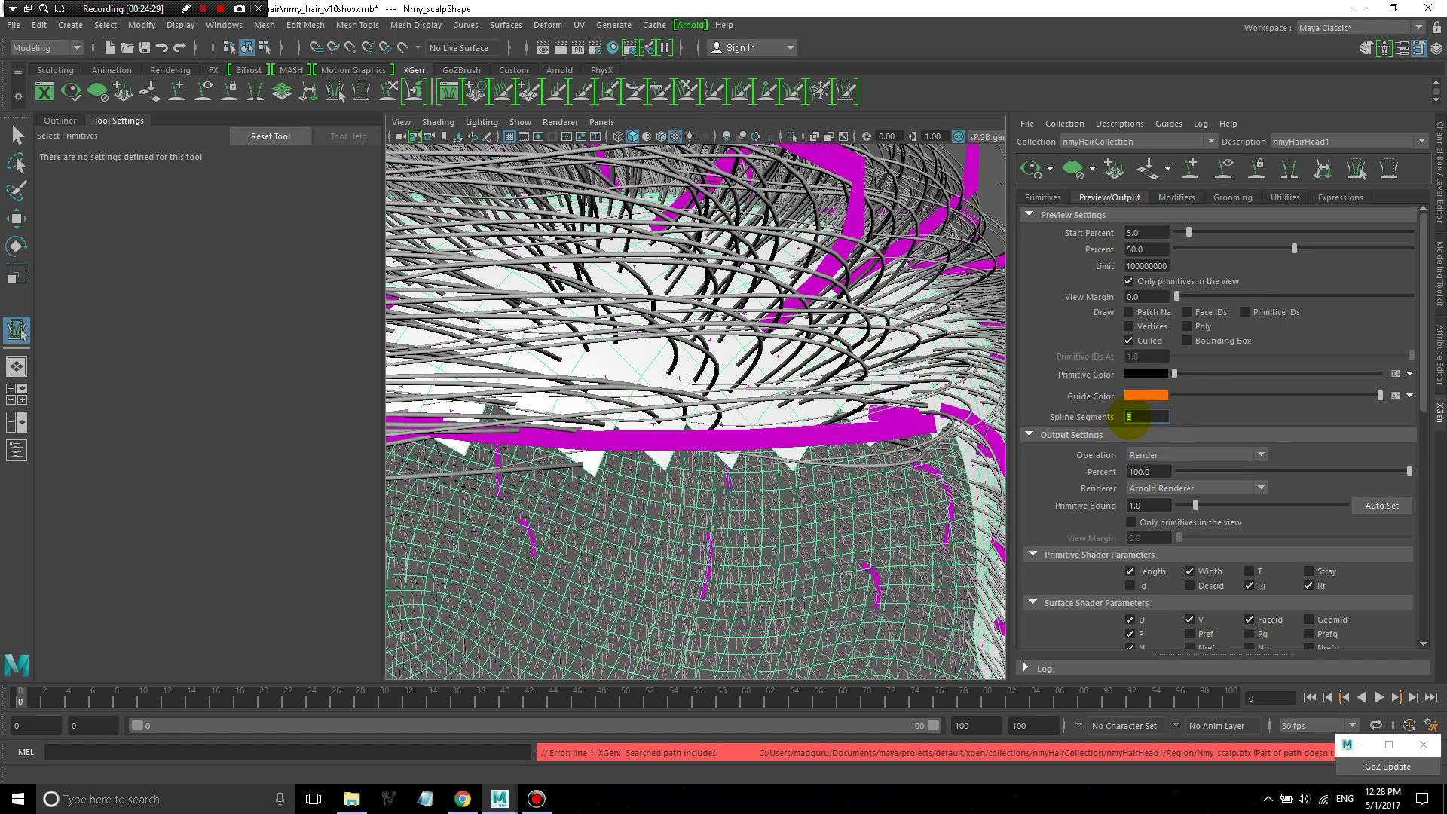
text(2)
key(Return)
alt+drag(888, 374, 905, 346)
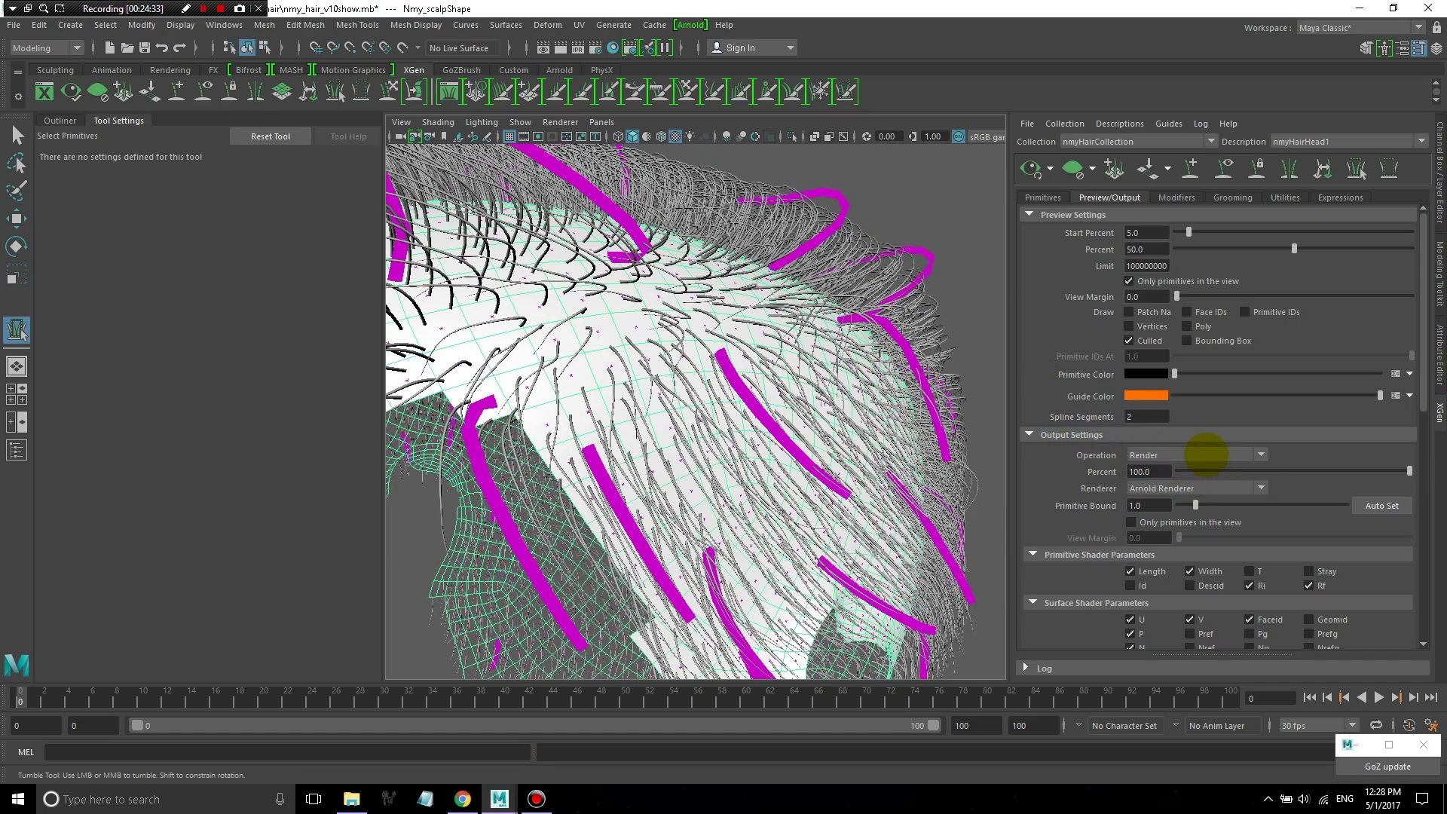
- Set the output Operation to Render and the Renderer to Arnold Renderer
click(1206, 455)
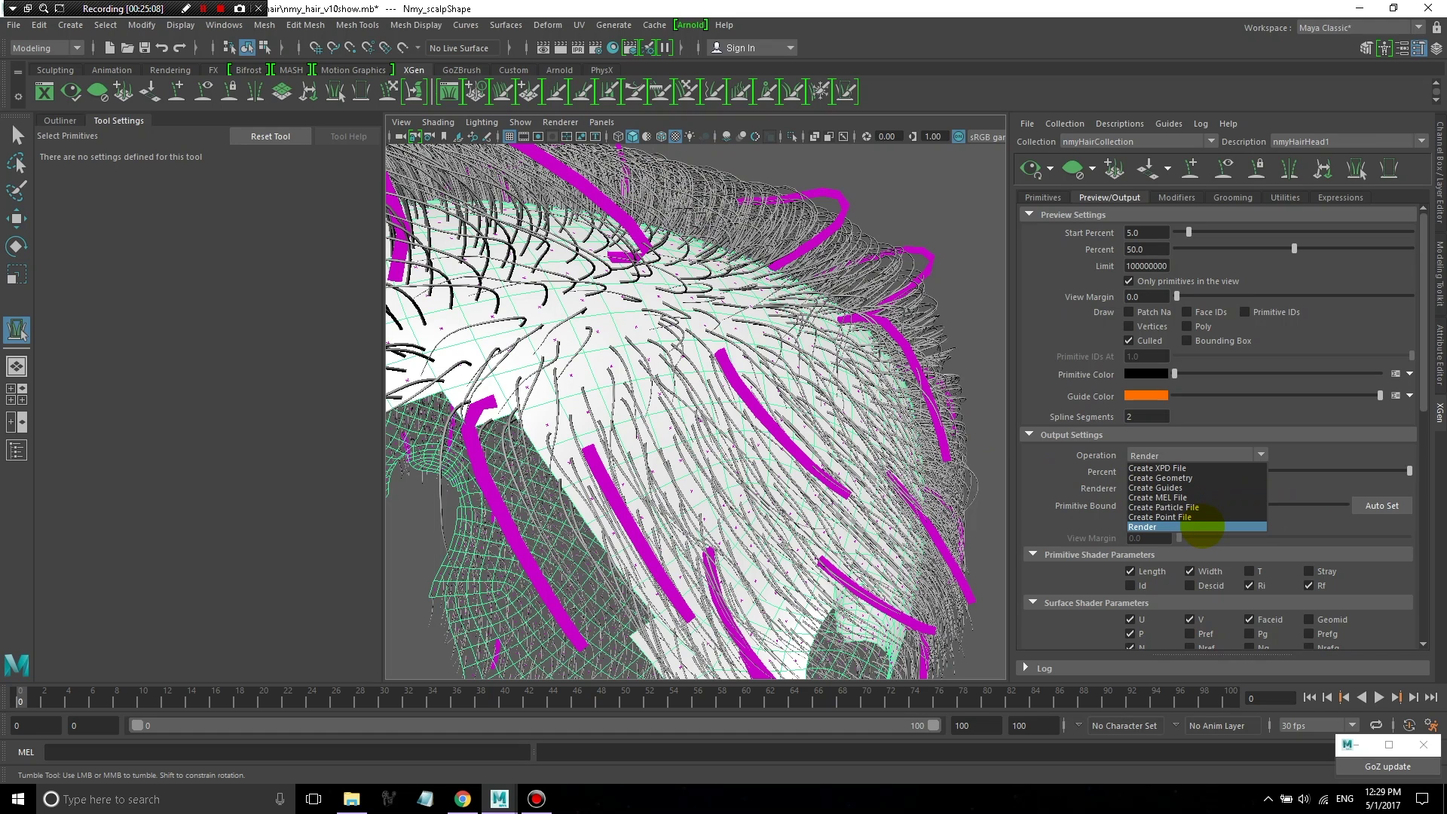
click(1204, 527)
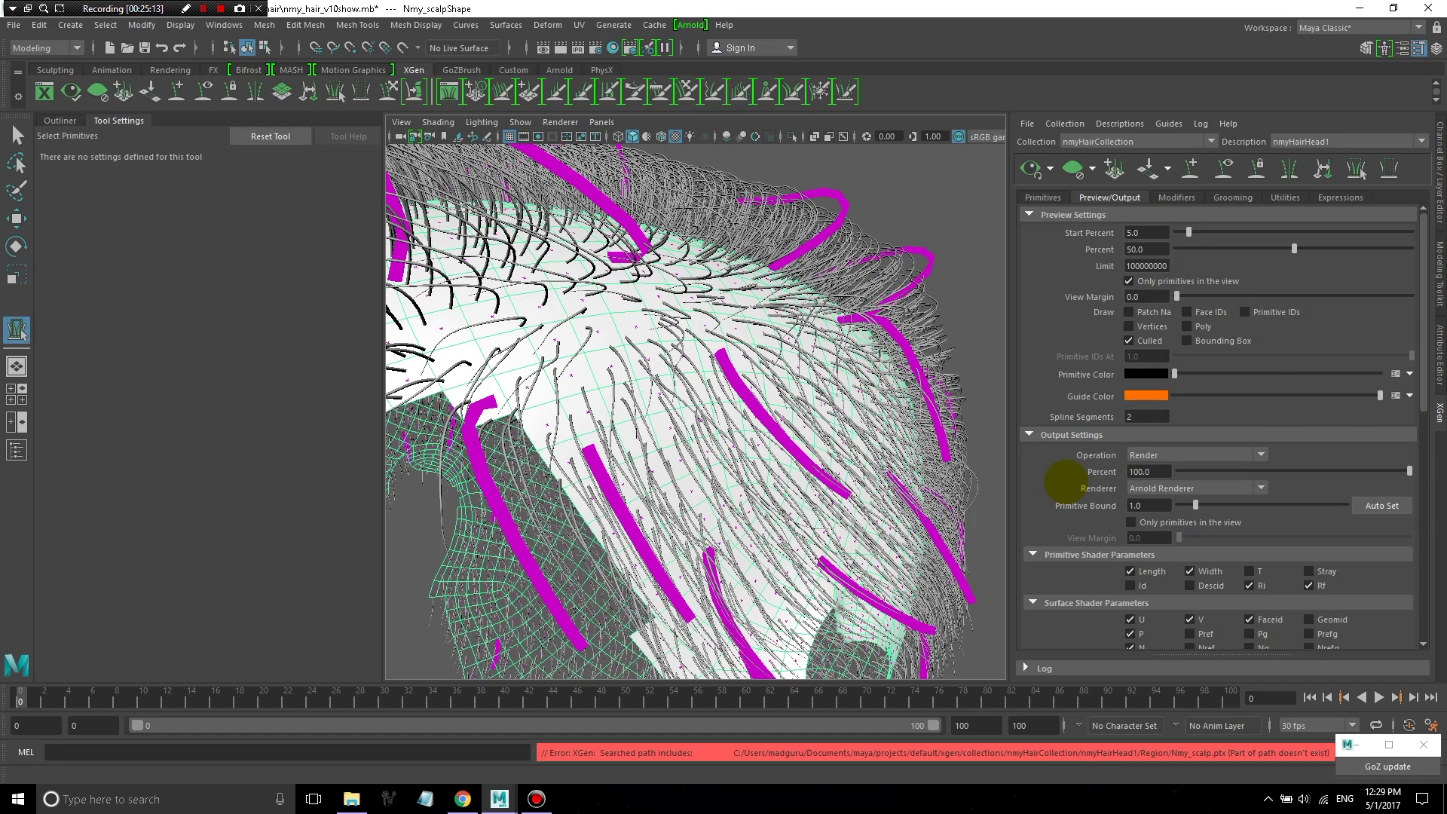
scroll(1065, 481, down, 1)
click(1201, 443)
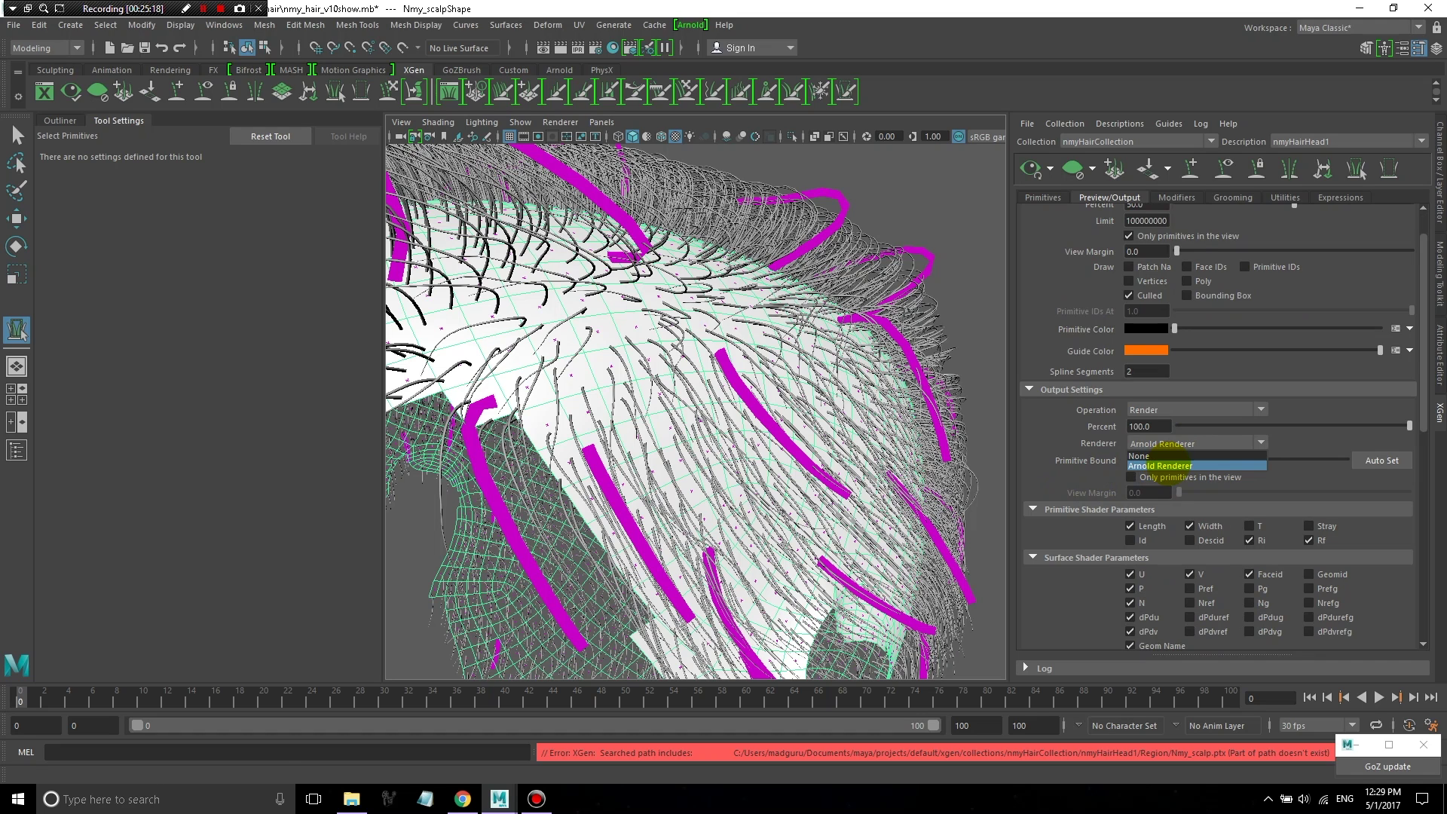
click(1171, 463)
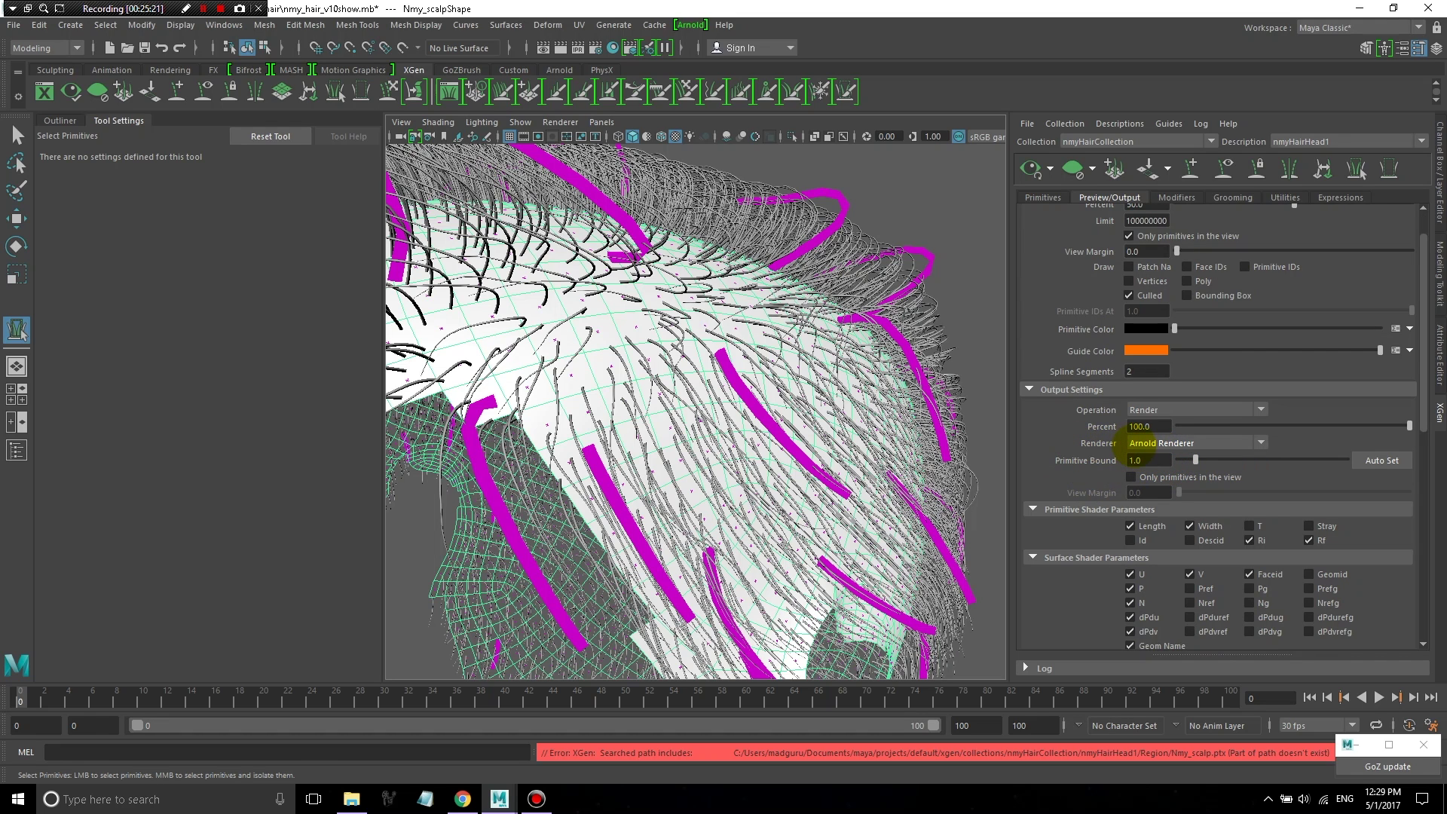
- Review the shader and Arnold output settings and have the Primitive Bound calculated automatically
scroll(1074, 478, down, 4)
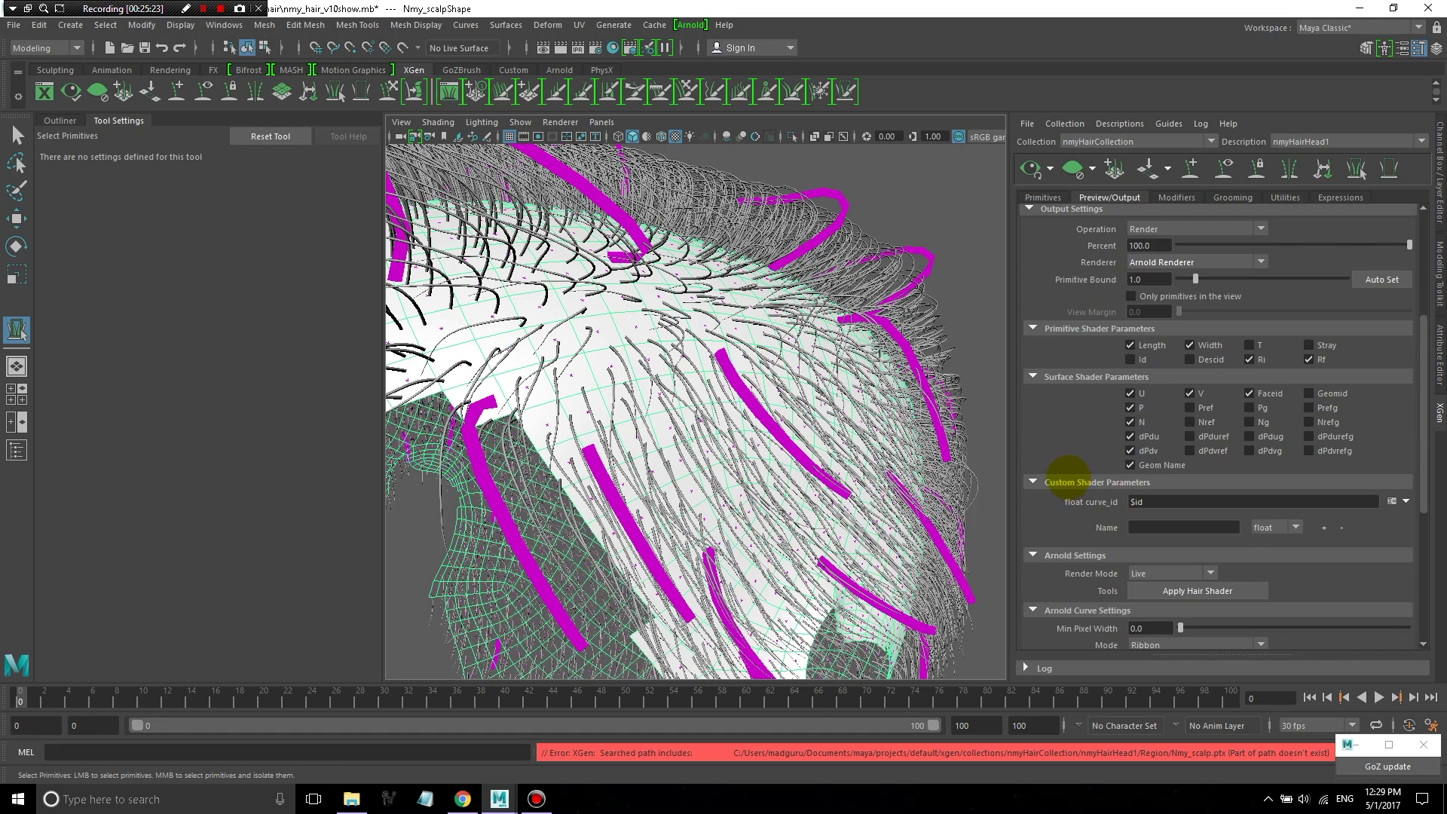
scroll(1065, 479, down, 4)
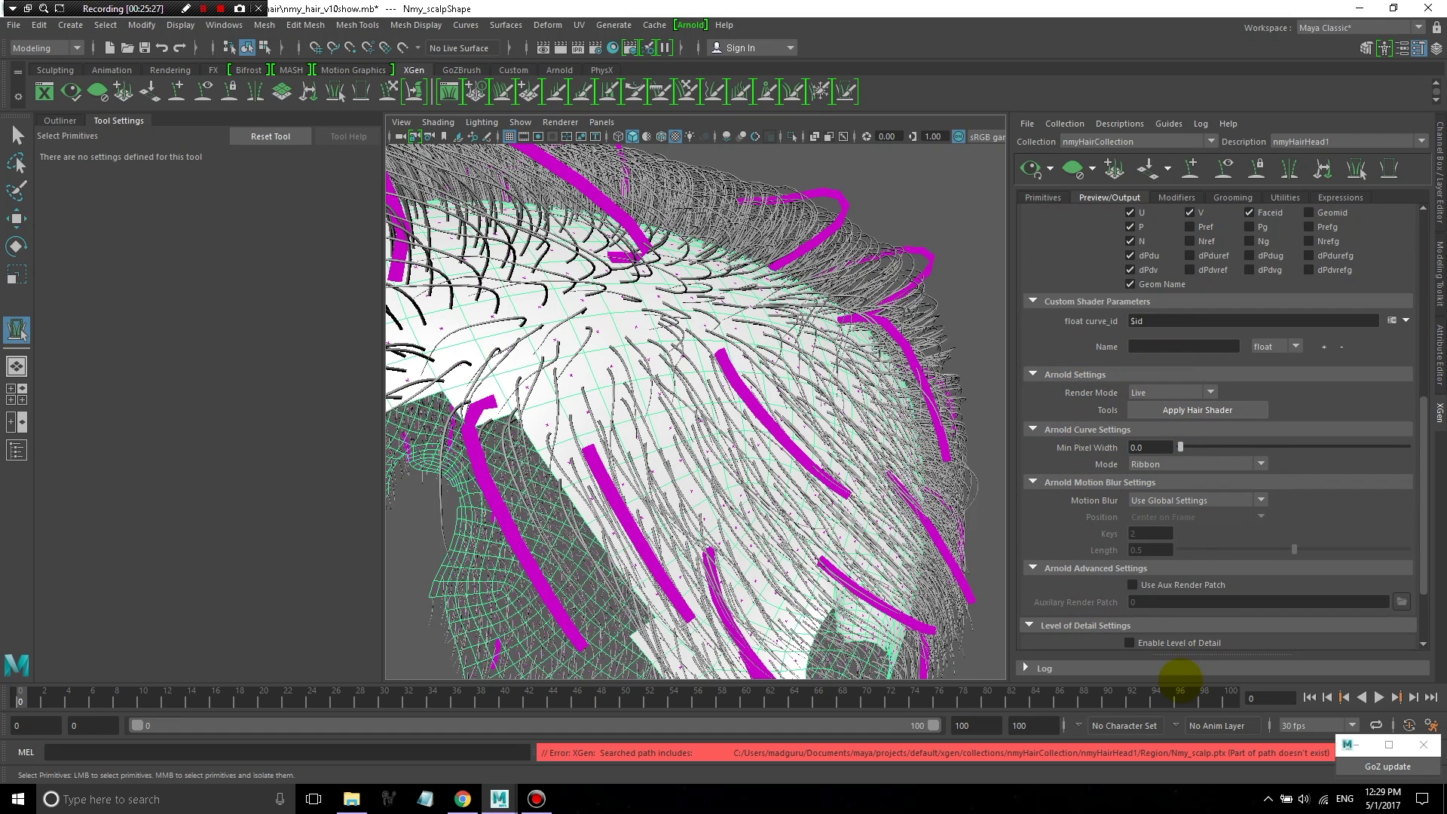
scroll(1078, 349, up, 5)
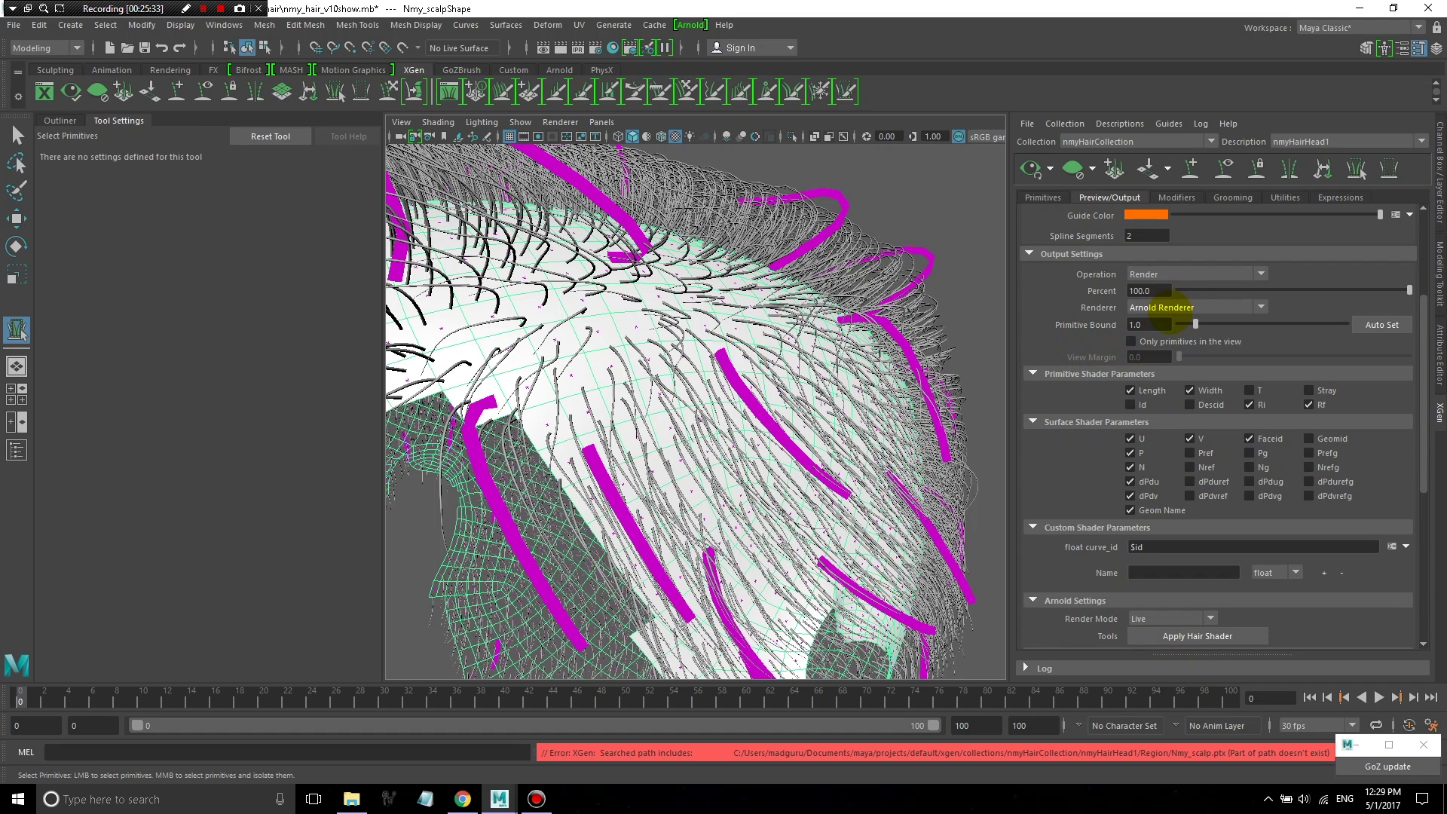
scroll(1085, 453, down, 4)
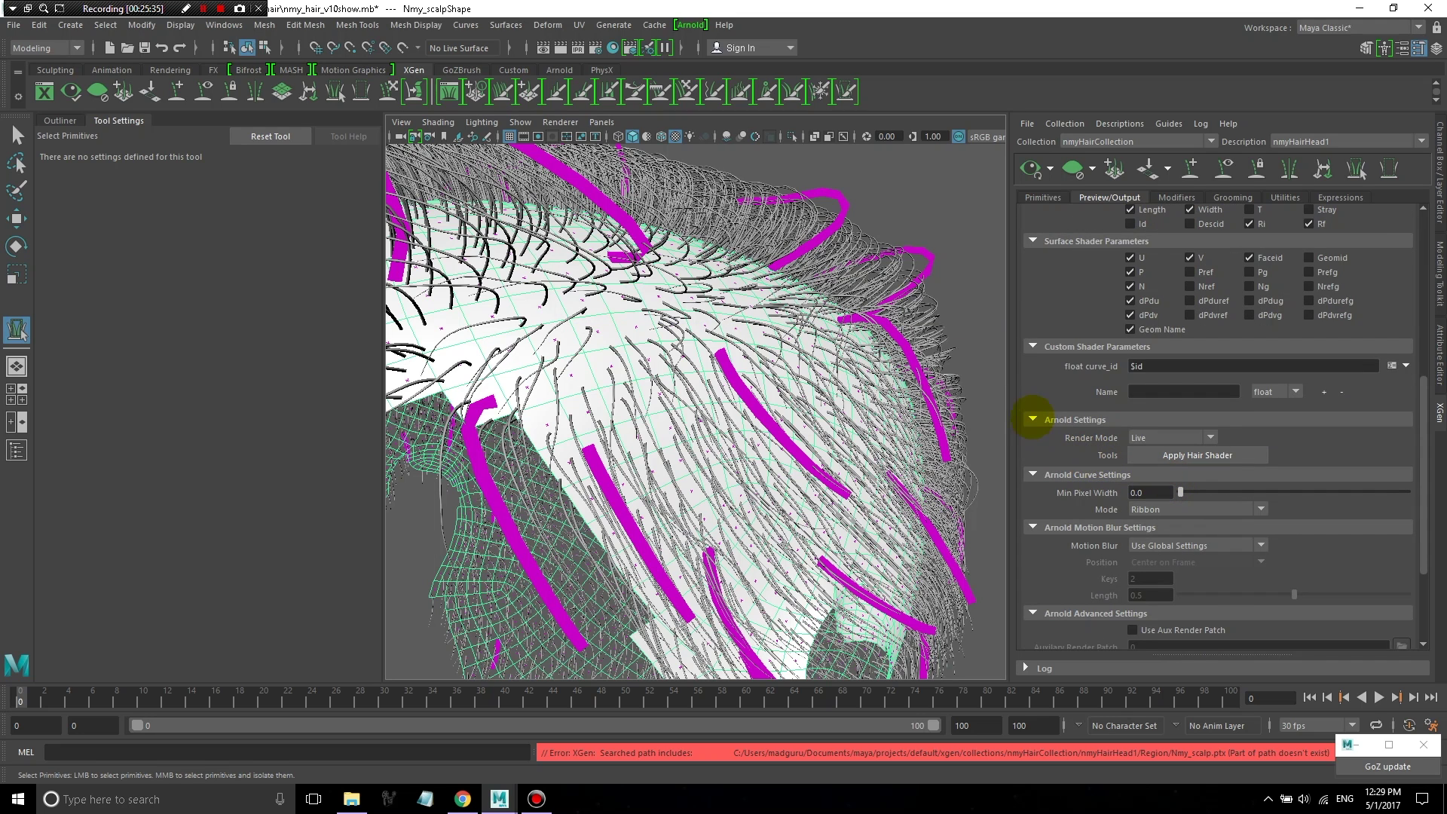
scroll(1101, 346, up, 2)
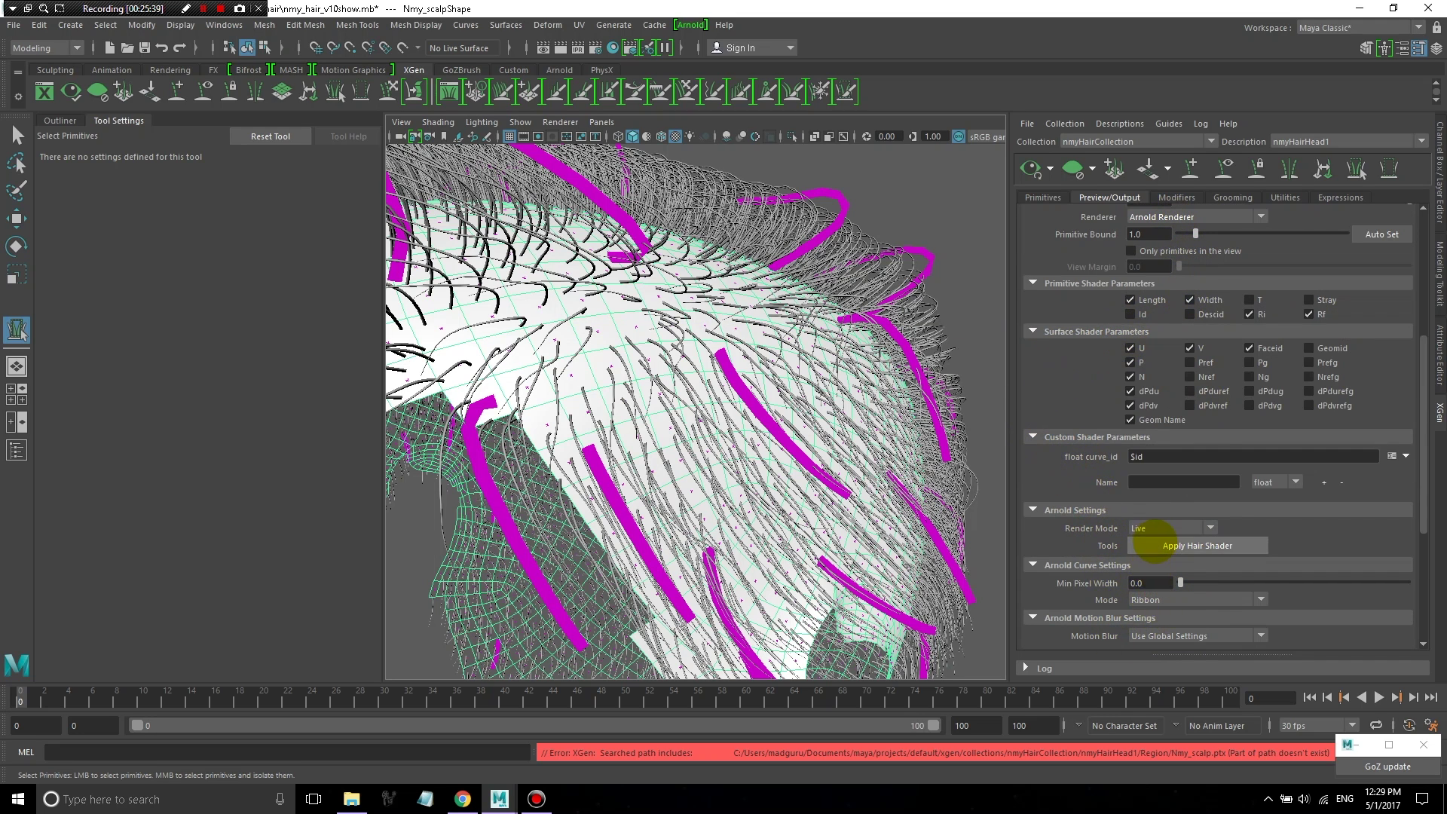
scroll(1147, 531, up, 4)
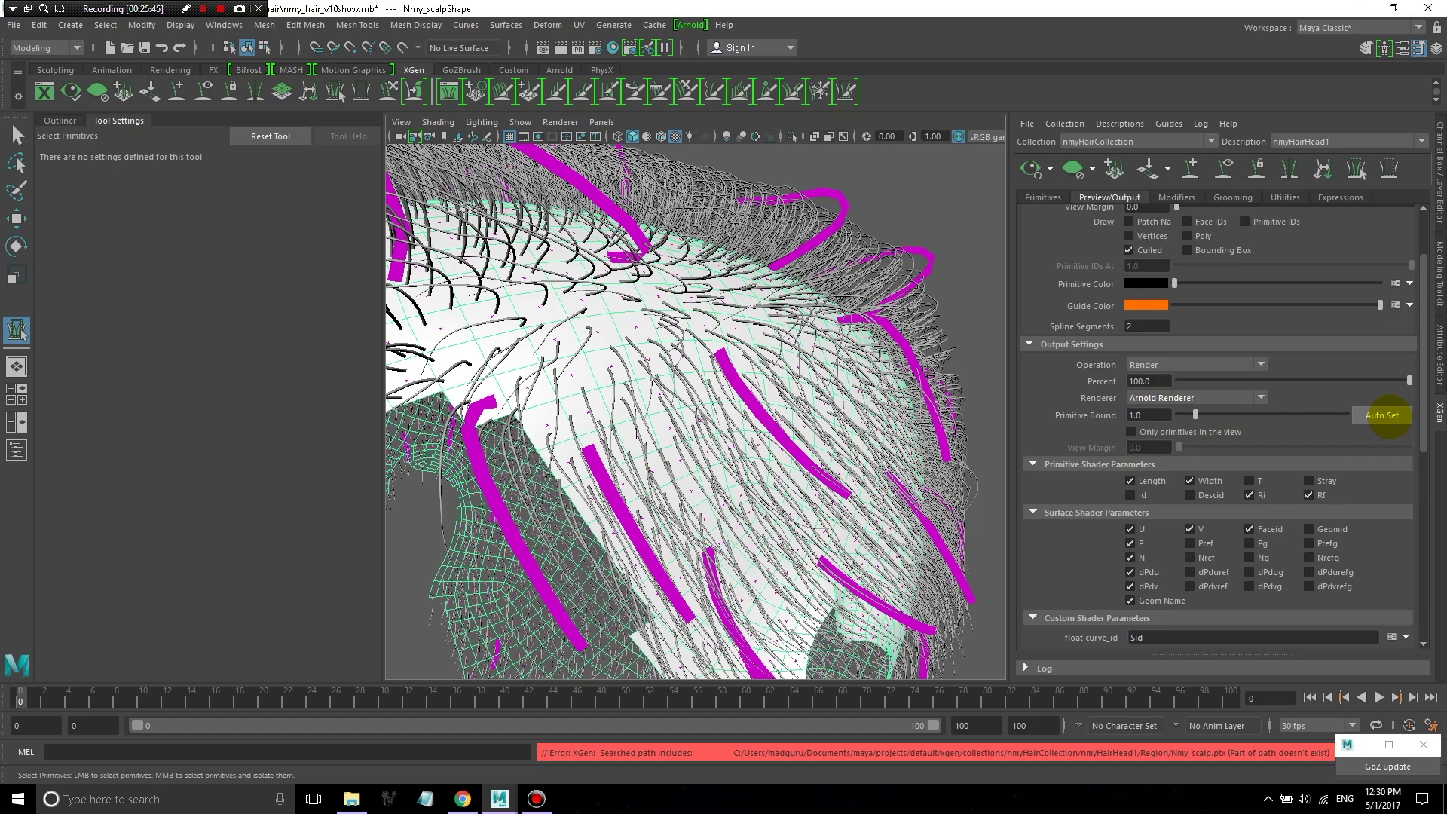
click(1382, 416)
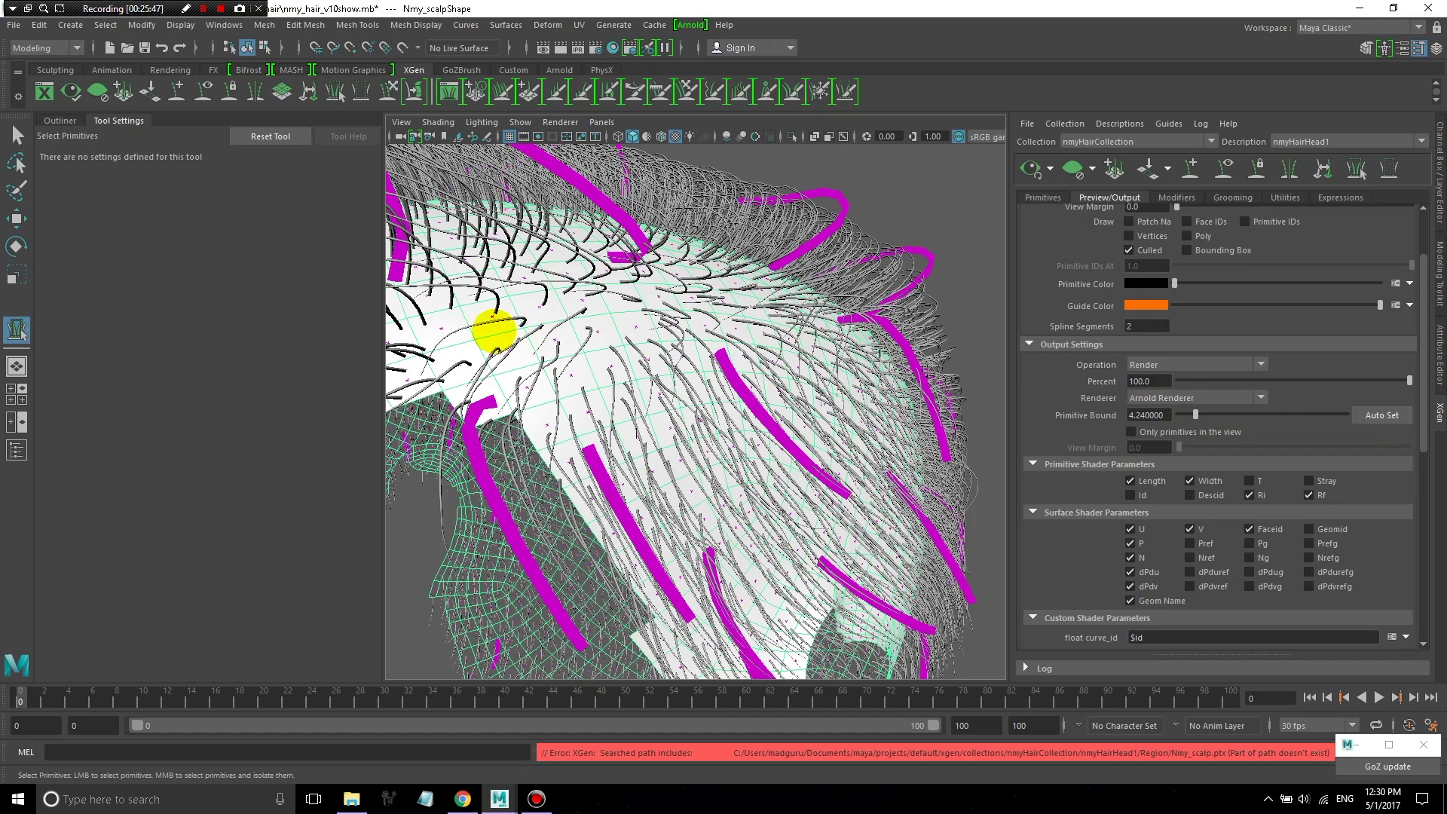
- Inspect the whole hair groom from several angles and review the remaining Arnold output settings
scroll(611, 360, down, 3)
scroll(703, 405, down, 5)
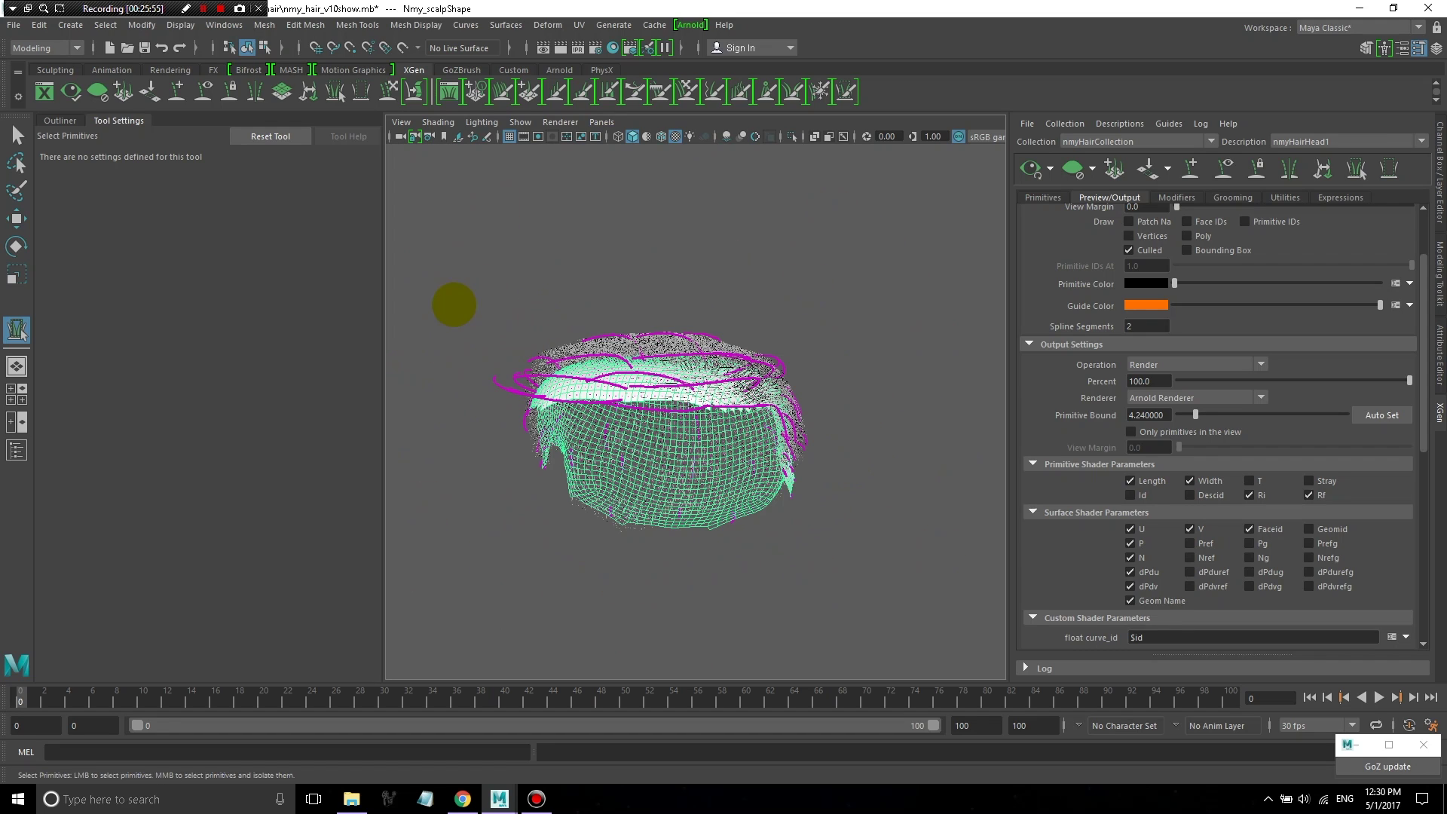
alt+drag(776, 269, 689, 283)
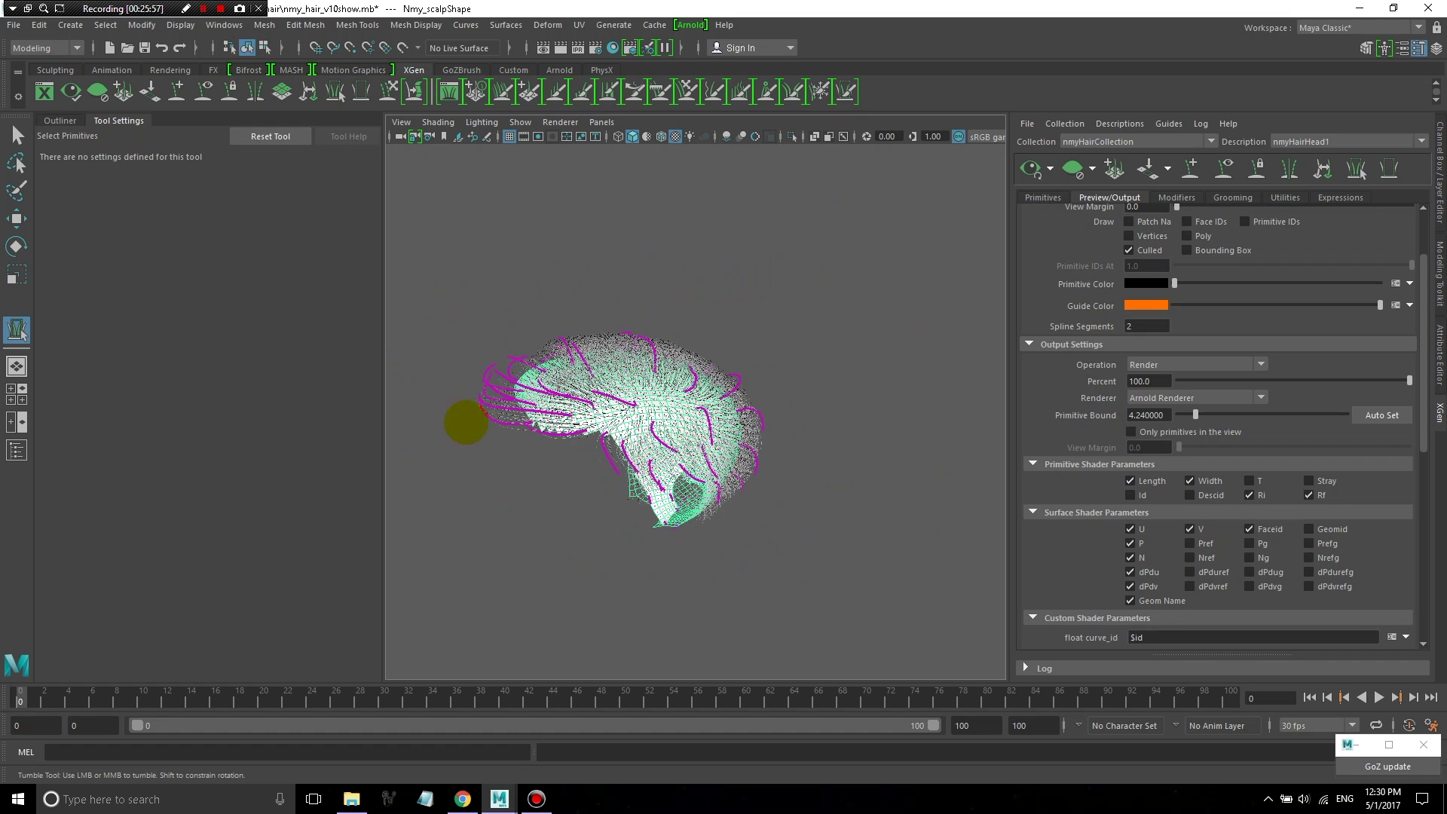
alt+drag(606, 481, 704, 507)
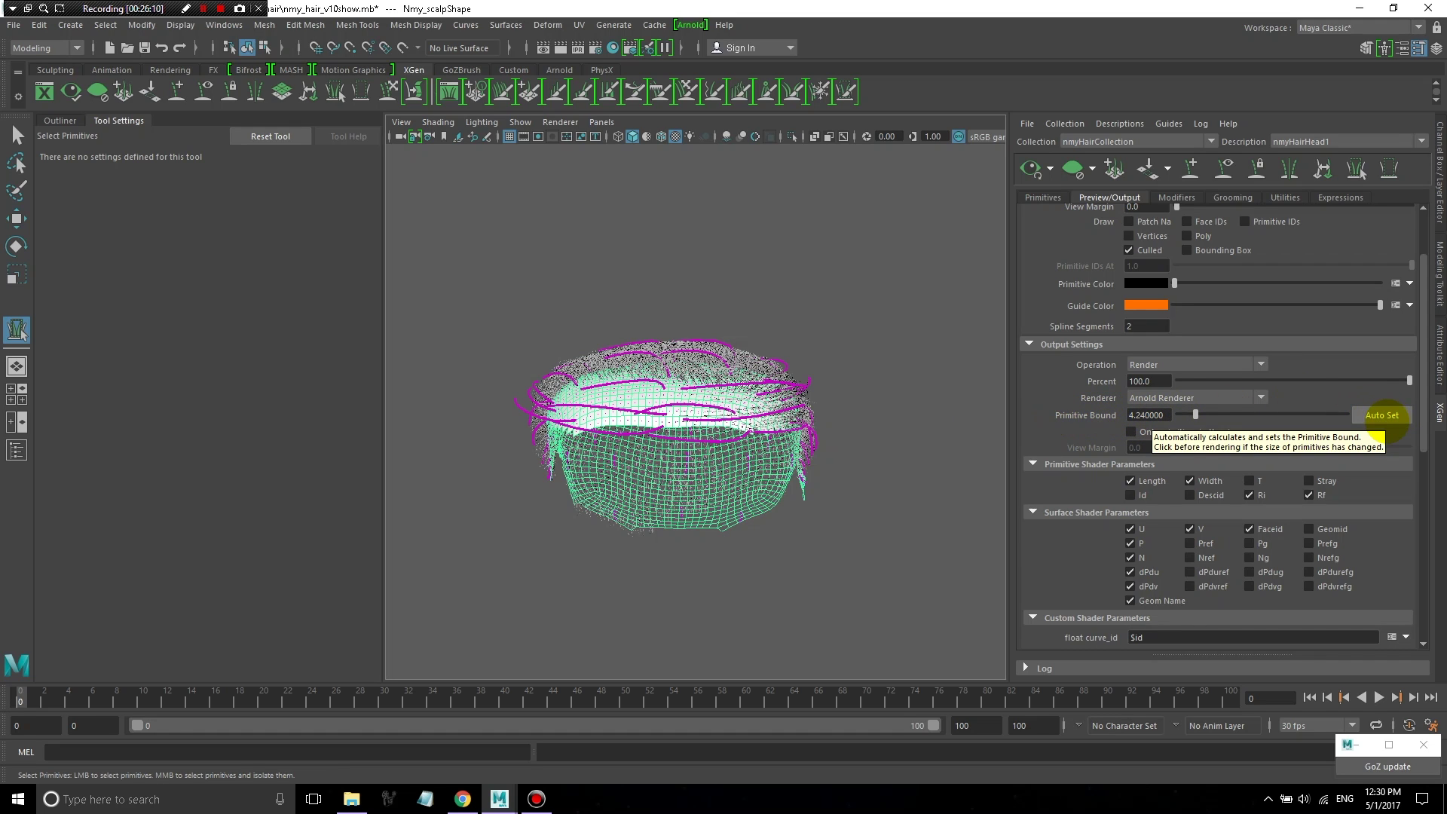
alt+drag(711, 404, 1029, 408)
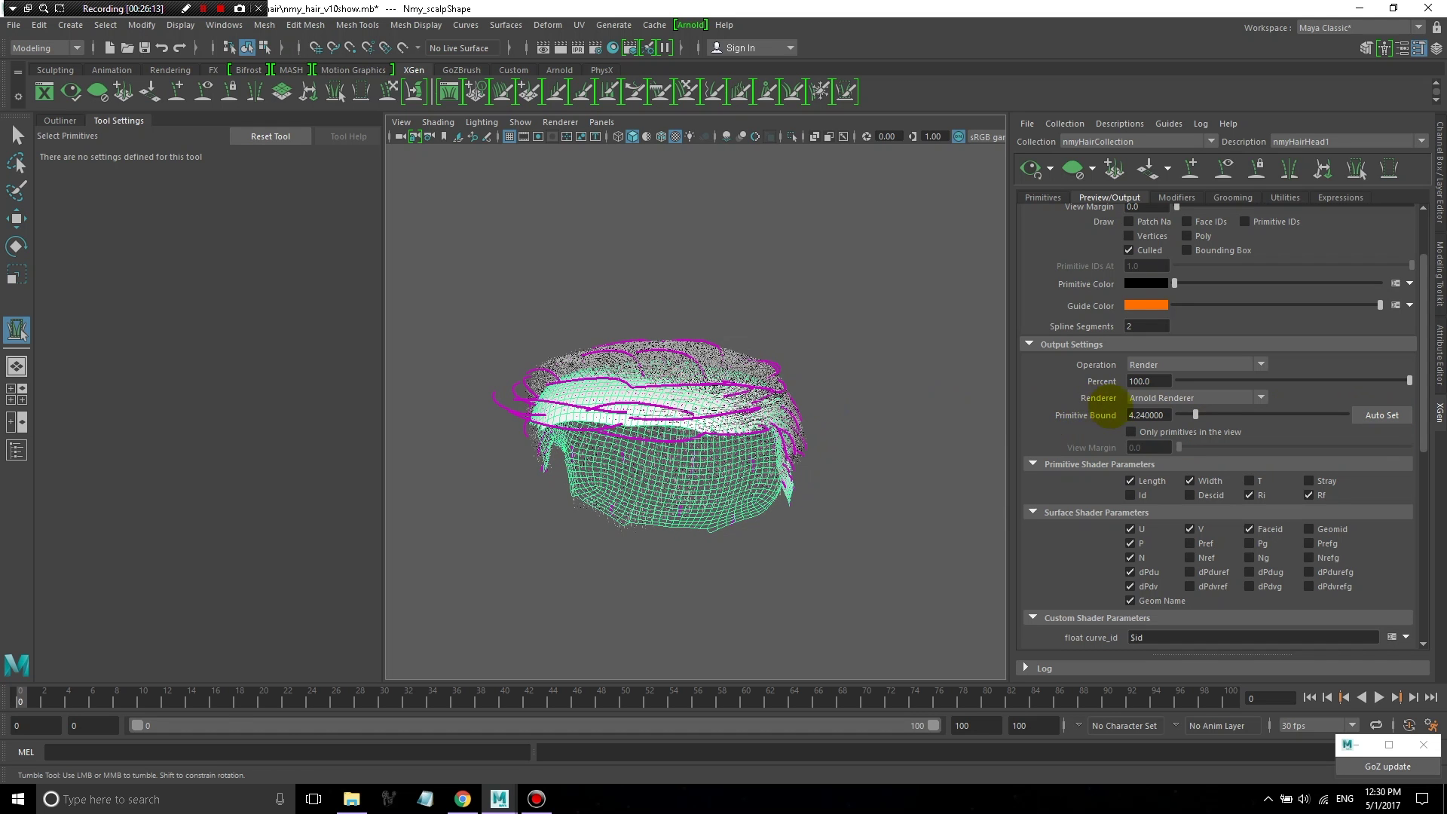
alt+drag(872, 359, 816, 365)
scroll(1196, 280, down, 3)
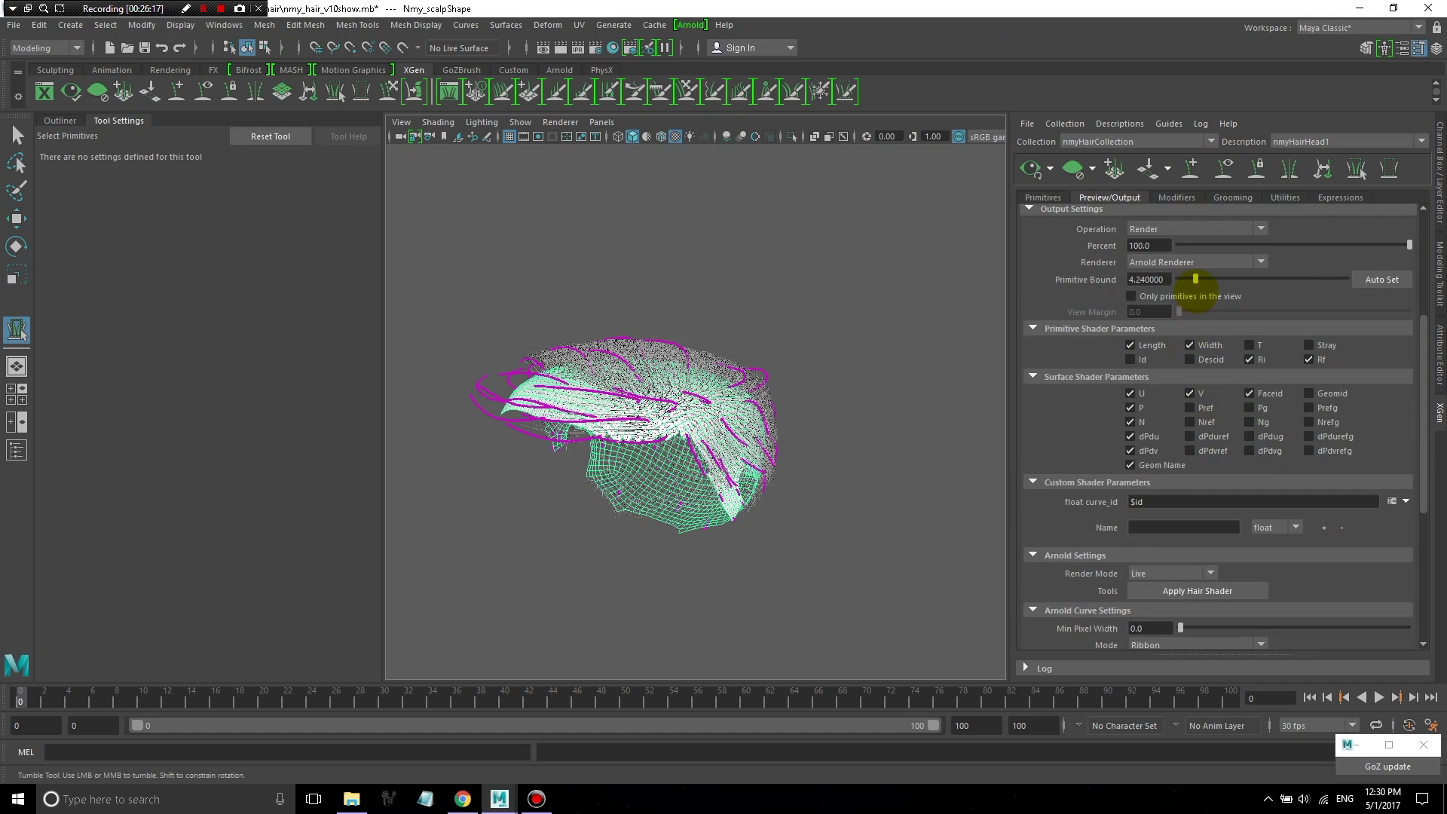
scroll(1196, 280, down, 4)
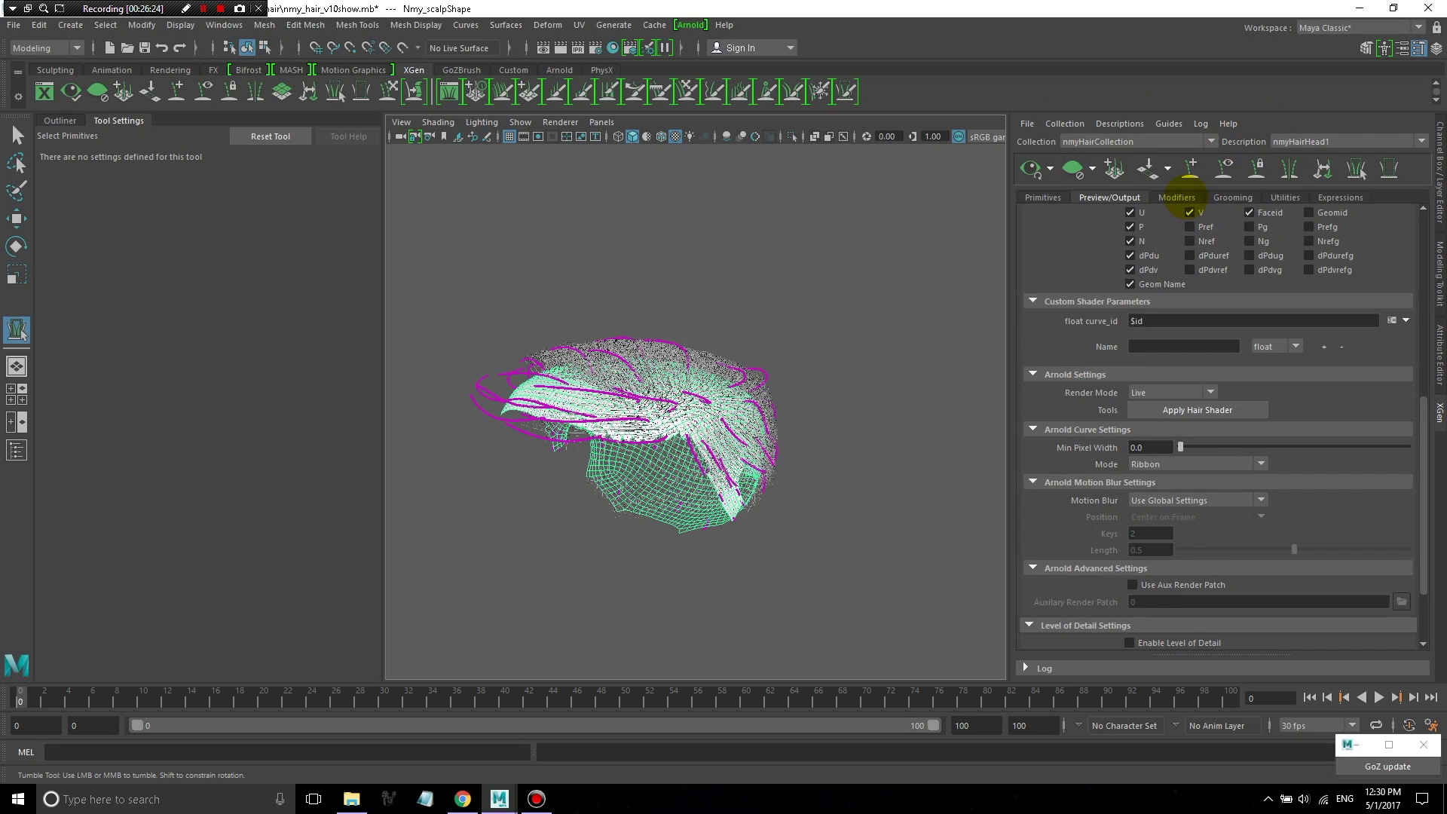
- Disable the Noise1 and Clumping1 modifiers, show the Clumping1 settings and clear the hair preview
click(1183, 197)
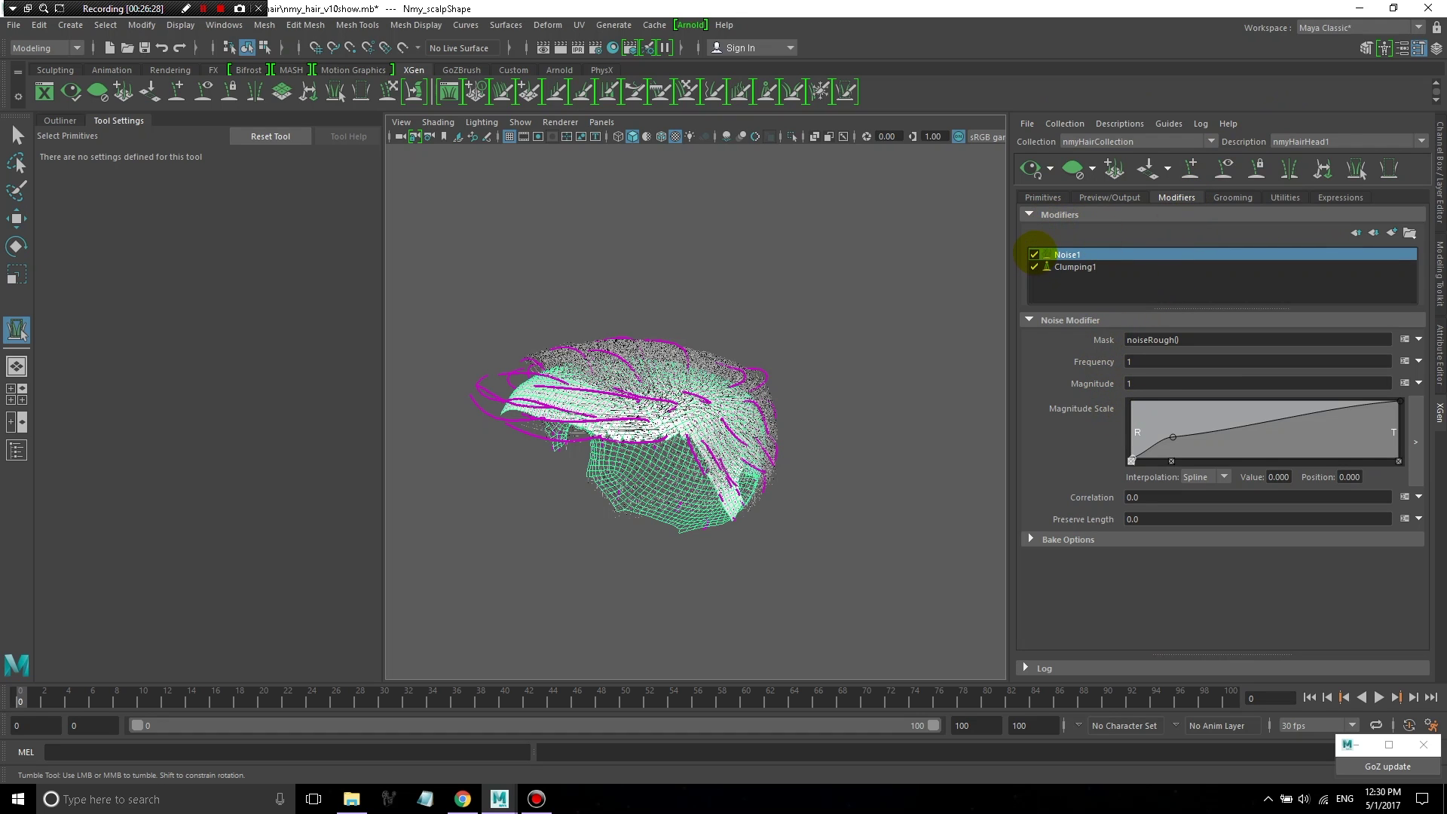
click(1035, 254)
click(1034, 266)
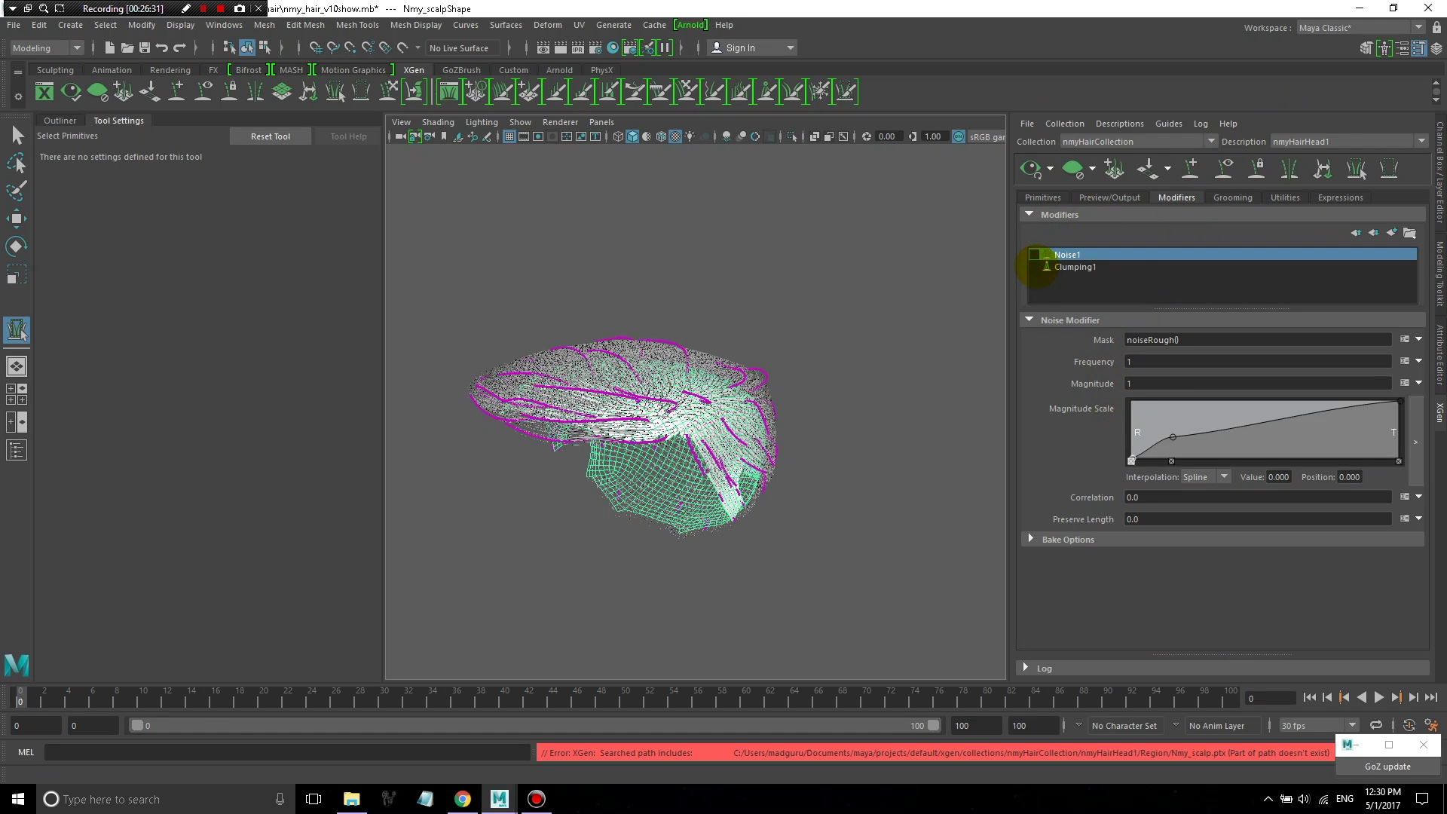
click(1074, 267)
alt+drag(608, 294, 856, 251)
scroll(867, 275, up, 6)
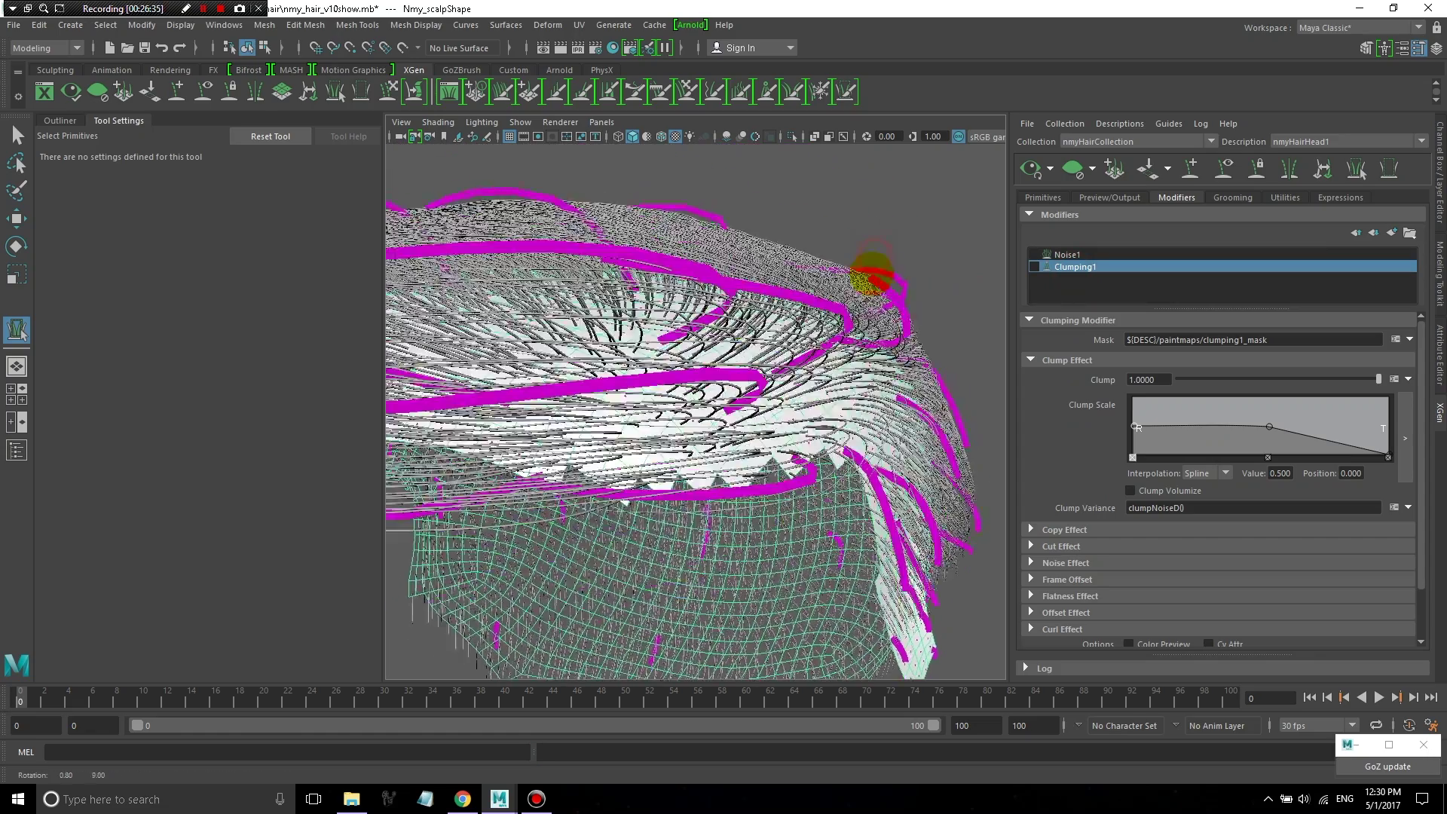
click(1072, 169)
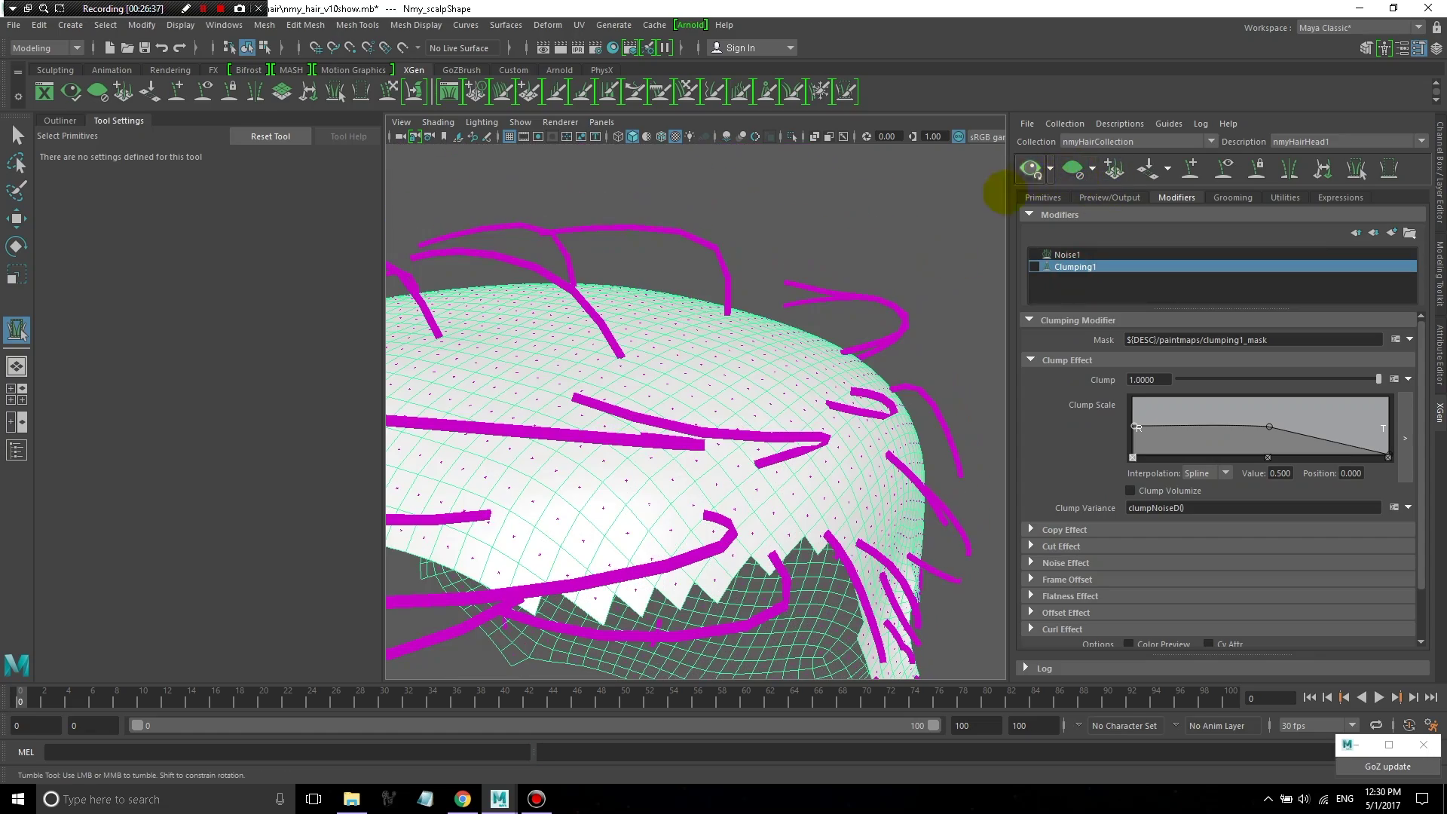
- Generate the hair preview without modifiers and turn the Clumping1 modifier back on
click(1029, 169)
alt+drag(844, 298, 754, 320)
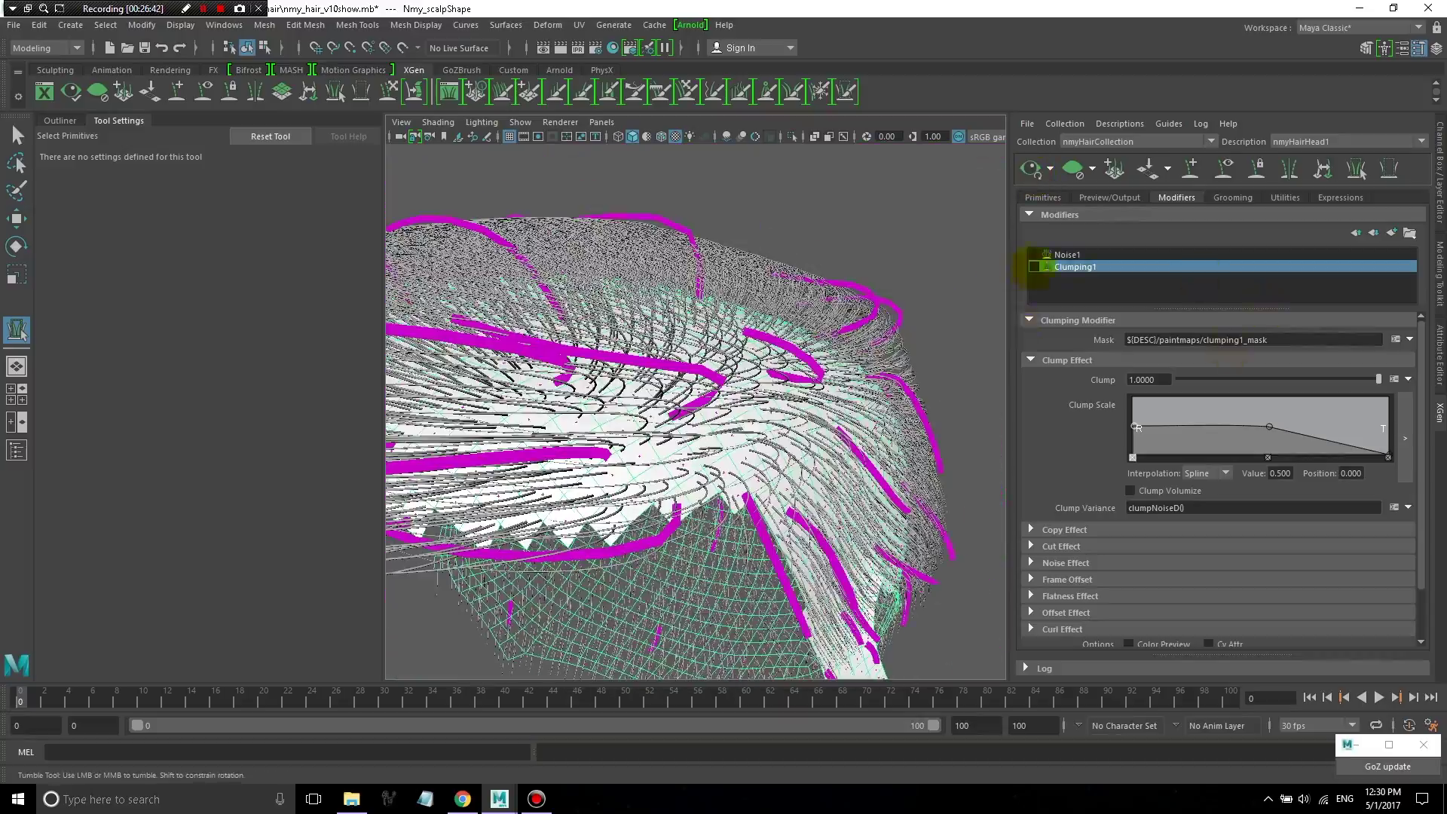
click(1034, 267)
click(1074, 268)
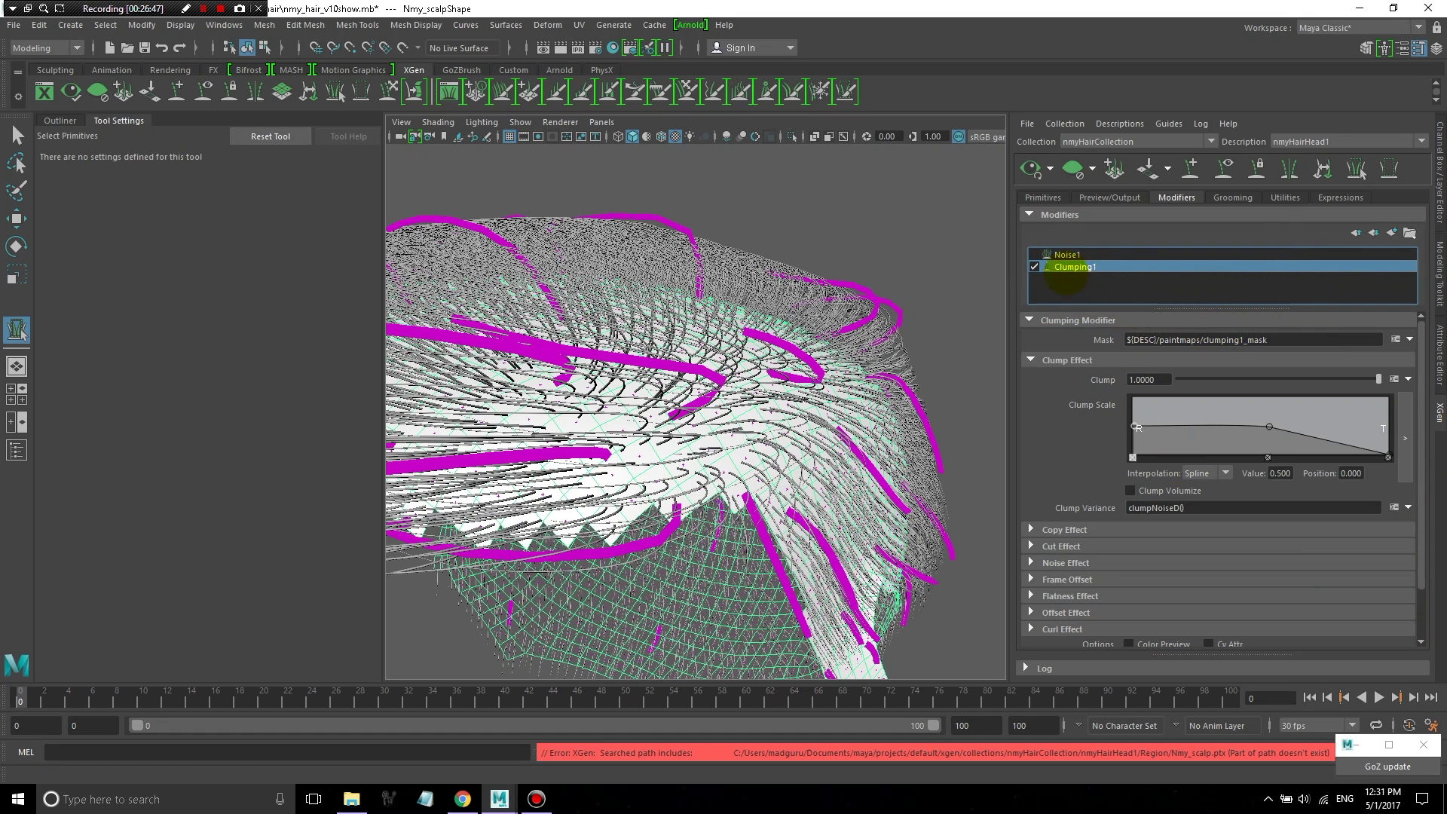
- Remove the Noise1 and Clumping1 modifiers from the hair description
click(1074, 258)
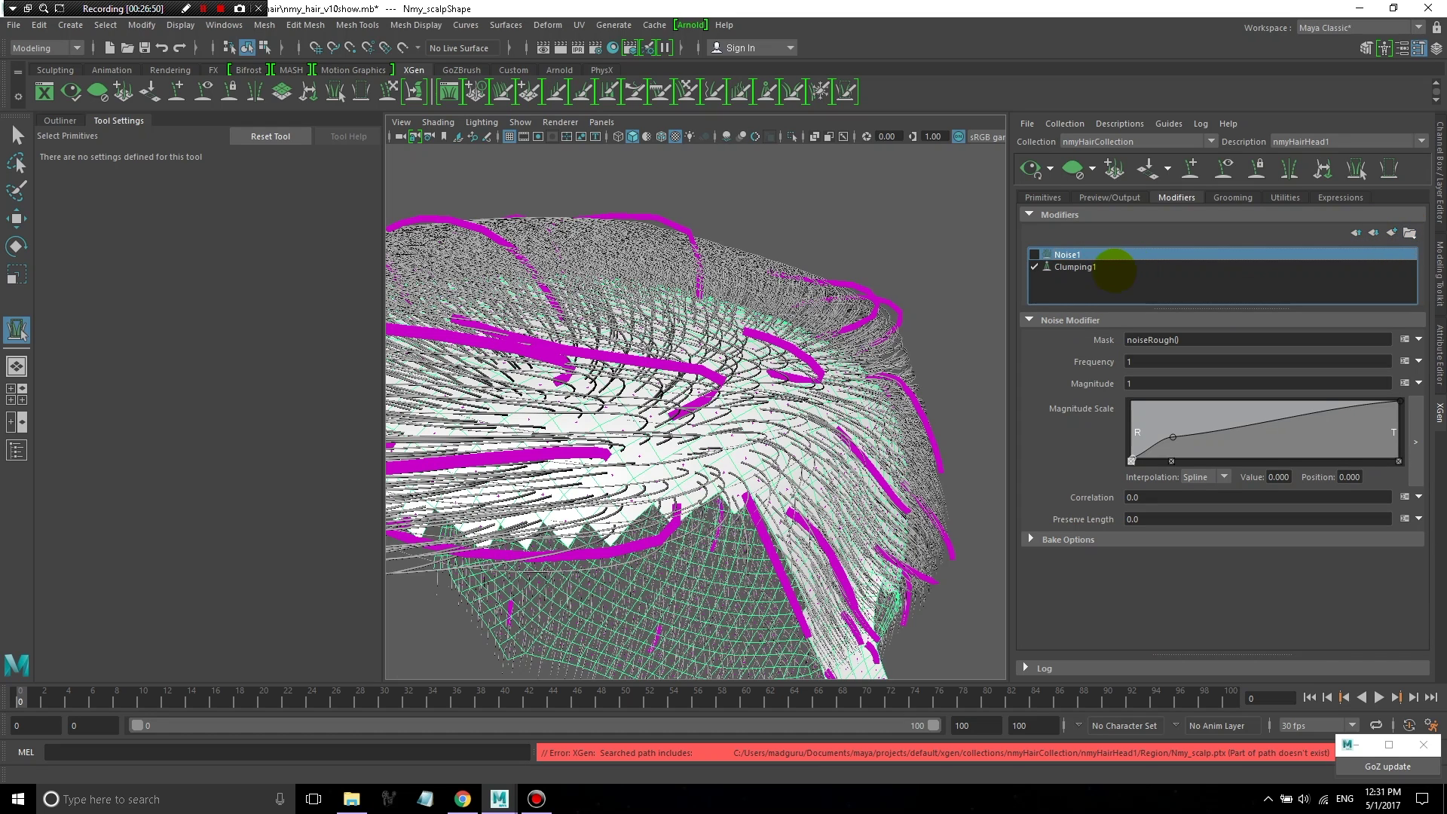
right_click(1066, 255)
click(1130, 344)
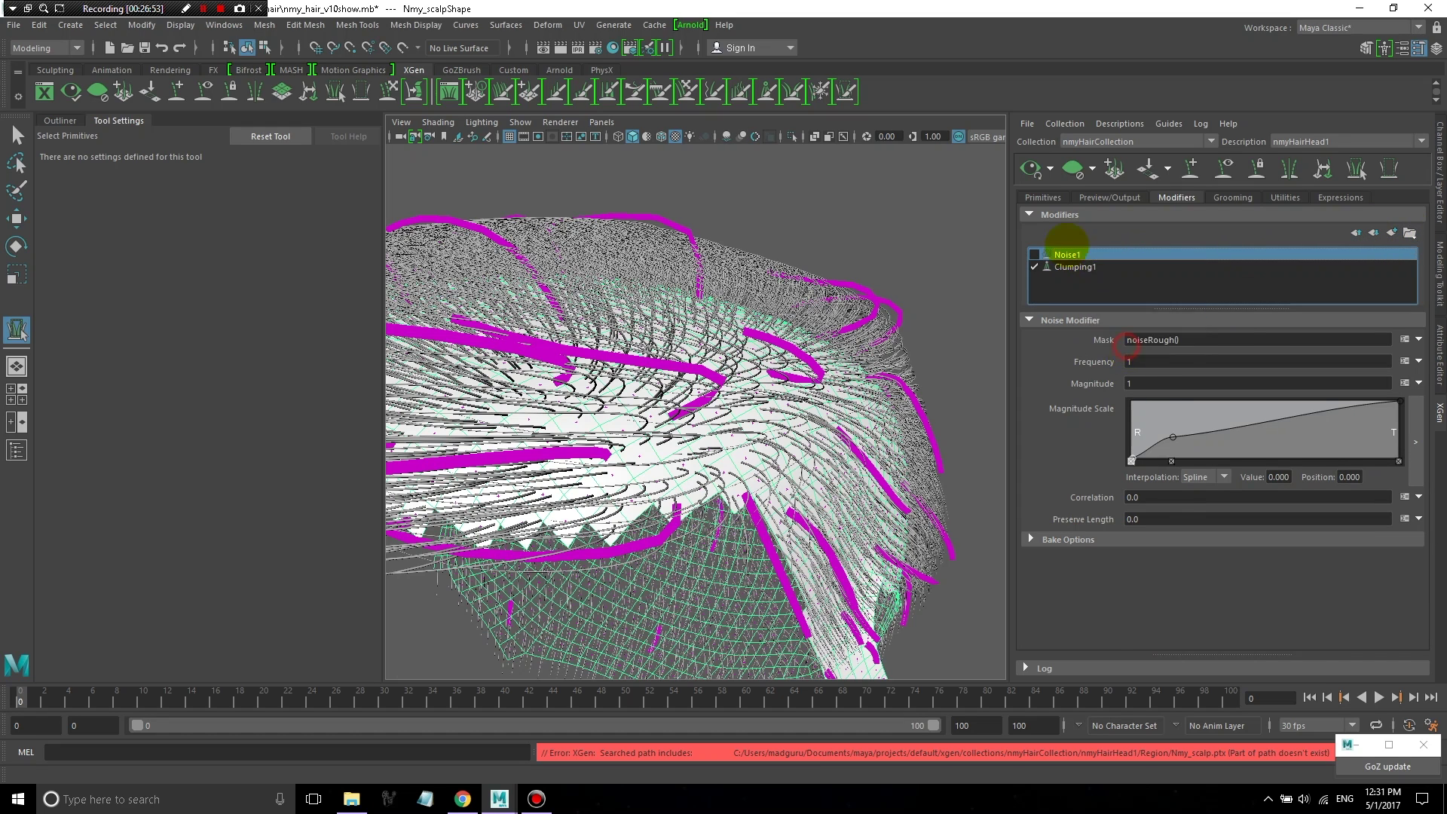
right_click(1067, 254)
click(1097, 343)
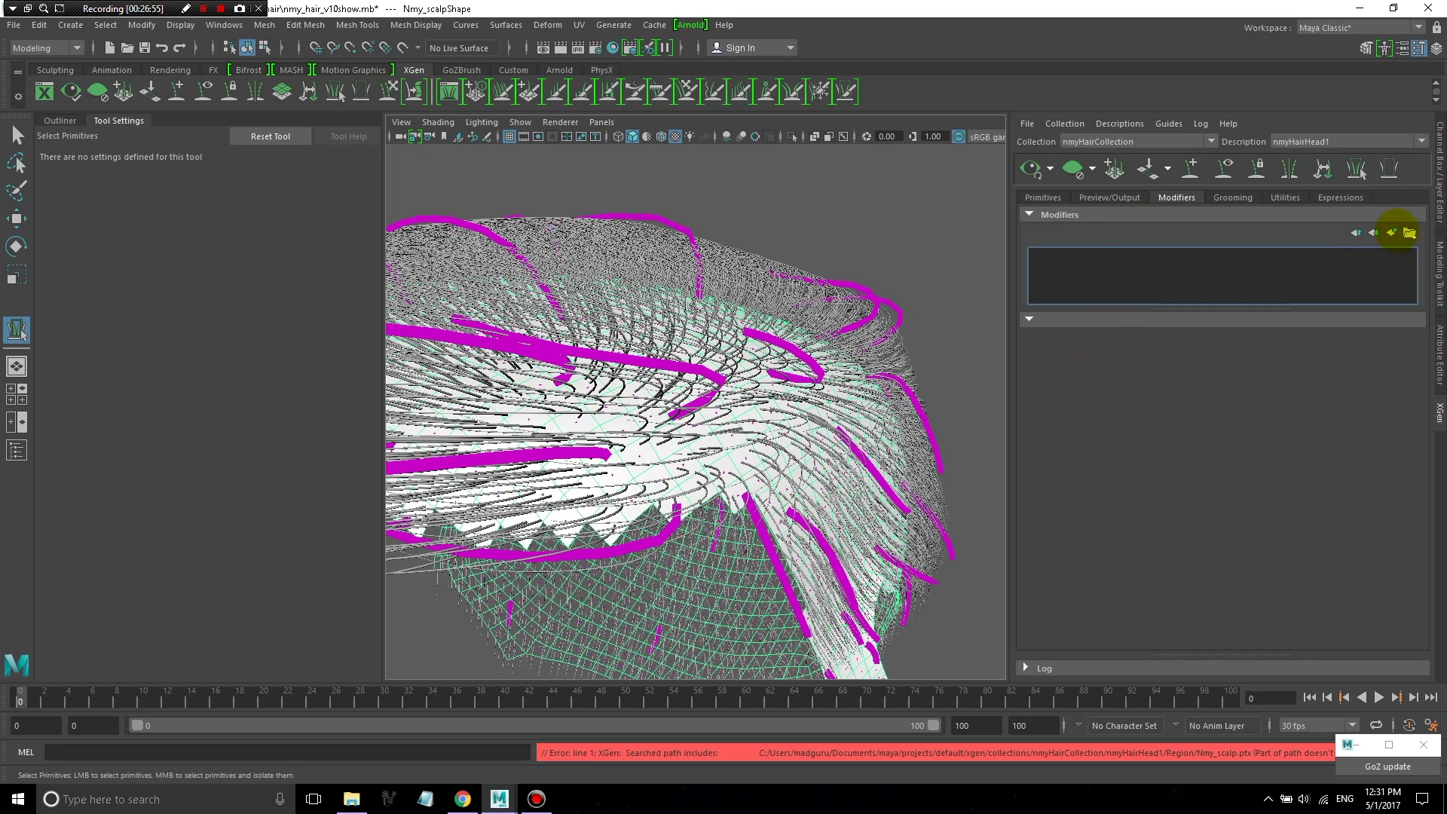
click(1392, 232)
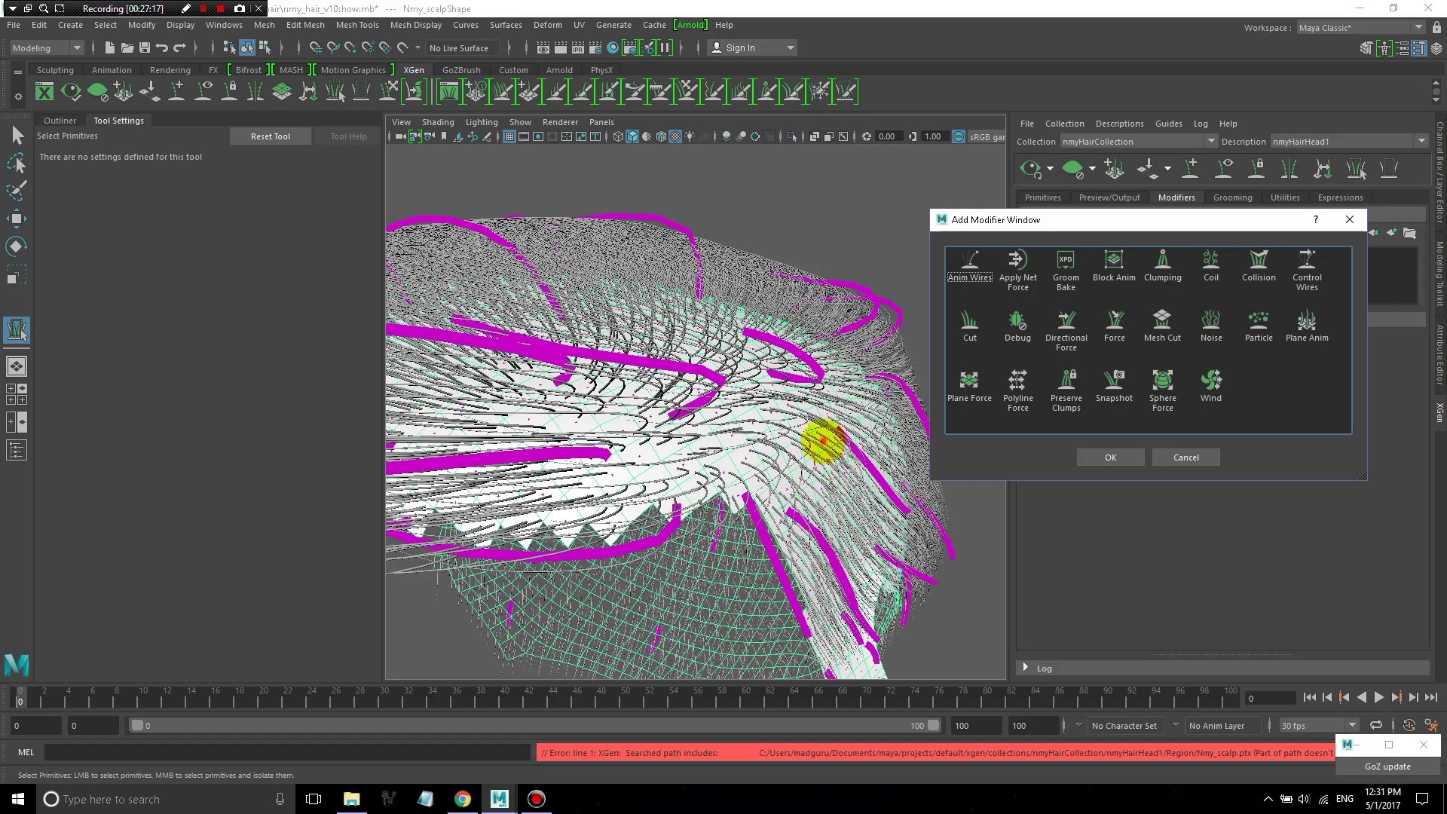
click(1186, 457)
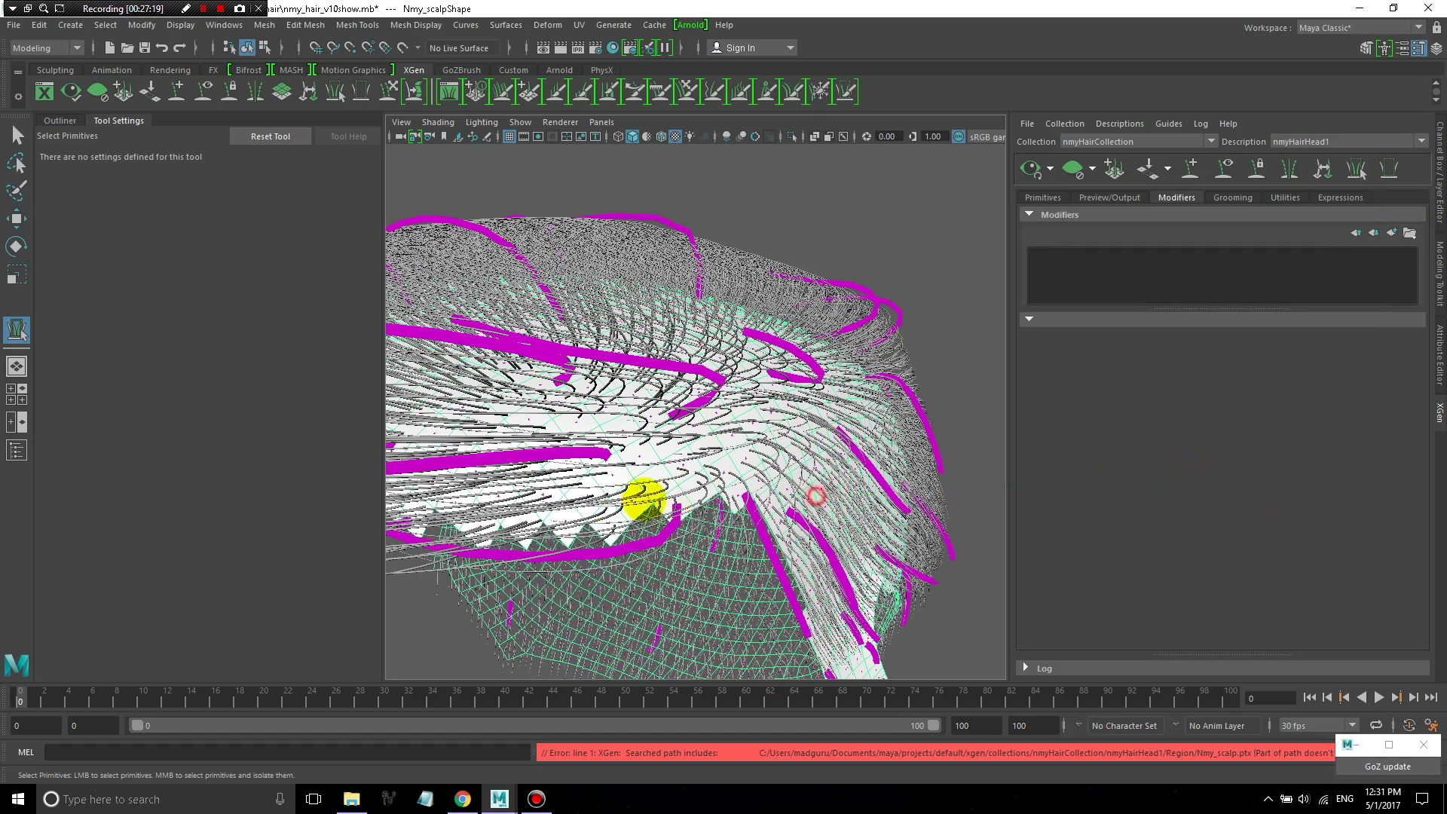
alt+drag(646, 500, 569, 475)
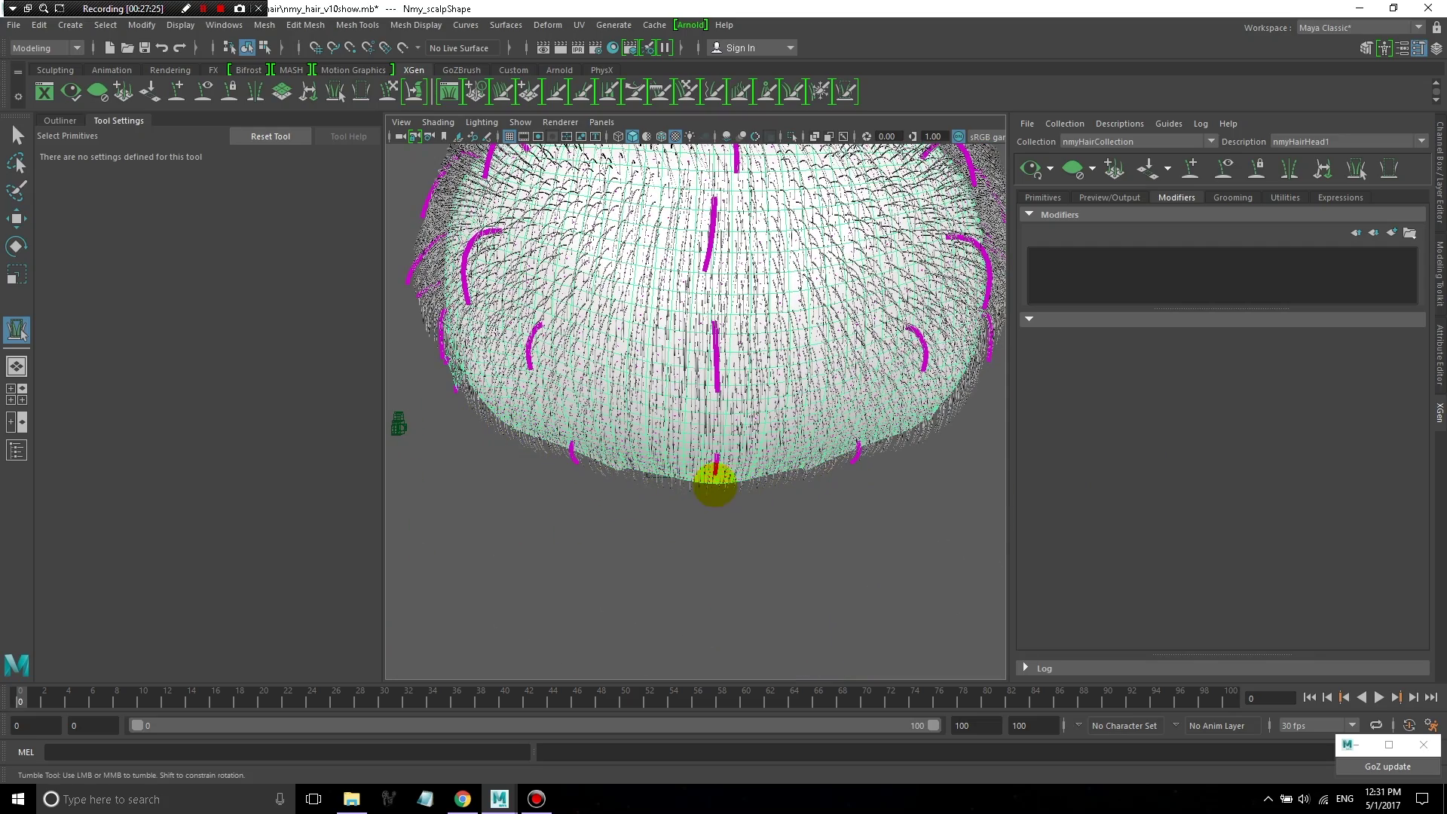
alt+drag(931, 446, 924, 527)
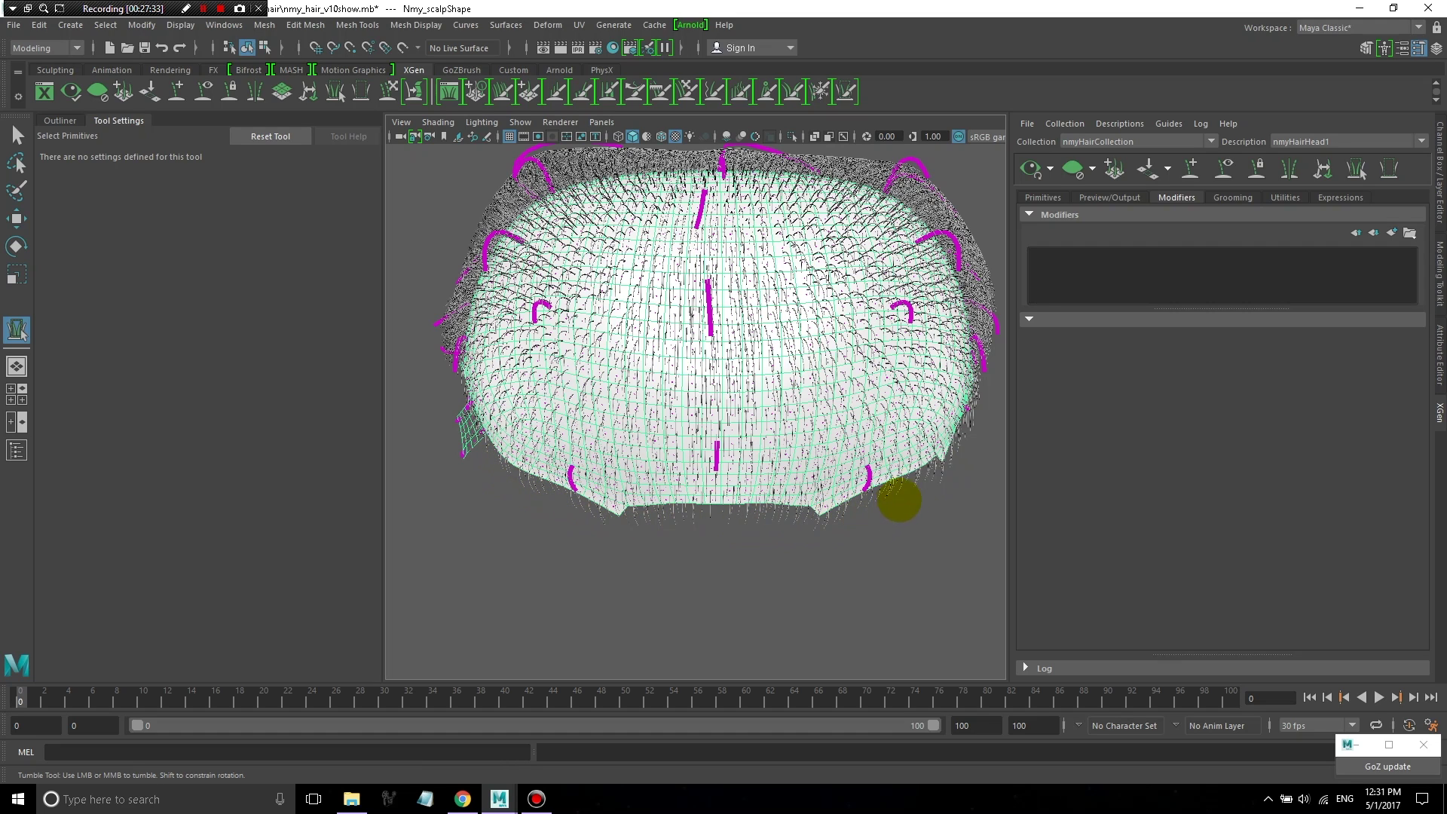
click(1391, 233)
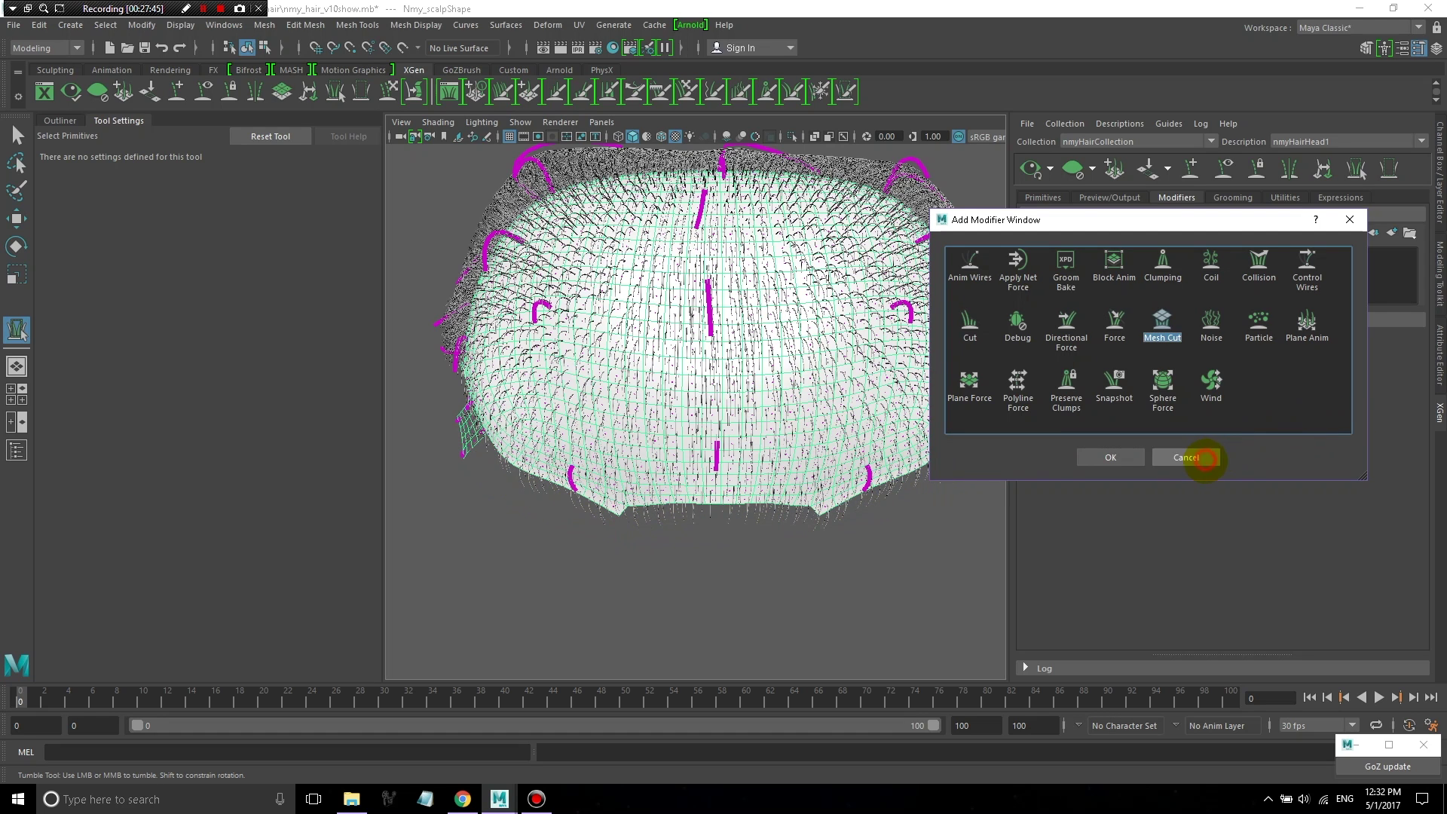
click(1195, 457)
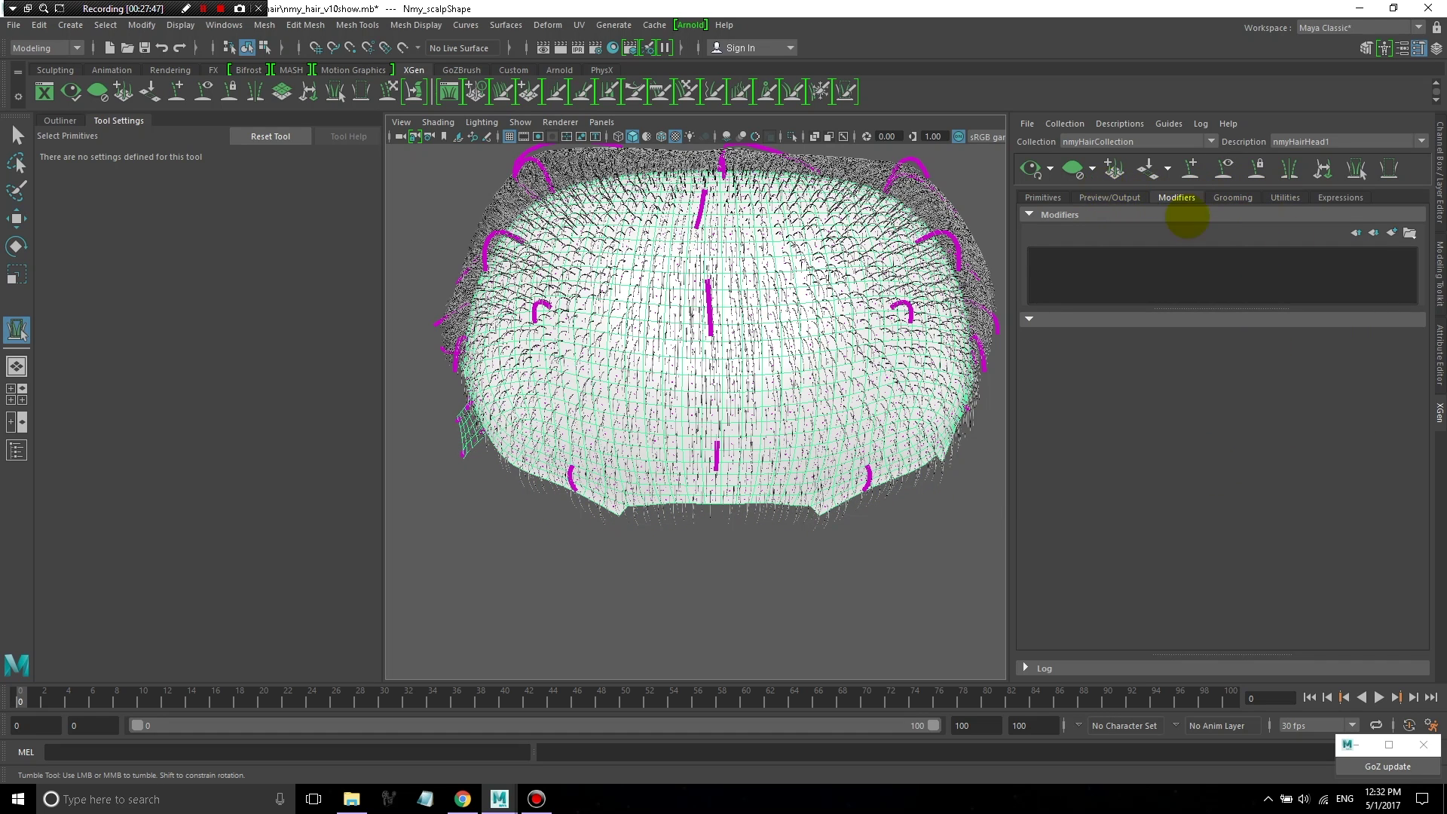
- Add a Clumping modifier to the hair description and open its clumping map setup clear of the hair
click(1391, 232)
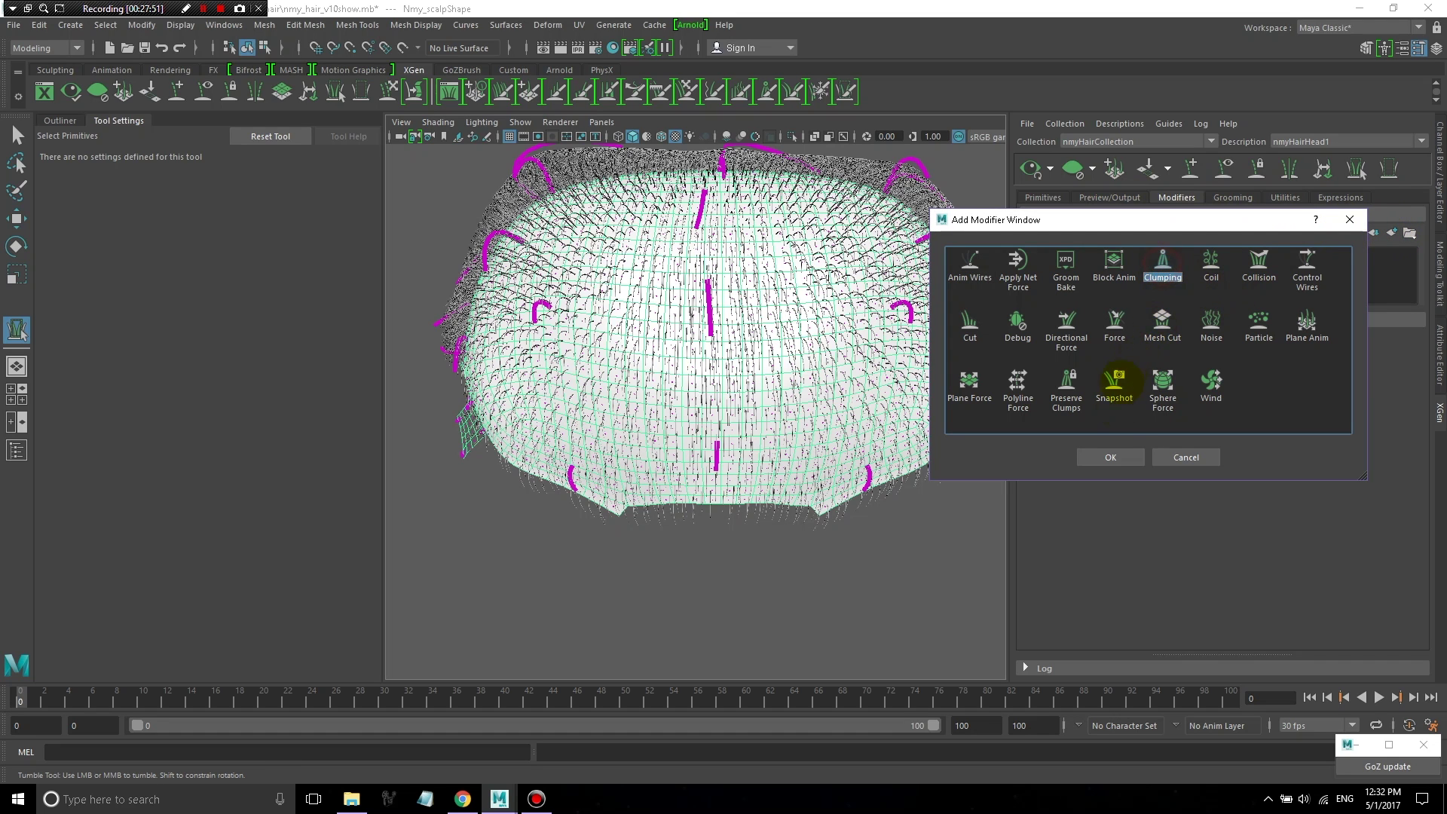
click(1110, 457)
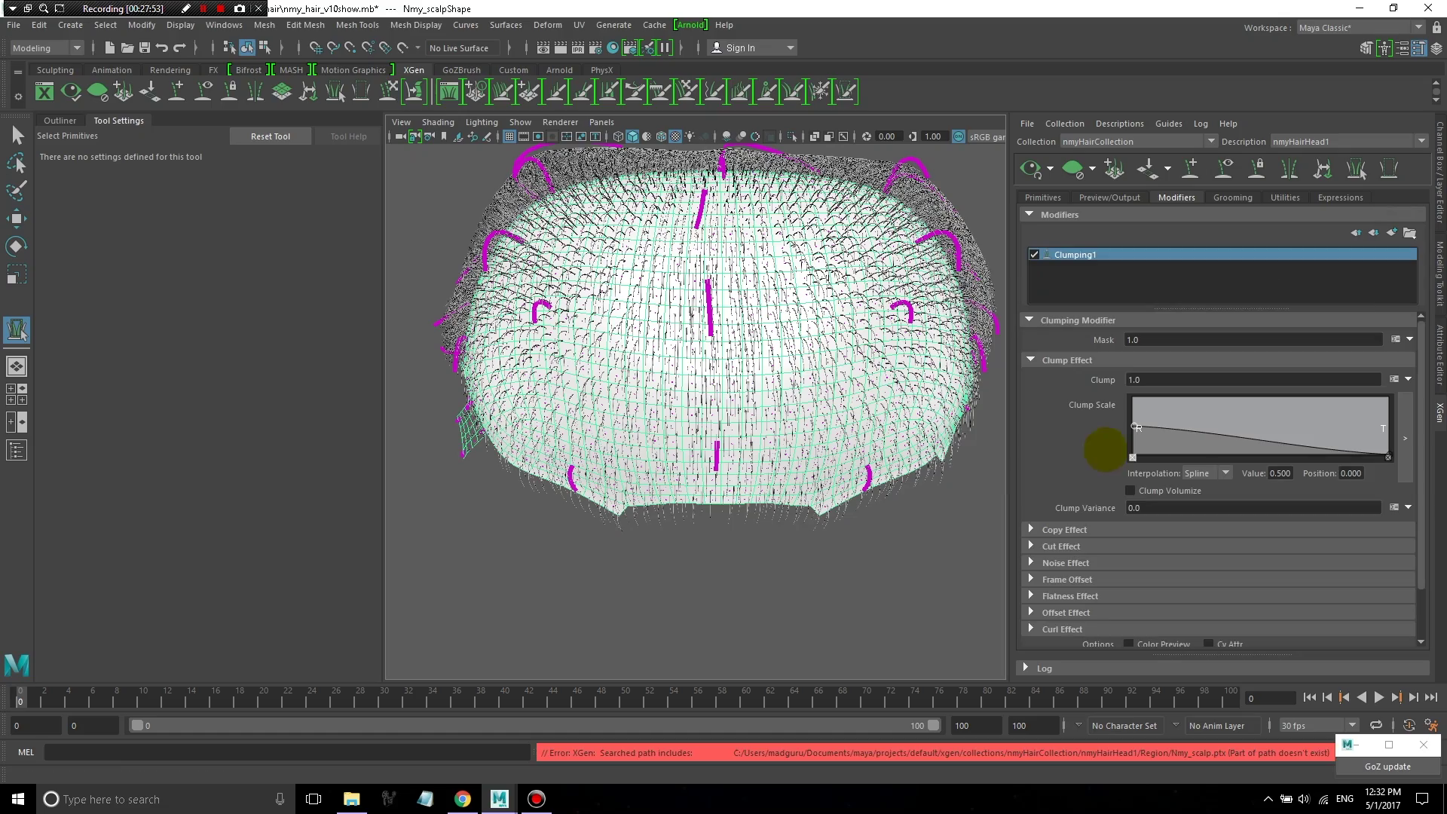
alt+drag(663, 281, 1344, 670)
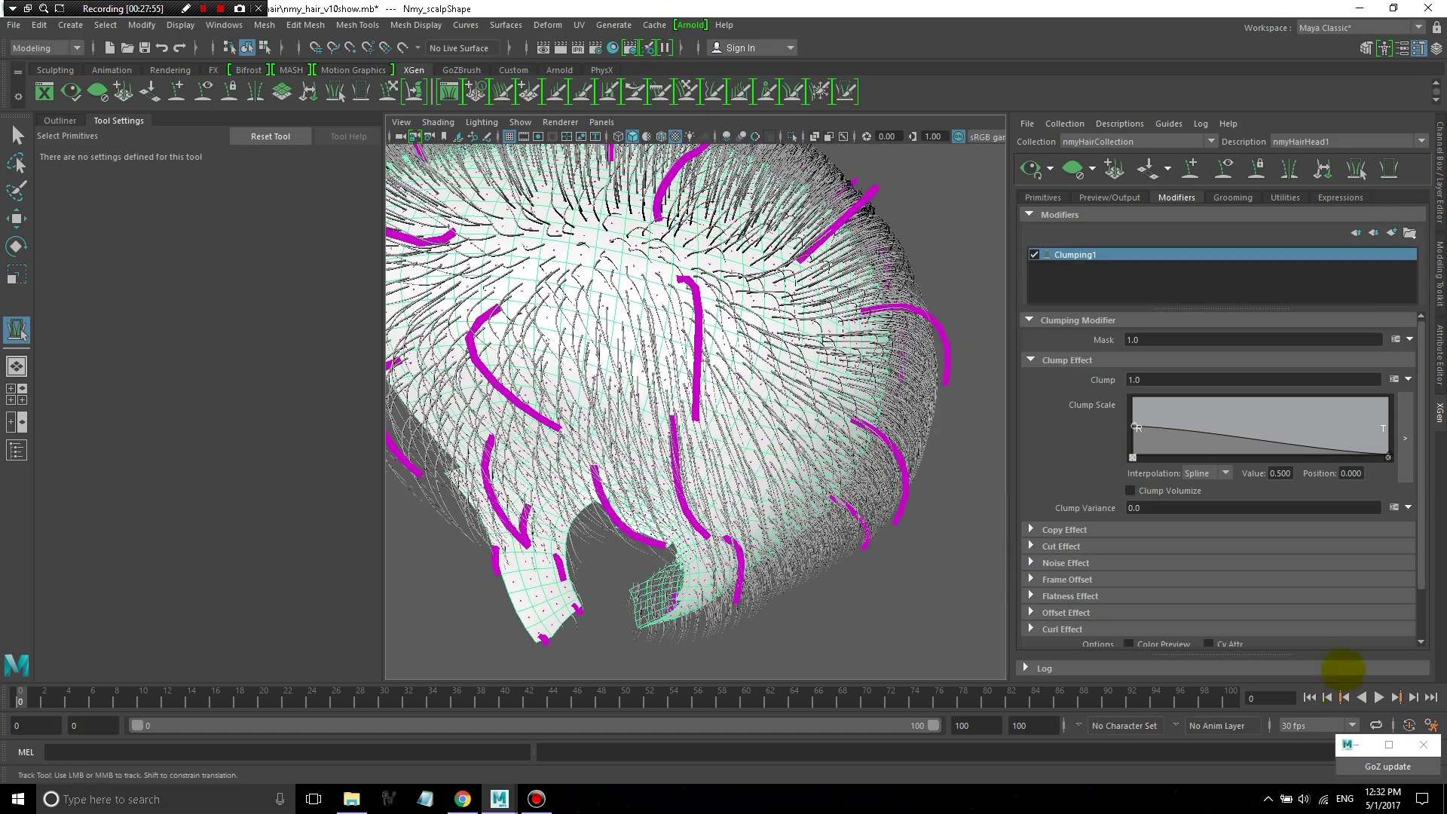
scroll(1266, 390, down, 2)
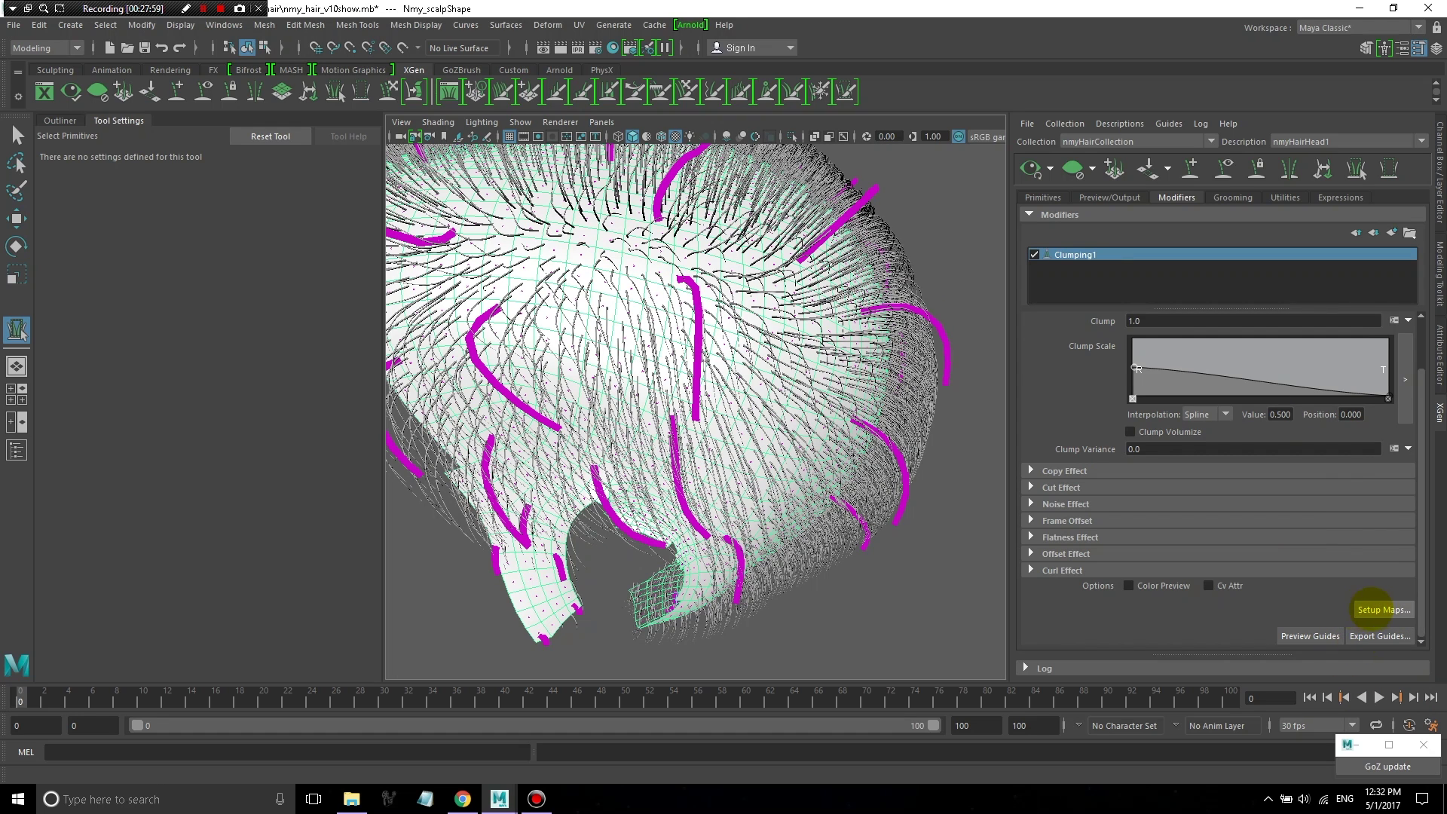
click(1384, 610)
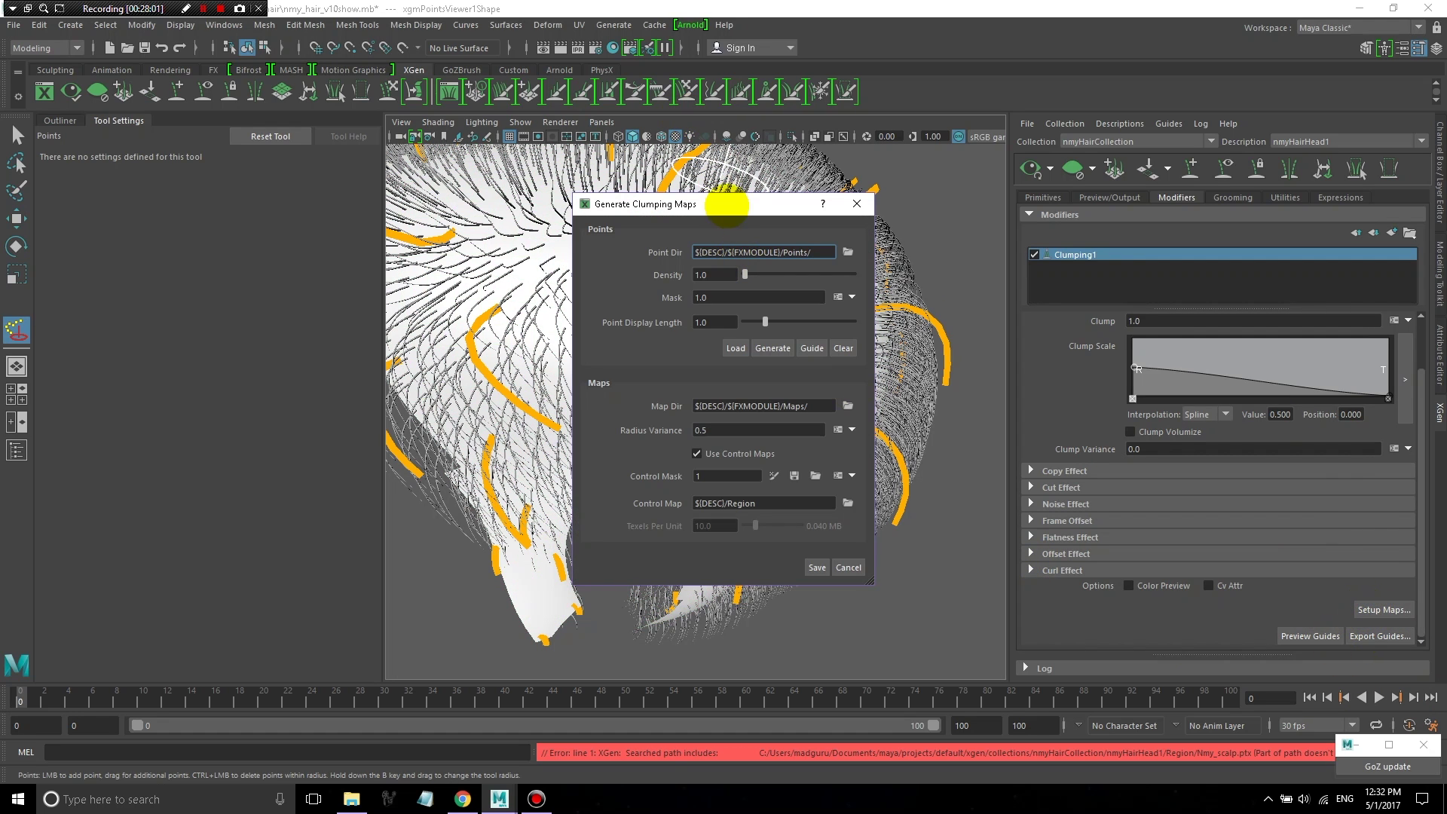
drag(726, 208, 985, 184)
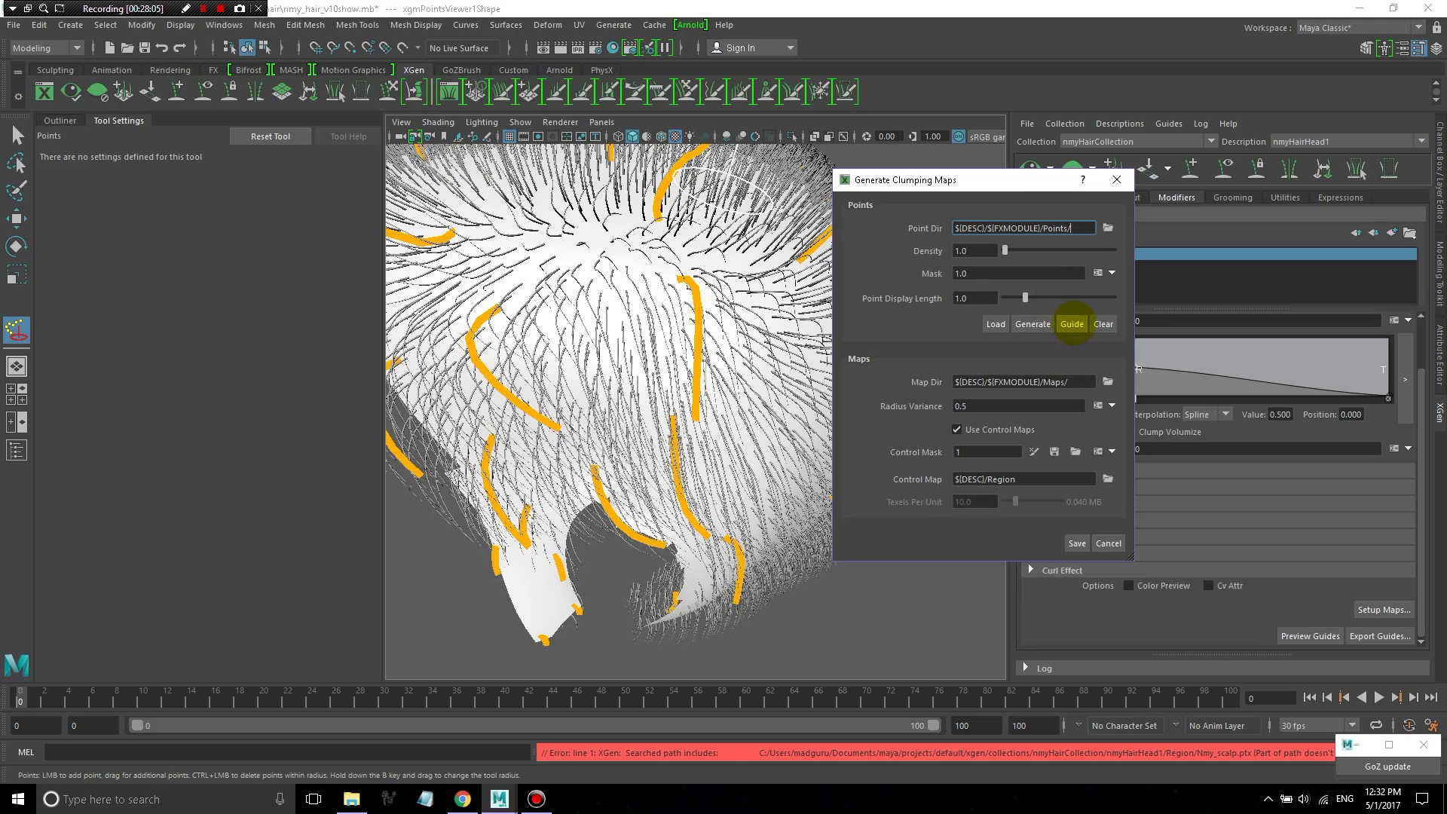
- Generate clumping points over the scalp at a density of 1.0 and inspect their distribution around the hair
alt+drag(646, 252, 701, 301)
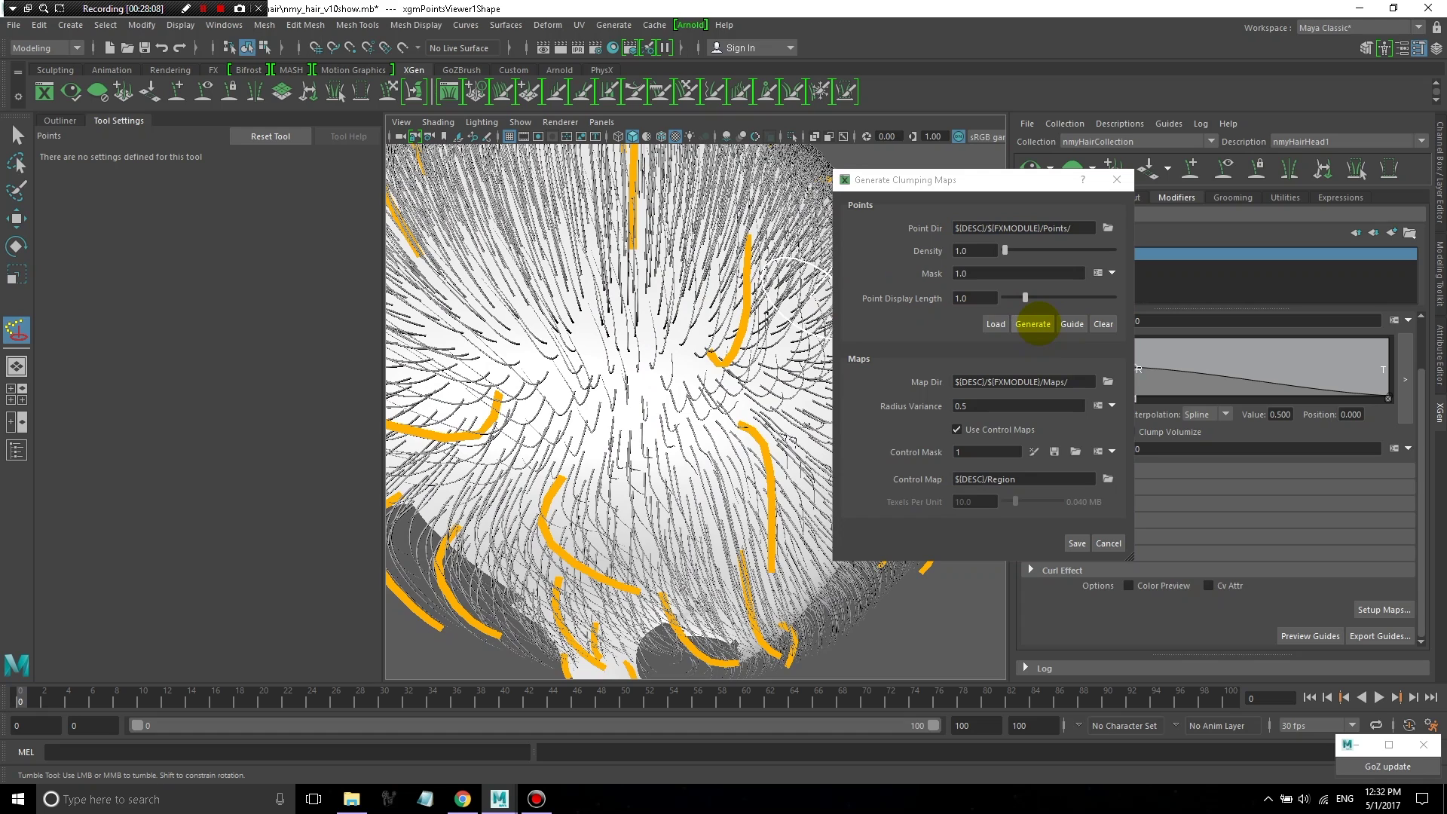
click(1038, 325)
alt+right_drag(663, 346, 614, 306)
drag(975, 251, 935, 254)
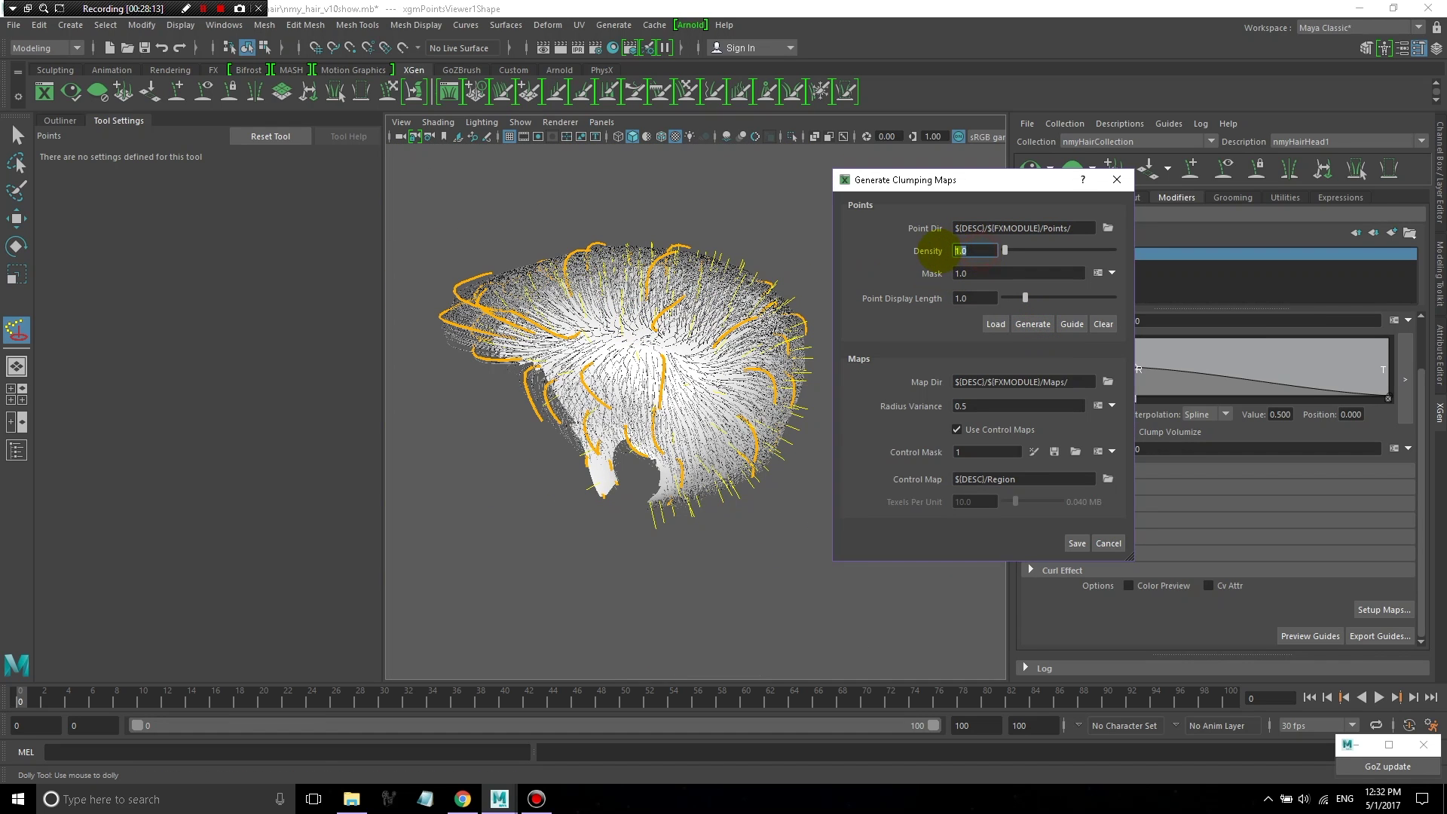
alt+drag(614, 388, 546, 309)
alt+drag(688, 324, 582, 404)
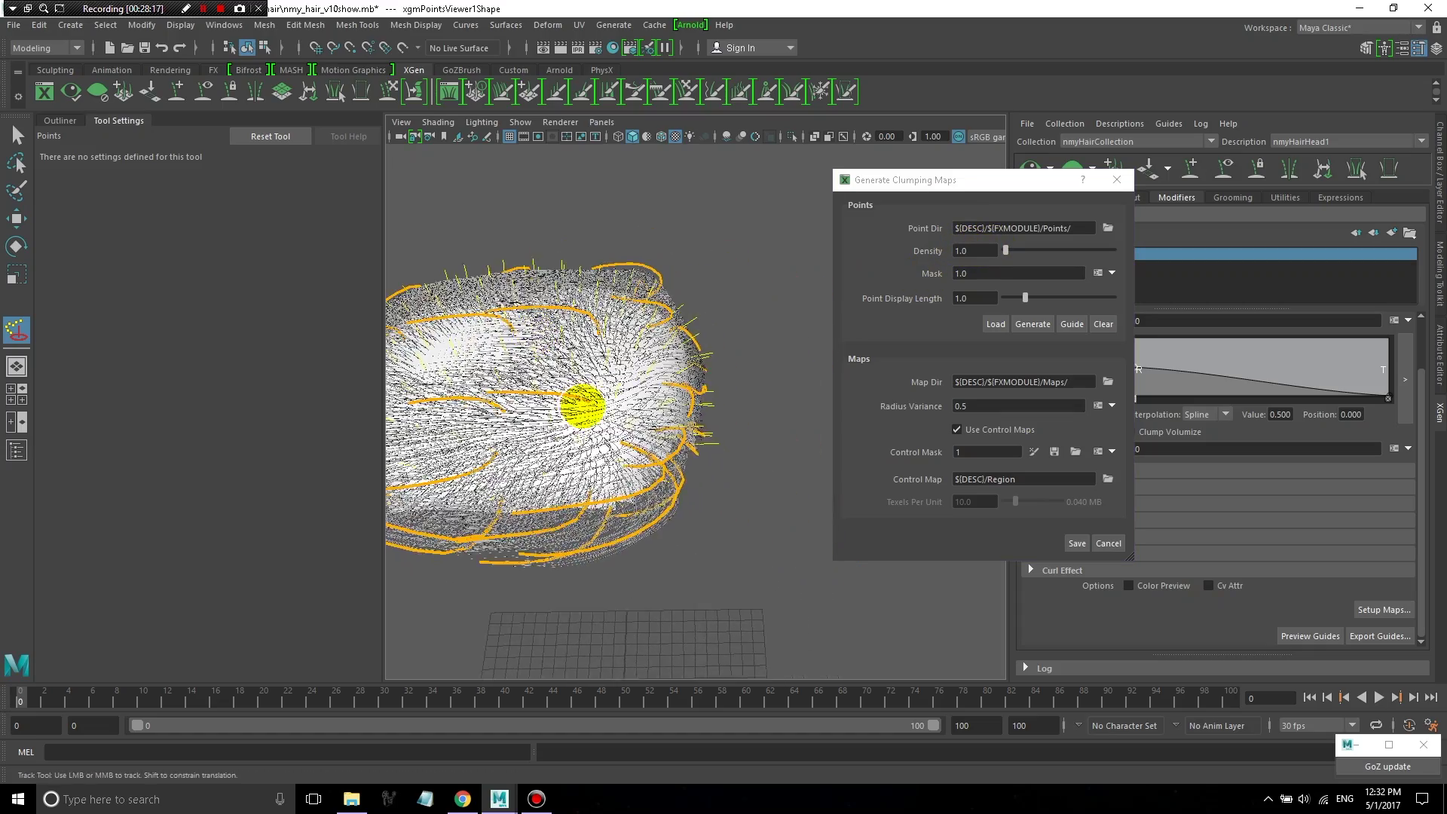
alt+drag(705, 429, 659, 366)
alt+drag(645, 316, 769, 226)
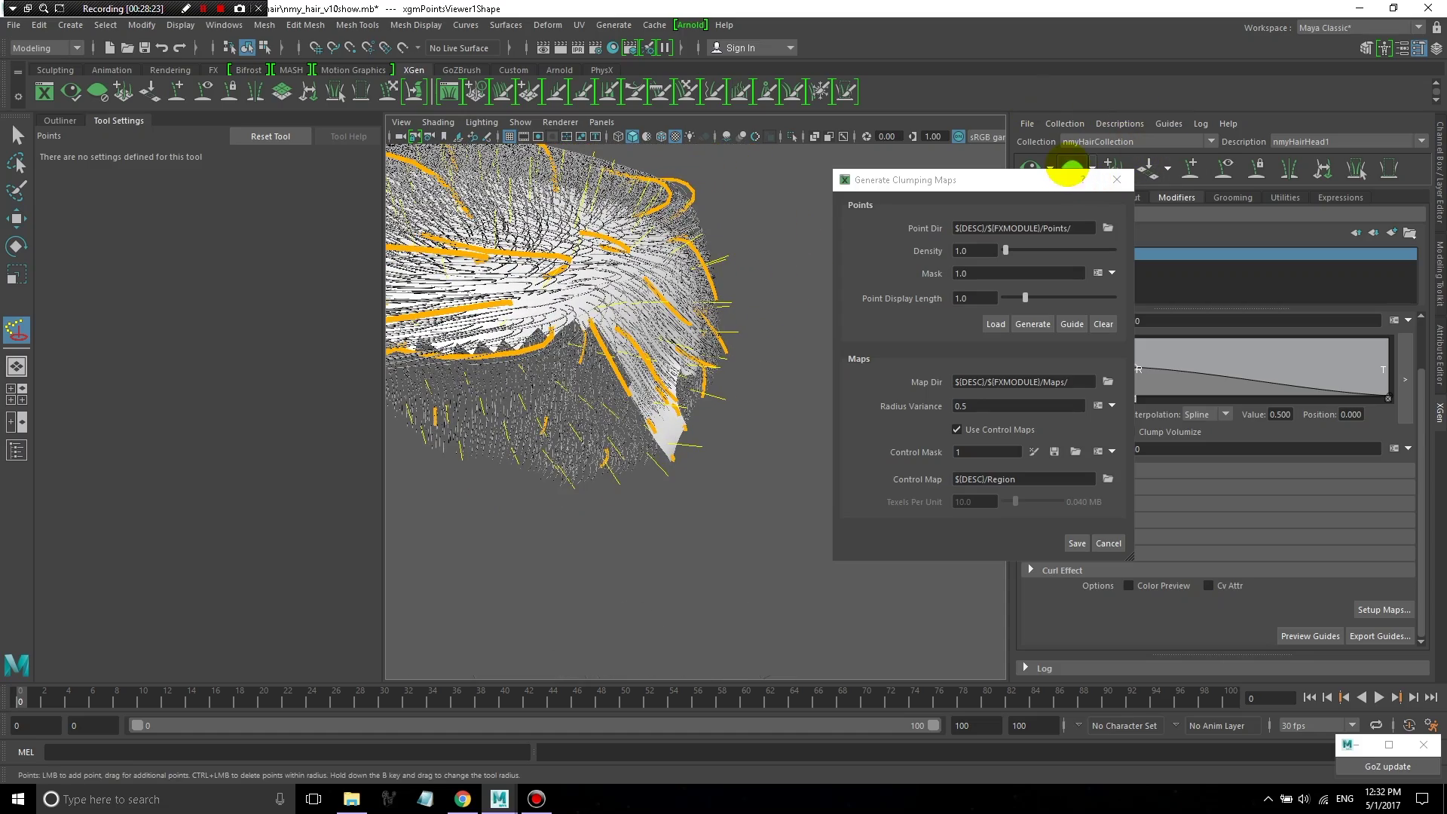
- Clear the hair preview and replace the generated clumping points with points placed at the guides
alt+drag(541, 315, 581, 365)
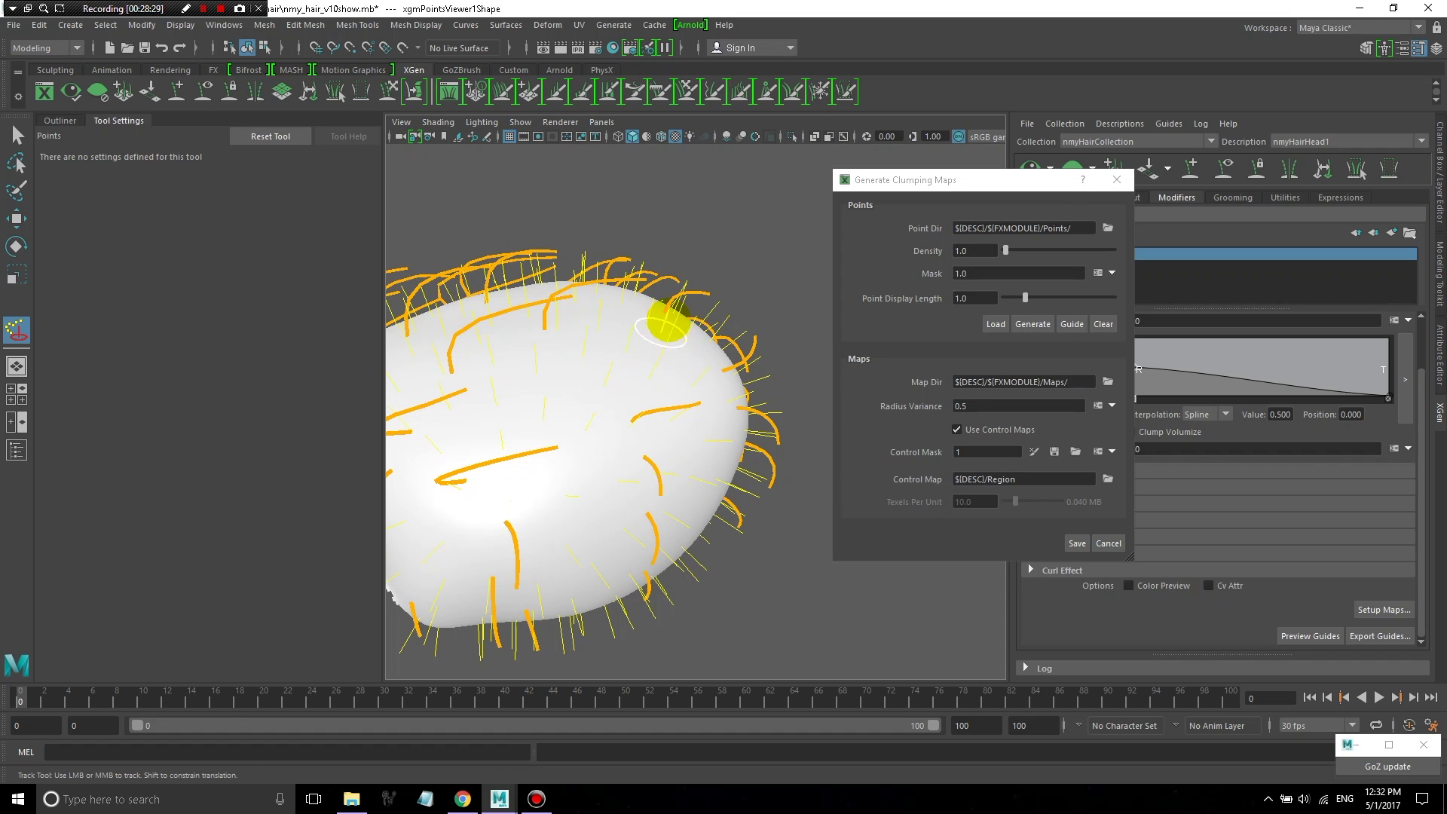
alt+drag(717, 339, 646, 350)
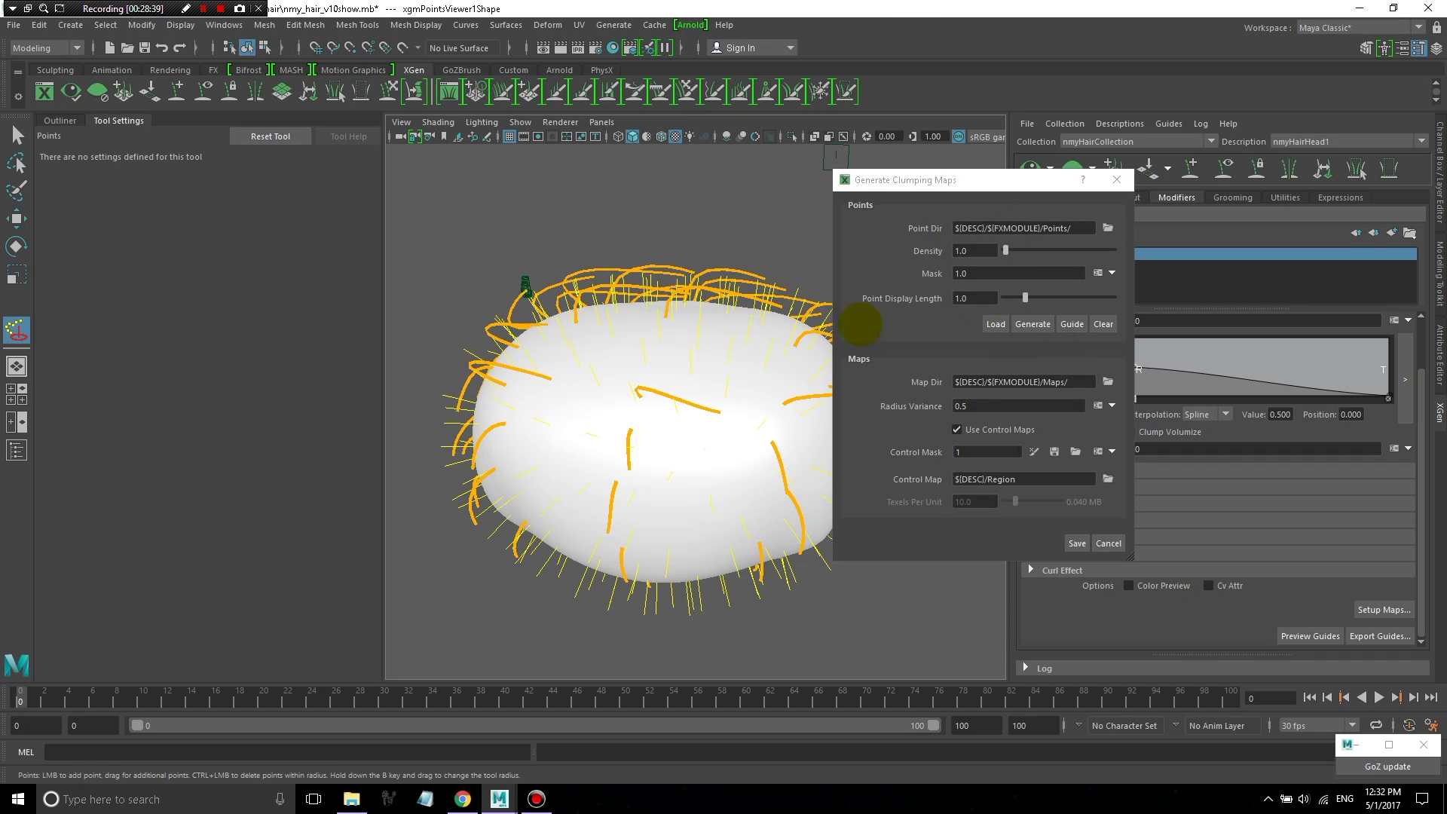
alt+drag(591, 351, 737, 360)
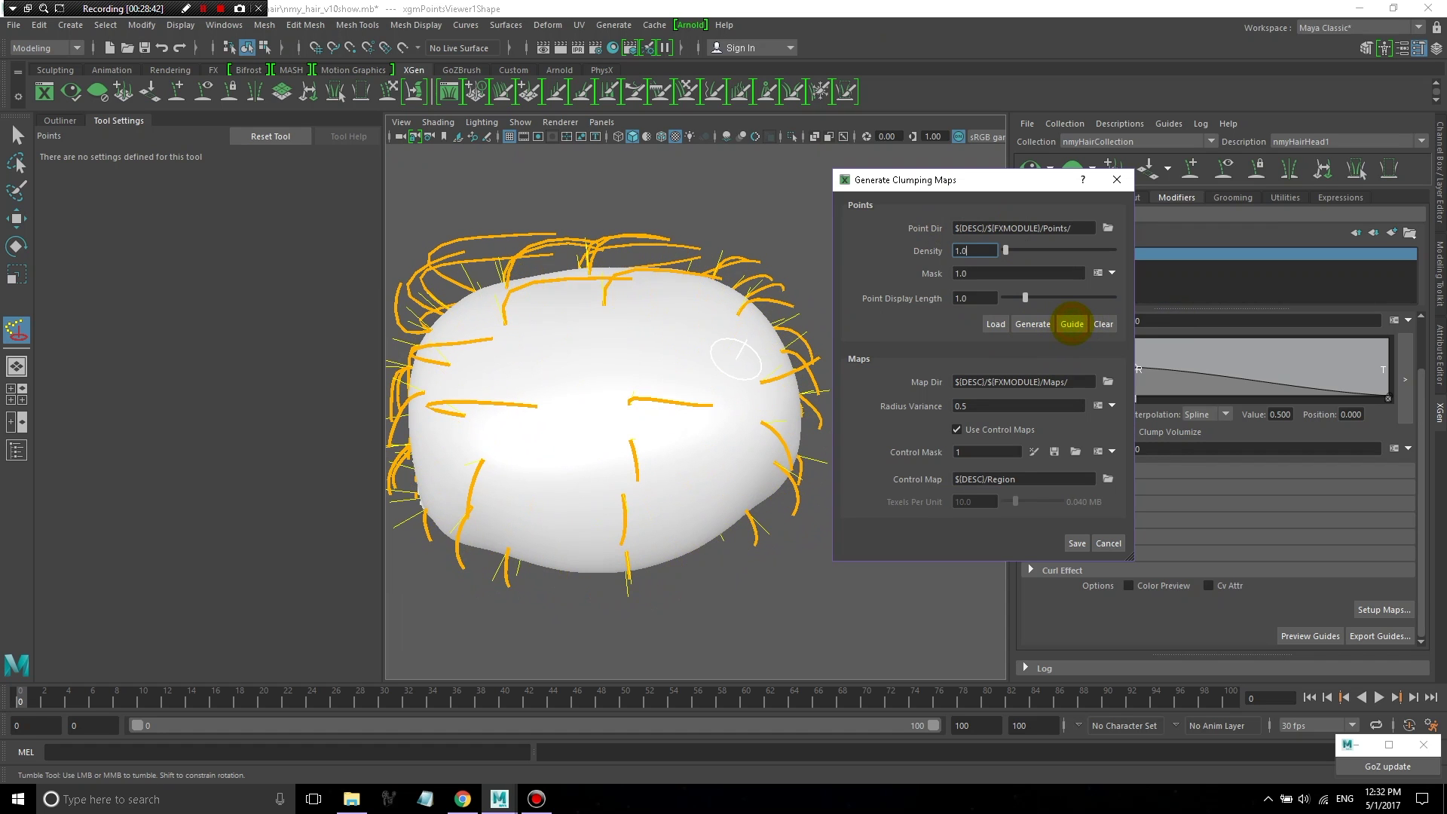
alt+drag(575, 414, 861, 399)
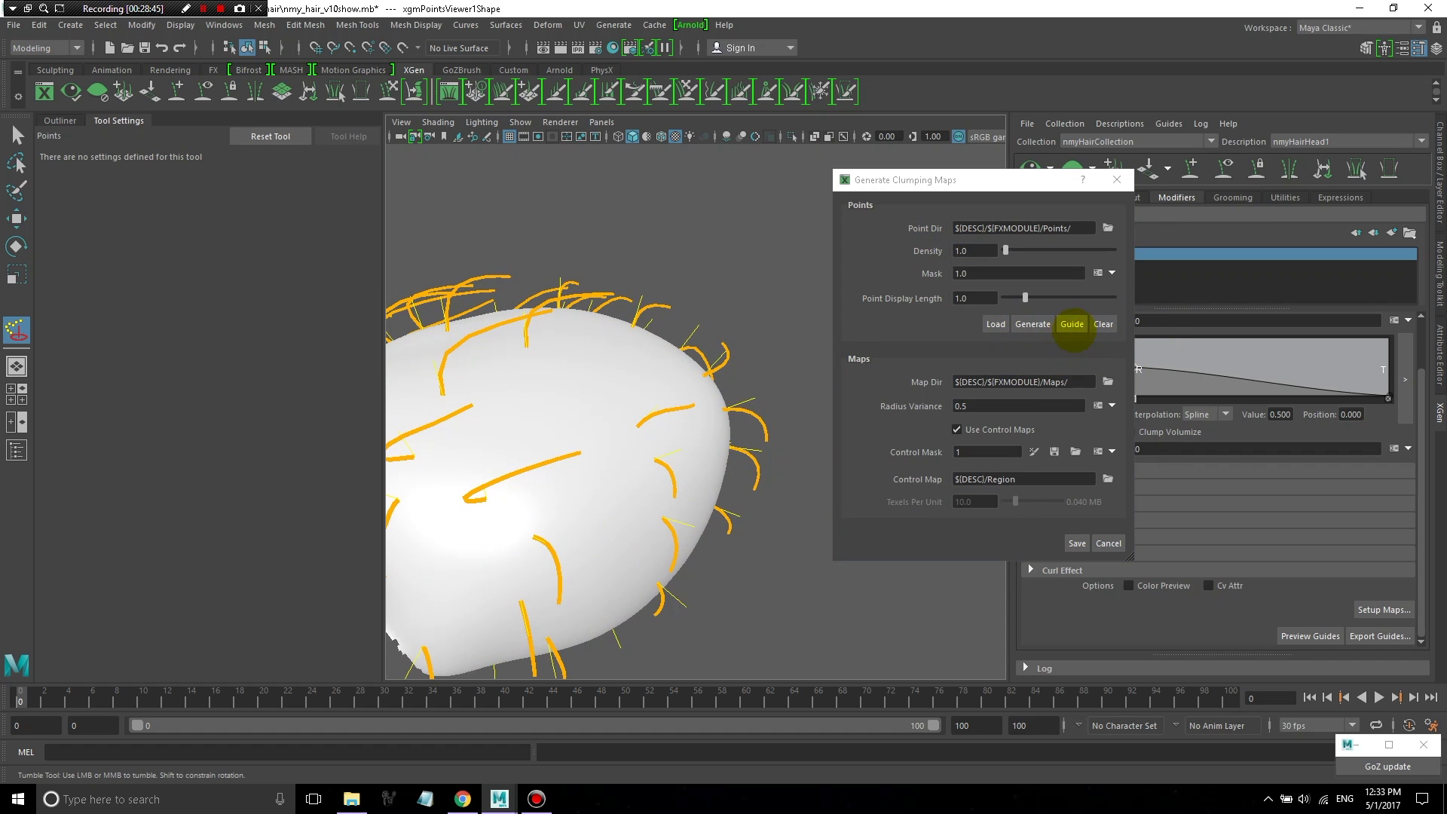
alt+drag(558, 442, 519, 364)
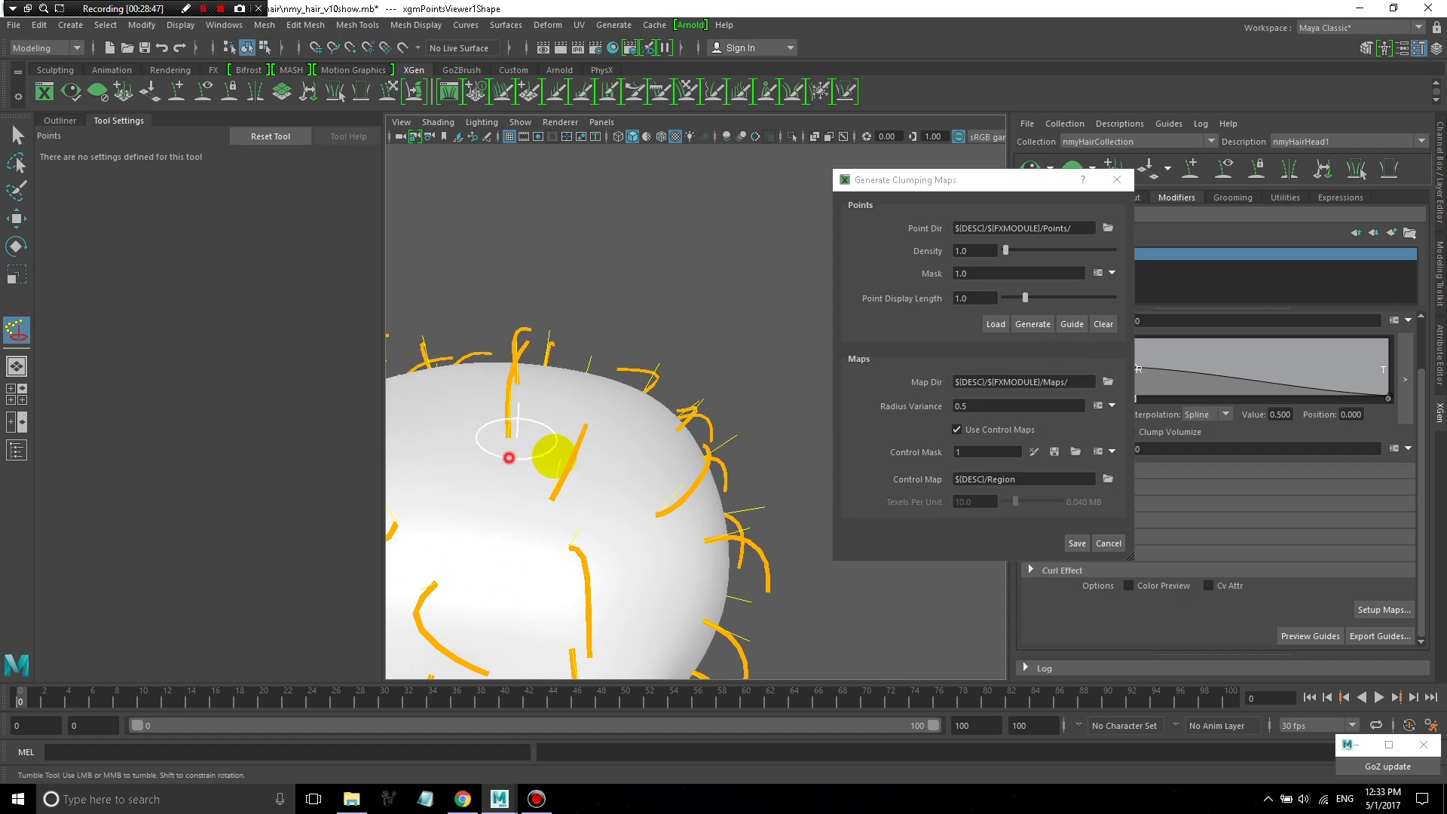
alt+drag(547, 452, 550, 474)
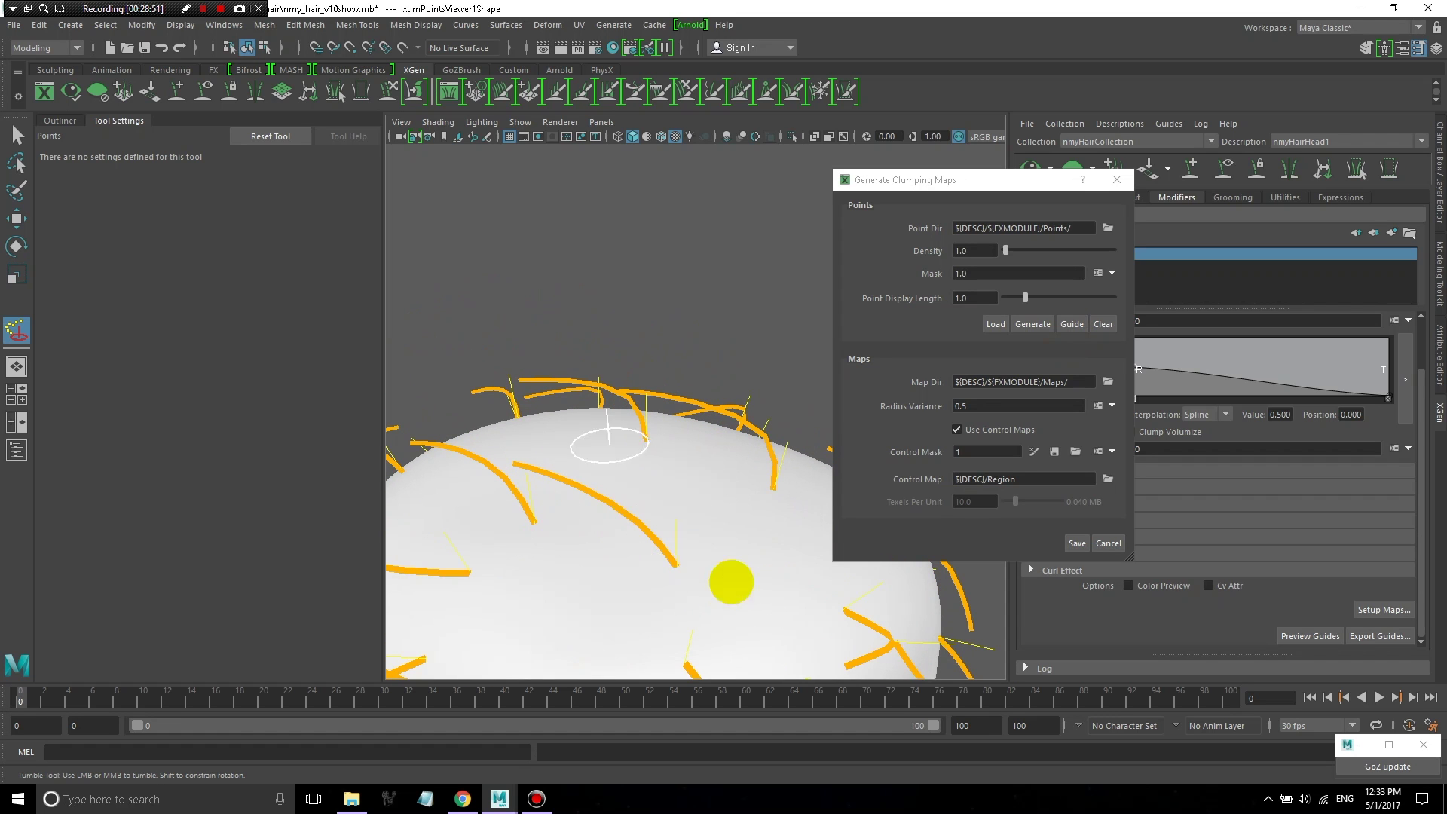
alt+drag(688, 479, 711, 459)
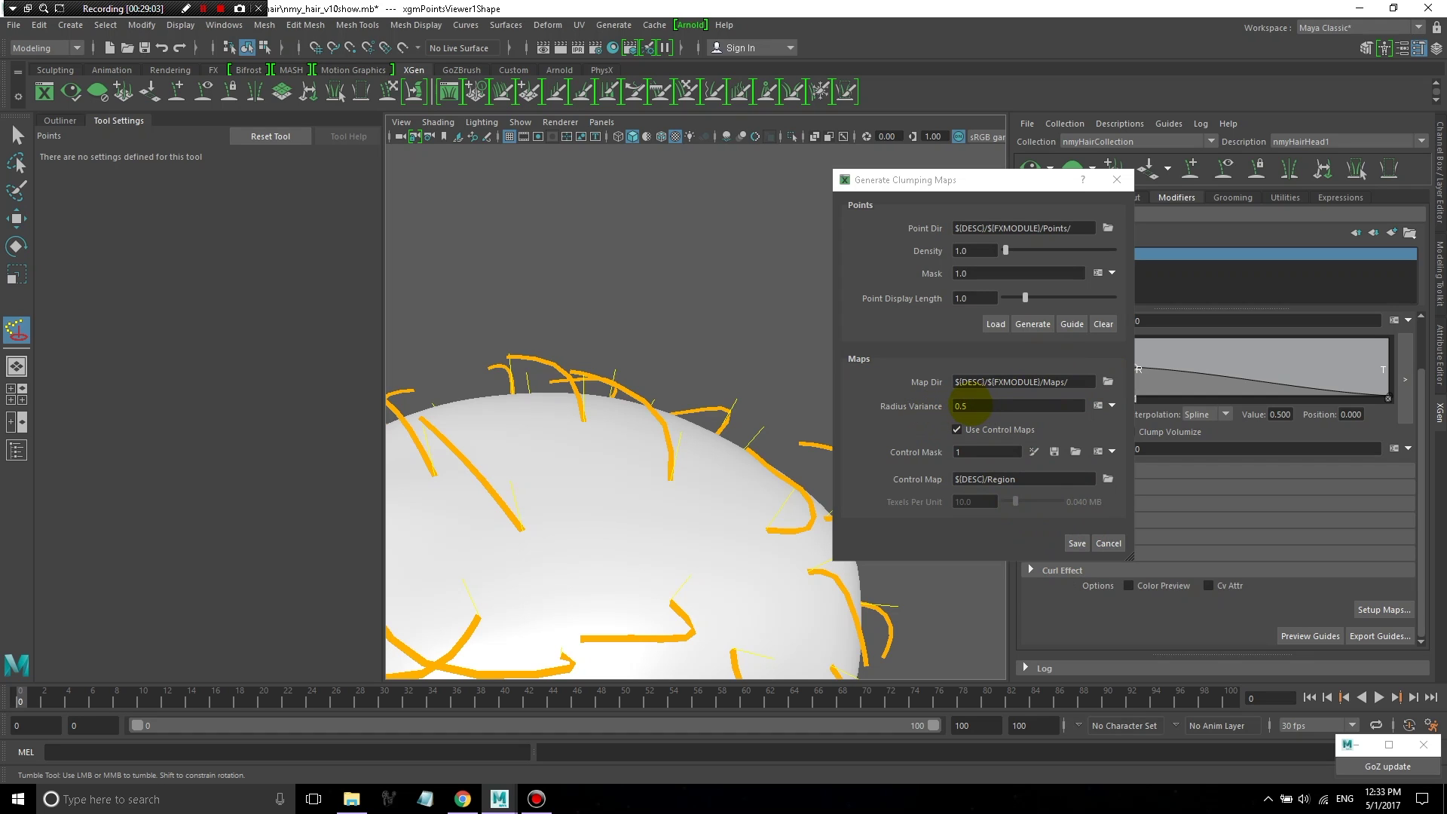
- Save the clumping maps from the guide points with a Radius Variance of 0.5 and examine the clumped hair up close
click(964, 405)
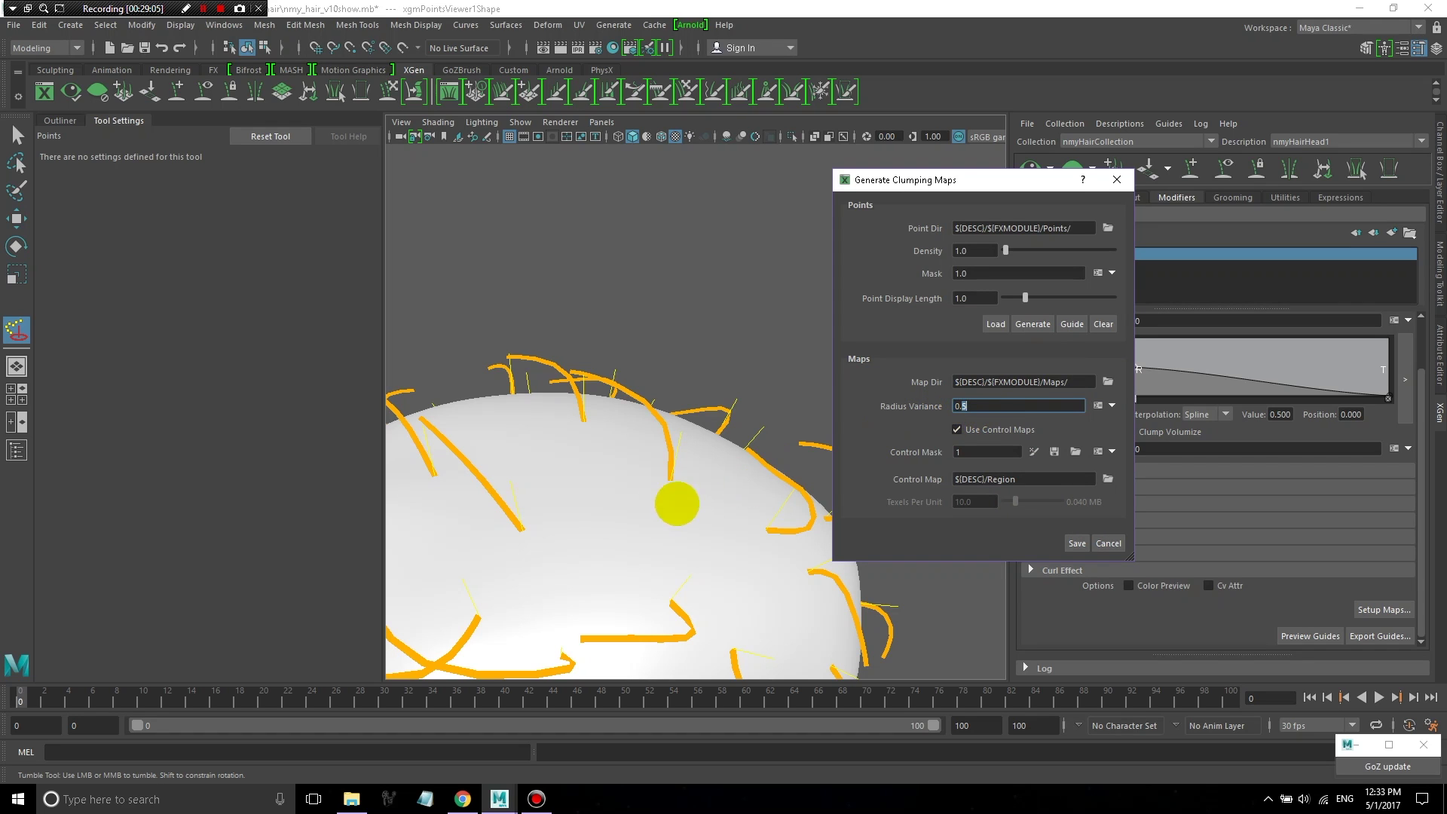
alt+drag(614, 527, 827, 461)
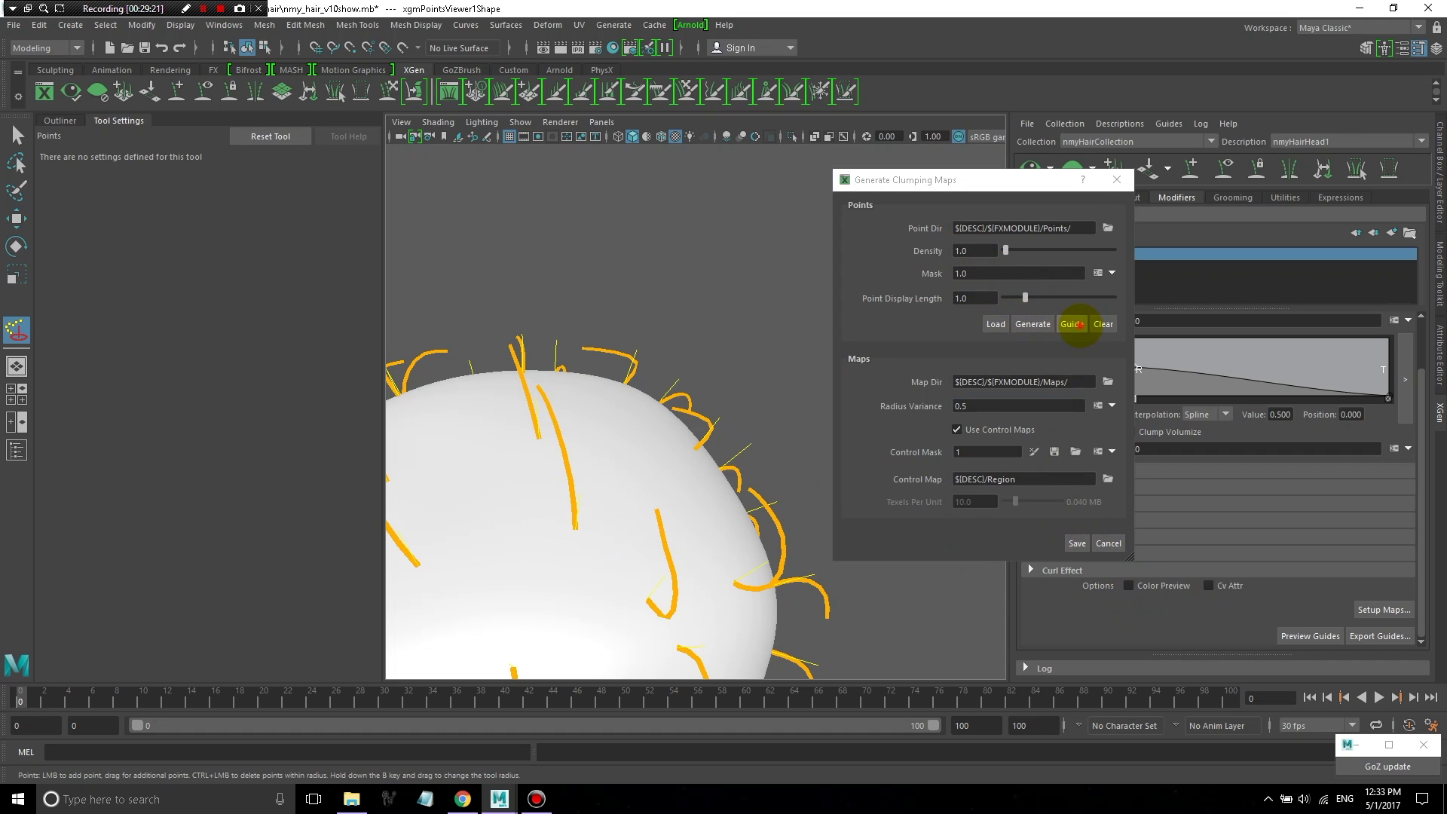
click(1063, 406)
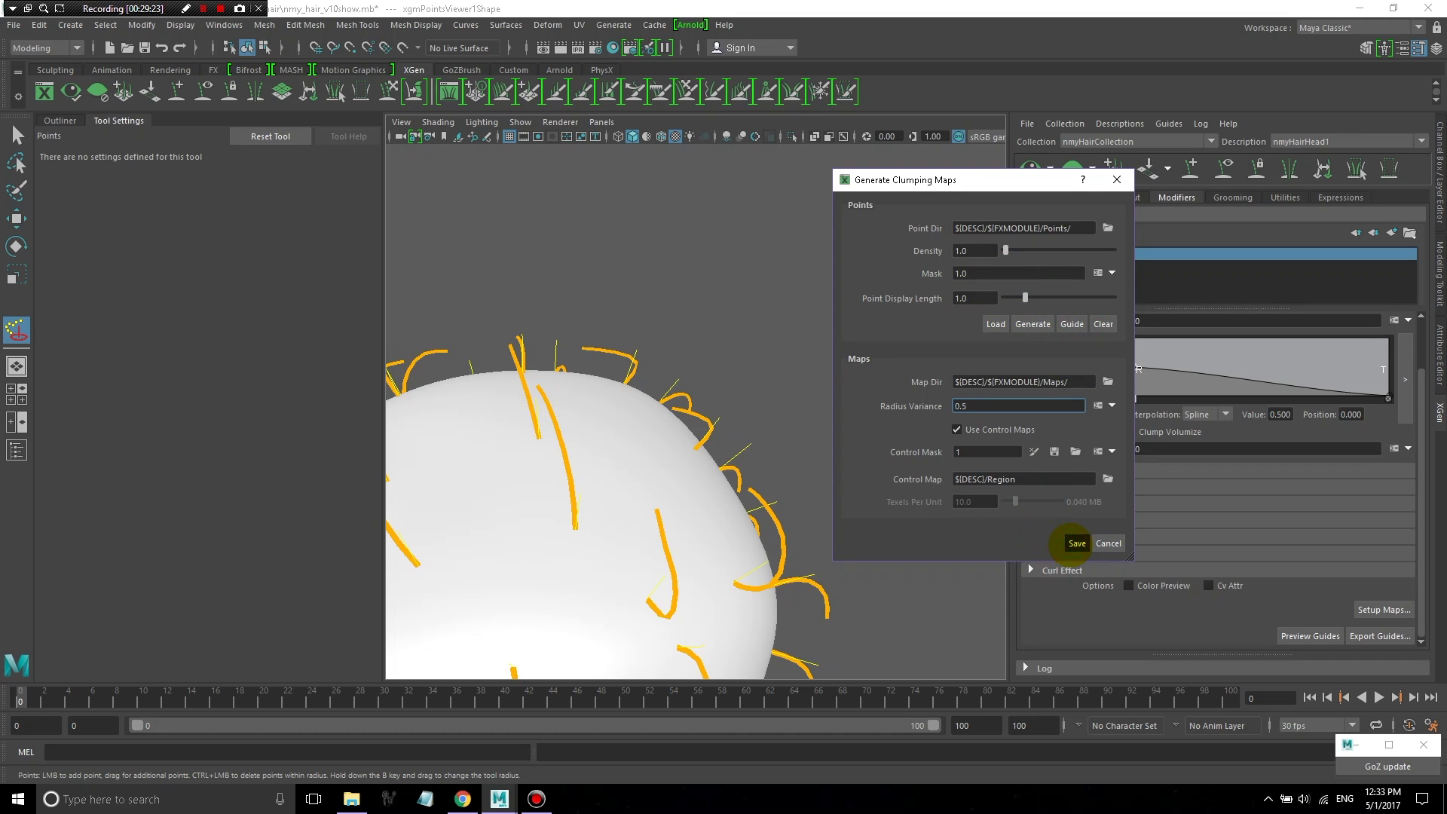
click(1077, 542)
alt+drag(704, 387, 705, 422)
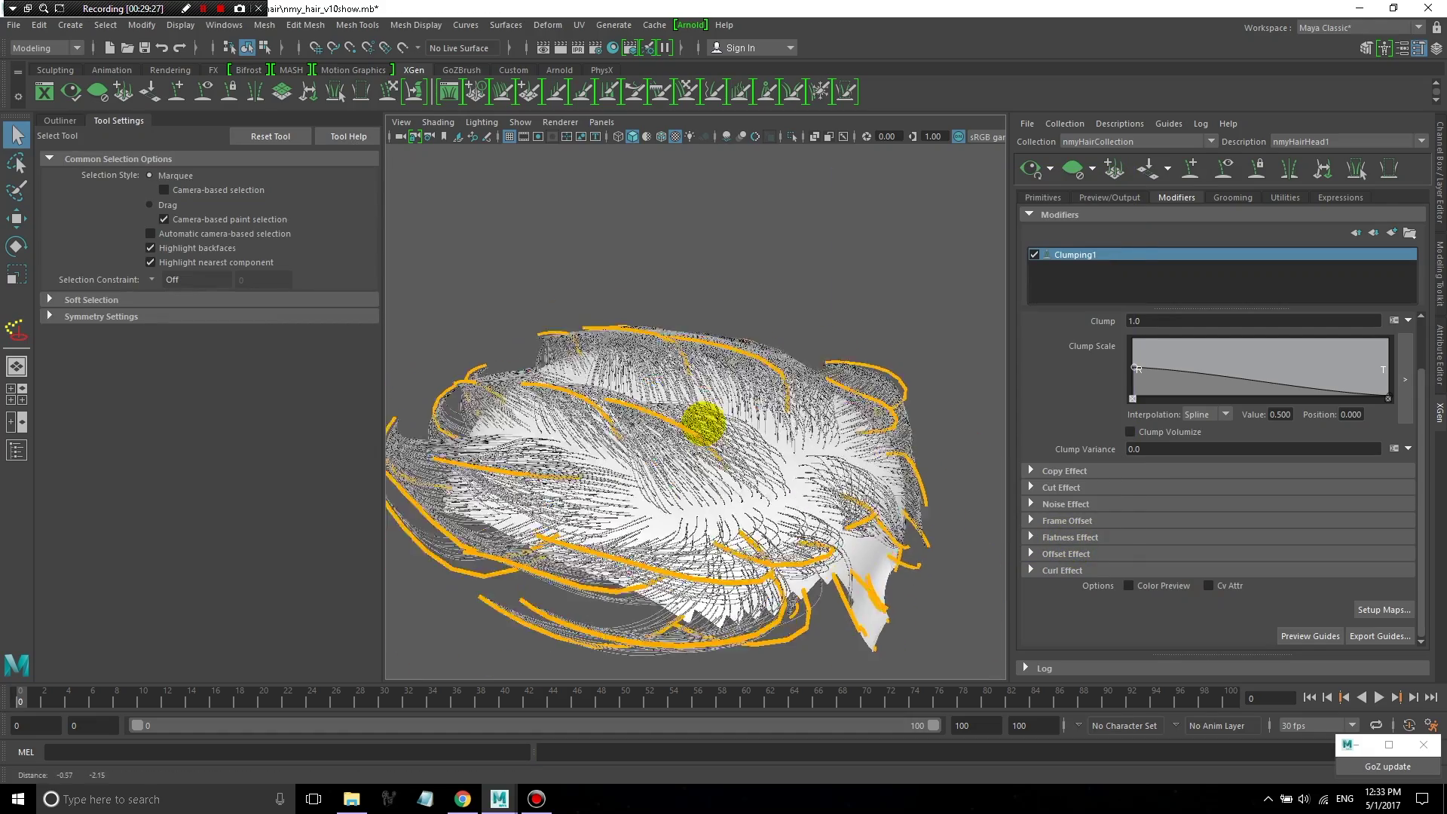
scroll(705, 422, up, 5)
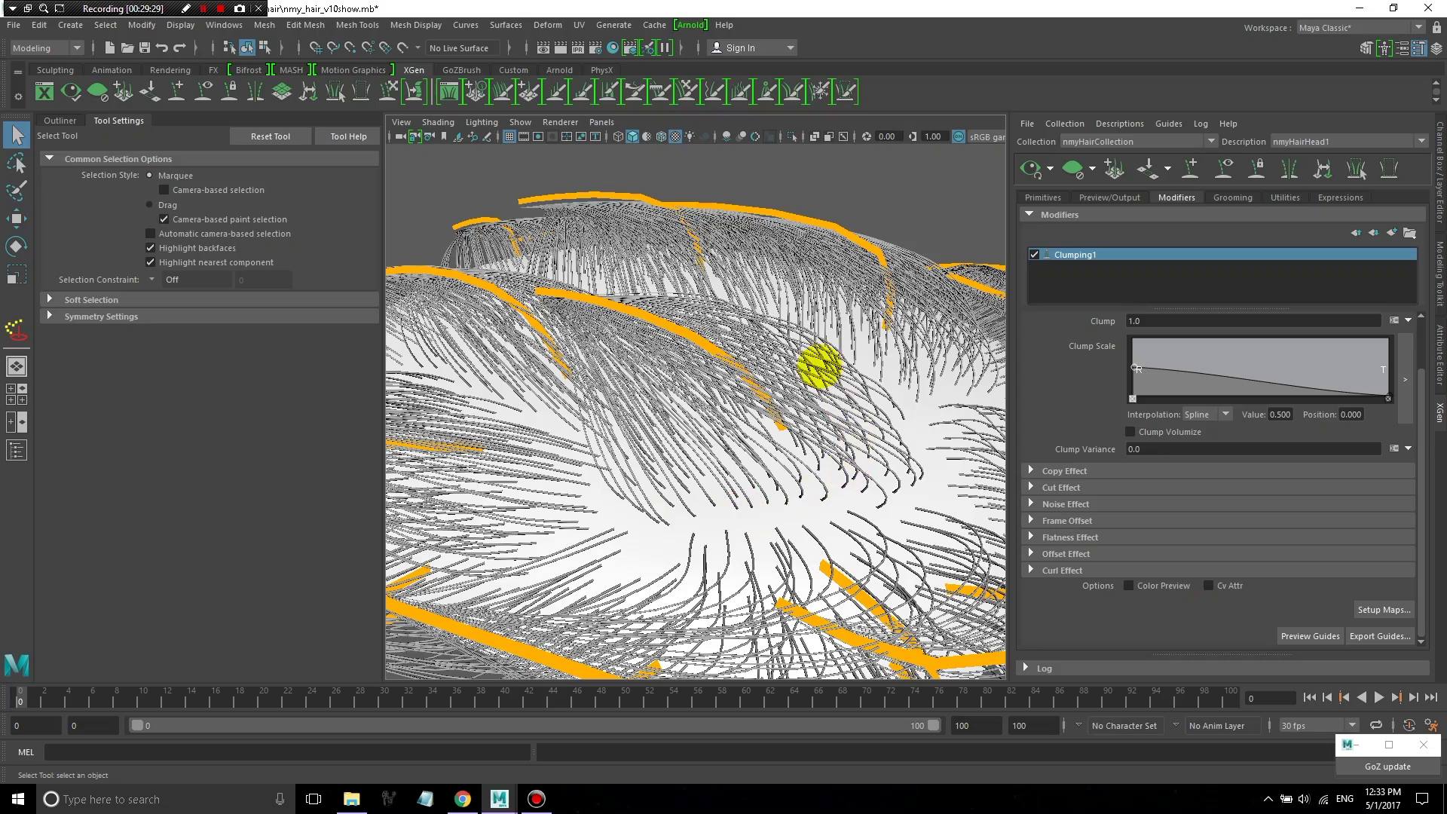
mouse_move(685, 429)
alt+mouse_down()
mouse_move(747, 437)
mouse_move(711, 440)
alt+mouse_up()
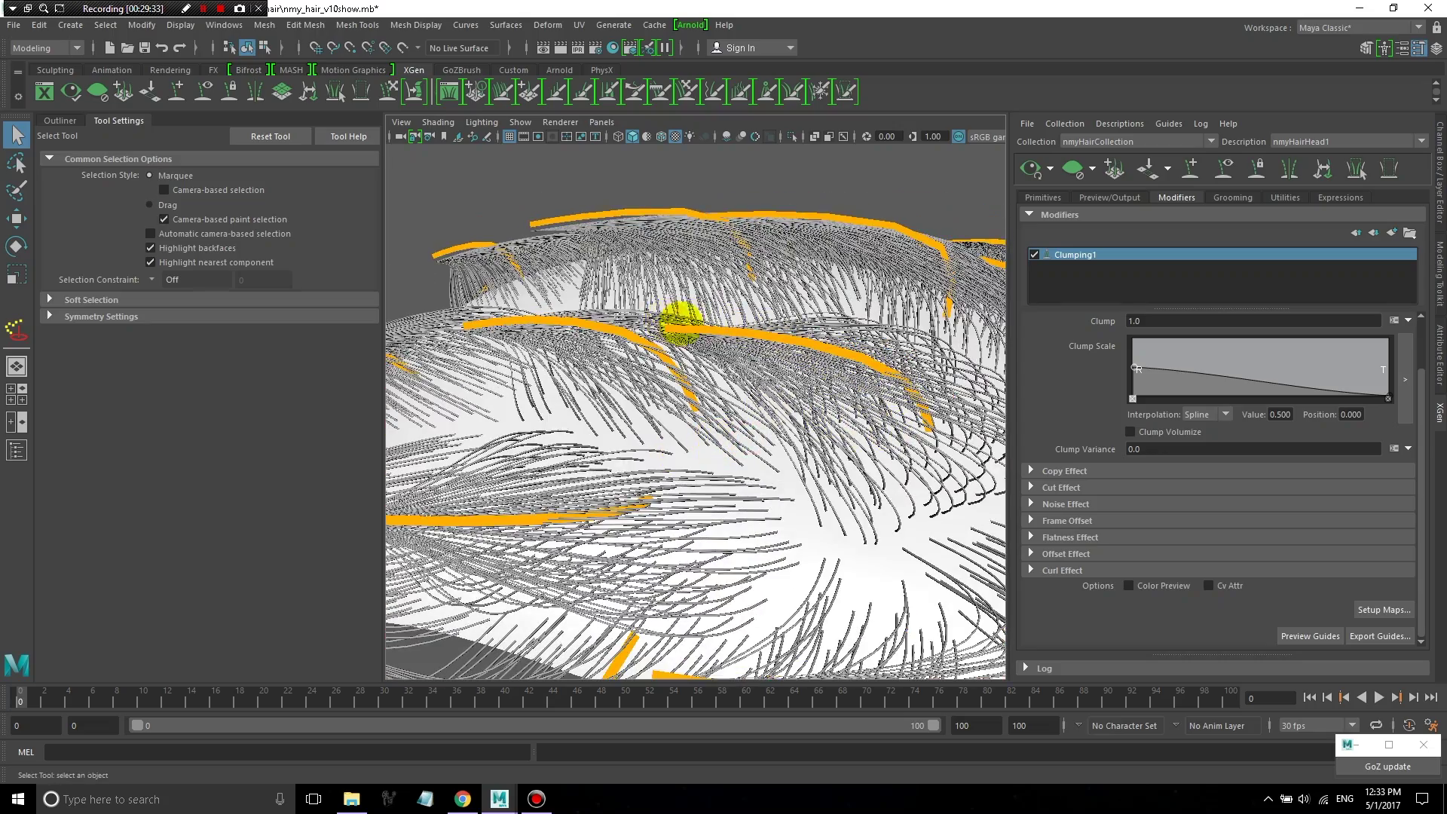
alt+drag(682, 323, 675, 407)
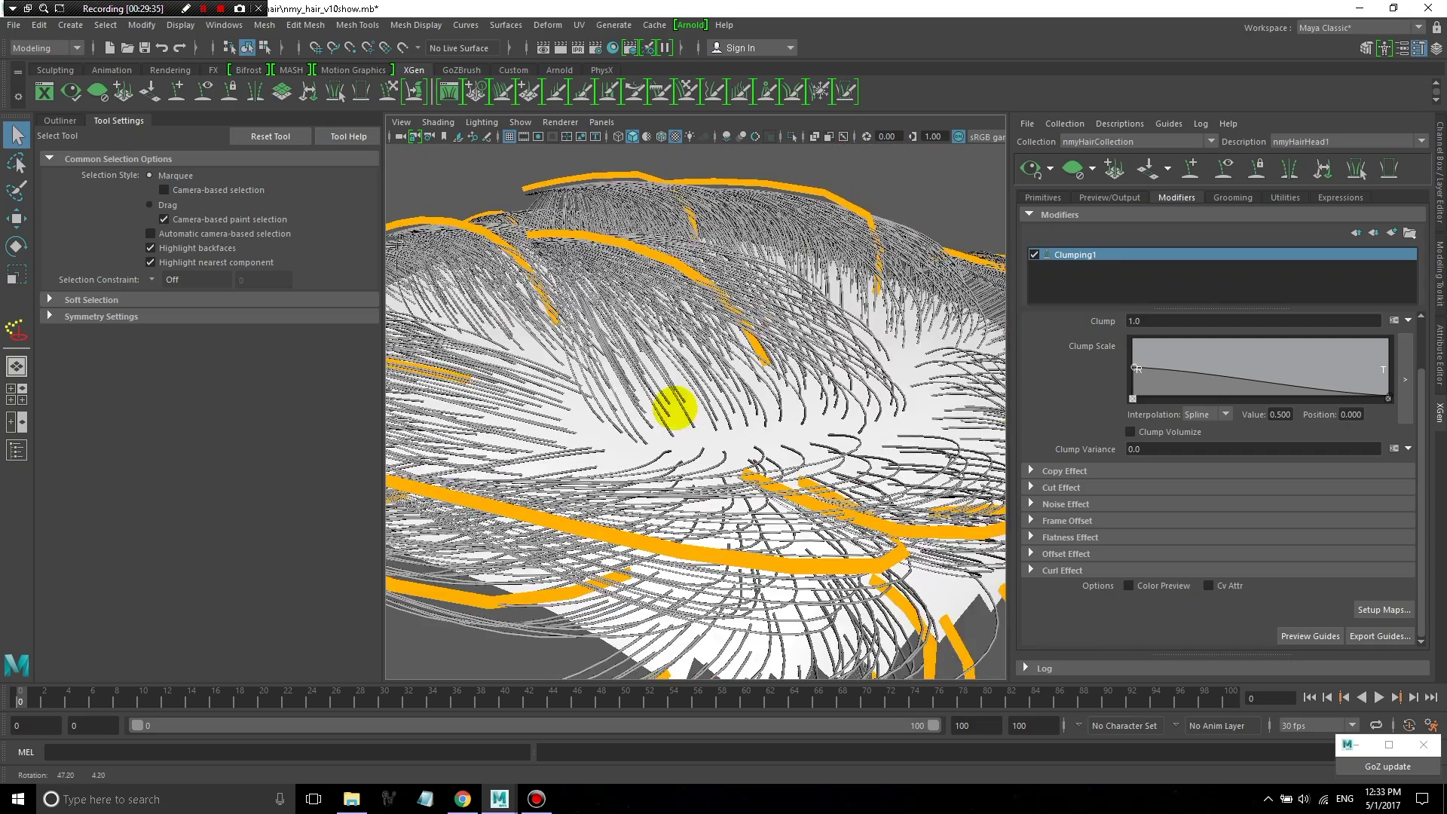
- Set the tip end of the Clump Scale curve to about 0.197 and the Clump Variance to 0.4
scroll(675, 408, down, 10)
alt+drag(711, 491, 641, 472)
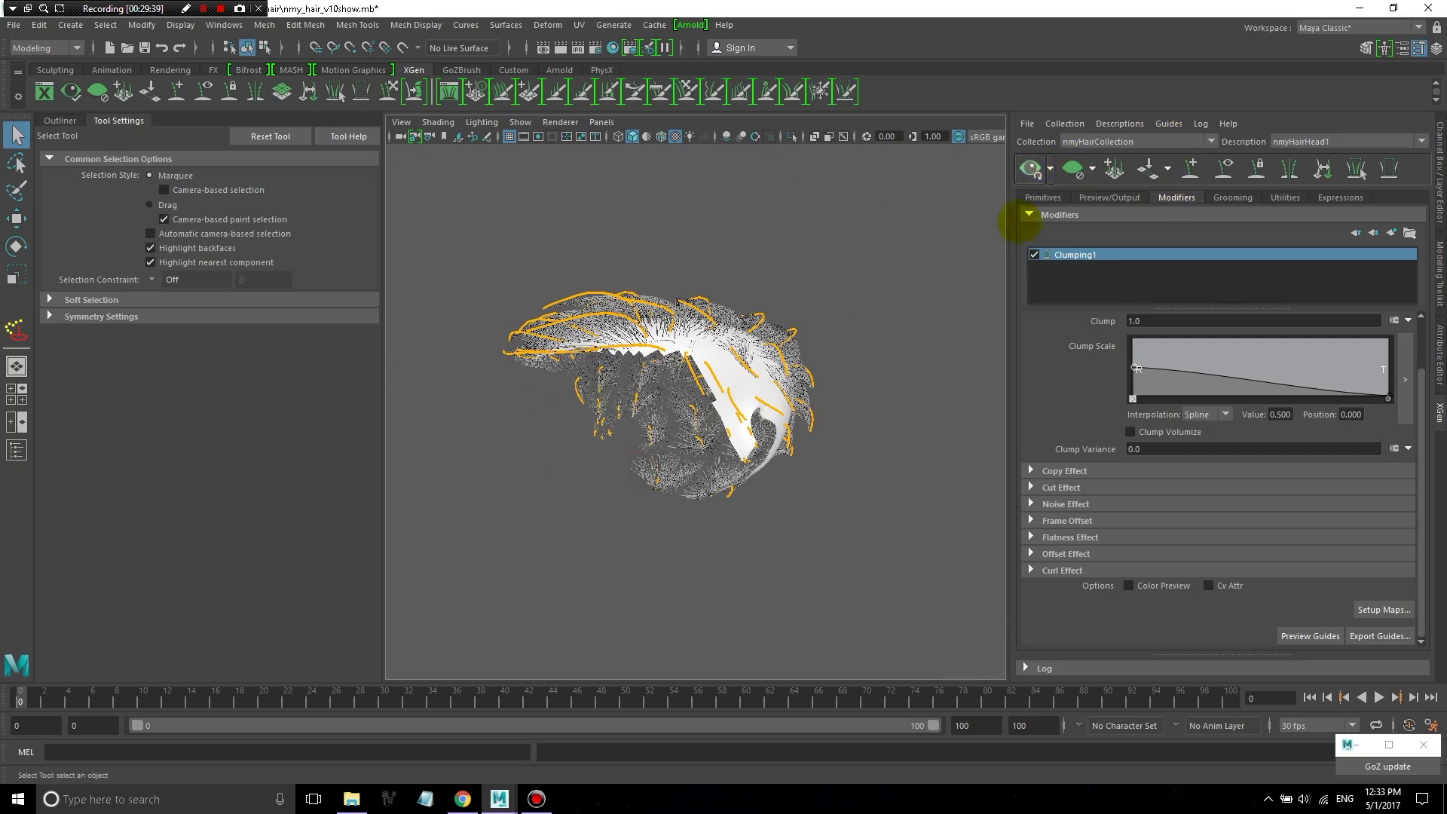
alt+drag(701, 362, 815, 456)
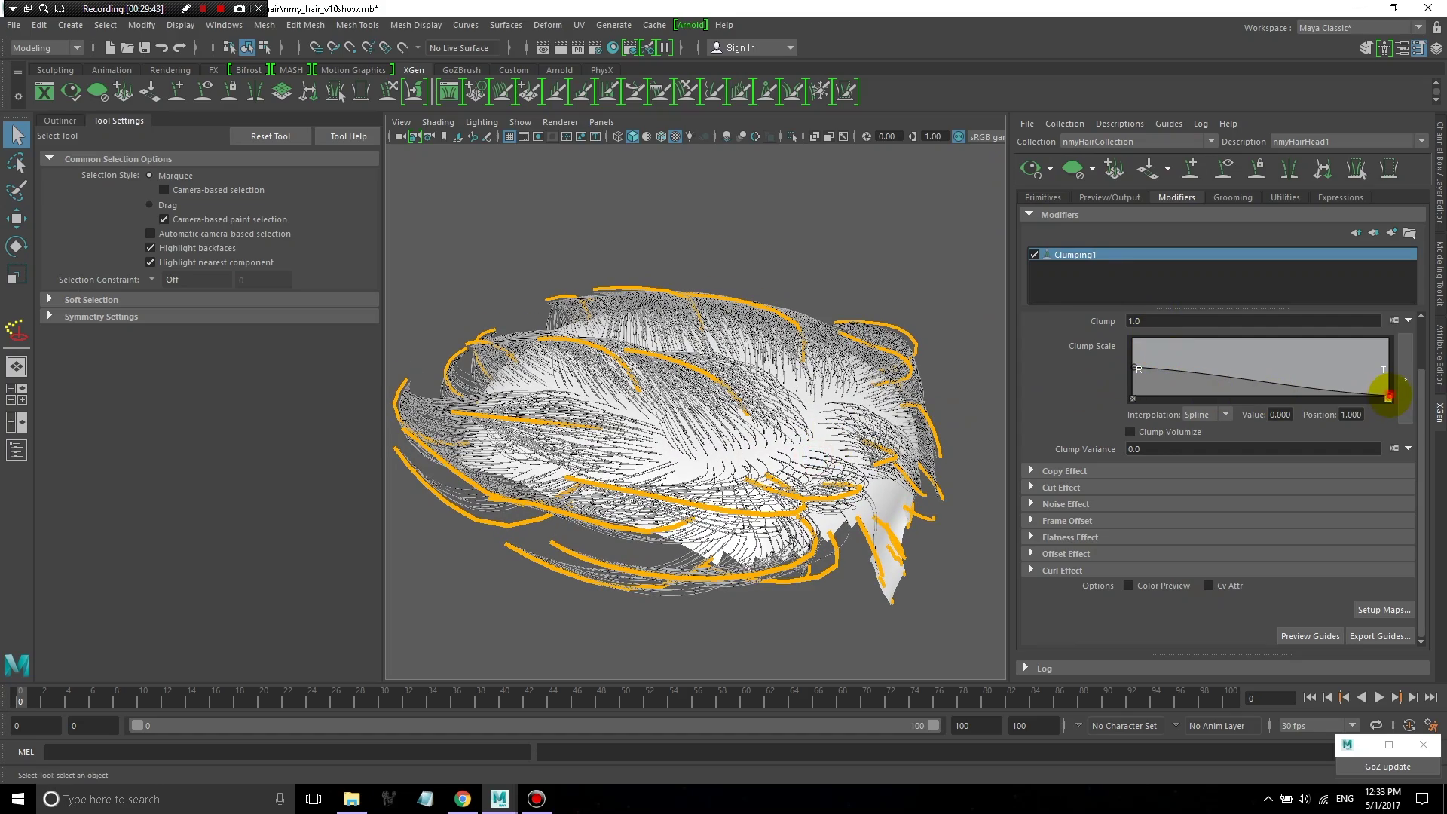
drag(1390, 395, 1279, 368)
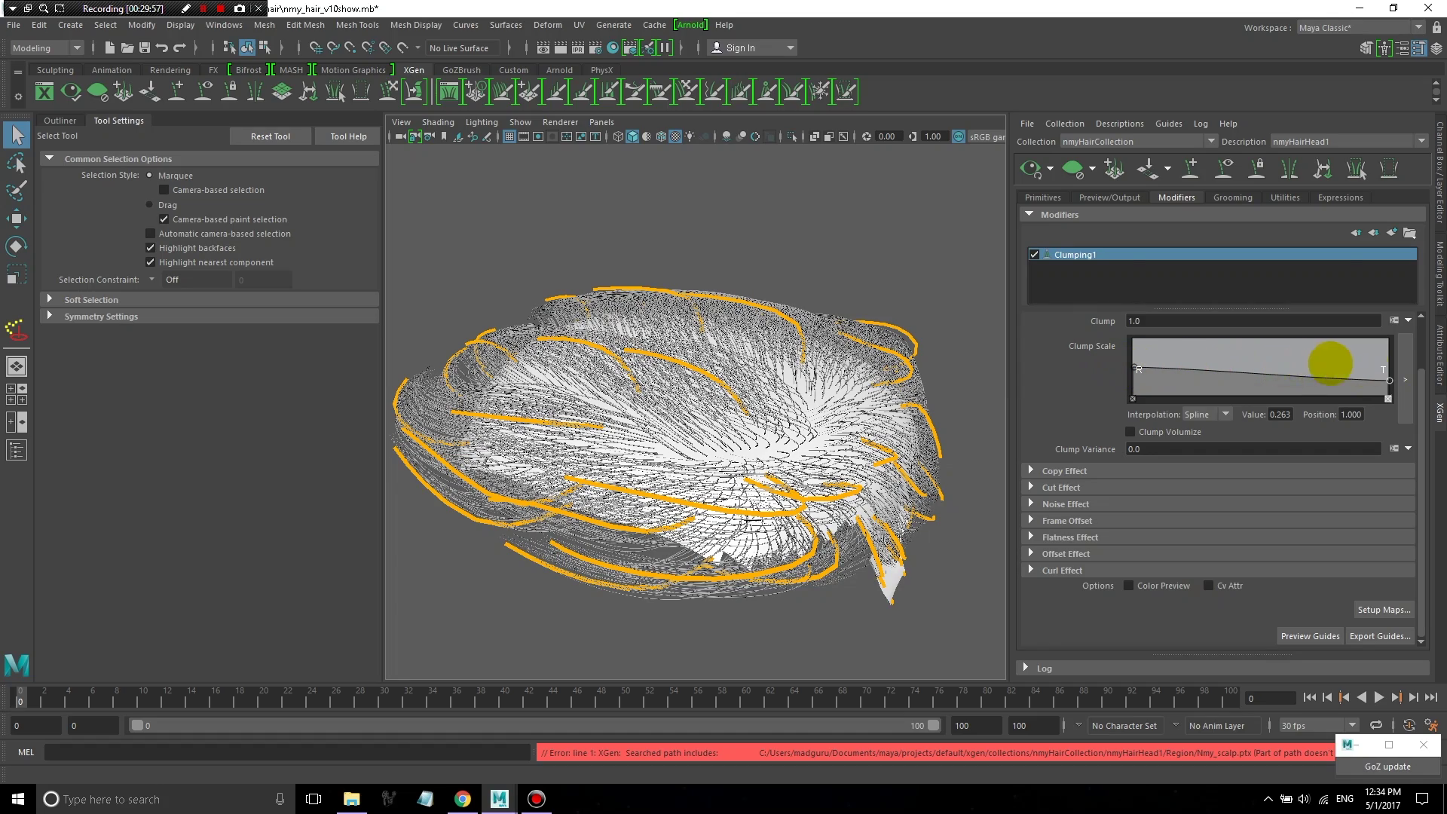
drag(1387, 377, 1417, 386)
click(1148, 449)
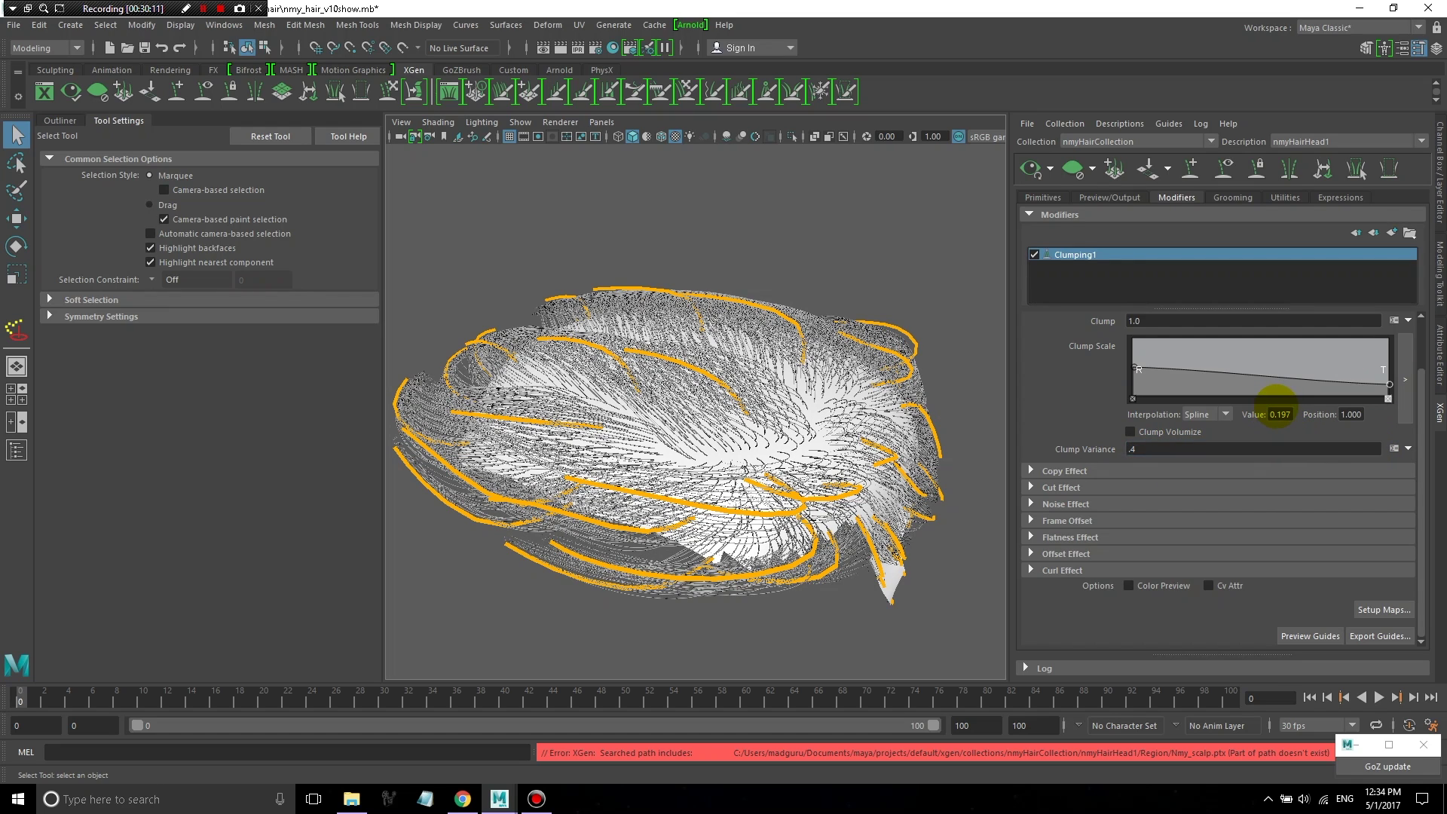
mouse_move(671, 421)
alt+mouse_down()
mouse_move(743, 420)
mouse_move(688, 428)
alt+mouse_up()
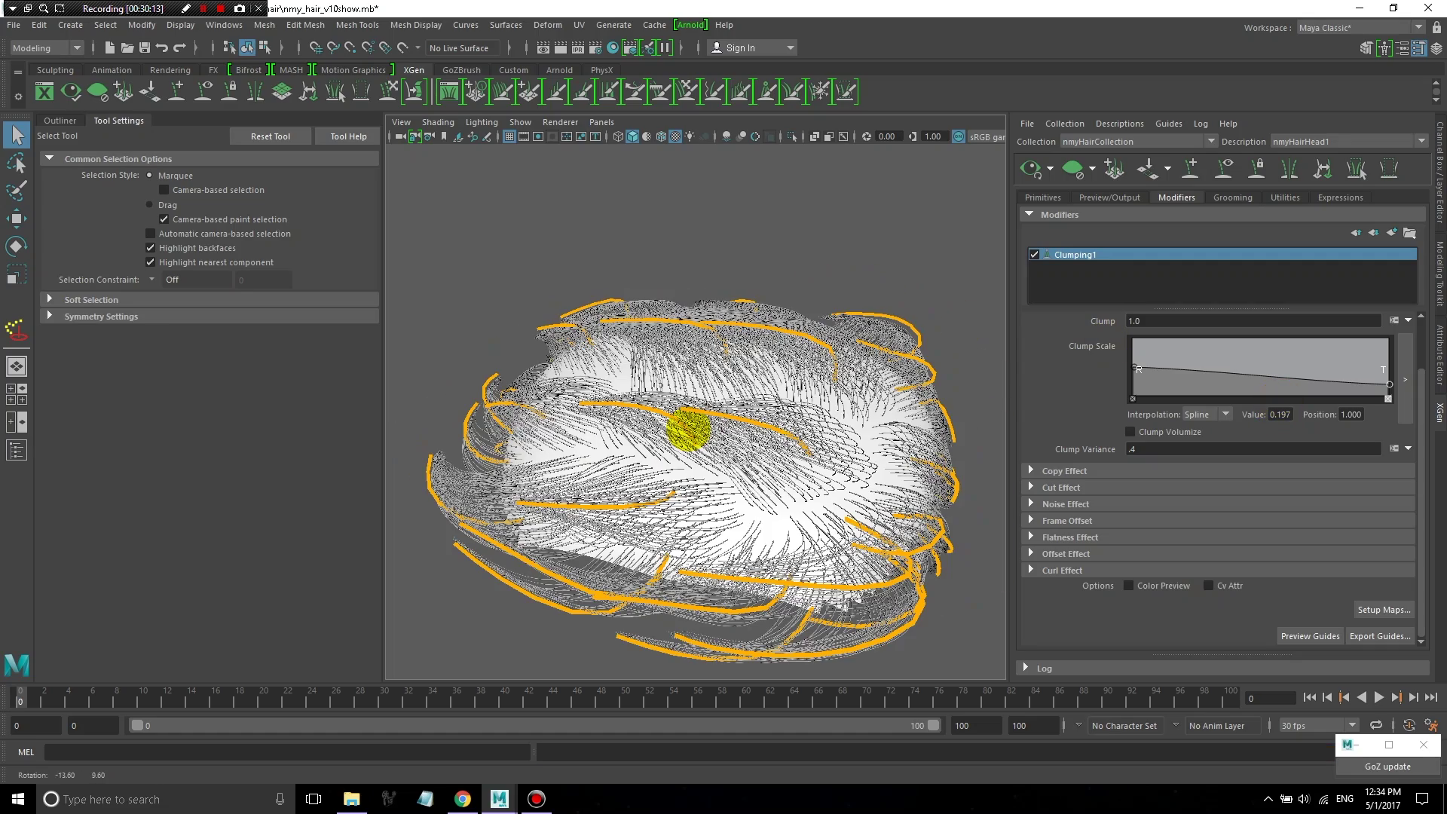
- Try a Clump value of 0.5, inspect the hair, and restore the Clump value to 1
click(1159, 322)
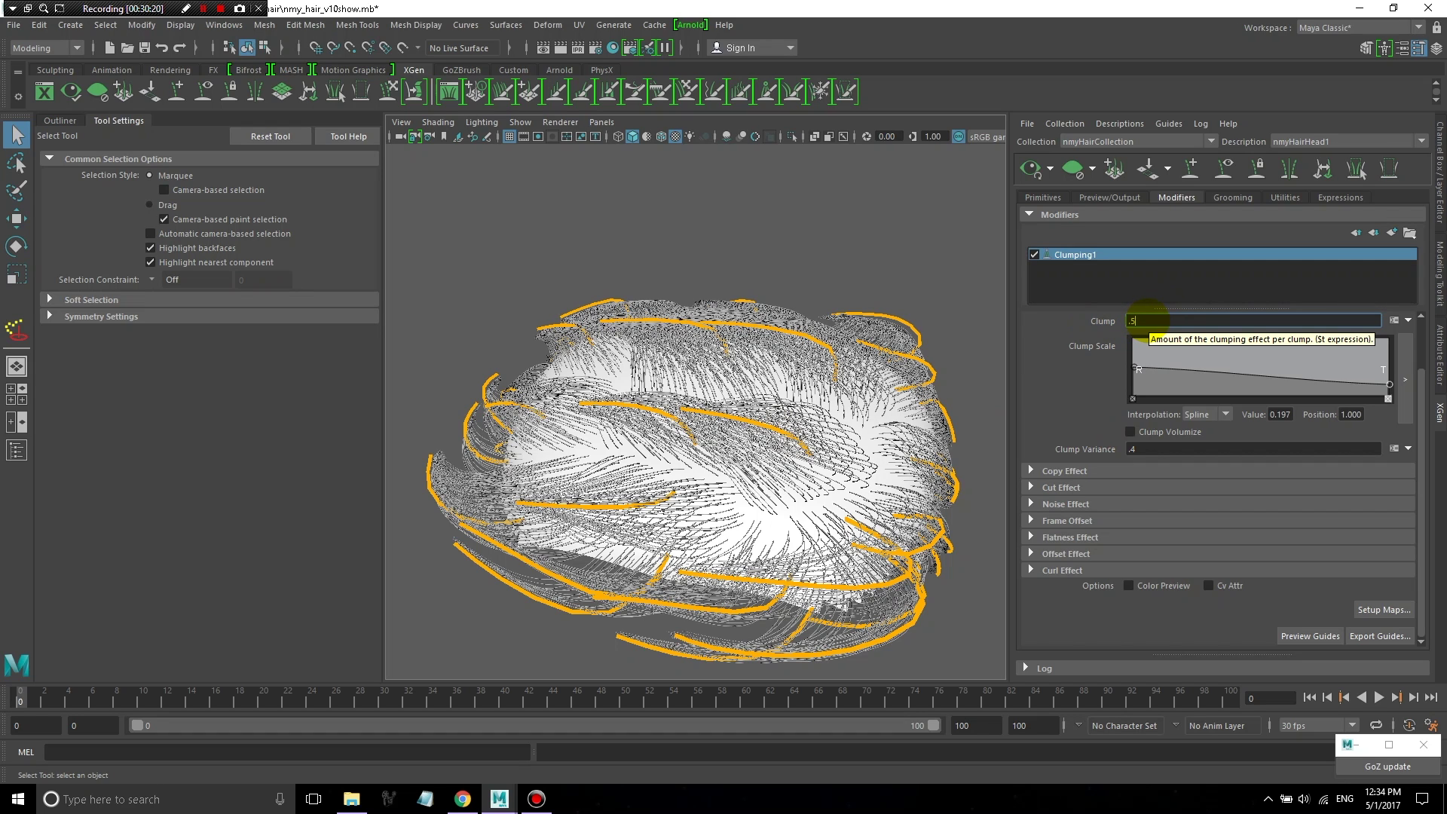
key(Return)
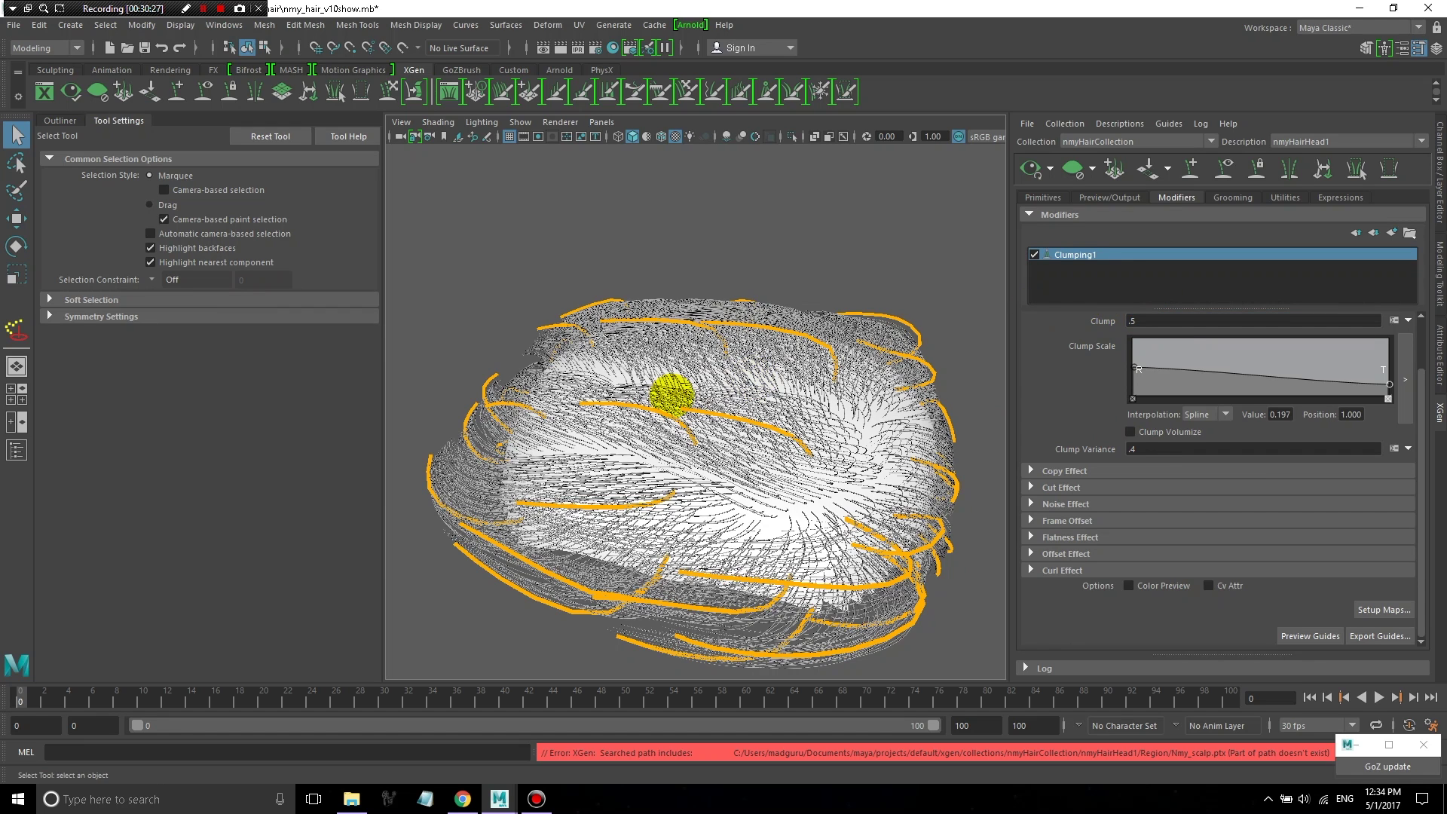
alt+drag(668, 392, 742, 381)
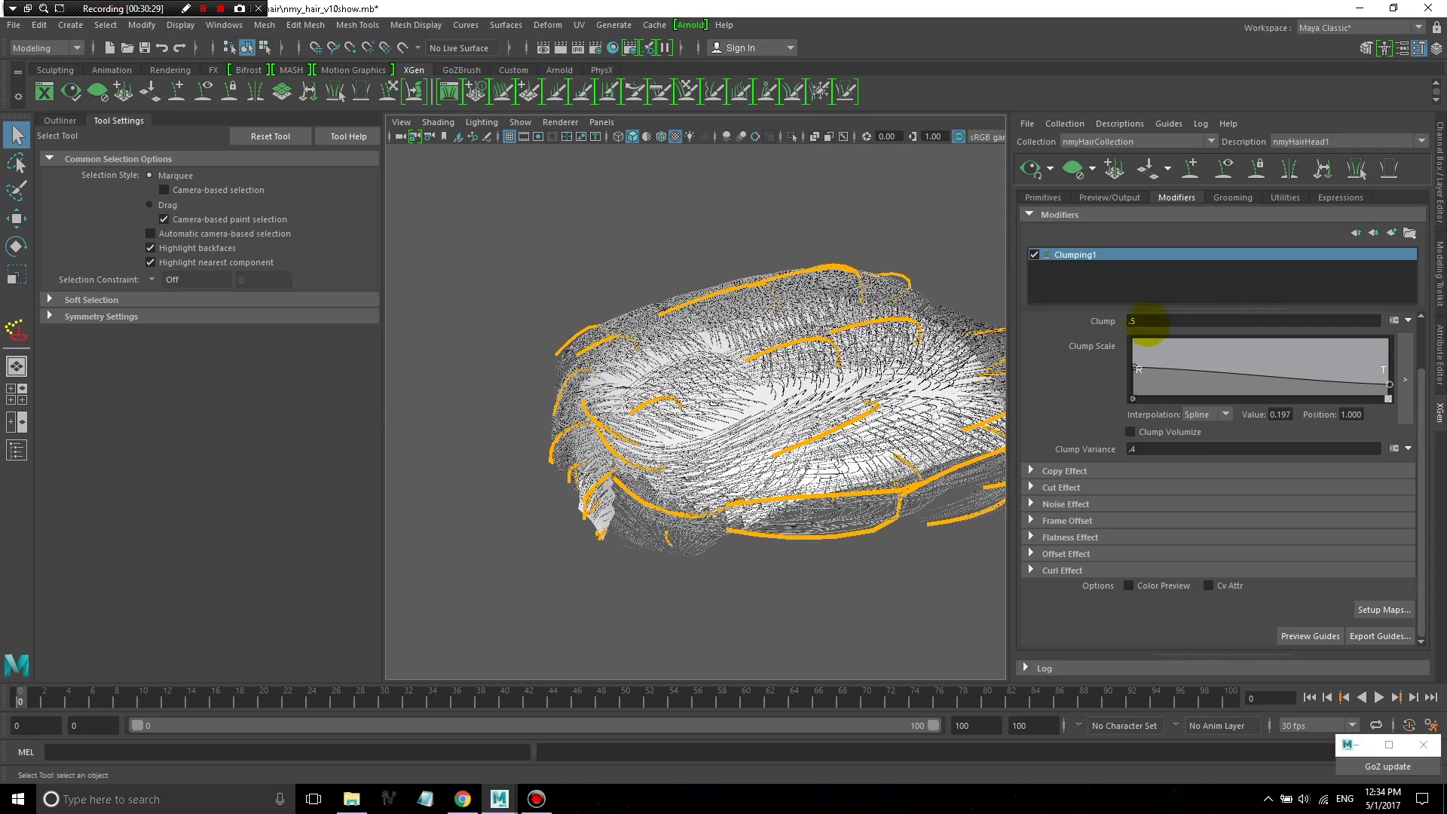
click(1409, 319)
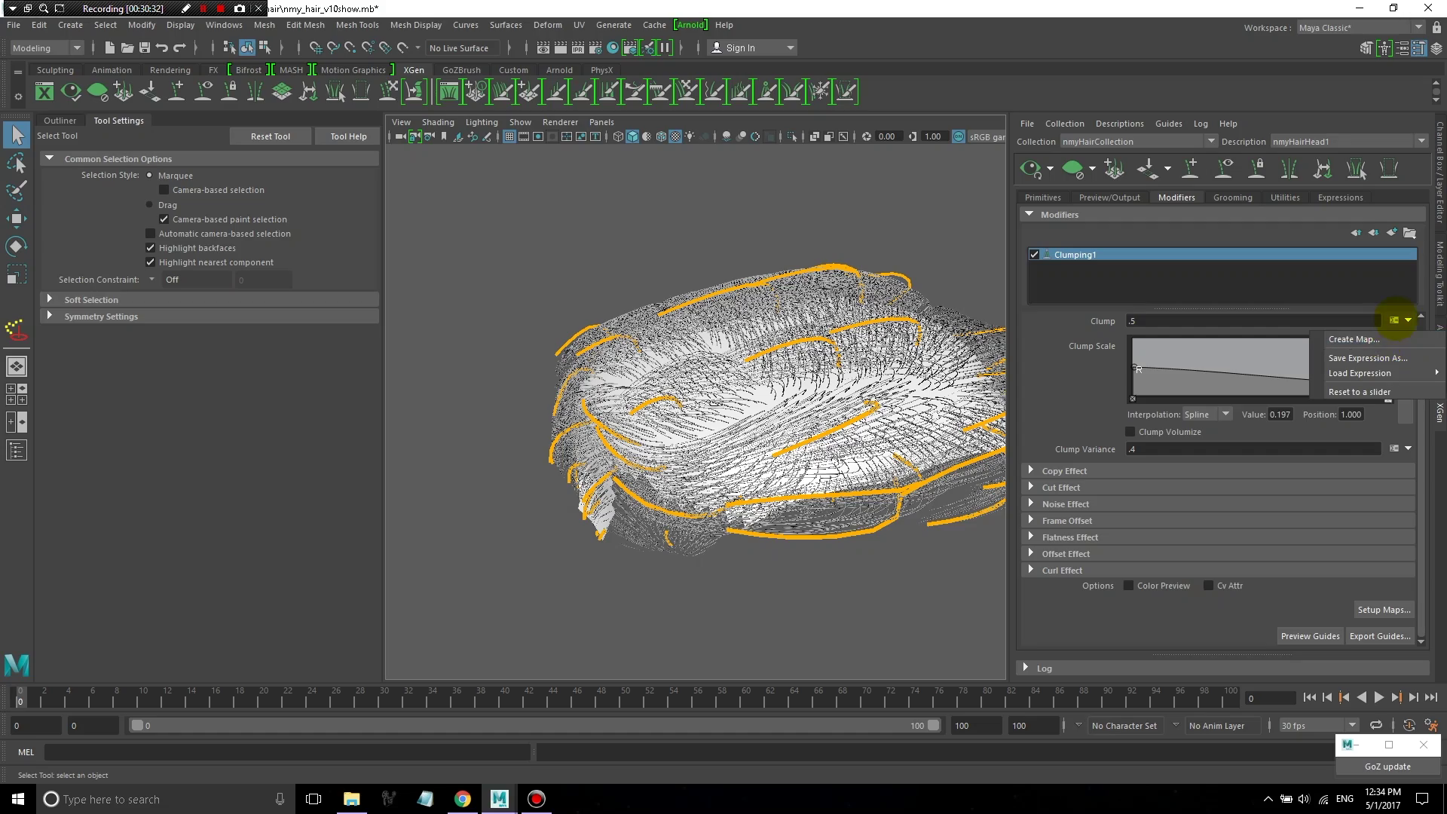
click(1254, 320)
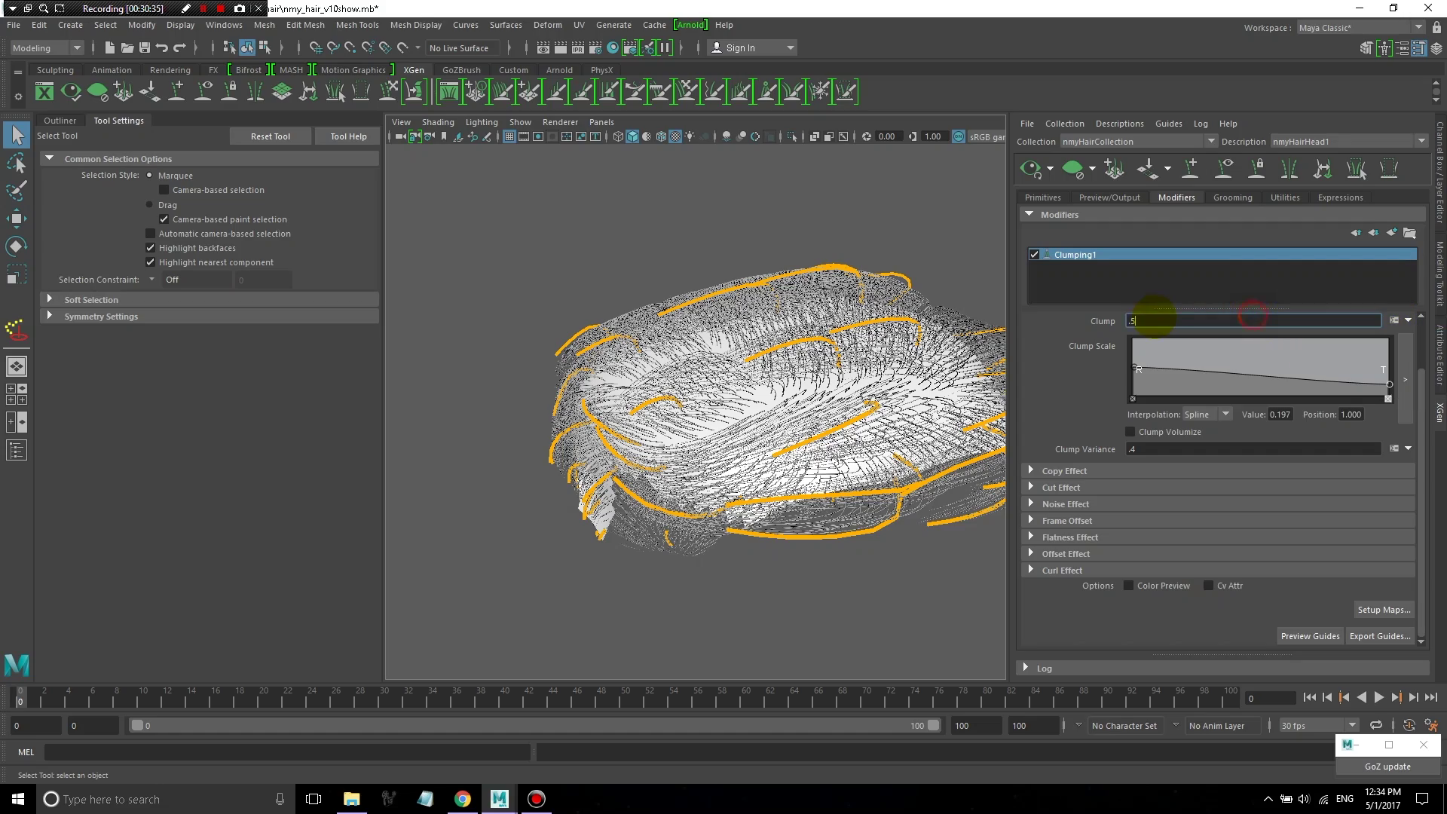
text(1)
key(Return)
alt+drag(889, 475, 1010, 533)
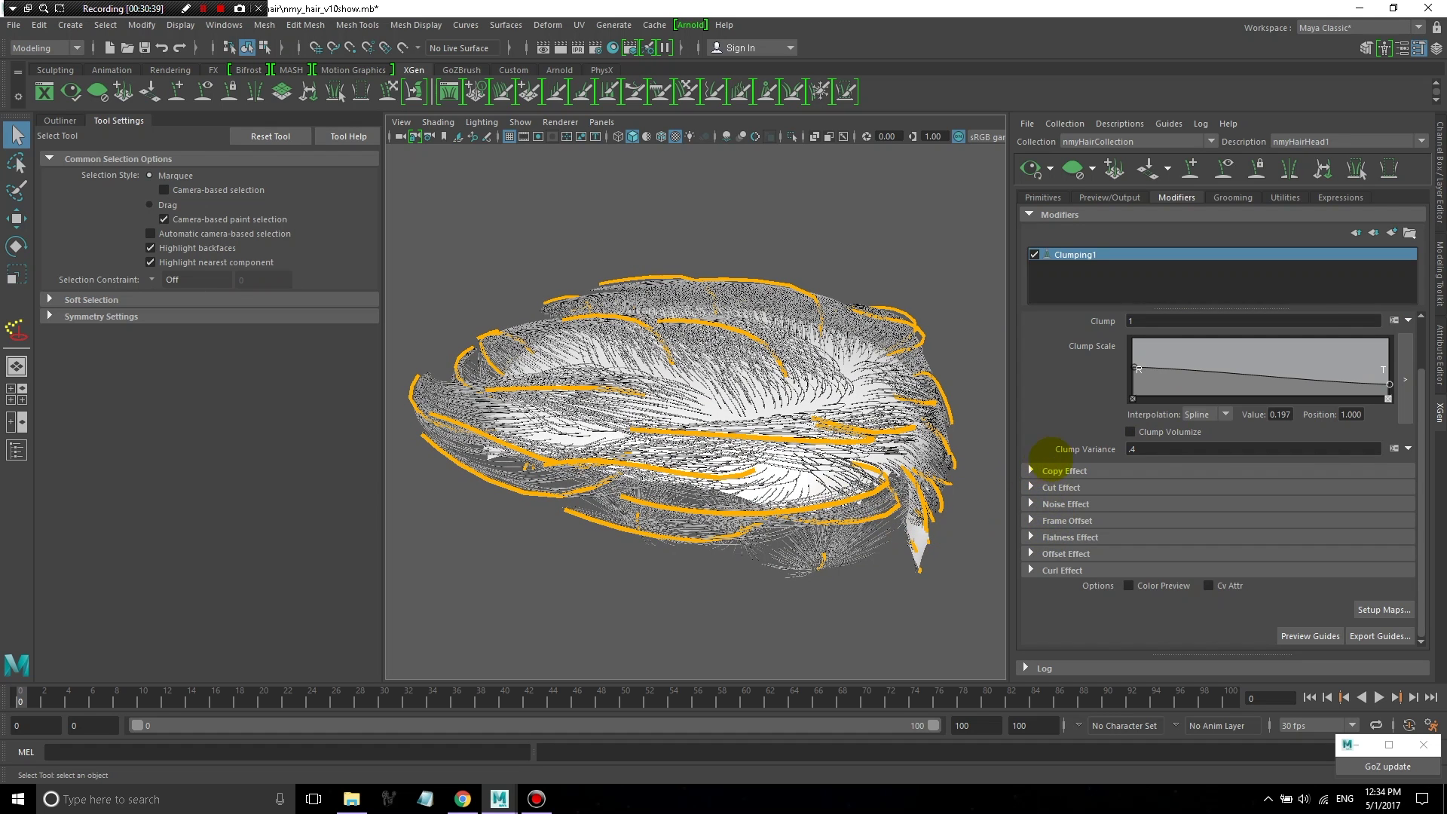
- Try the Clump Volumize option on the clumped hair and turn it off again
scroll(1054, 445, up, 2)
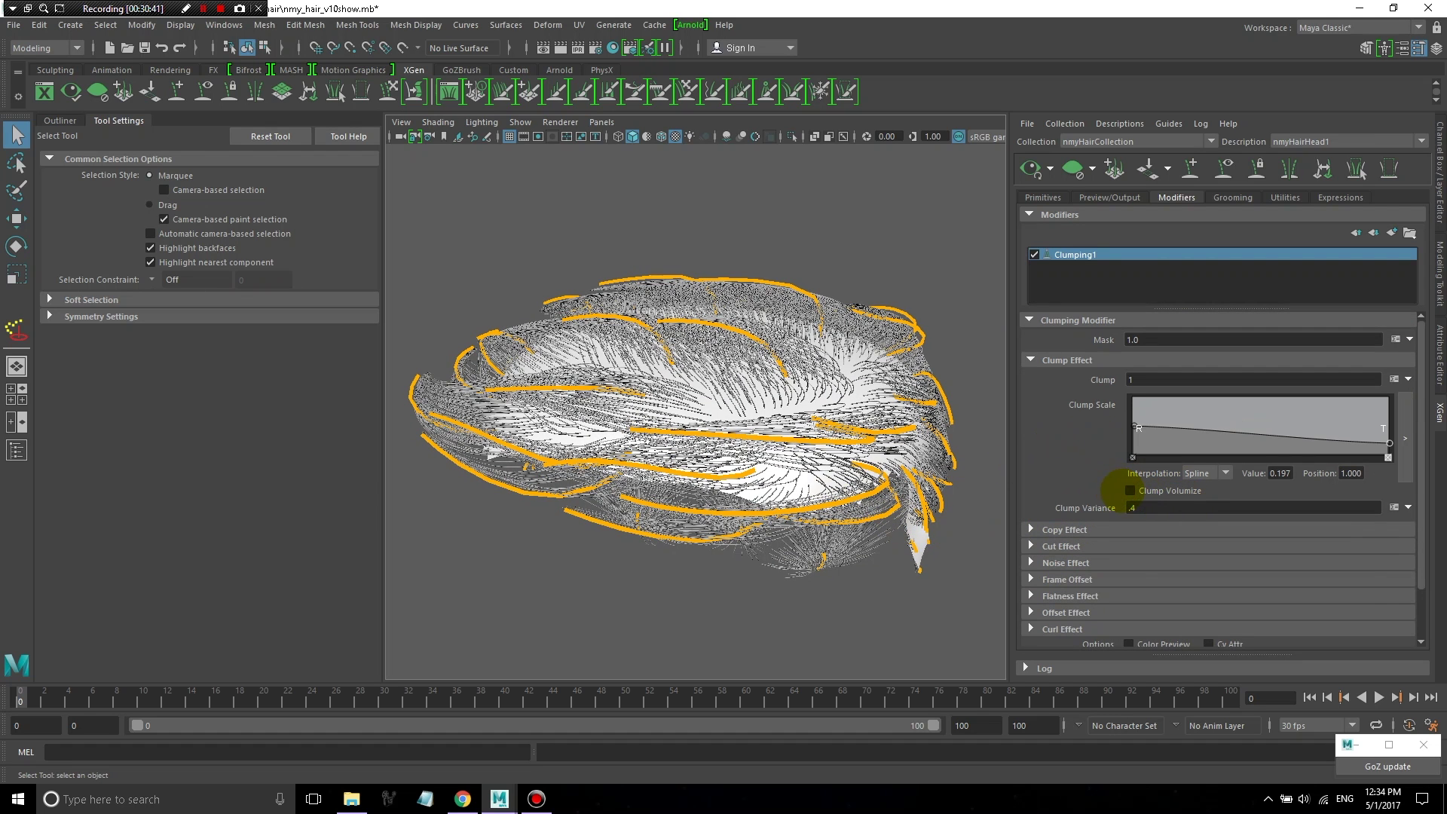
click(1130, 491)
click(1130, 491)
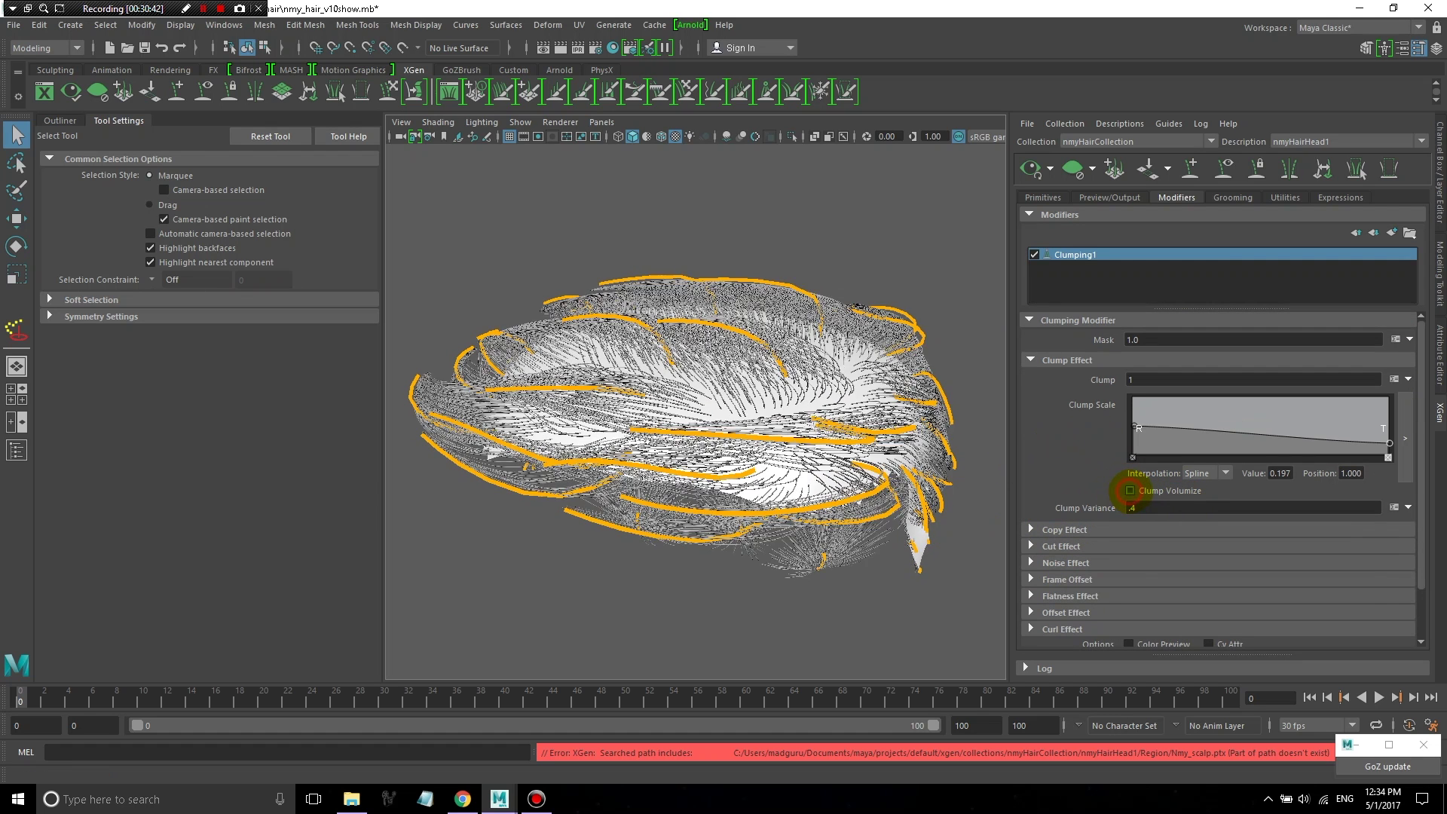
click(1130, 490)
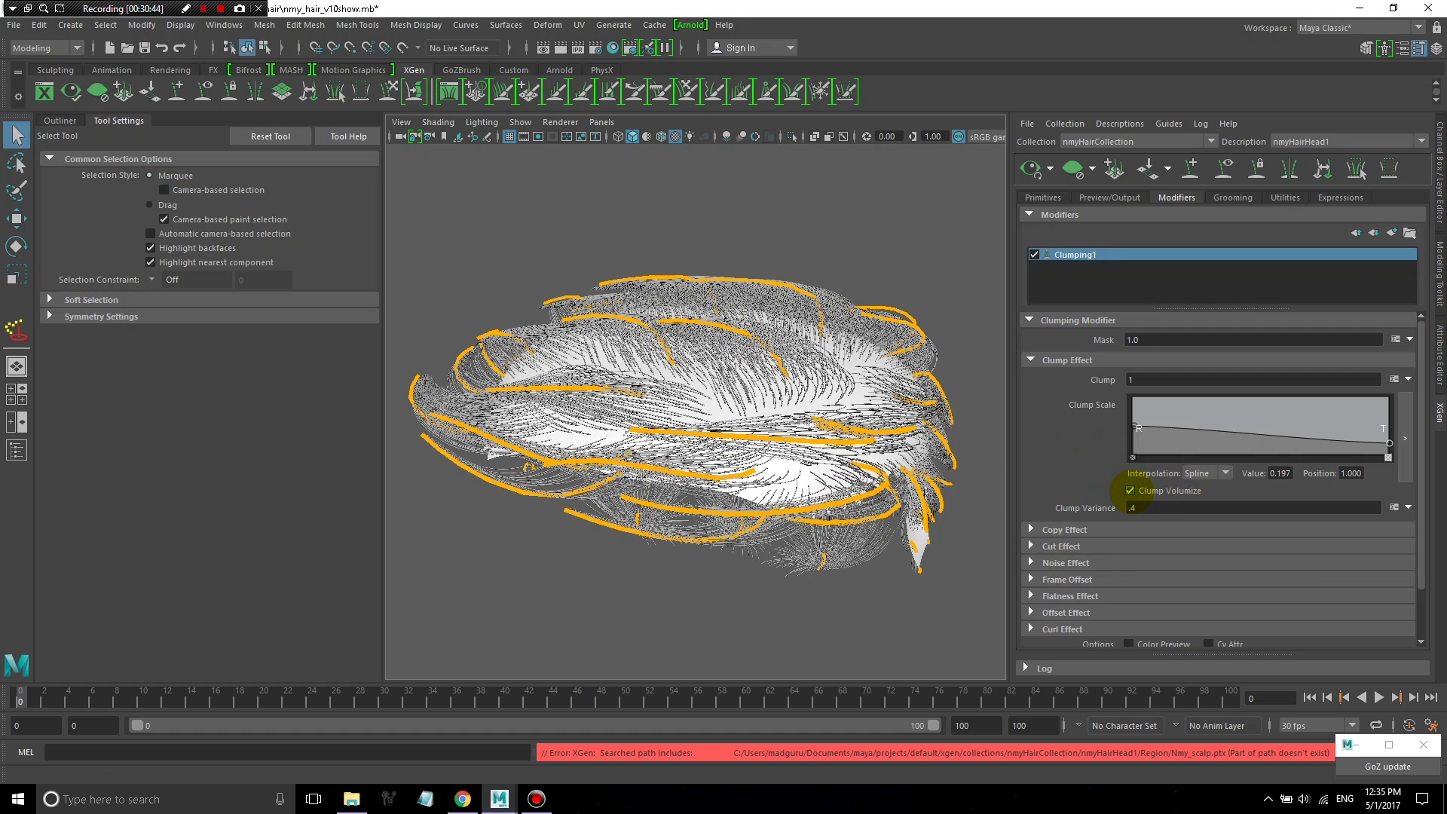
click(1130, 491)
- Look through the Clumping modifier's Copy, Noise, Cut and Flatness Effect settings
scroll(1082, 460, down, 2)
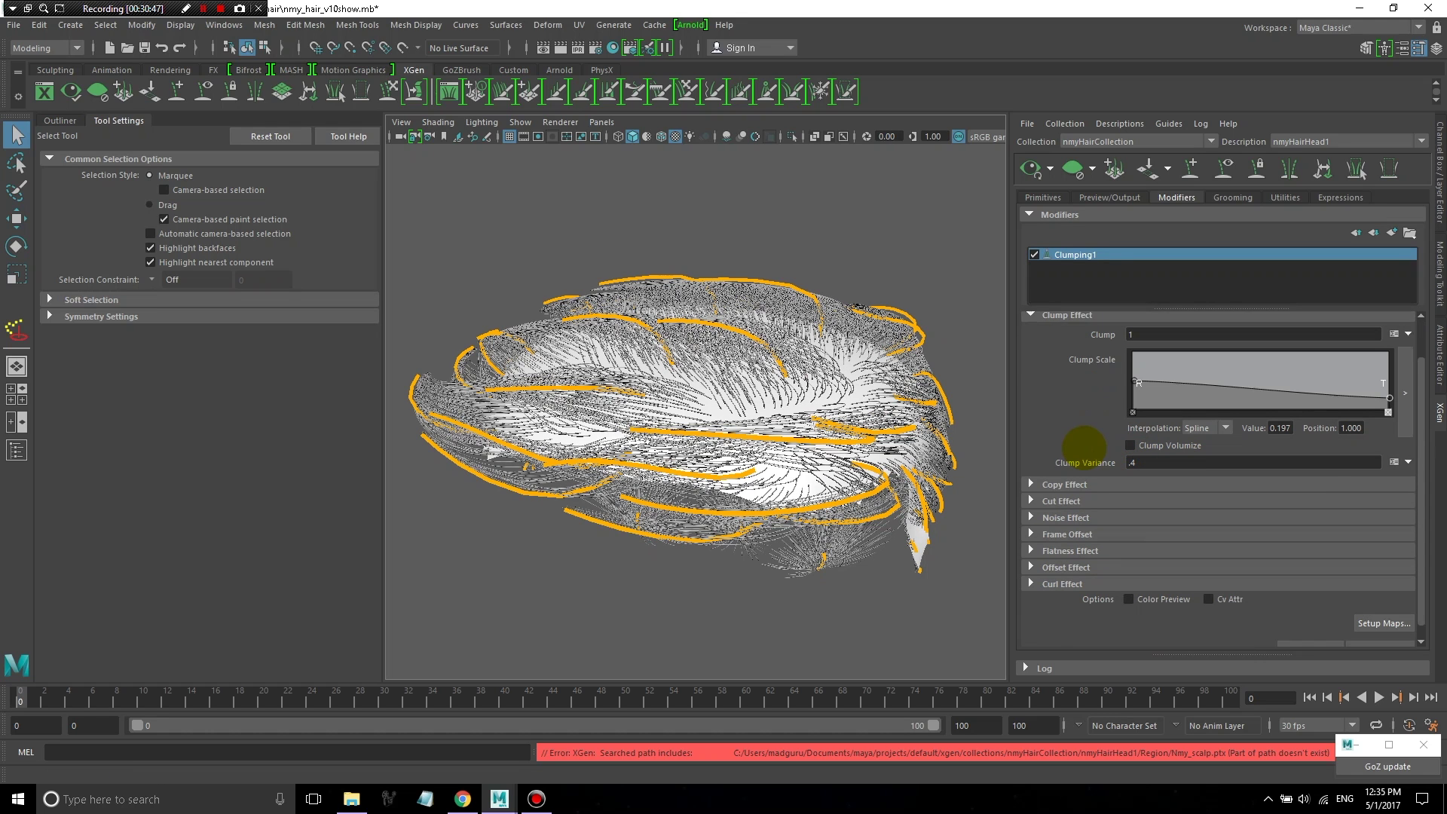
click(1030, 469)
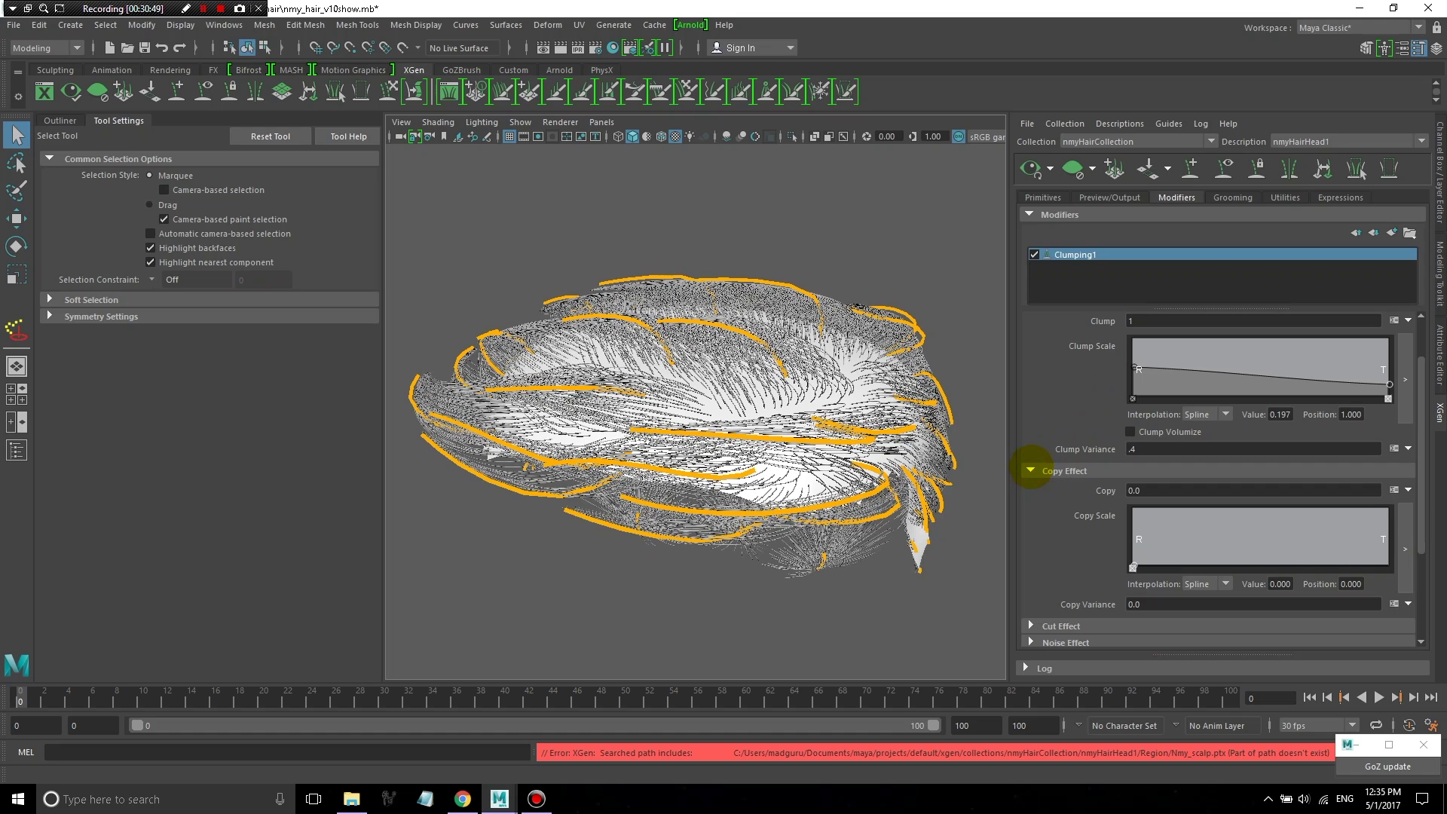
click(1030, 470)
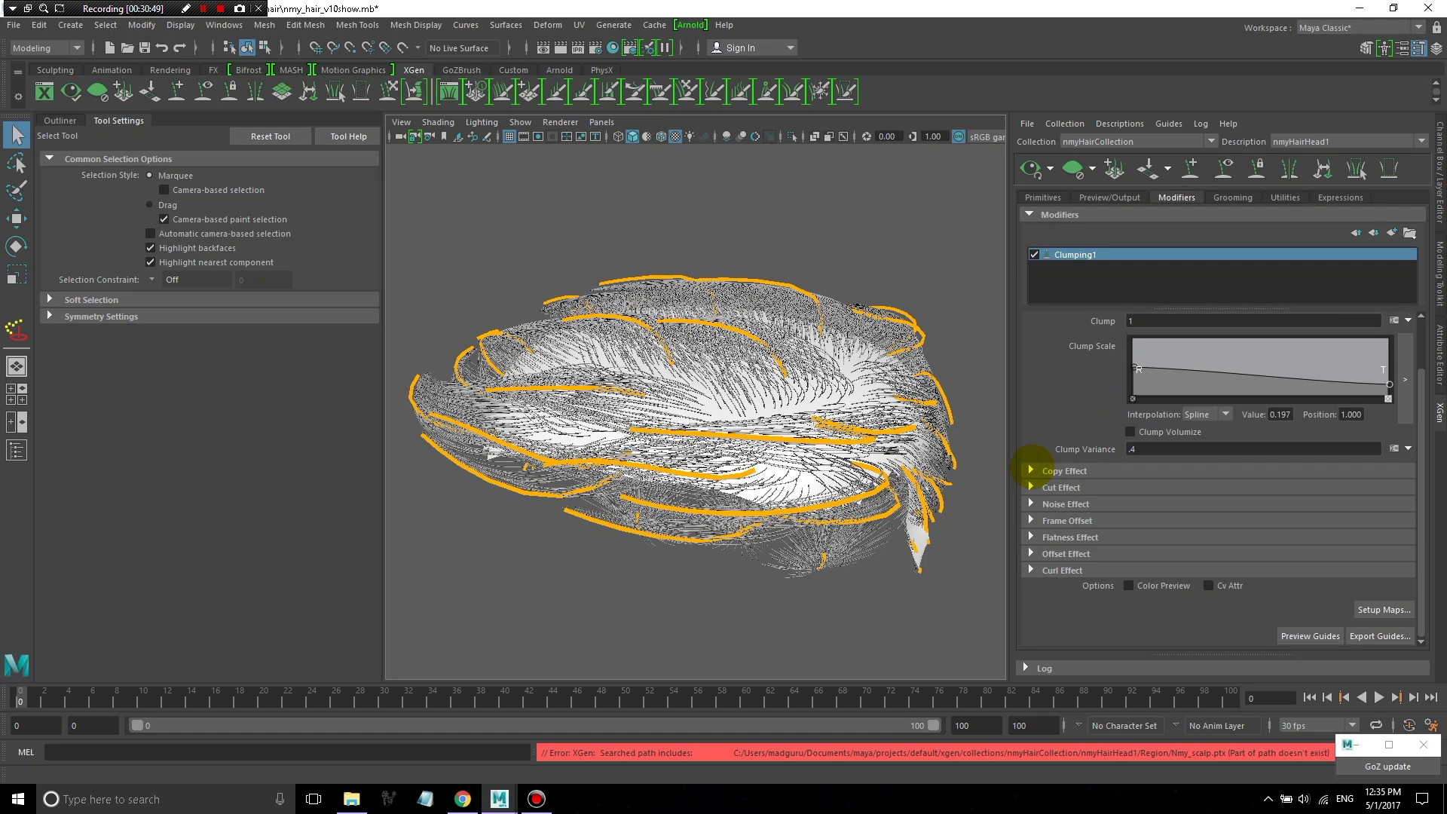
click(1032, 504)
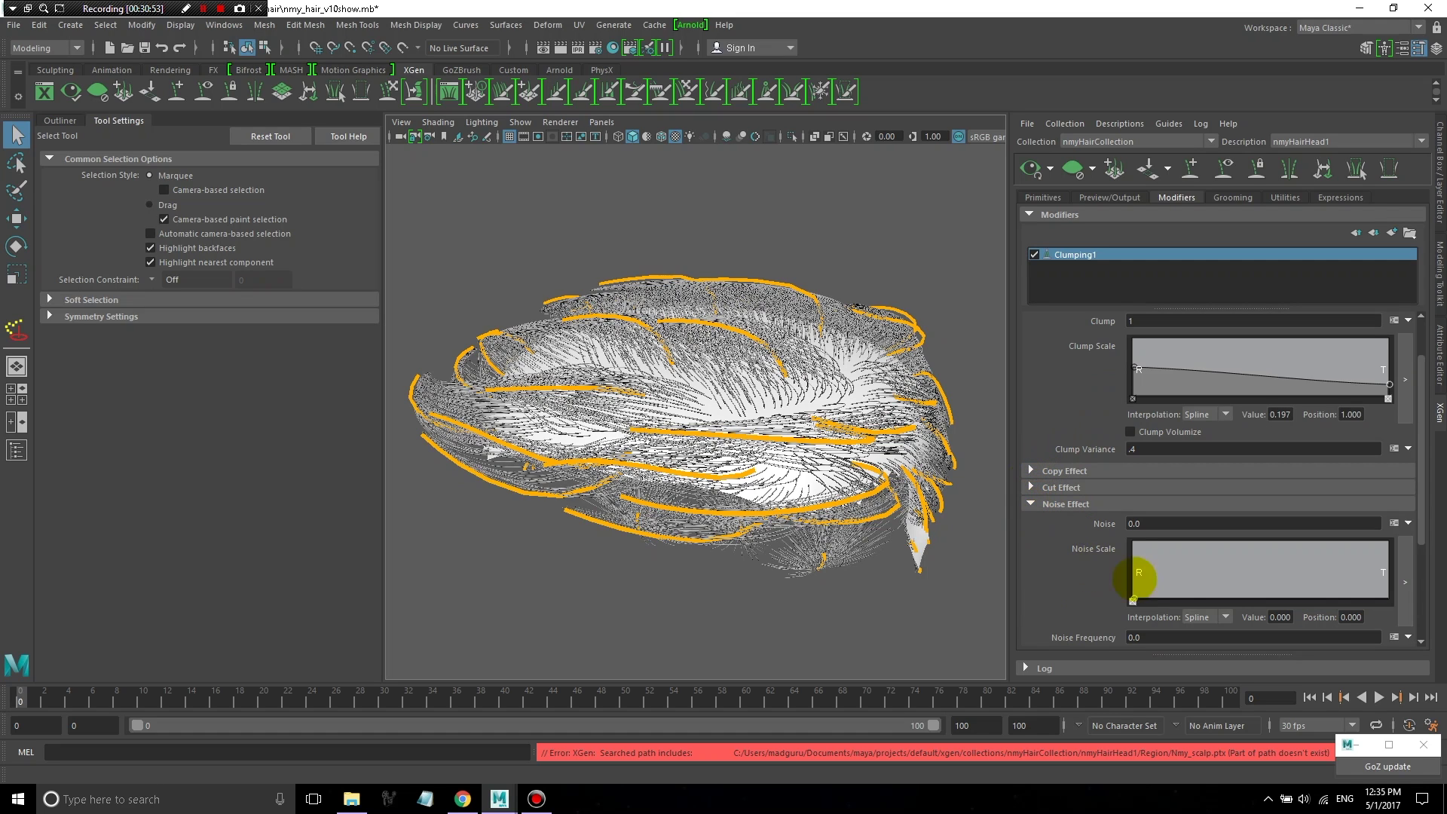
click(1032, 487)
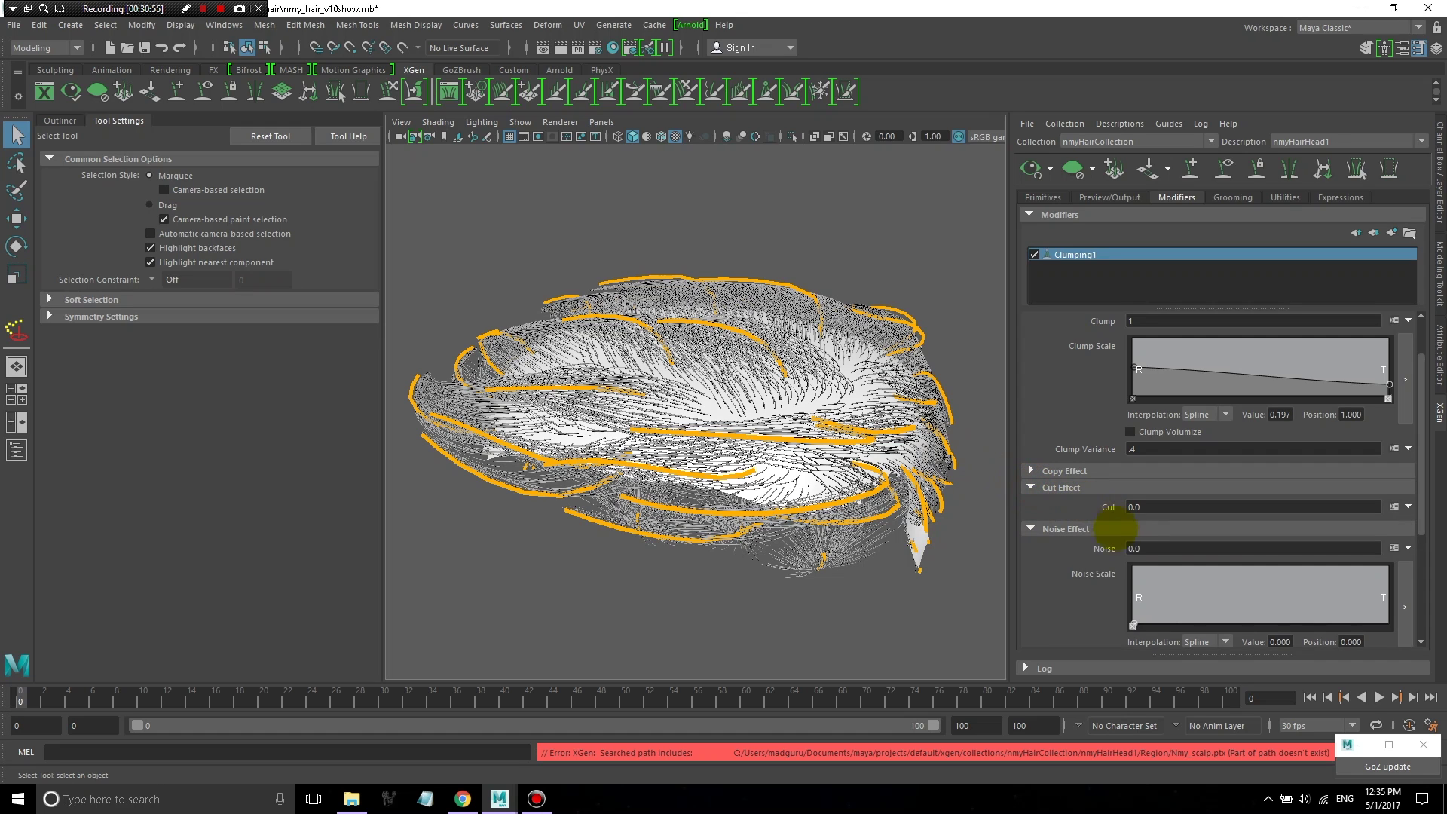
scroll(1108, 550, down, 3)
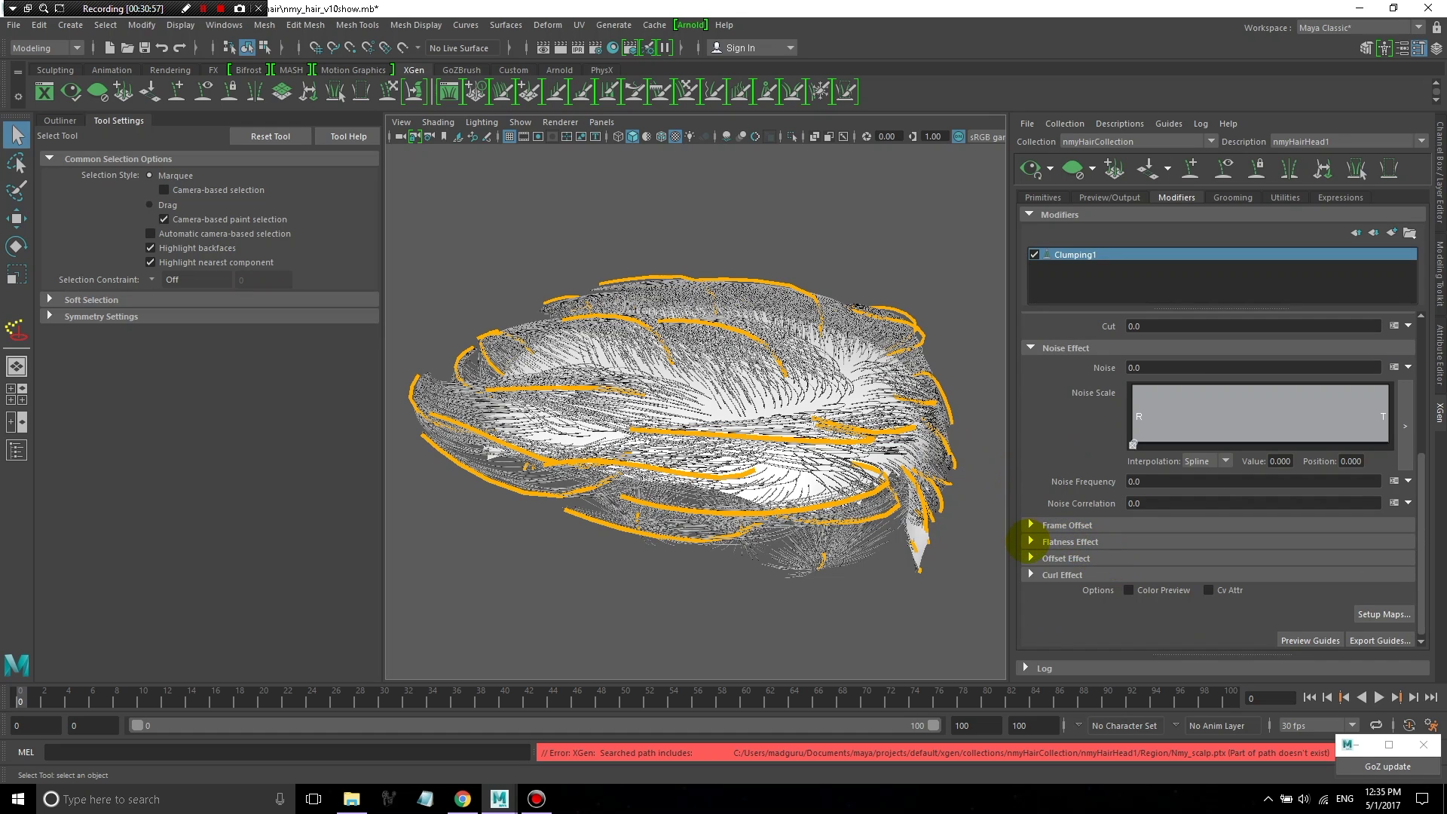
click(1030, 542)
scroll(1079, 473, up, 3)
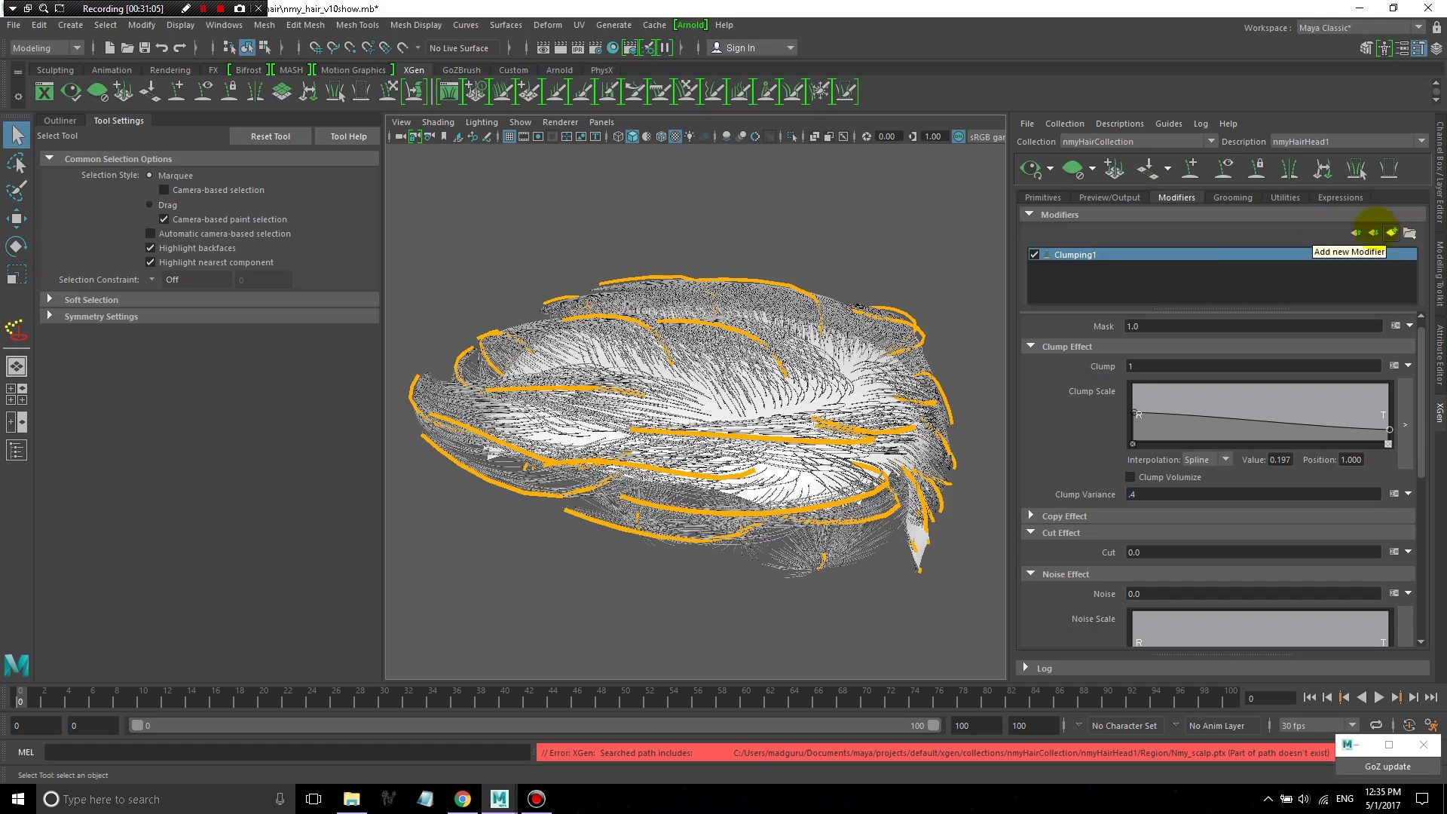
- Create a map named clumping1Mask for the Clumping modifier's Mask, with a resolution of 15.0 and a Black start color
click(511, 311)
alt+drag(547, 326, 467, 324)
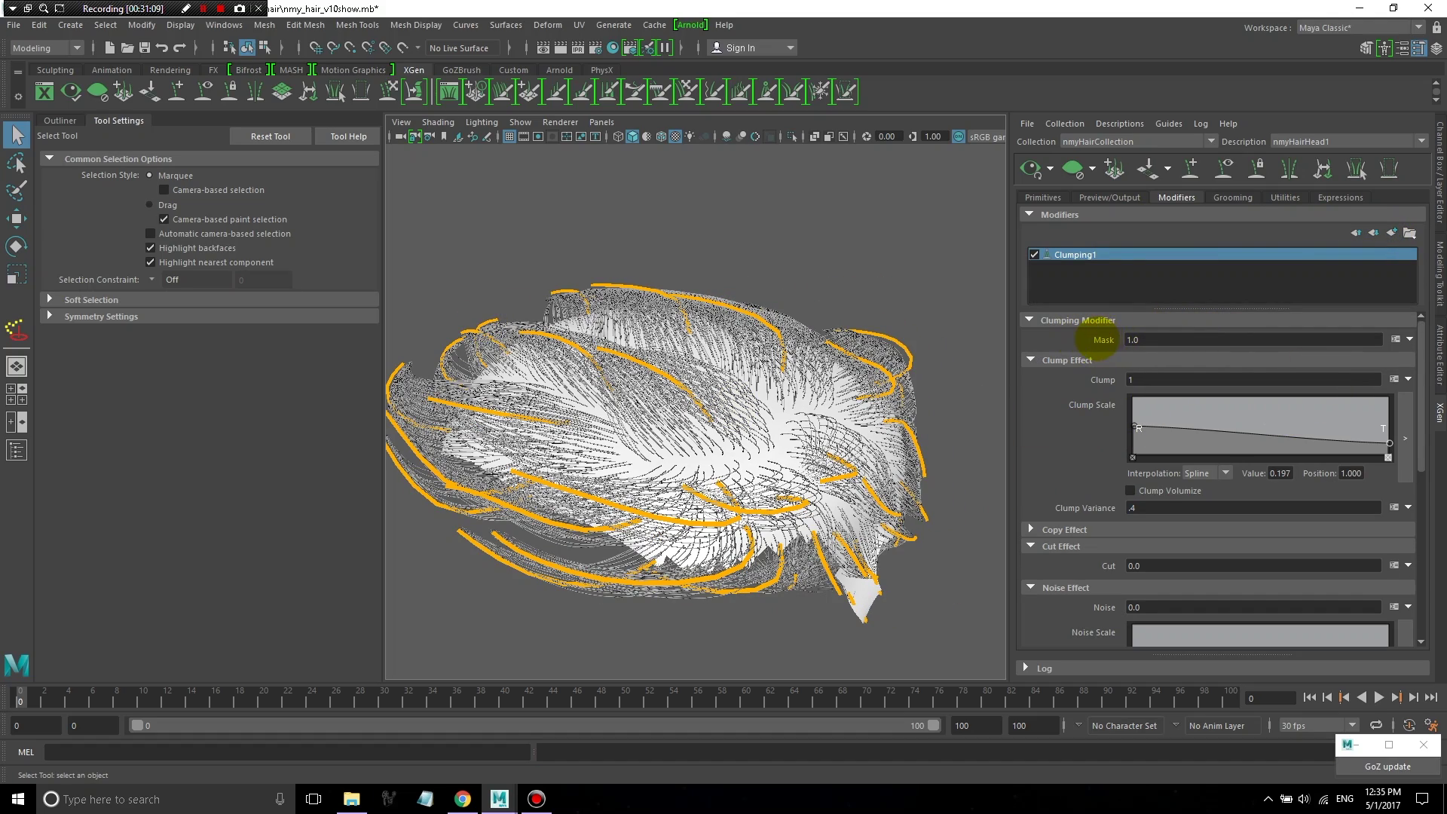
click(1396, 340)
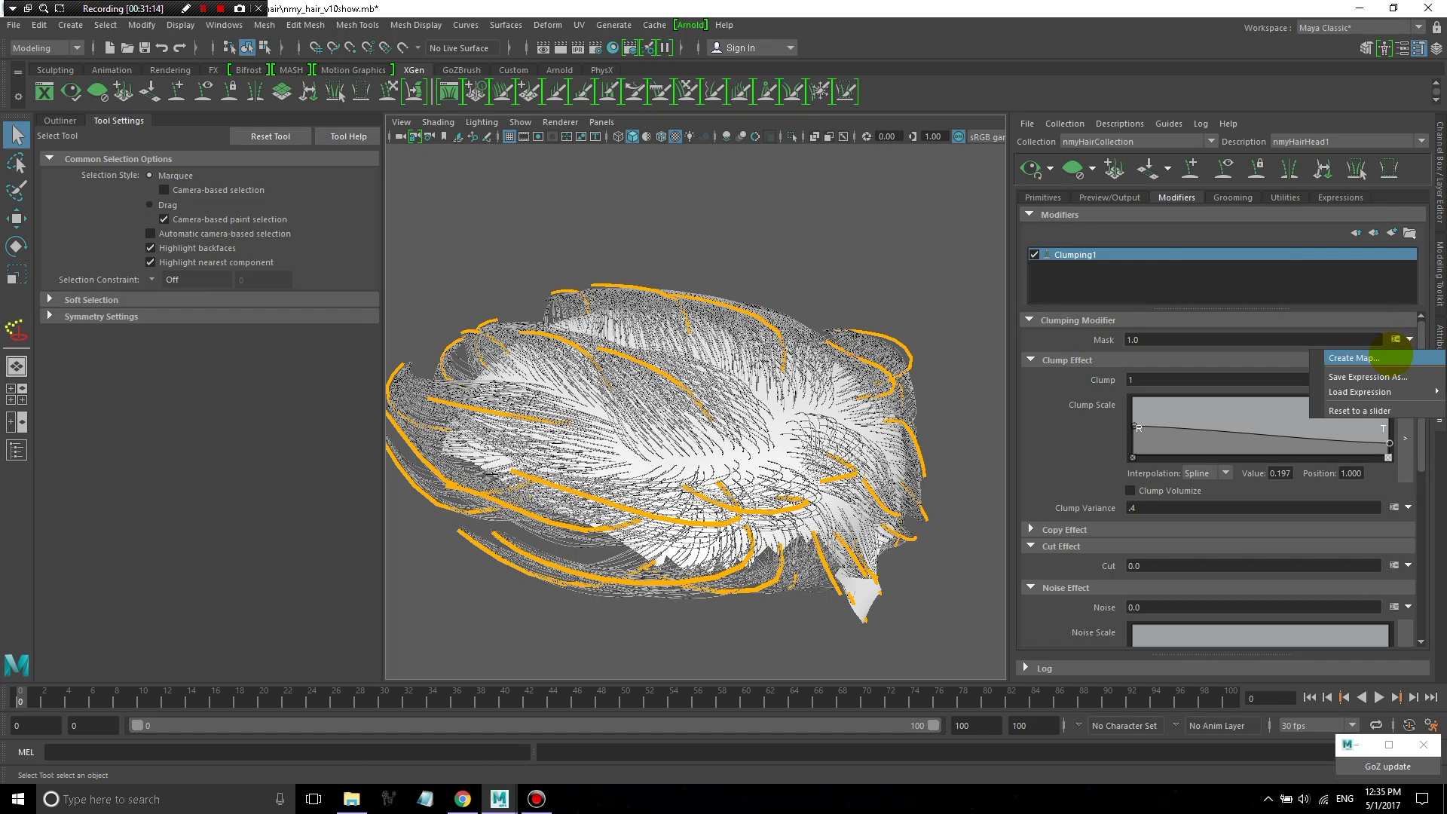
click(1358, 358)
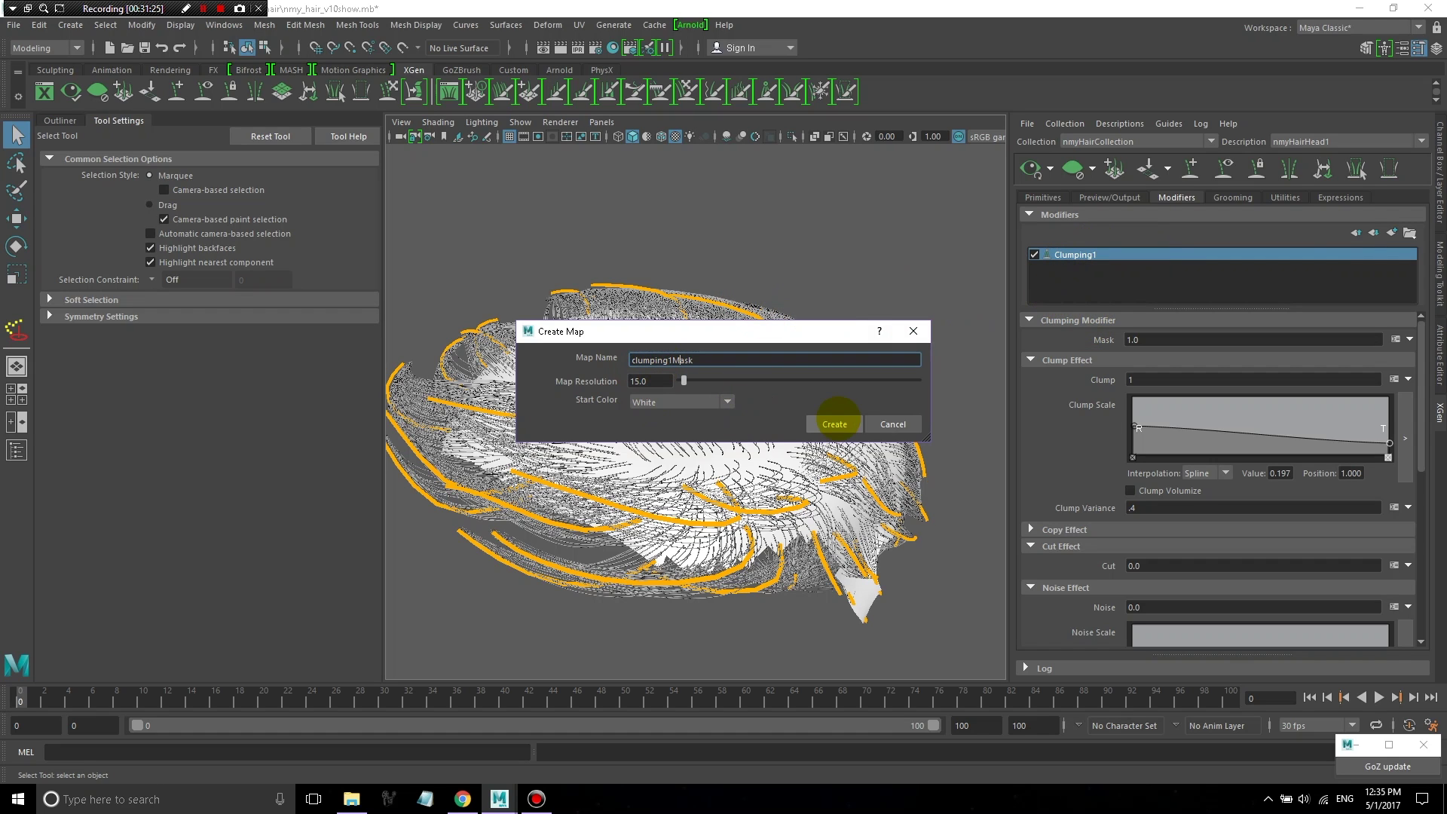
click(690, 402)
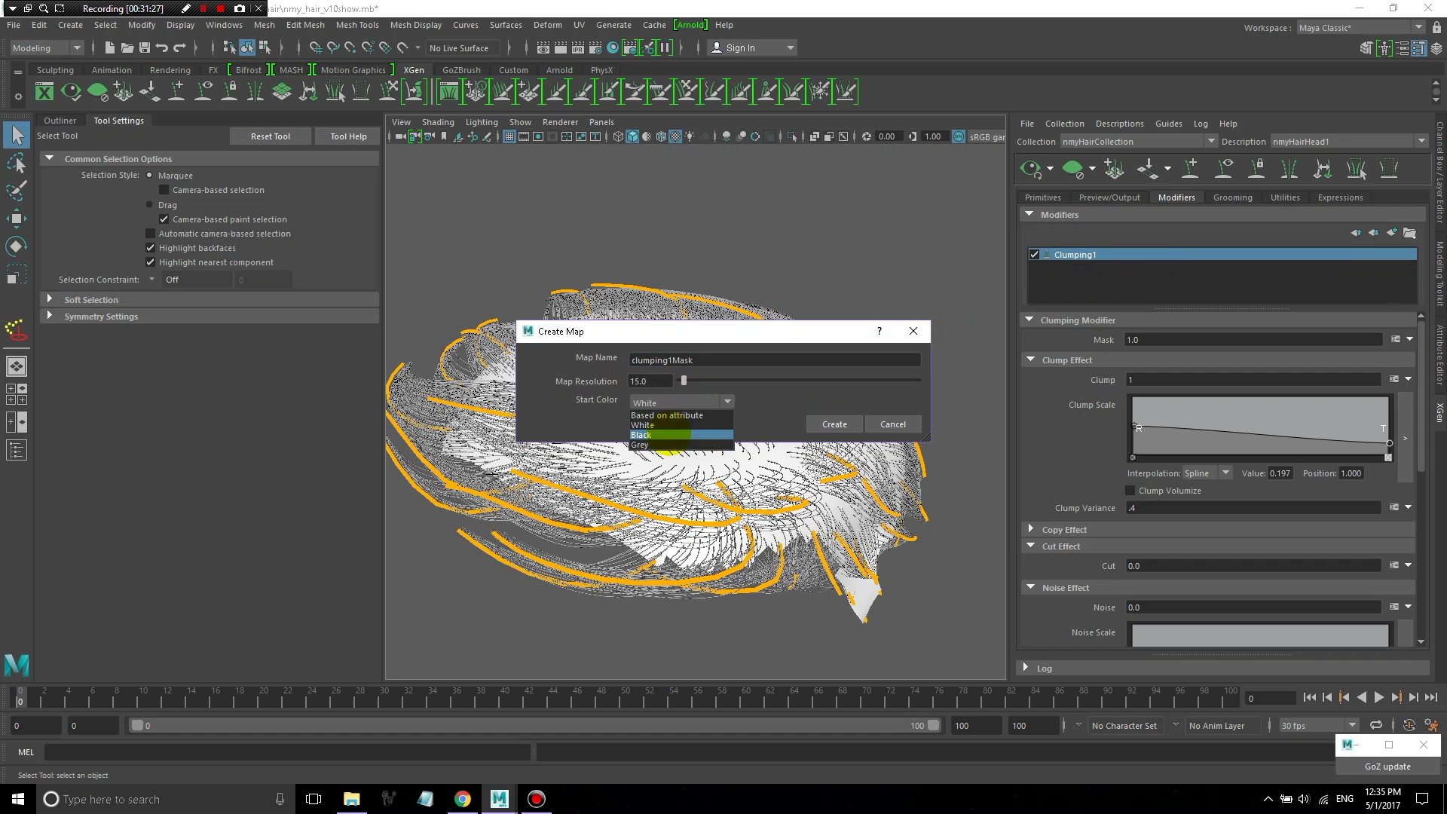
click(673, 435)
double_click(657, 379)
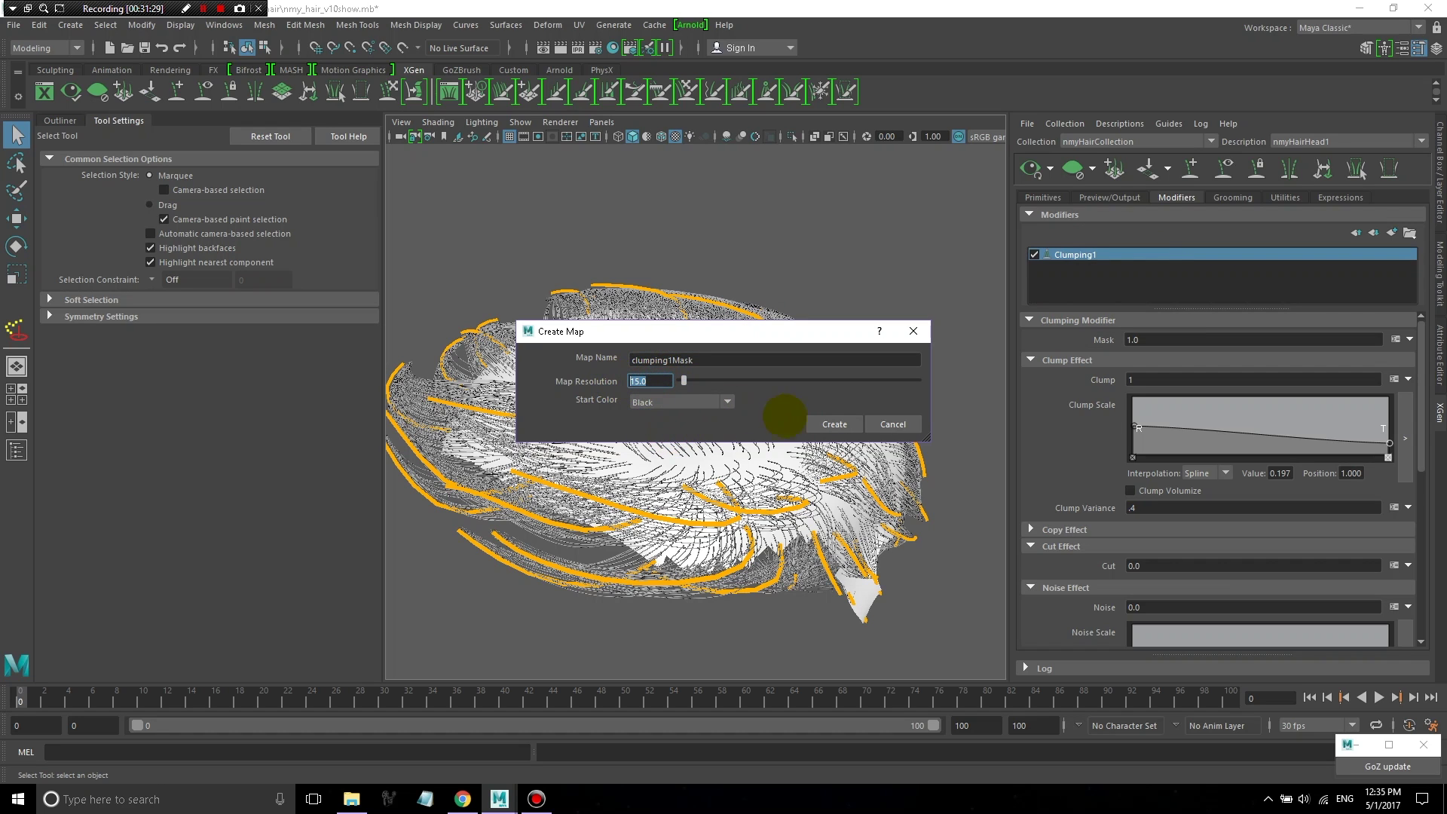
click(832, 424)
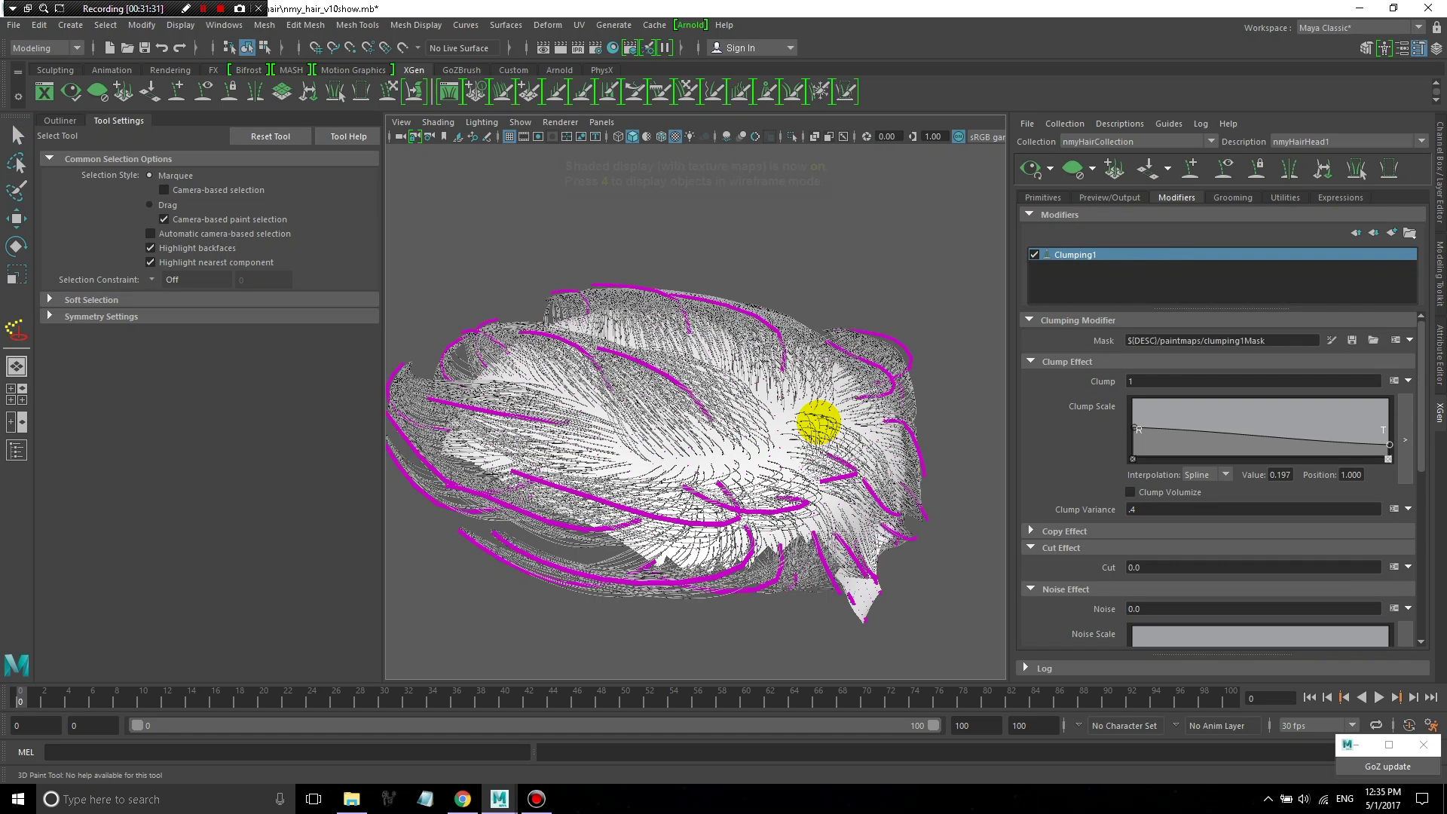
- Set the 3D Paint Tool's flood color to black and try to flood the whole scalp with it
alt+drag(586, 419, 603, 422)
click(224, 320)
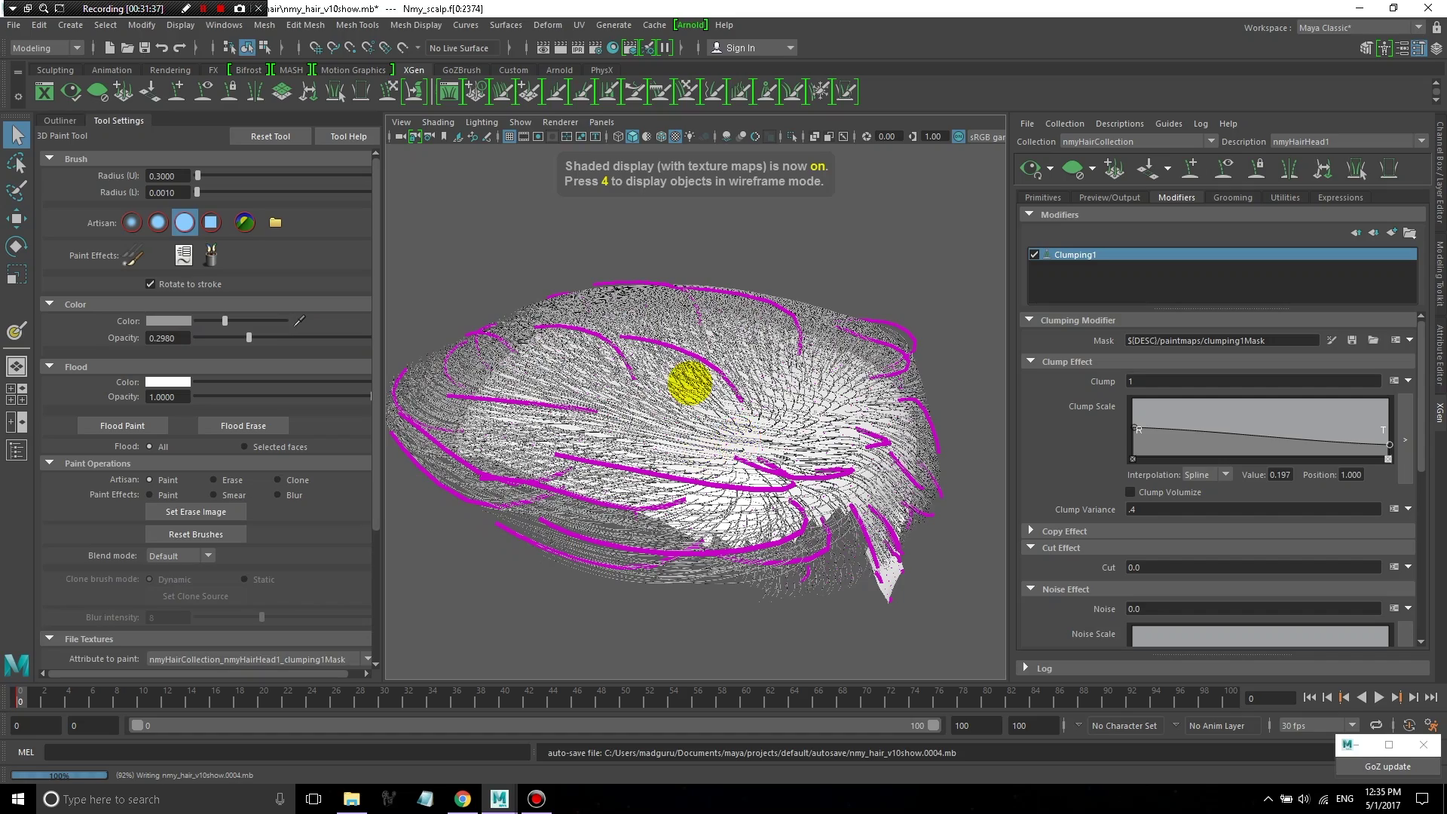
mouse_move(763, 429)
alt+mouse_down()
mouse_move(818, 524)
mouse_move(756, 478)
mouse_move(630, 468)
alt+mouse_up()
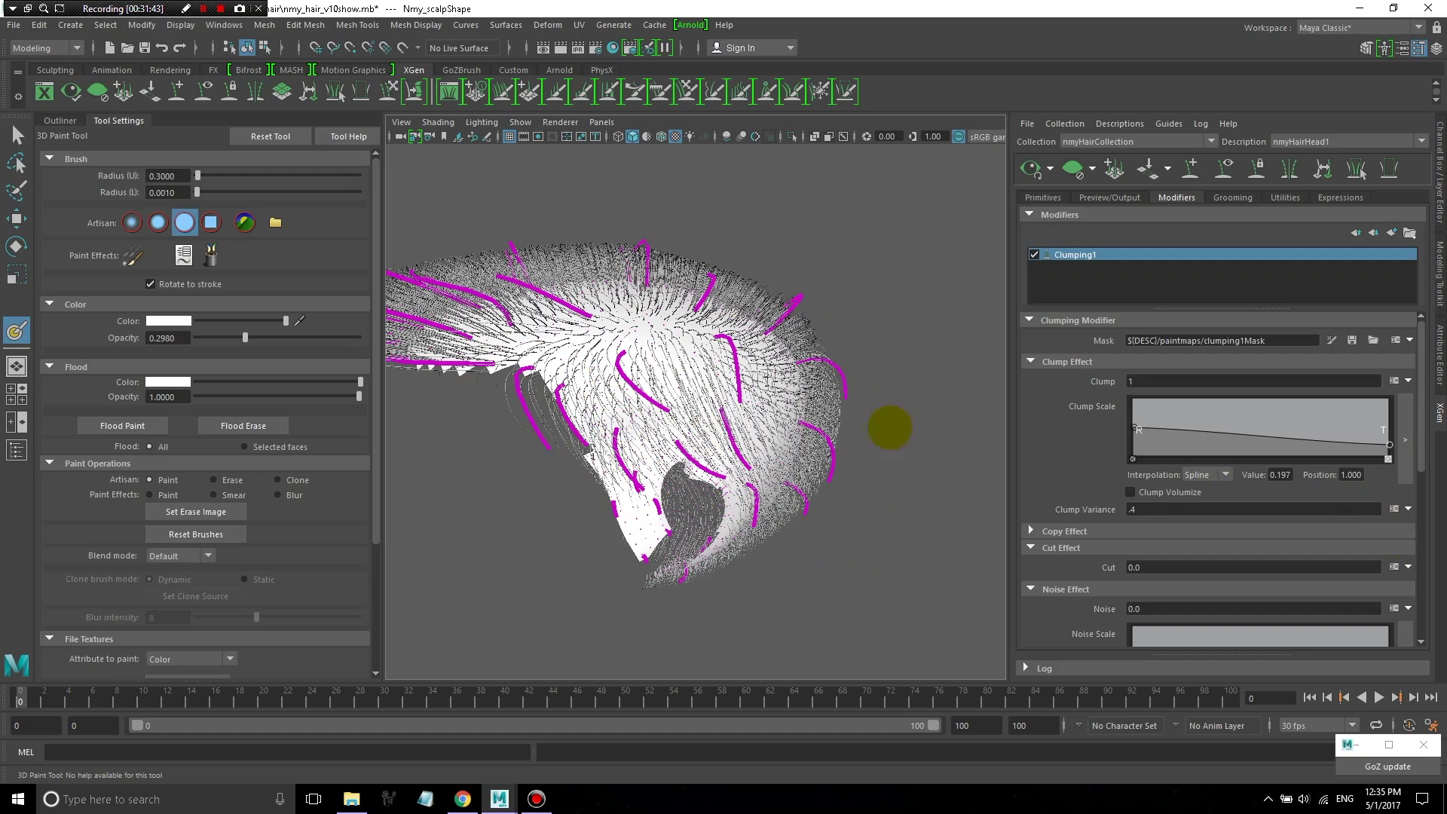
alt+drag(843, 550, 637, 501)
alt+drag(693, 392, 905, 416)
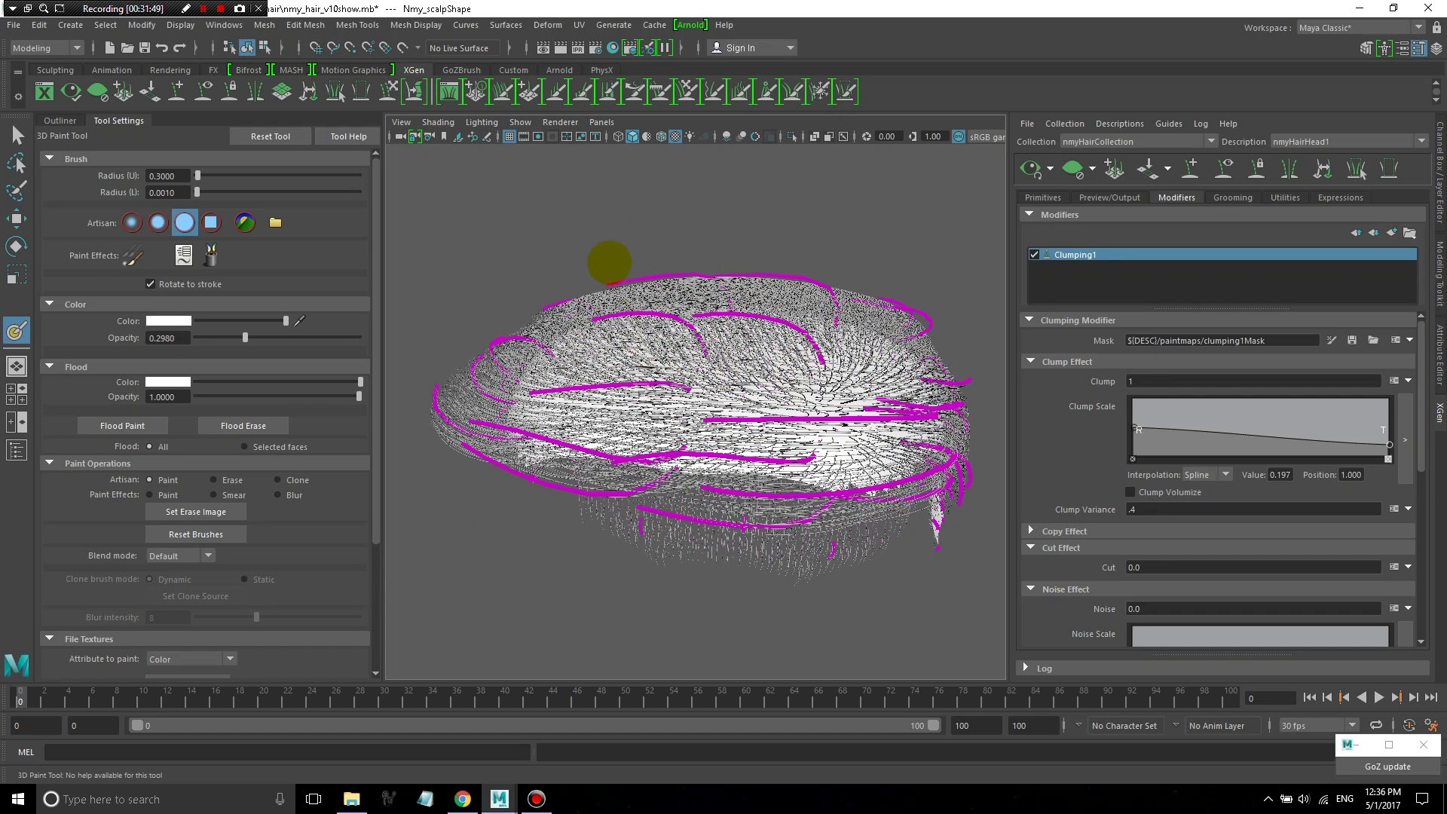
alt+drag(669, 387, 872, 436)
alt+drag(622, 405, 188, 317)
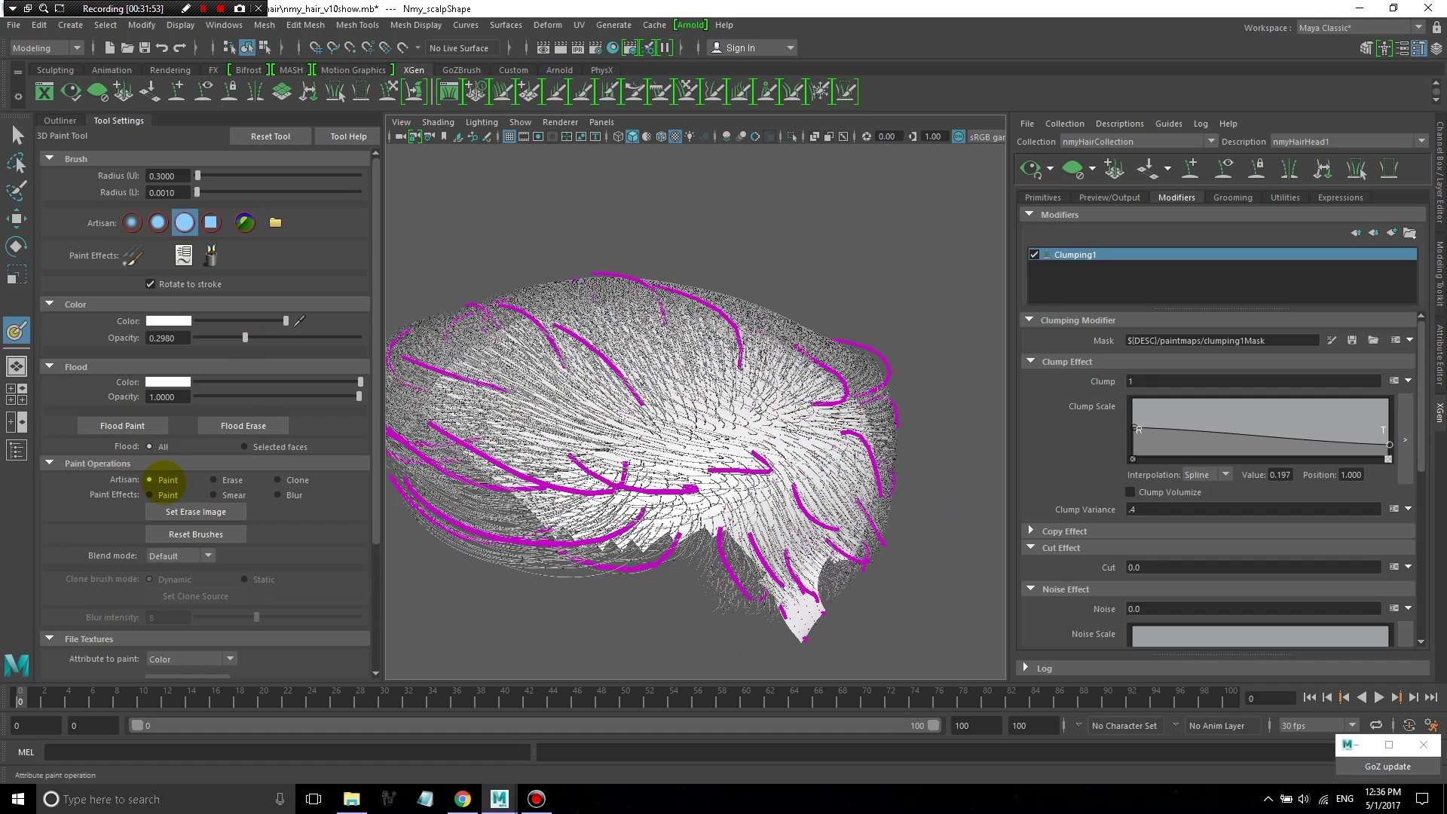
click(202, 380)
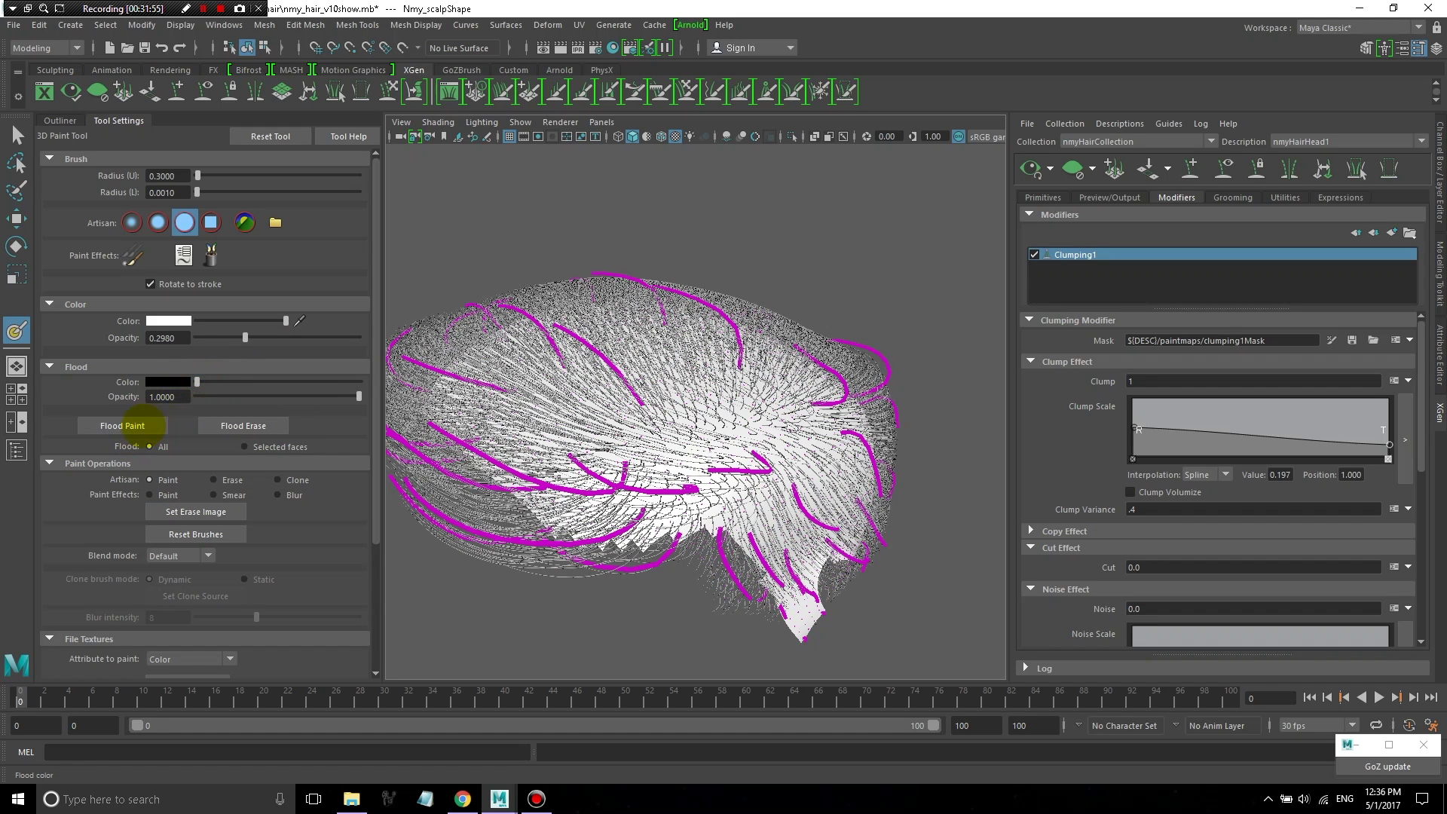
click(122, 426)
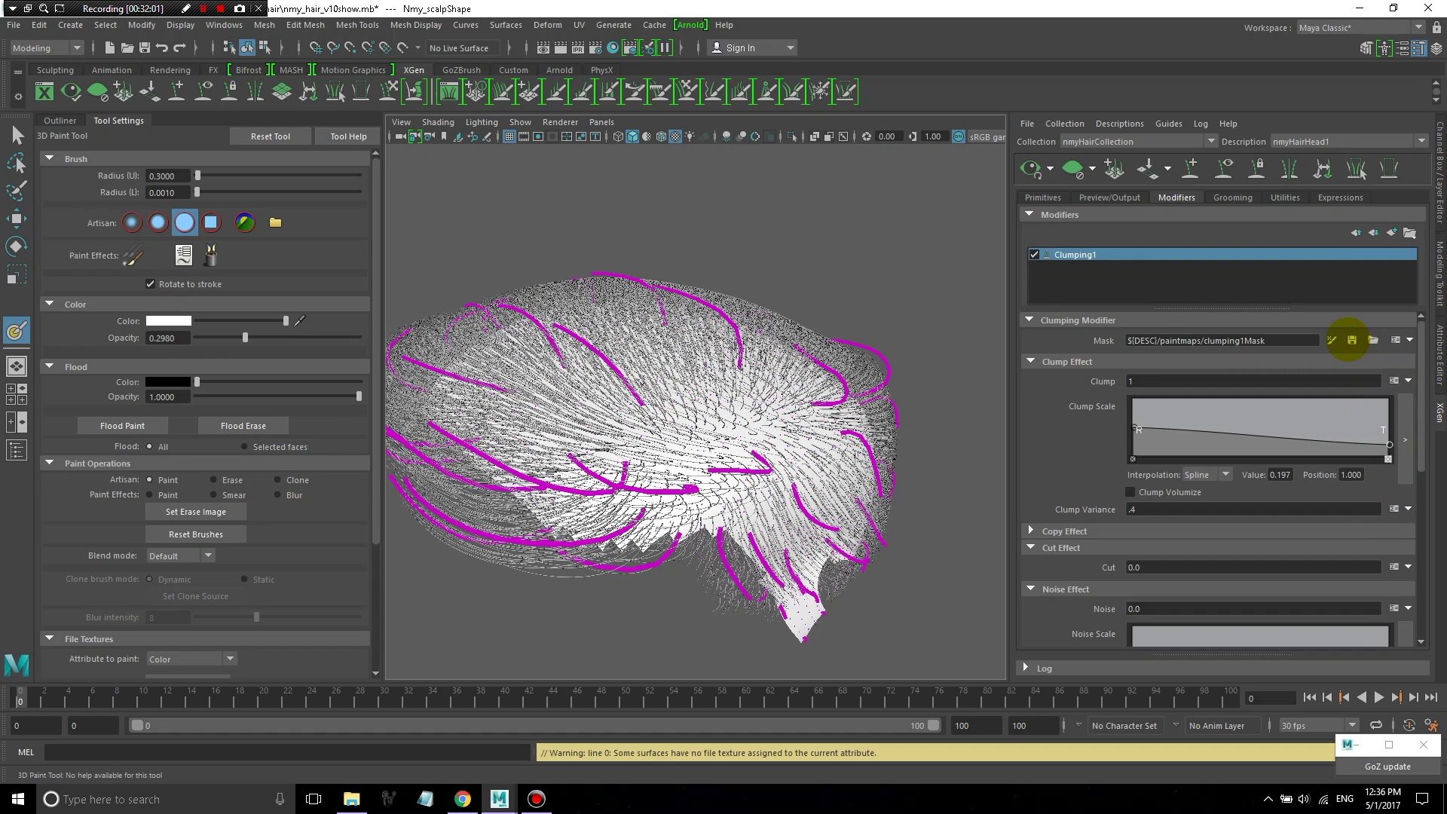
- Save the Clumping modifier's mask map and reopen it for painting on the scalp
click(1353, 340)
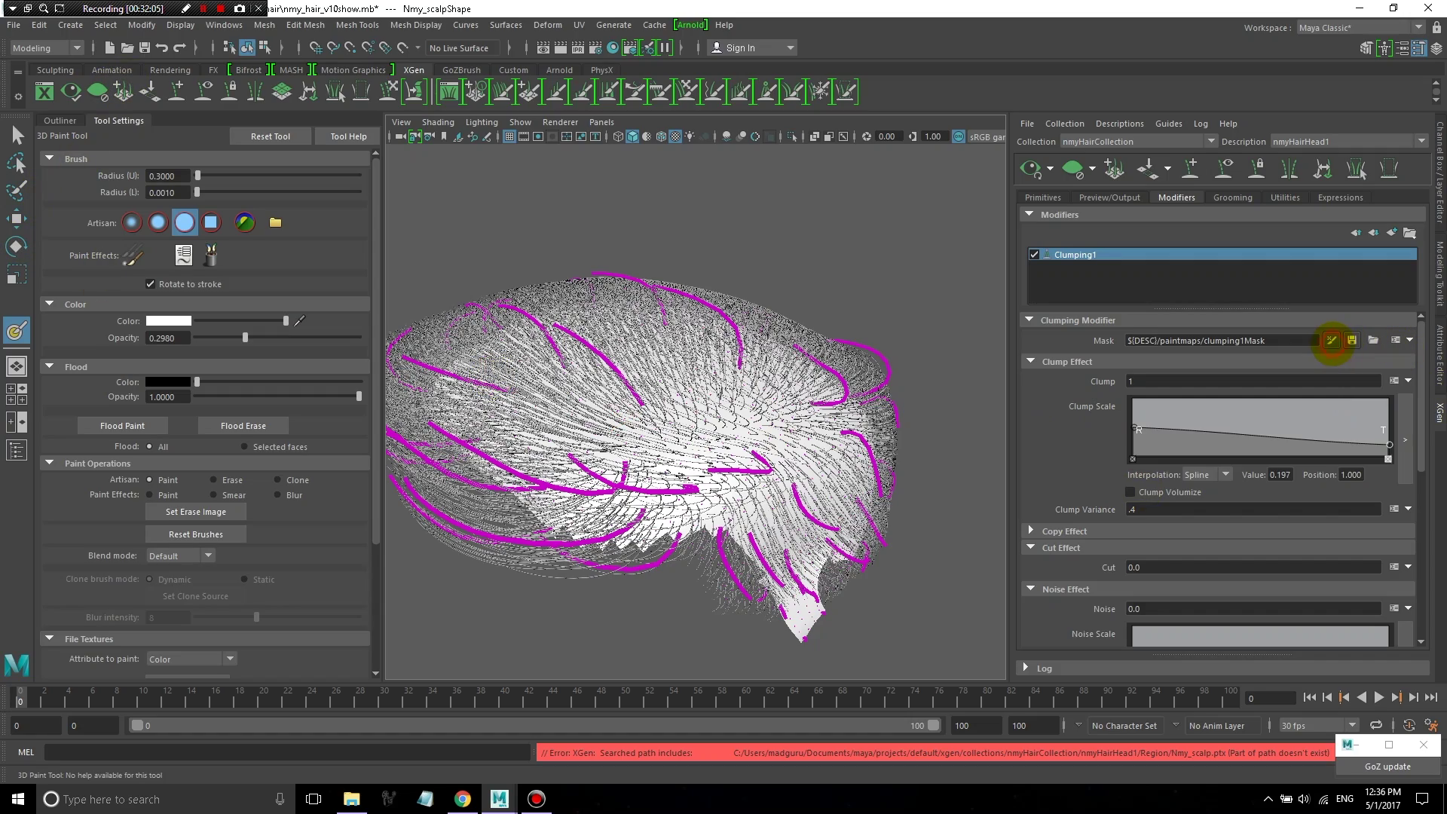
click(1332, 340)
alt+drag(658, 472, 757, 462)
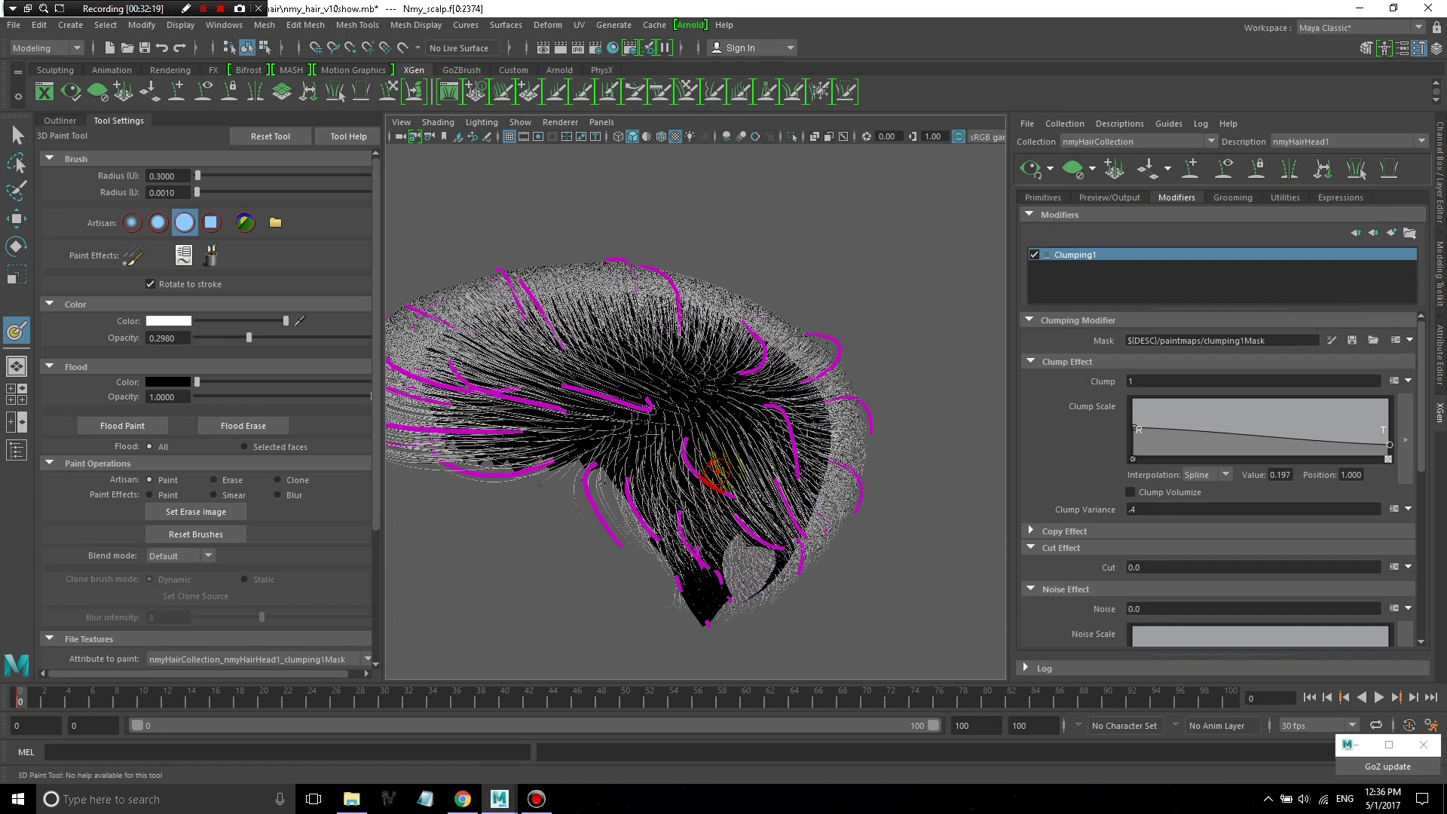
- Set the 3D Paint Tool's upper brush radius to 1.0 and paint a white area on the front of the scalp mask
alt+drag(724, 493, 448, 359)
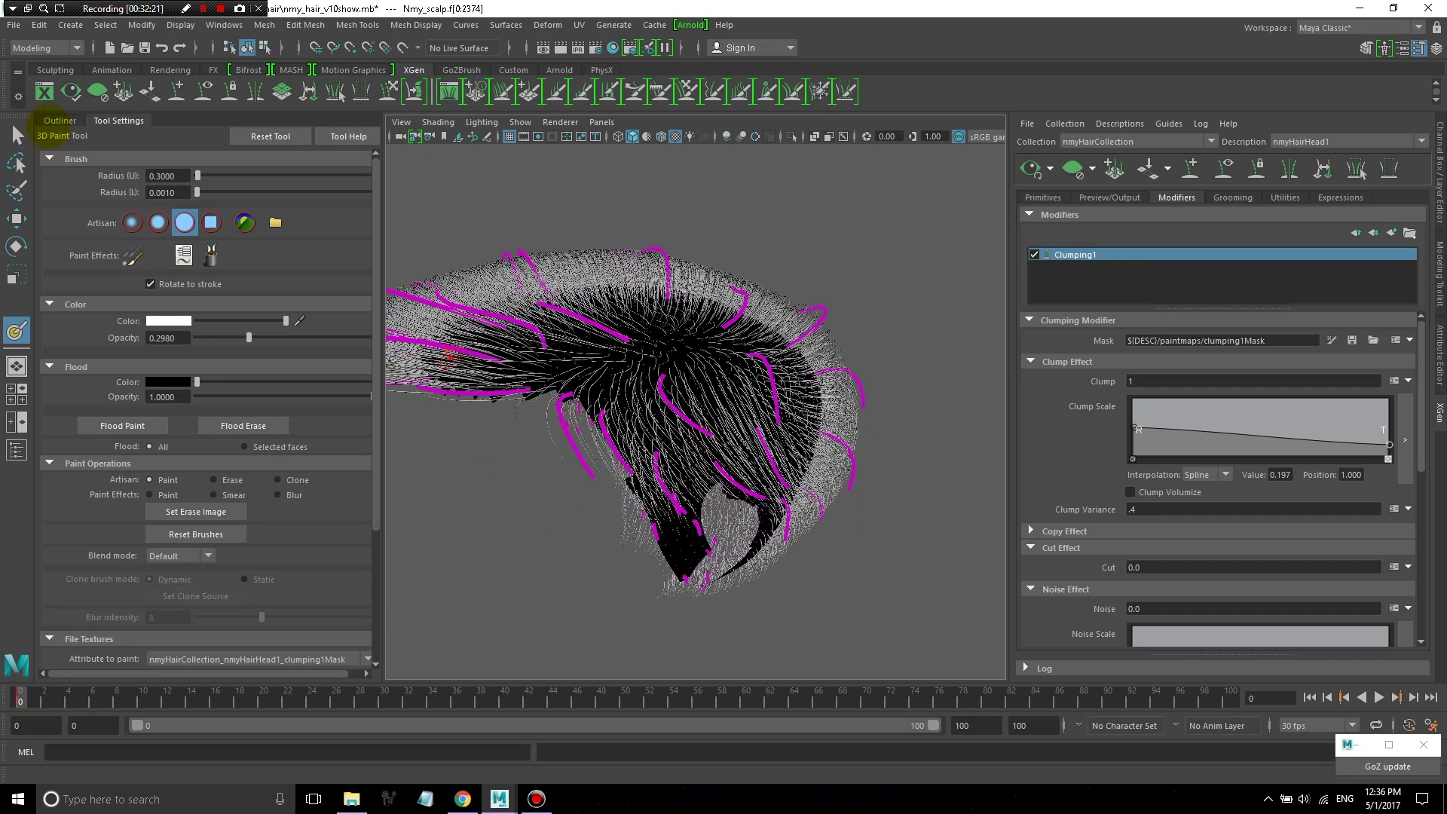
text(1)
key(Return)
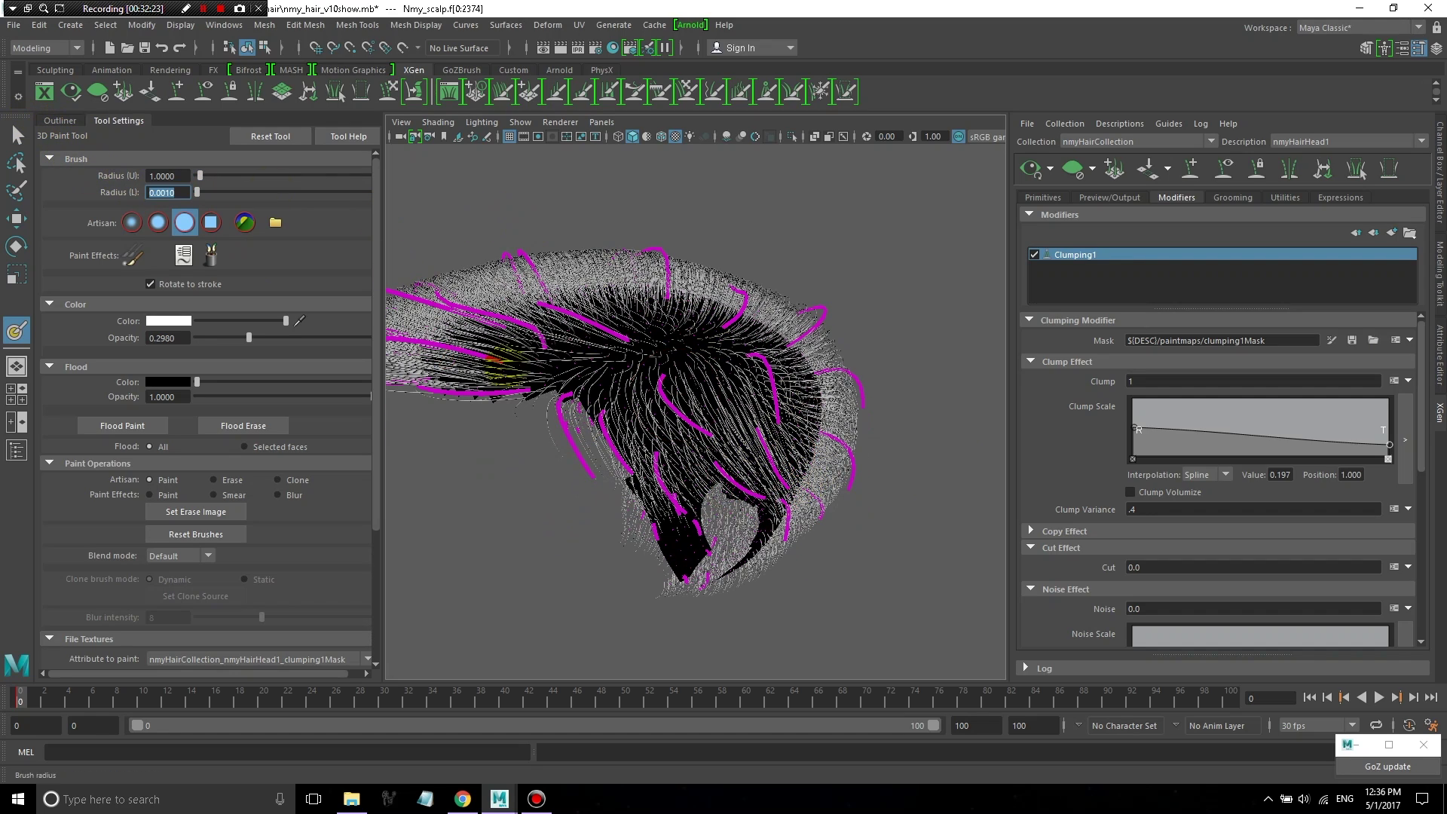
alt+drag(691, 444, 266, 332)
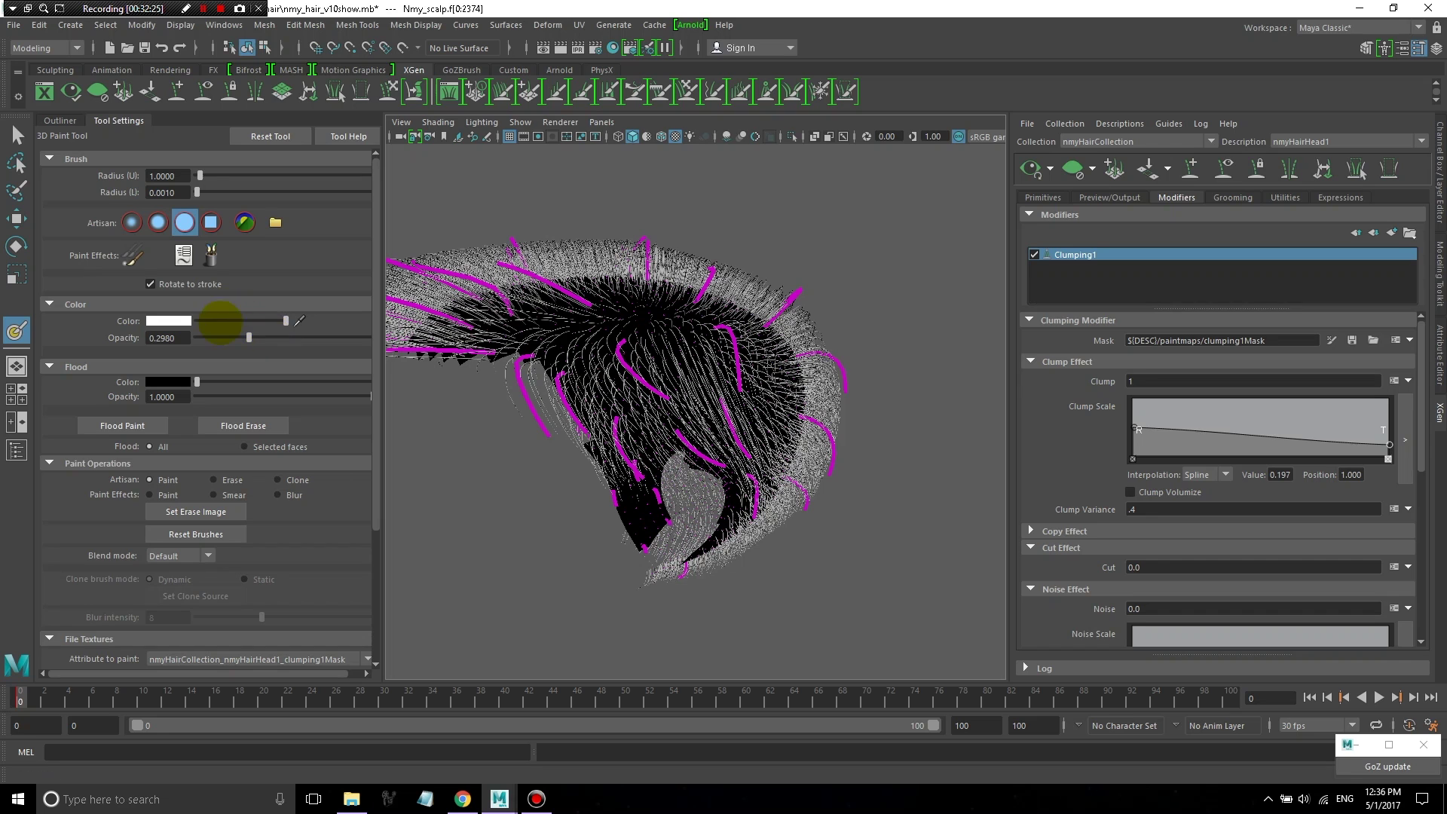
alt+drag(403, 323, 191, 317)
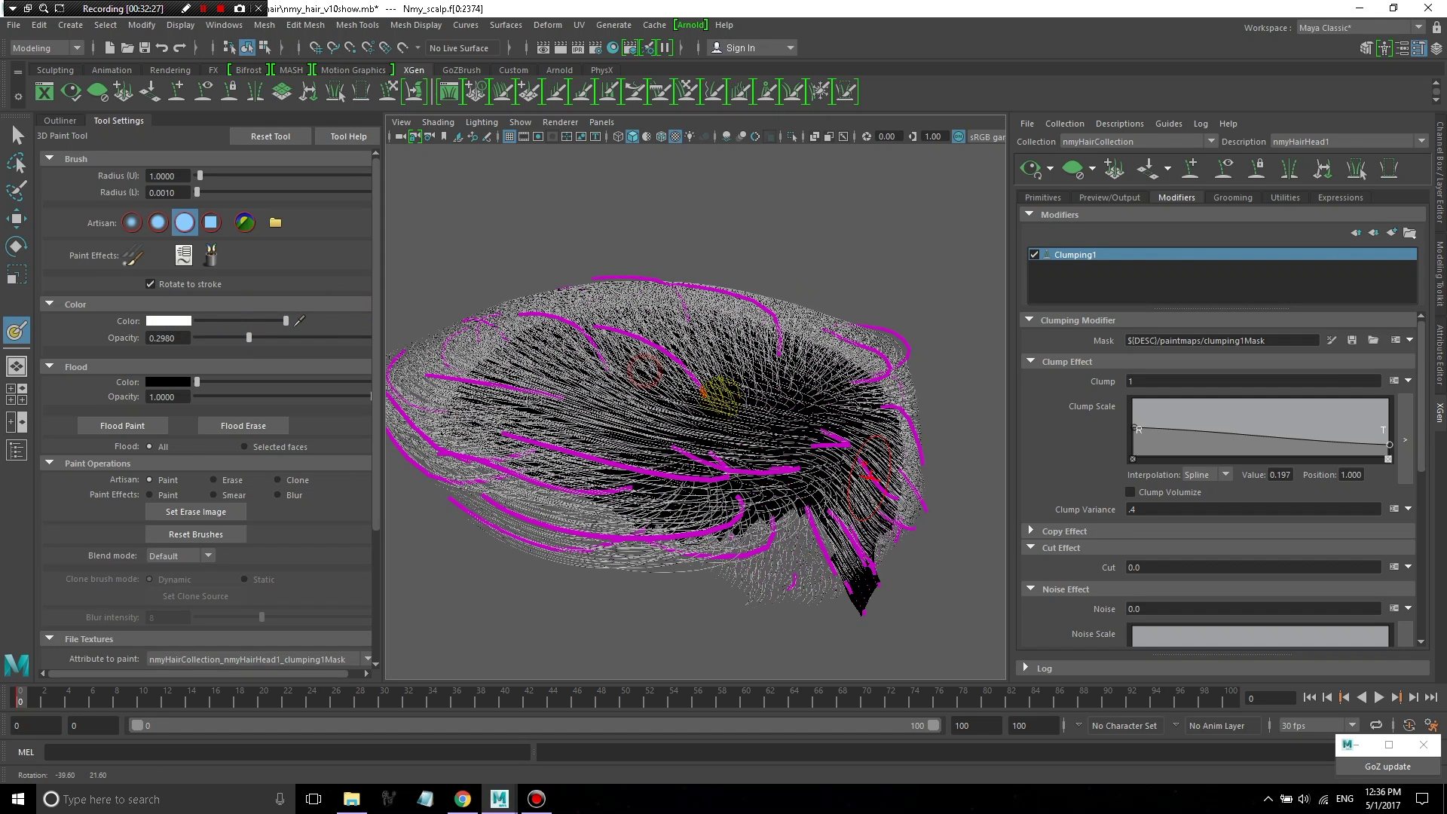
drag(784, 475, 614, 501)
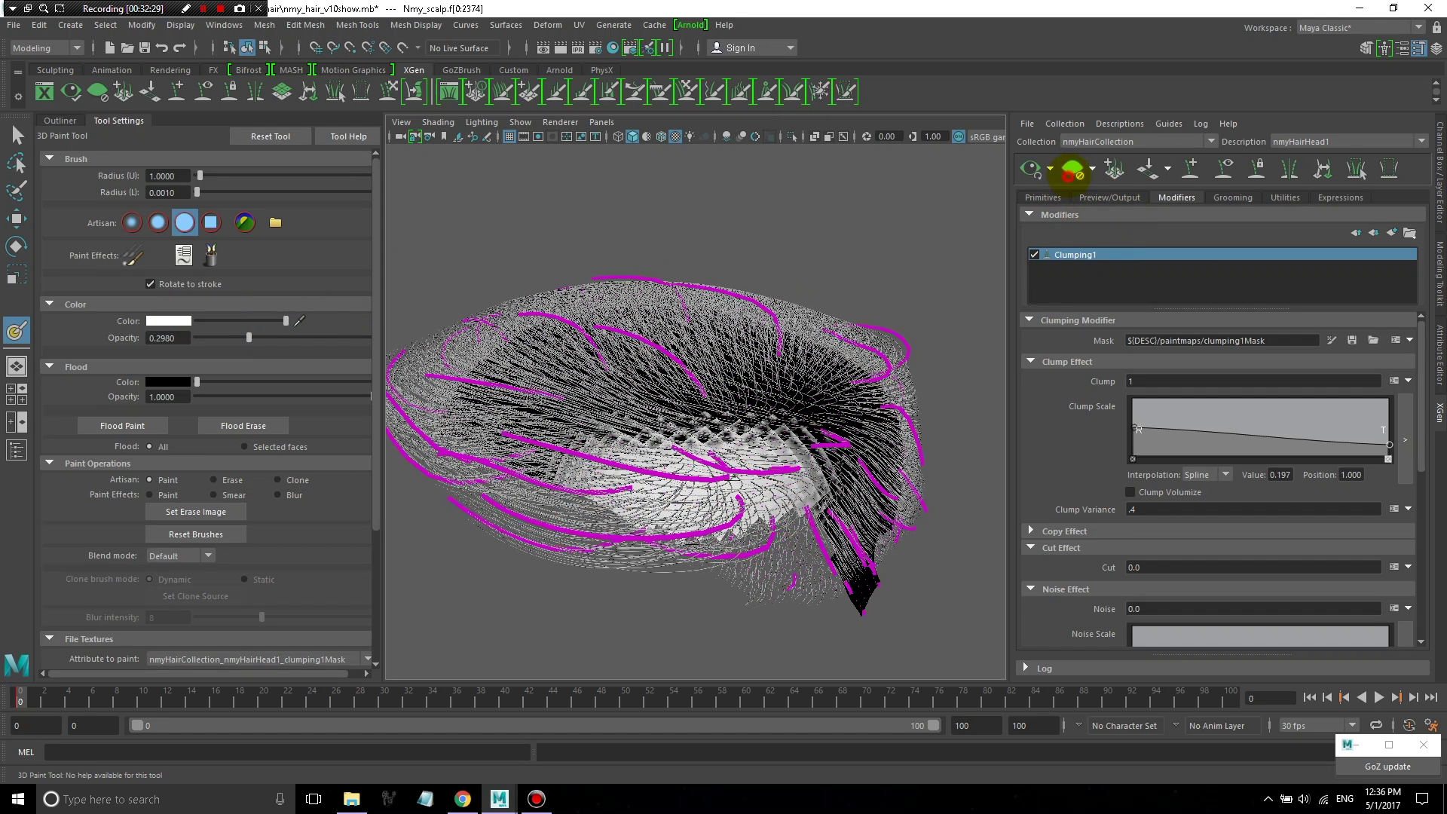
- Clear the hair preview and paint the upper scalp white on the clumping mask, leaving the lower sides and back black
click(1072, 174)
mouse_move(685, 462)
alt+mouse_down()
mouse_move(914, 462)
mouse_move(663, 472)
mouse_move(656, 491)
mouse_move(824, 472)
mouse_move(769, 430)
mouse_move(678, 463)
mouse_move(662, 485)
mouse_move(722, 481)
mouse_move(598, 485)
mouse_move(901, 479)
mouse_move(581, 485)
mouse_move(860, 472)
mouse_move(843, 463)
mouse_move(856, 452)
mouse_move(665, 415)
mouse_move(788, 513)
mouse_move(874, 520)
mouse_move(573, 501)
mouse_move(688, 436)
mouse_move(821, 465)
mouse_move(733, 507)
mouse_move(691, 555)
mouse_move(779, 550)
mouse_move(698, 528)
alt+mouse_up()
mouse_move(501, 498)
alt+mouse_down()
mouse_move(598, 420)
mouse_move(565, 334)
alt+mouse_up()
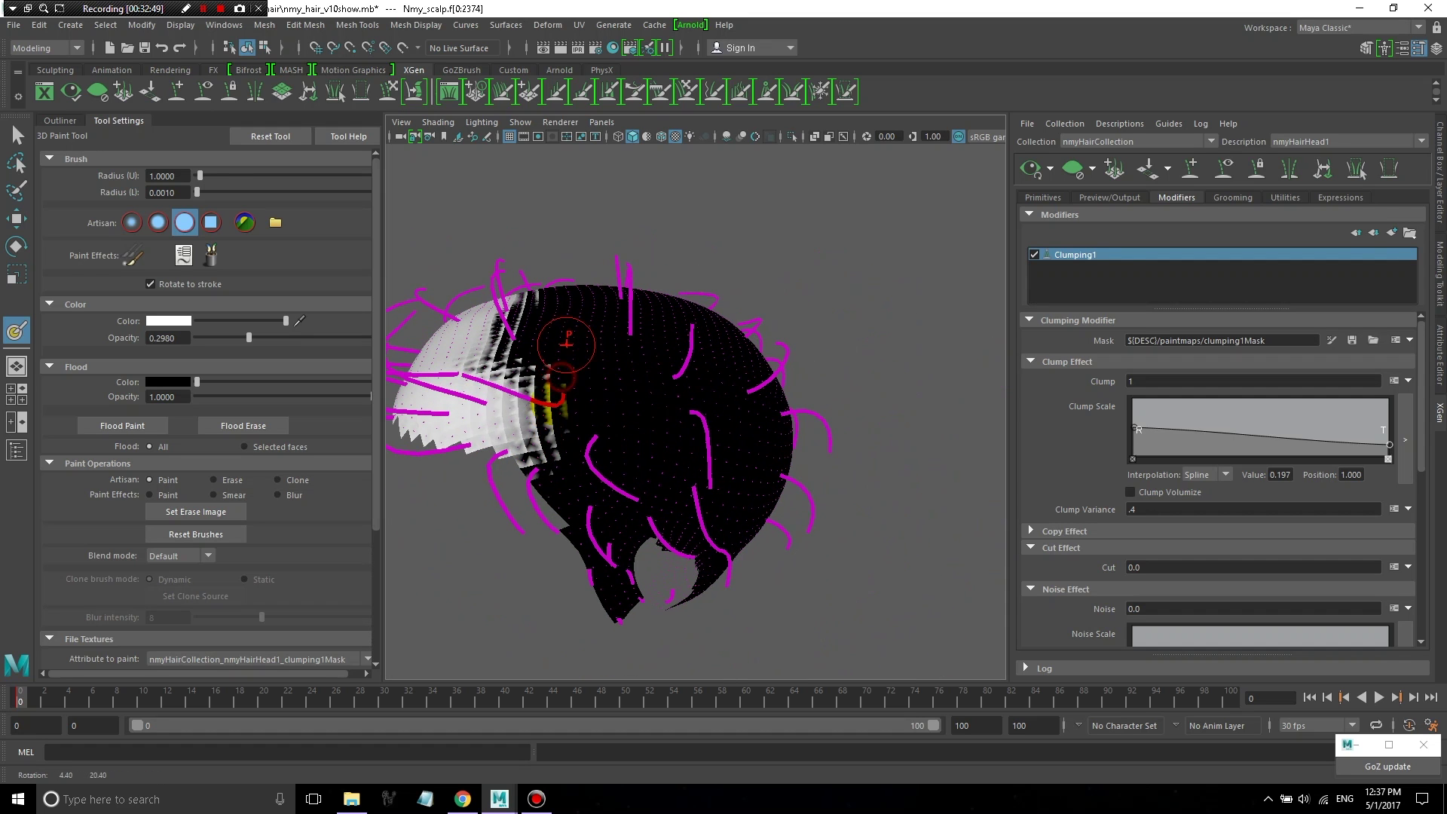
mouse_move(501, 414)
mouse_down()
mouse_move(682, 351)
mouse_move(550, 339)
mouse_move(507, 317)
mouse_move(614, 378)
mouse_move(577, 616)
mouse_move(581, 403)
mouse_move(549, 394)
mouse_move(784, 467)
mouse_up()
mouse_move(784, 467)
alt+mouse_down()
mouse_move(644, 440)
mouse_move(647, 477)
alt+mouse_up()
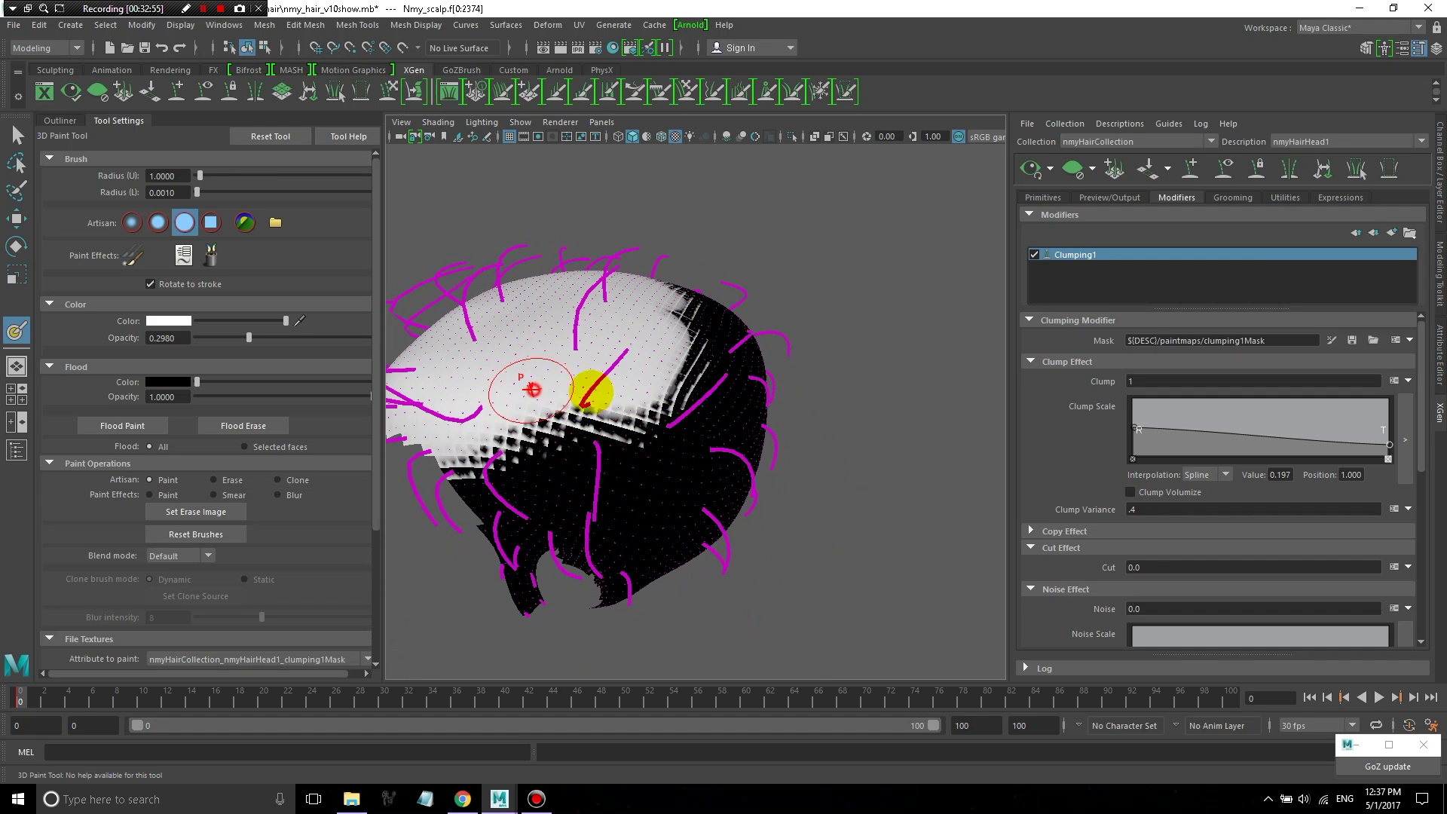
mouse_move(518, 388)
mouse_down()
mouse_move(709, 354)
mouse_move(690, 339)
mouse_move(648, 377)
mouse_up()
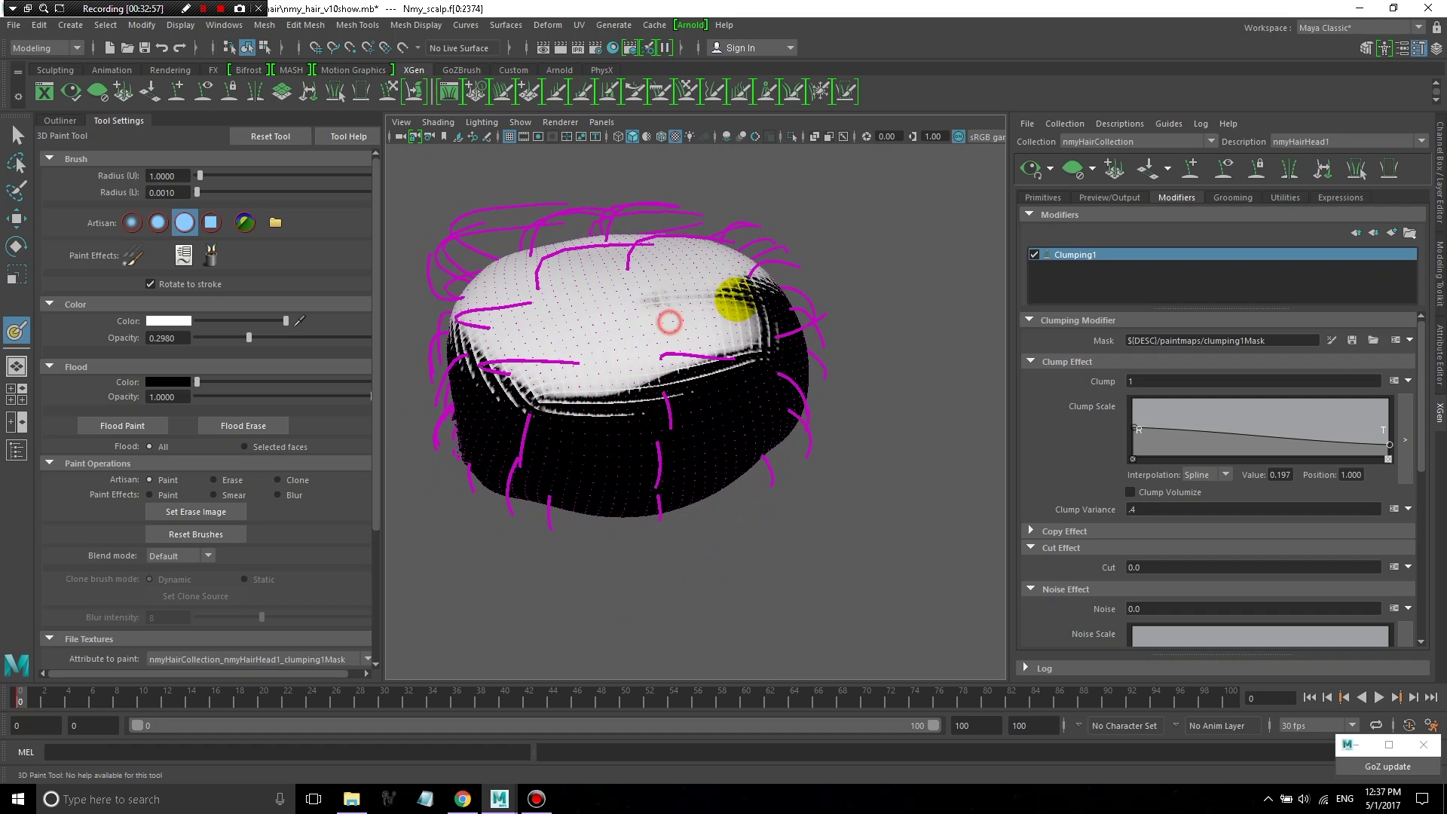
mouse_move(747, 337)
alt+mouse_down()
mouse_move(701, 351)
mouse_move(688, 324)
mouse_move(811, 294)
alt+mouse_up()
mouse_move(811, 294)
alt+mouse_down()
mouse_move(688, 307)
mouse_move(768, 297)
mouse_move(947, 320)
mouse_move(561, 284)
mouse_move(640, 310)
mouse_move(755, 272)
alt+mouse_up()
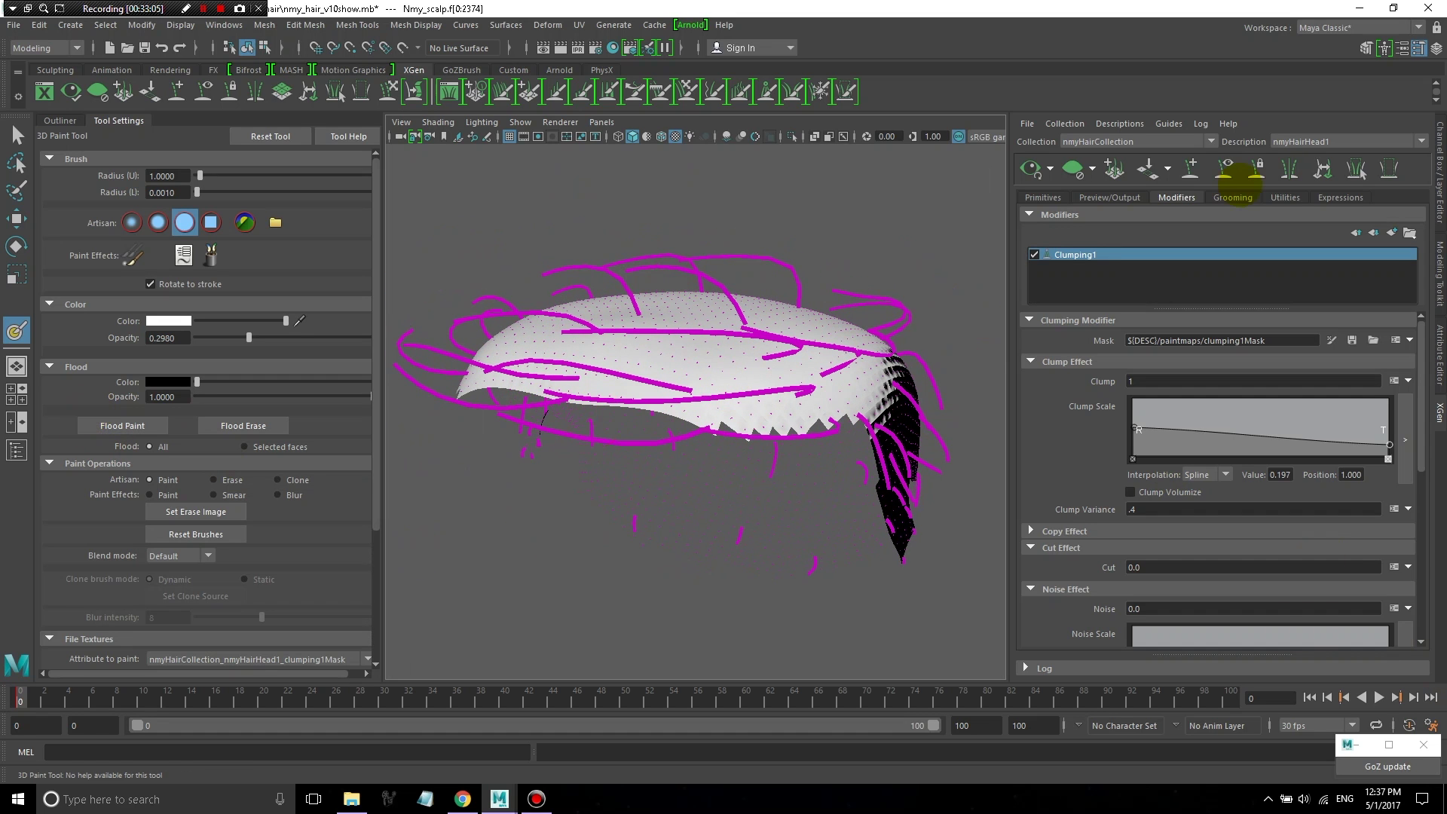
- Save the painted clumping1Mask map and compare the hair clumping across the white and black areas of the scalp
click(1353, 340)
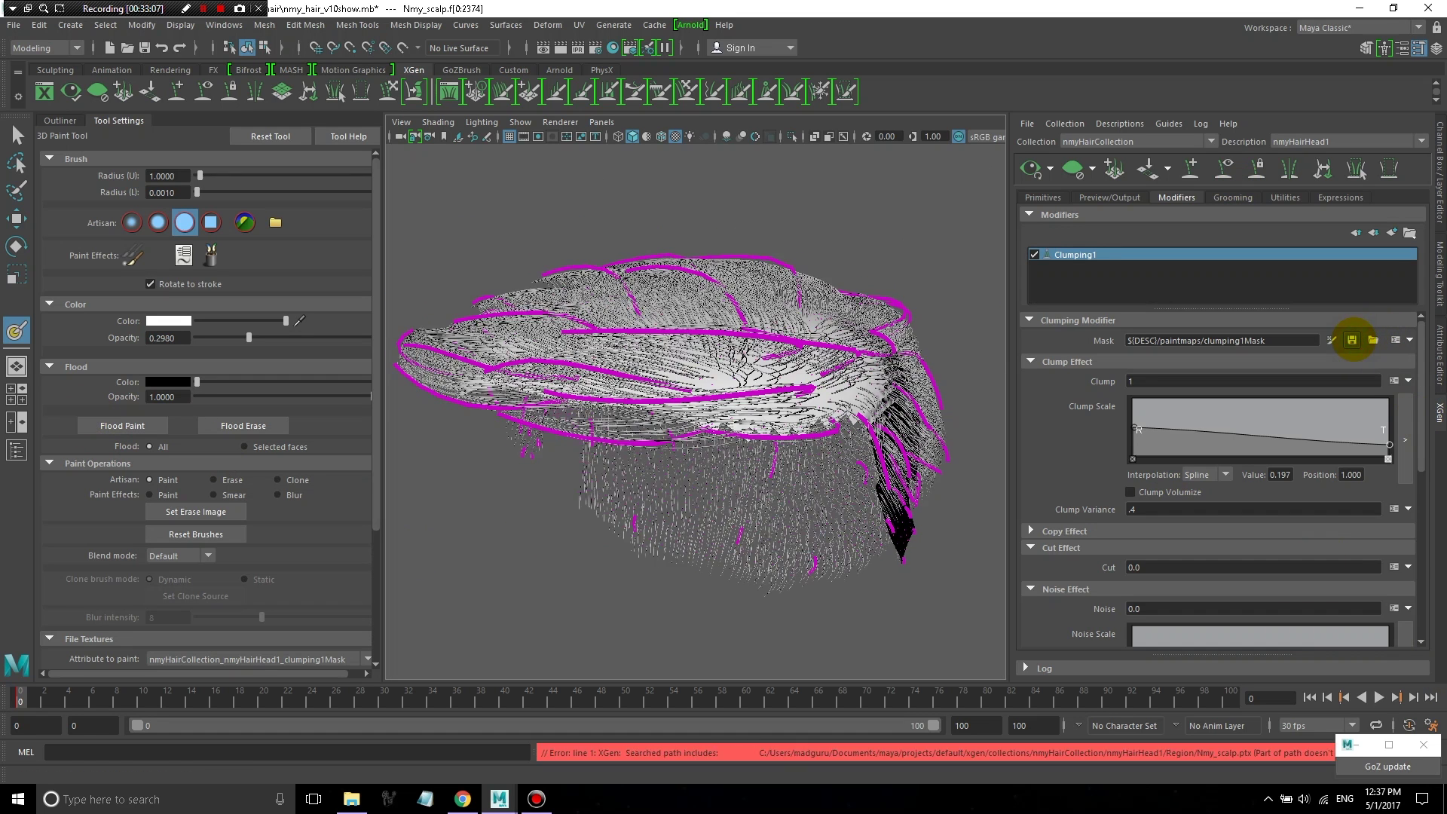
mouse_move(867, 399)
alt+mouse_down()
mouse_move(647, 411)
mouse_move(579, 394)
mouse_move(628, 438)
mouse_move(613, 264)
alt+mouse_up()
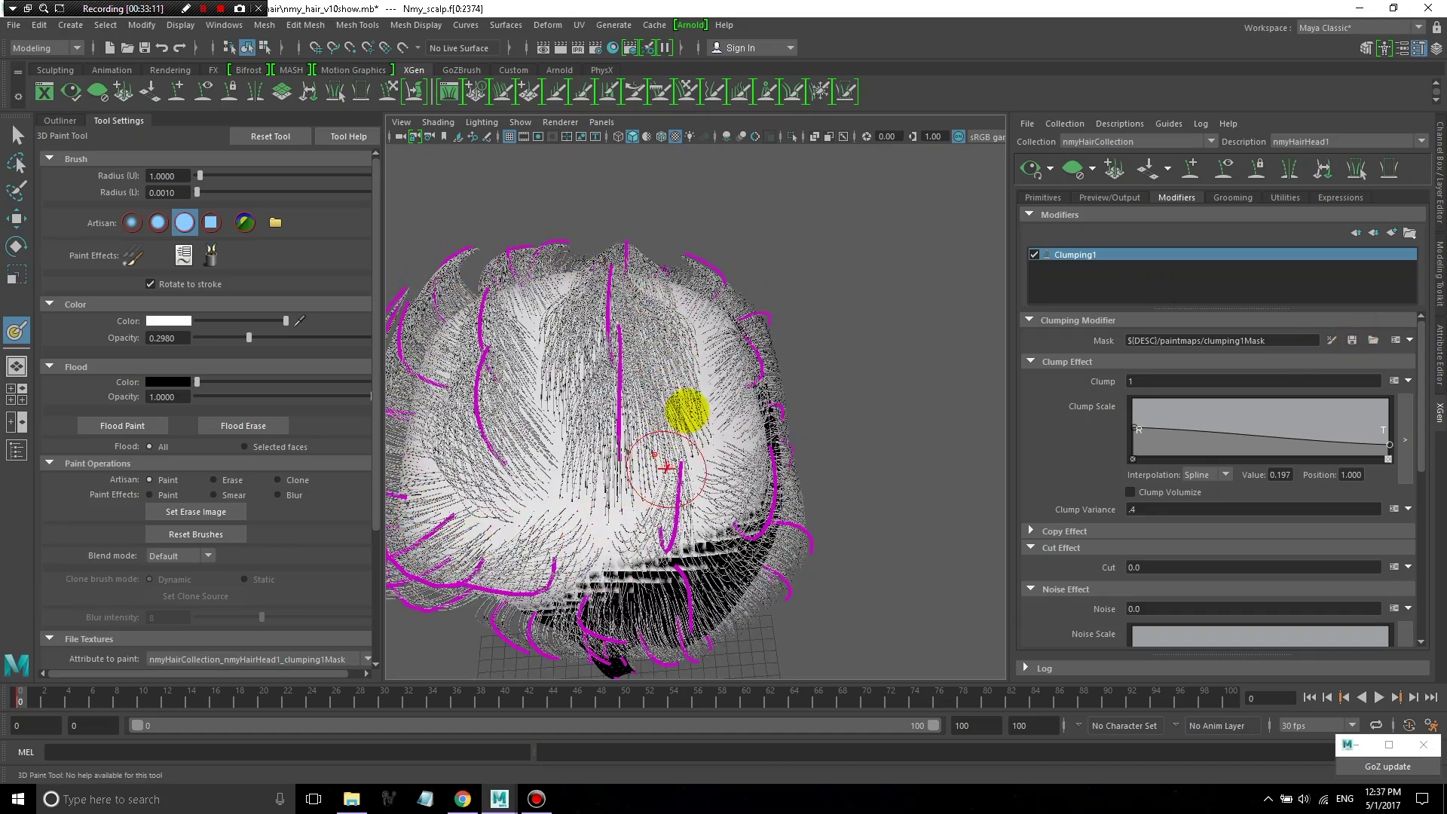
mouse_move(673, 475)
alt+mouse_down()
mouse_move(779, 446)
mouse_move(867, 366)
alt+mouse_up()
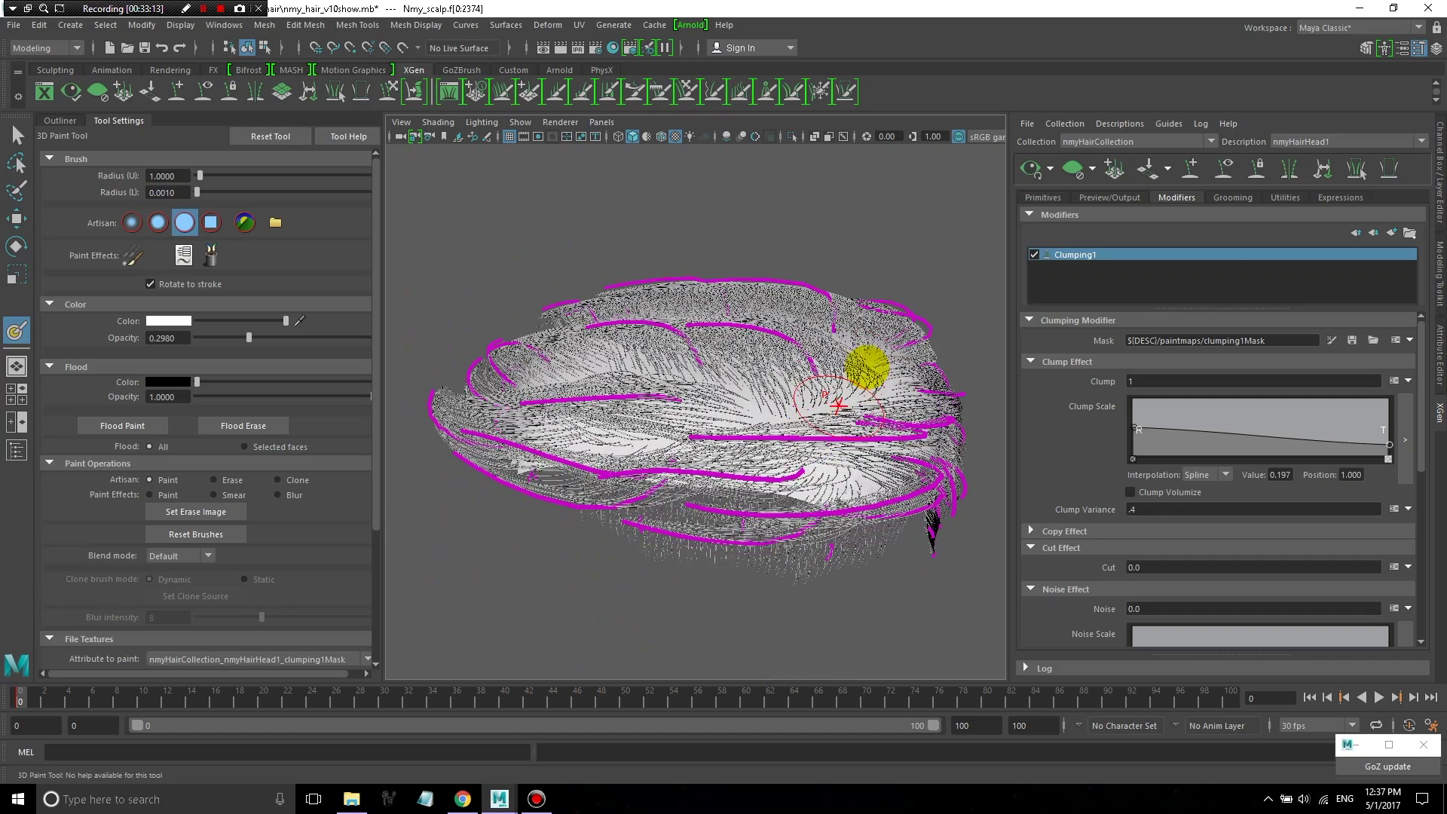
alt+drag(746, 423, 528, 397)
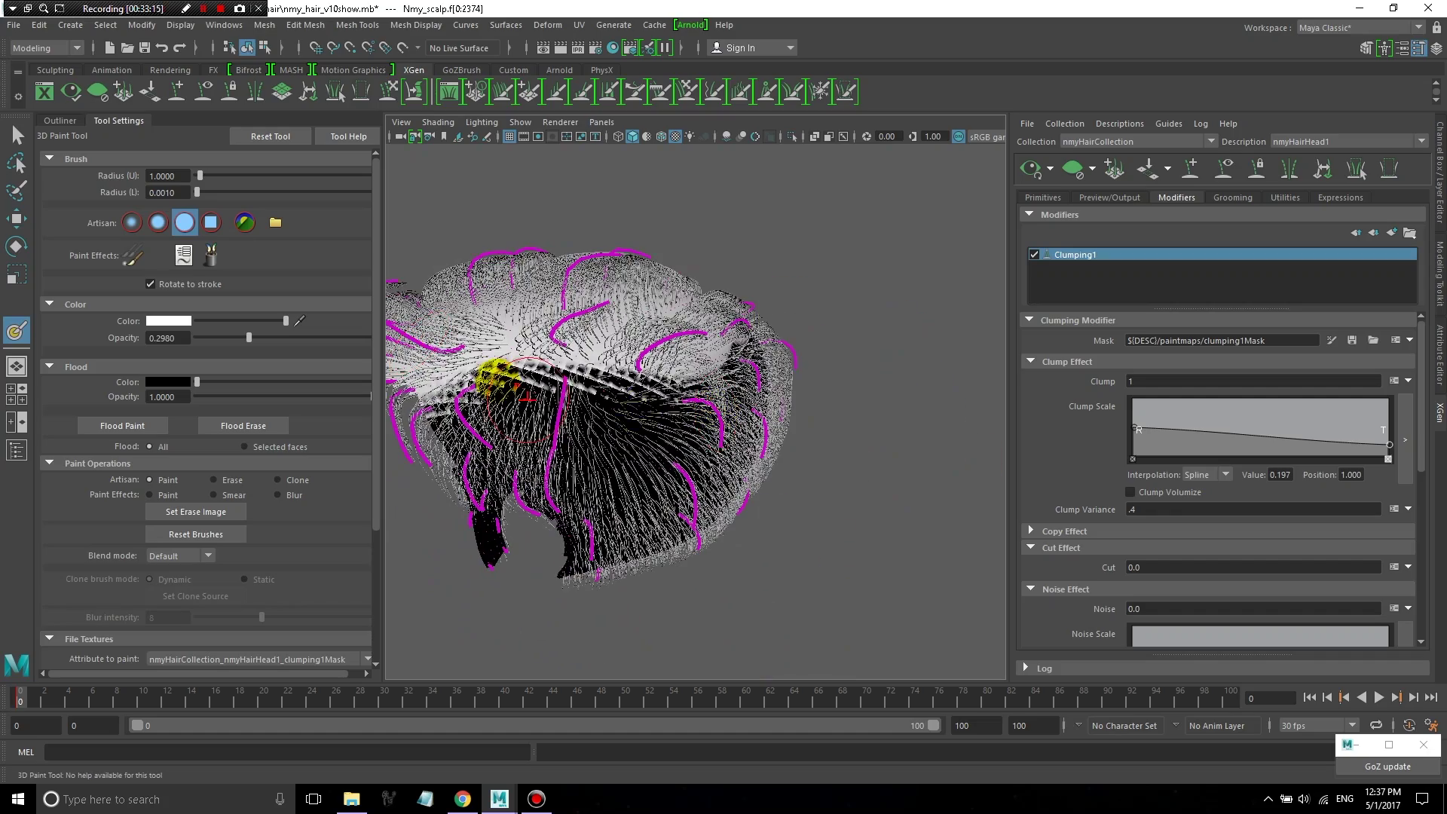
alt+drag(623, 459, 500, 324)
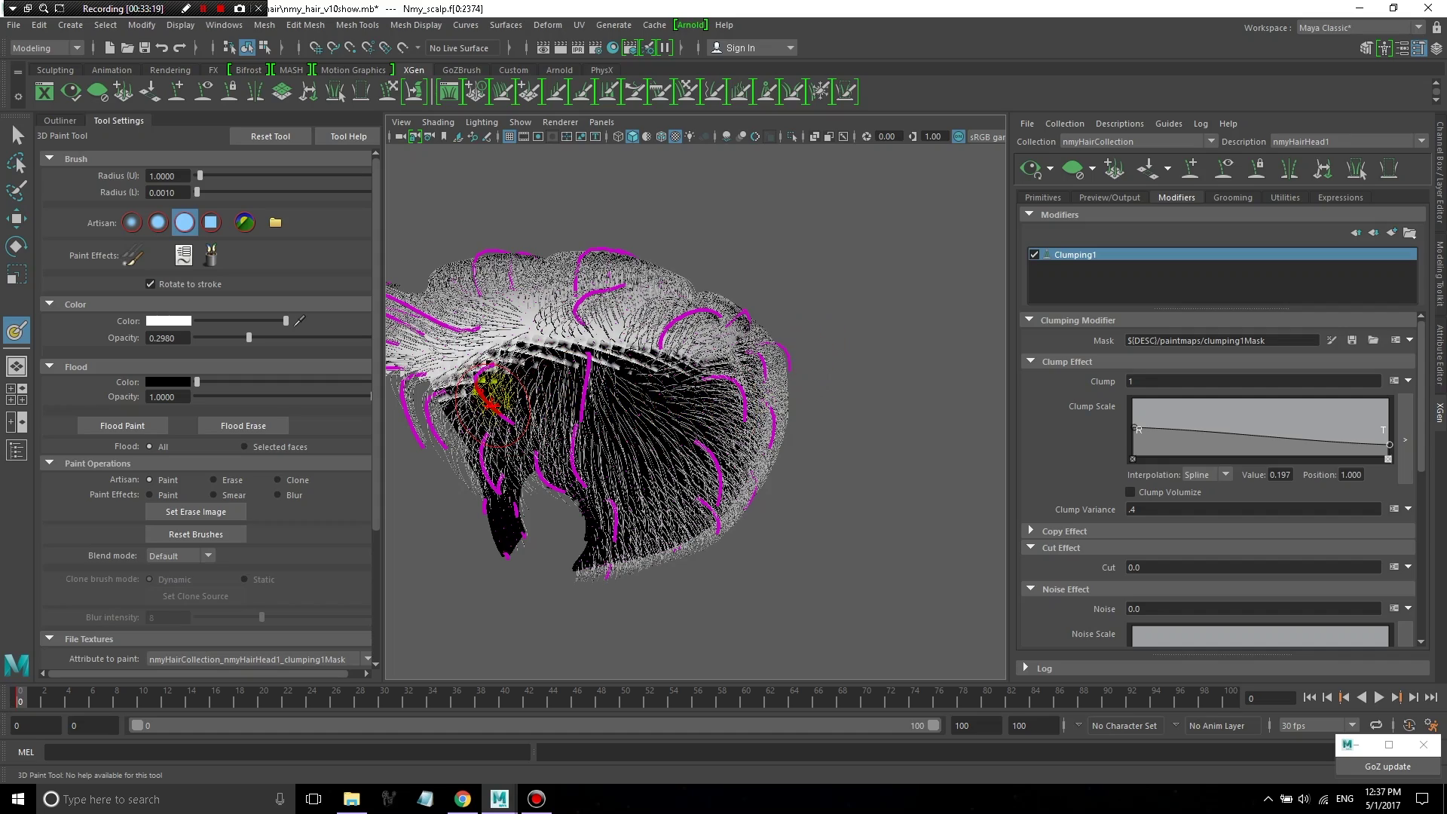
alt+drag(594, 392, 615, 366)
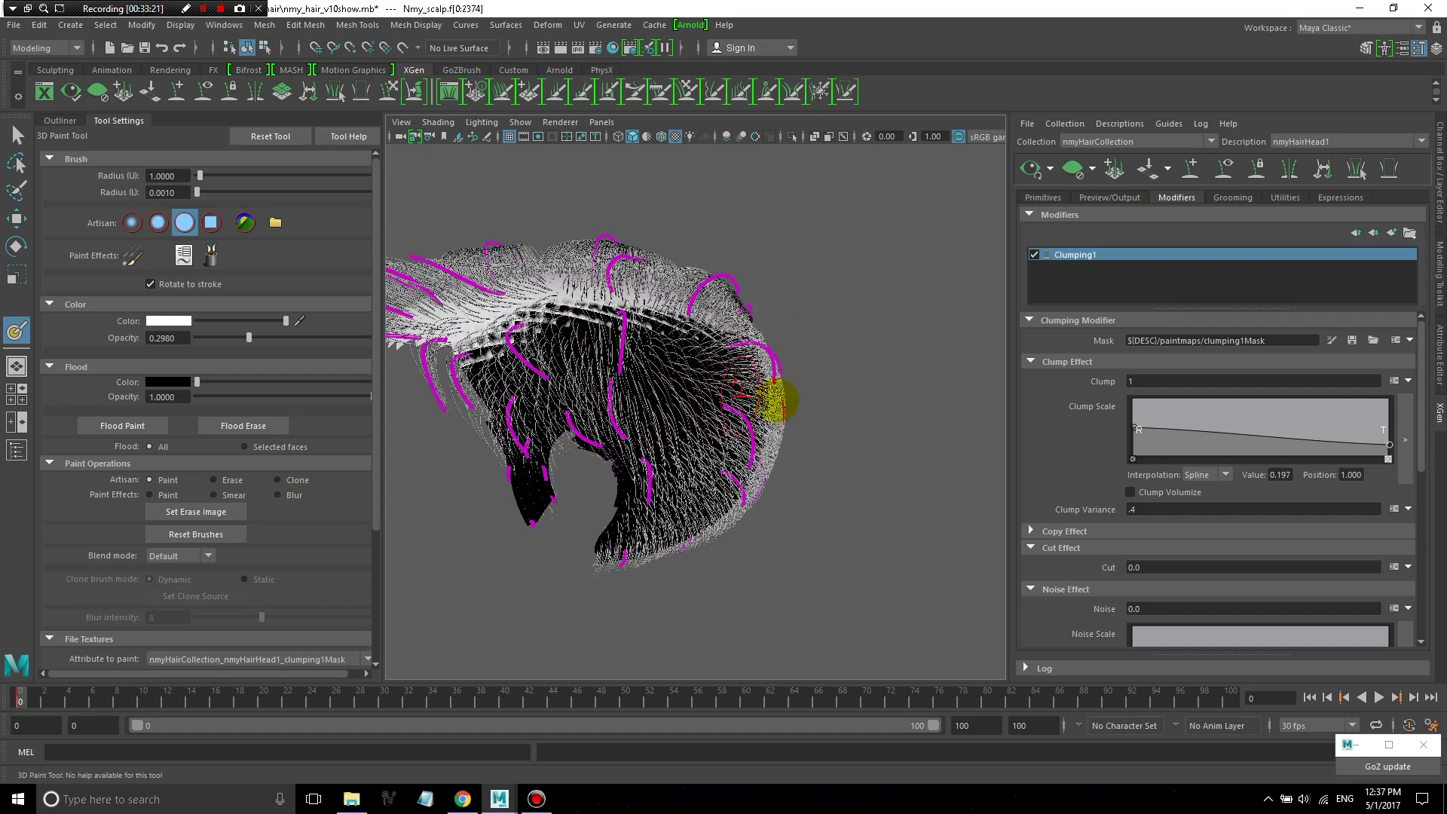
alt+drag(777, 400, 805, 455)
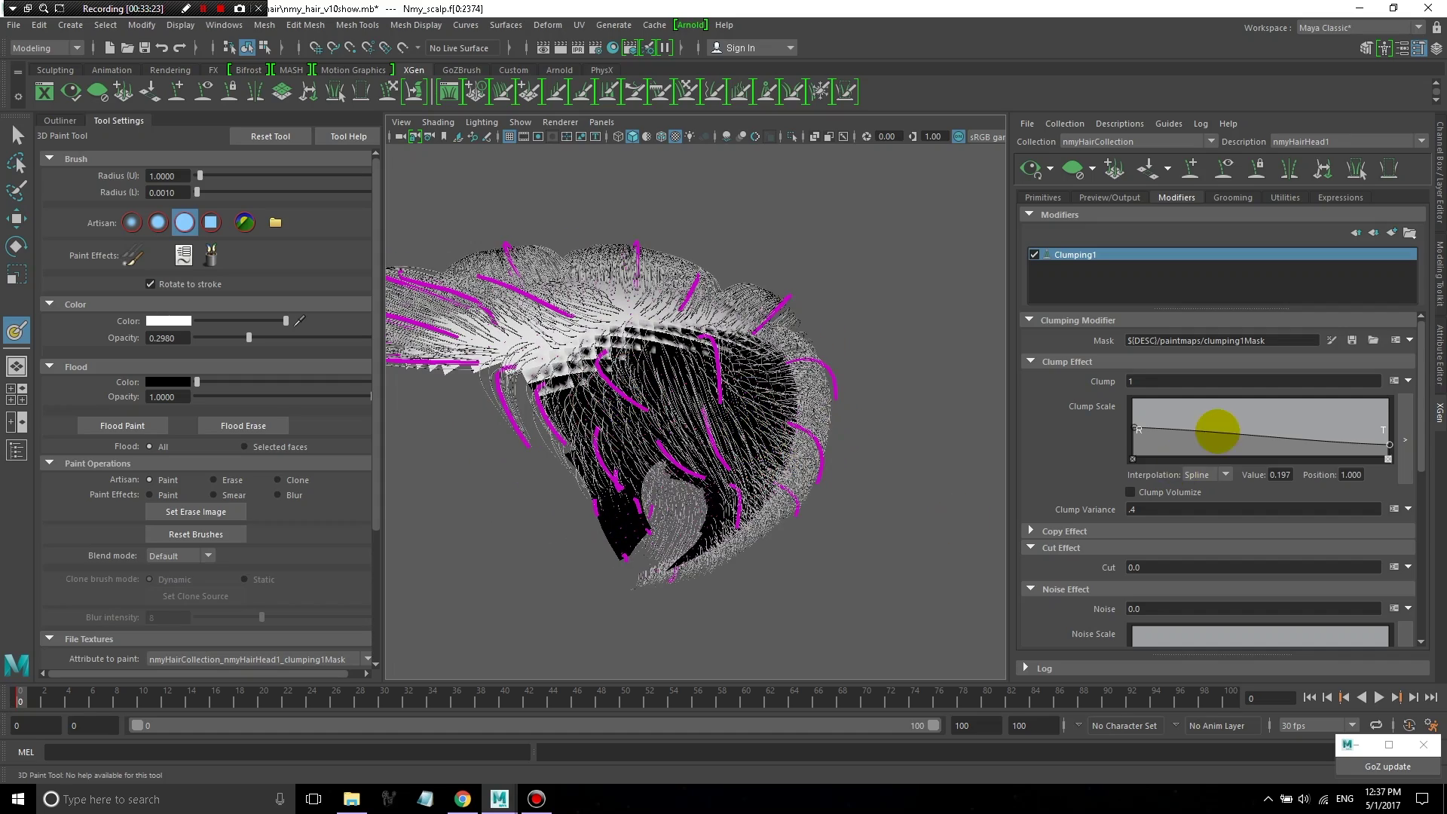
alt+drag(995, 392, 1154, 424)
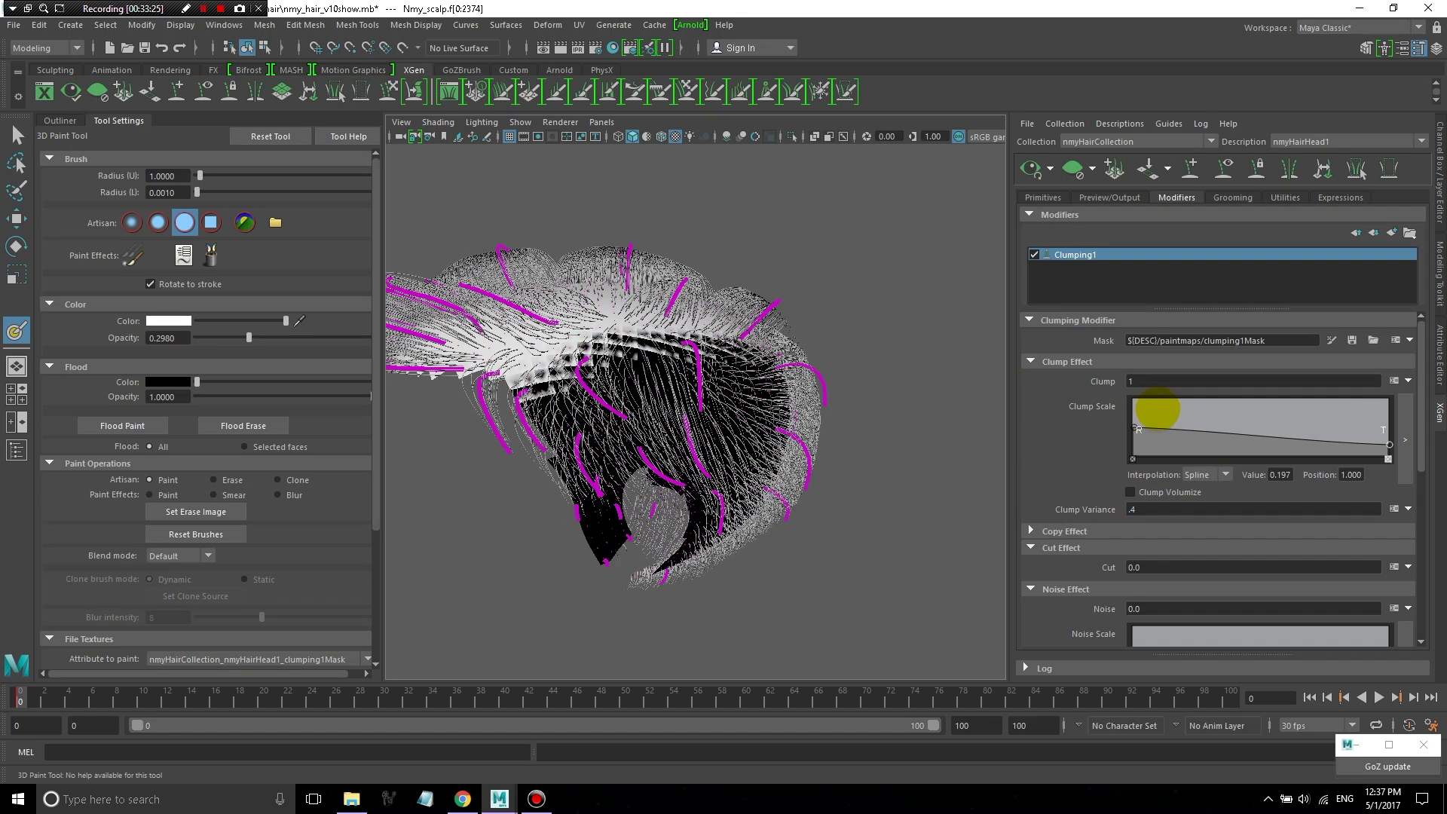
- Add a second Clumping modifier to the nmyHairHead1 description and view the hair from several sides
click(1392, 233)
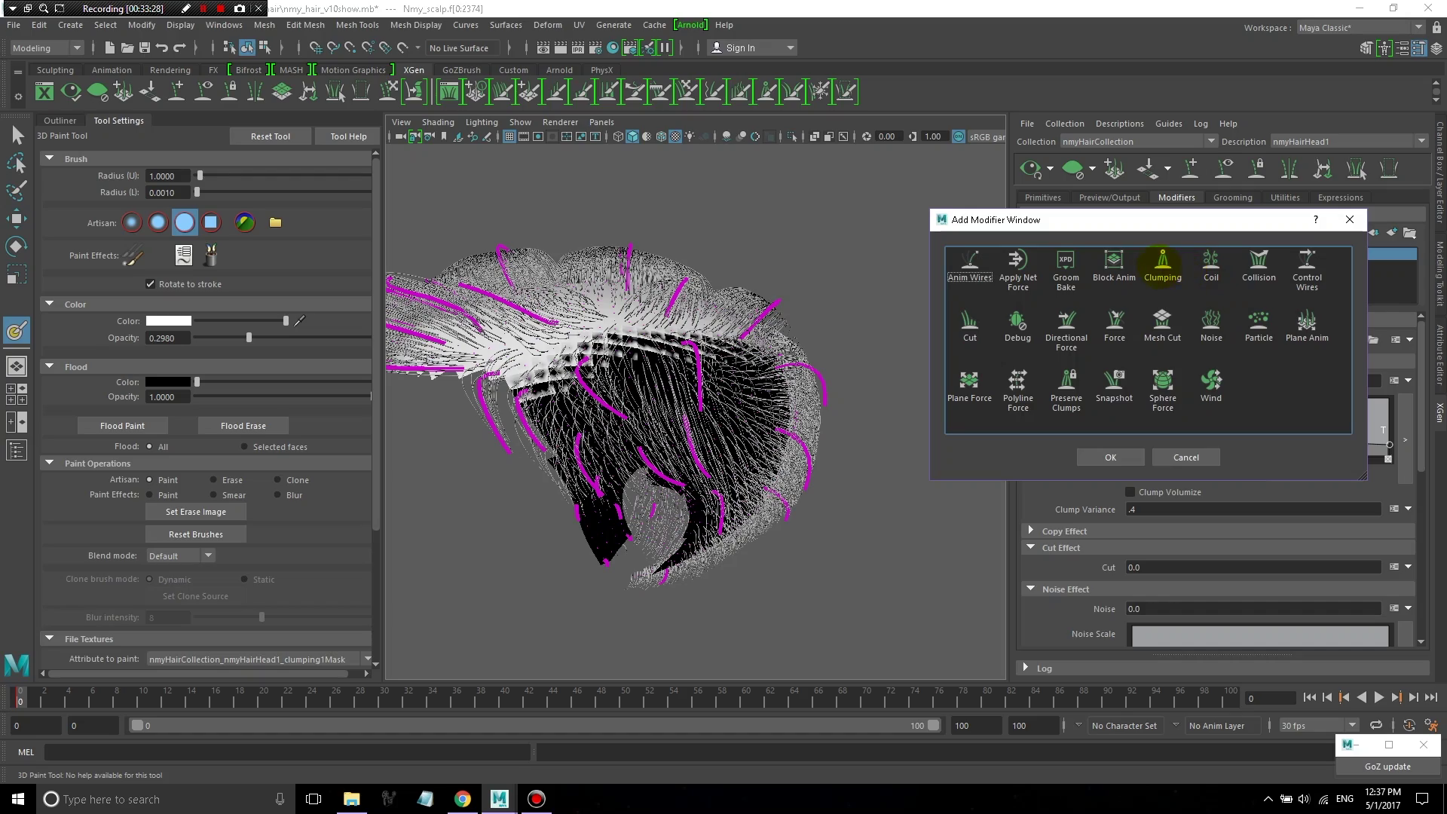
click(1111, 457)
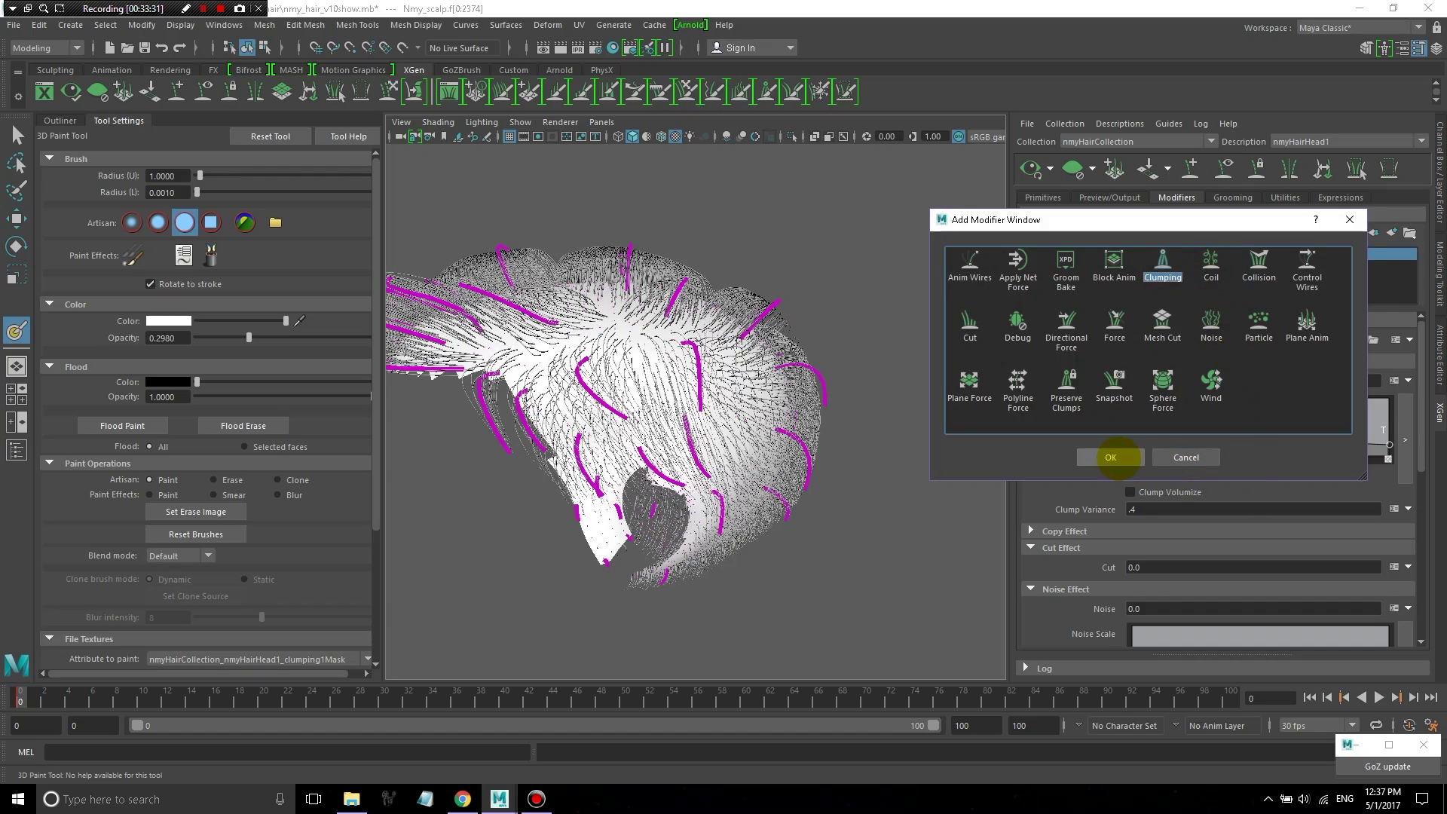
key(6)
mouse_move(602, 398)
alt+mouse_down()
mouse_move(1166, 314)
mouse_move(750, 378)
mouse_move(777, 618)
alt+mouse_up()
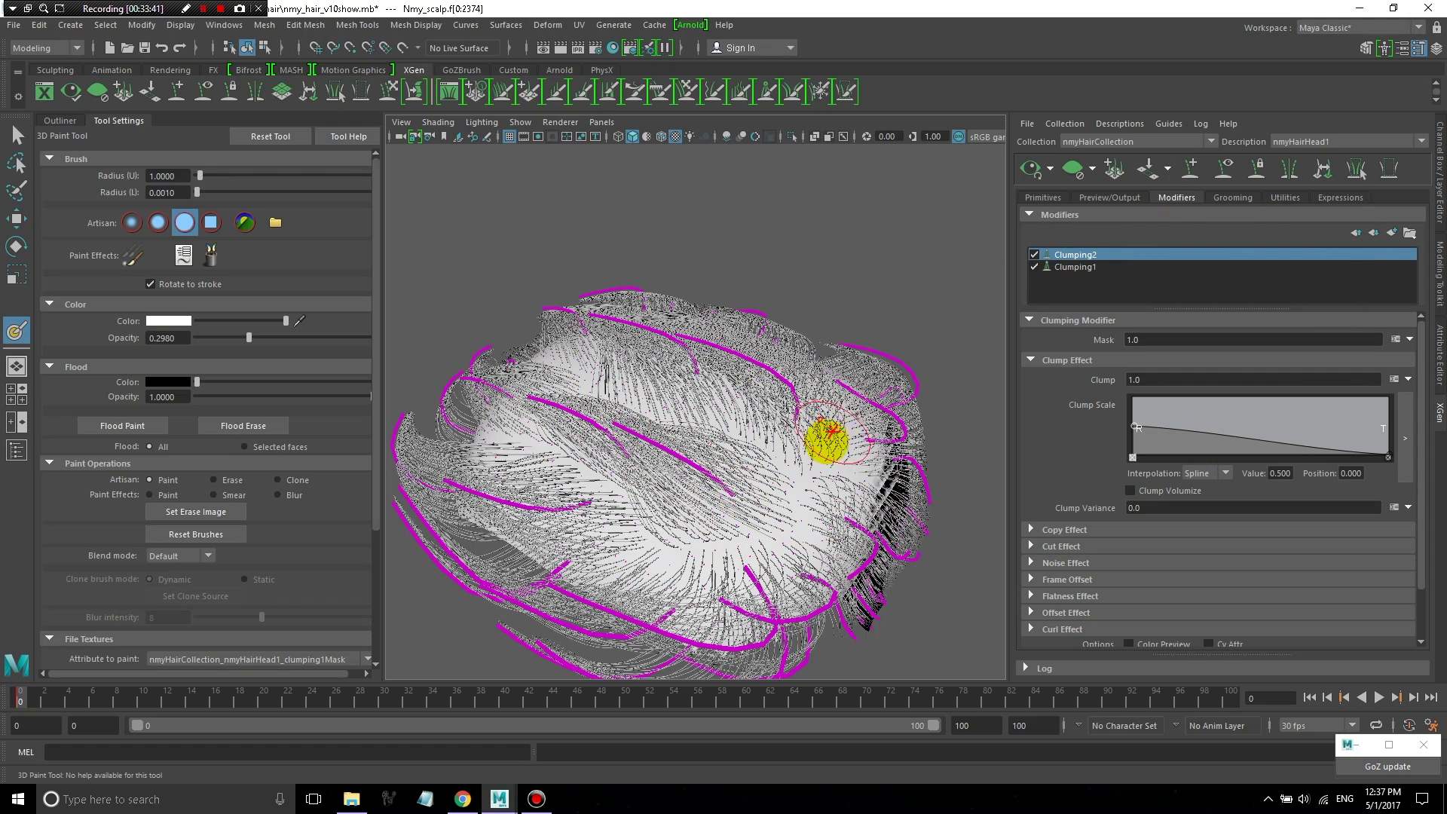
alt+drag(824, 437, 959, 329)
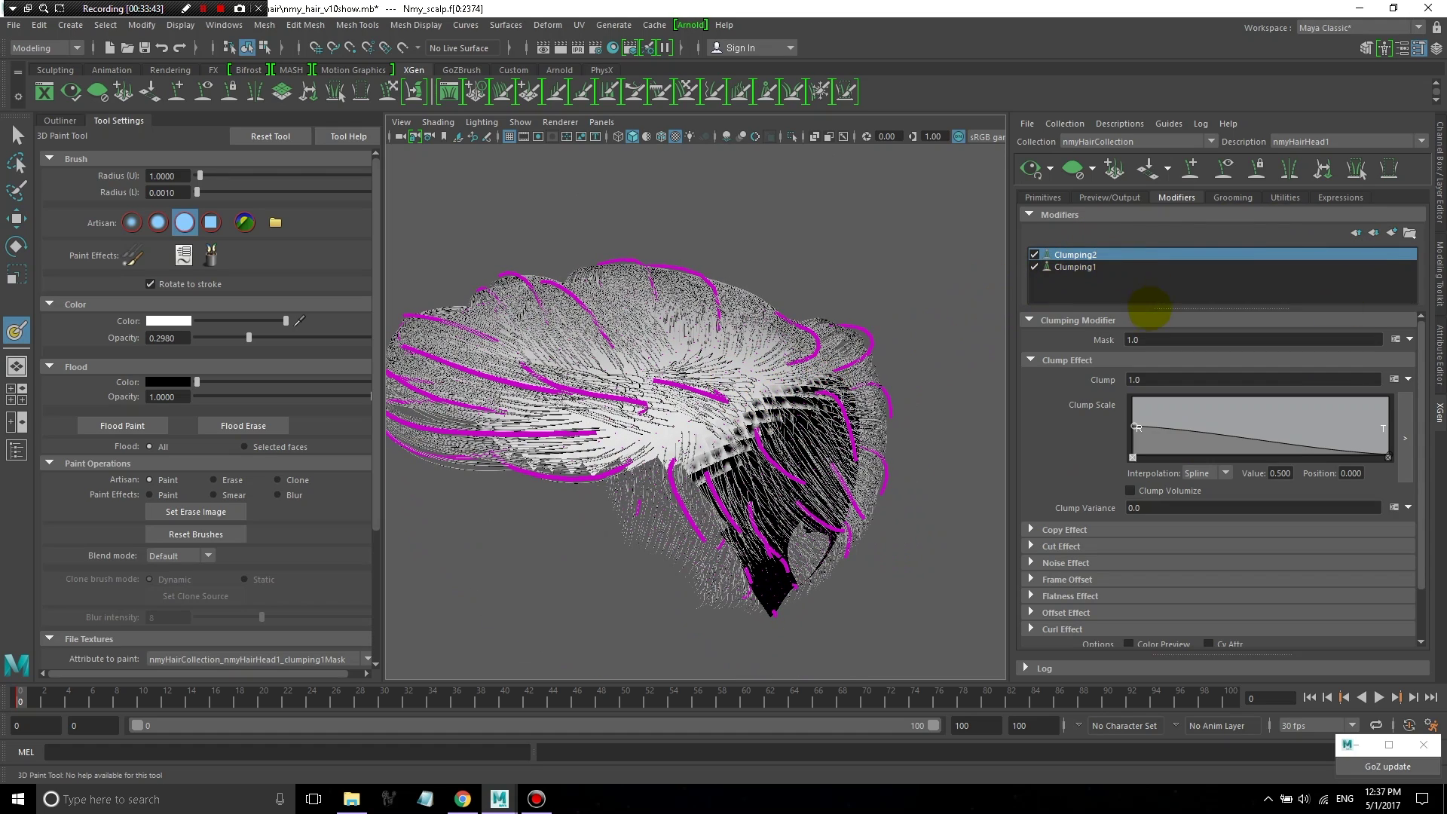
alt+drag(581, 332, 635, 354)
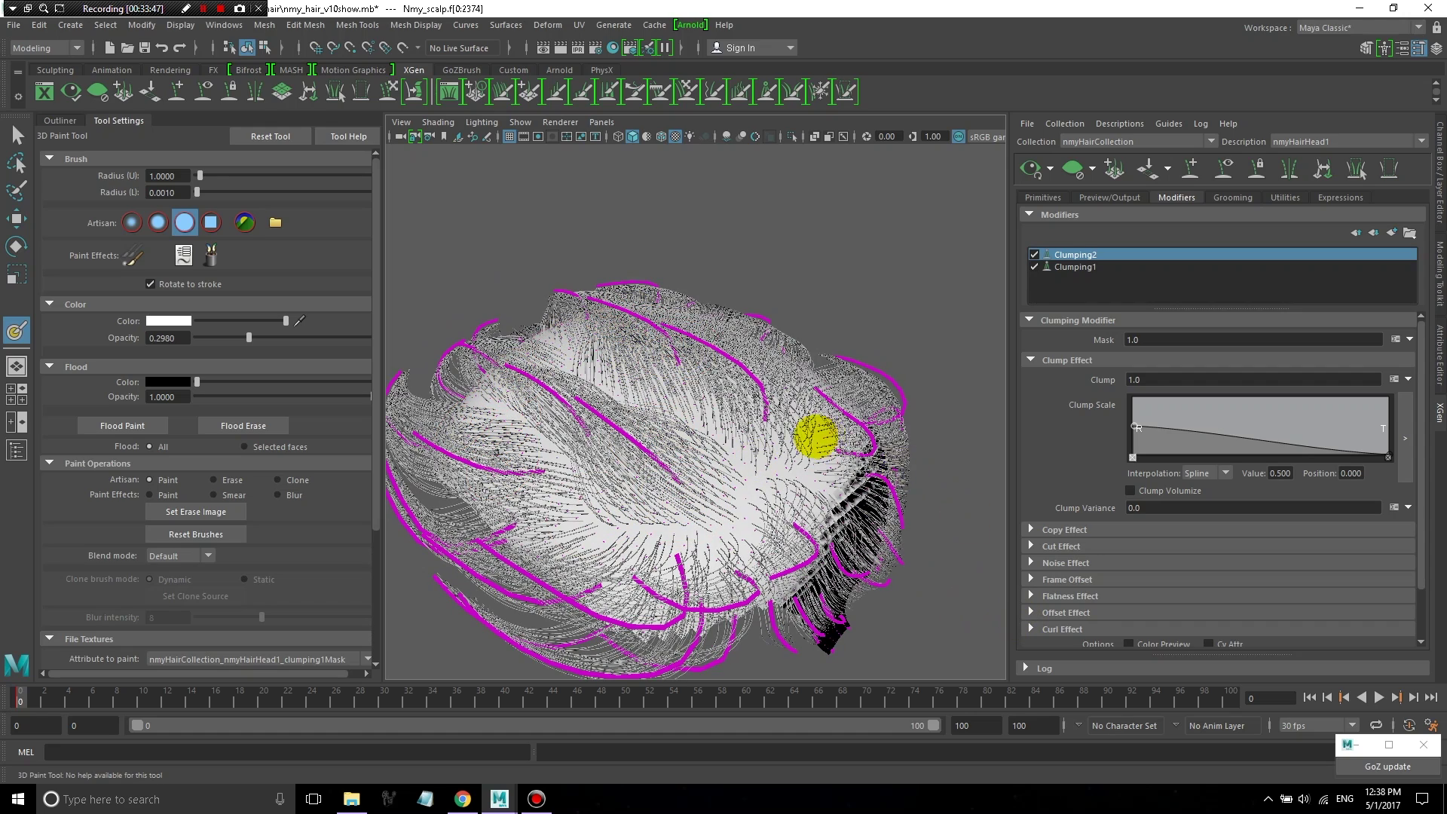
alt+drag(816, 435, 1219, 294)
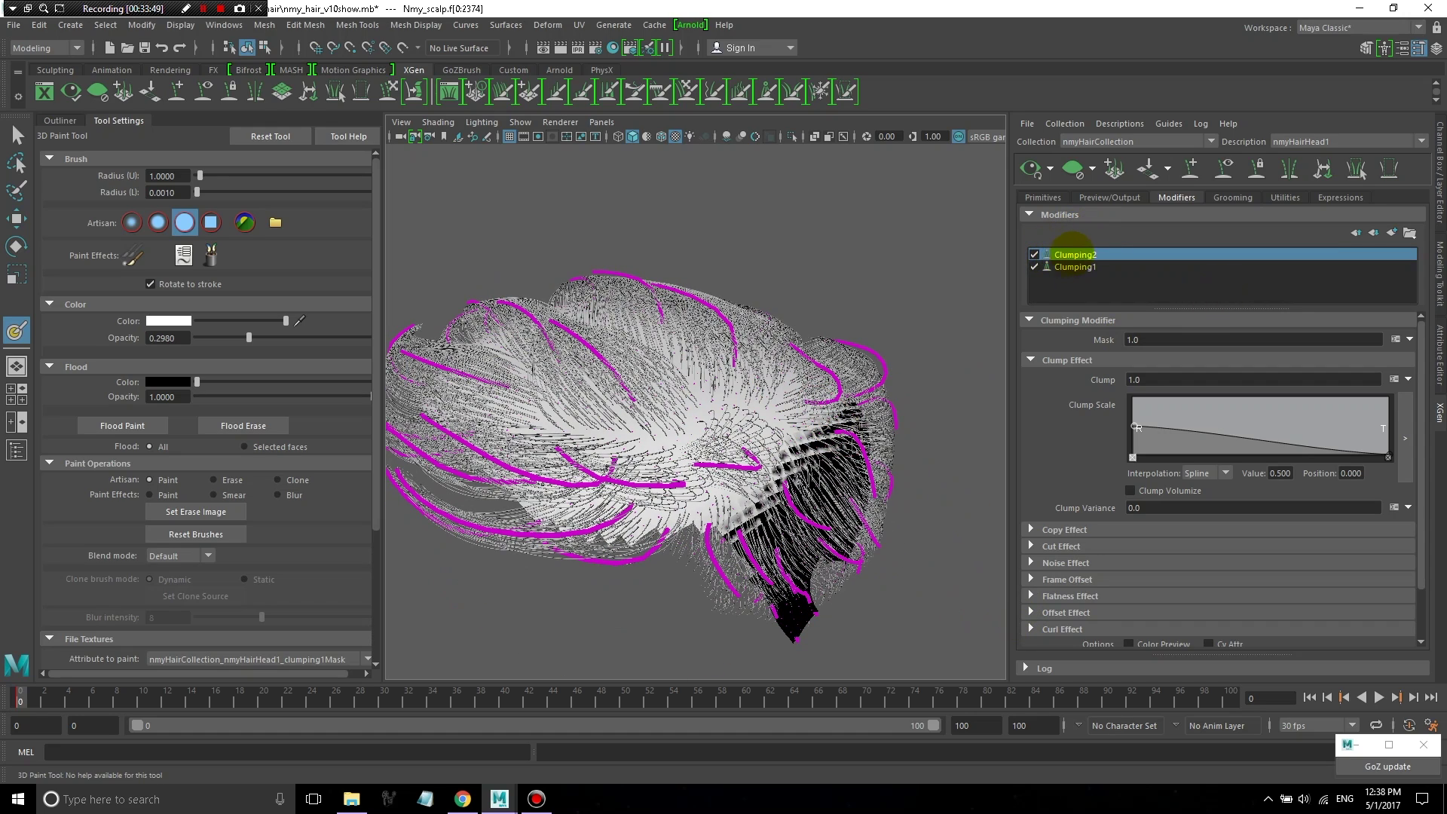
- Open the clumping map setup for the Clumping2 modifier and place its dialog clear of the scalp
scroll(1299, 452, down, 3)
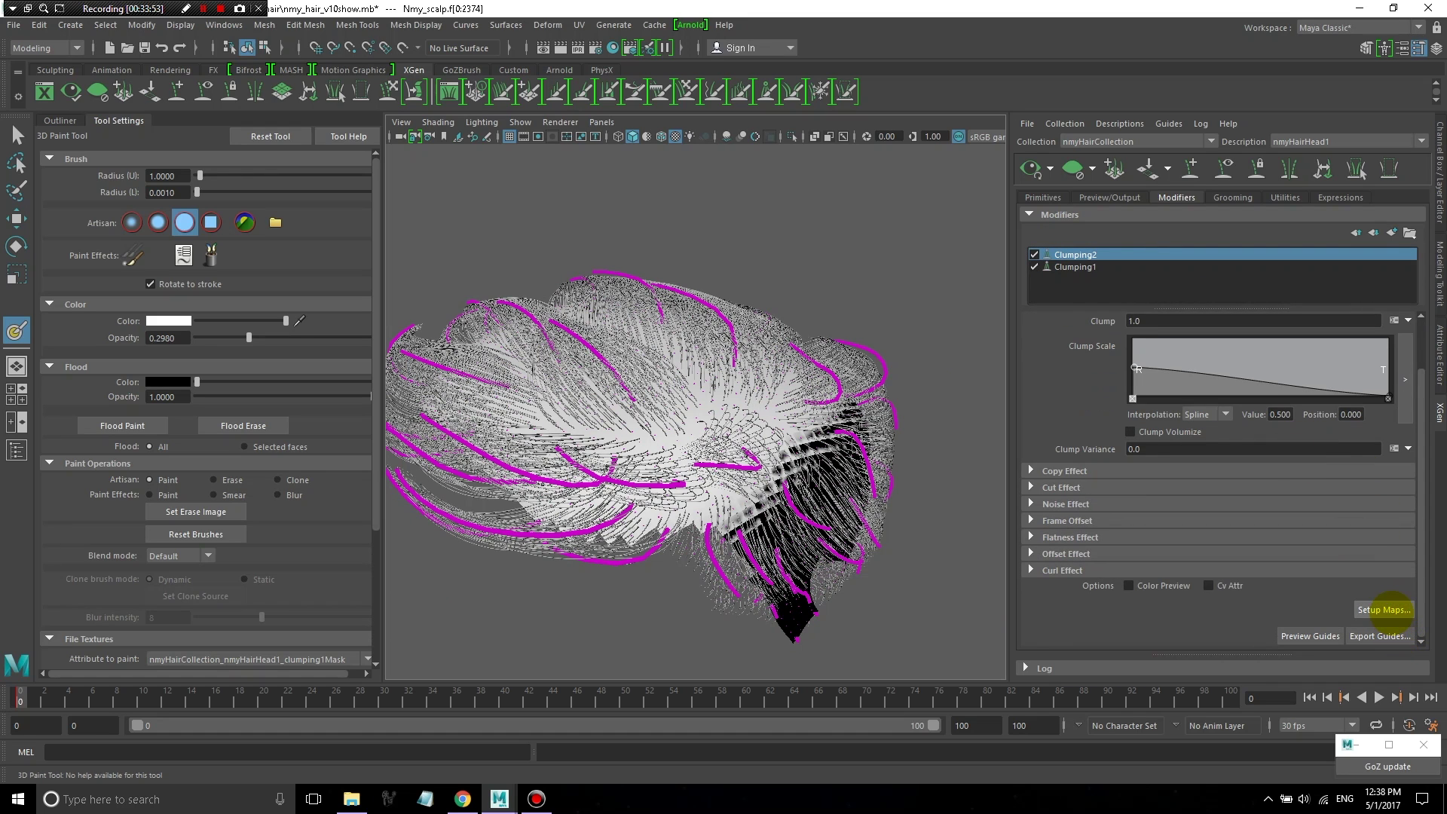
click(1385, 609)
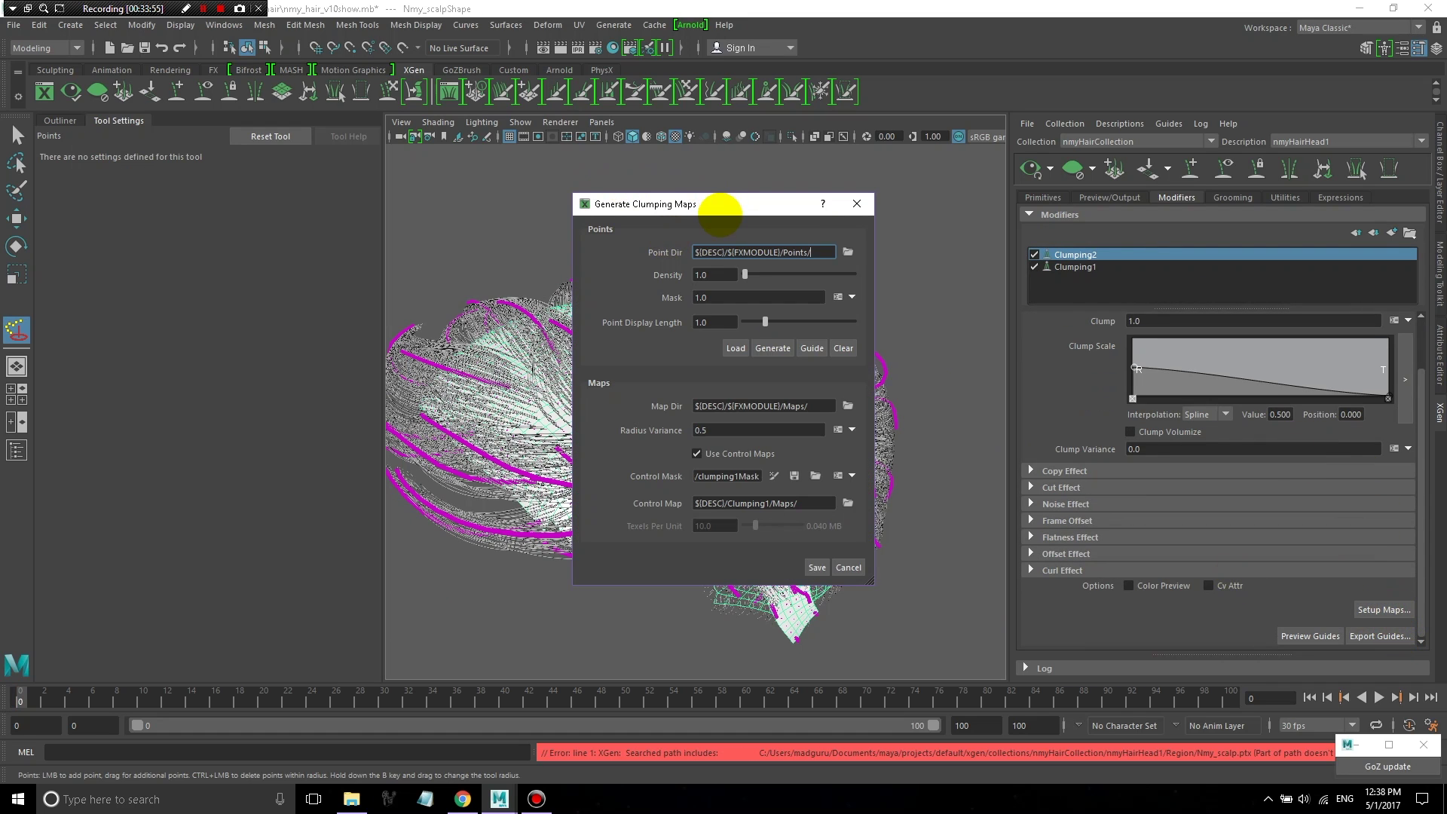
drag(717, 211, 225, 186)
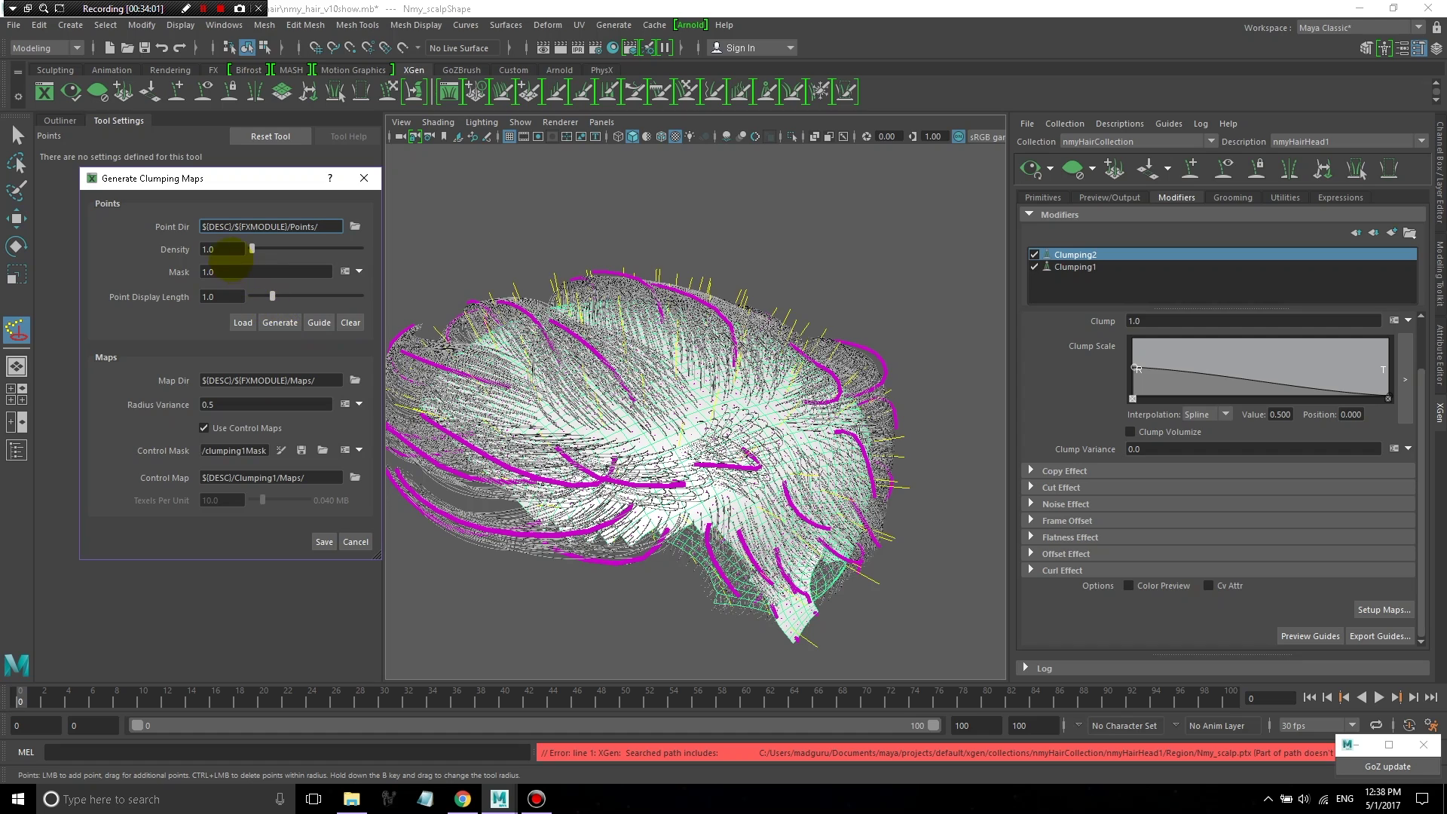
click(221, 252)
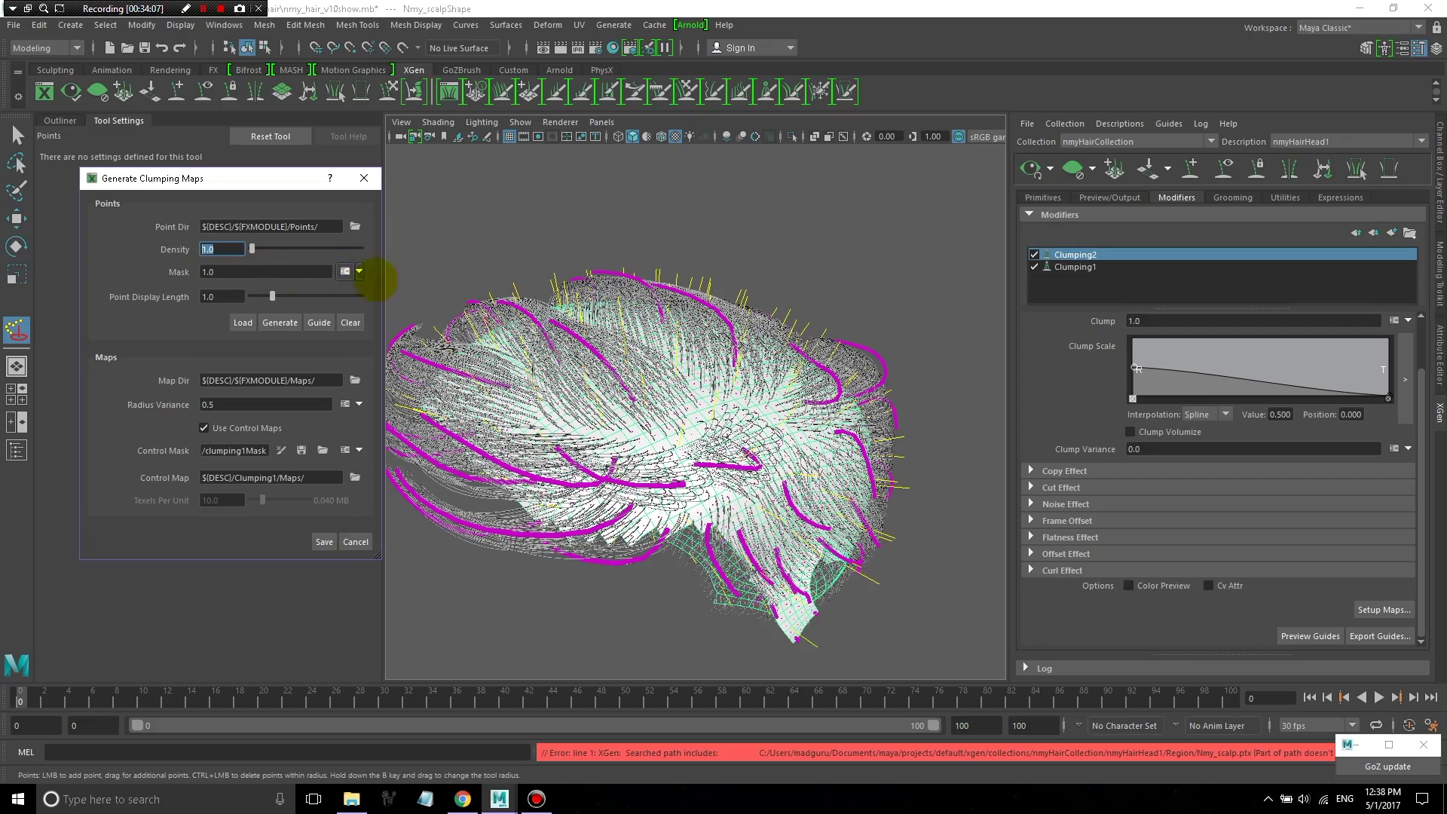
- Examine how the clump points are distributed over the top, back and sides of the scalp
alt+drag(669, 410, 782, 333)
mouse_move(782, 332)
alt+right_down()
mouse_move(662, 384)
mouse_move(769, 339)
alt+right_up()
alt+drag(769, 339, 807, 581)
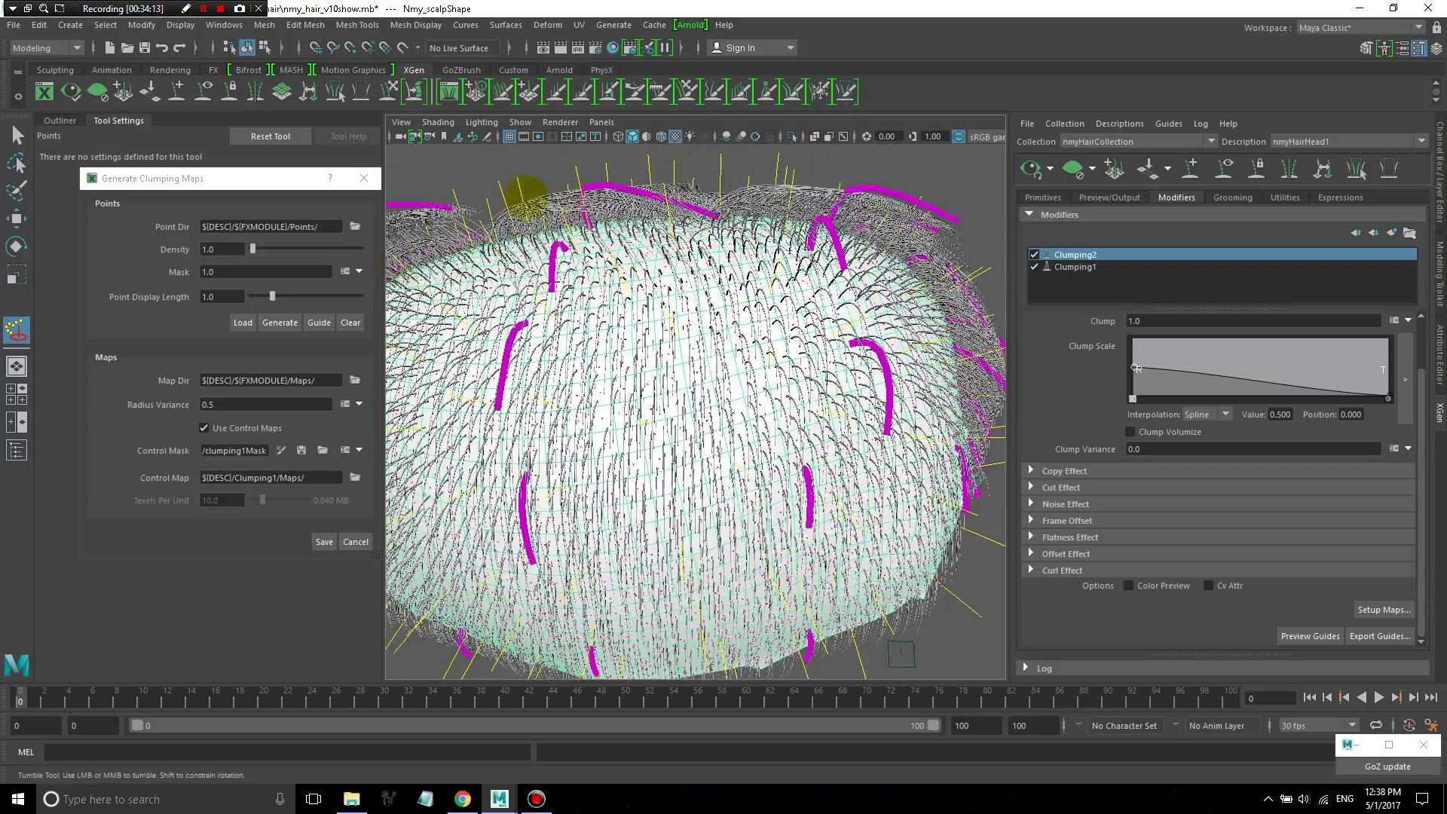
alt+drag(526, 197, 663, 324)
alt+right_drag(663, 324, 646, 313)
alt+drag(646, 314, 694, 430)
alt+right_drag(695, 430, 744, 429)
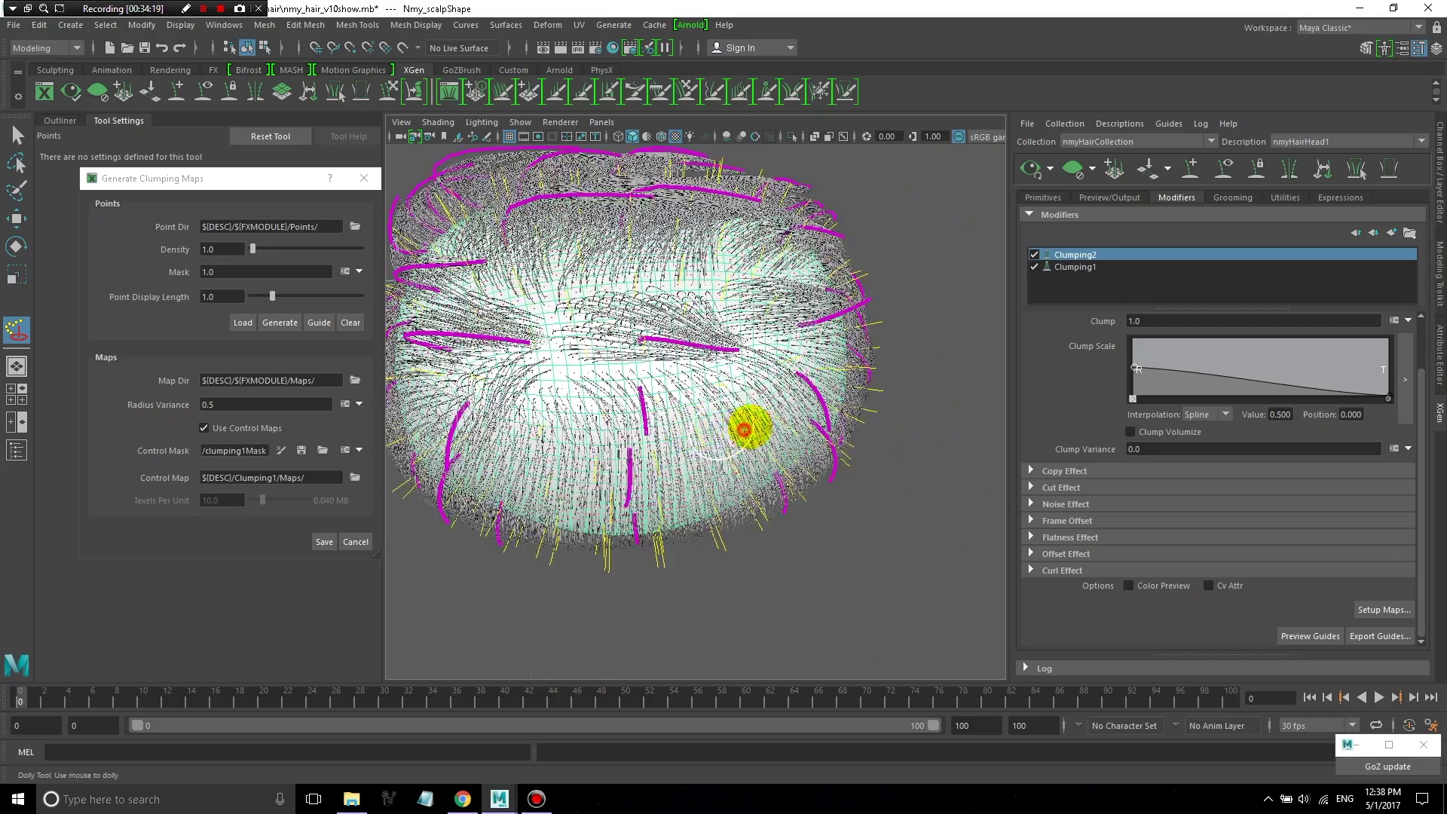
alt+drag(744, 430, 491, 377)
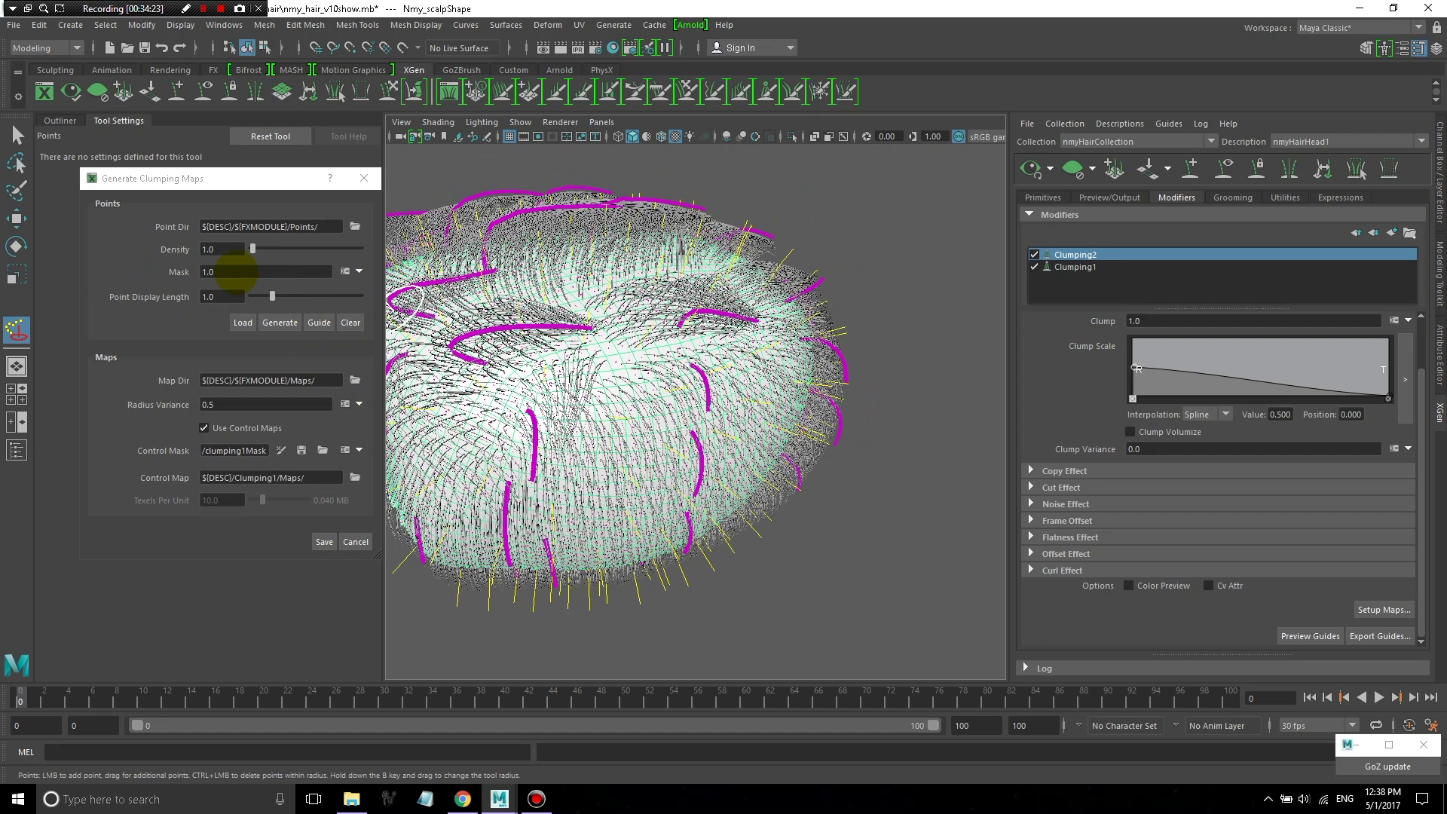
- Generate Clumping2's clump points at a density of 2.0, save the clumping maps and inspect the resulting clumps
click(227, 248)
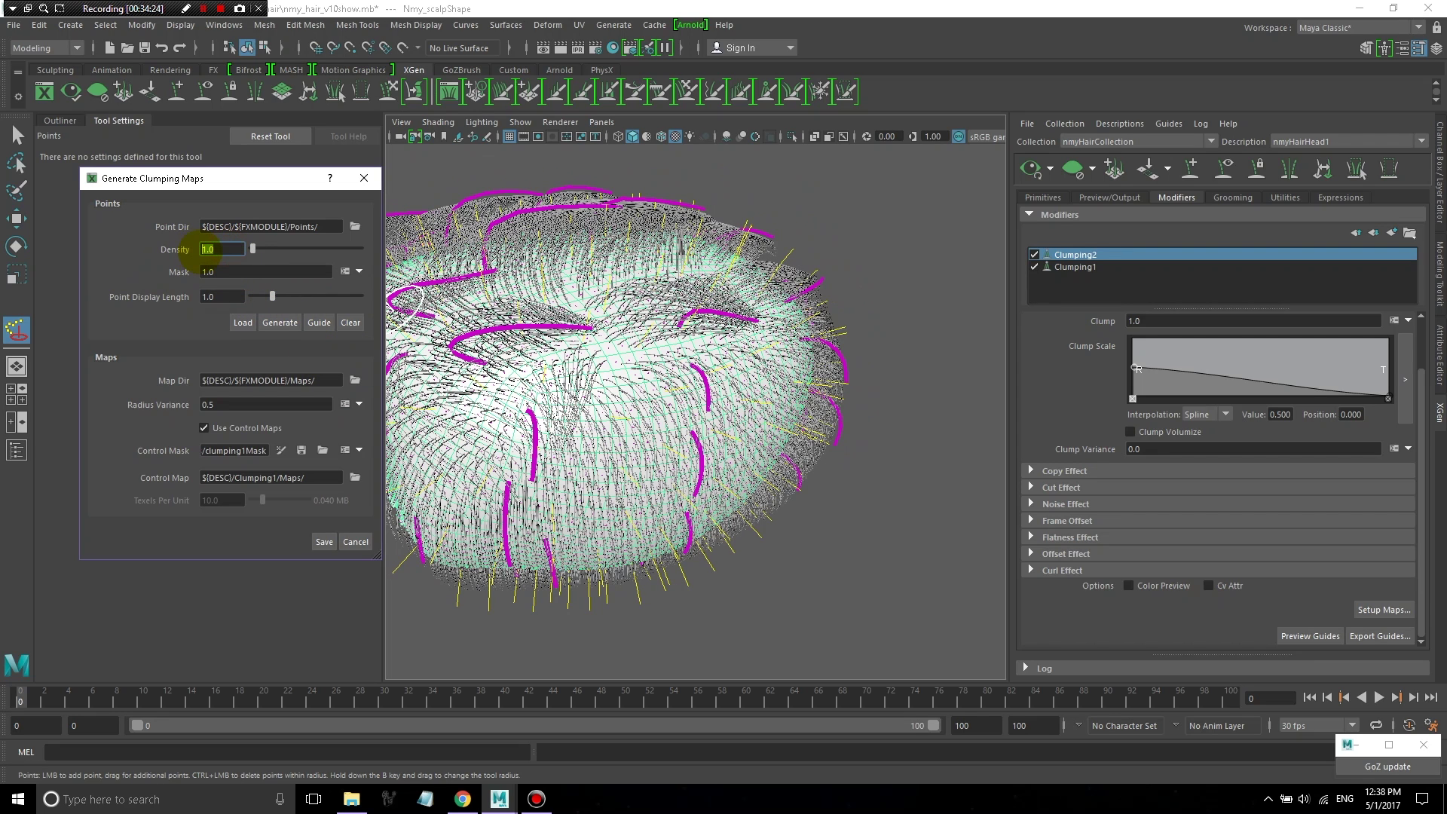
text(2)
key(Return)
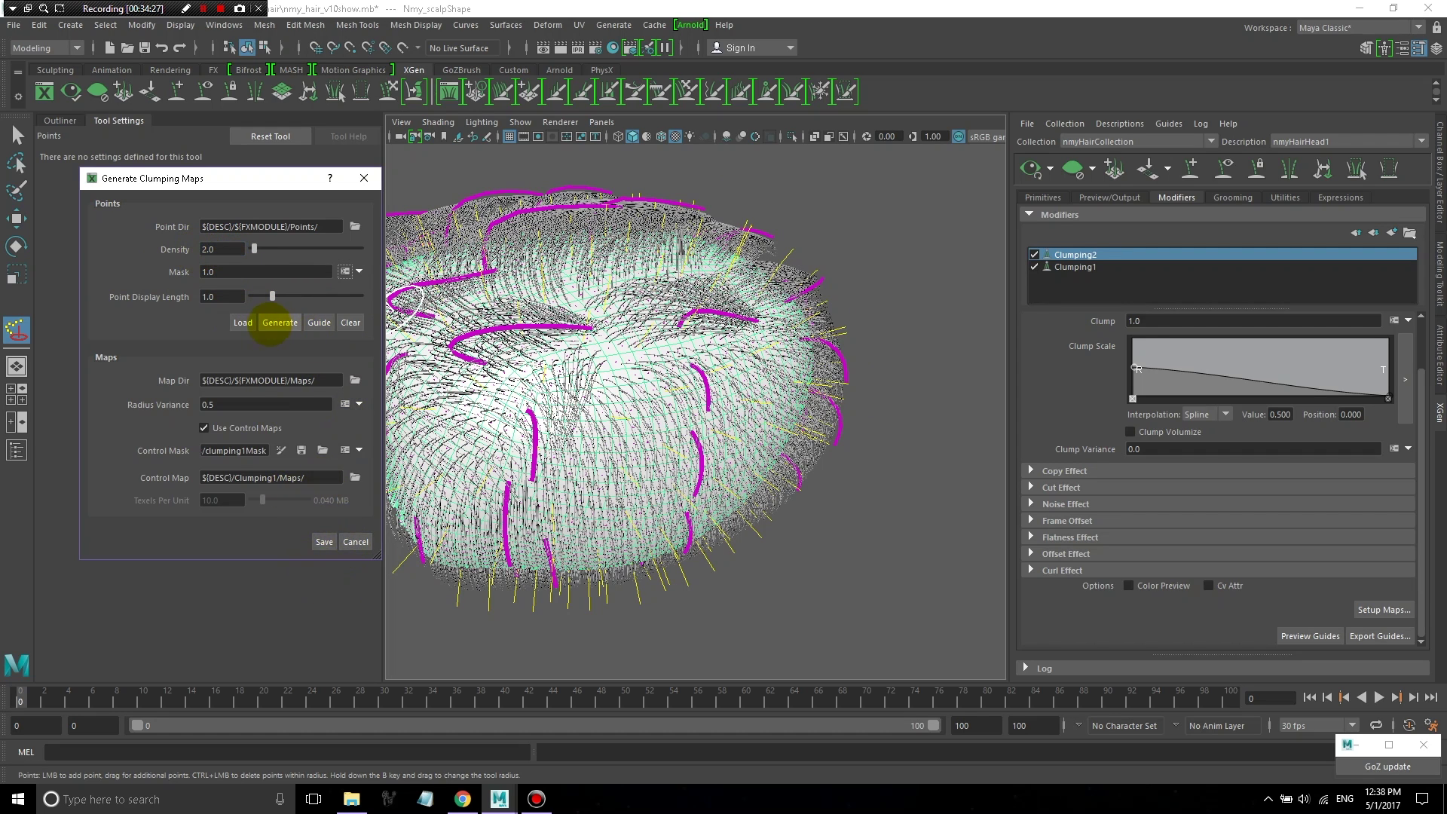
click(268, 323)
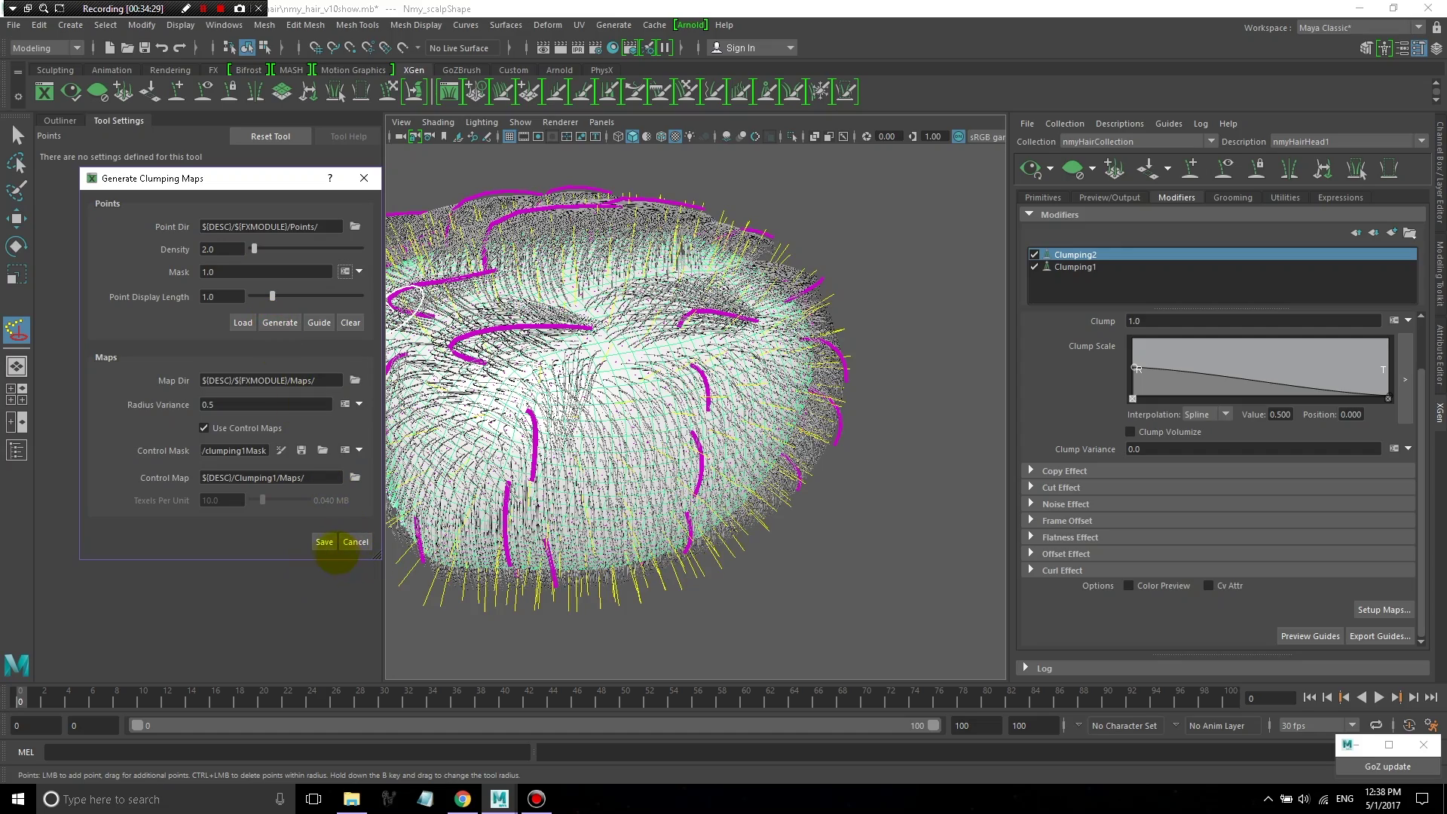
click(324, 542)
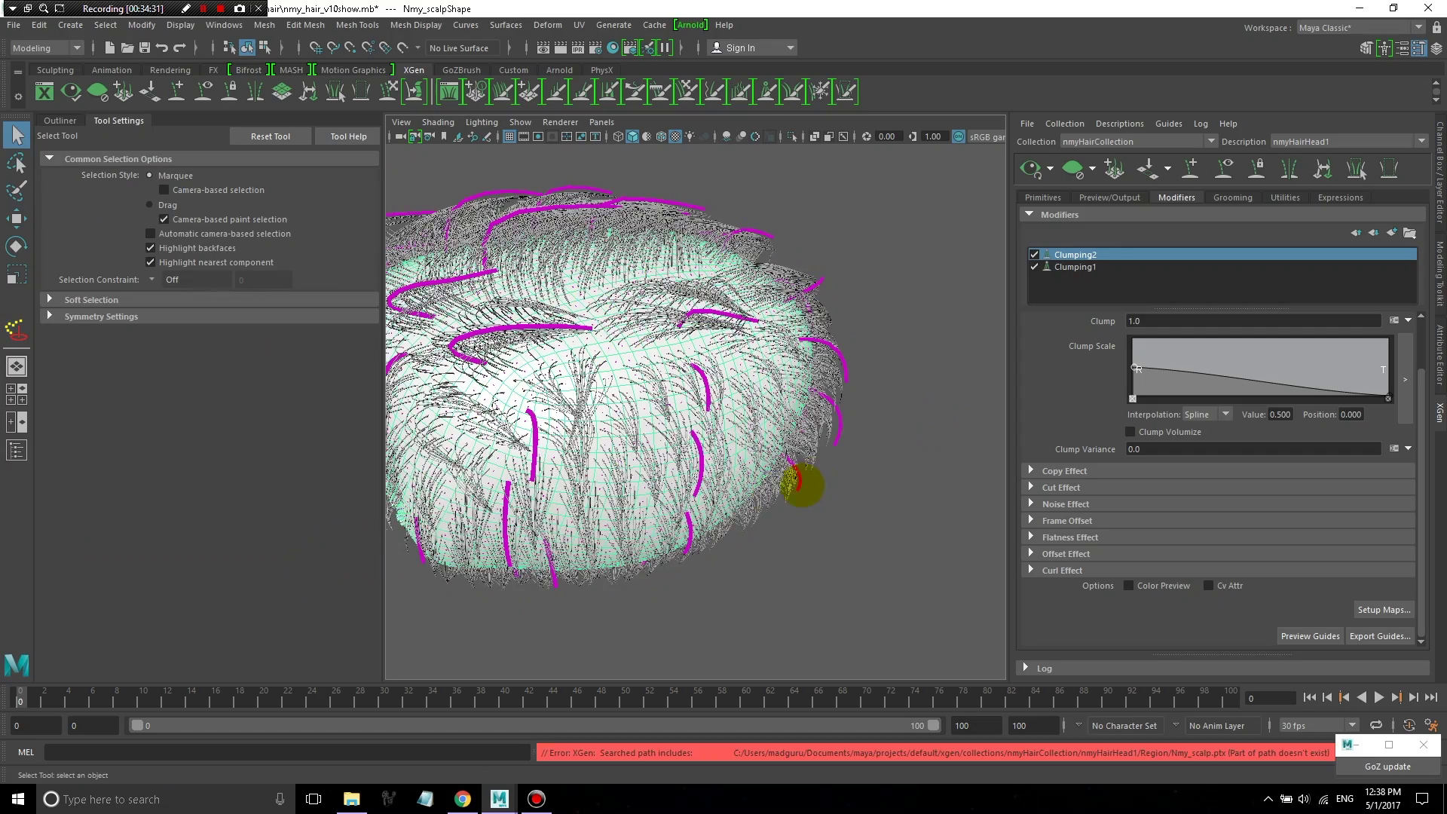
alt+drag(791, 478, 621, 427)
scroll(688, 389, up, 5)
alt+drag(688, 390, 889, 445)
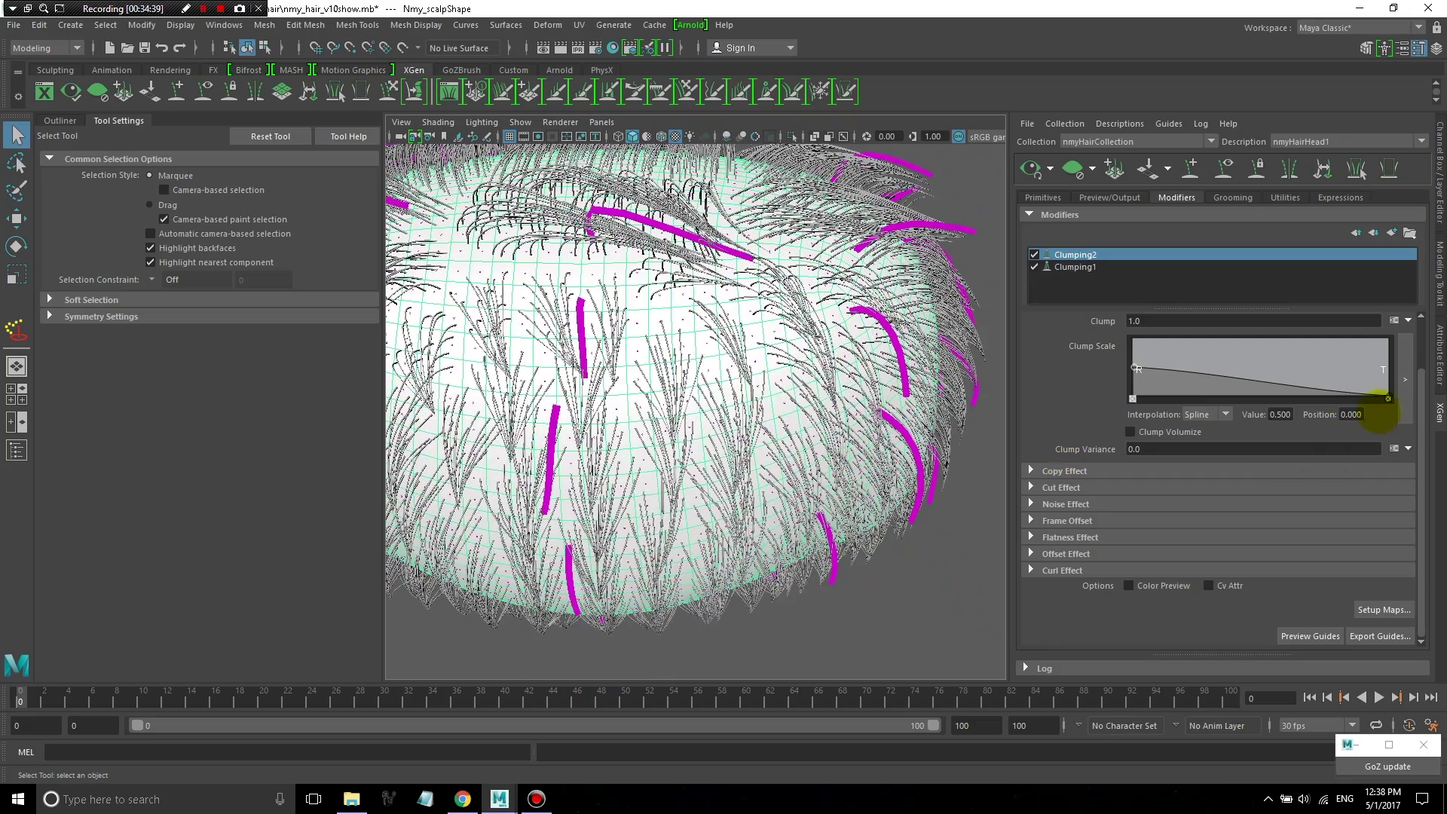
- Raise the tip end of Clumping2's Clump Scale curve to a value of 0.211 and check the whole head
drag(1390, 394, 1389, 384)
alt+drag(628, 384, 691, 395)
scroll(694, 384, down, 10)
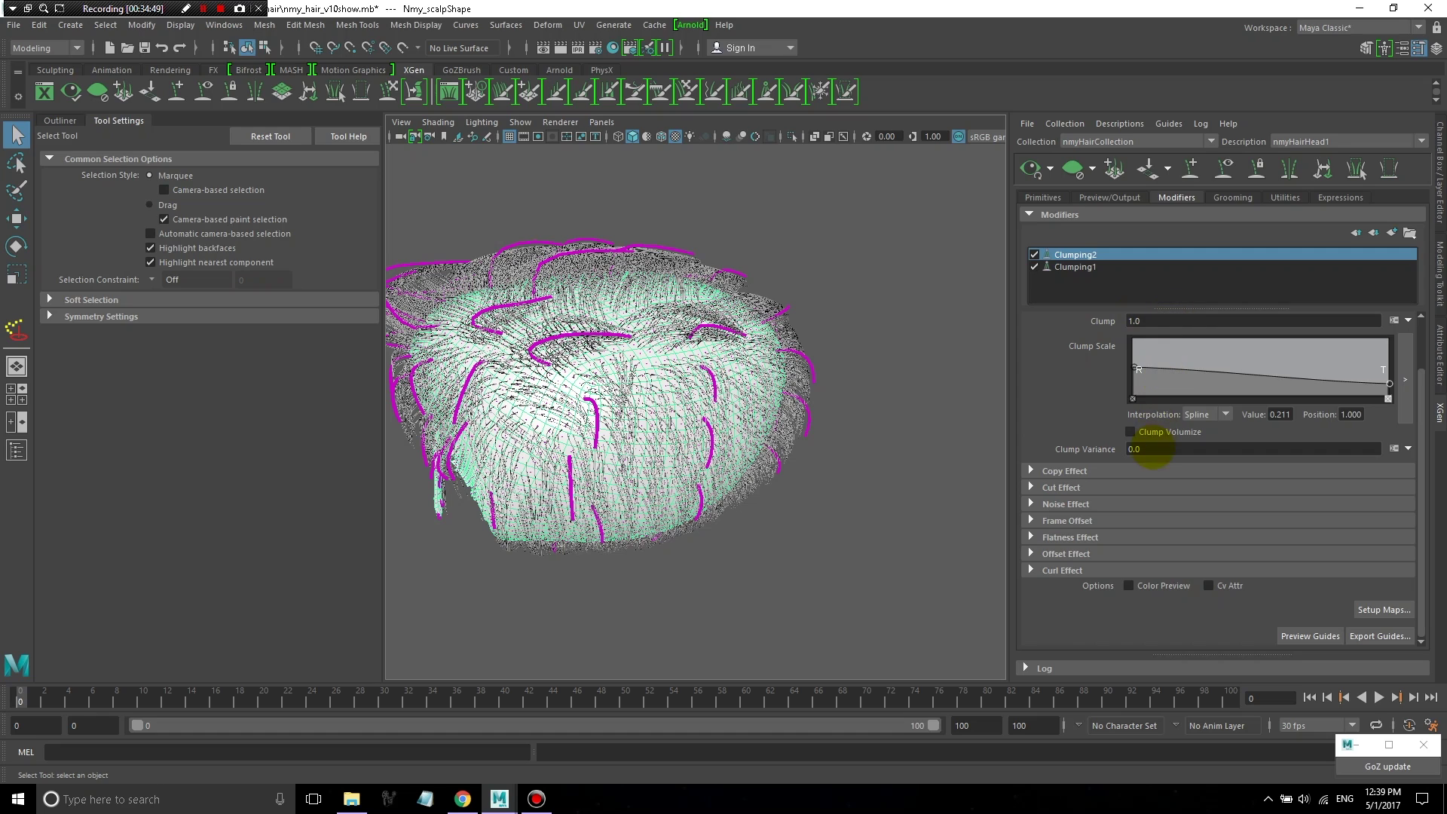
- Set Clumping2's Clump Variance to .5 and inspect the clumps from the side and close up
click(1180, 450)
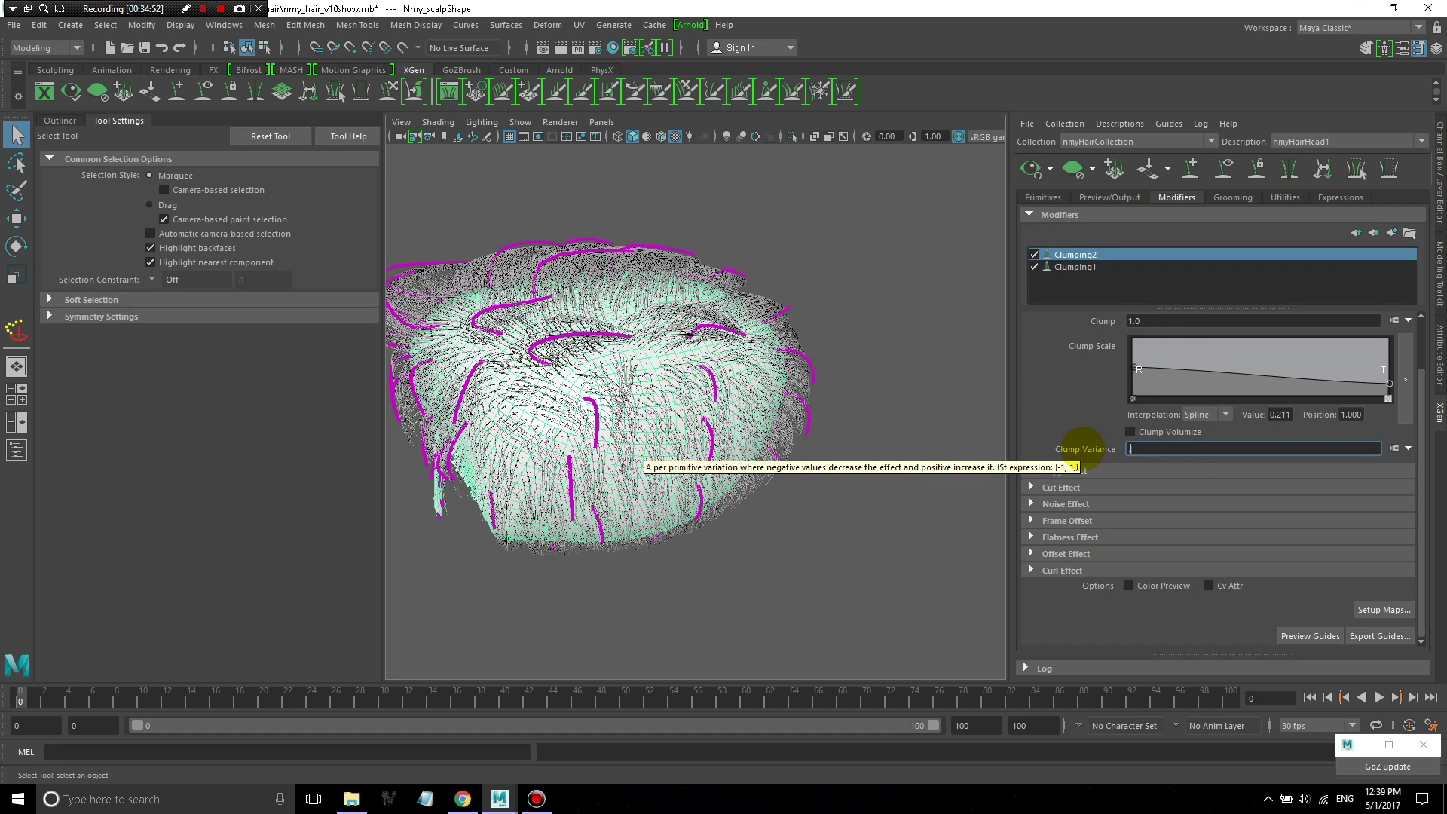
text(.5)
key(Return)
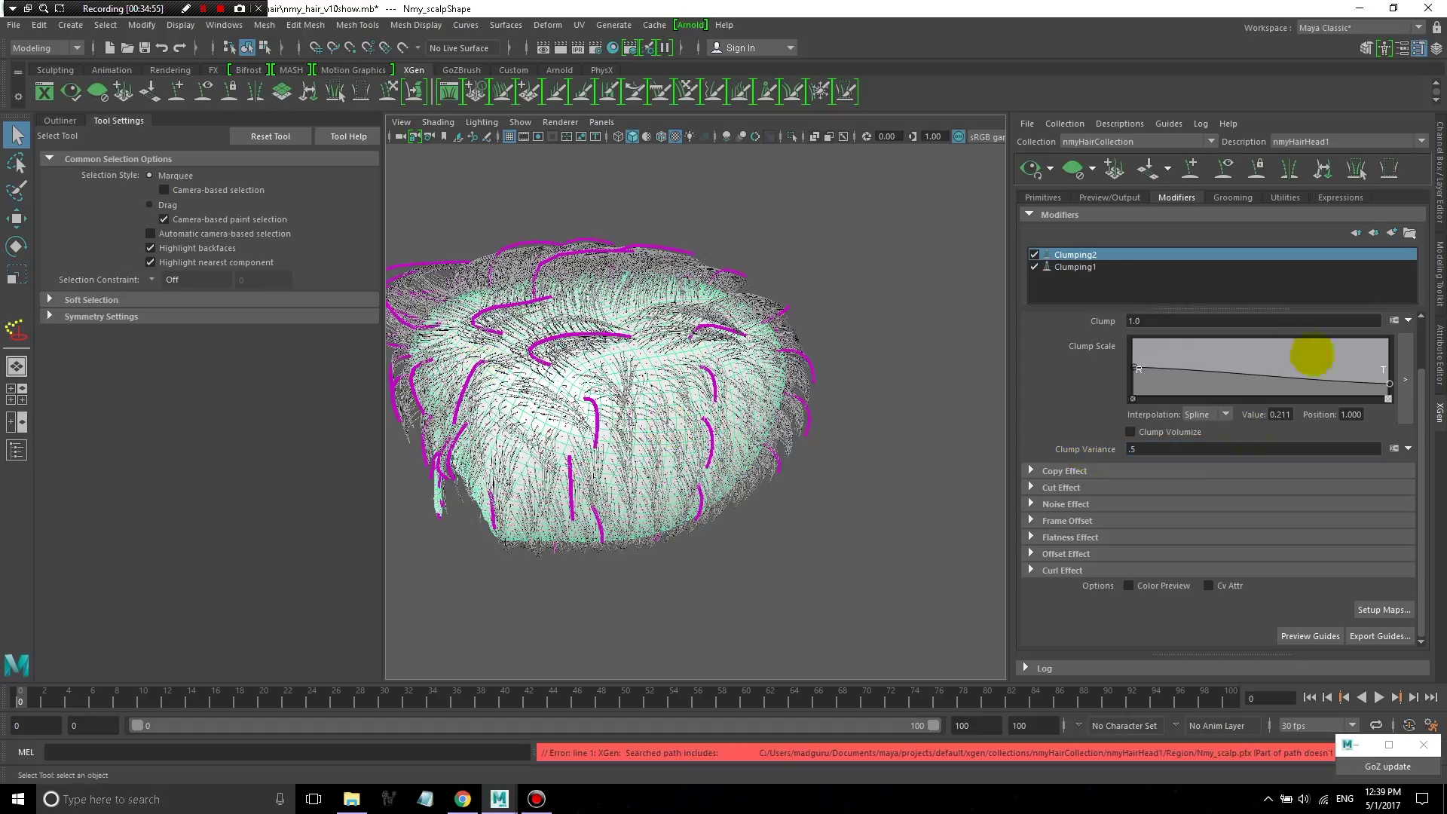
alt+drag(678, 452, 603, 324)
scroll(652, 340, up, 5)
alt+drag(678, 377, 716, 354)
scroll(754, 392, up, 5)
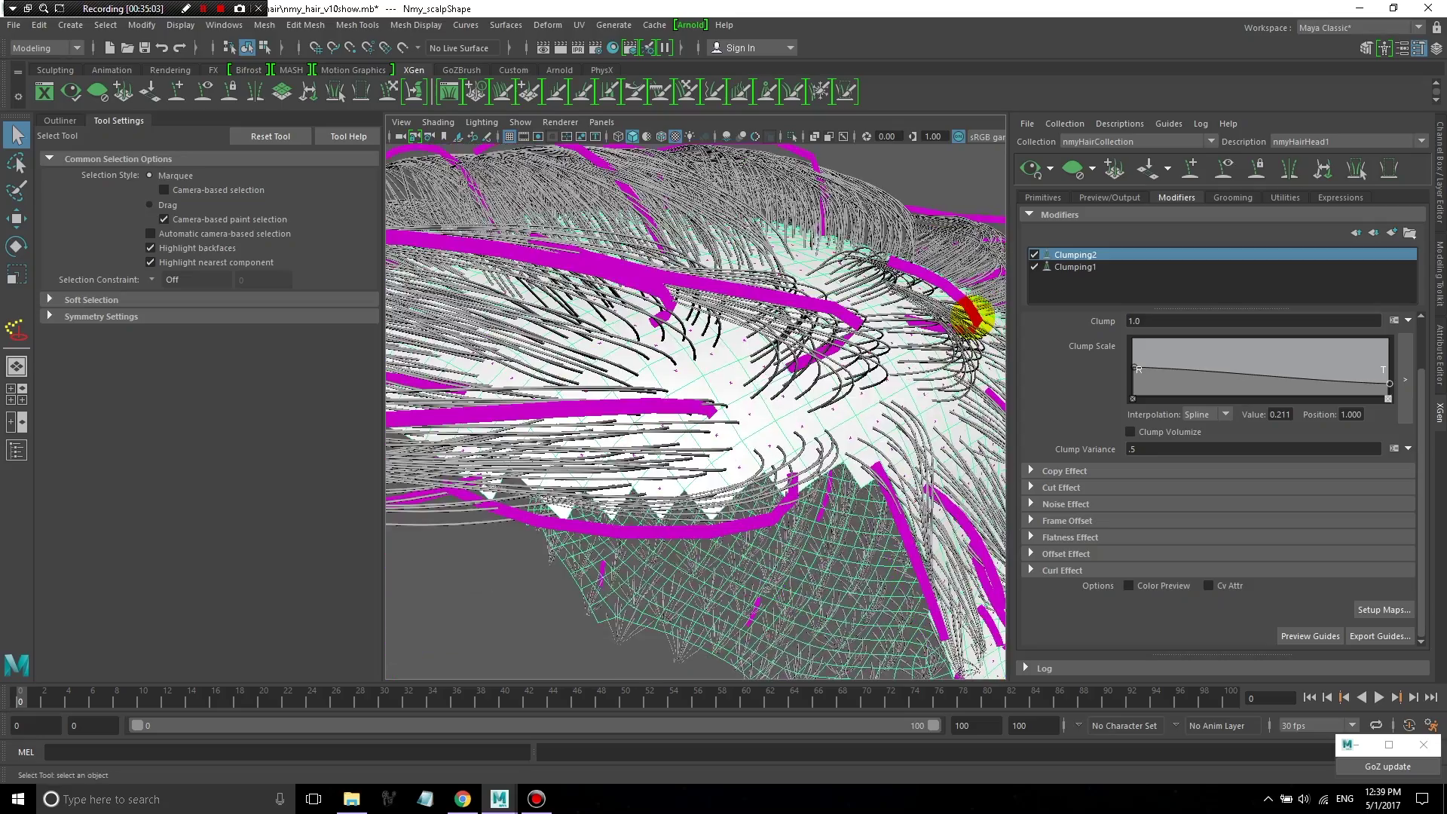
scroll(607, 284, down, 10)
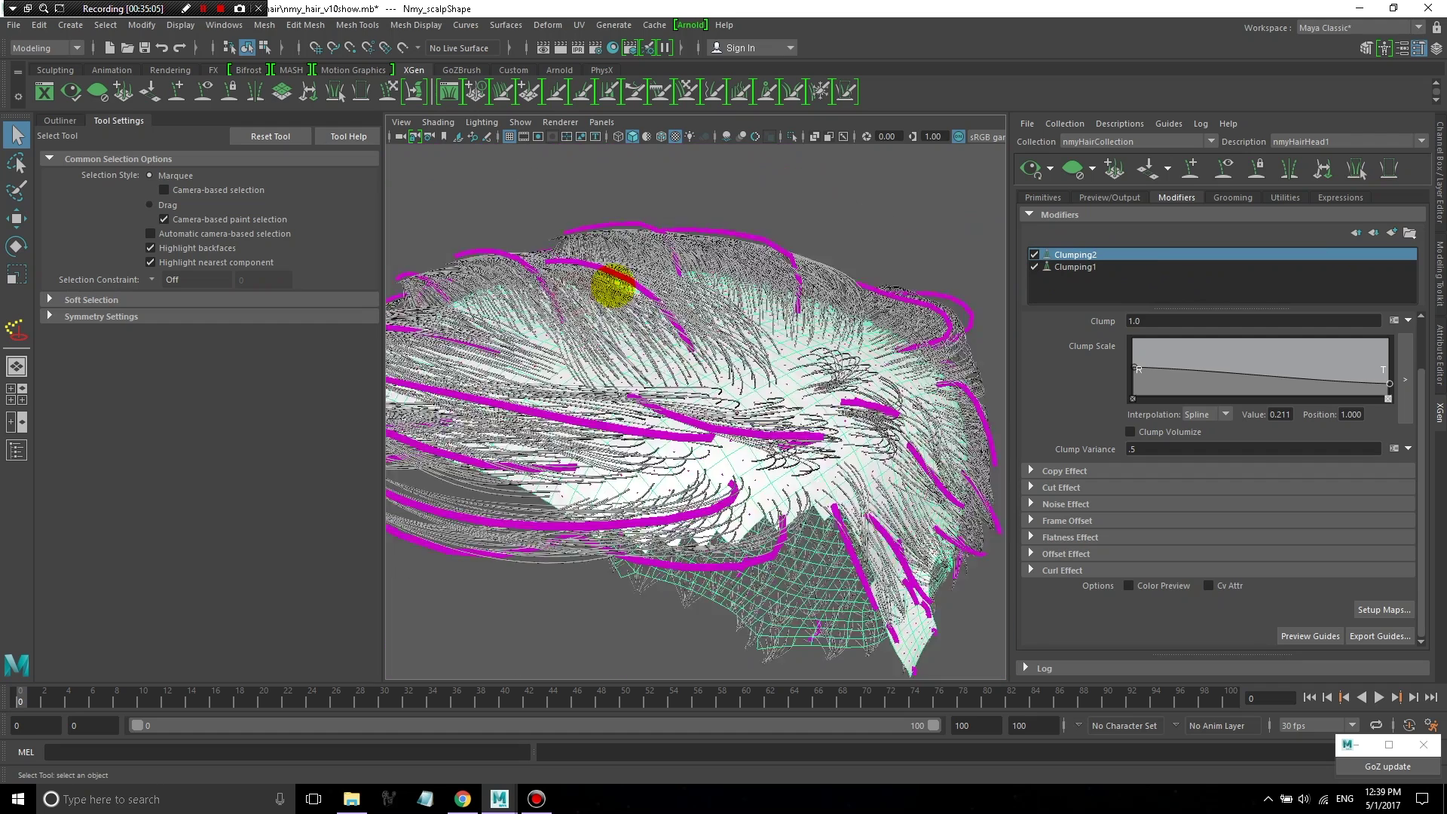
- Add a Noise modifier to the nmyHairHead1 description and view the hair from several sides
click(1392, 233)
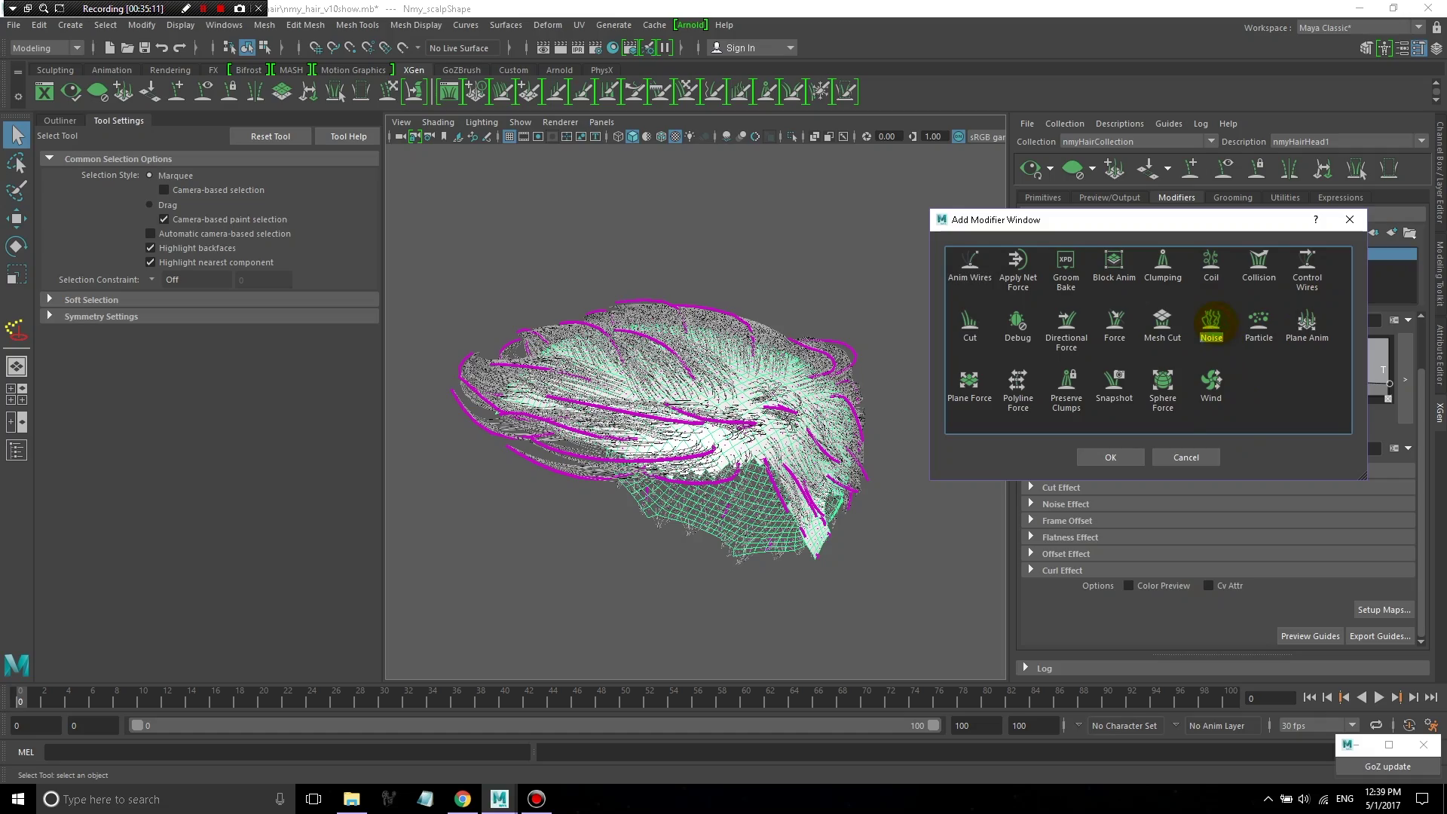
click(1134, 456)
alt+drag(630, 323, 808, 394)
scroll(665, 399, up, 6)
scroll(688, 413, down, 6)
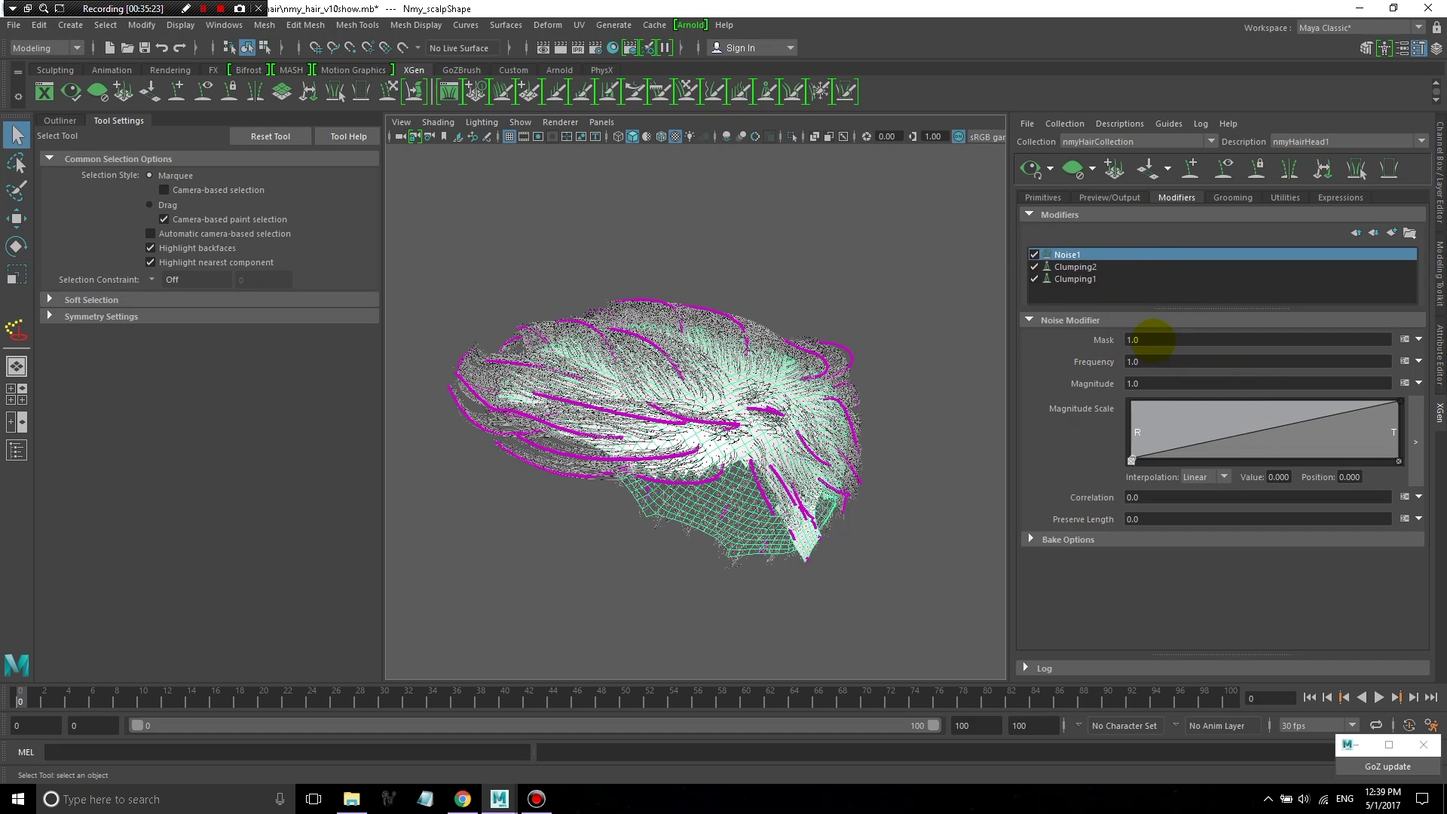
double_click(1152, 341)
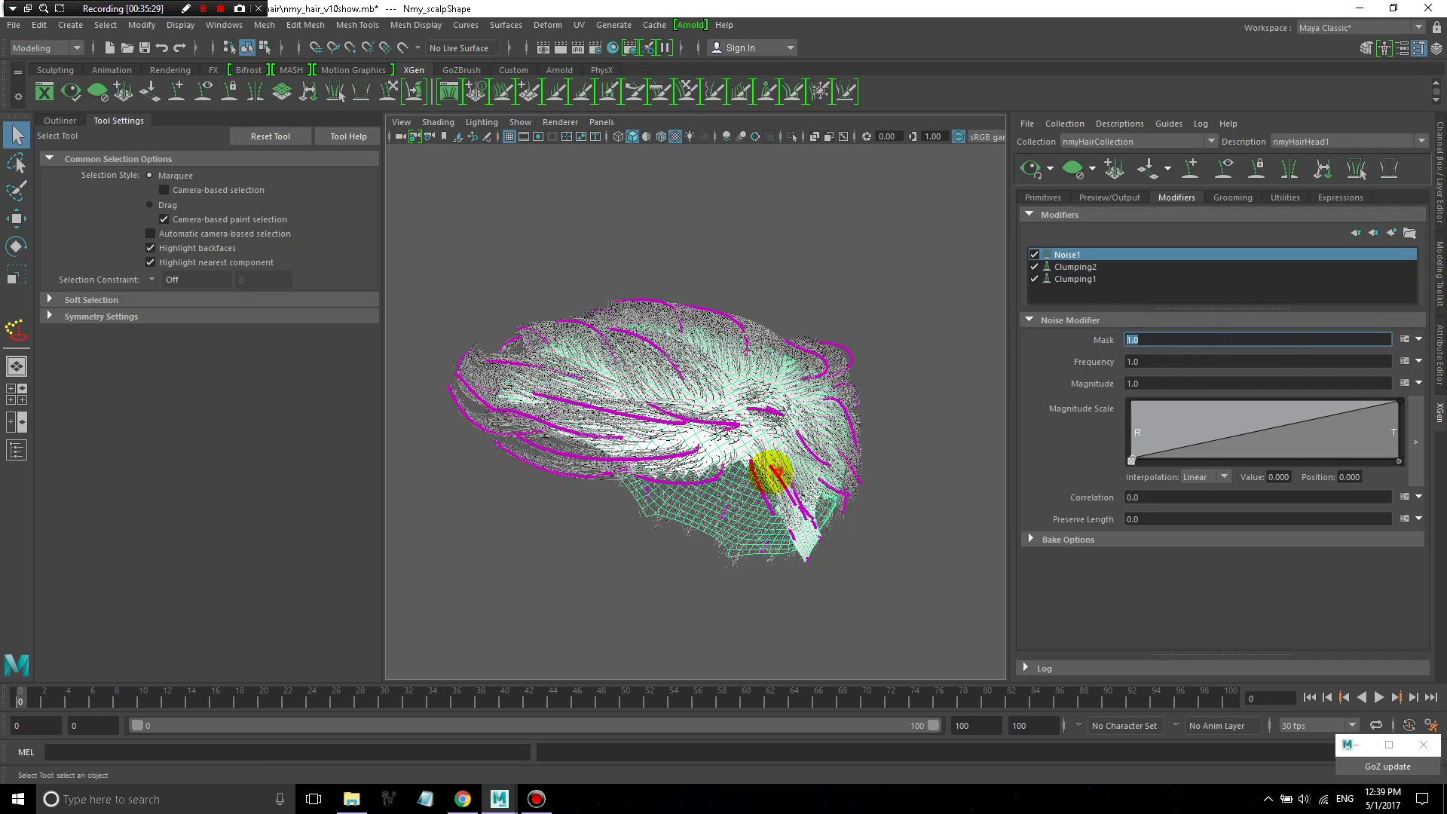
alt+drag(762, 484, 533, 381)
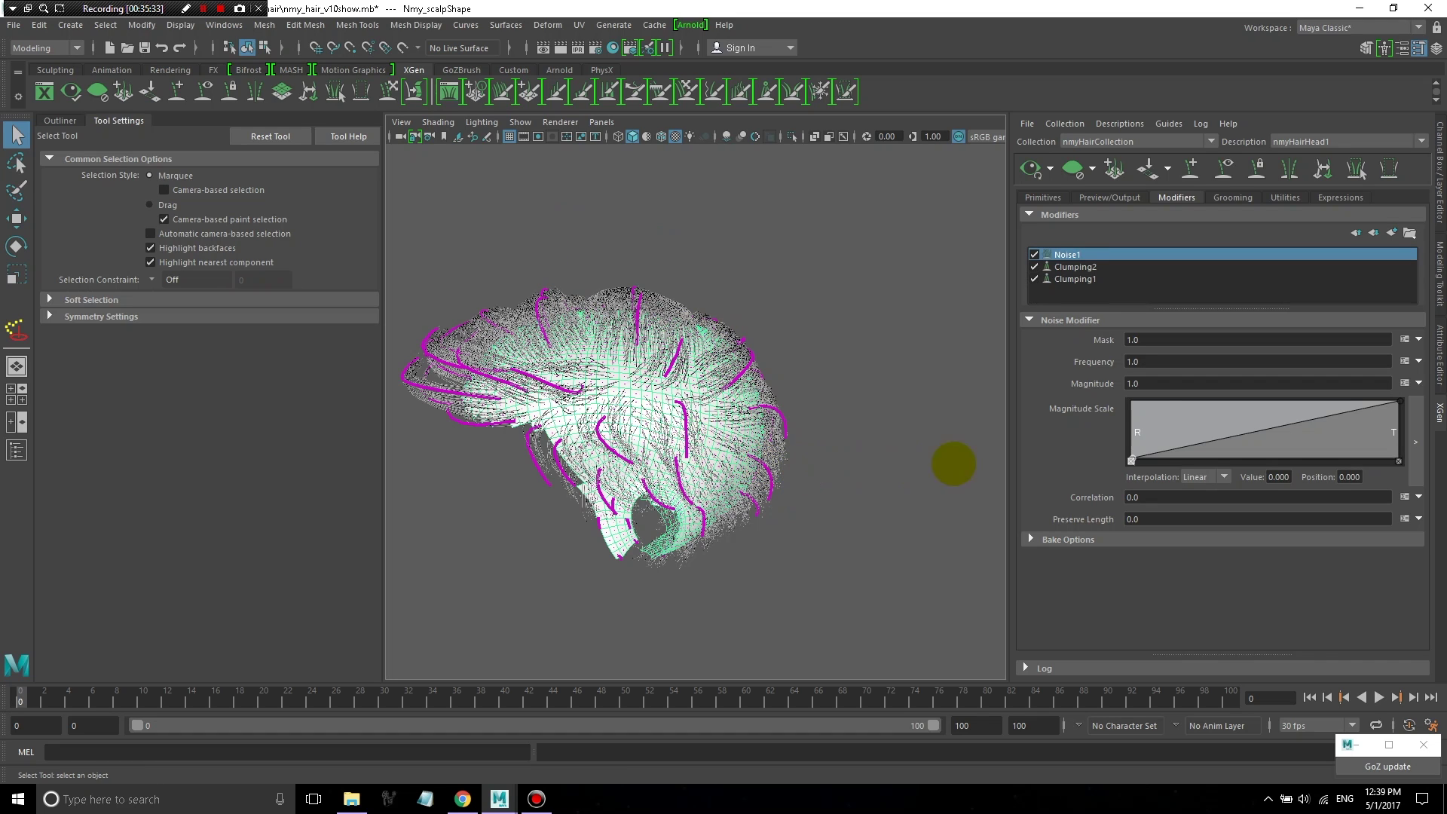
- Set the Noise1 modifier's Frequency to .2 and inspect the hair strands up close
click(1176, 363)
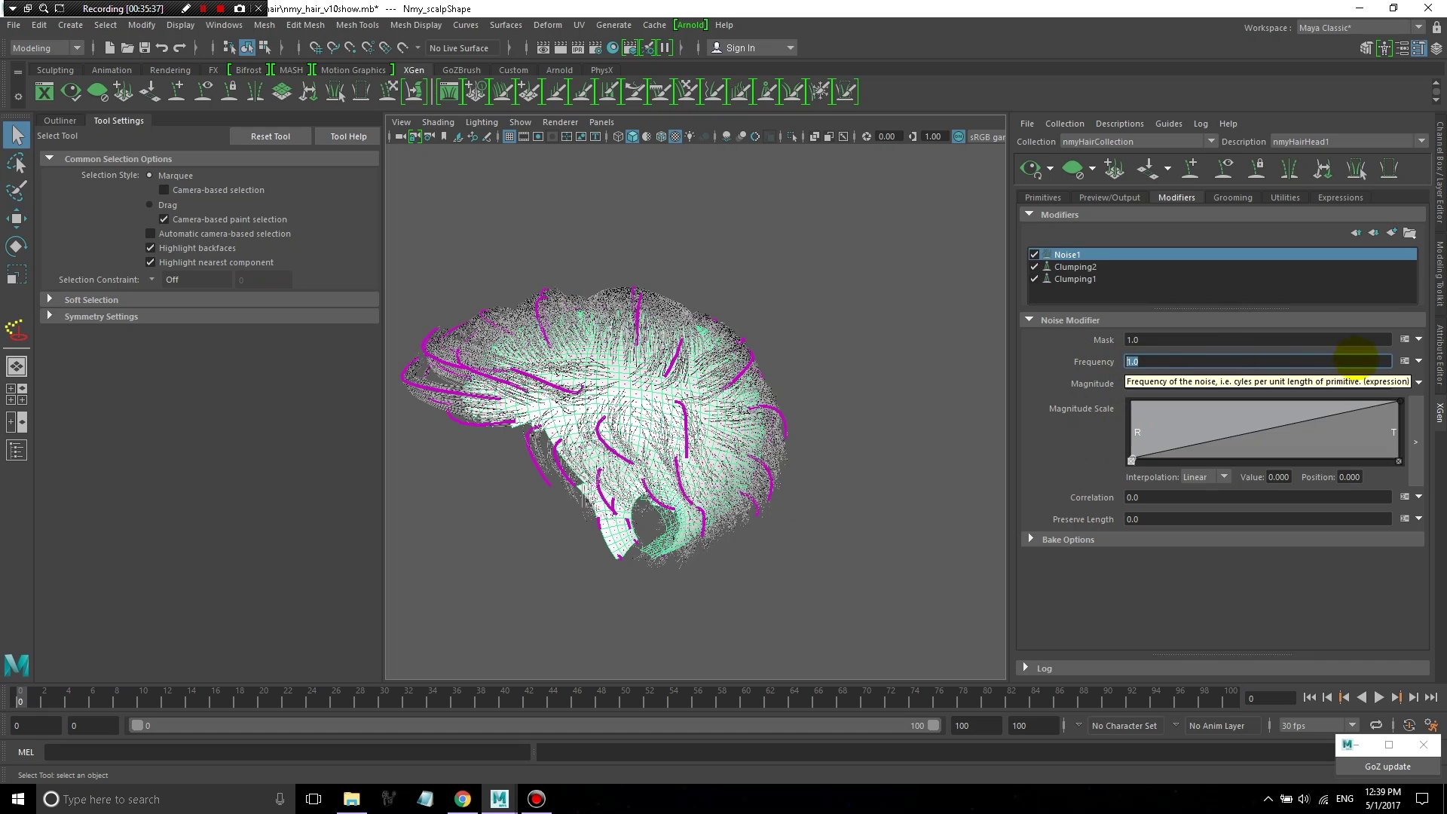
click(1417, 361)
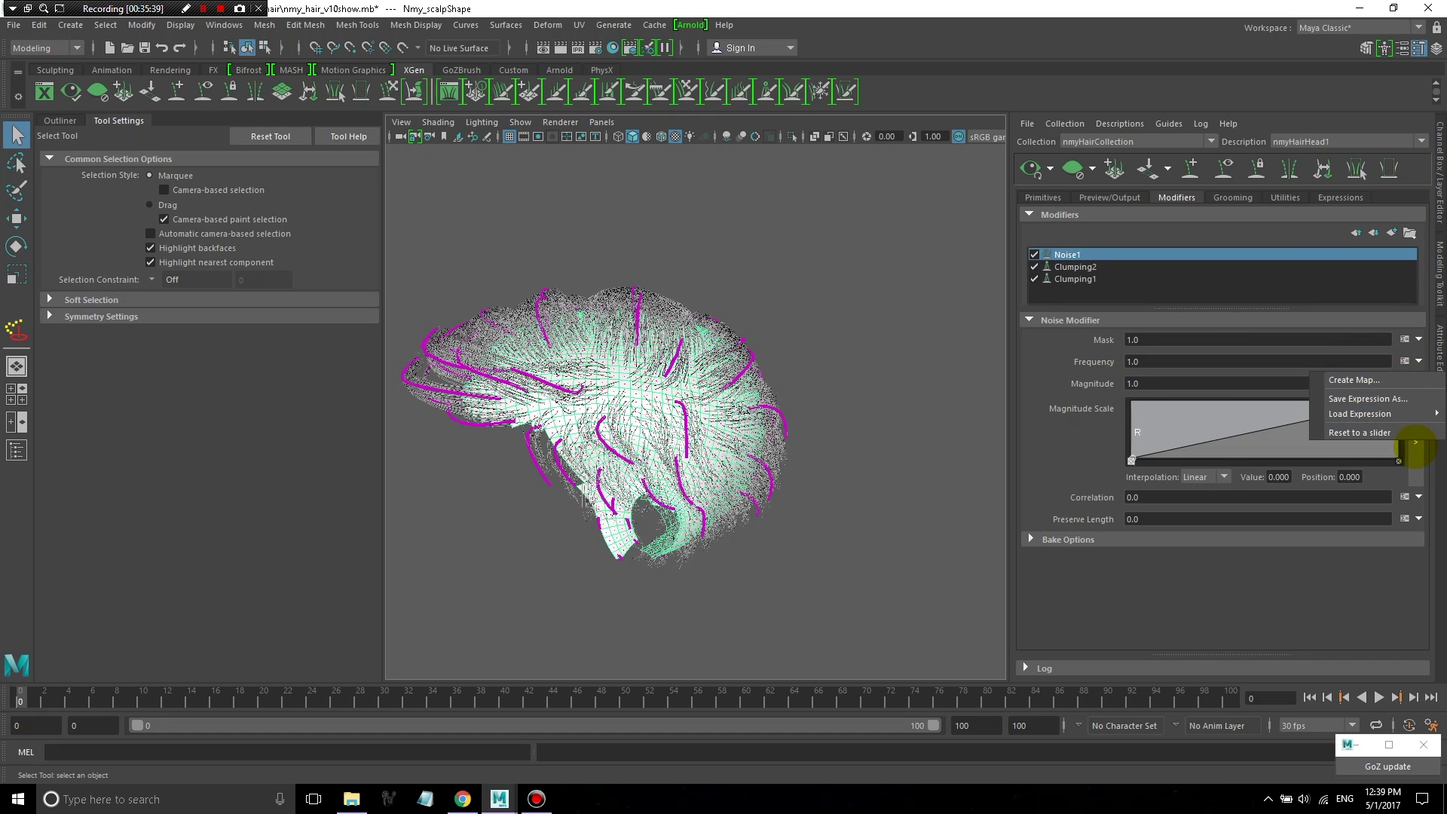
click(1018, 360)
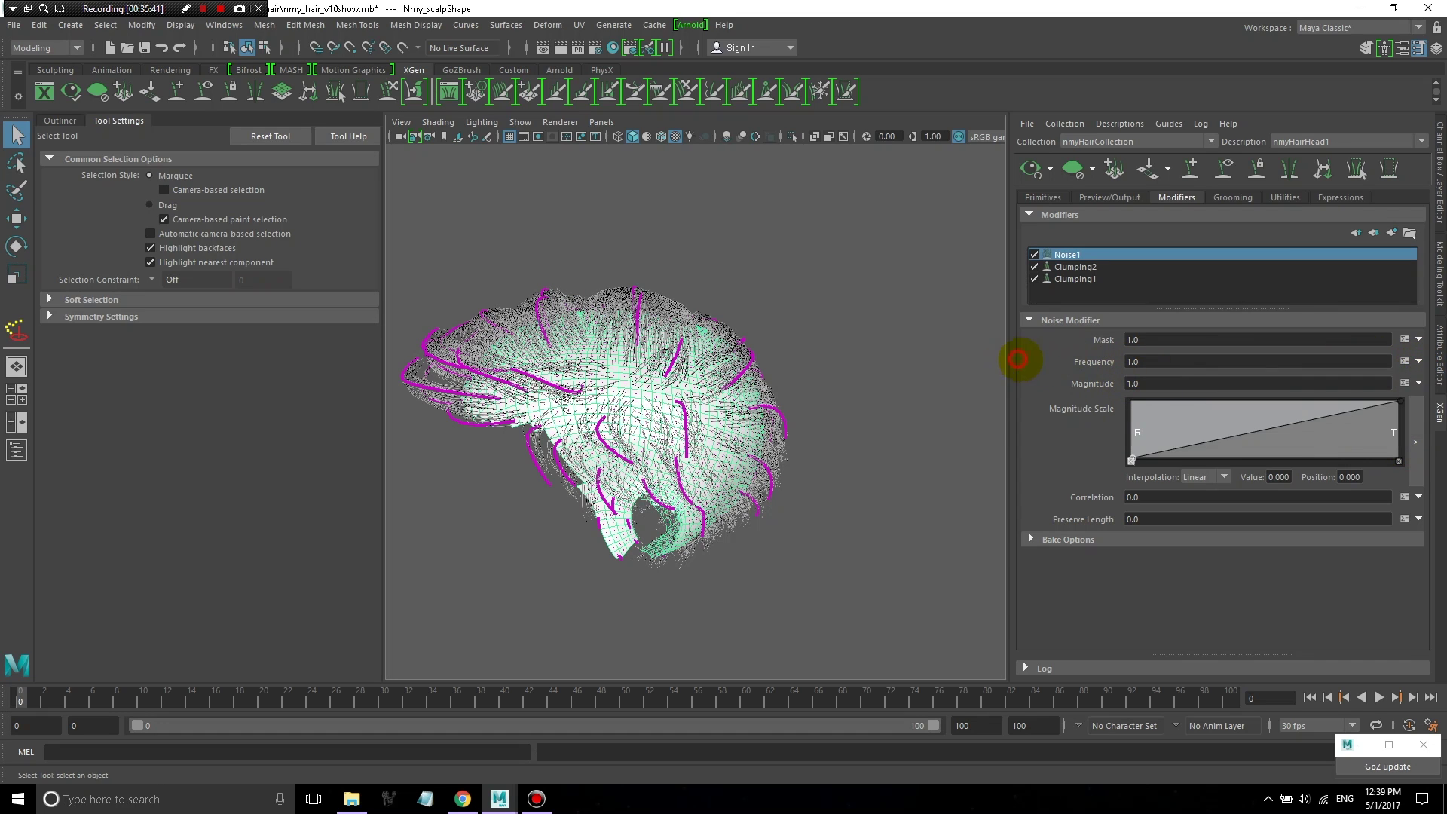
click(1144, 362)
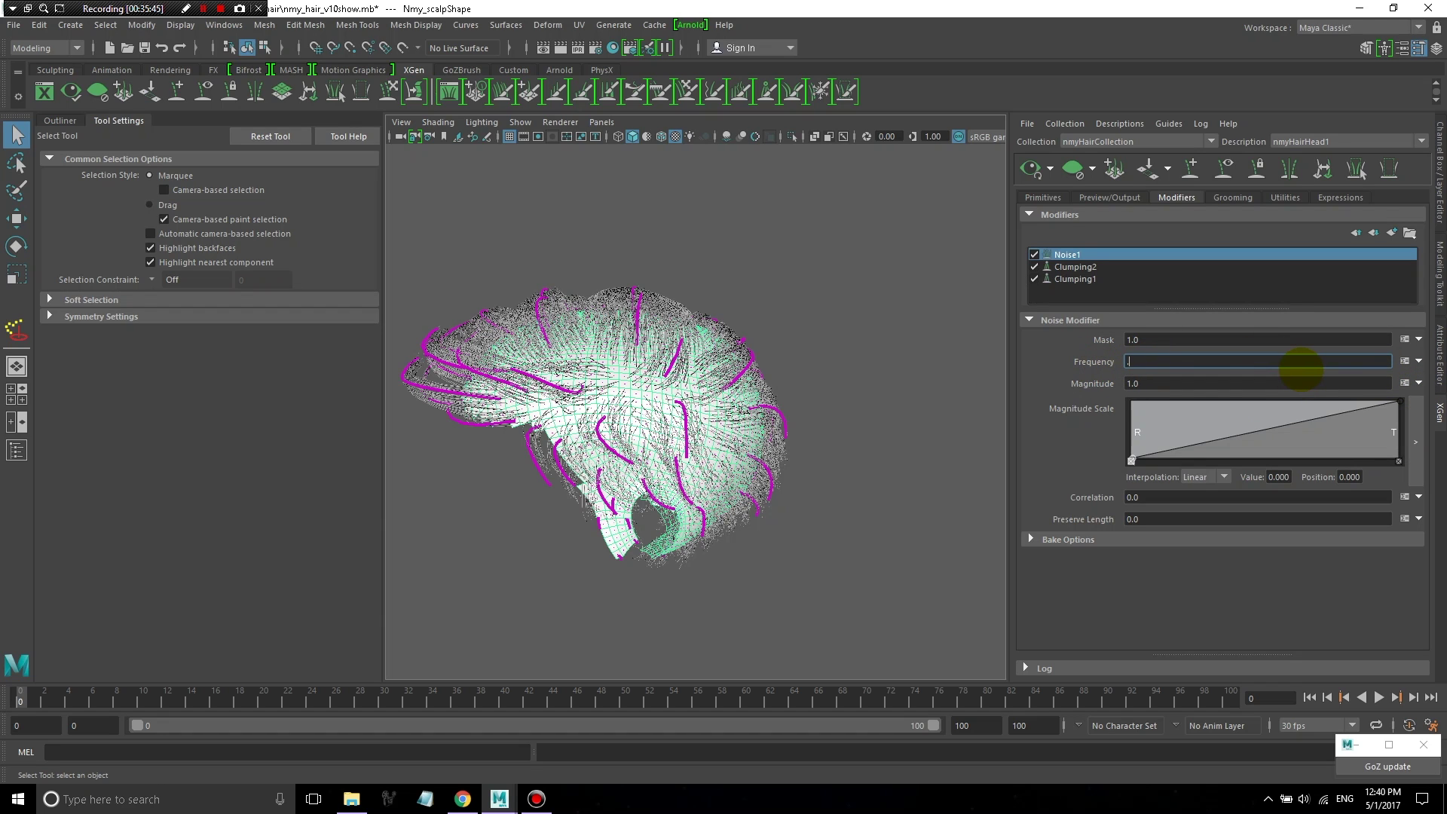
key(Return)
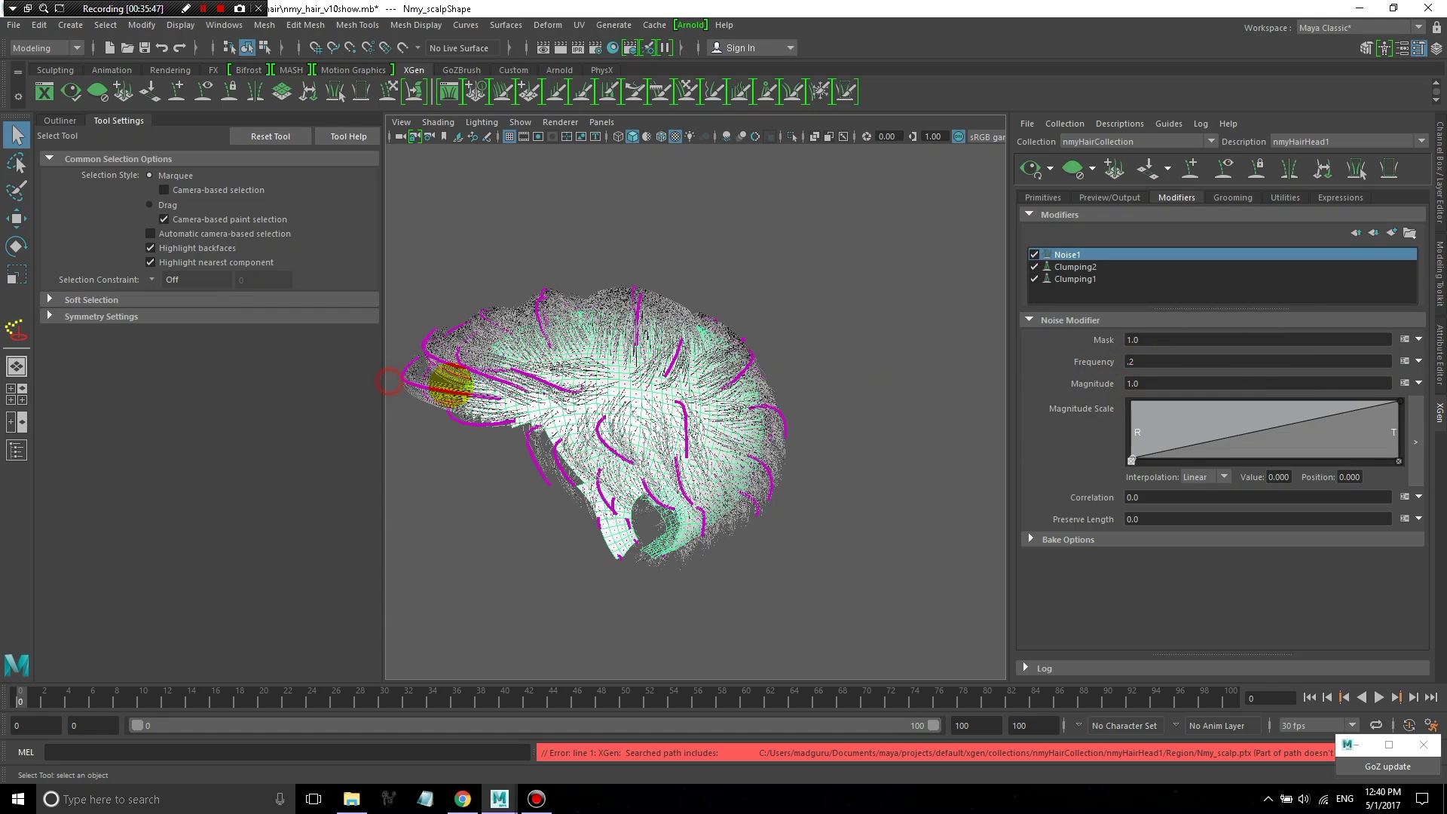
scroll(695, 399, up, 6)
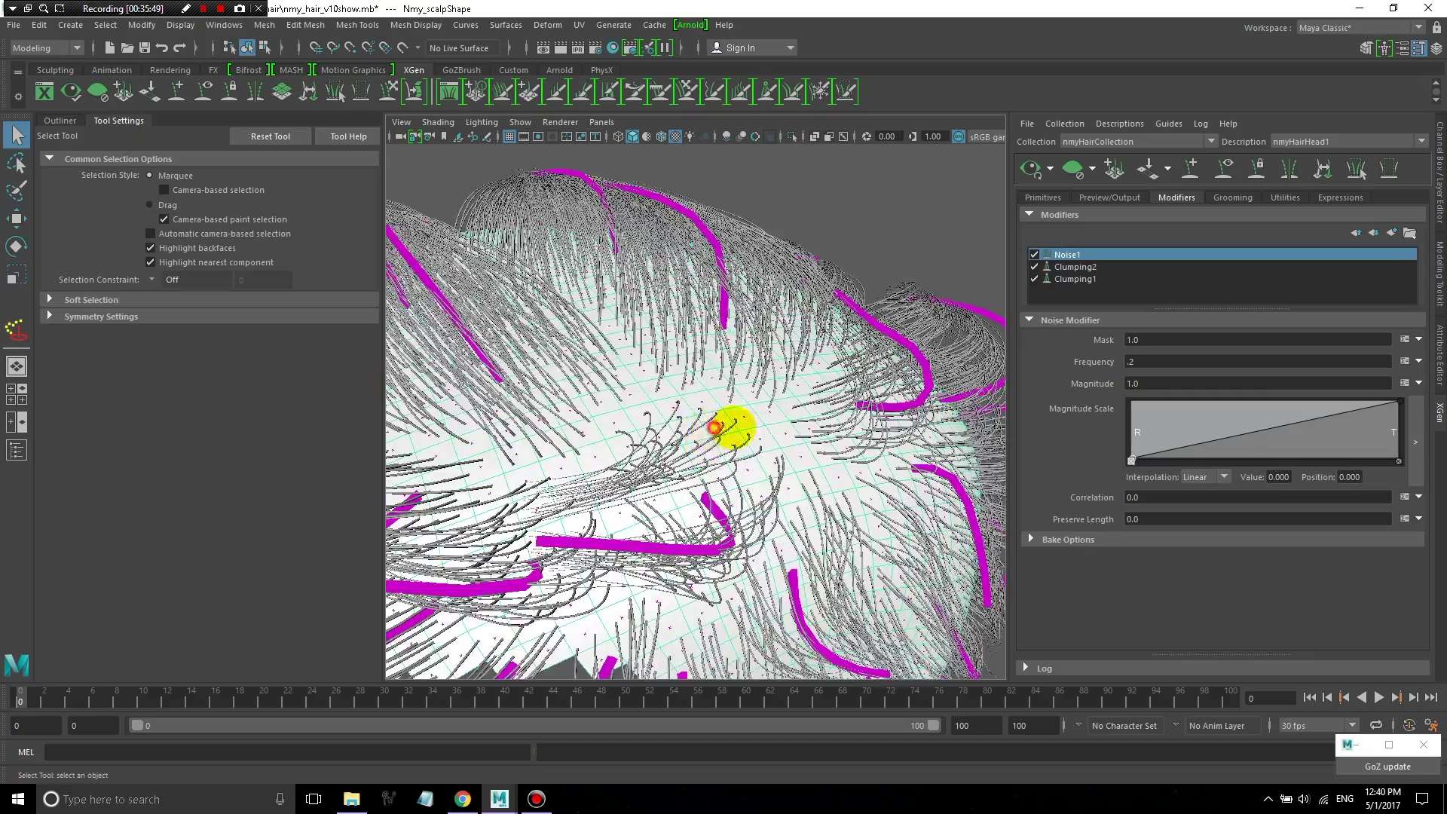
alt+drag(695, 400, 769, 468)
scroll(754, 426, down, 5)
scroll(782, 439, up, 8)
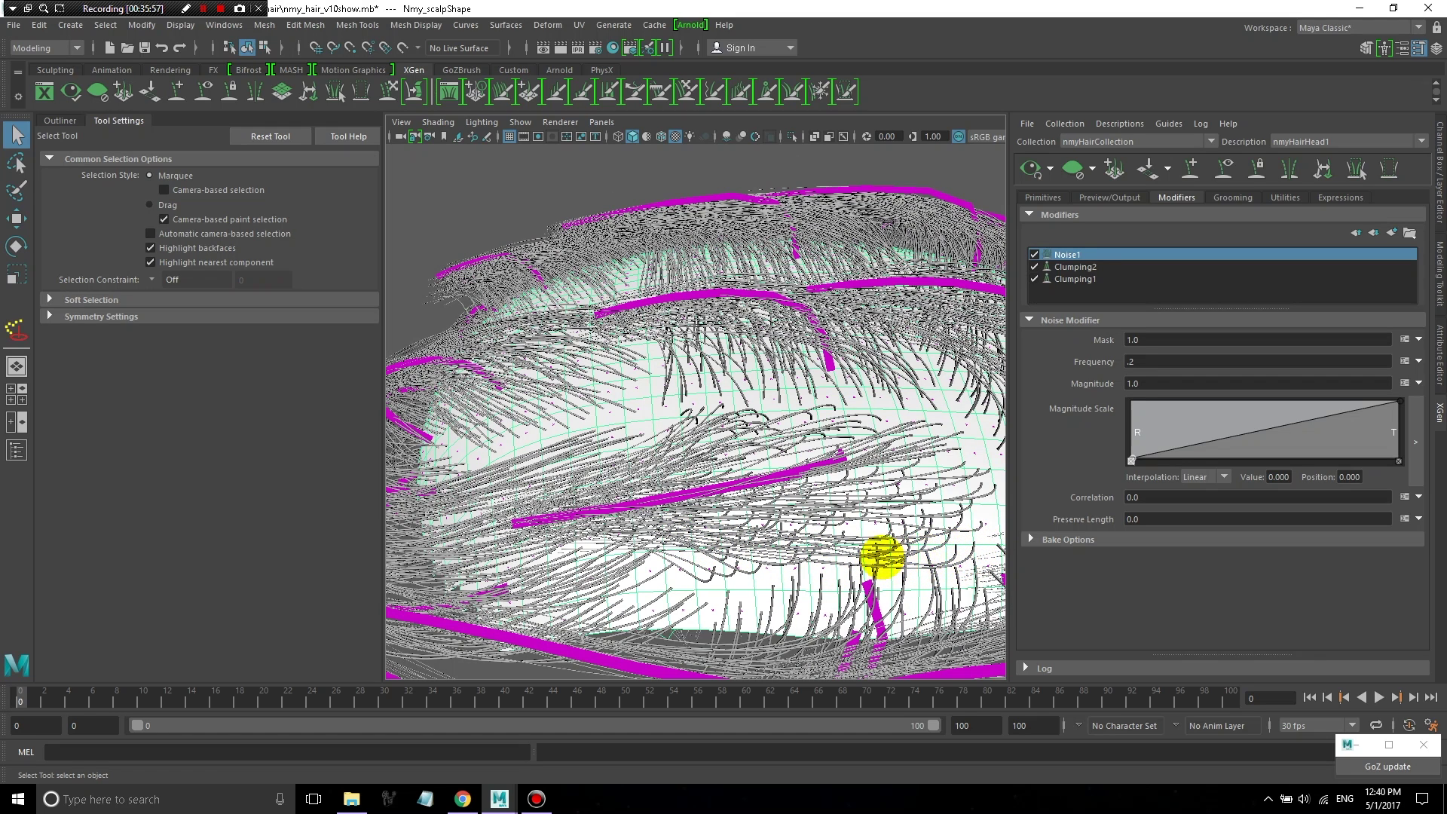
- Set the Noise1 modifier's Magnitude to 5 and inspect the noise around the head
double_click(1134, 383)
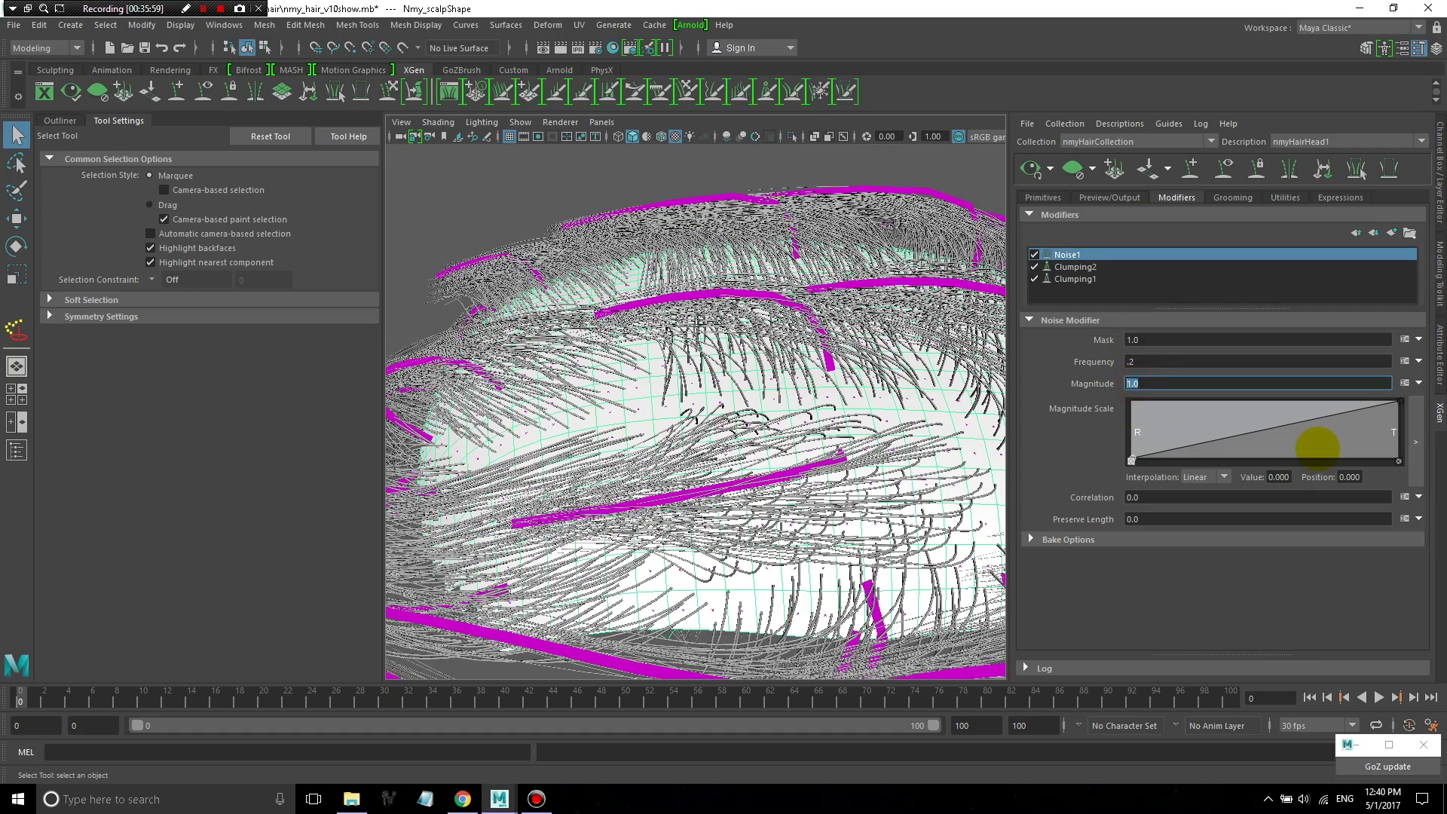
text(5)
key(Return)
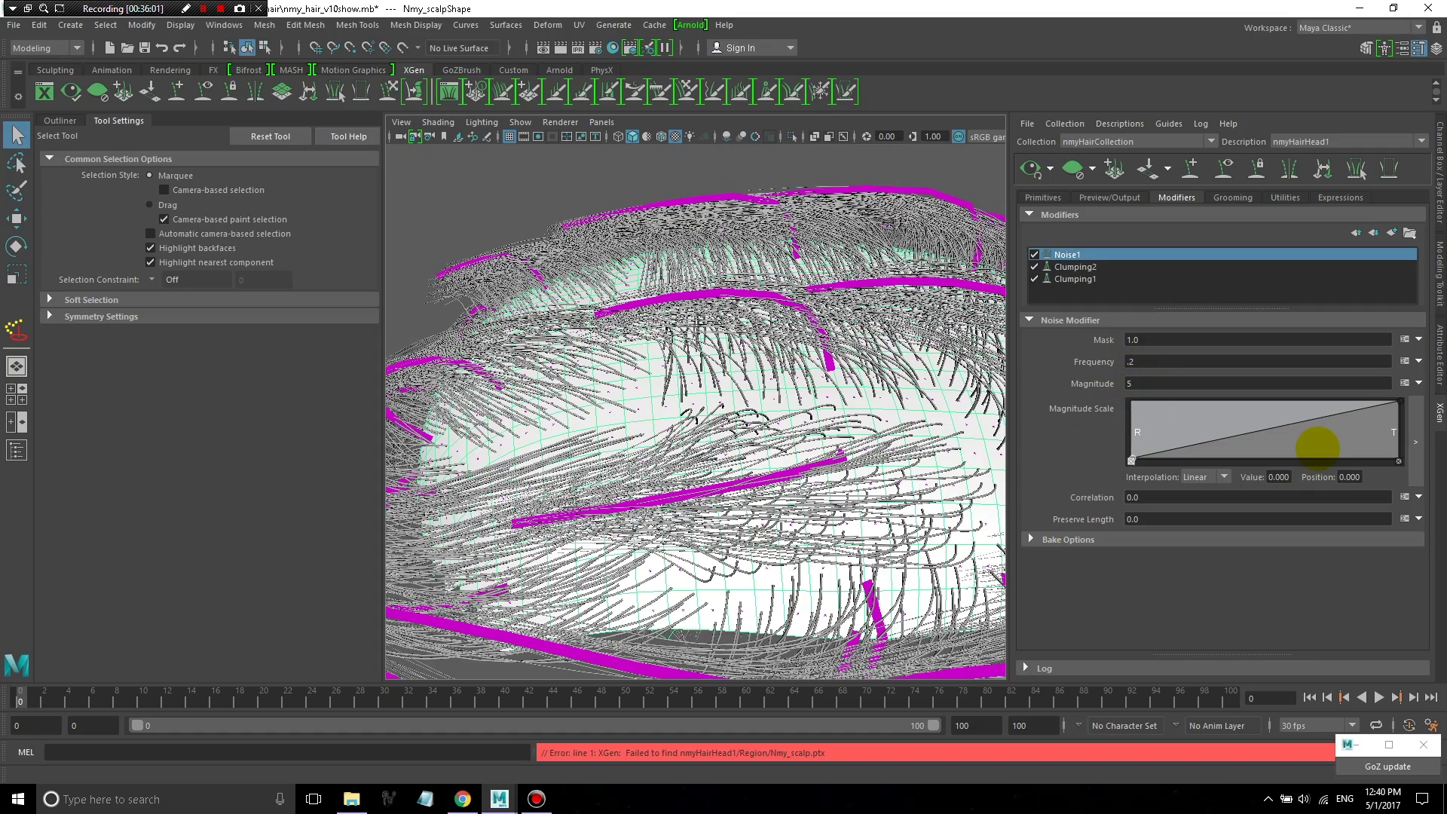
alt+drag(856, 443, 664, 335)
scroll(864, 364, down, 3)
alt+drag(717, 378, 818, 383)
scroll(754, 422, down, 5)
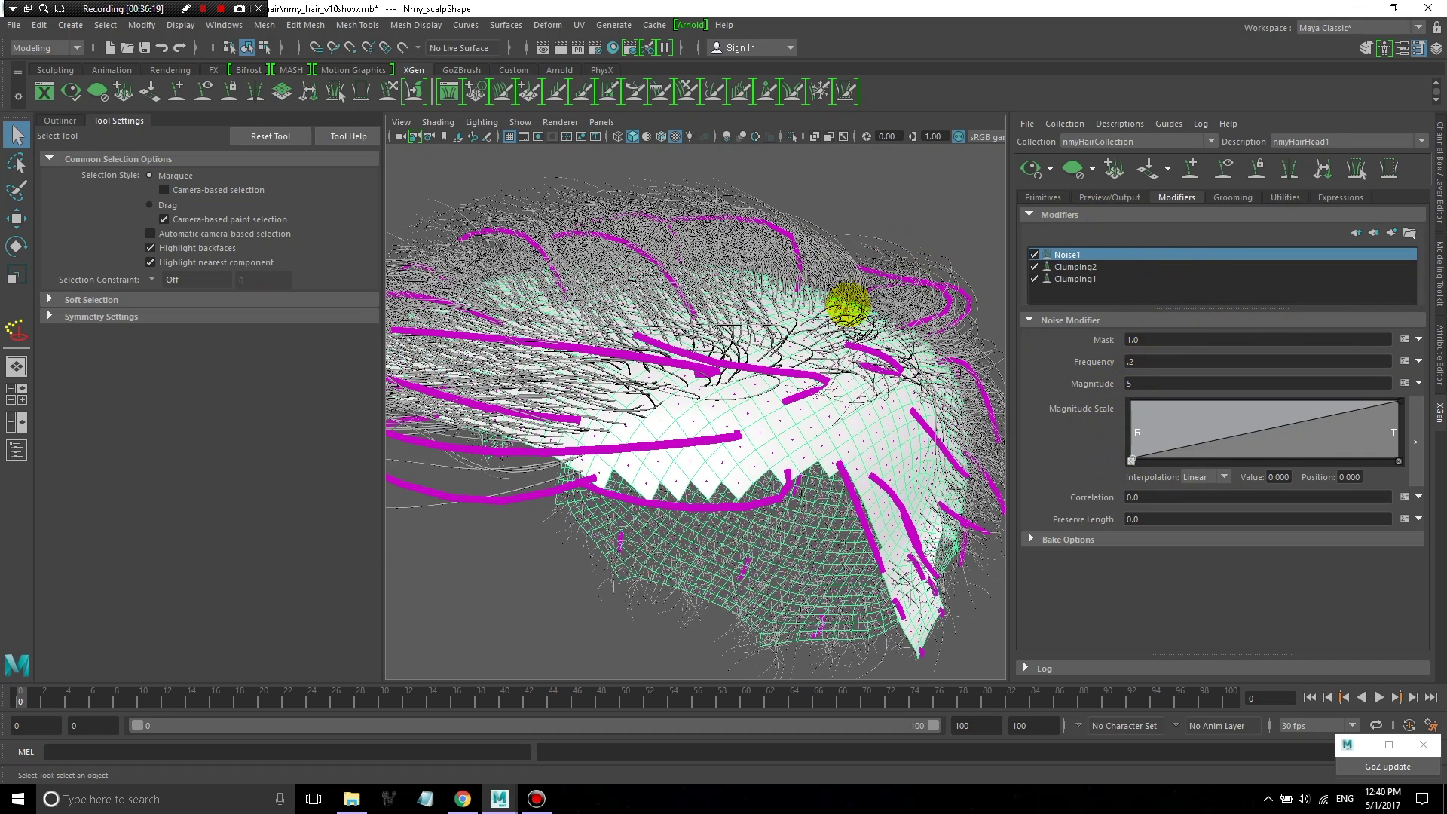
alt+drag(600, 362, 735, 317)
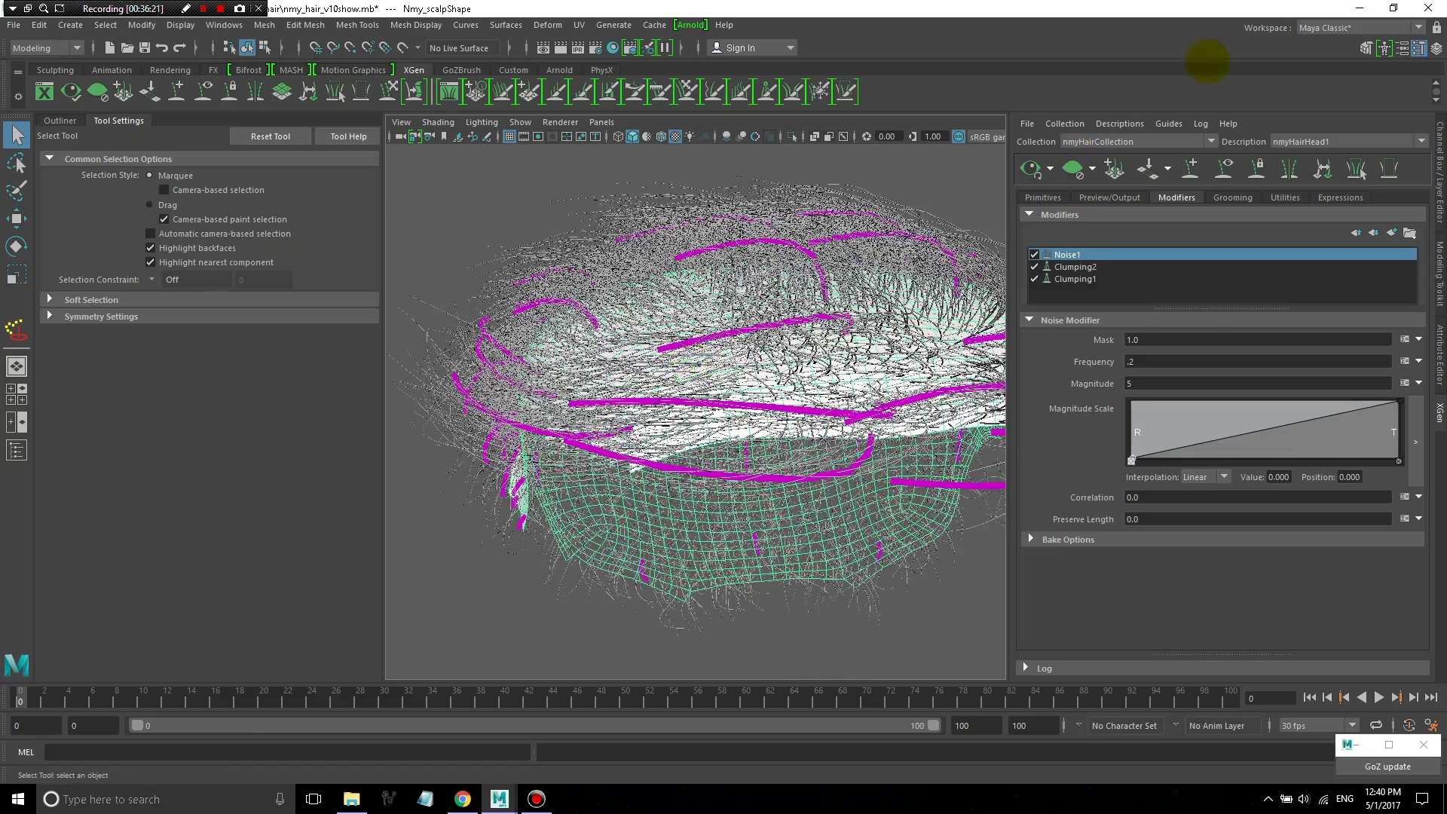
- Set the hair description's stray percentage to 0.3 and close its dialog
click(1119, 123)
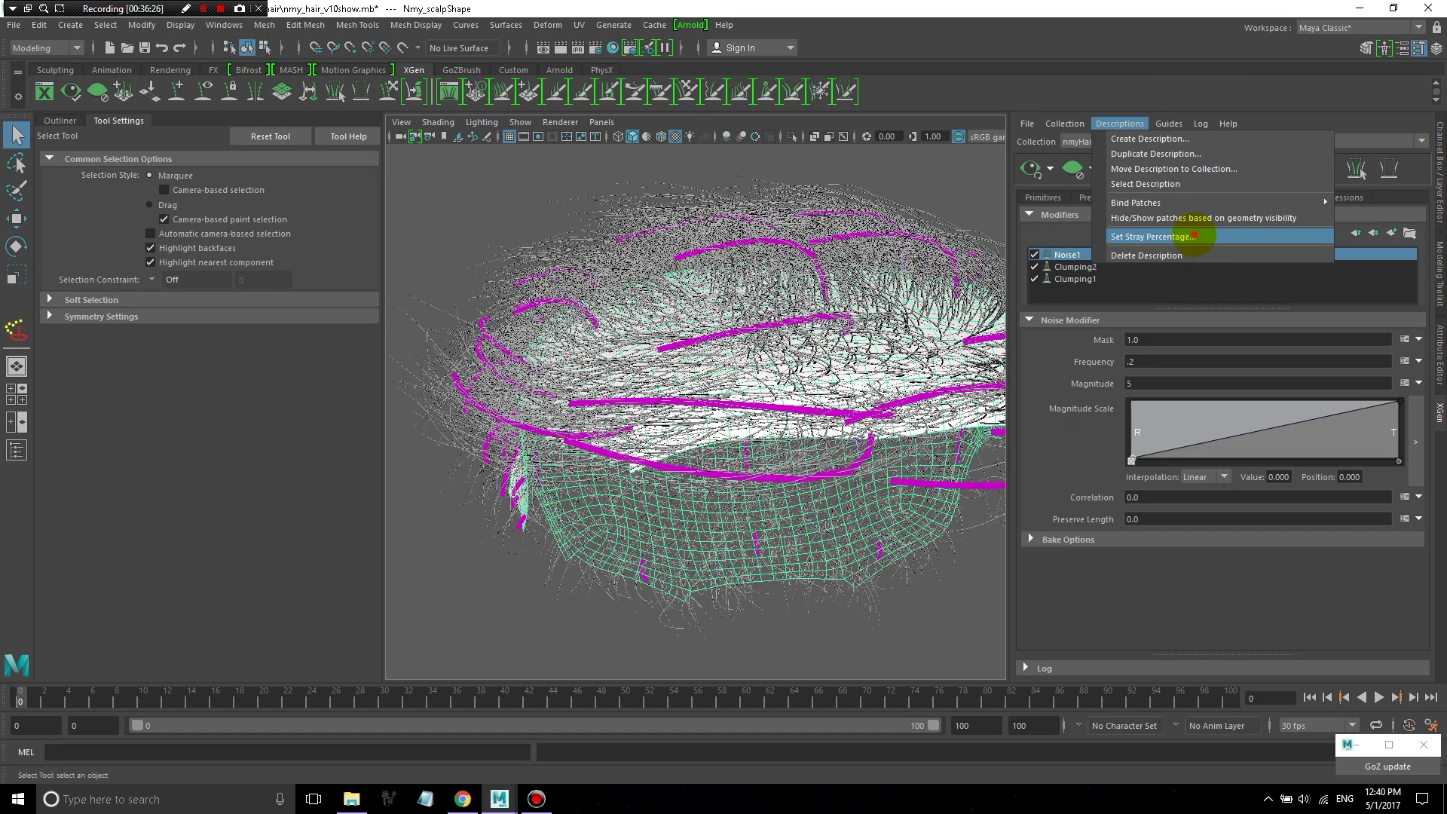
click(1195, 236)
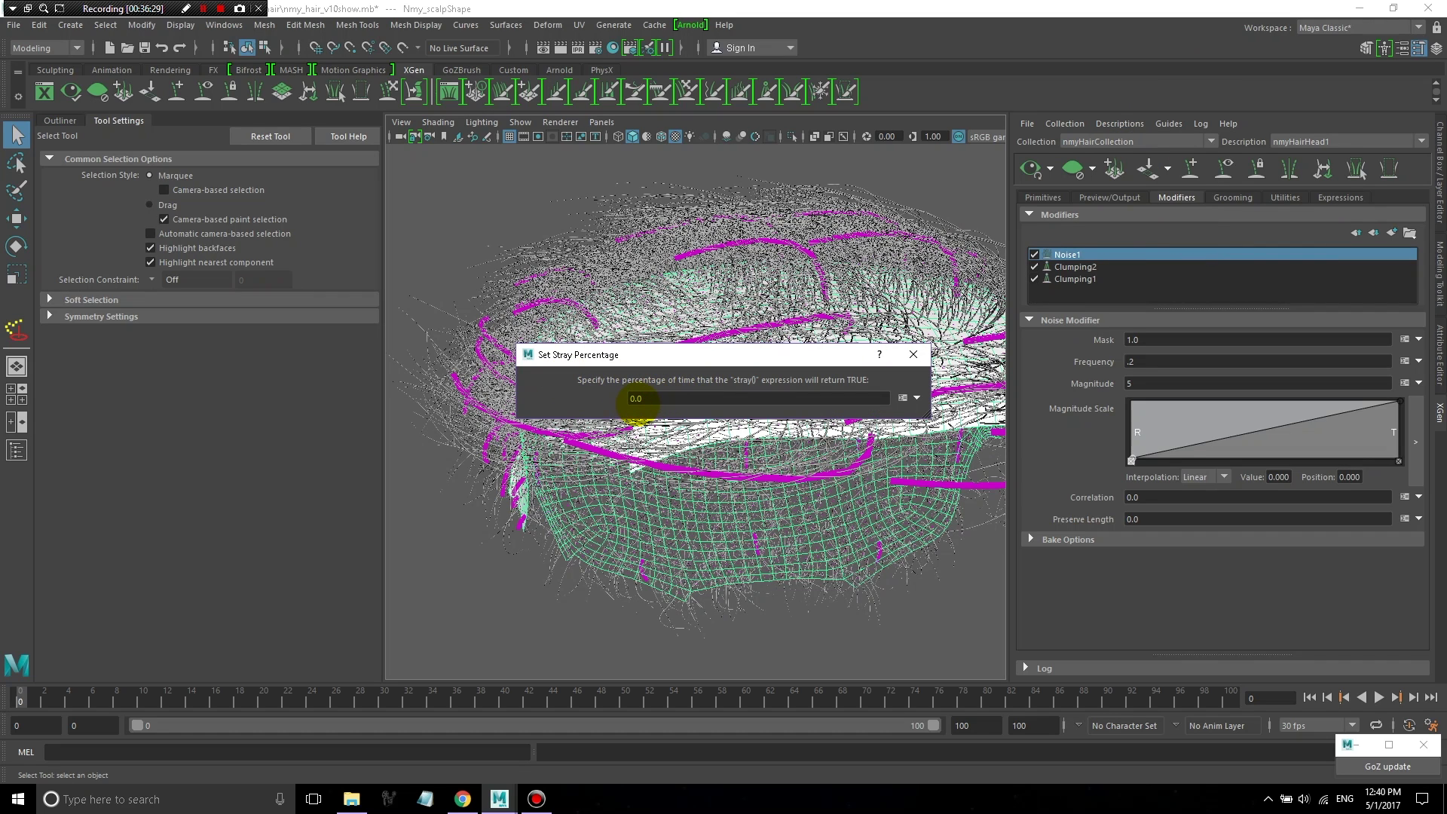
double_click(637, 399)
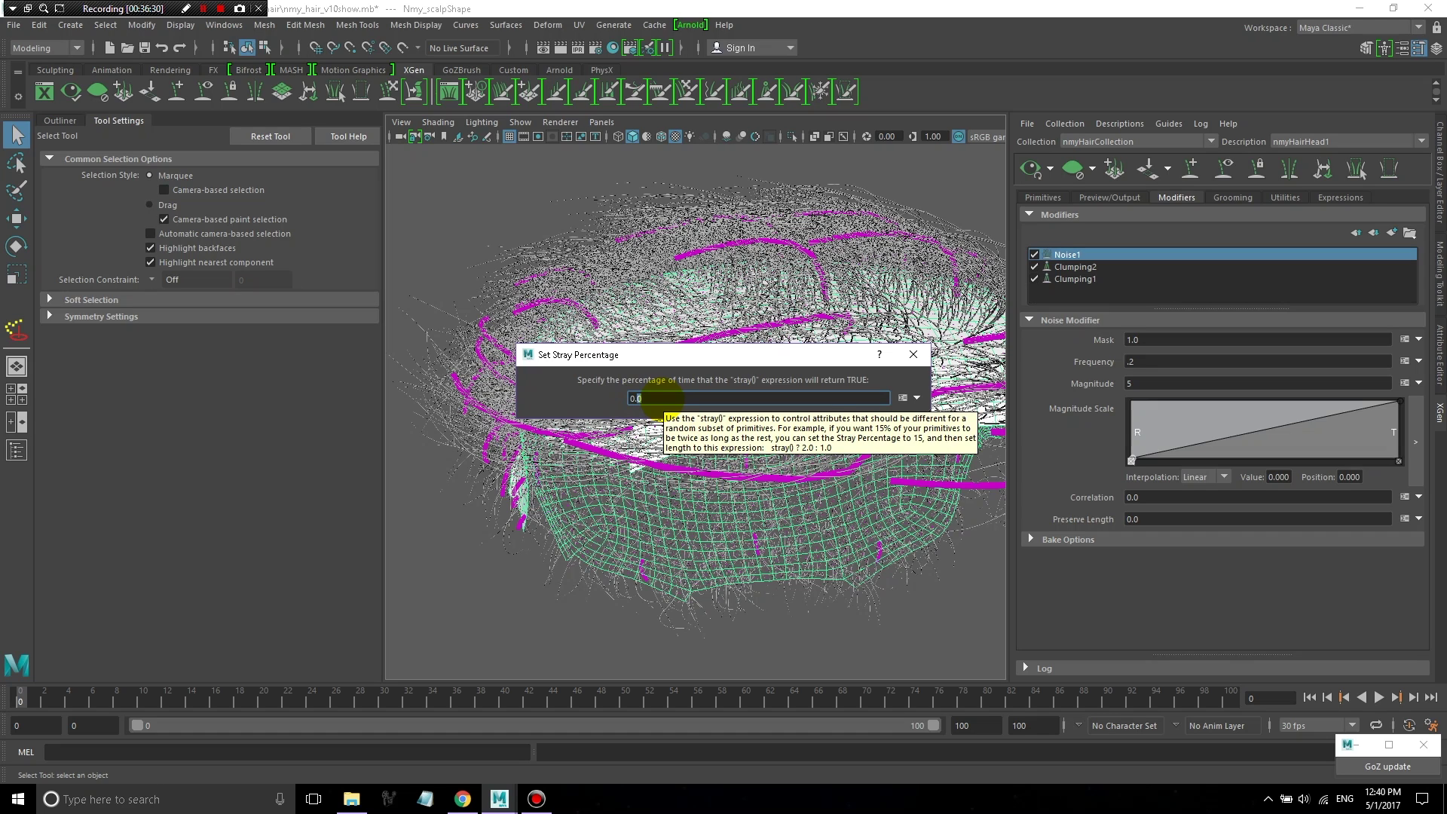
text(0.3)
key(Return)
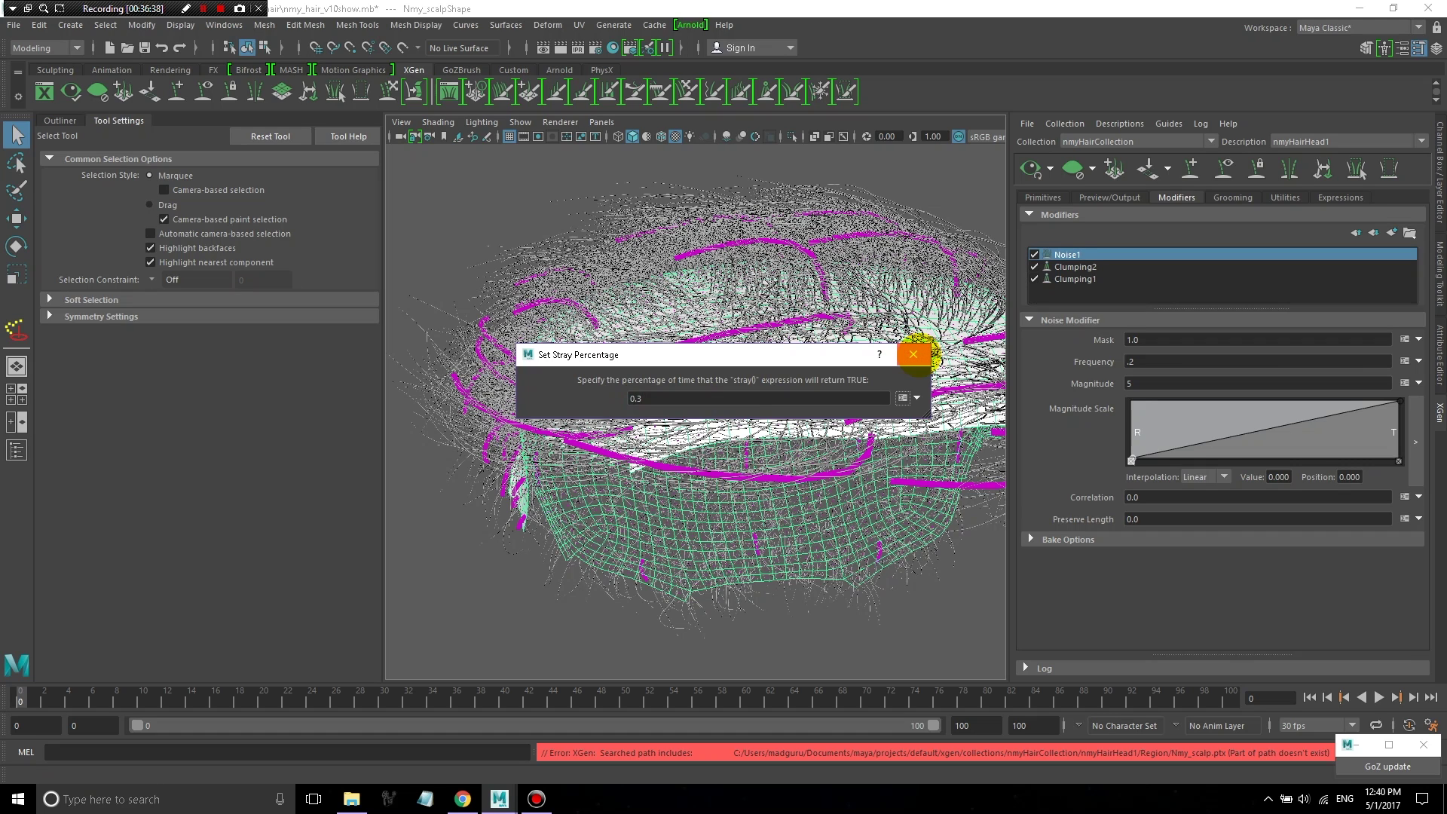
click(914, 354)
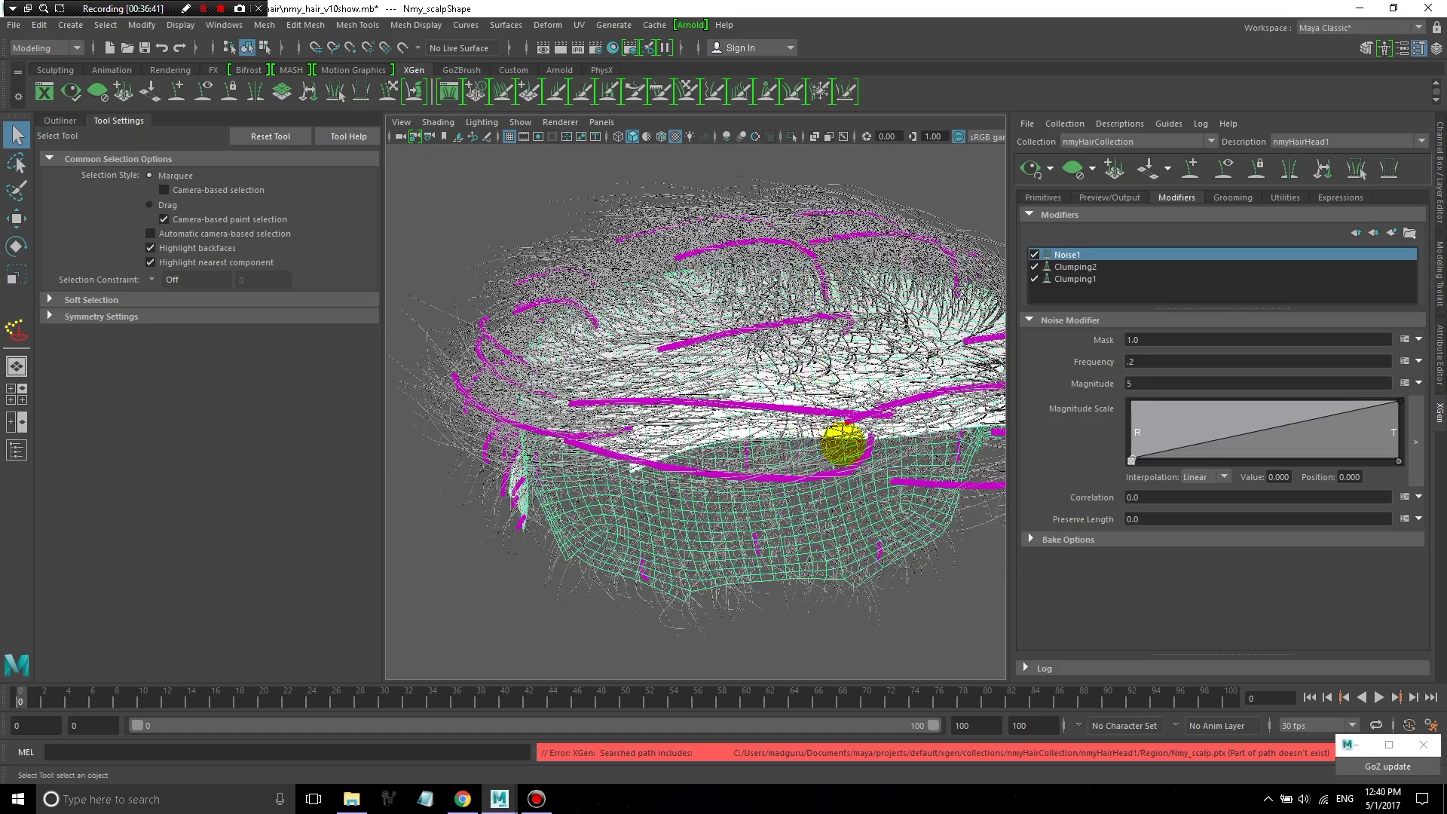
alt+drag(843, 445, 603, 331)
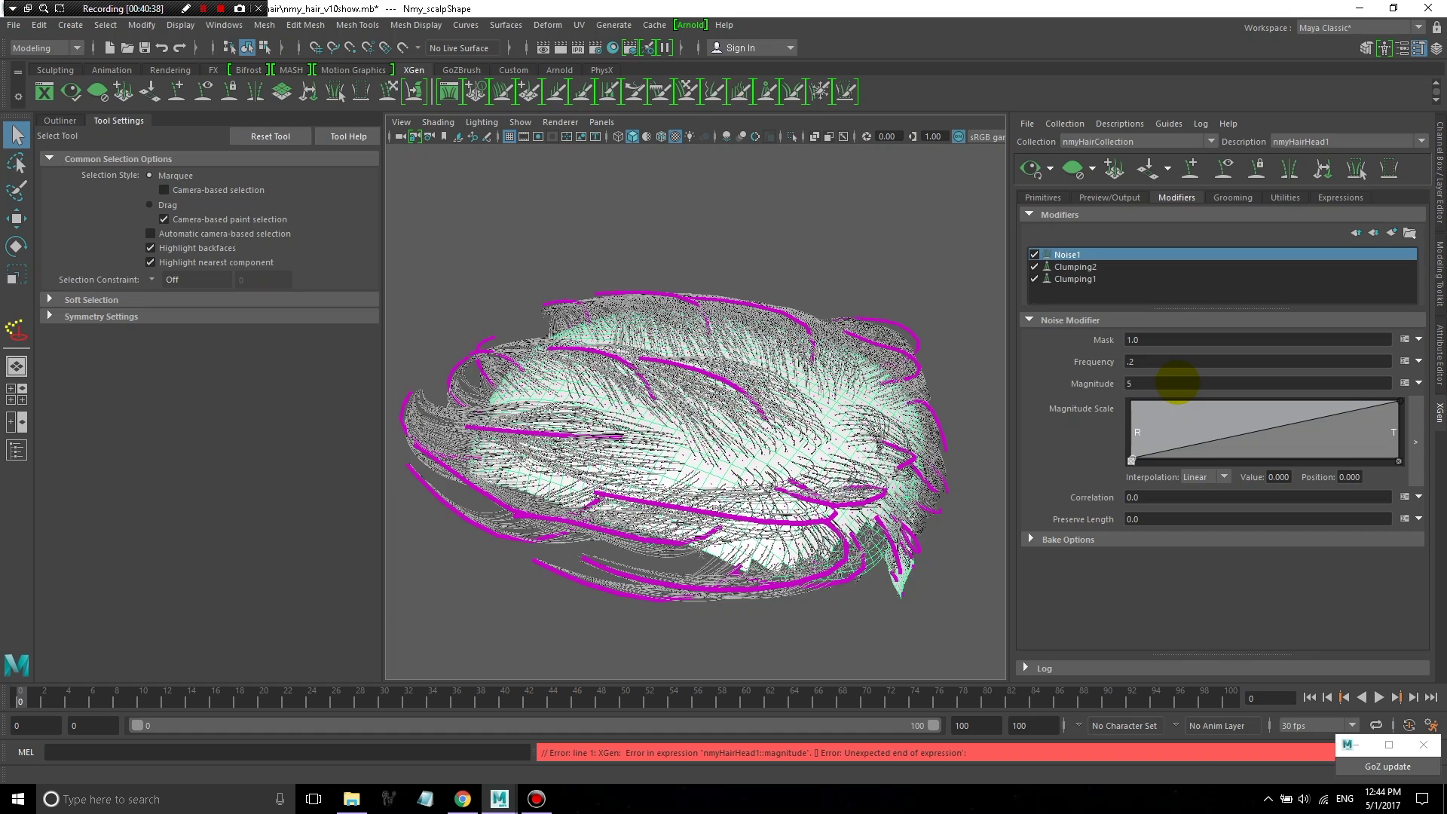
- Drive Noise1's Magnitude with the expression stray()?5:1 and inspect the strands up close
double_click(1187, 383)
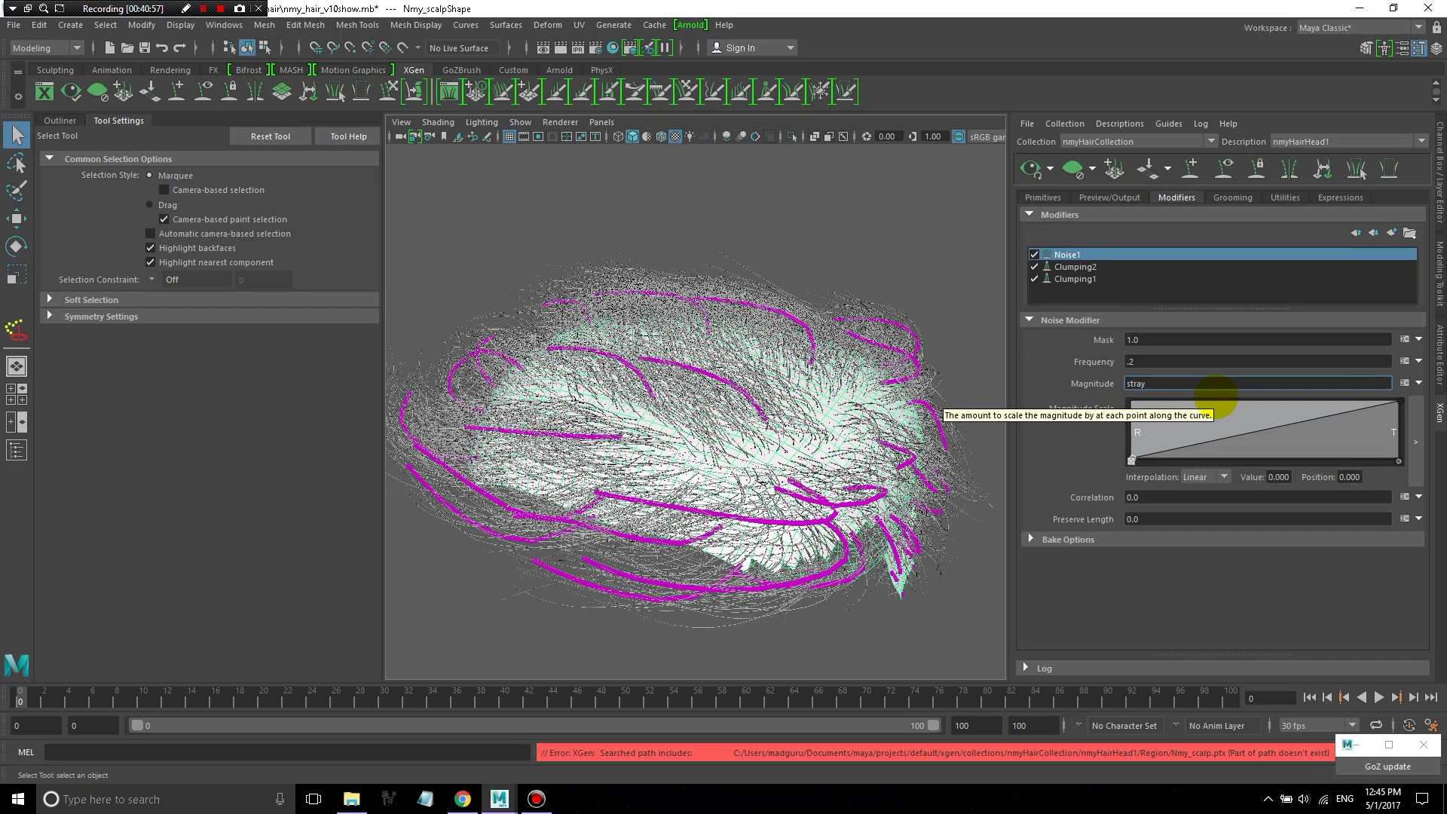
text(())
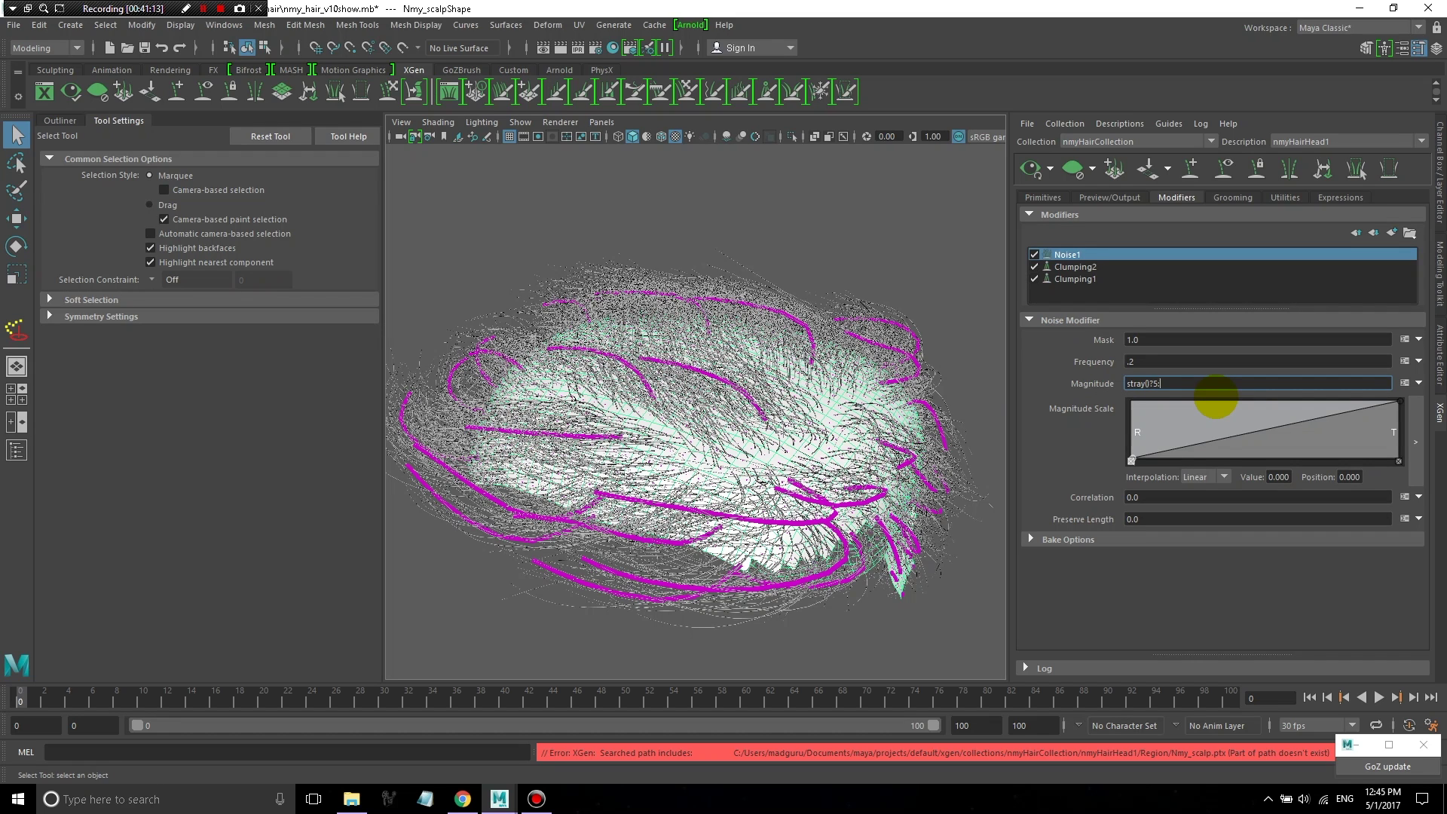
key(Return)
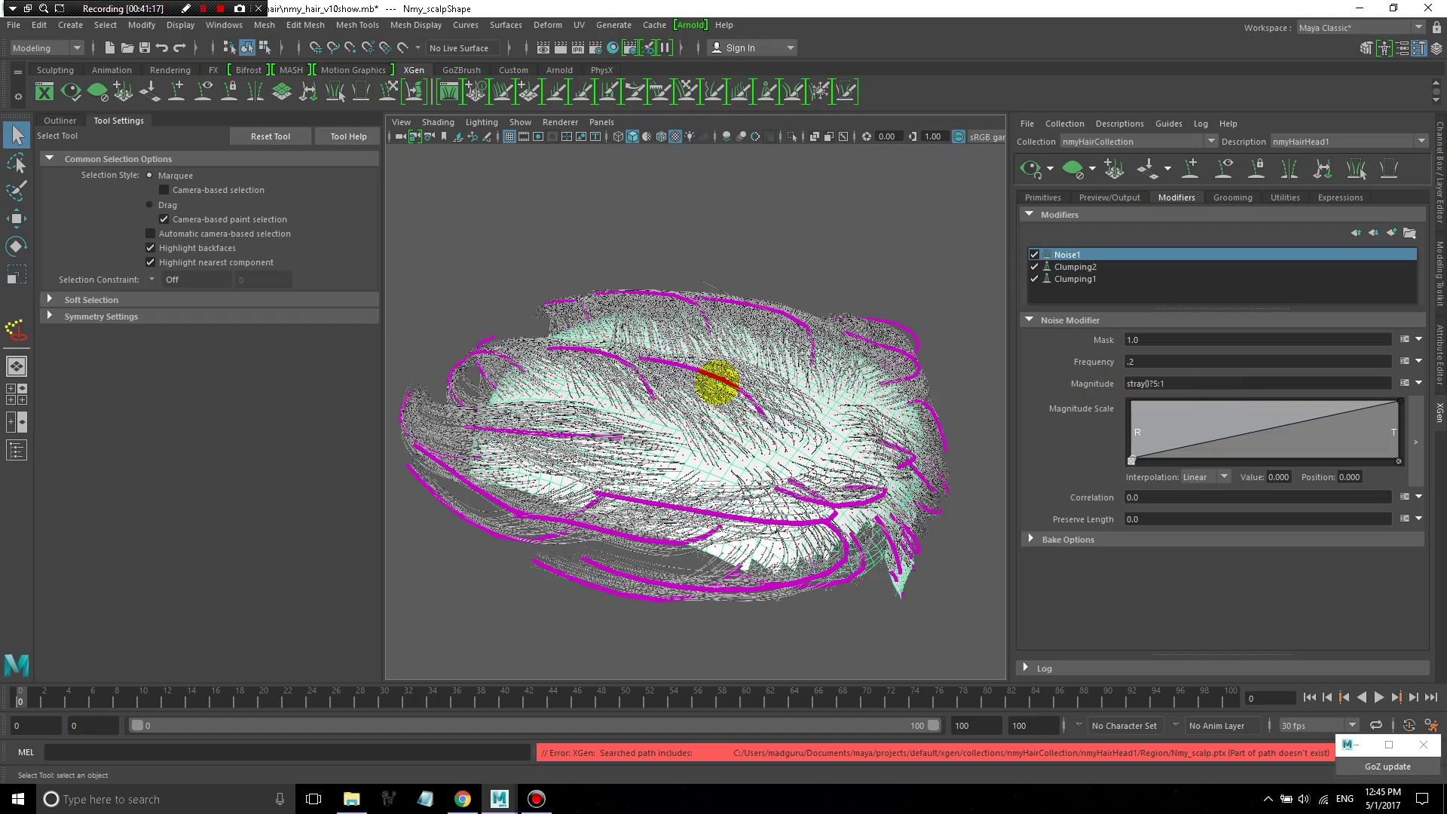
alt+drag(717, 377, 703, 420)
scroll(656, 407, up, 5)
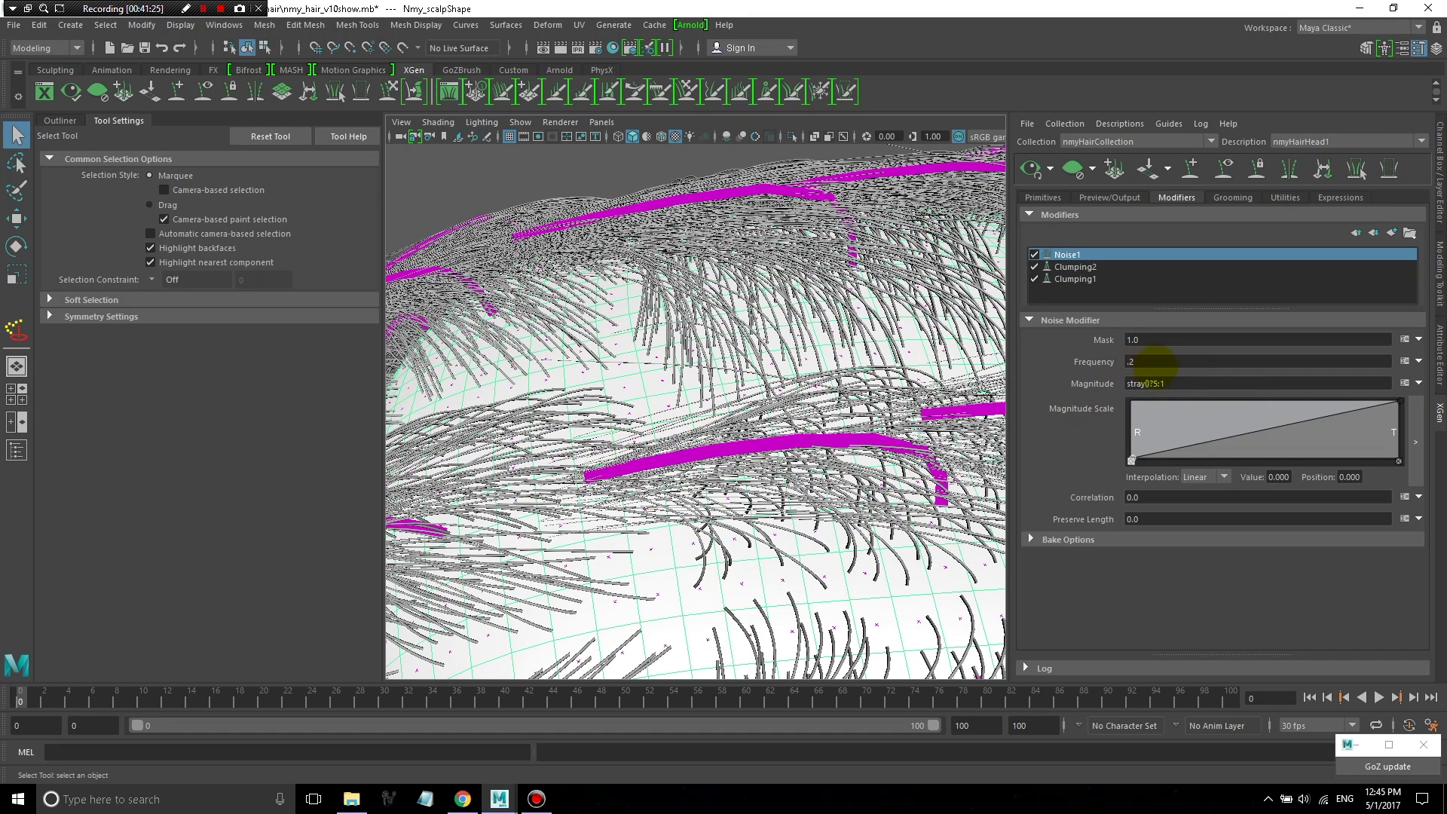
- Copy the Magnitude expression into Noise1's Frequency and edit it to stray()?.2:1
drag(1160, 383, 1100, 383)
key(ctrl+c)
click(1174, 362)
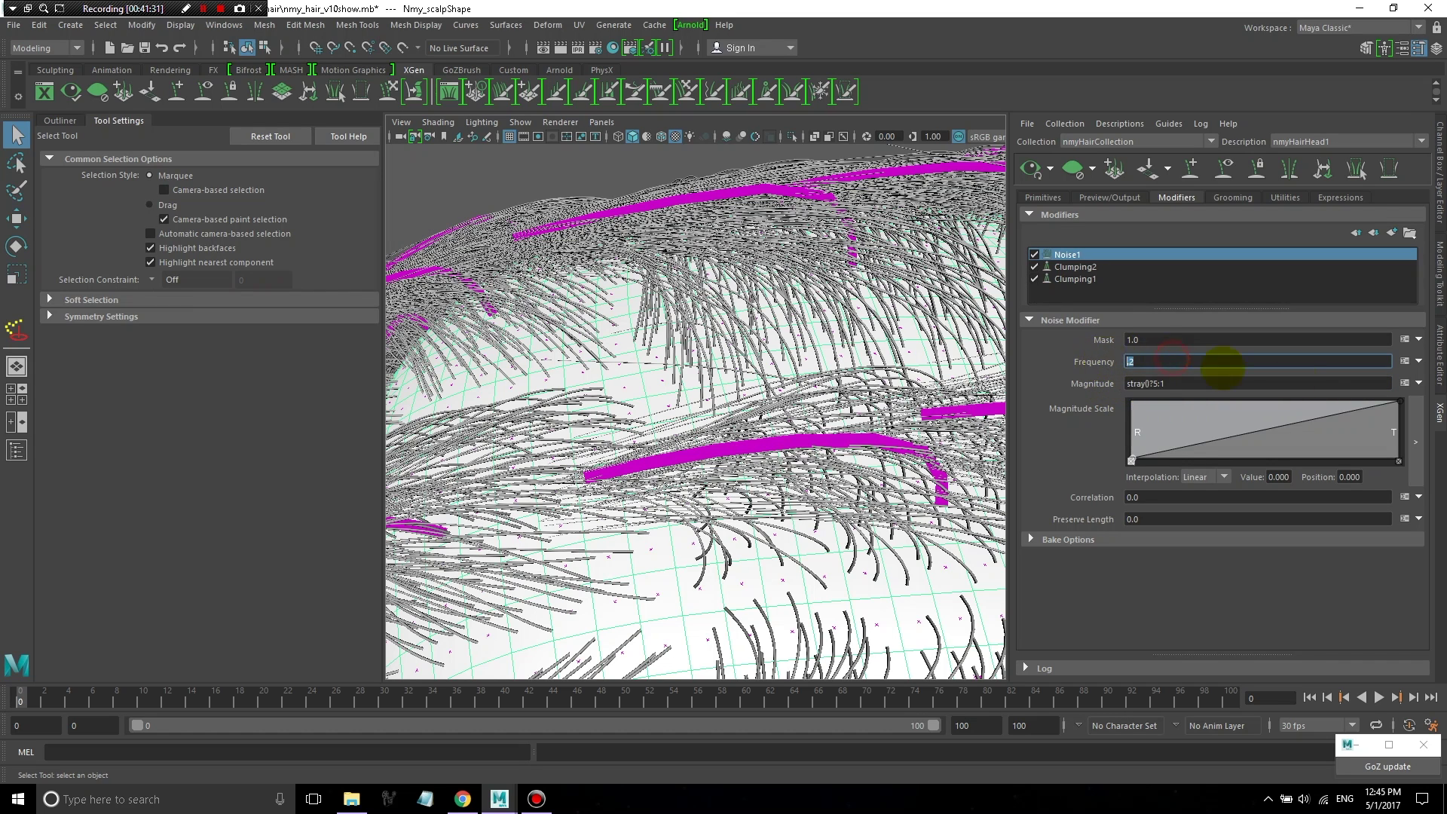
key(ctrl+v)
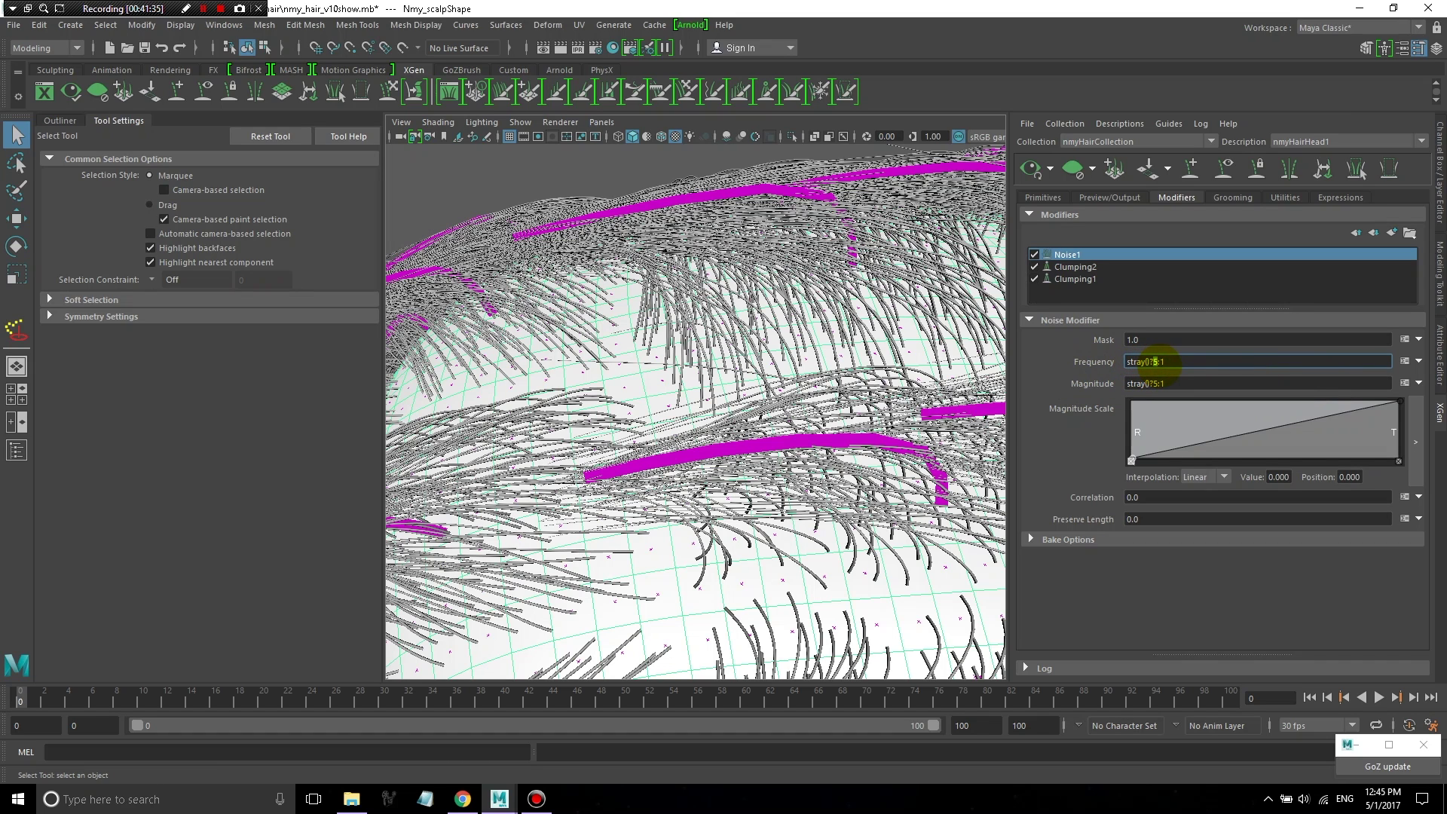
text(.2)
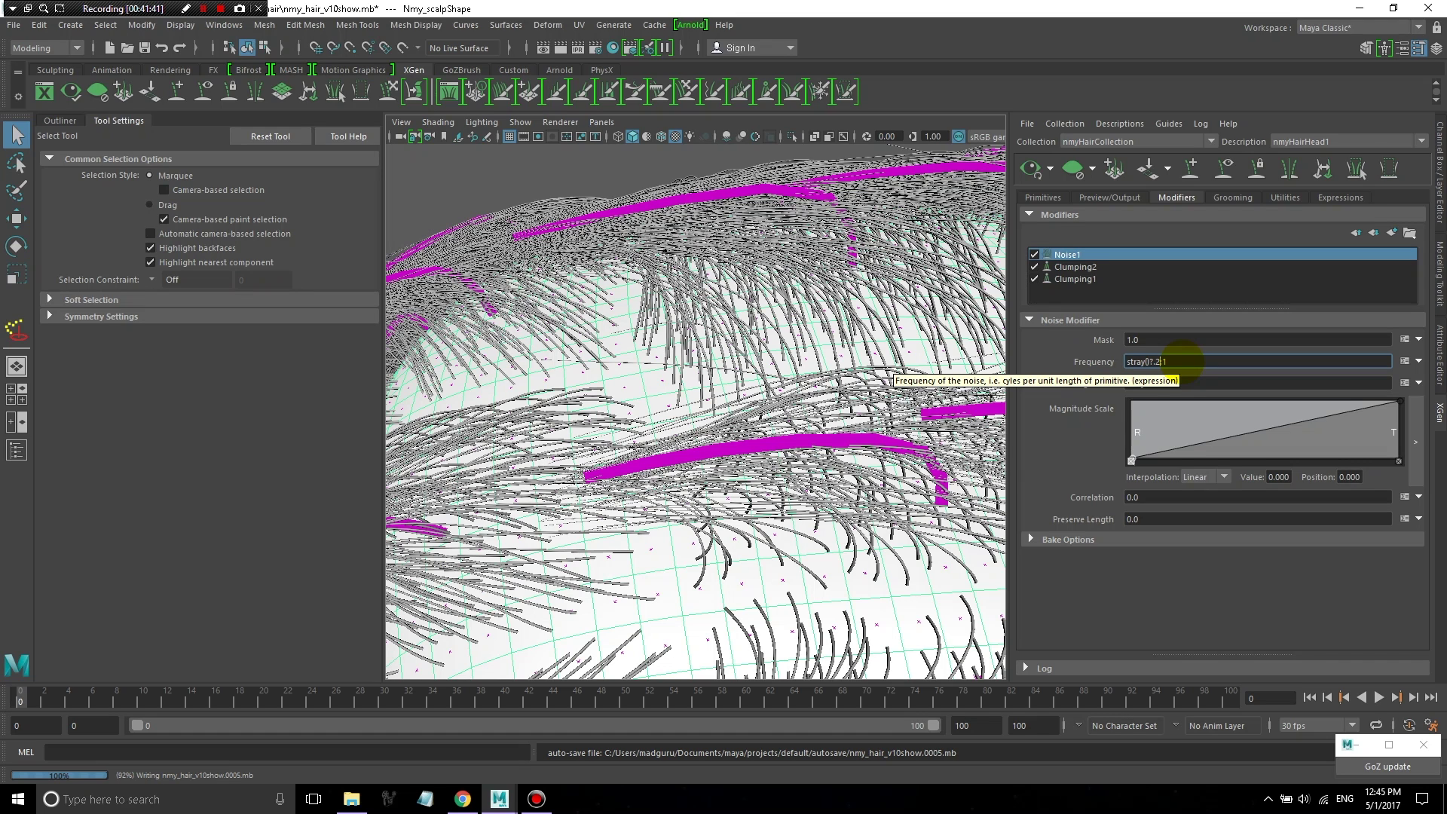
click(1182, 361)
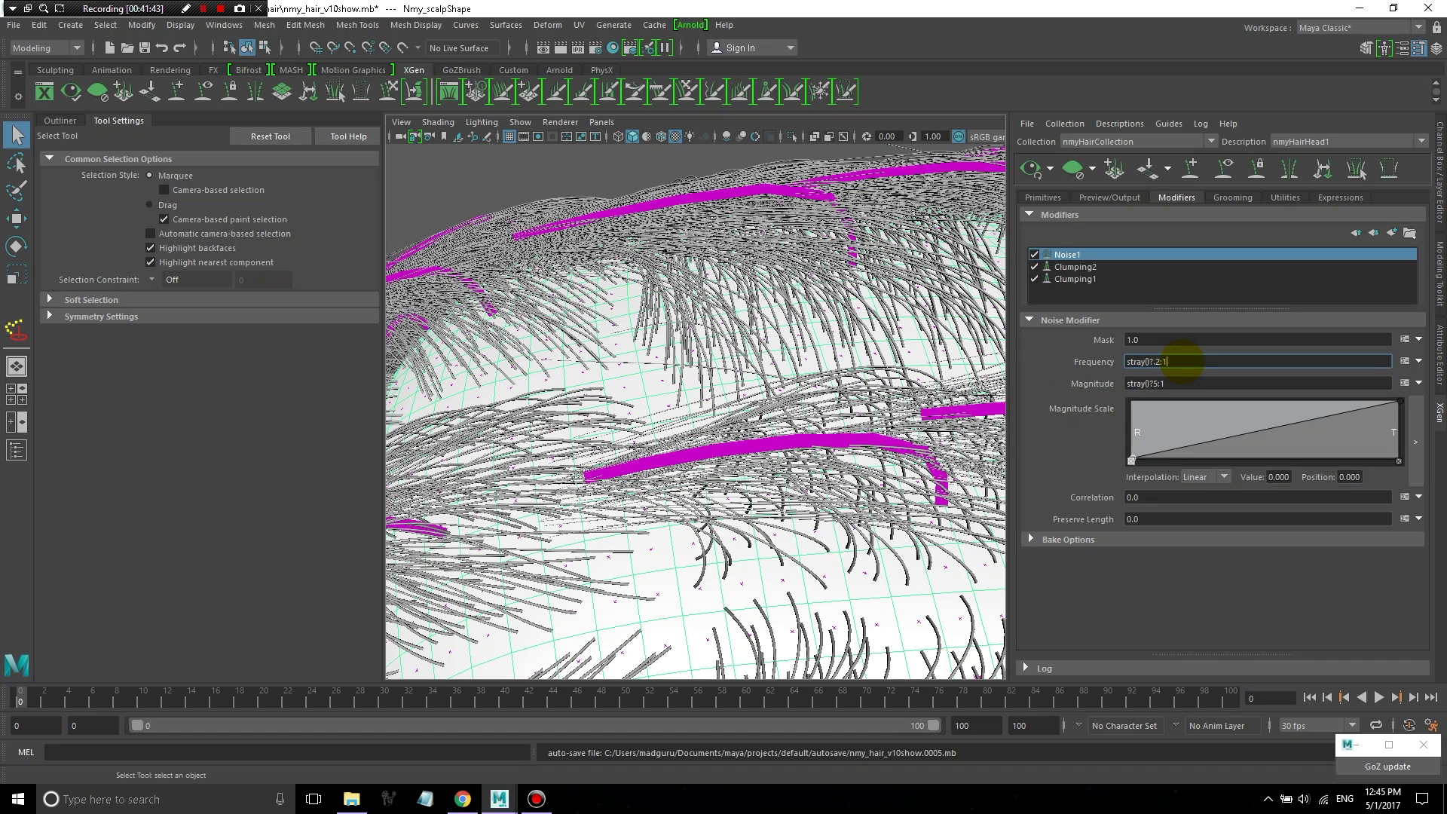
key(Return)
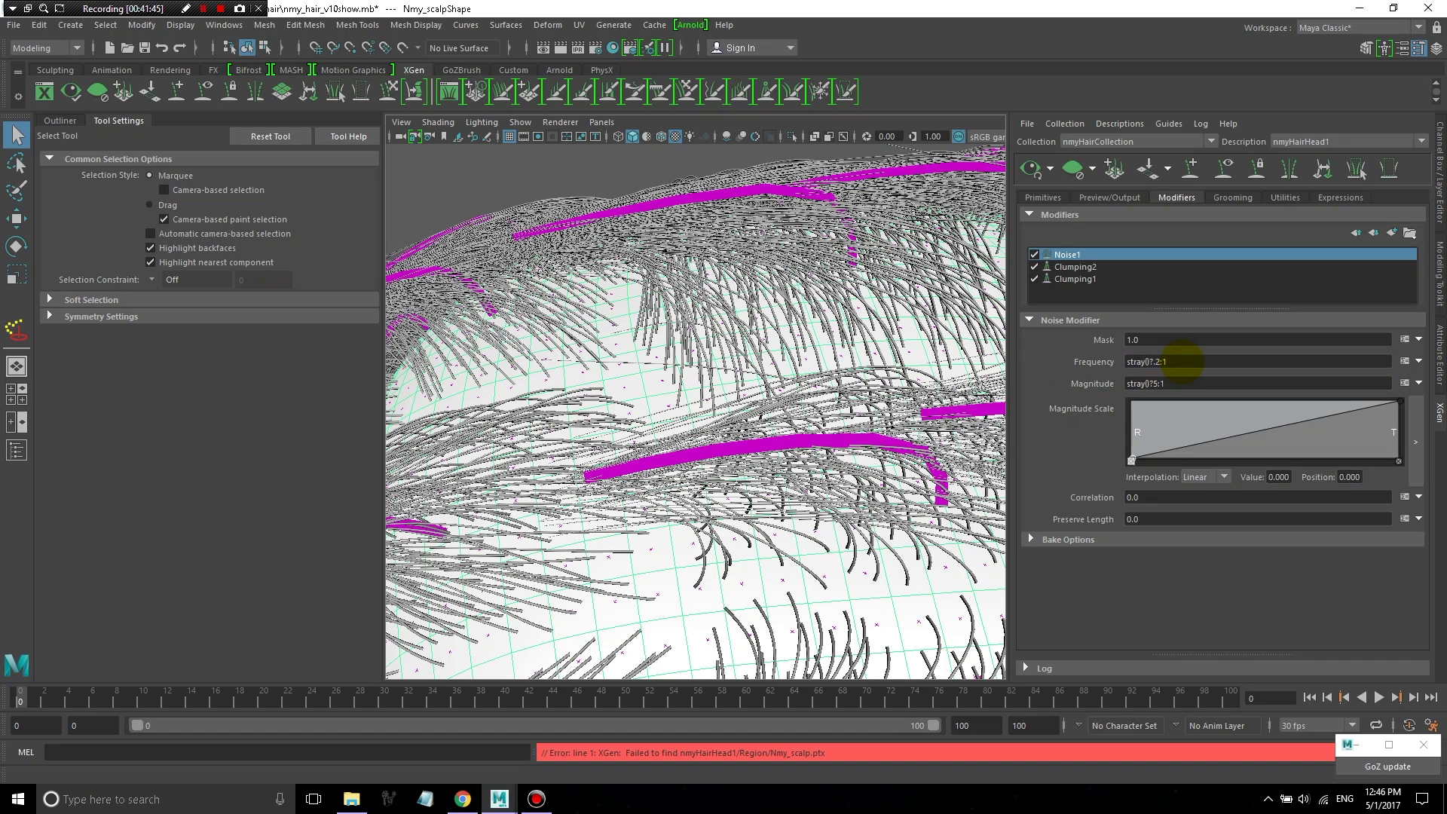
- Inspect the noise on the strands and set the hair description's preview Percent to 100
key(f)
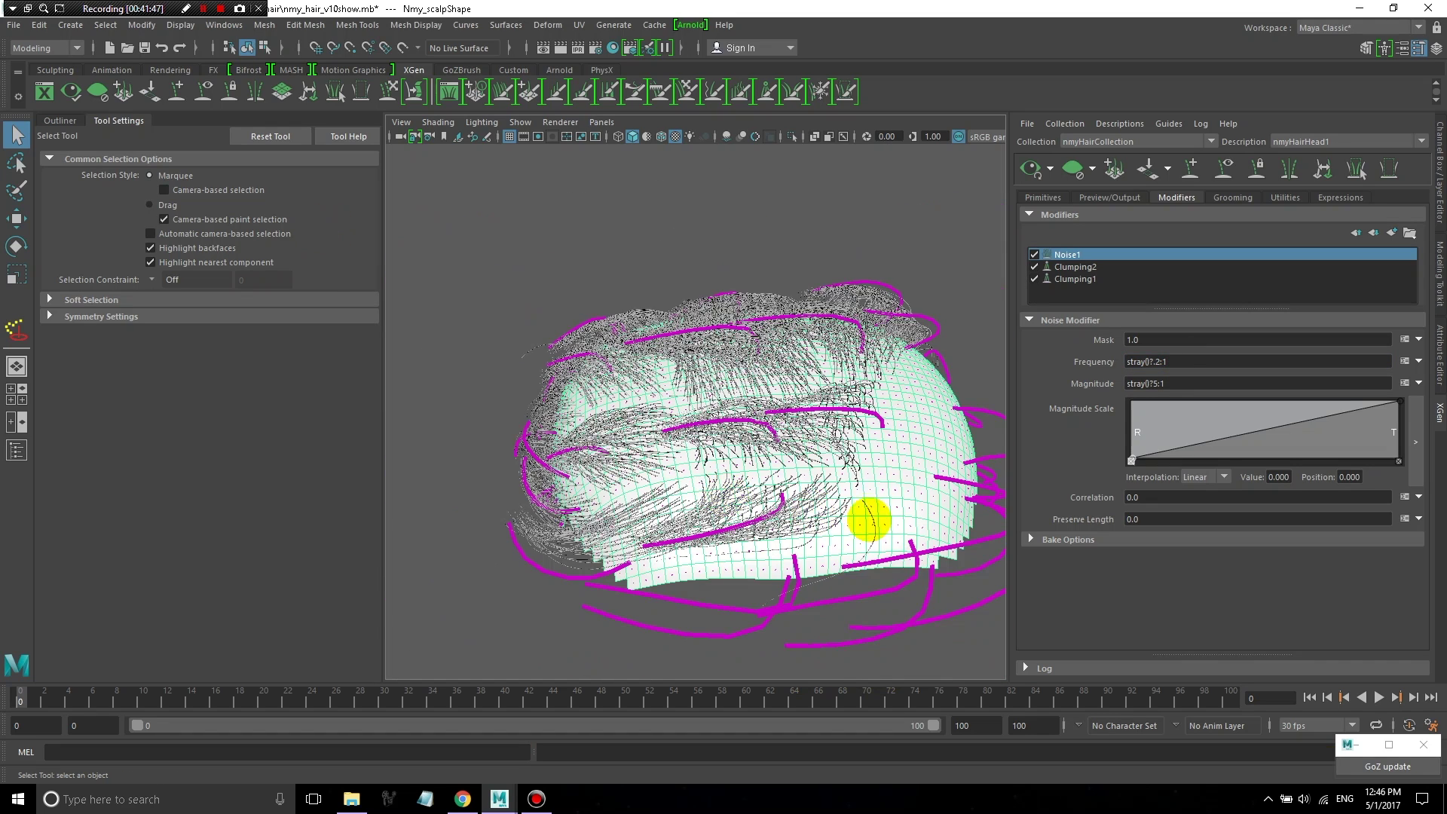
alt+drag(869, 520, 750, 492)
scroll(741, 420, up, 5)
alt+drag(741, 420, 857, 410)
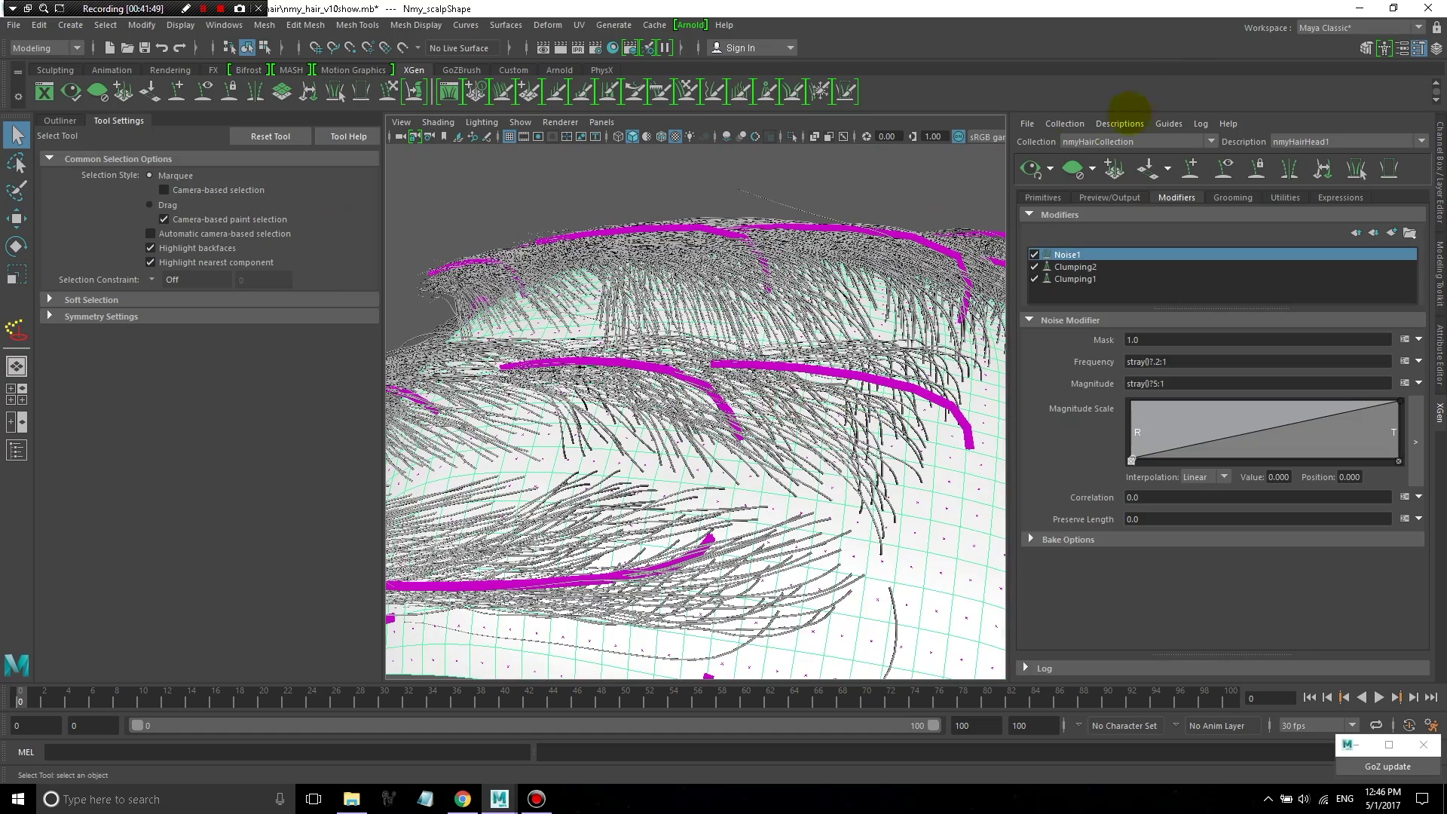
click(1043, 198)
click(1111, 199)
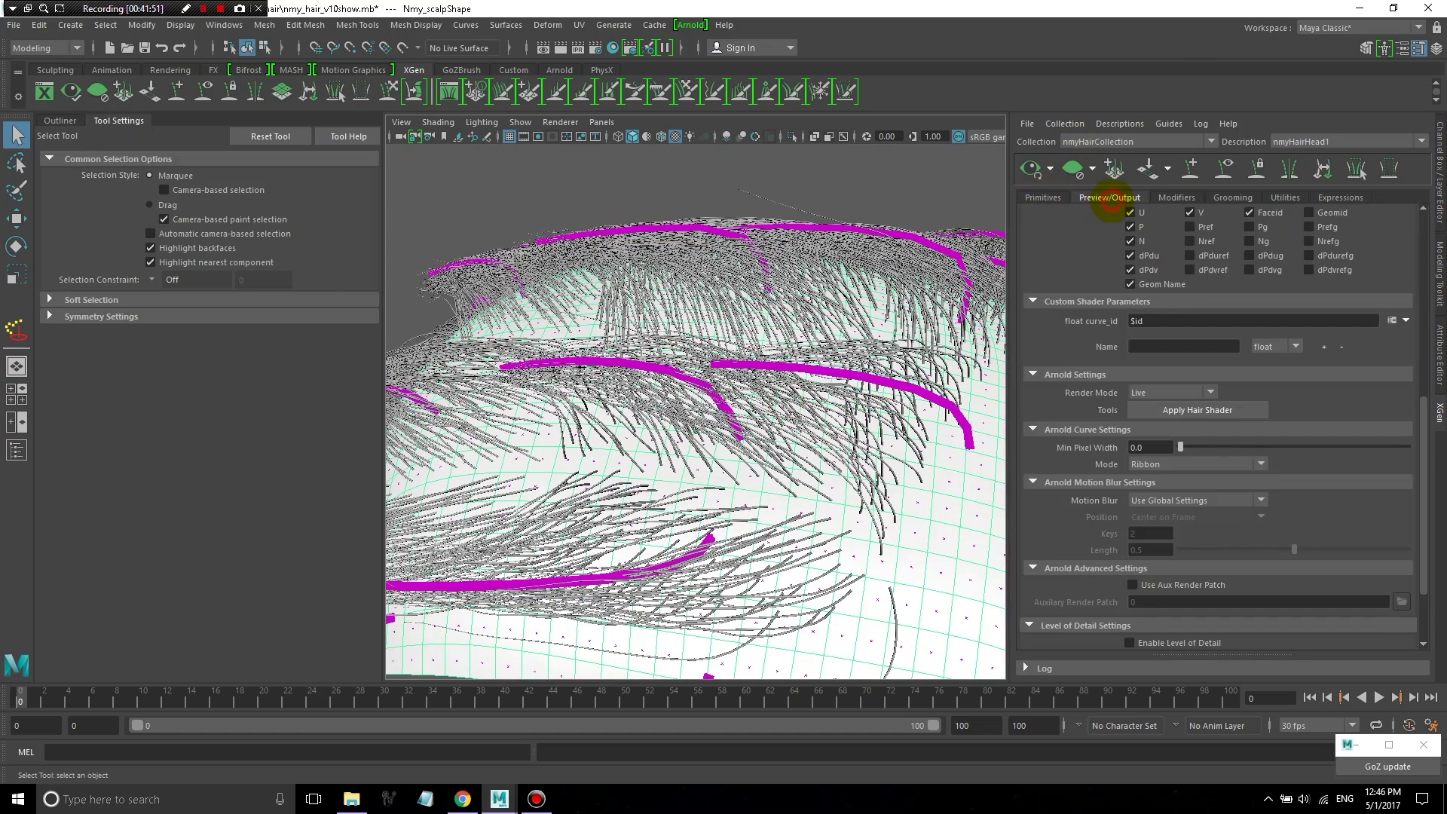
scroll(1137, 302, up, 9)
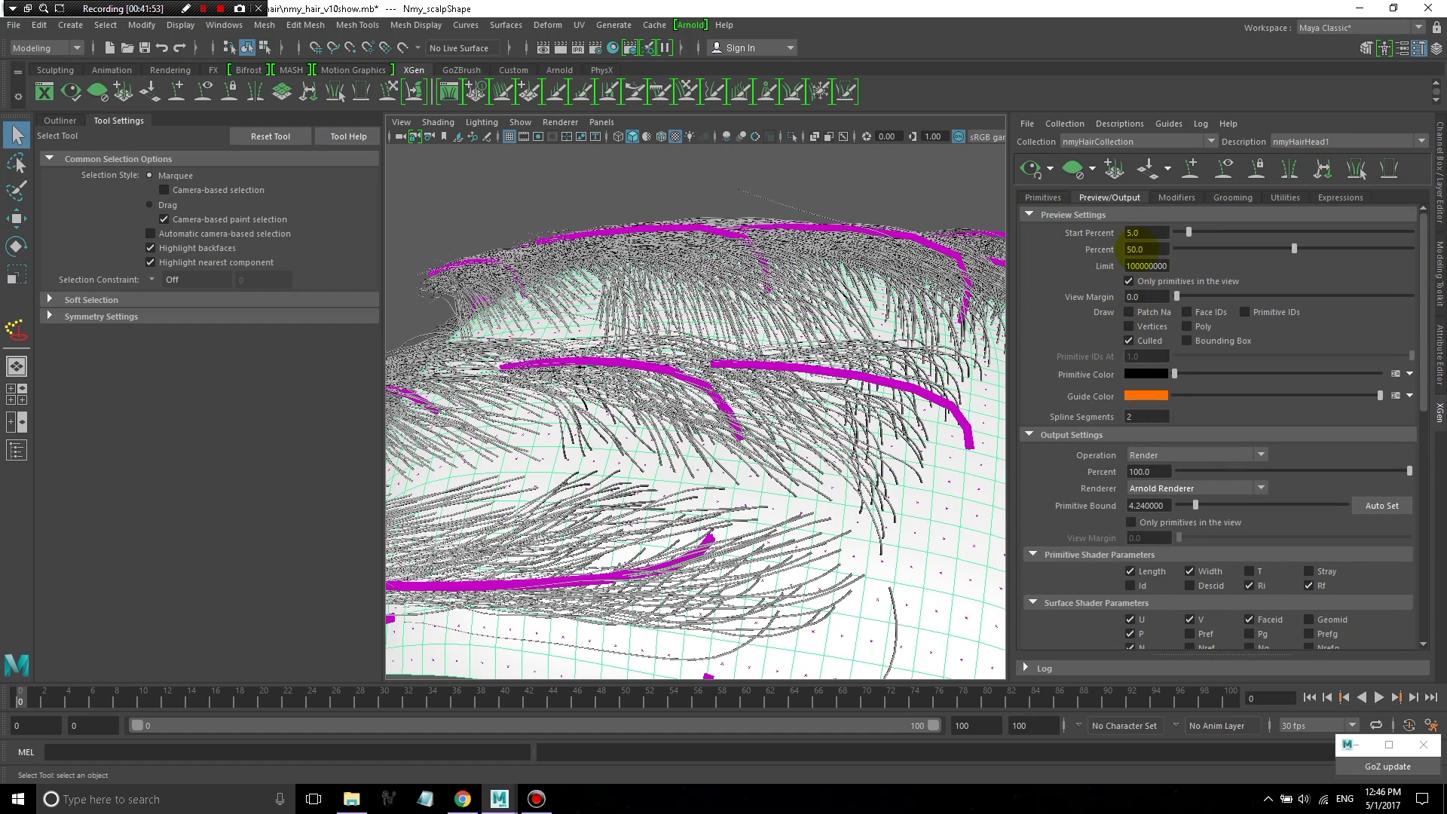
click(1076, 254)
key(1)
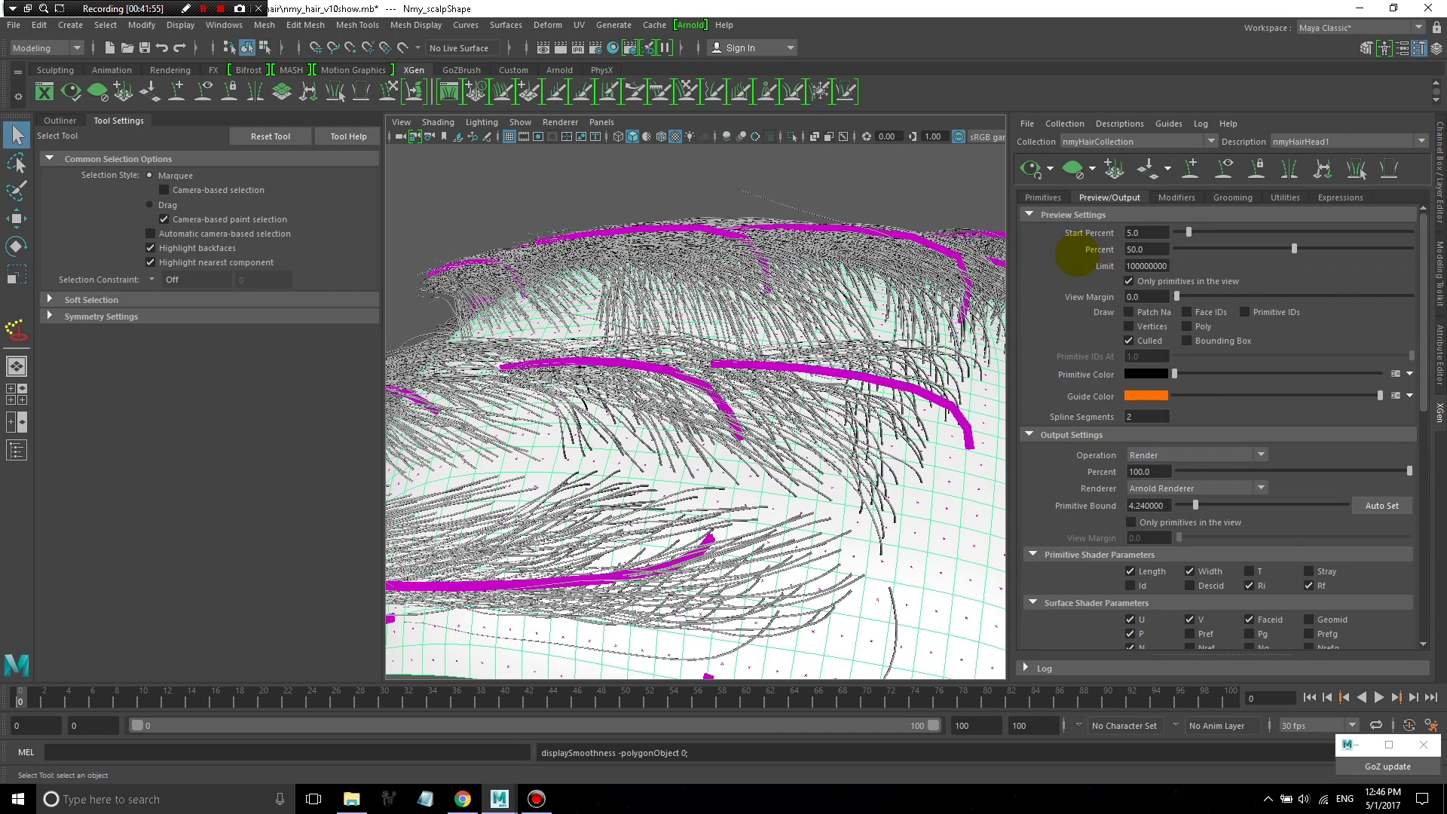
click(1149, 250)
text(10)
key(Return)
- Examine the clumps and strands up close, and compare the hair with the Noise1 modifier disabled and enabled again
alt+drag(898, 410, 663, 381)
scroll(682, 392, up, 5)
alt+drag(750, 437, 688, 407)
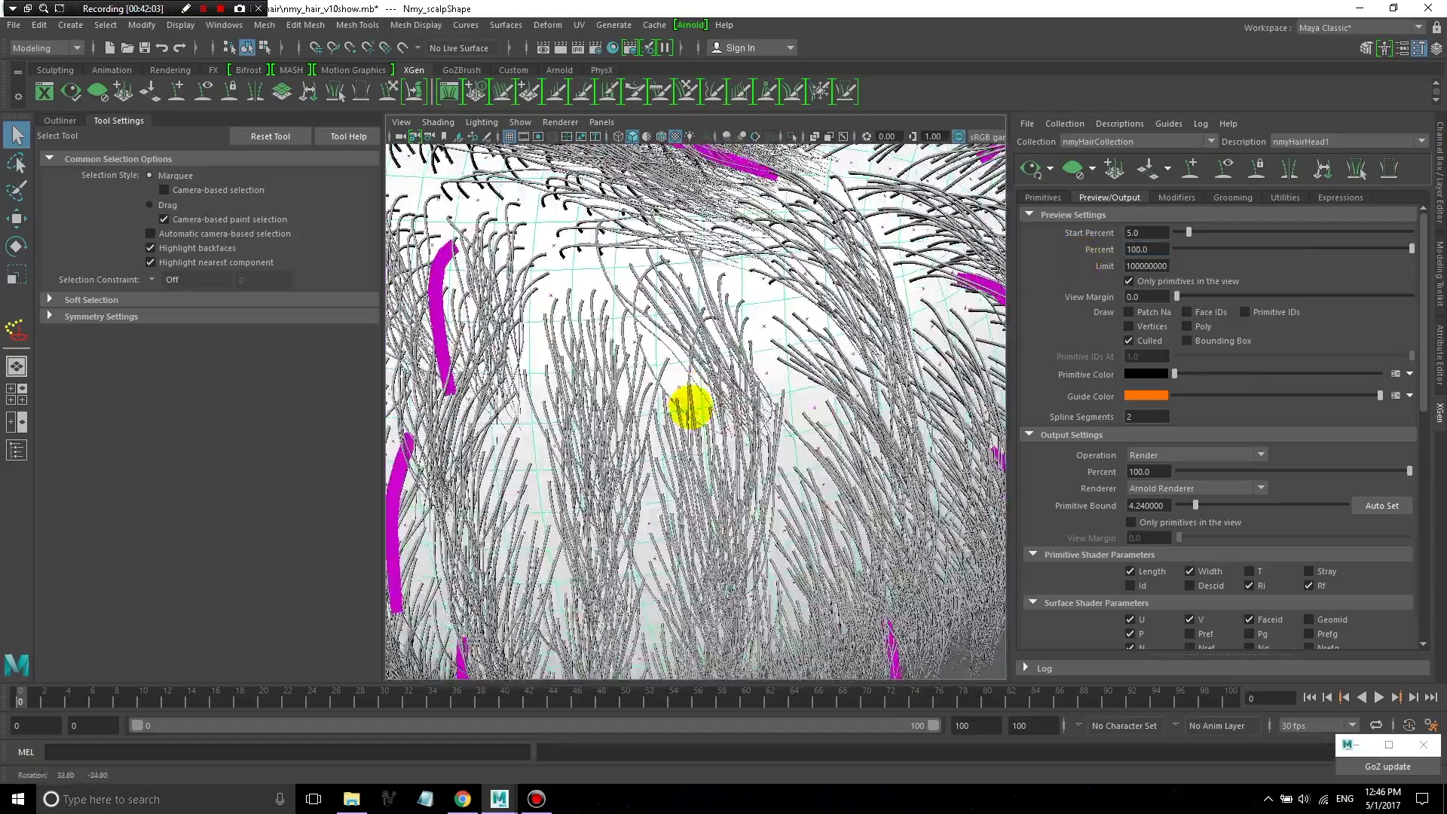
click(1177, 198)
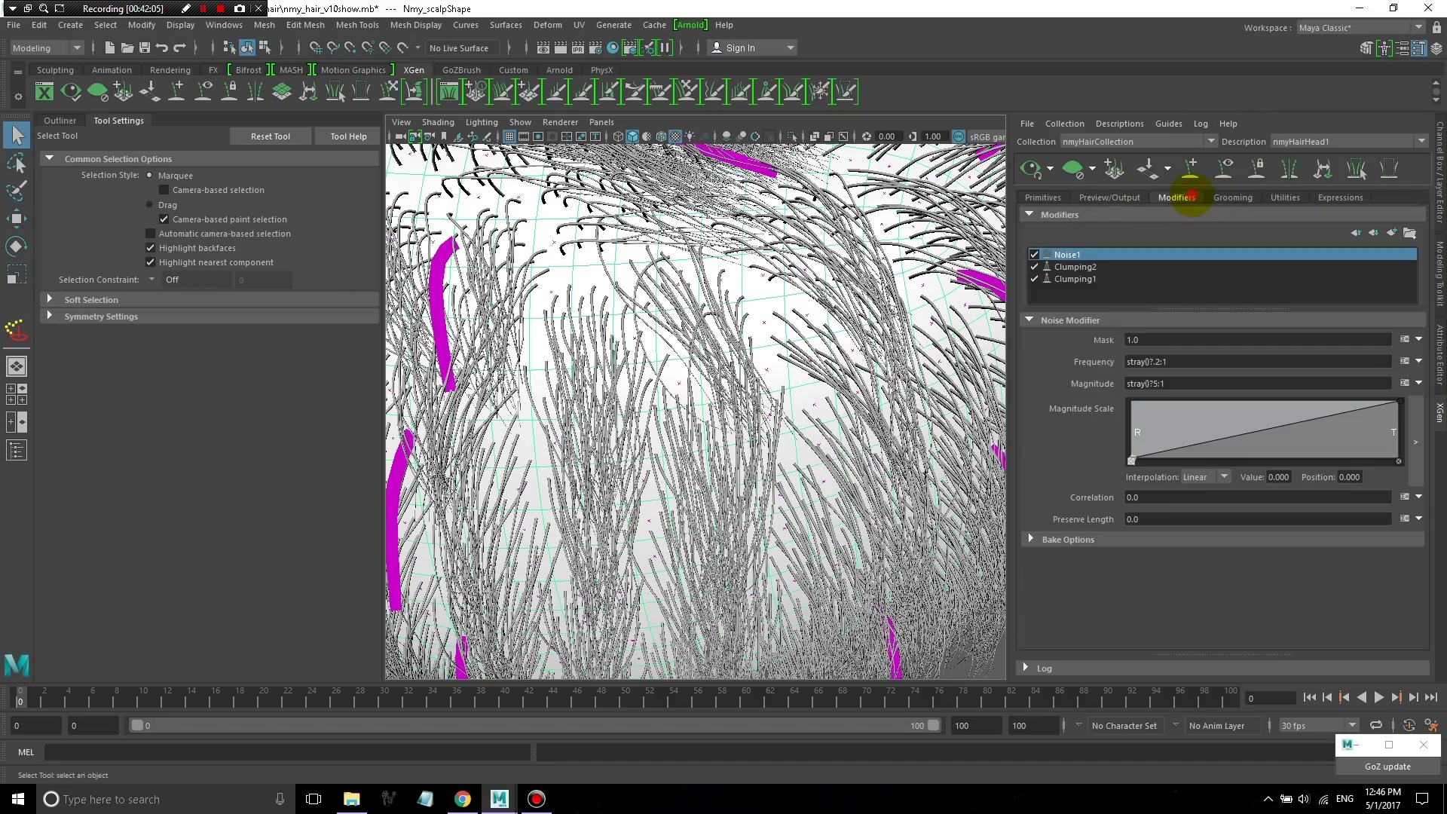
alt+right_drag(685, 323, 995, 282)
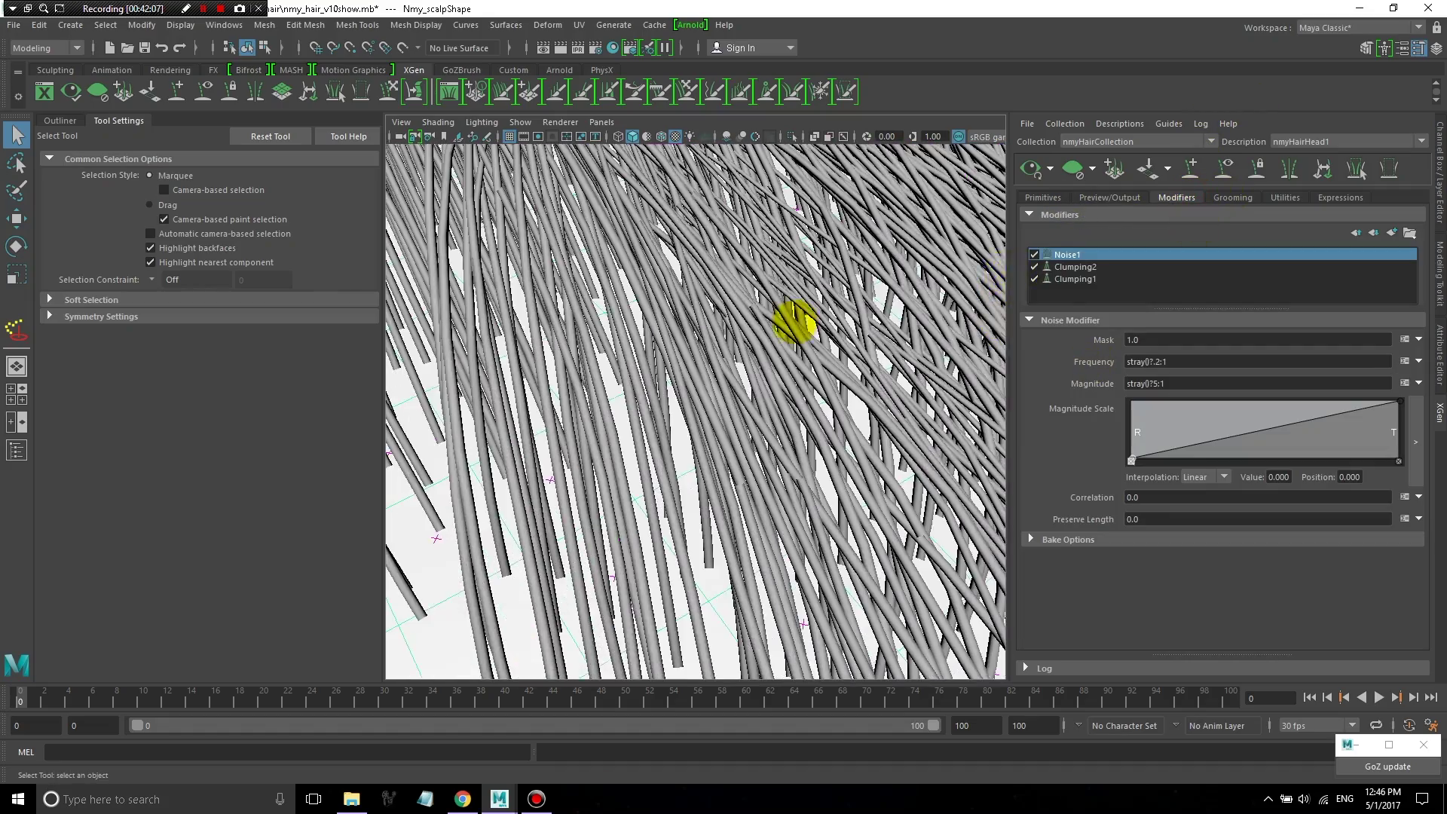
scroll(822, 326, down, 8)
alt+drag(849, 336, 995, 275)
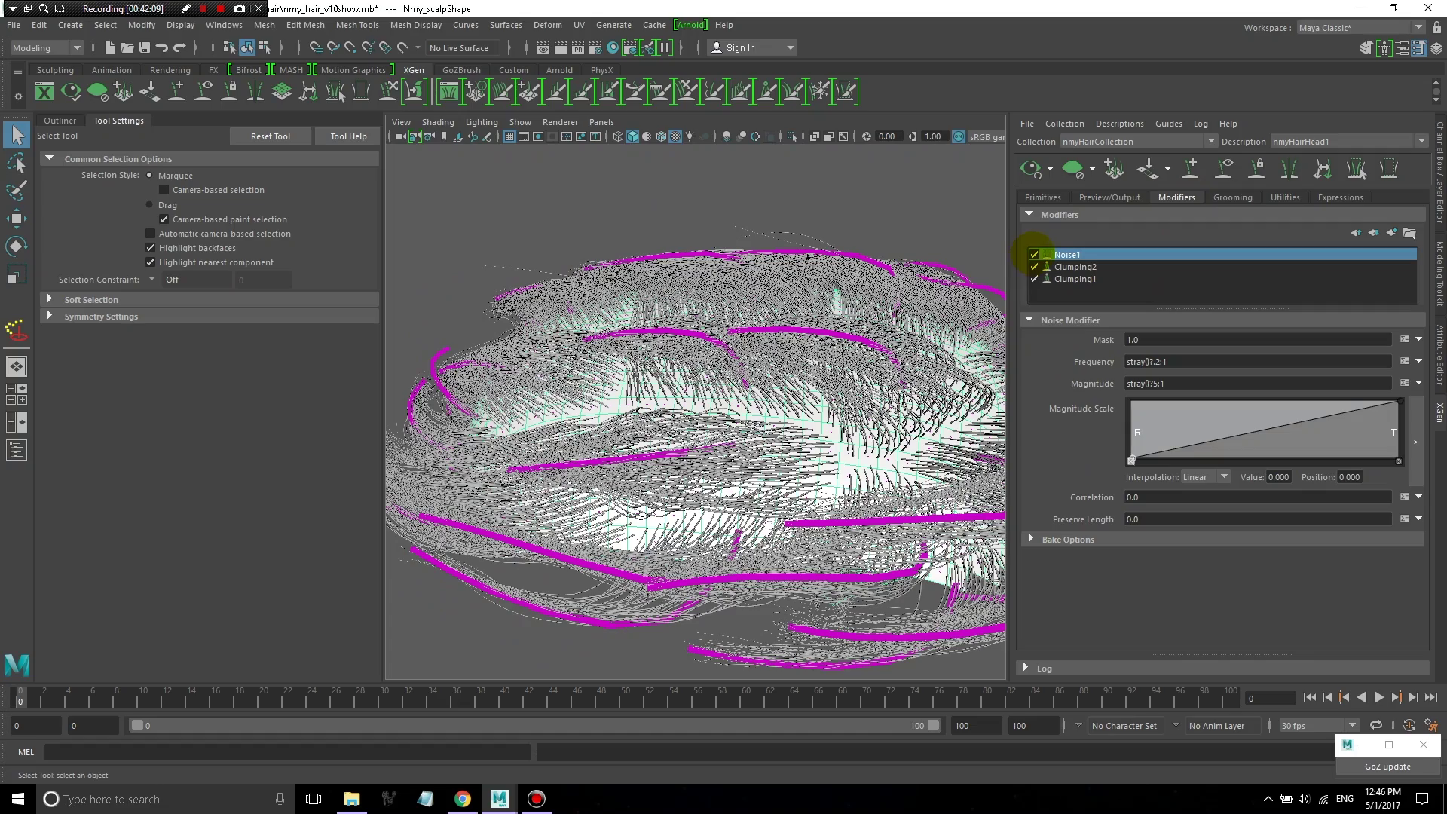
click(1034, 254)
click(1035, 254)
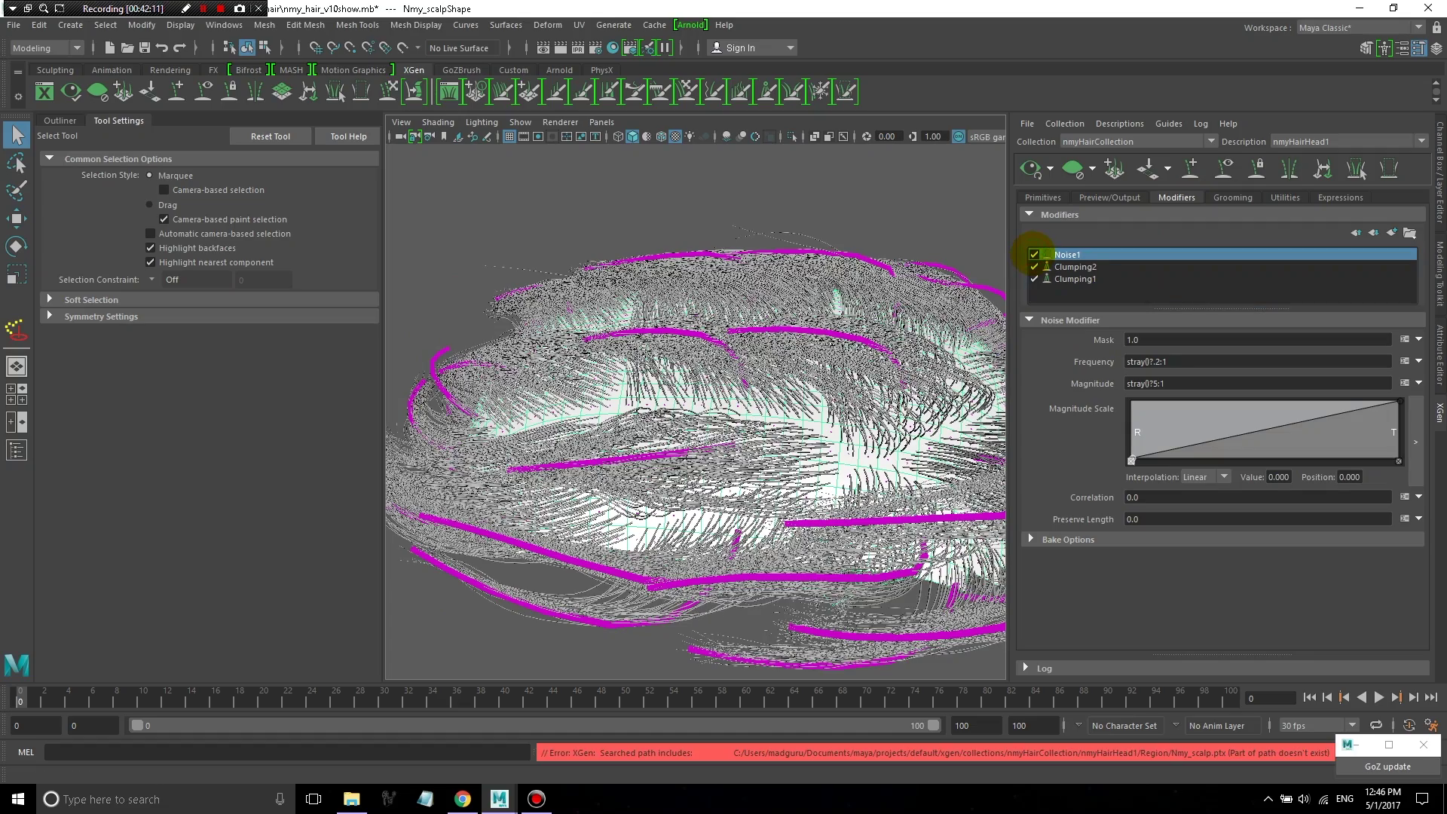
- Examine the whole head of hair from the sides, back and above for the combined clumping and noise
alt+drag(995, 260, 619, 554)
alt+drag(646, 437, 1133, 306)
scroll(776, 420, down, 5)
alt+drag(678, 437, 880, 435)
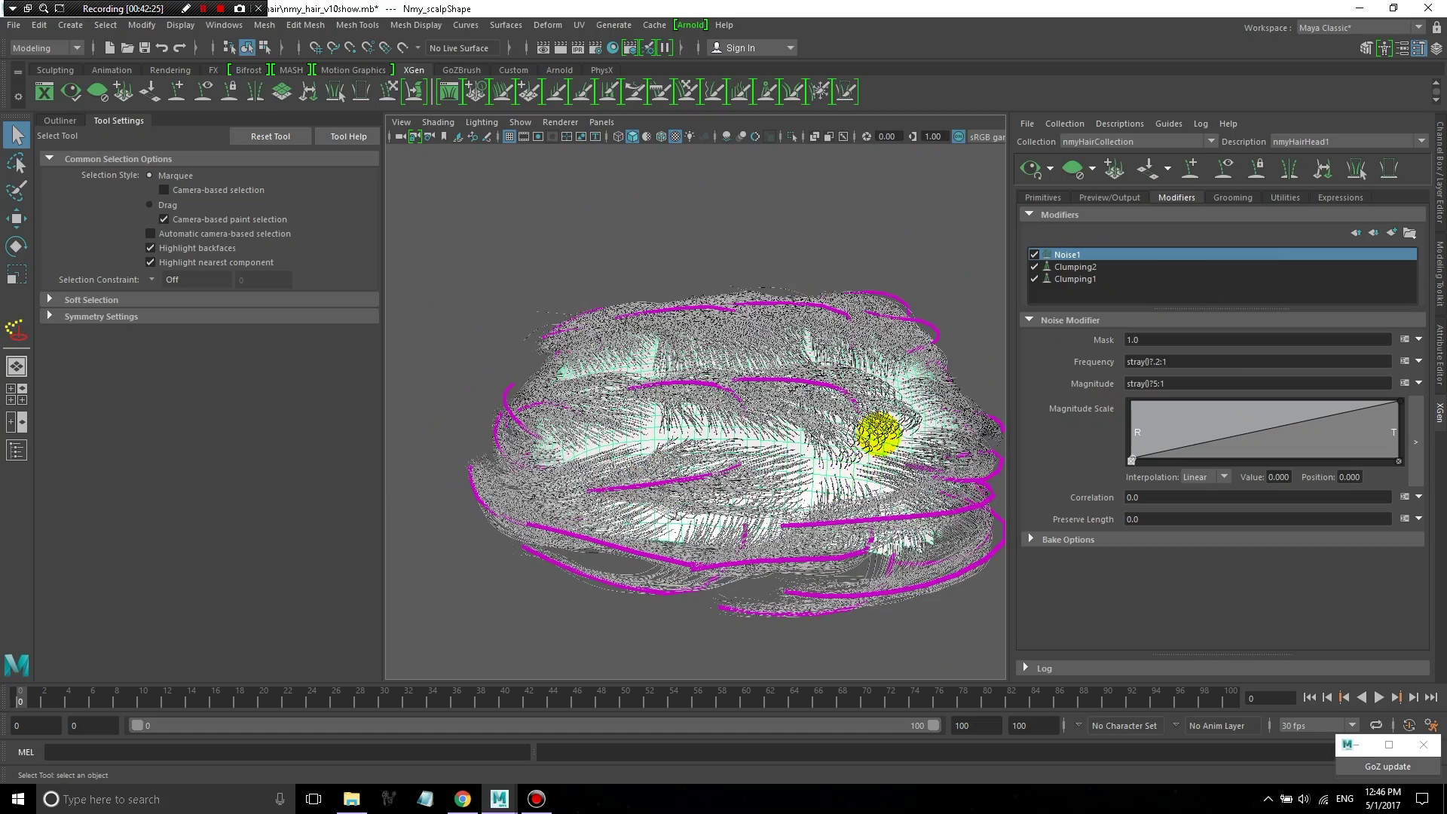
alt+drag(792, 441, 761, 363)
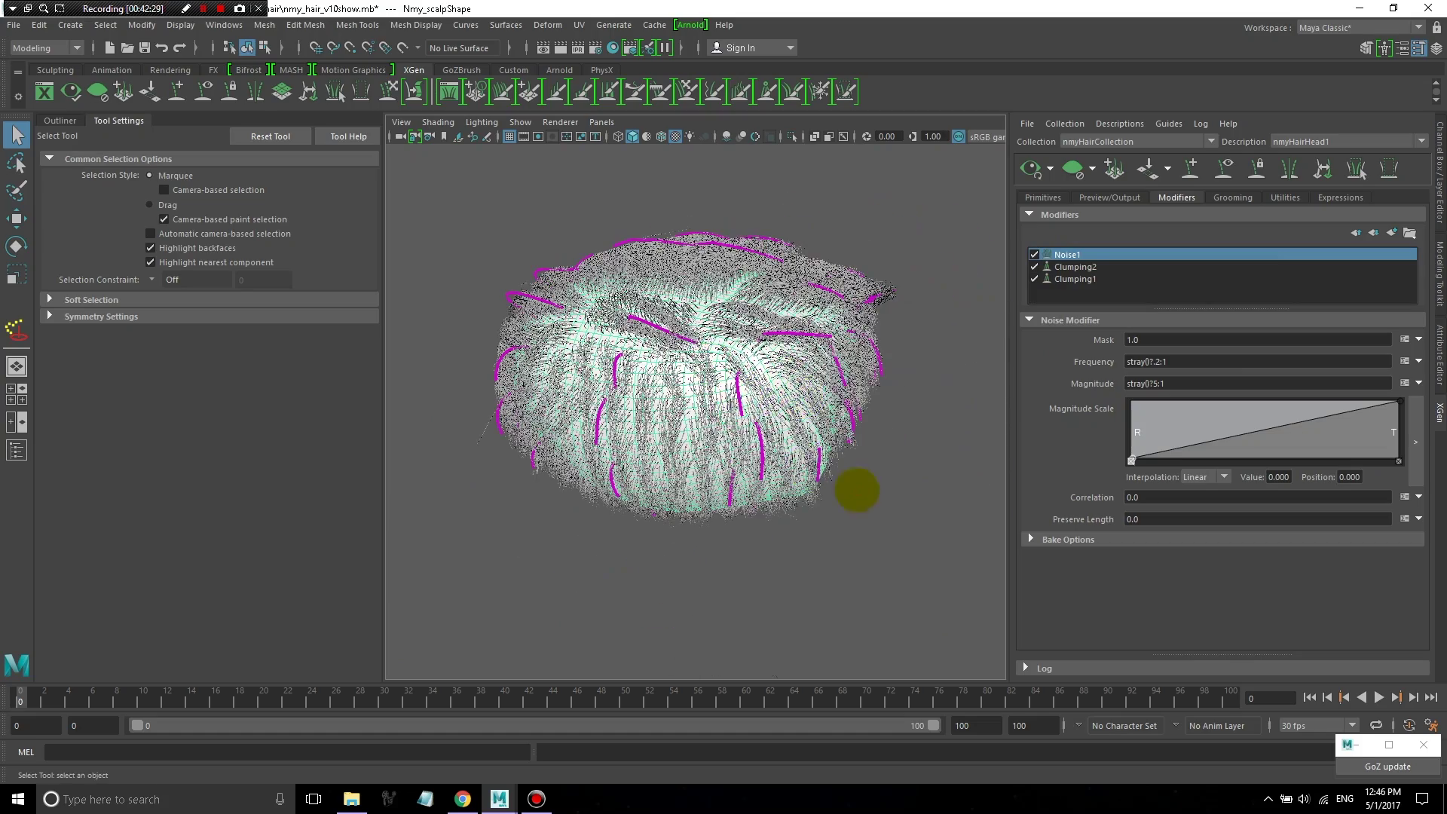
alt+drag(857, 491, 478, 213)
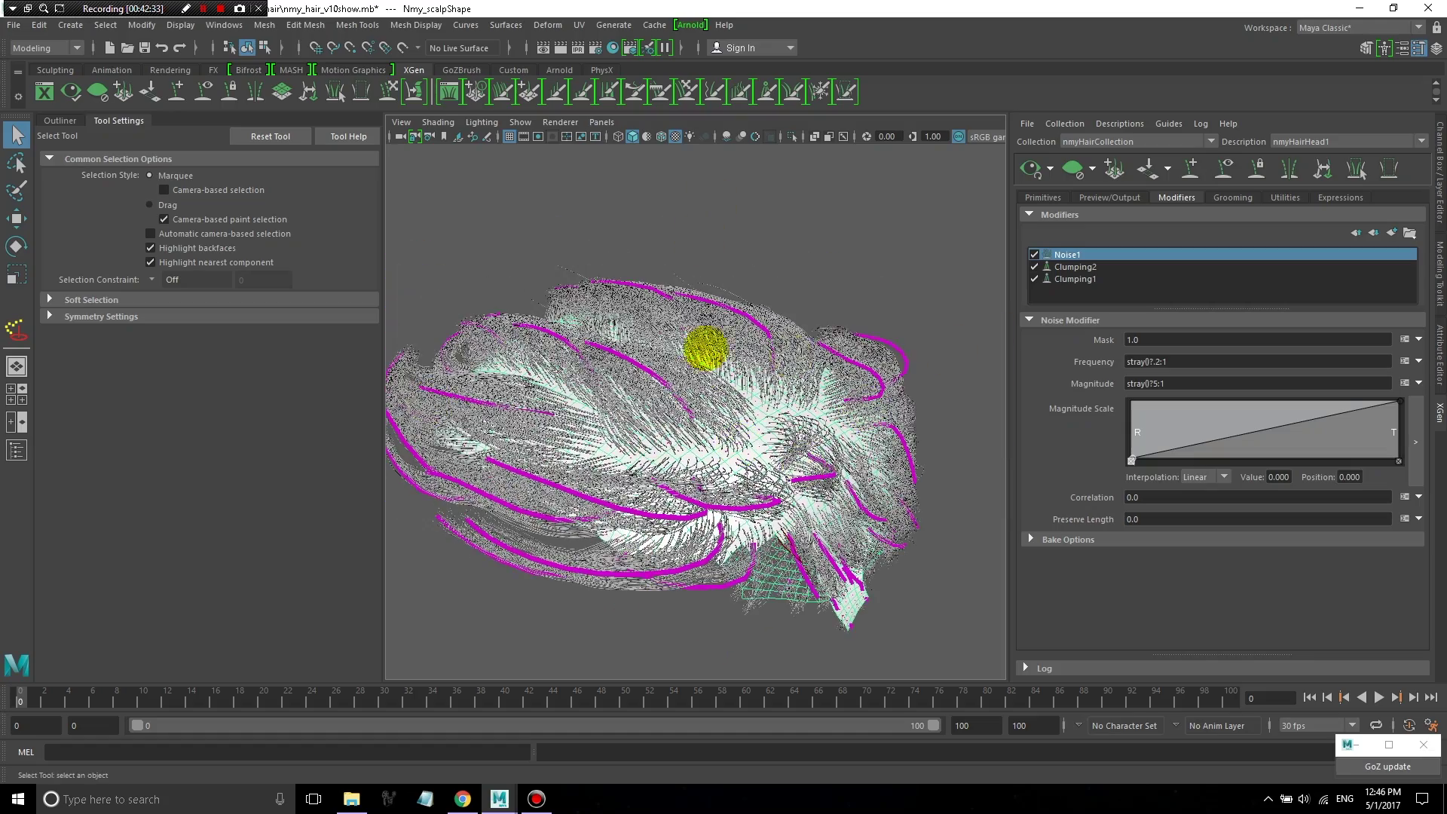
alt+drag(686, 460, 1176, 79)
alt+drag(849, 341, 785, 305)
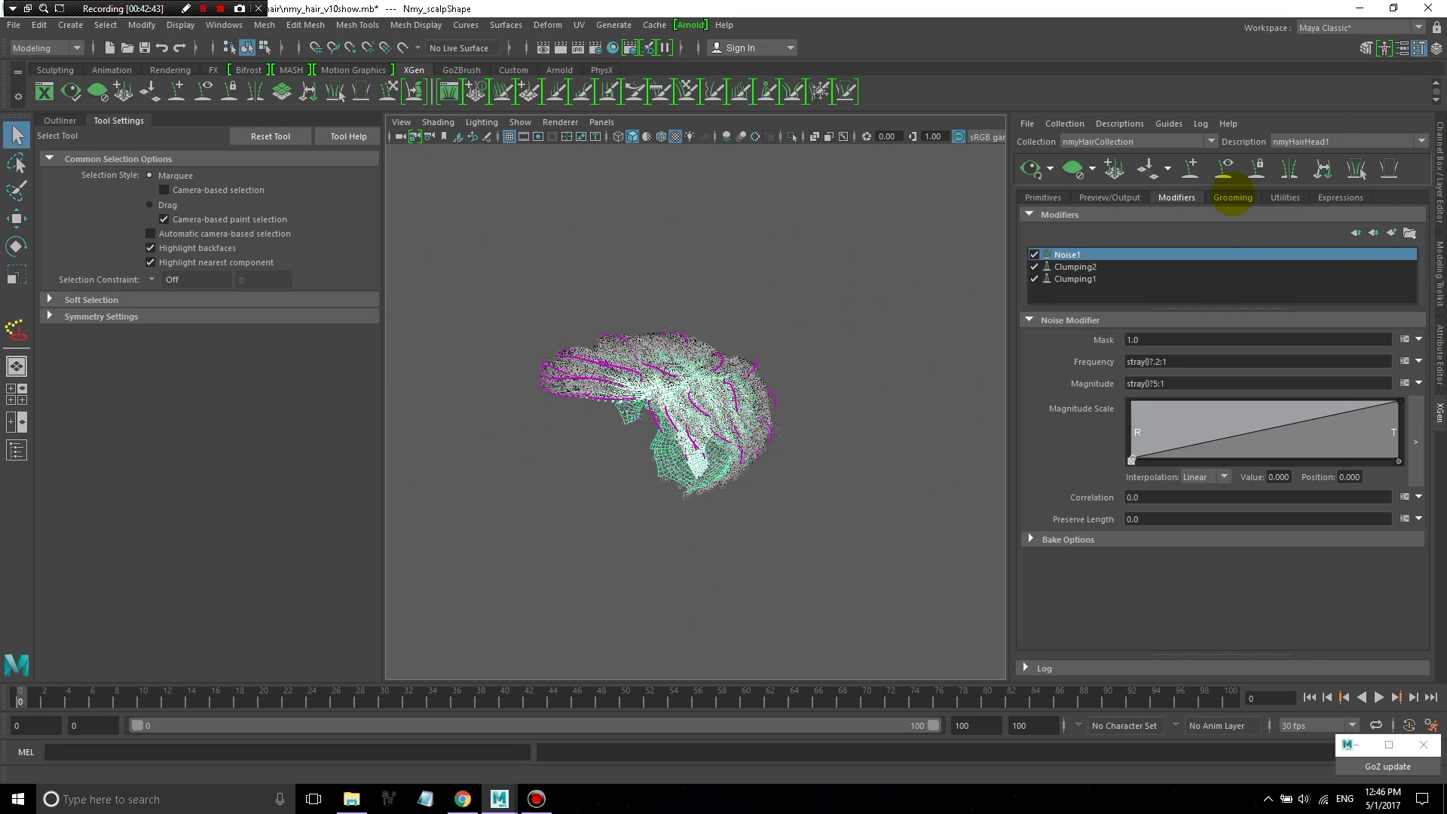
- Look through the description's Grooming and Utilities tools, enlarging the utilities list to show every tool
click(1231, 198)
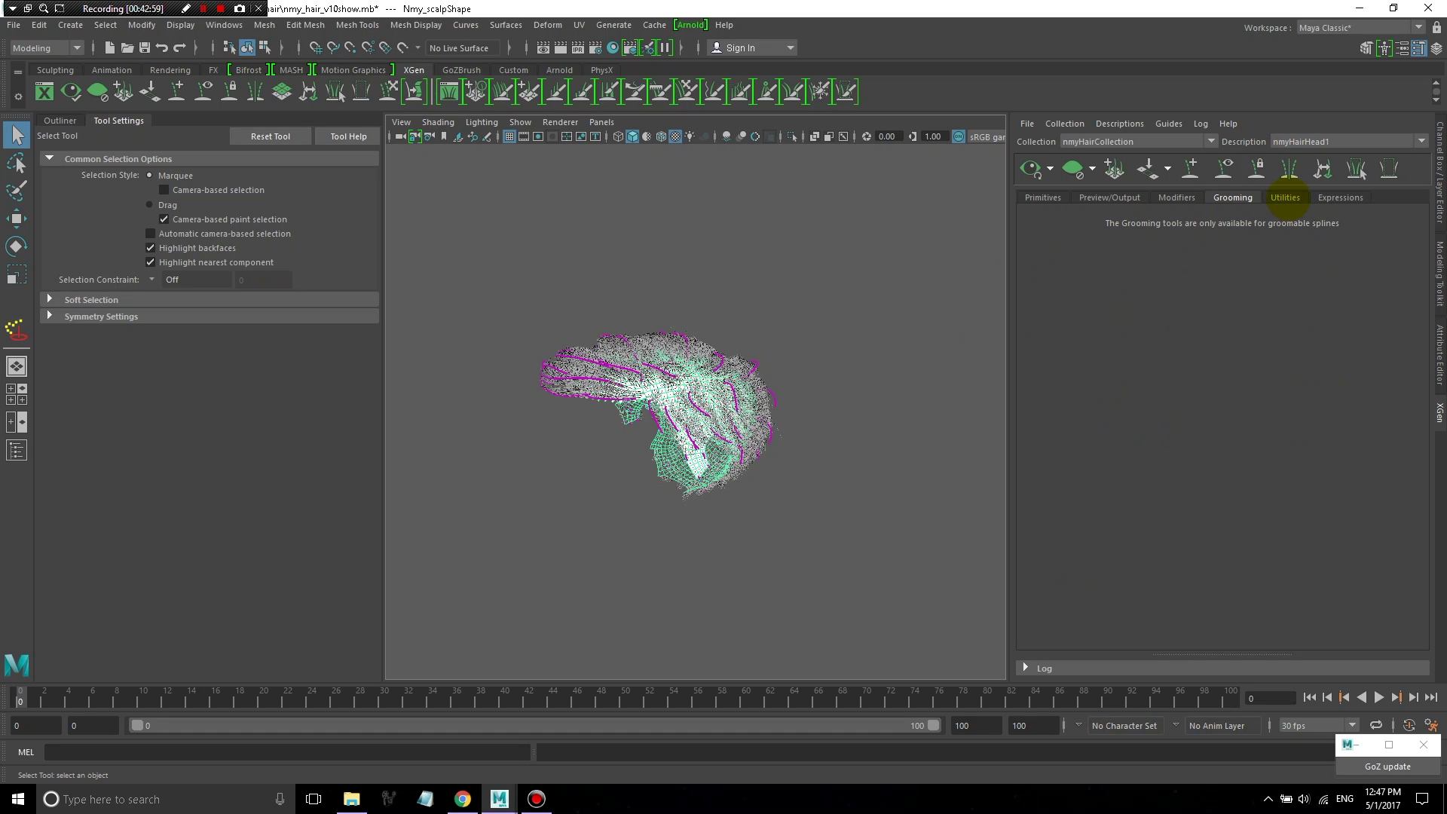
click(1287, 197)
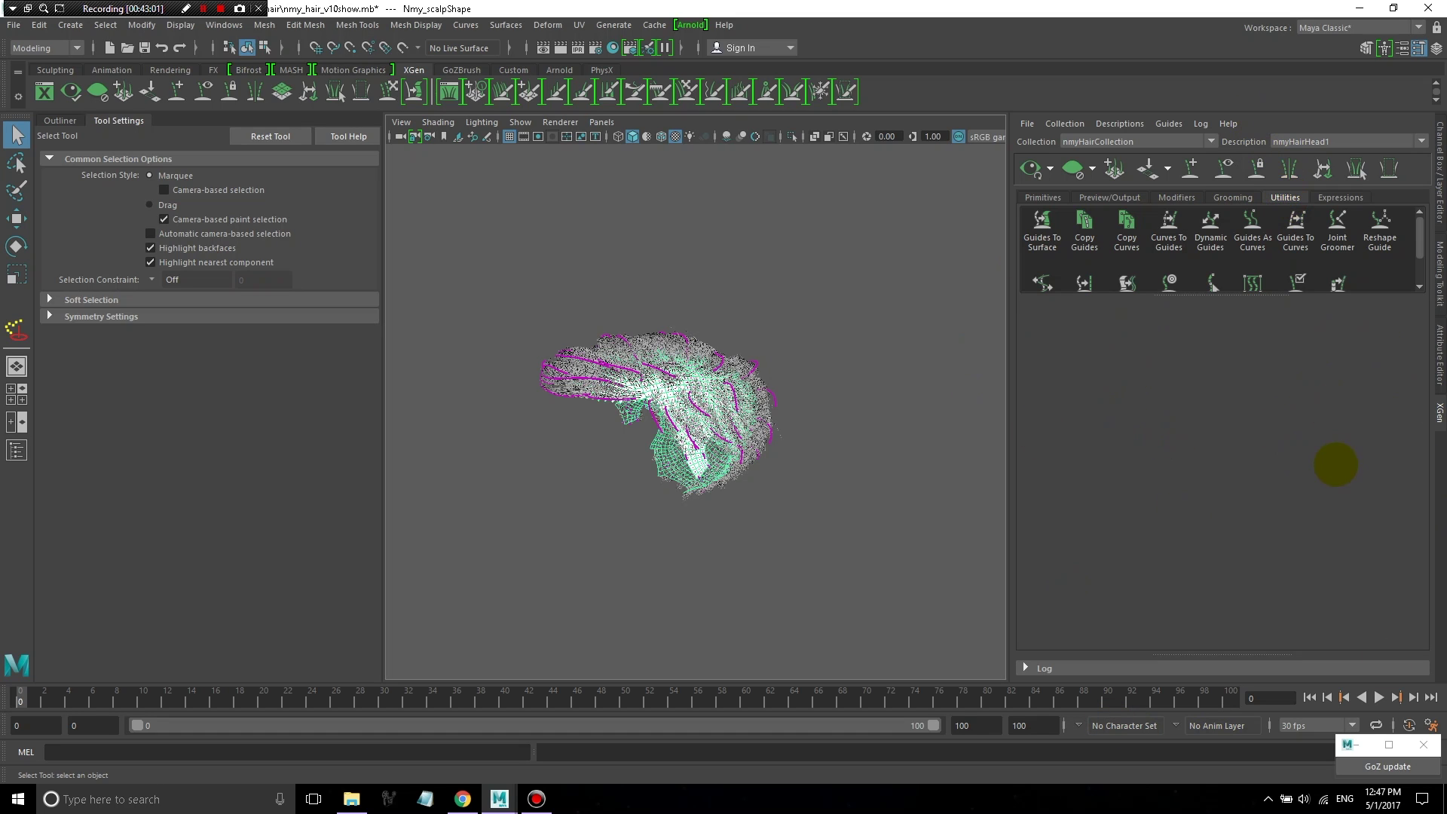
drag(1357, 295, 1353, 355)
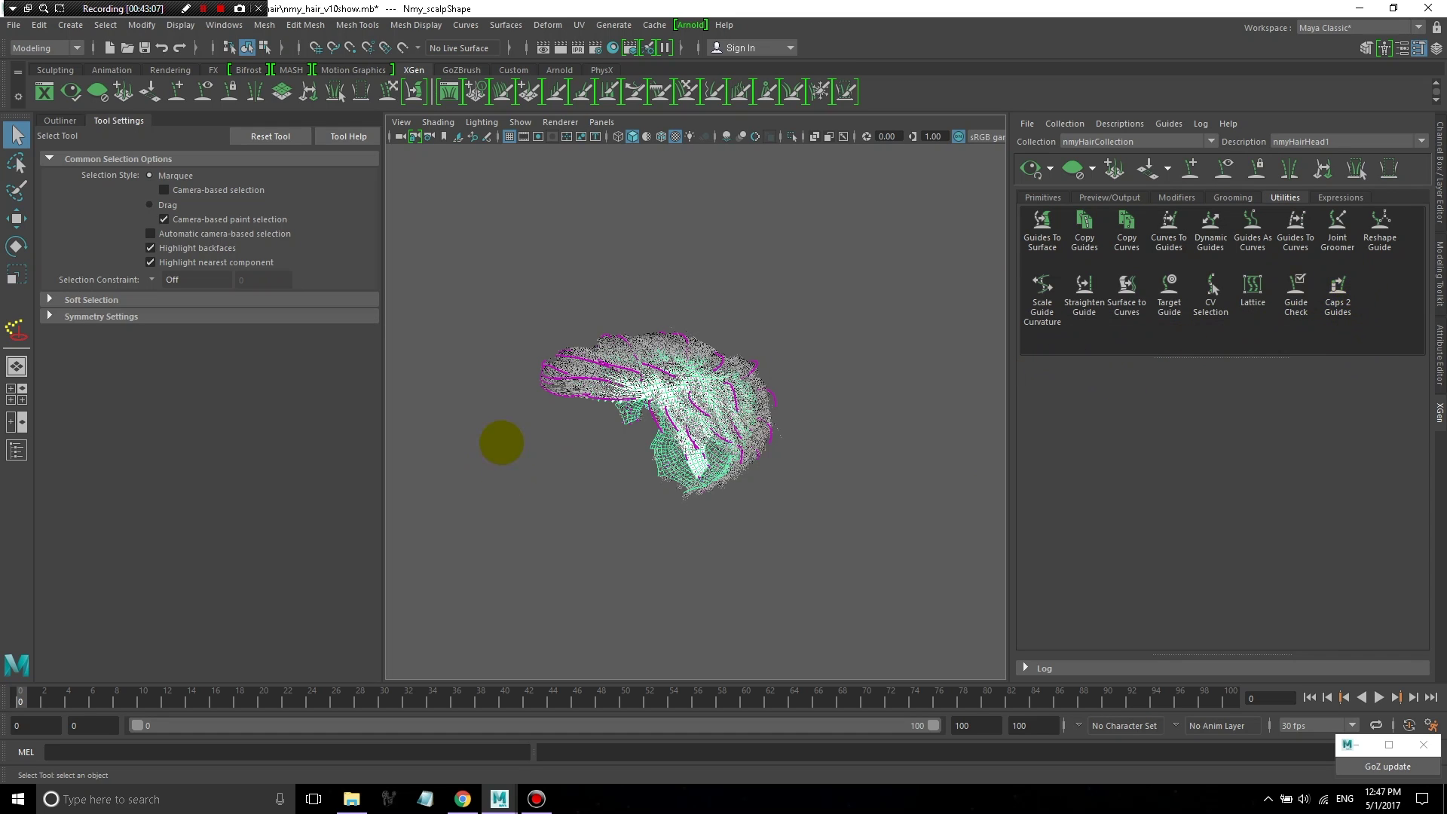
- Convert the lowest long guide along the side of the hair to a curve with Guides To Curves, hiding the original guide
alt+drag(500, 443, 736, 414)
alt+right_drag(737, 414, 918, 463)
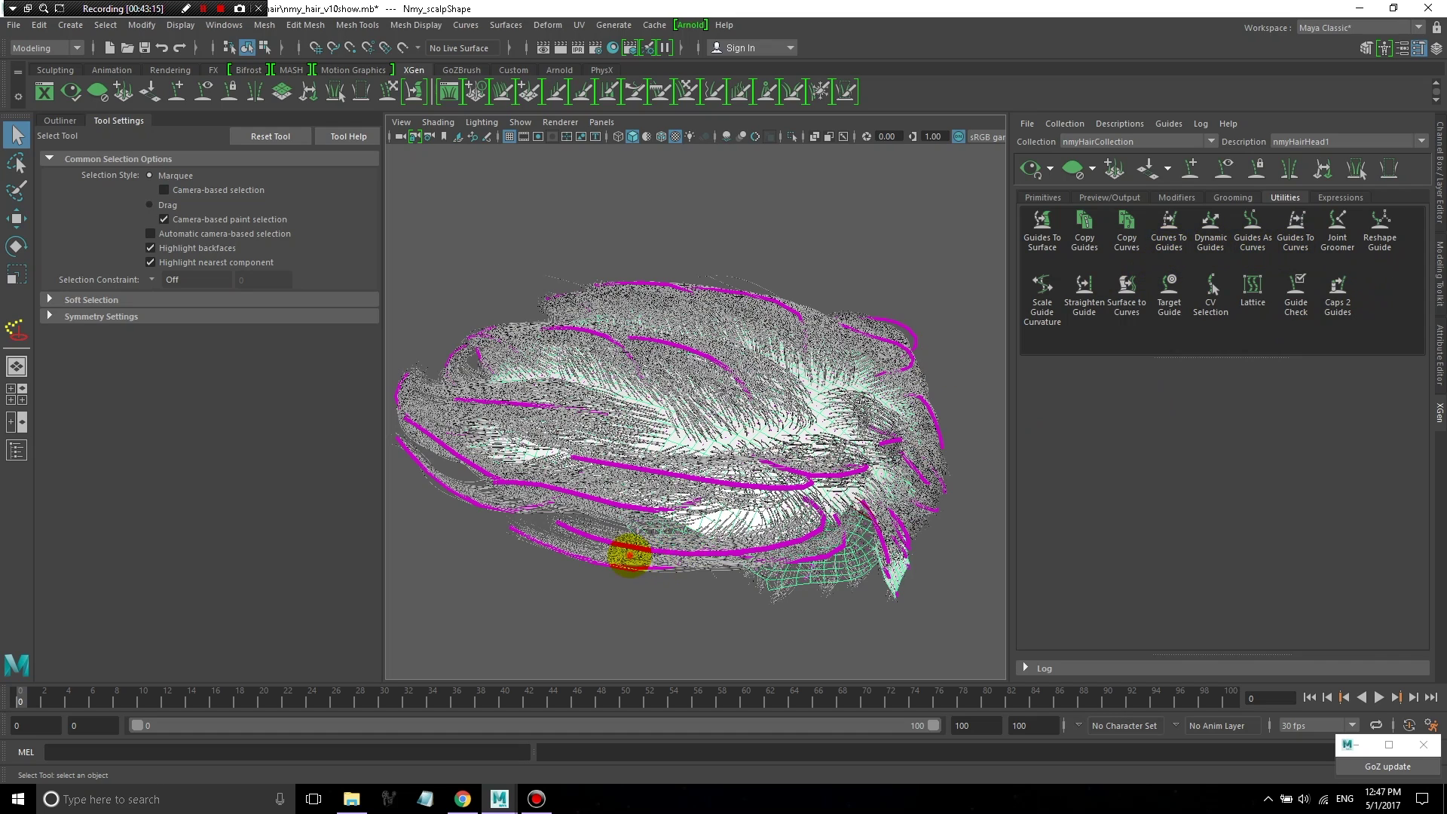
alt+drag(624, 556, 601, 556)
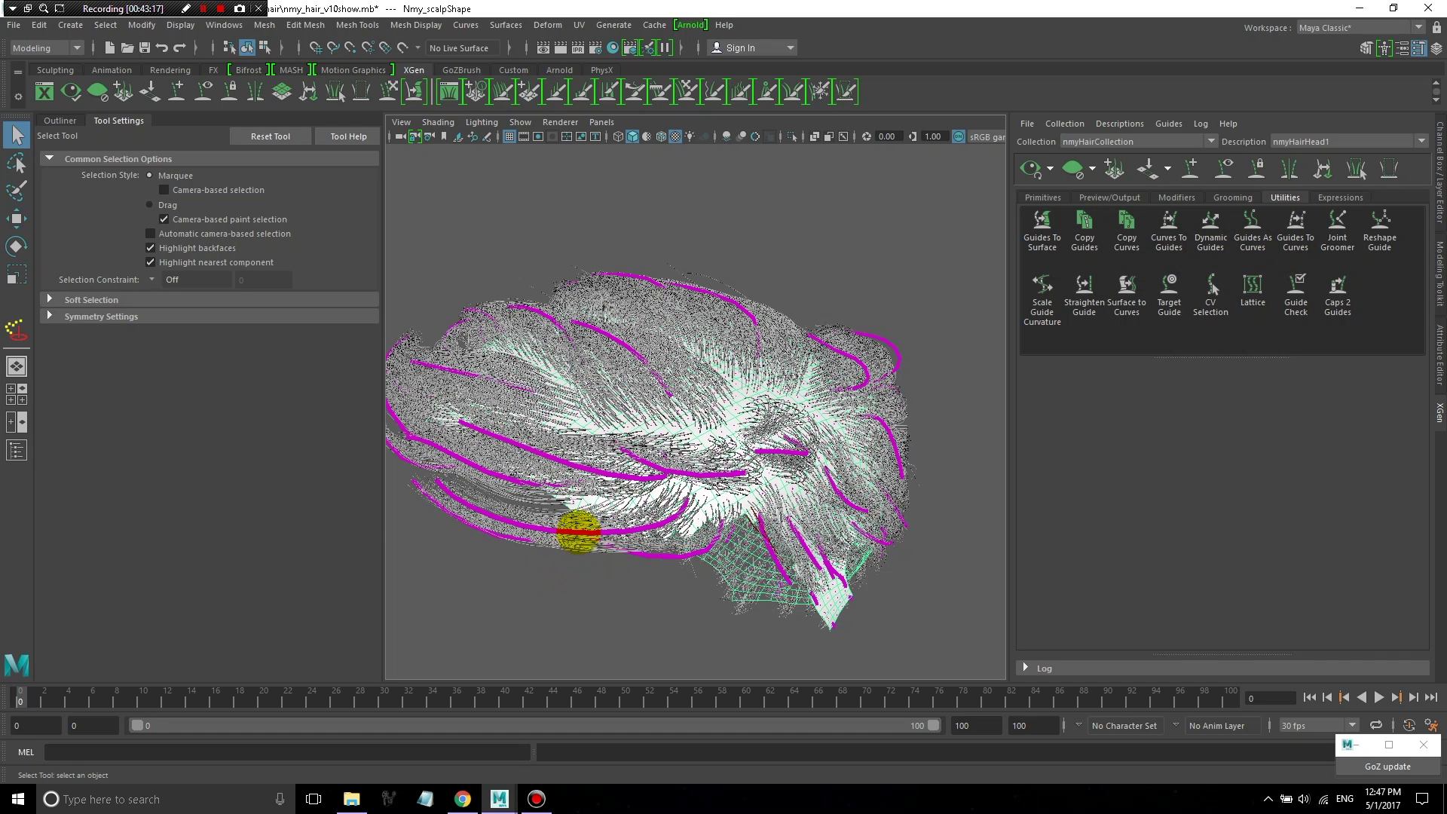
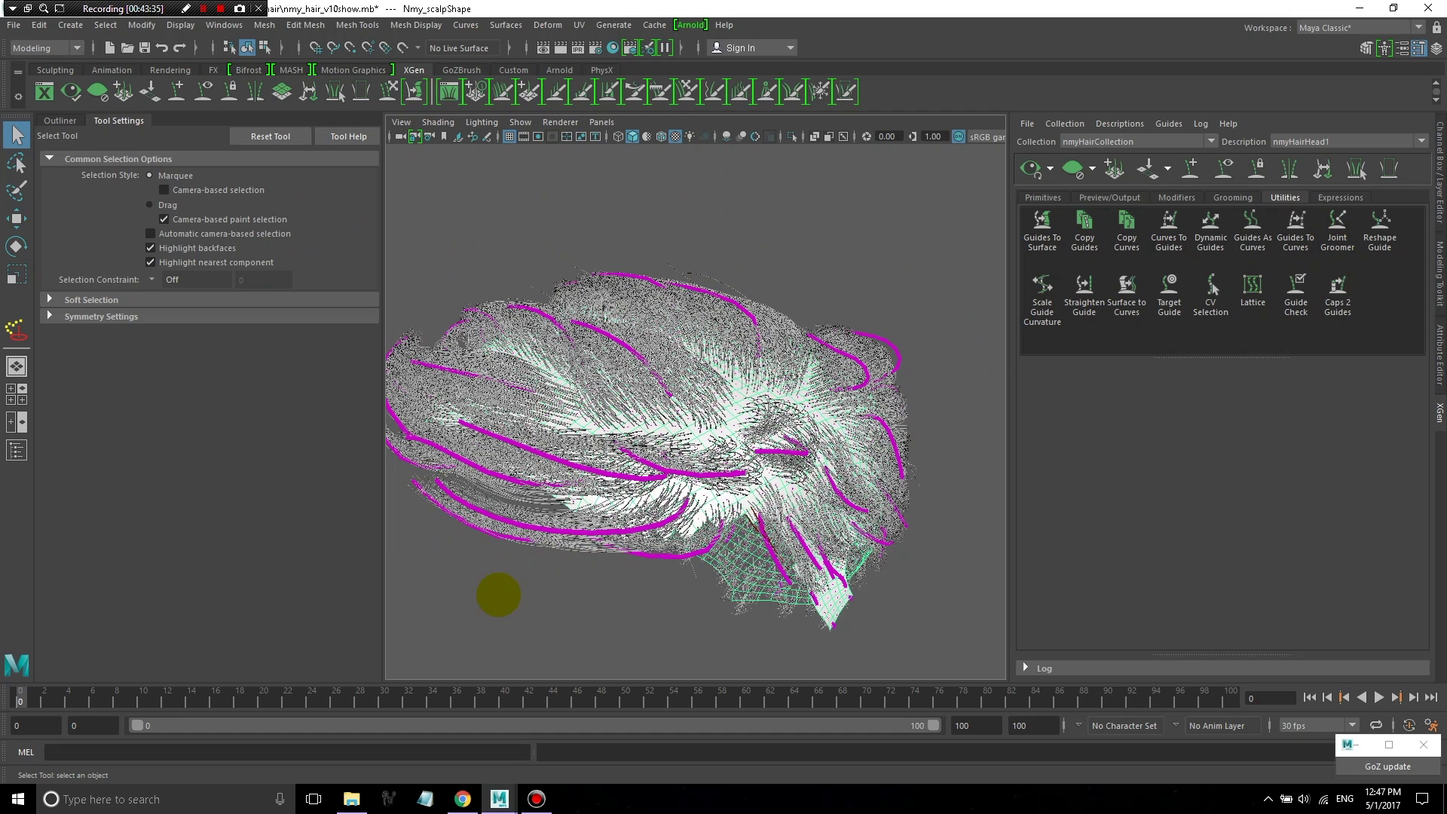
click(614, 534)
alt+drag(614, 534, 692, 567)
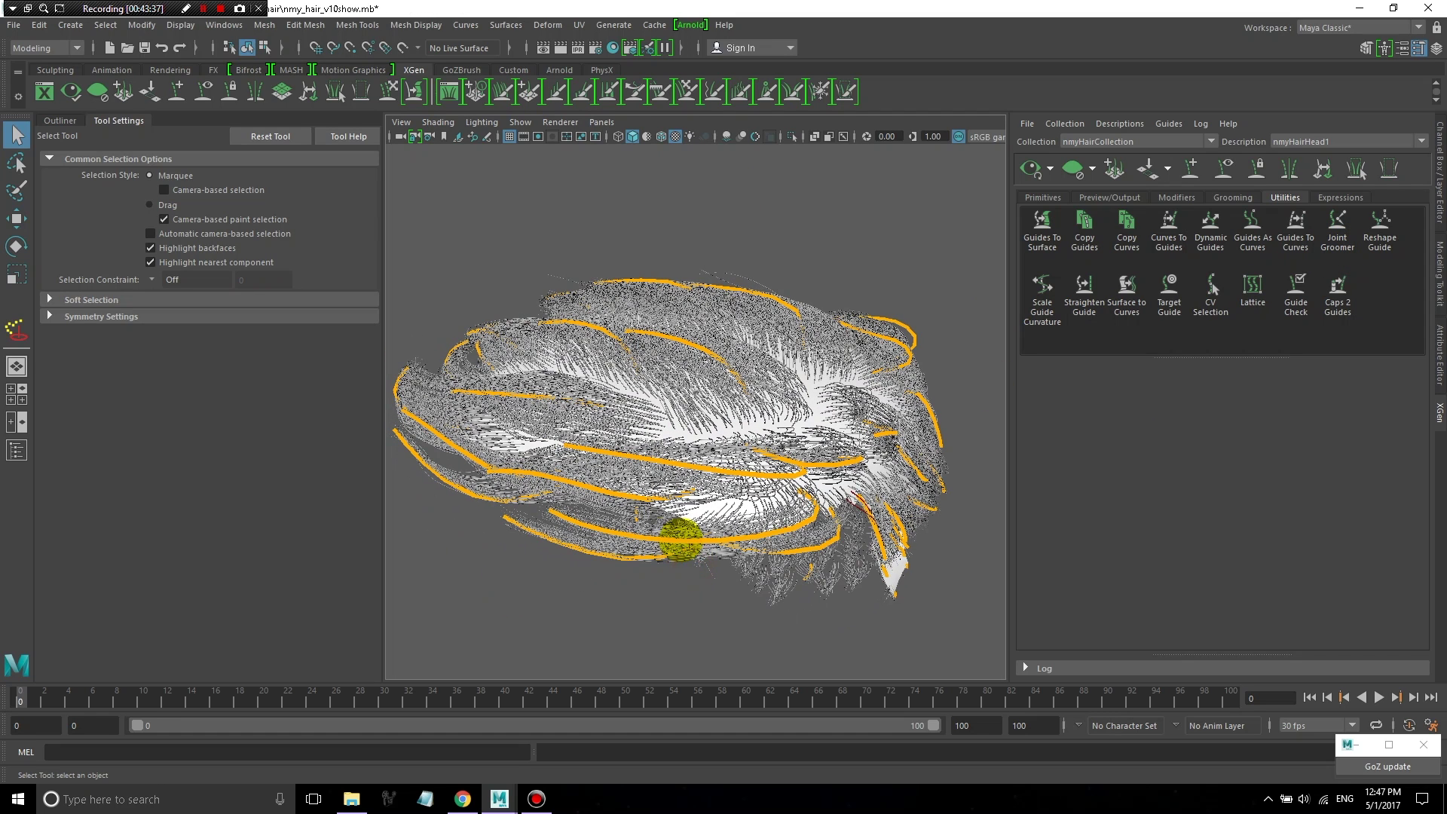
click(630, 556)
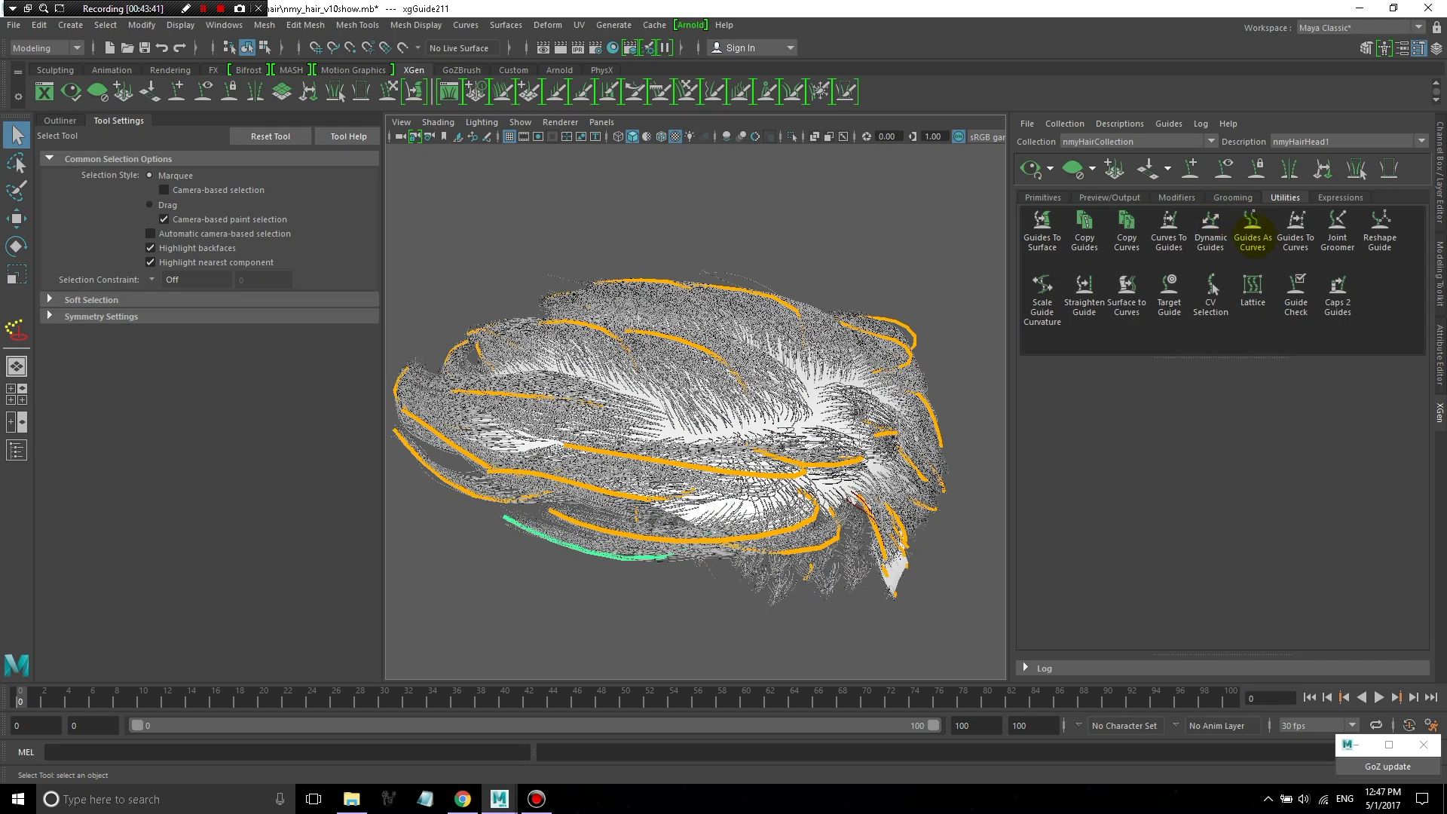
click(1297, 243)
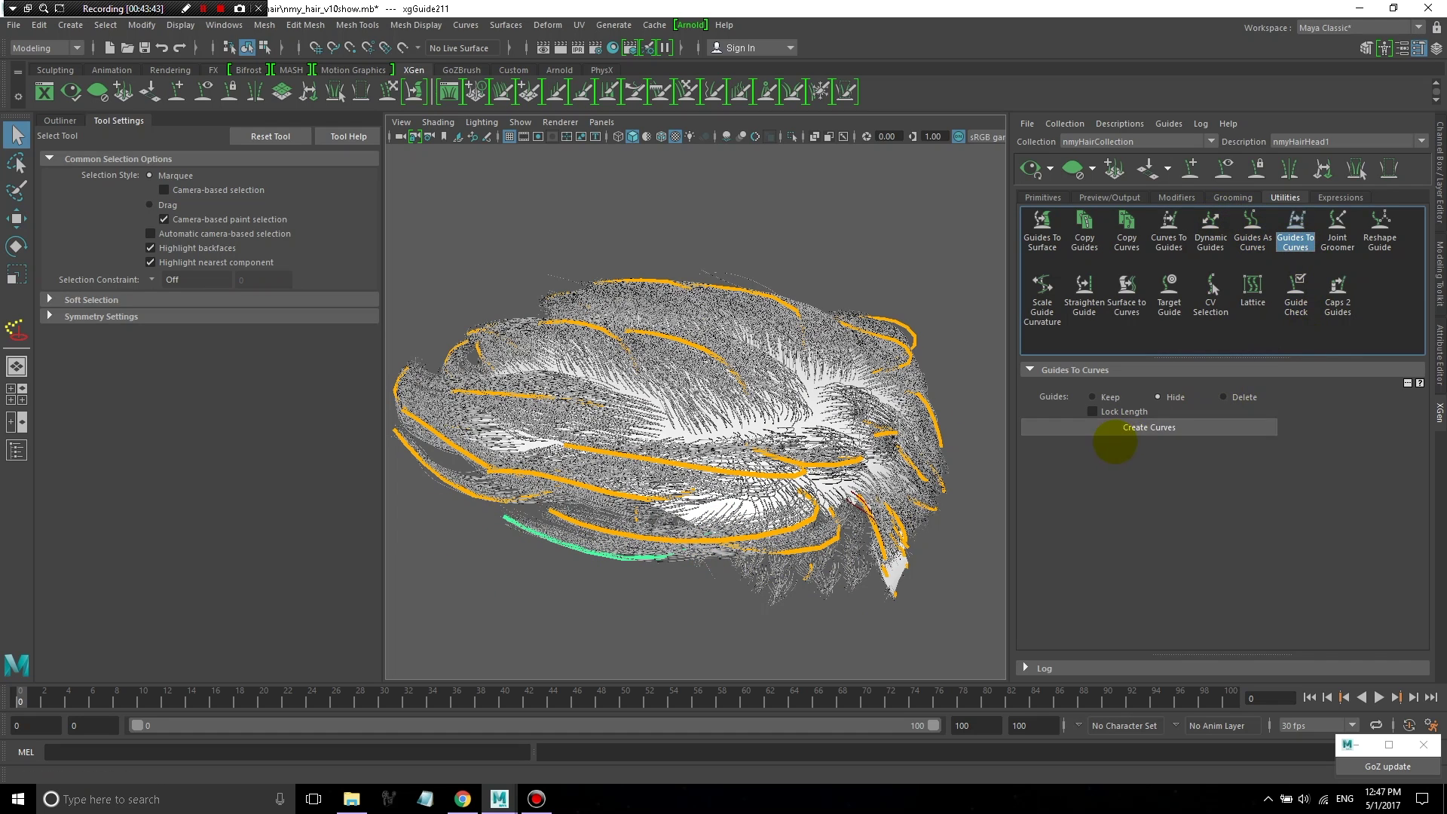
click(1147, 428)
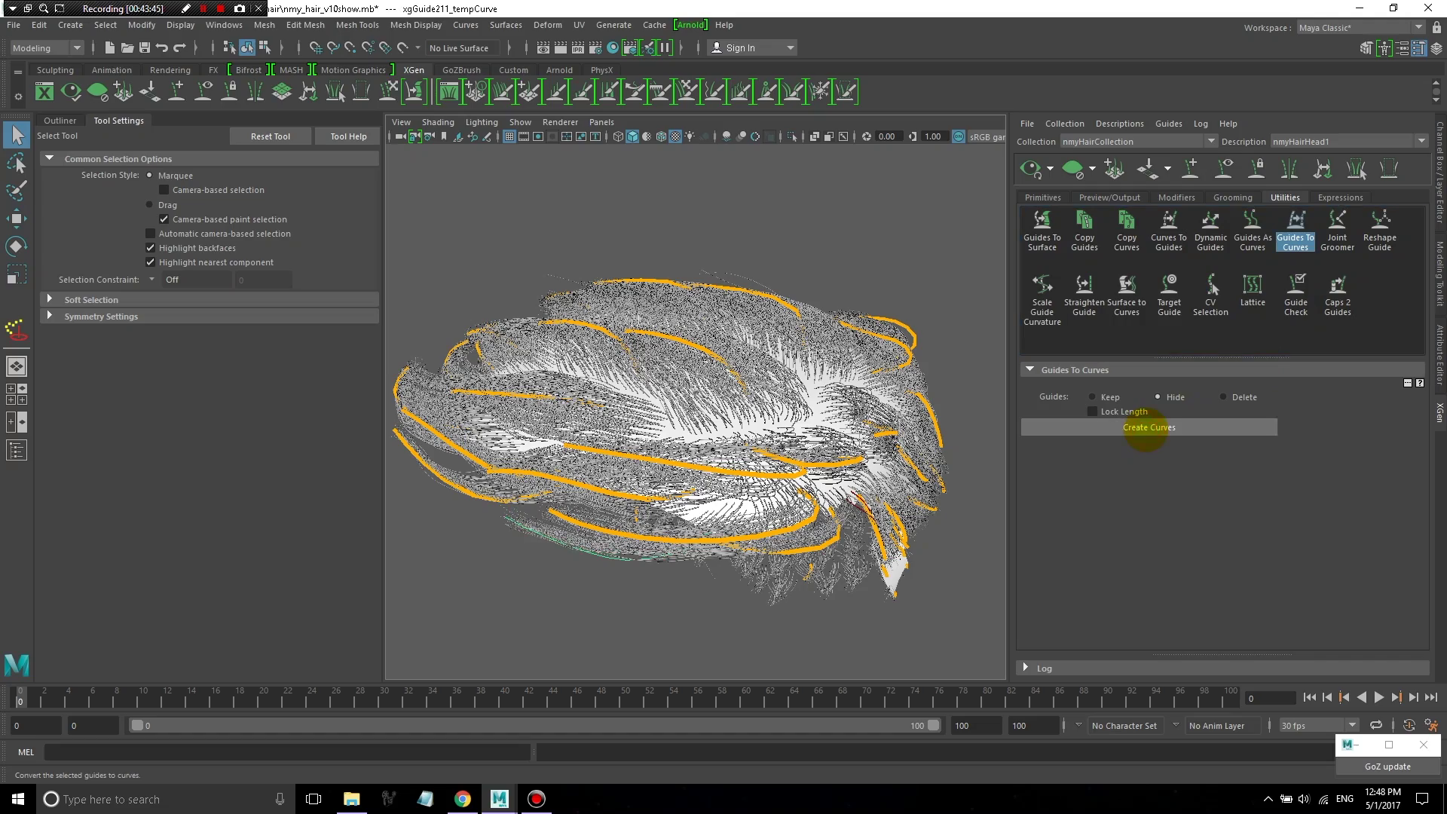
- Examine the converted guide curve up close, and check its control vertices by entering and leaving component mode
alt+drag(527, 523, 824, 426)
scroll(872, 501, up, 6)
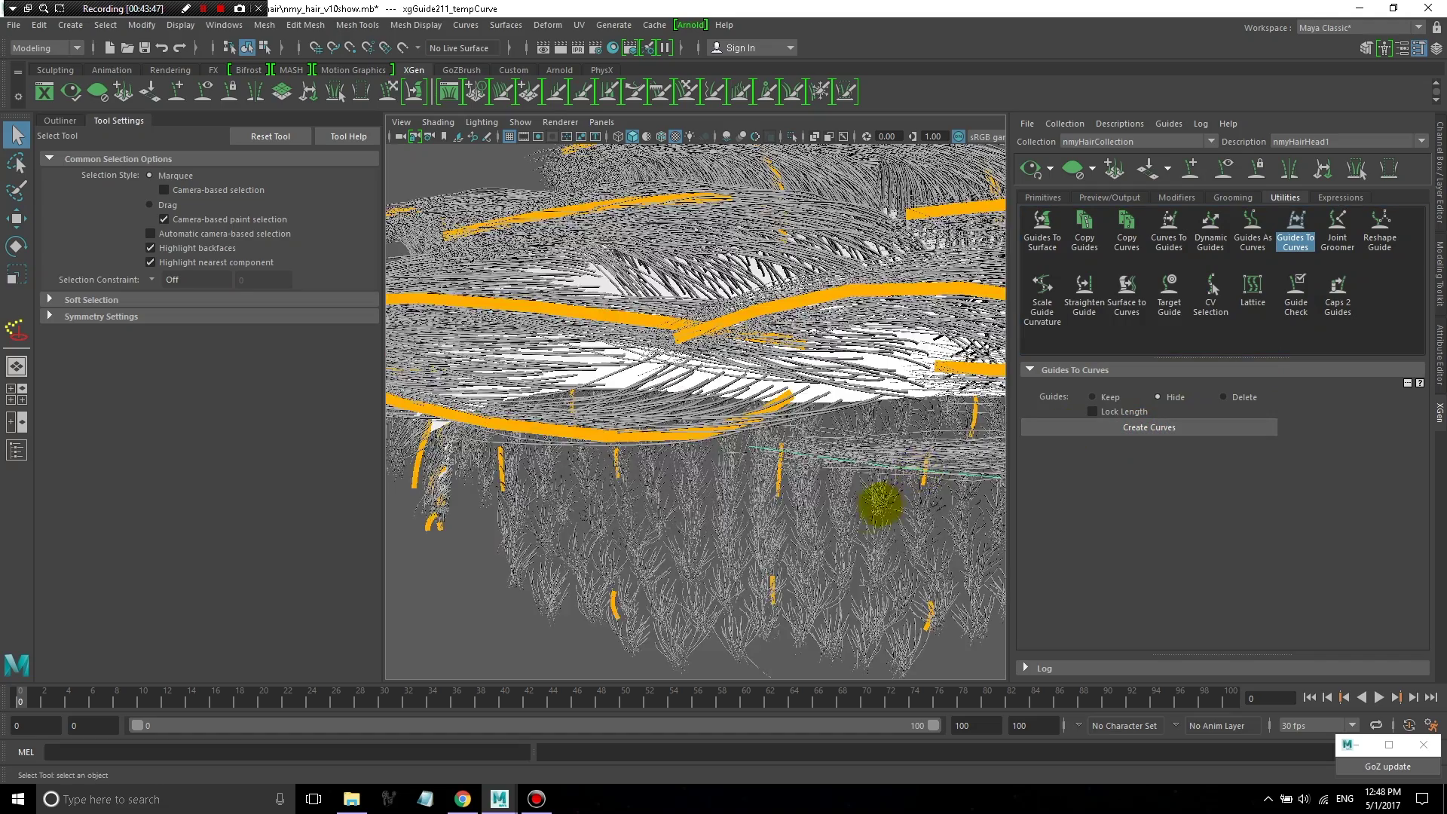
scroll(769, 483, up, 4)
scroll(784, 453, down, 10)
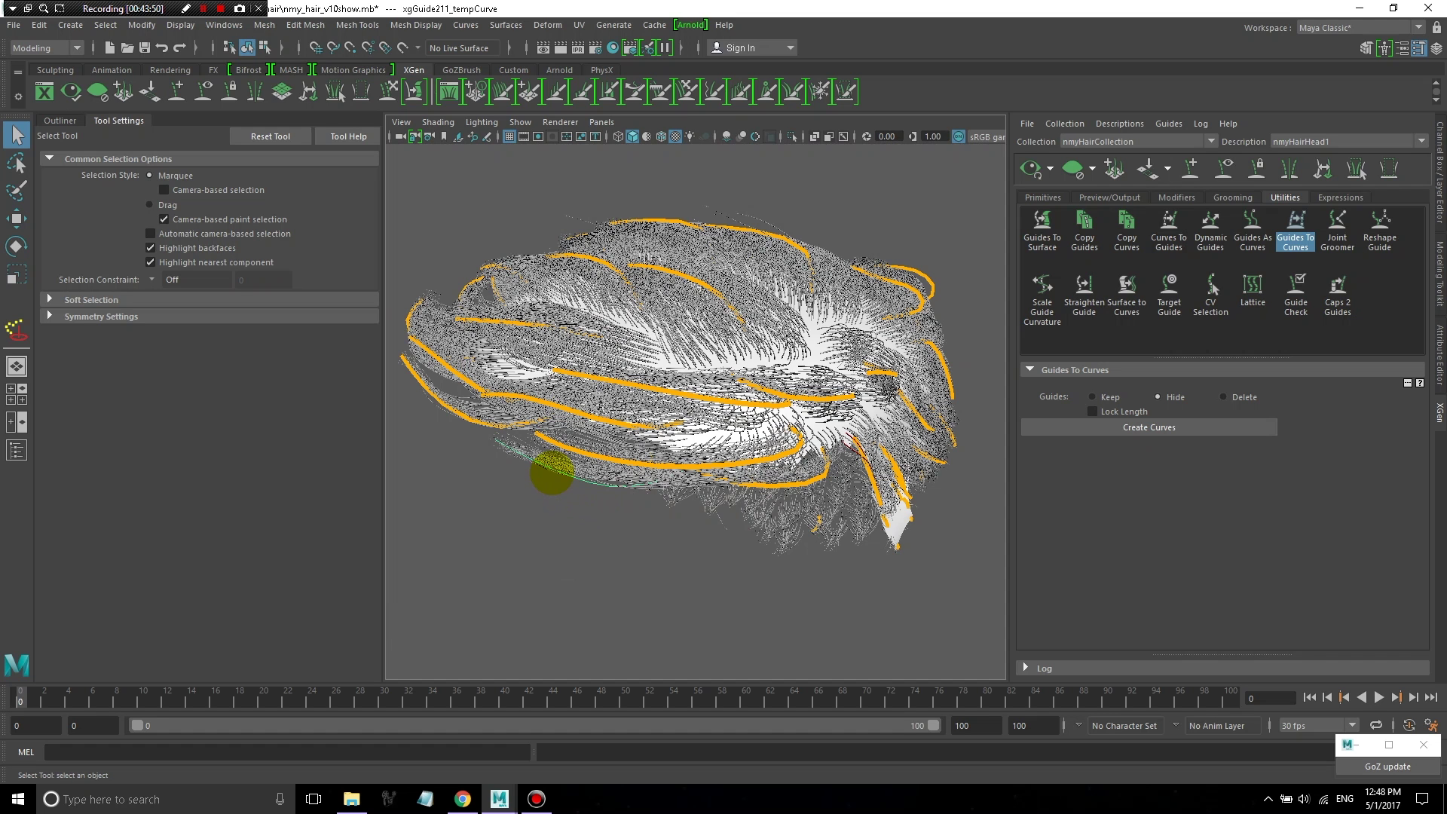
key(F8)
alt+drag(548, 527, 573, 530)
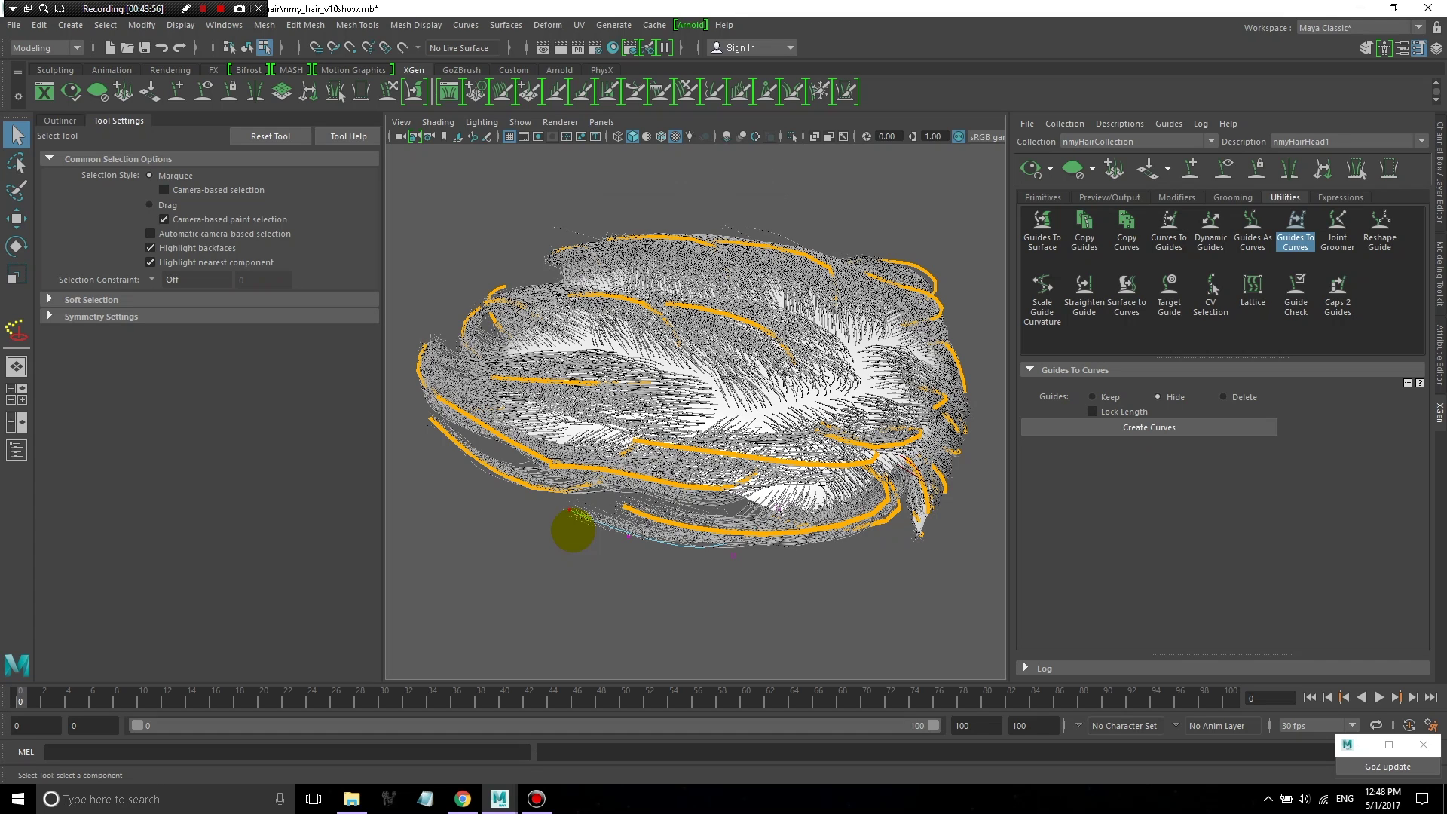
key(F8)
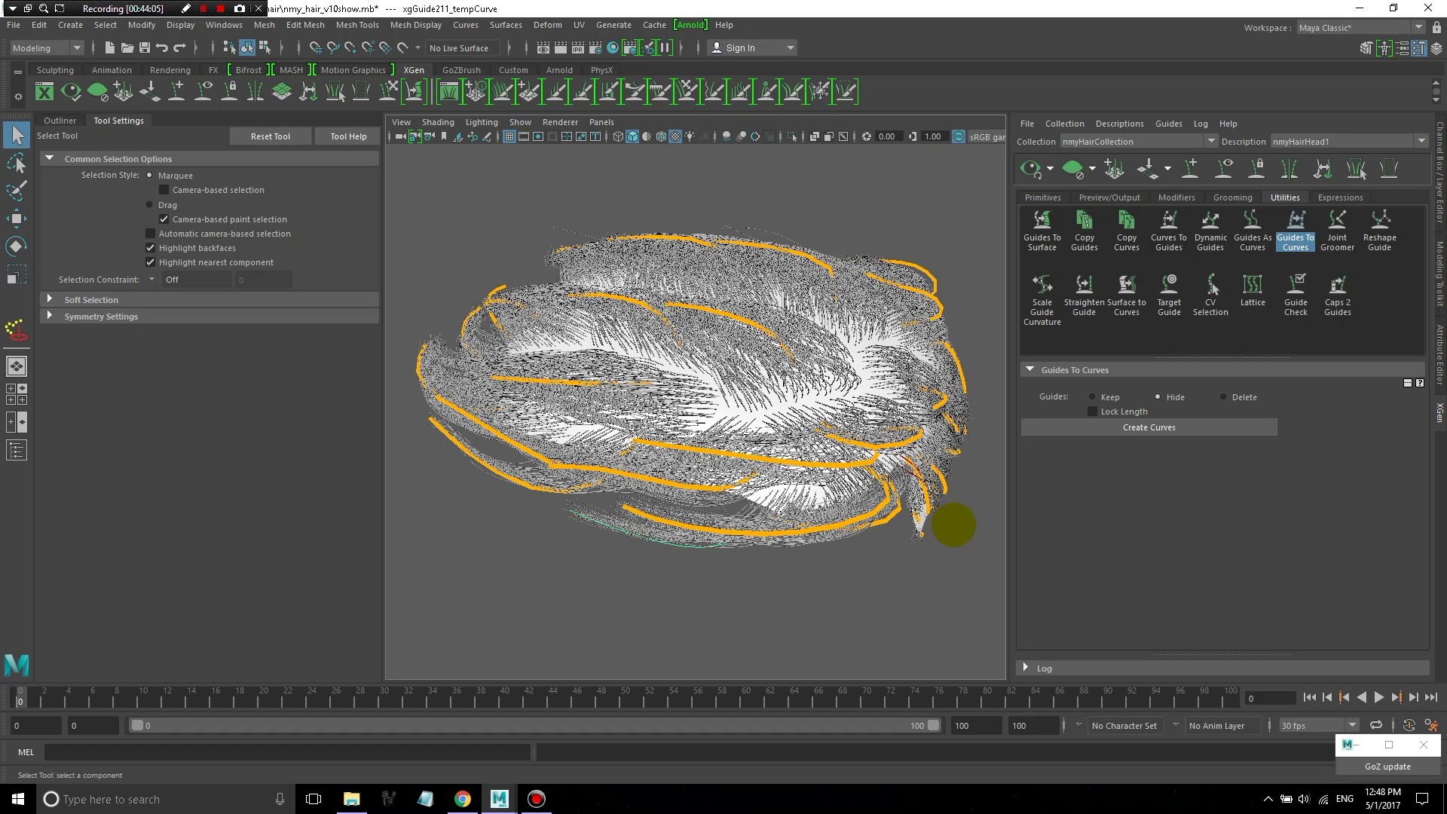
alt+drag(839, 550, 806, 532)
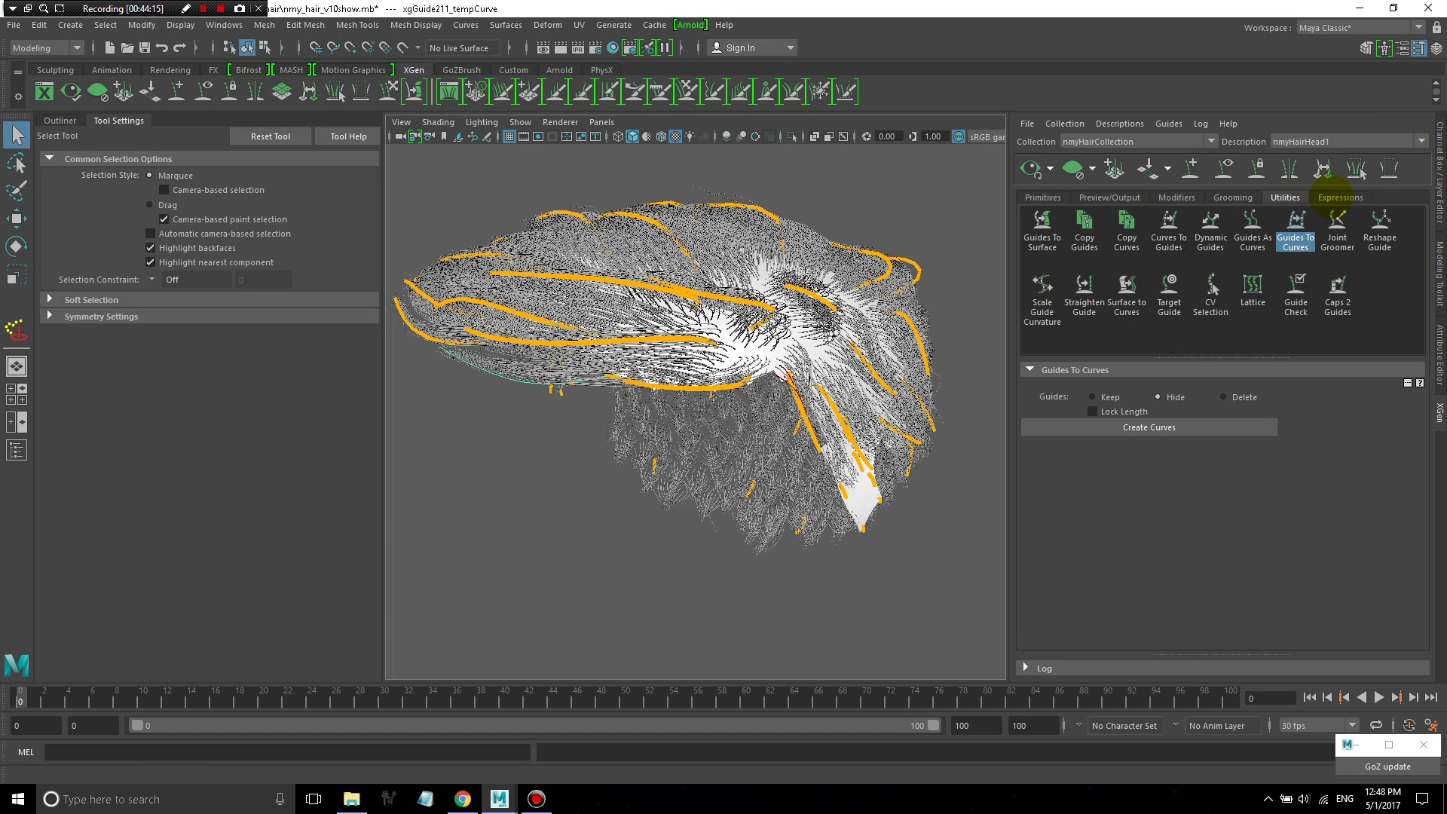
- Review the hair description's Expressions, Preview/Output and Primitives settings
click(1336, 197)
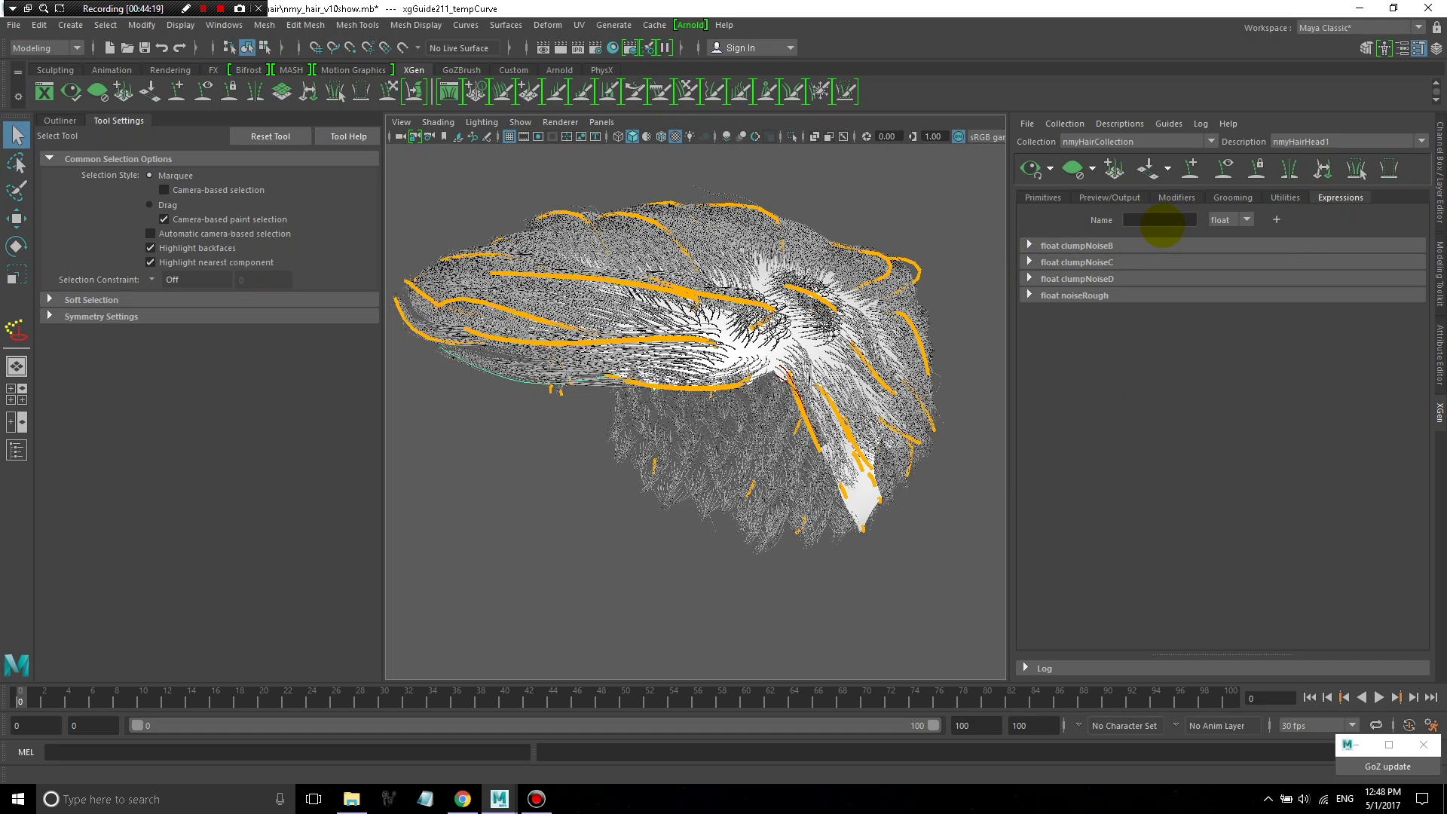
click(1180, 220)
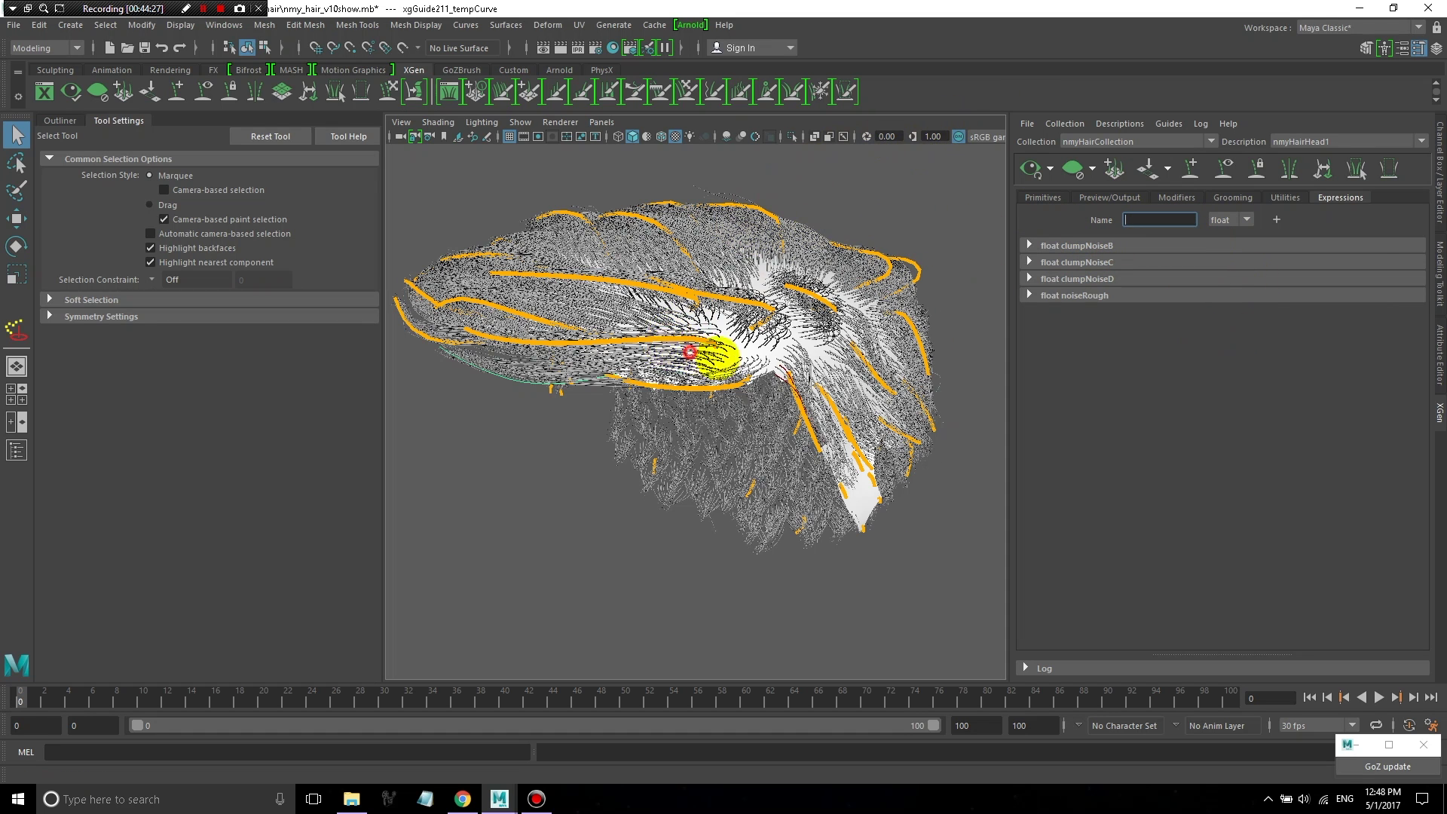
mouse_move(694, 355)
alt+mouse_down()
mouse_move(972, 342)
mouse_move(688, 346)
mouse_move(672, 287)
mouse_move(688, 341)
alt+mouse_up()
click(1110, 199)
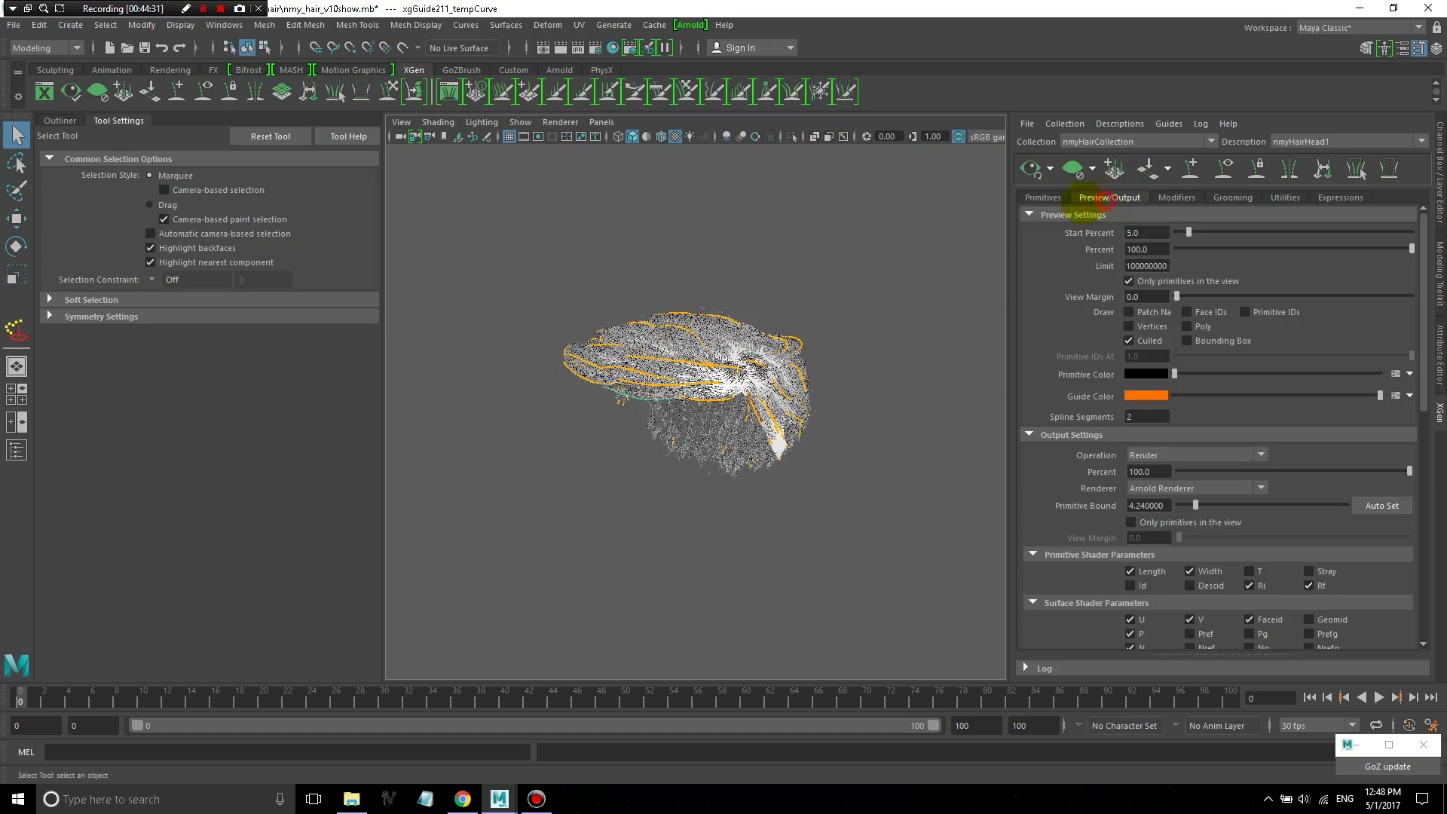
click(1042, 198)
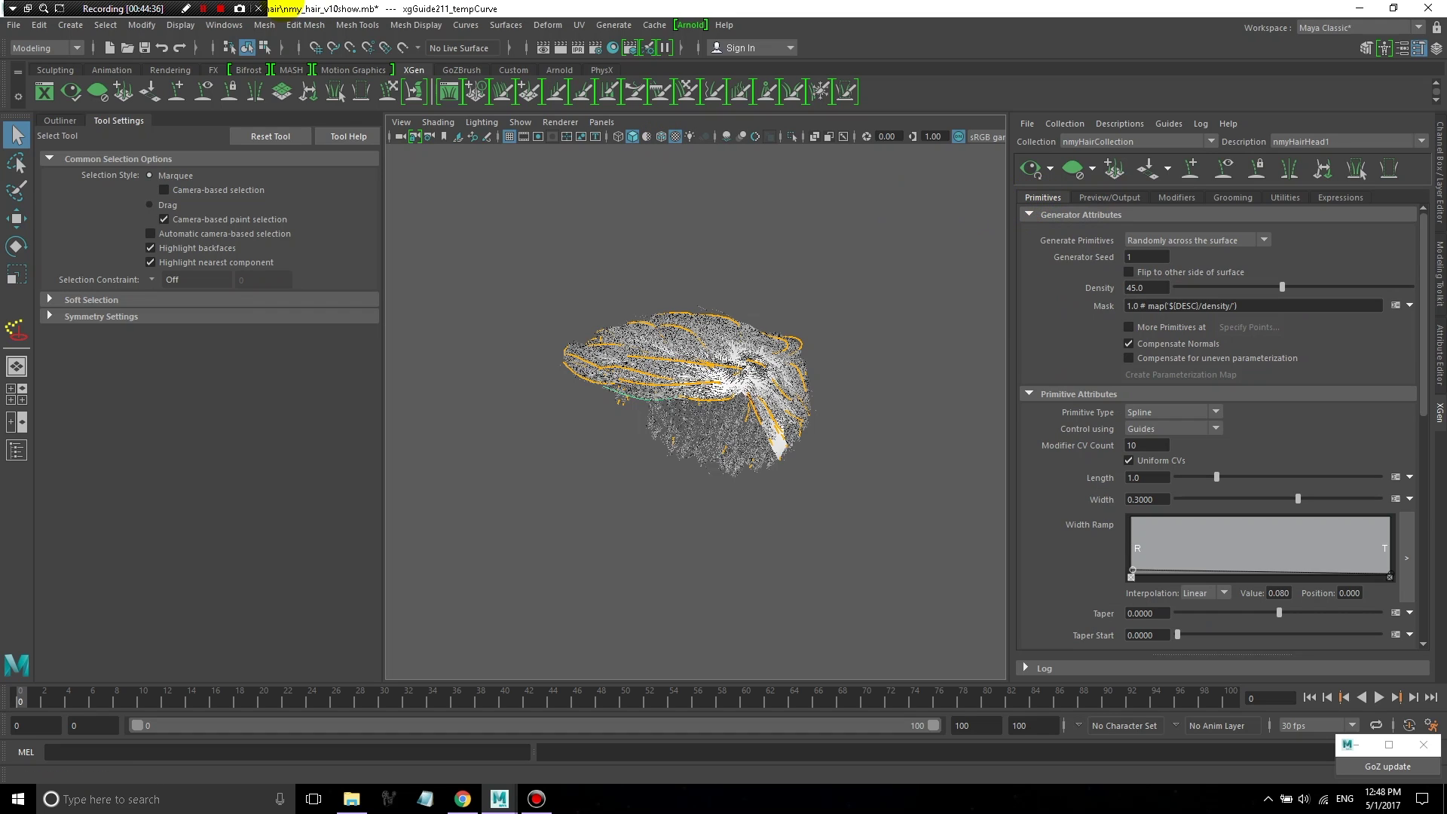
- Reopen the most recently modified scene, nmy_hair_v10show.mb, from the hair folder without saving the current changes
click(14, 24)
click(53, 64)
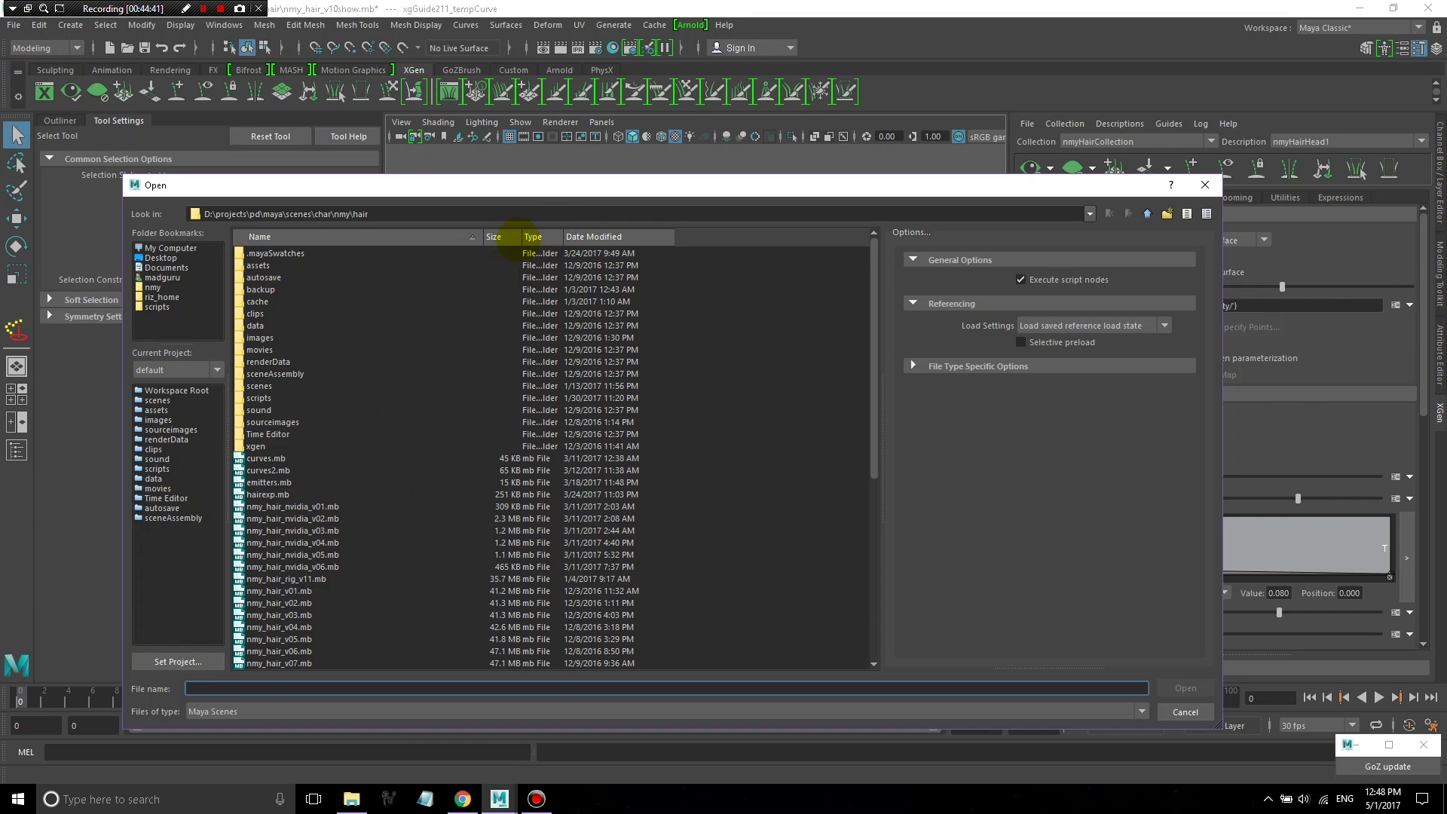
click(596, 237)
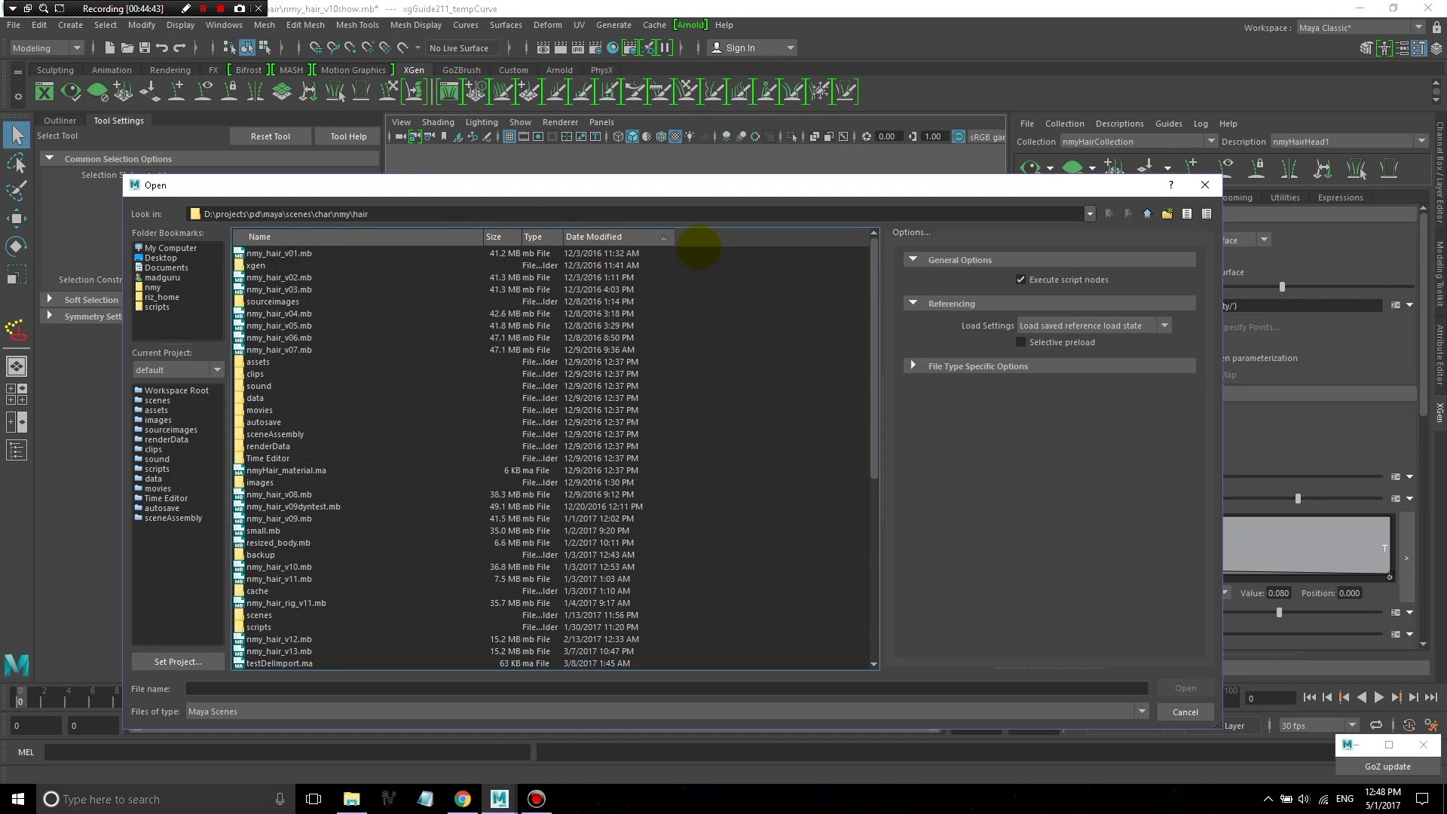
click(608, 235)
double_click(322, 252)
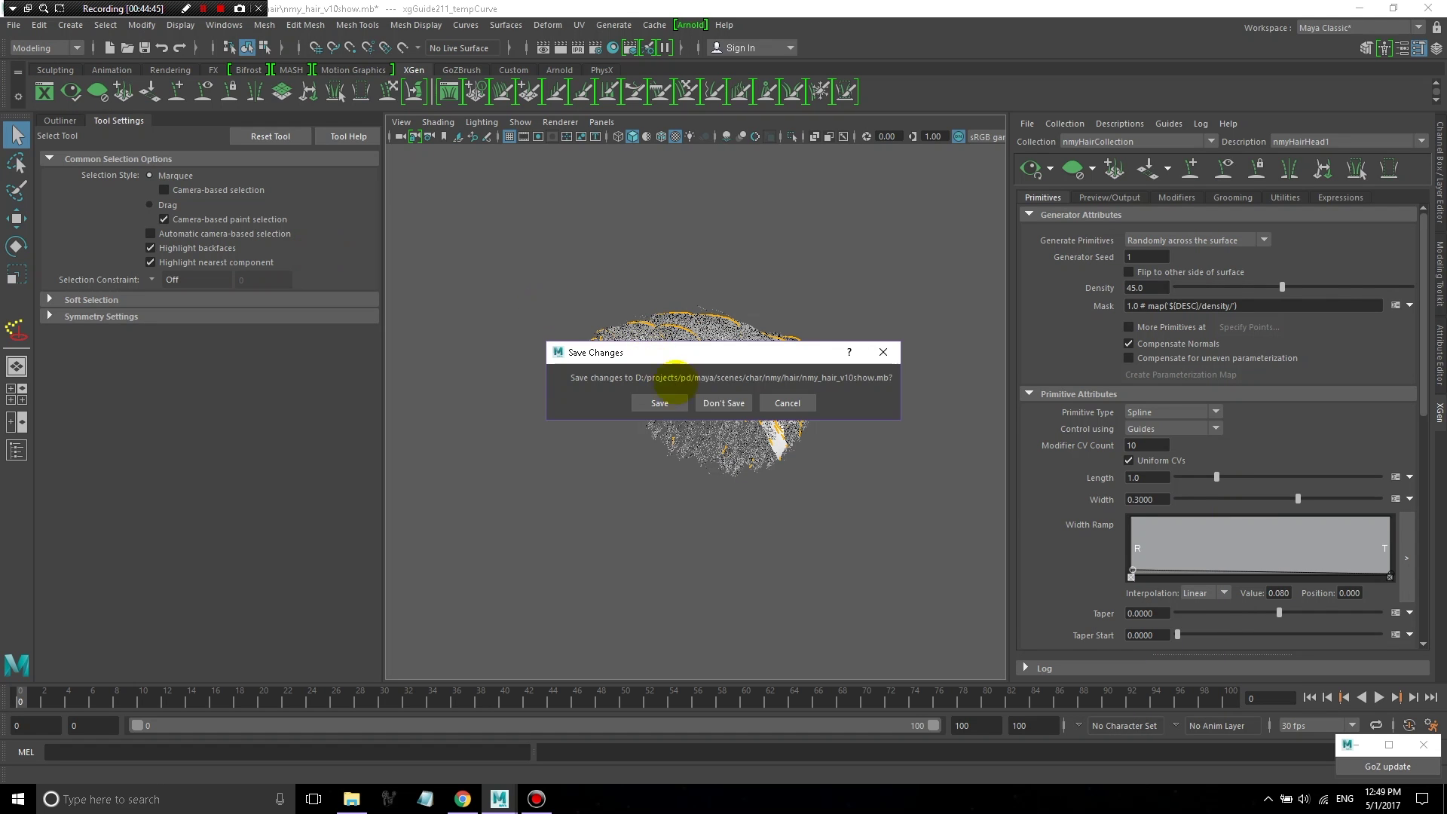
click(717, 401)
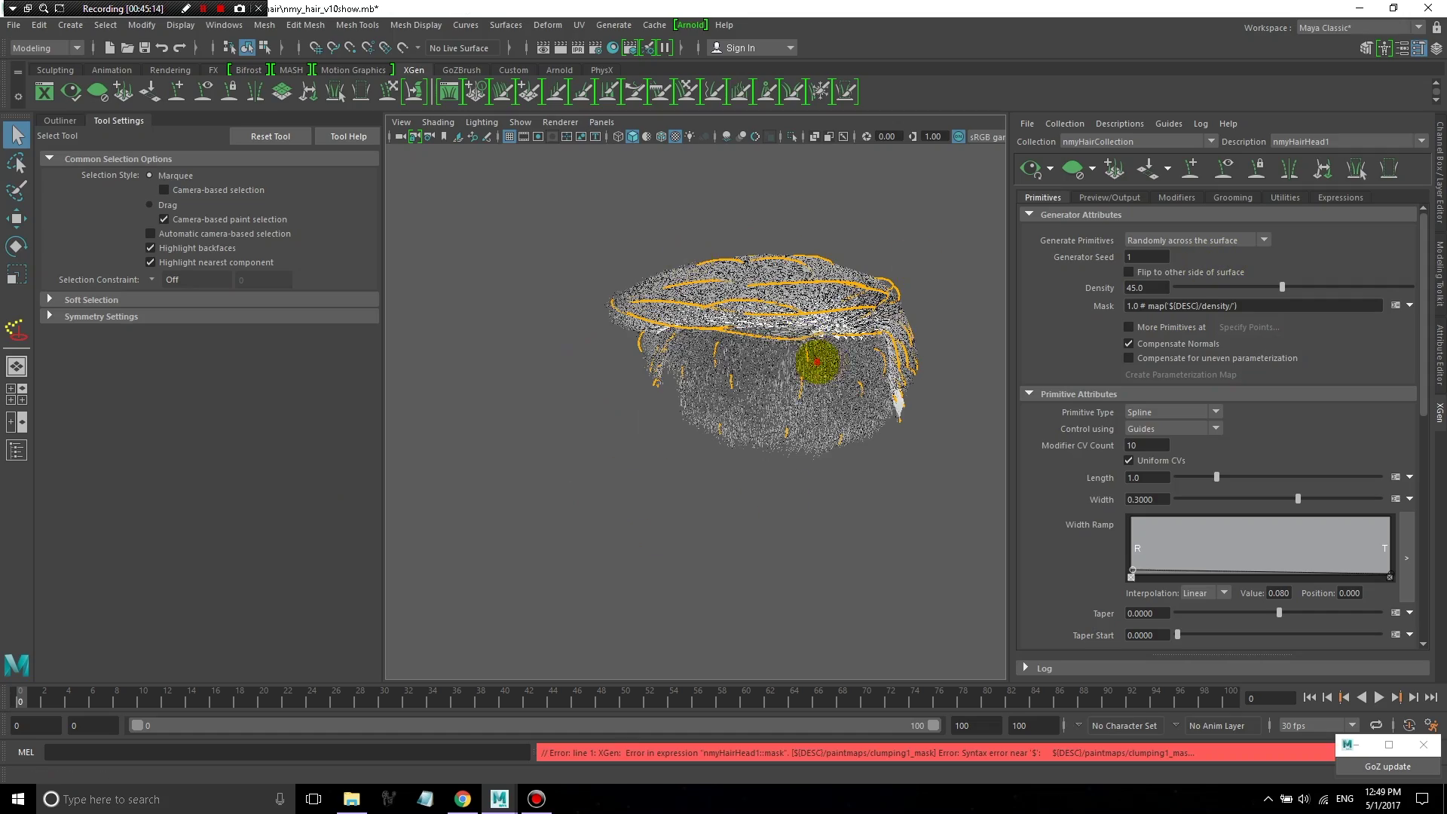
- Examine the reloaded head hair and its guides from the front, sides and back, both up close and from a distance
alt+drag(818, 355, 776, 381)
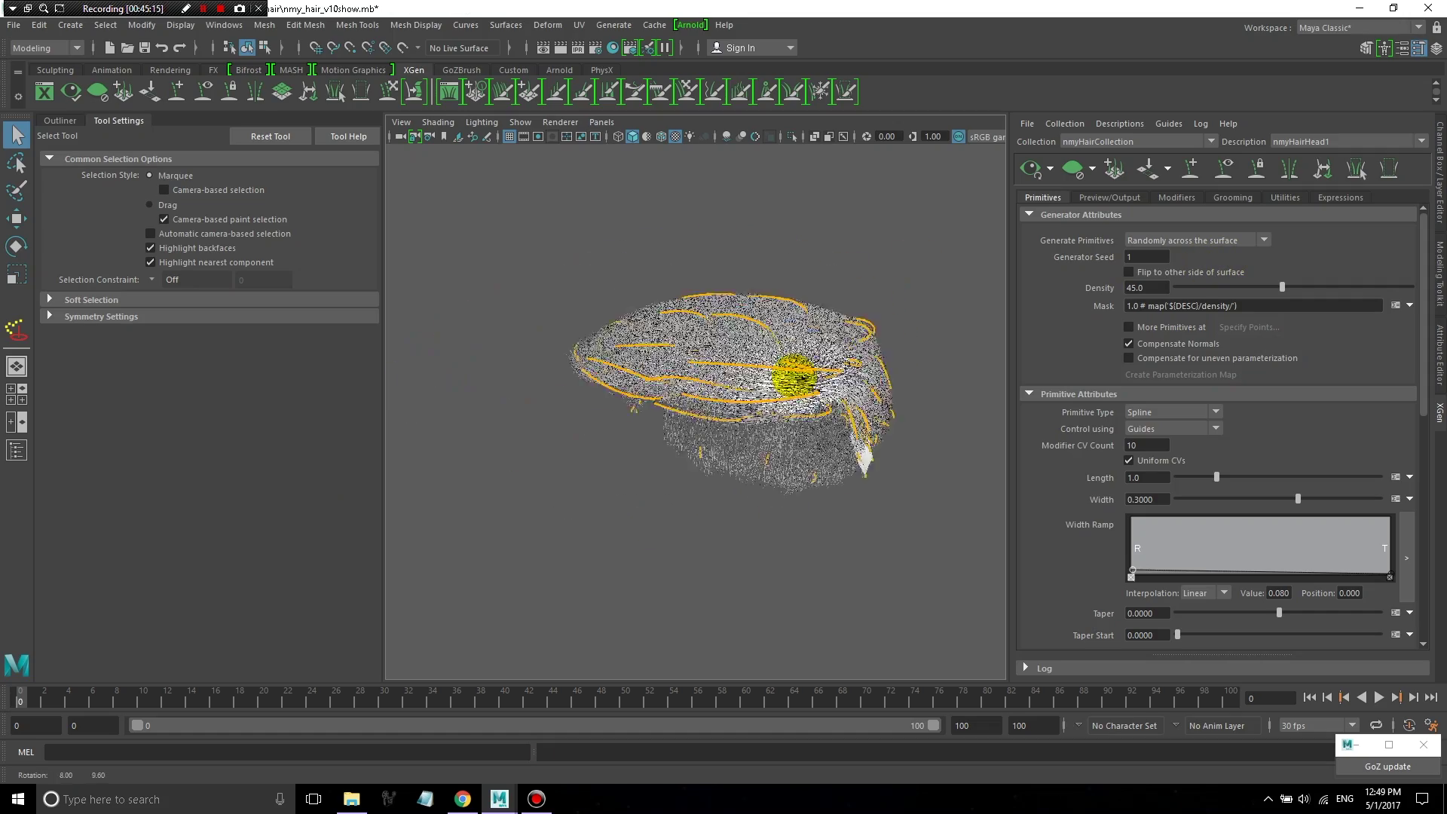
scroll(730, 349, up, 5)
scroll(838, 436, down, 4)
mouse_move(839, 436)
alt+mouse_down()
mouse_move(779, 433)
mouse_move(915, 423)
alt+mouse_up()
scroll(808, 379, down, 3)
scroll(808, 379, down, 2)
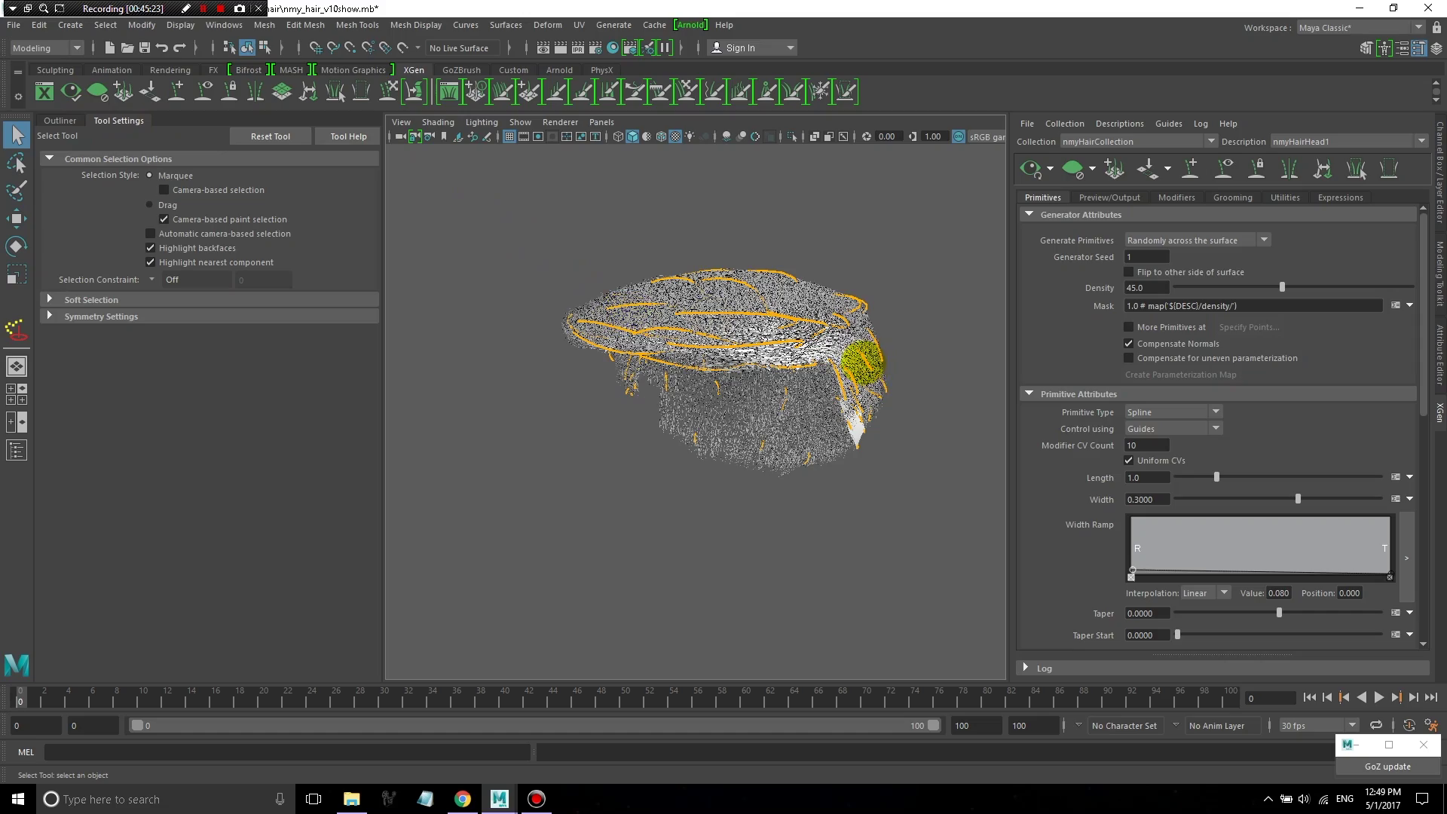
alt+drag(865, 363, 604, 307)
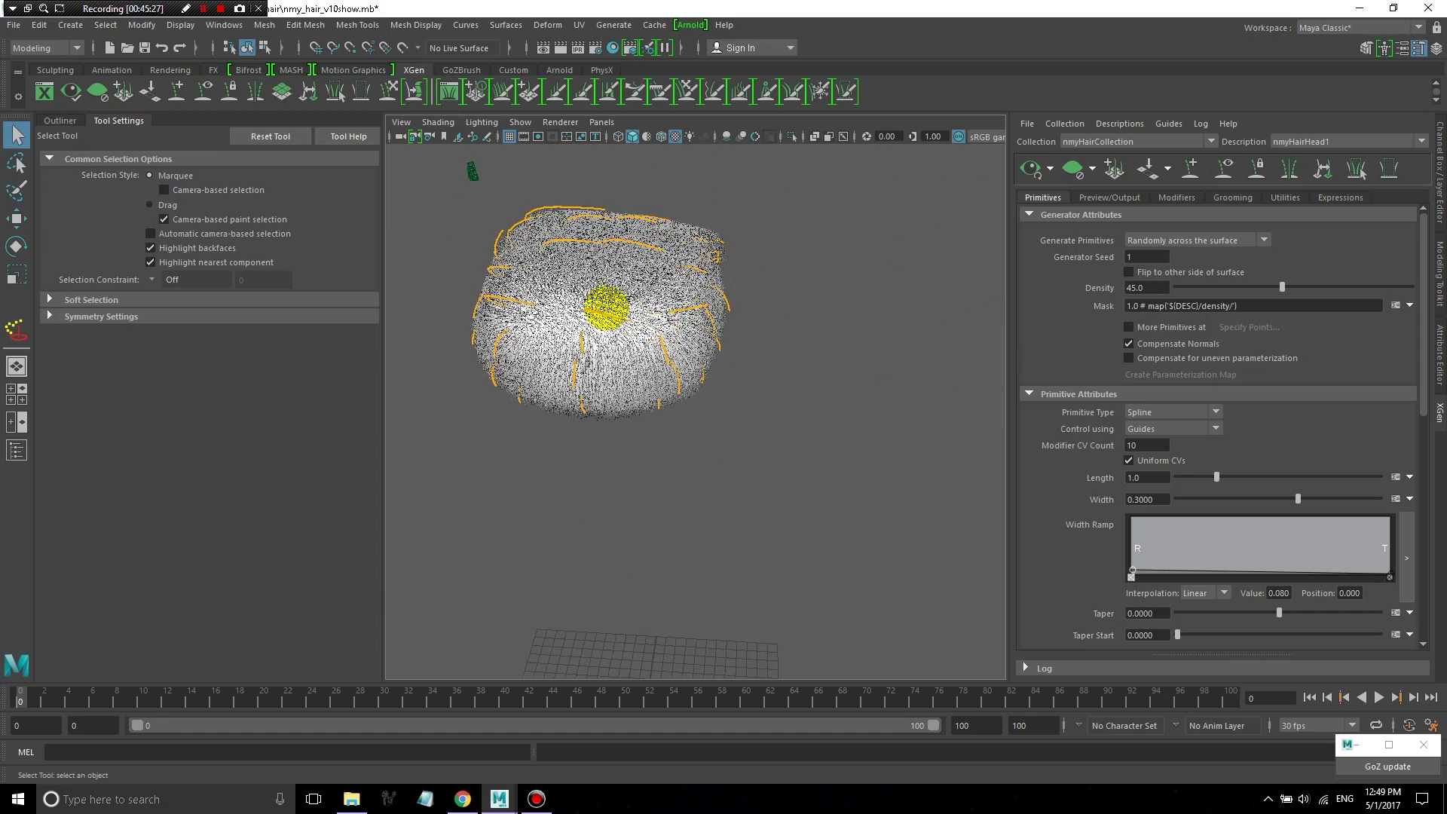
scroll(595, 286, up, 3)
alt+middle_drag(585, 269, 784, 448)
alt+drag(766, 452, 592, 356)
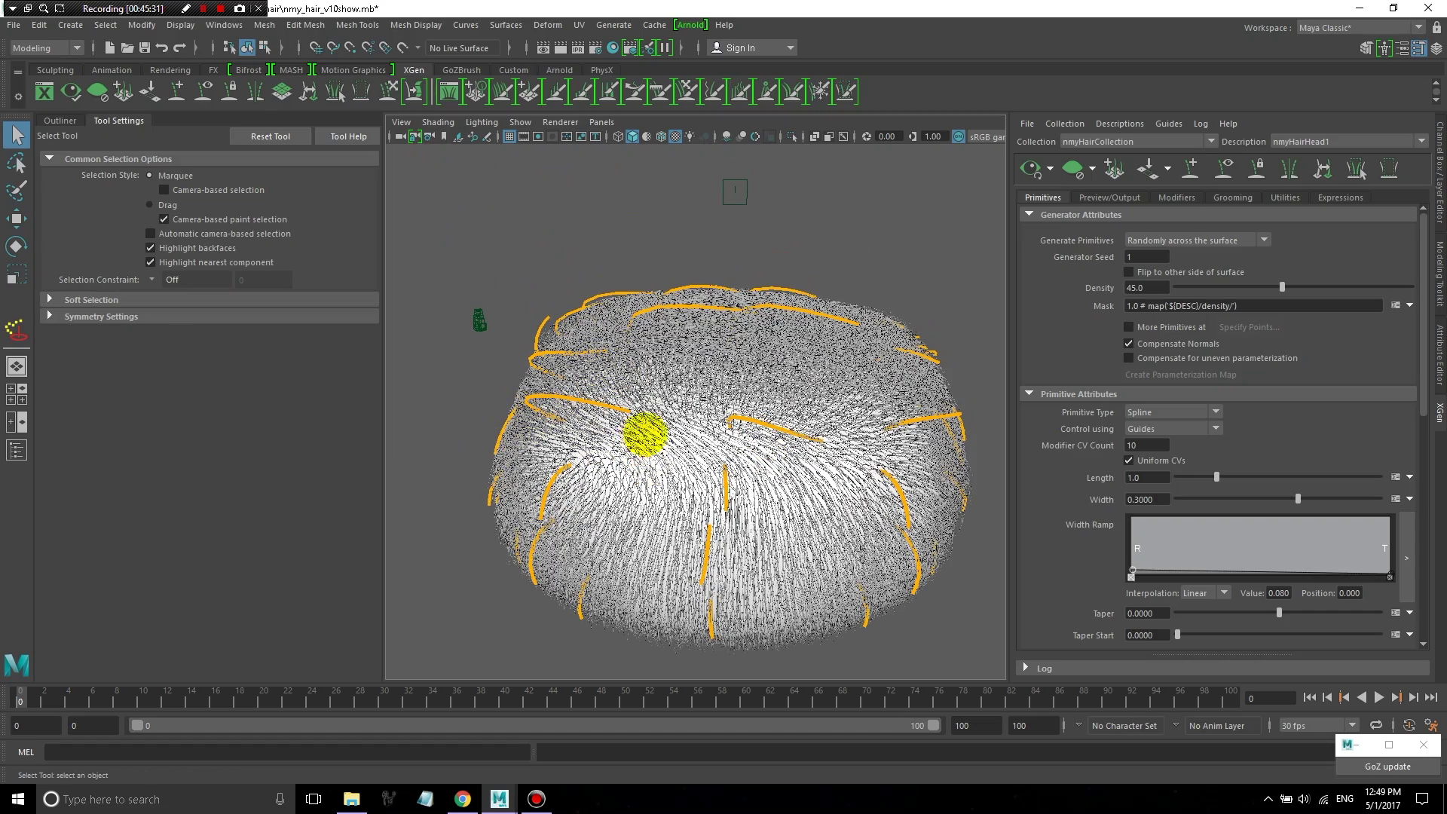
alt+drag(898, 505, 704, 507)
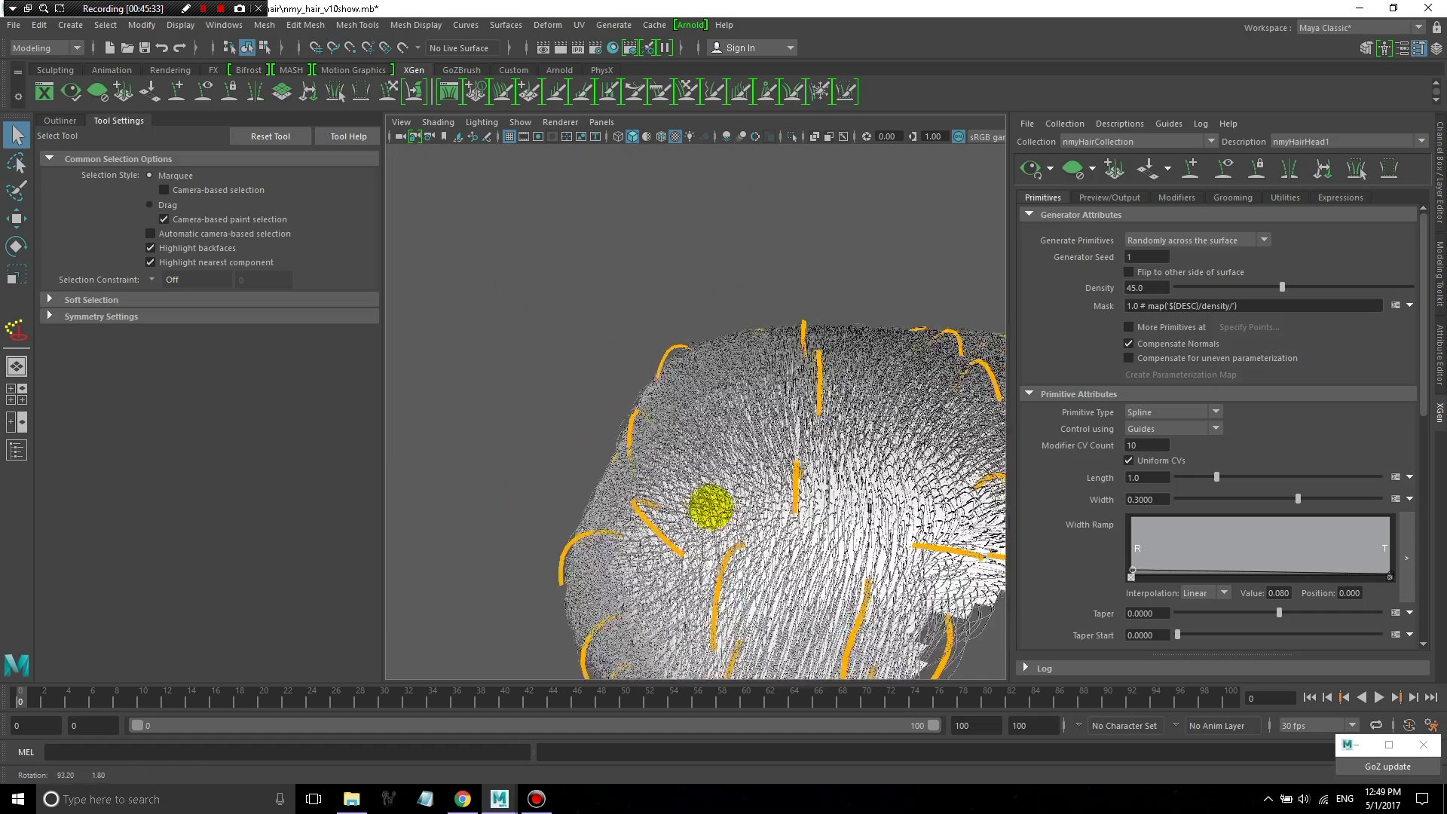
mouse_move(937, 527)
alt+mouse_down()
mouse_move(782, 436)
mouse_move(914, 507)
mouse_move(760, 517)
mouse_move(795, 512)
mouse_move(737, 510)
mouse_move(585, 426)
mouse_move(596, 456)
alt+mouse_up()
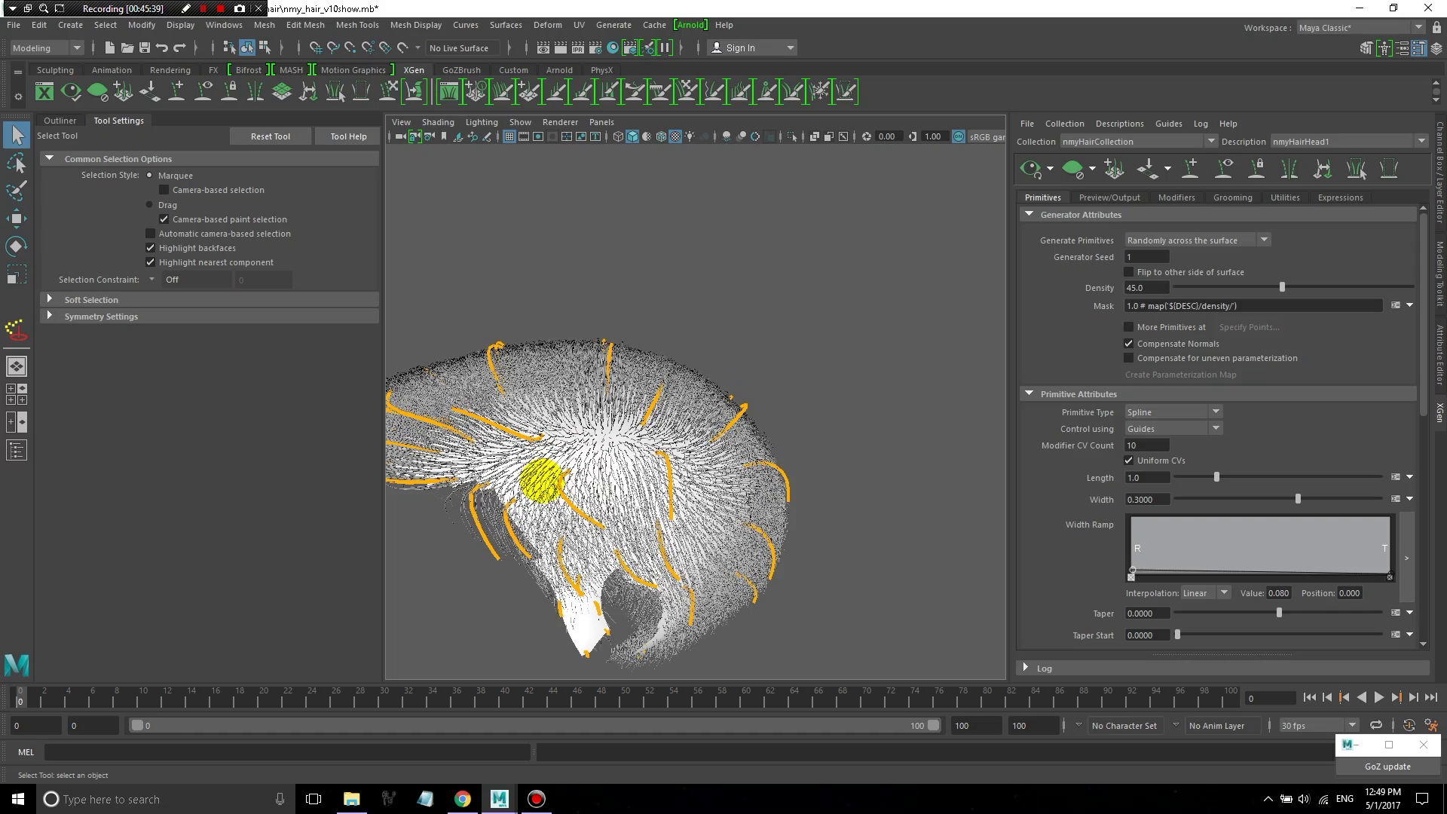
mouse_move(674, 504)
alt+mouse_down()
mouse_move(678, 518)
mouse_move(551, 507)
mouse_move(555, 485)
mouse_move(604, 459)
alt+mouse_up()
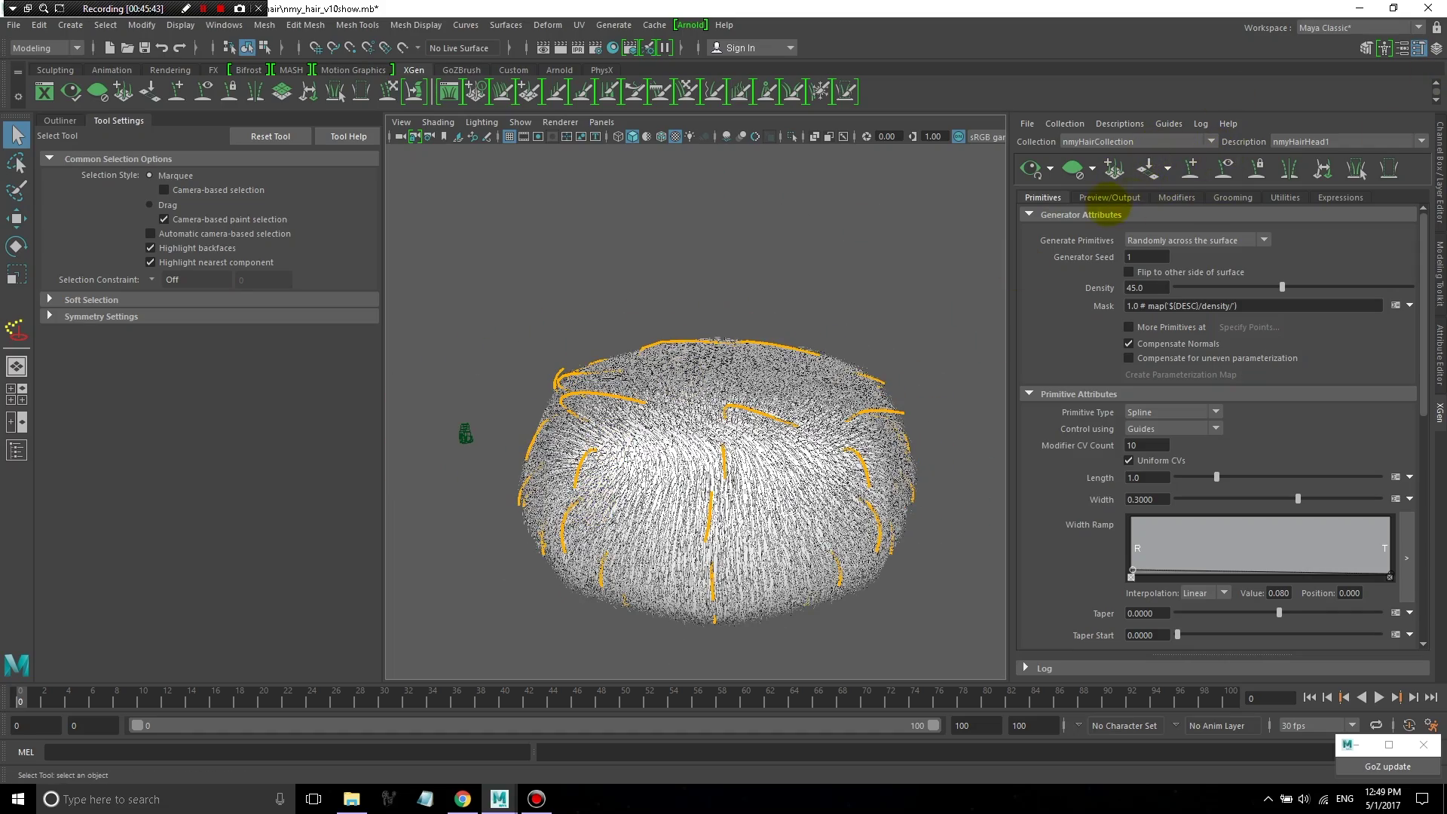
- Review the hair's Primitive Attributes and inspect how the strands flow around the crown and along the side
scroll(1102, 473, down, 3)
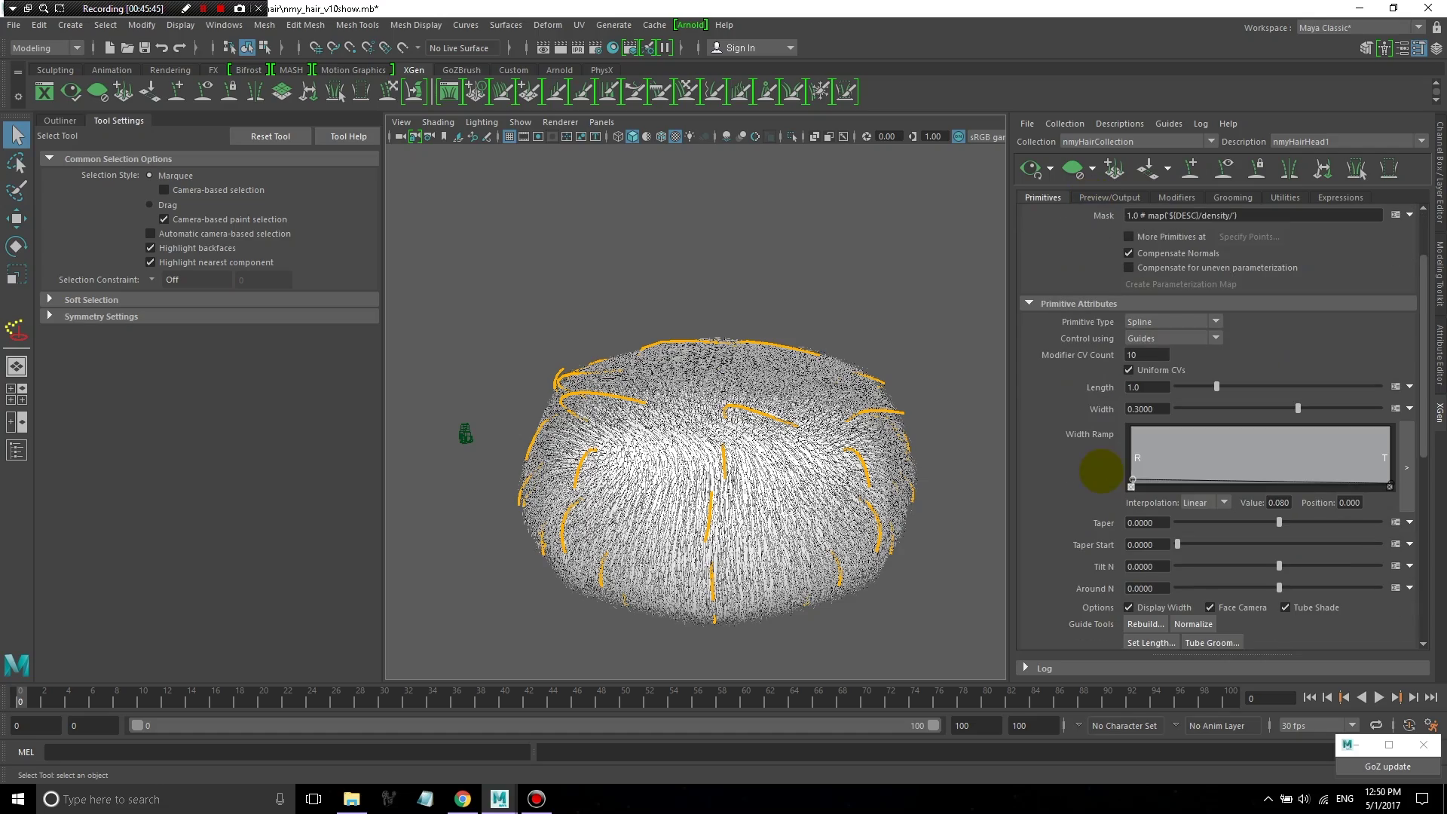
mouse_move(711, 394)
alt+mouse_down()
mouse_move(801, 439)
mouse_move(517, 420)
alt+mouse_up()
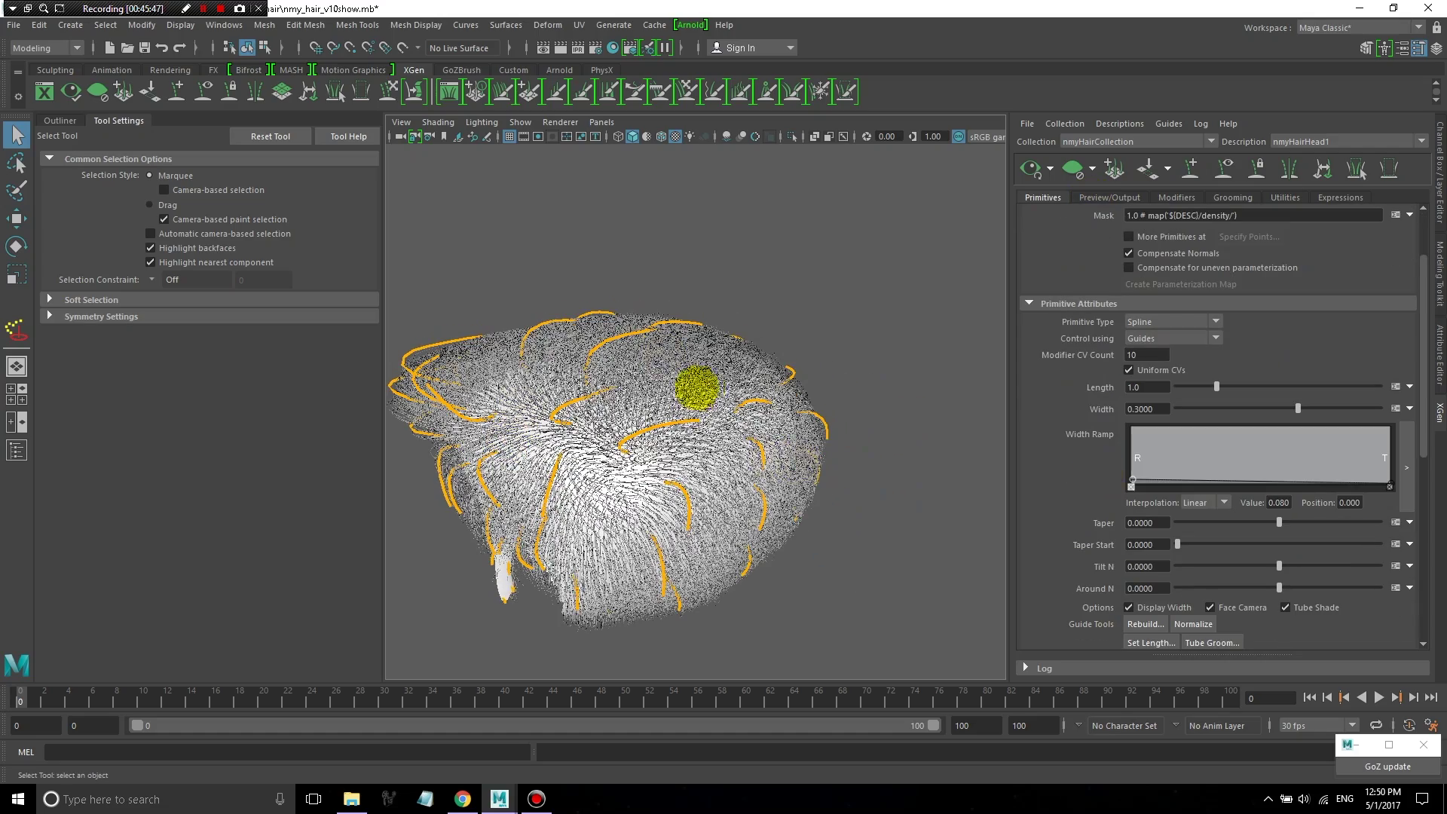
alt+drag(697, 386, 830, 392)
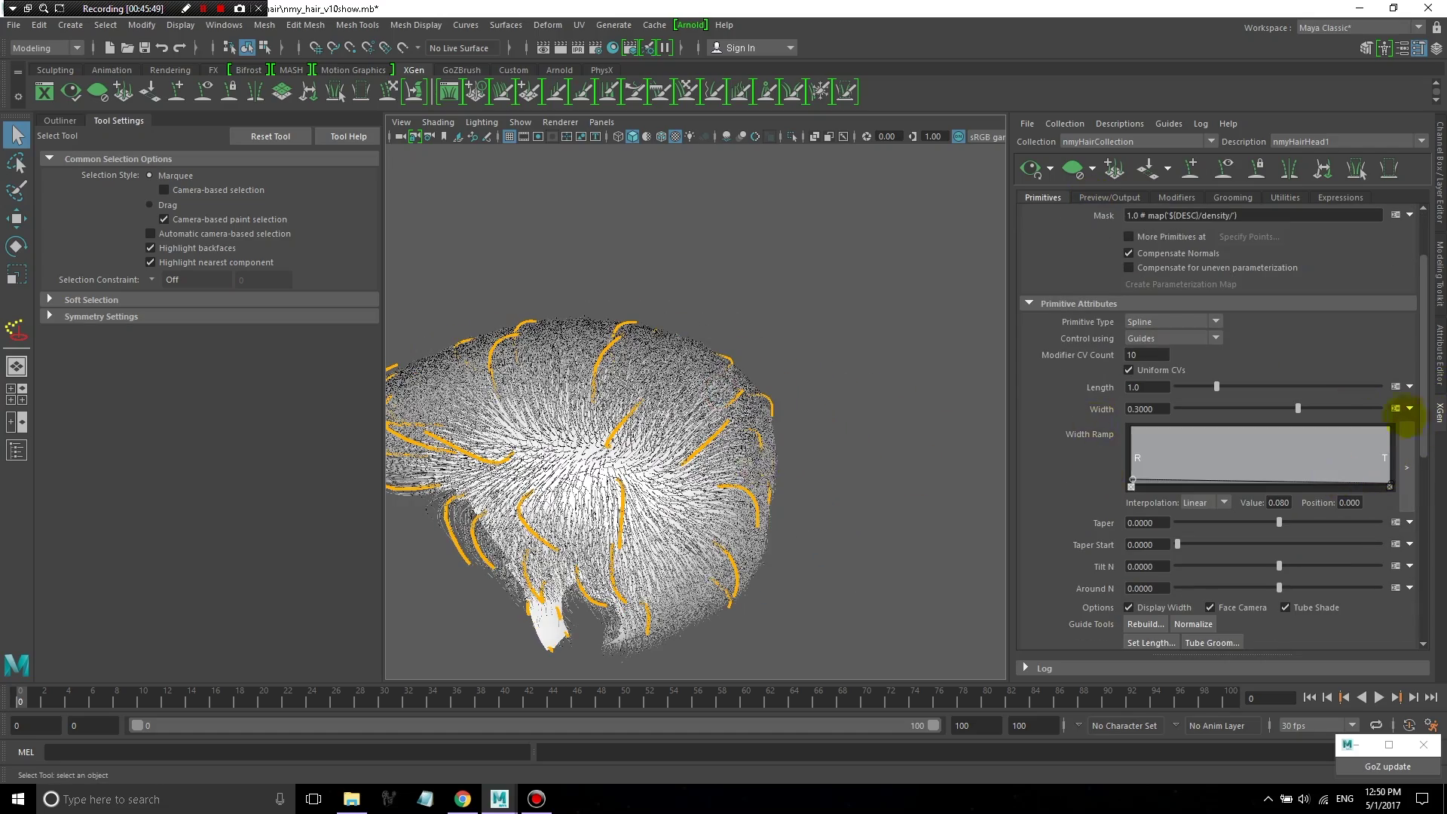
mouse_move(568, 388)
alt+mouse_down()
mouse_move(653, 394)
mouse_move(699, 360)
alt+mouse_up()
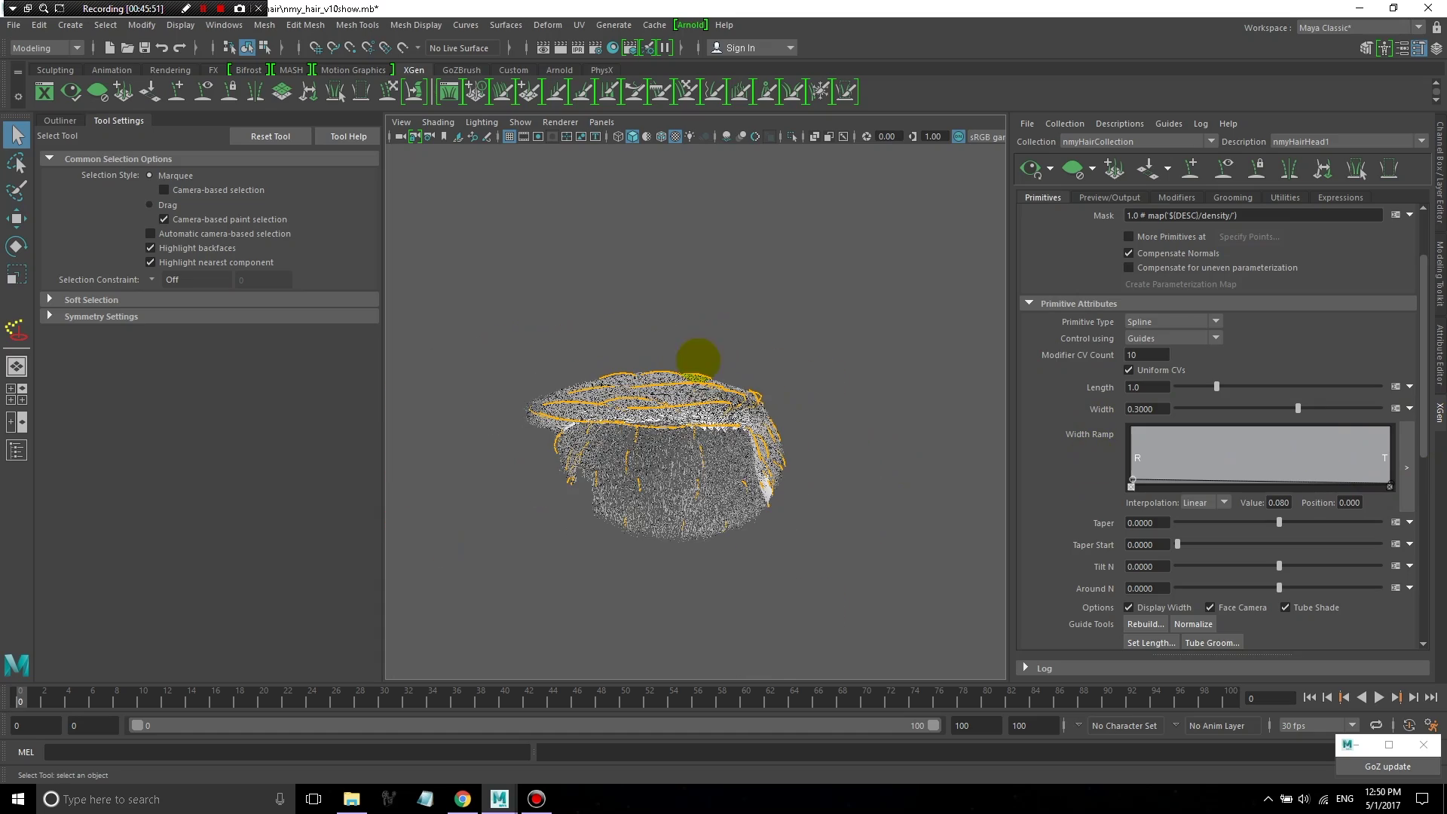
alt+drag(742, 424, 1050, 364)
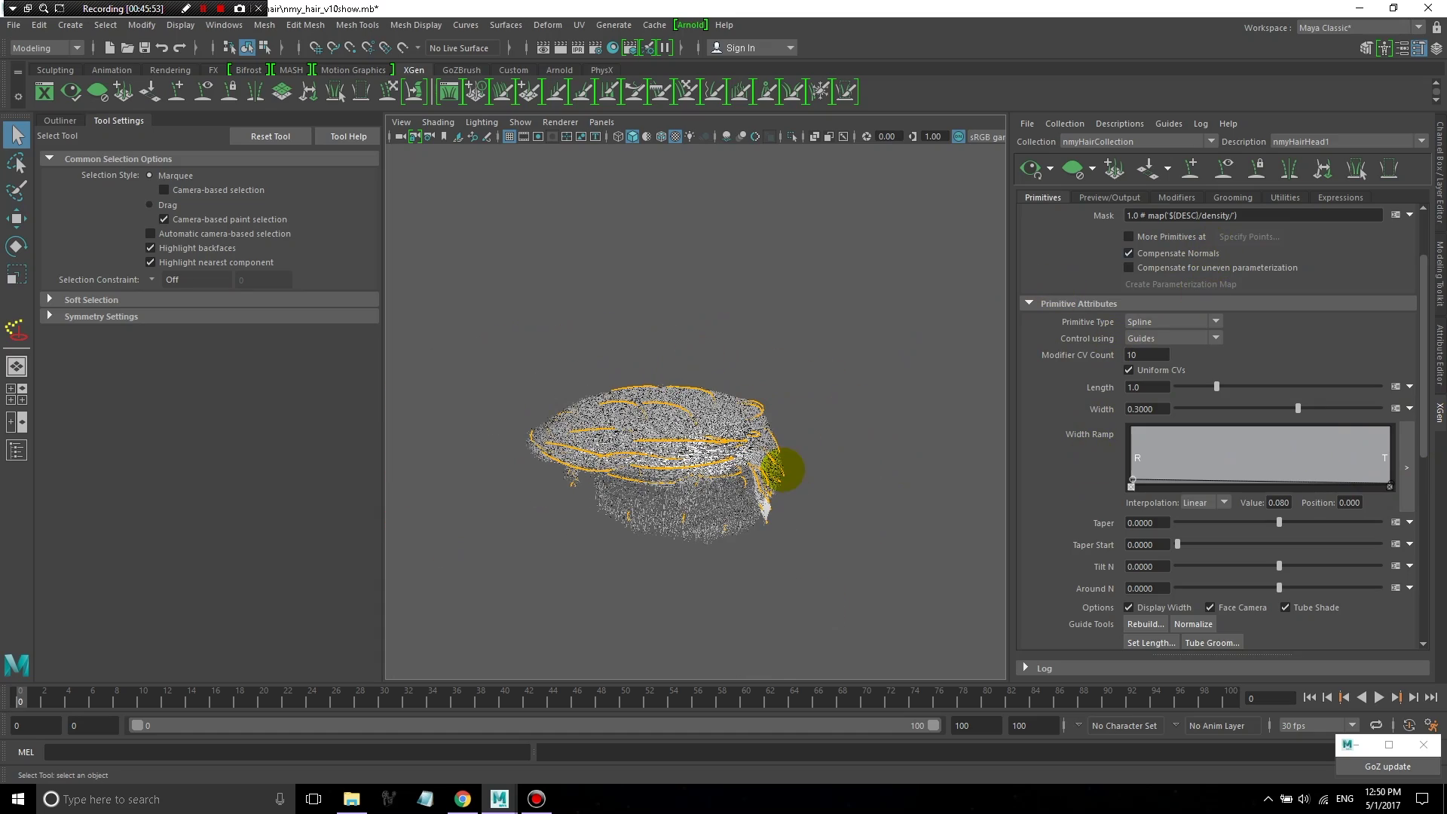
alt+drag(784, 469, 726, 491)
scroll(758, 498, up, 5)
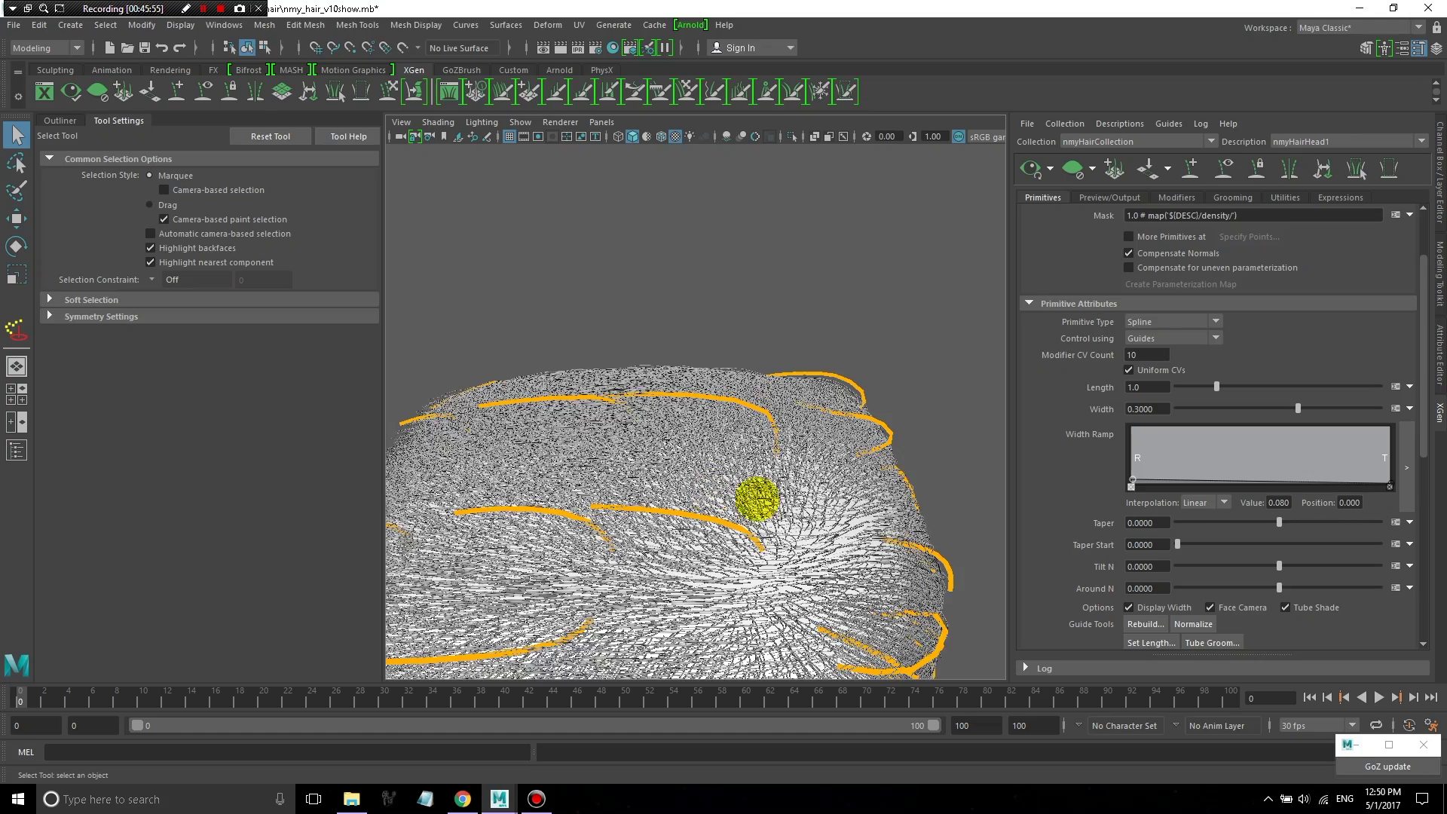
scroll(824, 527, down, 5)
alt+drag(824, 527, 560, 509)
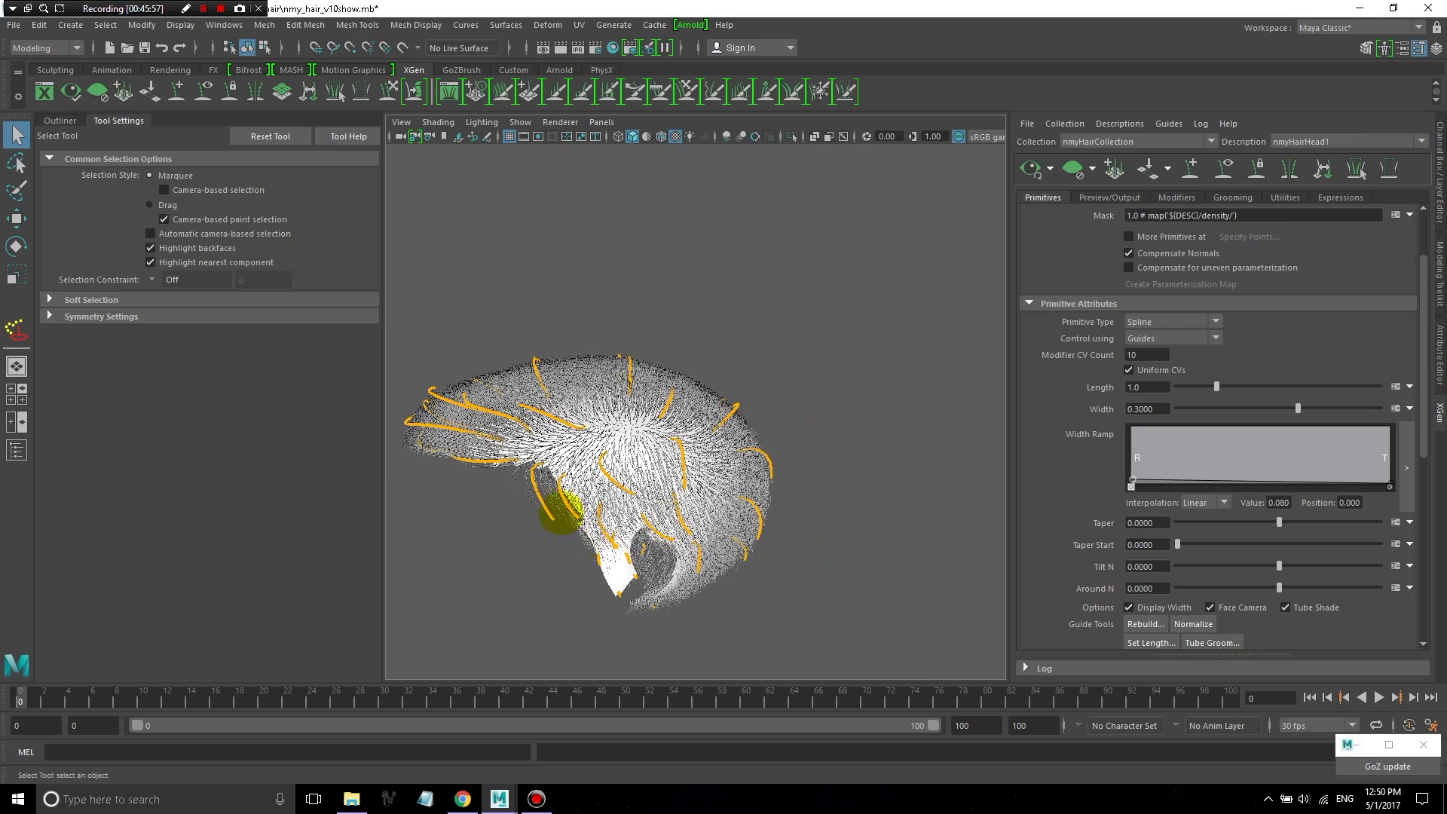
mouse_move(903, 590)
alt+mouse_down()
mouse_move(830, 585)
mouse_move(769, 455)
mouse_move(818, 415)
alt+mouse_up()
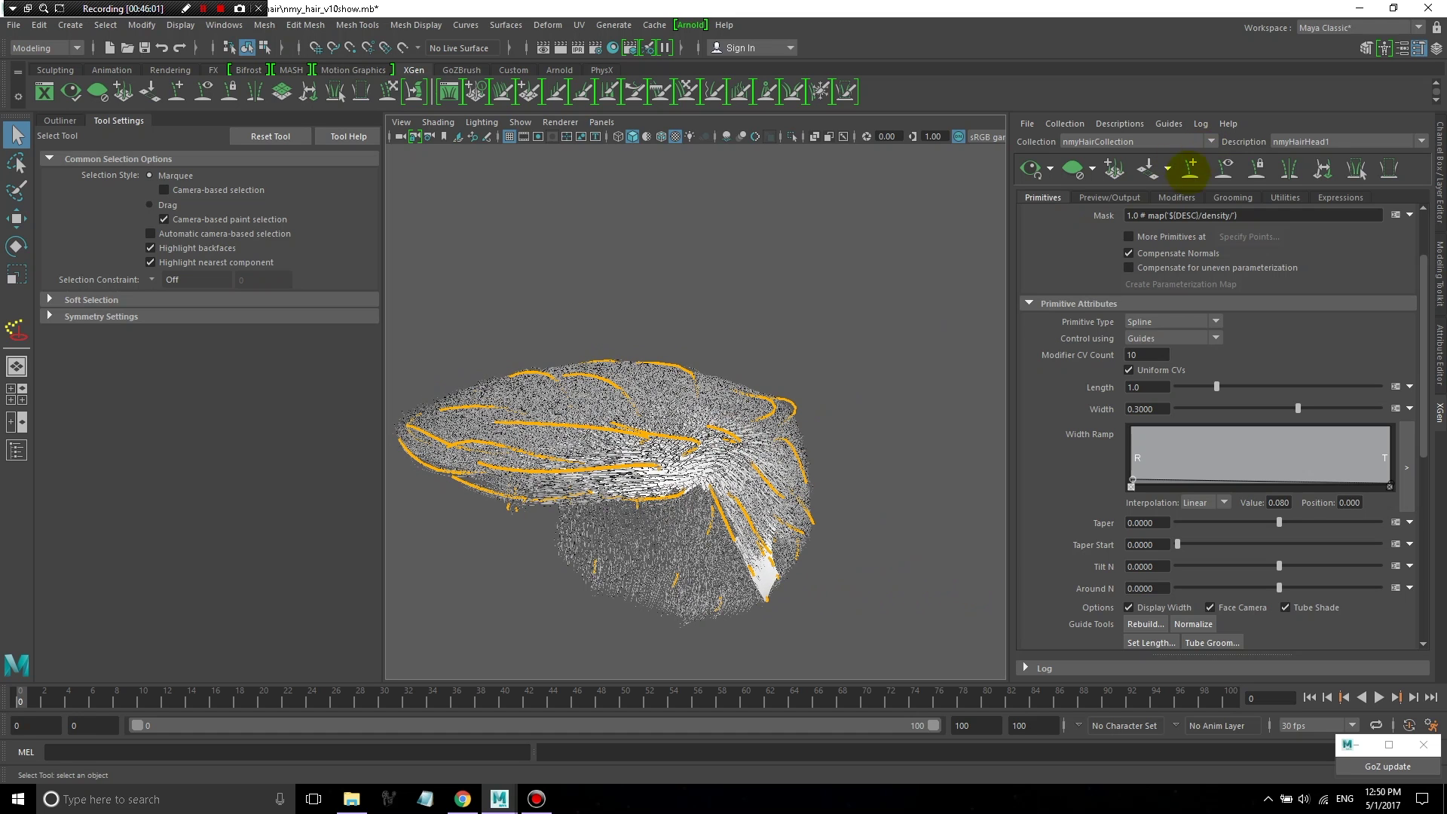
- Review the settings of the Noise1 and Clumping1 modifiers on the head hair description
click(1174, 197)
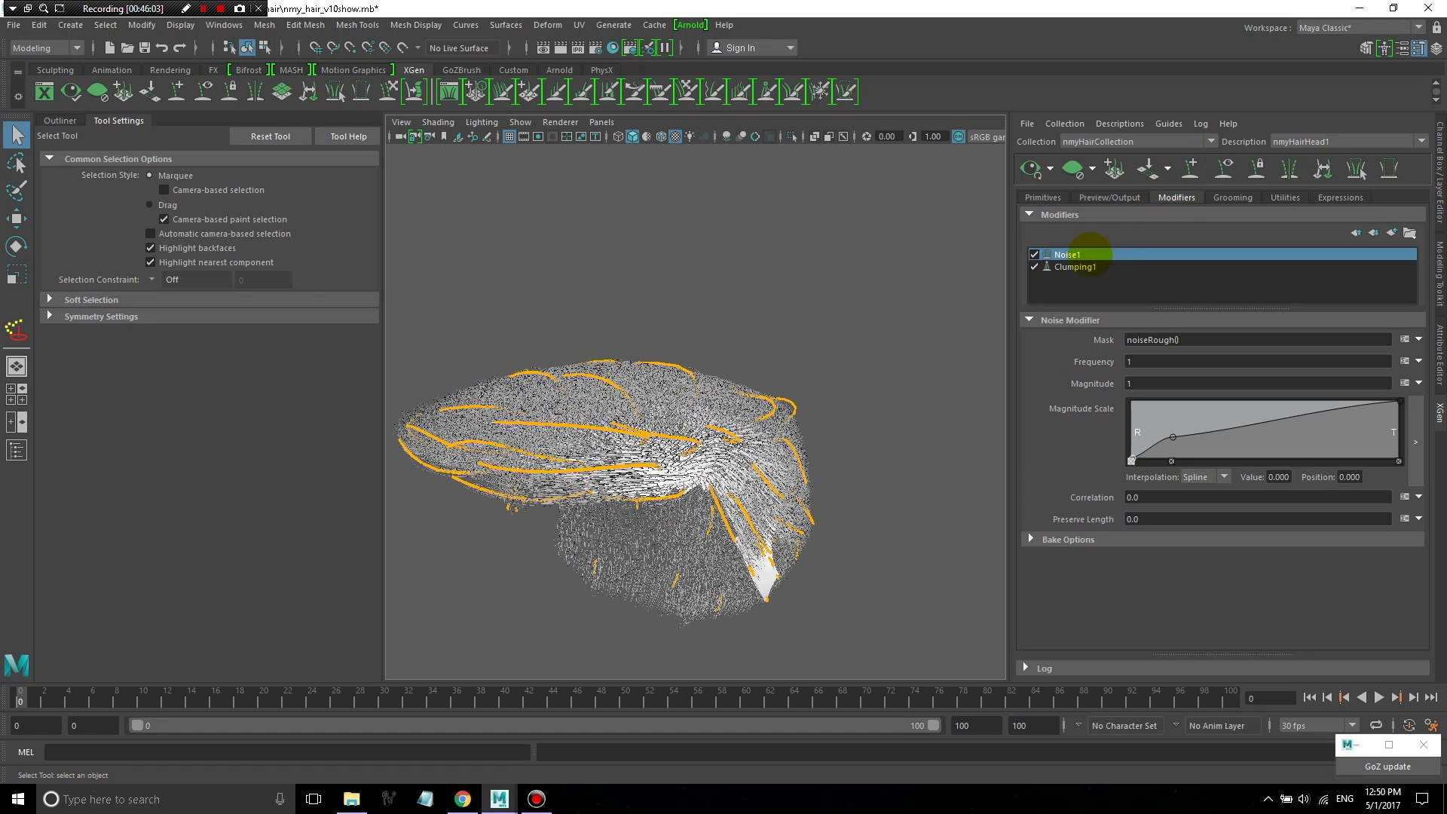
click(1071, 267)
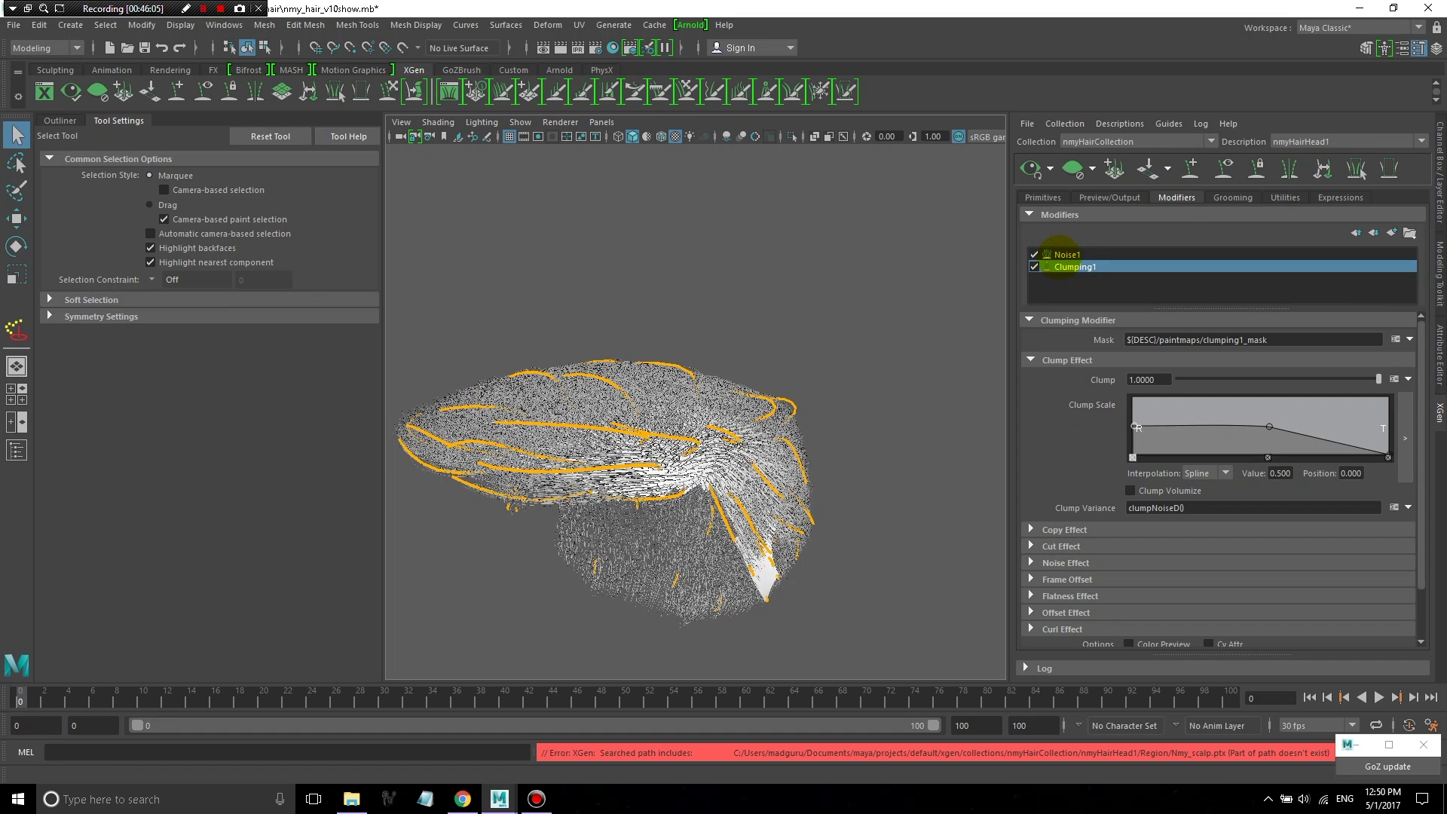
click(1067, 254)
alt+drag(646, 339, 600, 424)
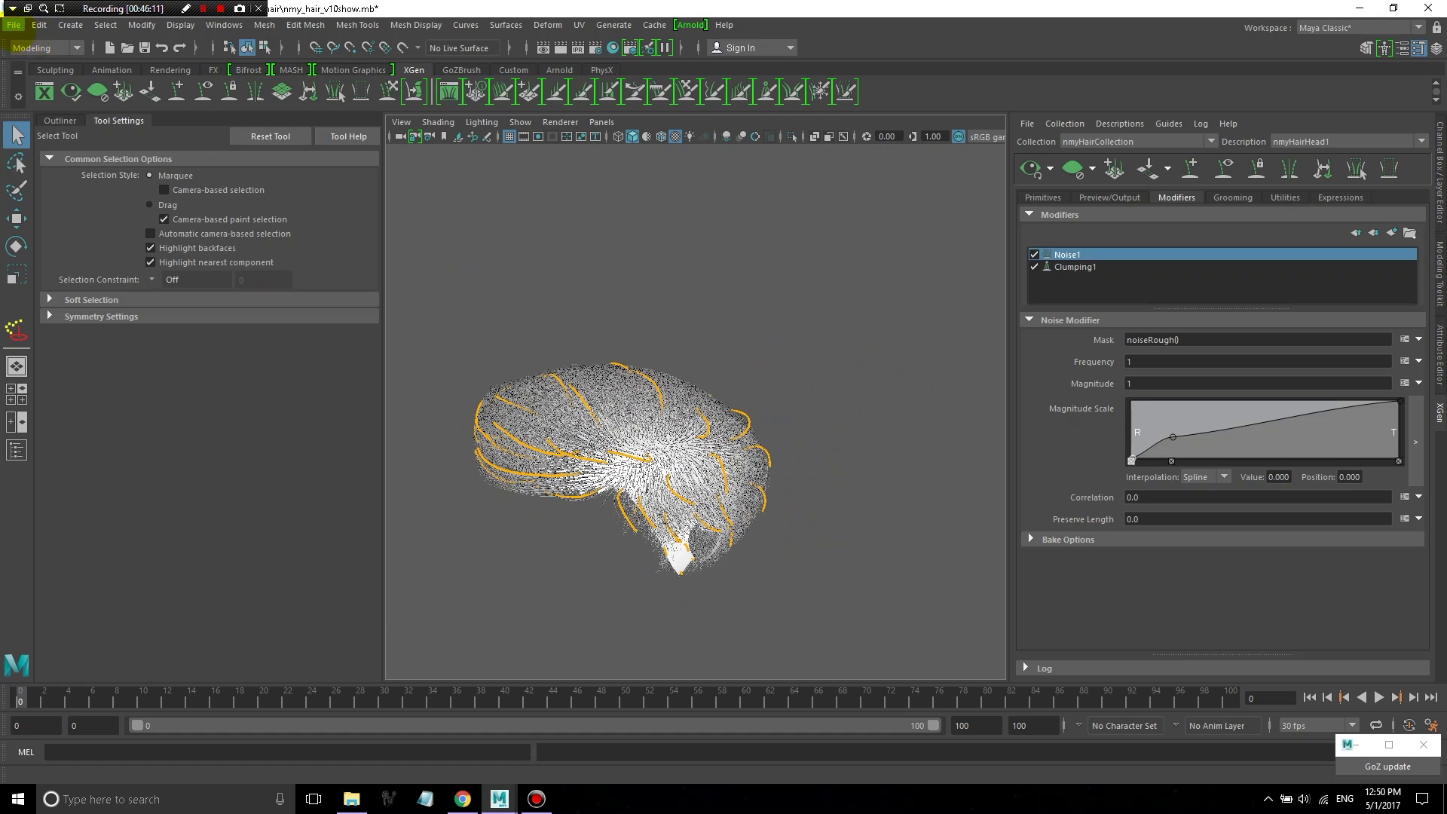
click(13, 25)
click(53, 57)
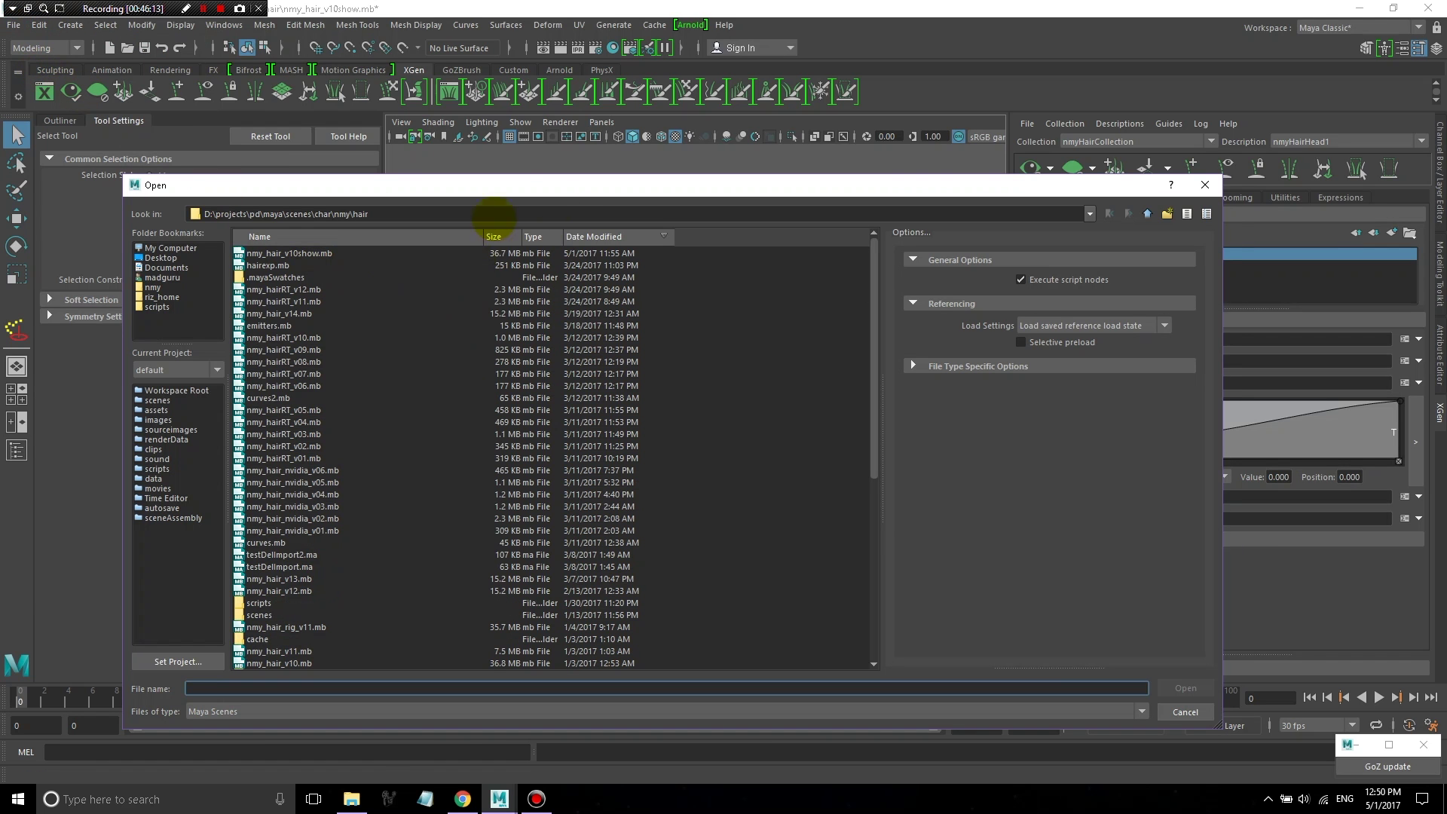
click(288, 236)
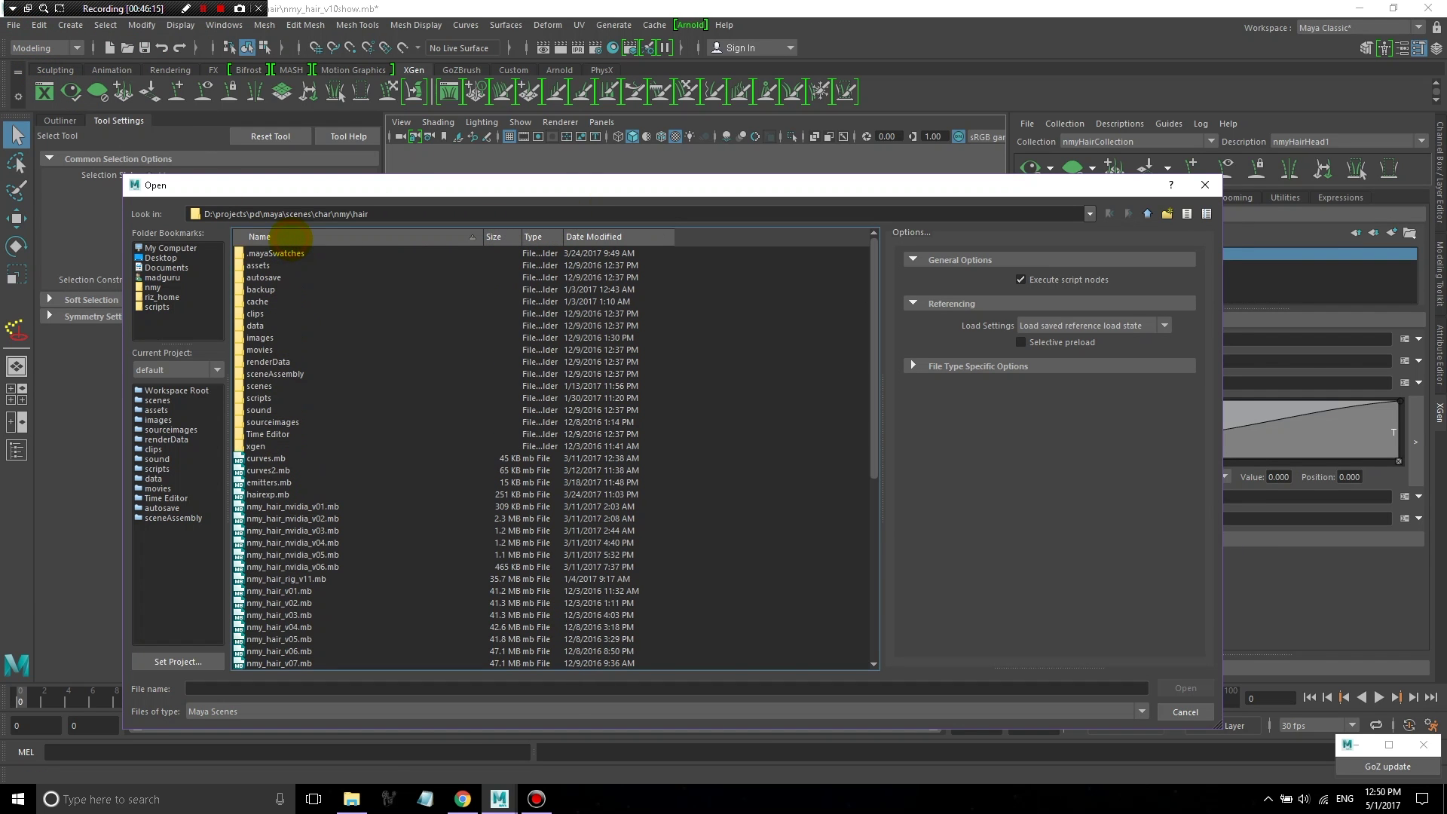
click(370, 237)
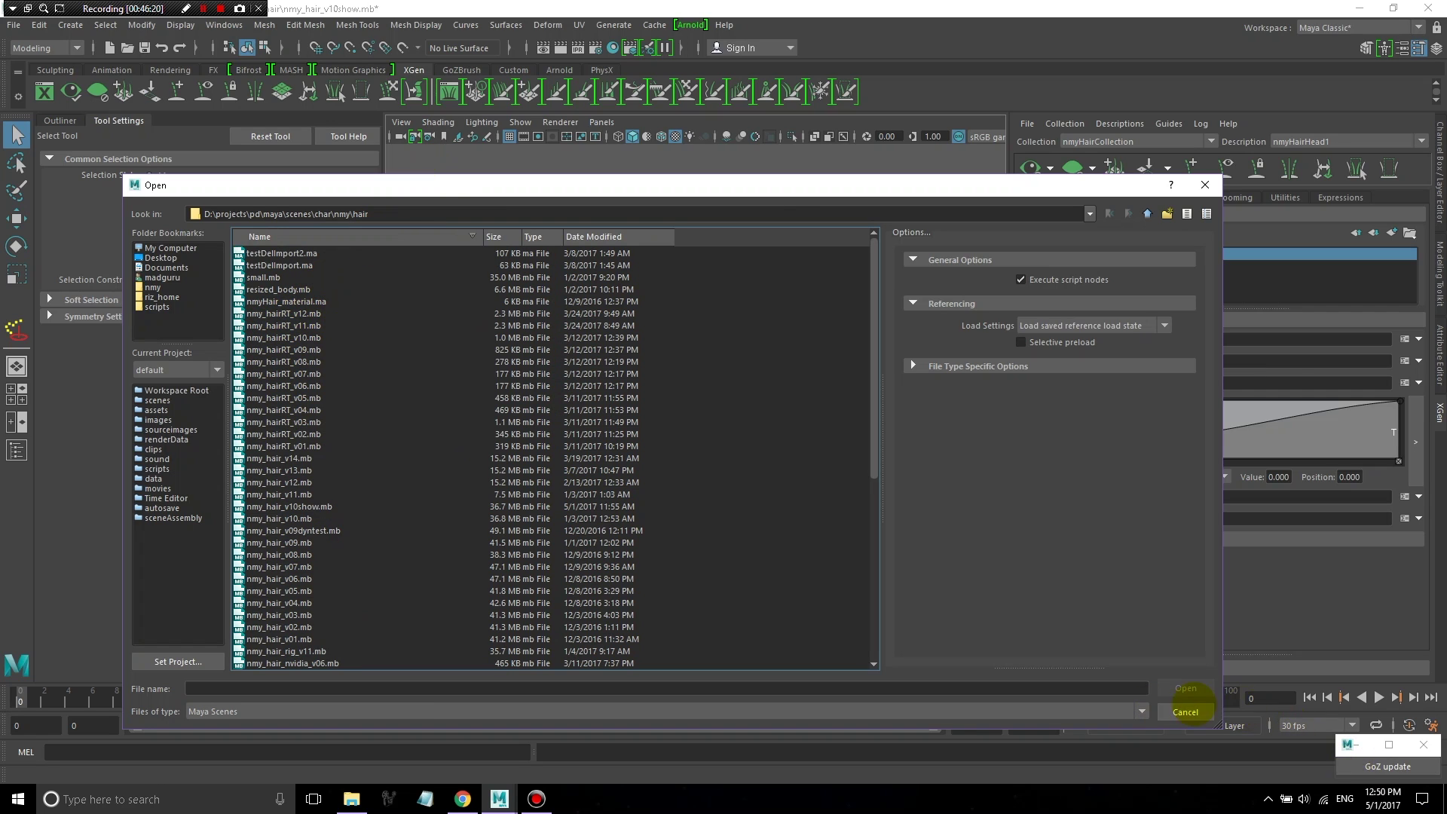
click(1176, 709)
- Expand nmyHairCollection and its nmyHairHead1 description in the Outliner, and select the Nmy_scalp_nmyHairHead1 patch
alt+drag(698, 420, 763, 585)
click(706, 554)
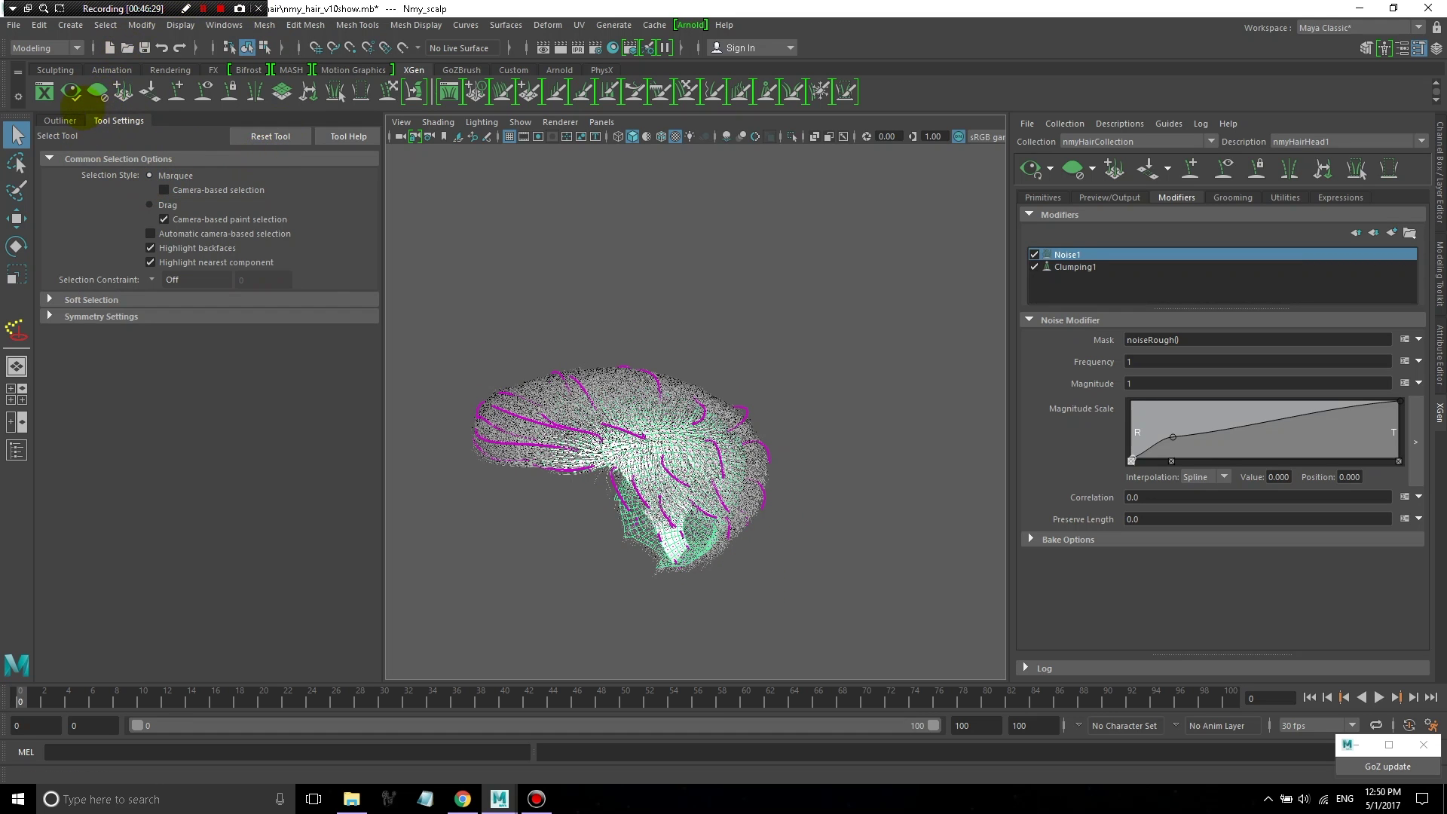
click(59, 121)
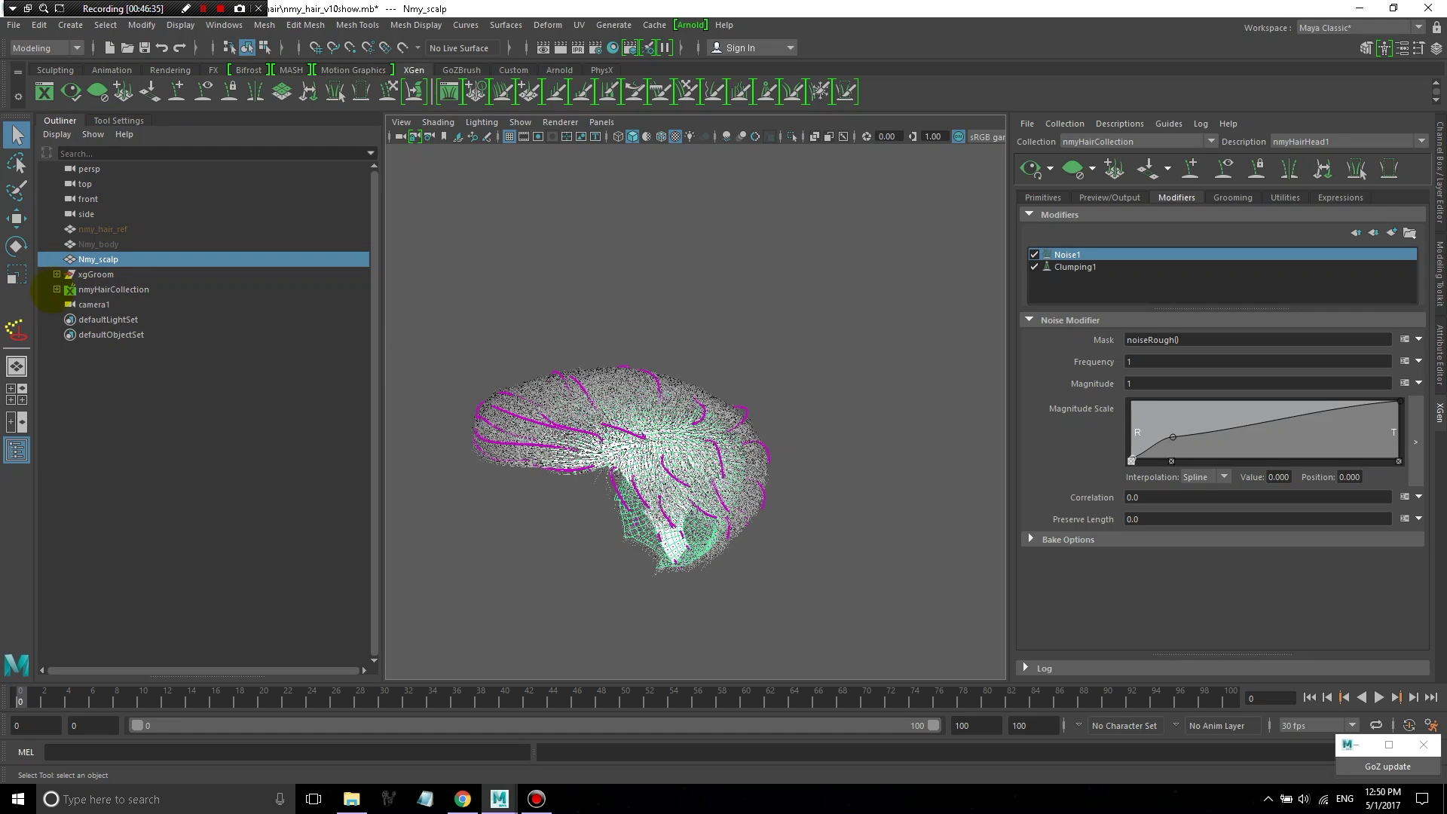
click(56, 290)
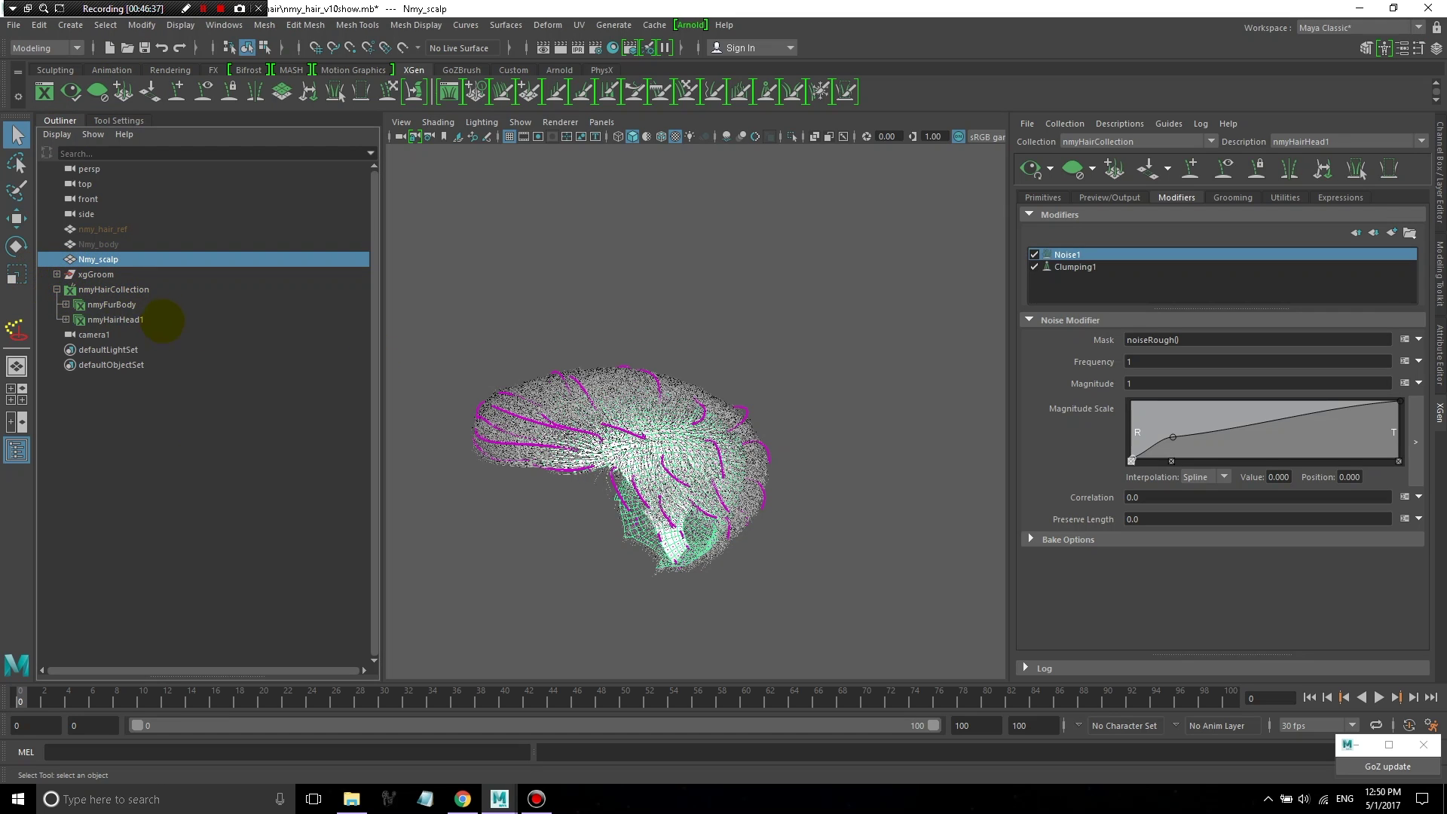
click(66, 319)
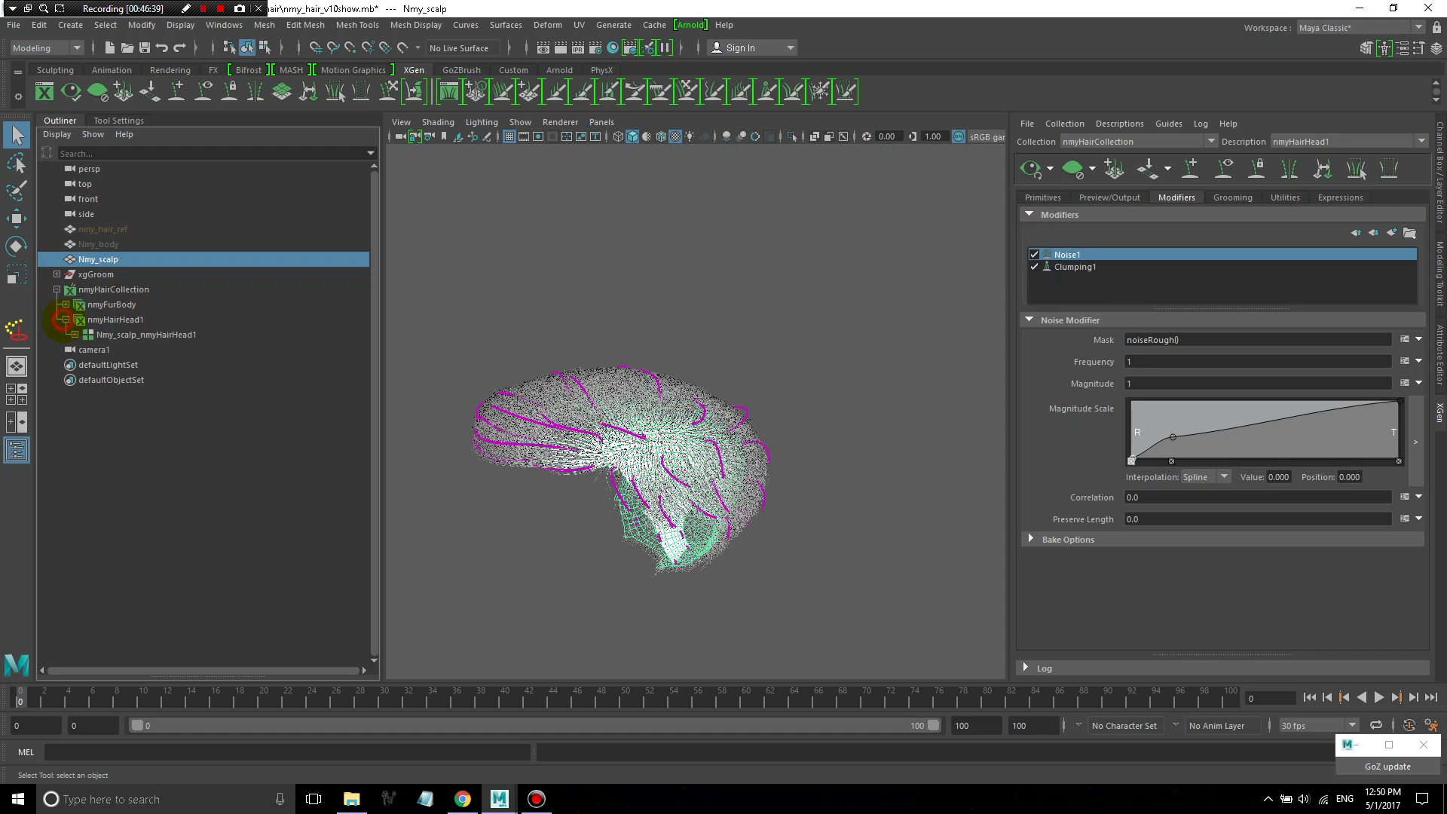
click(91, 335)
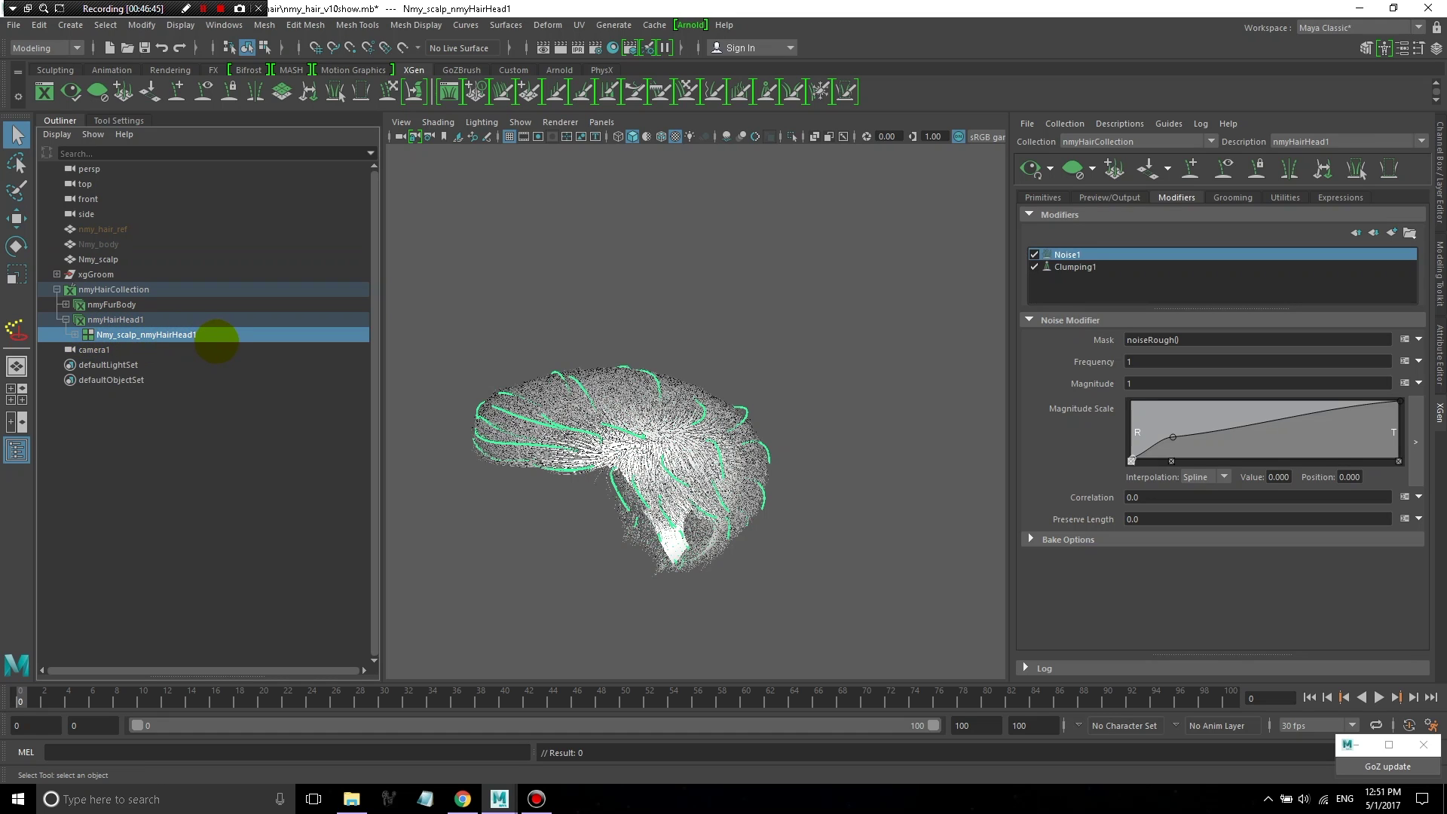
- Open the Hypershade, and shrink and reposition its window so it no longer covers the Outliner
click(224, 25)
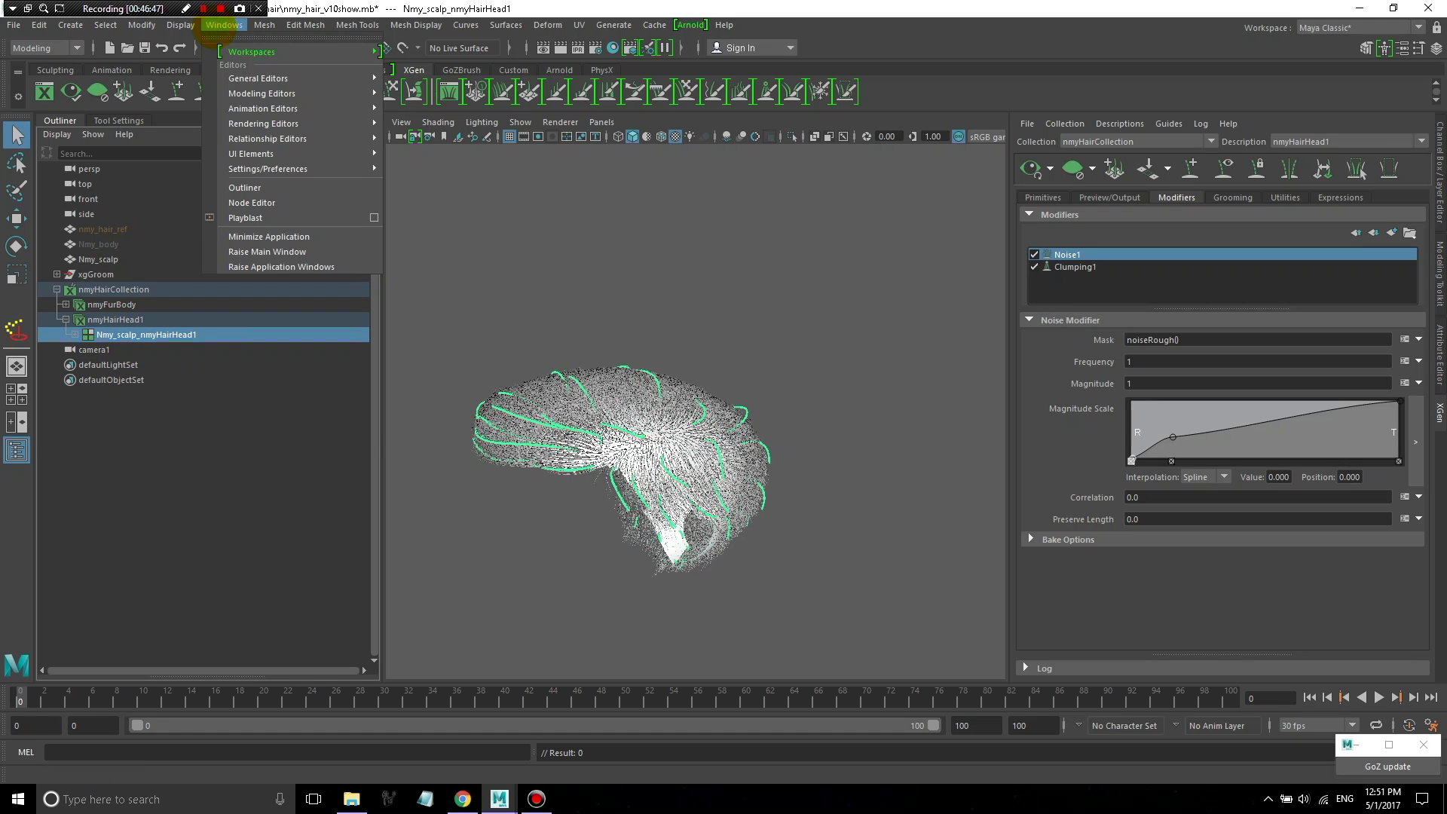
mouse_move(289, 124)
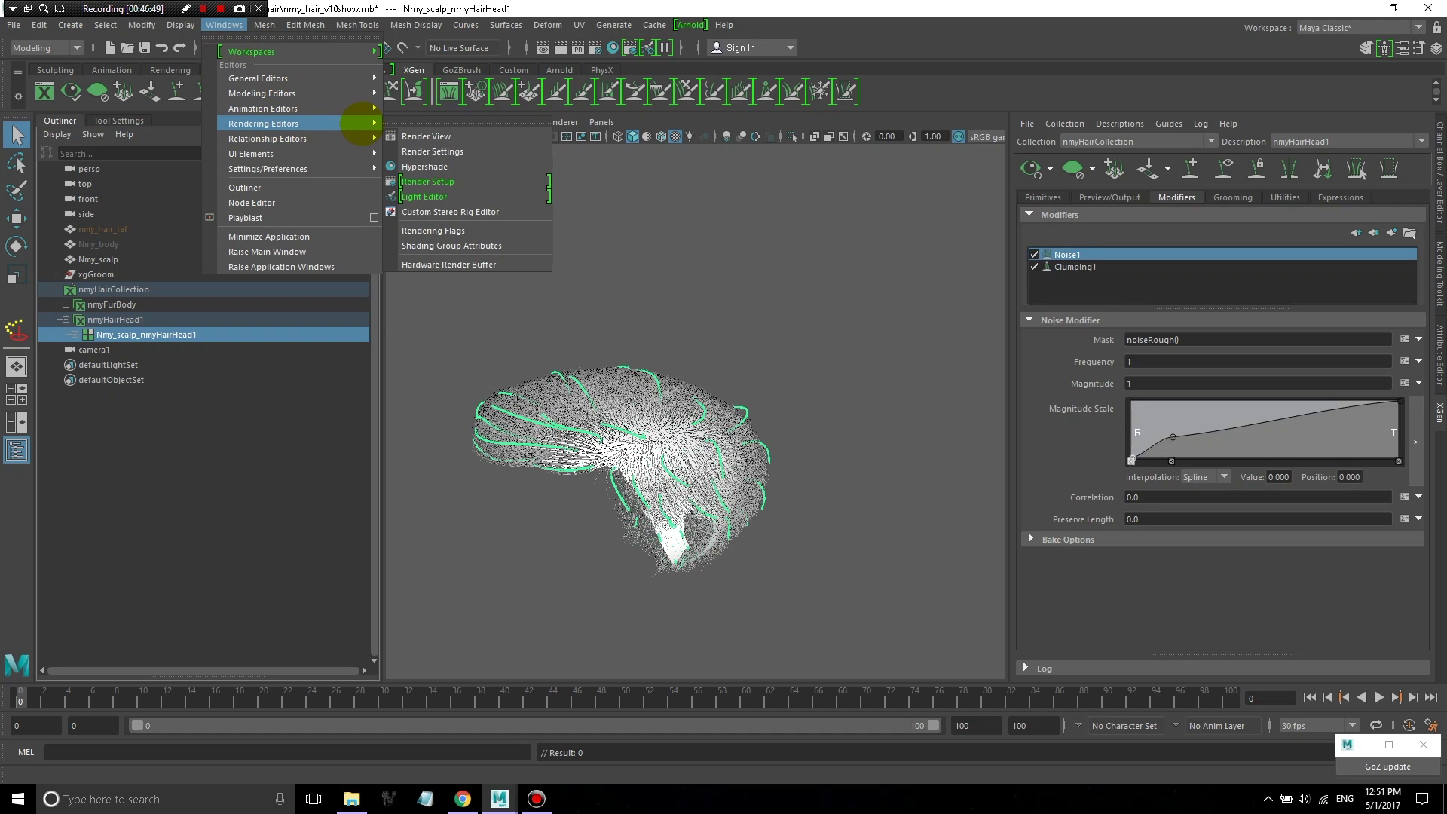
click(410, 166)
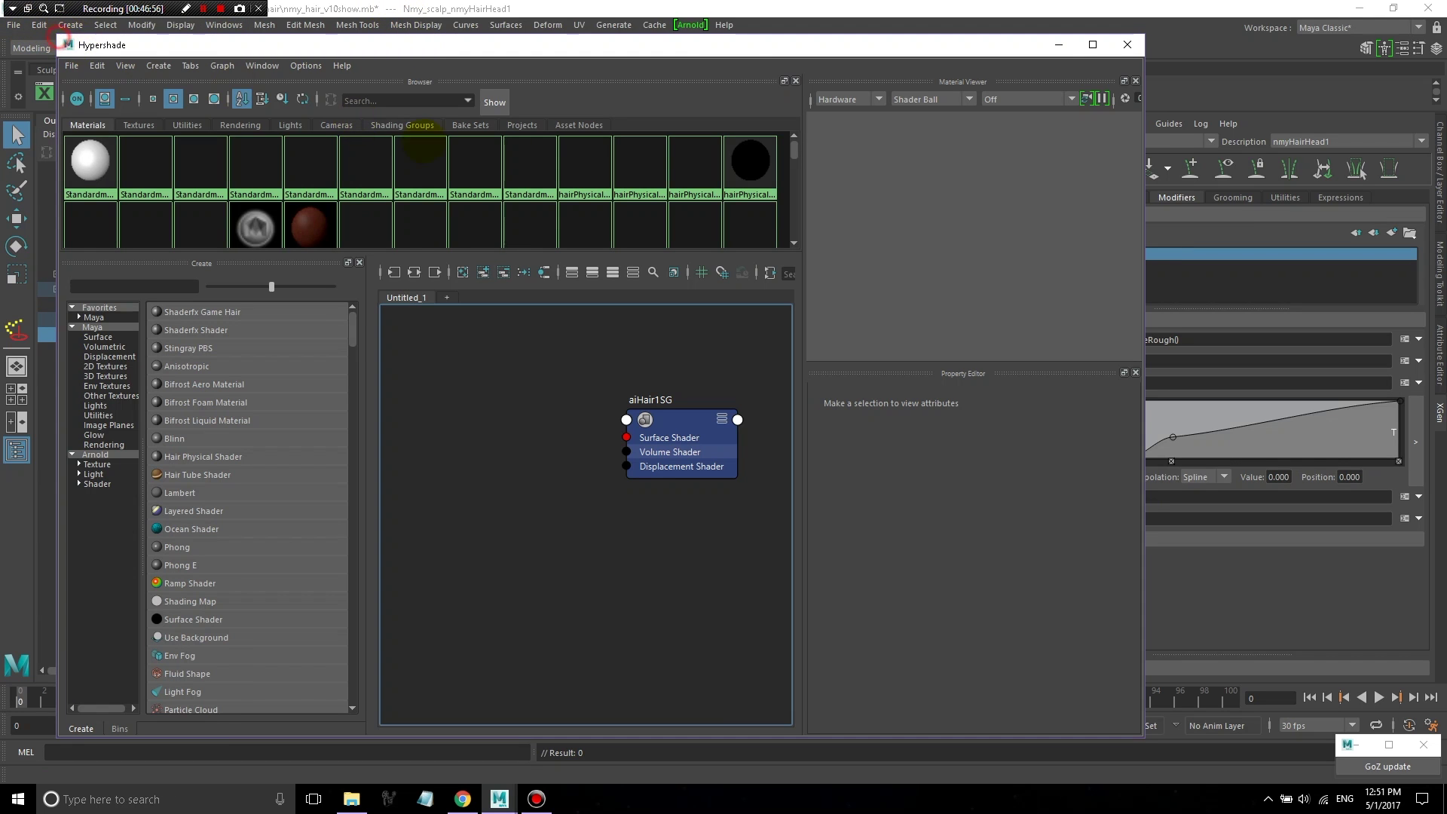
drag(59, 35, 544, 162)
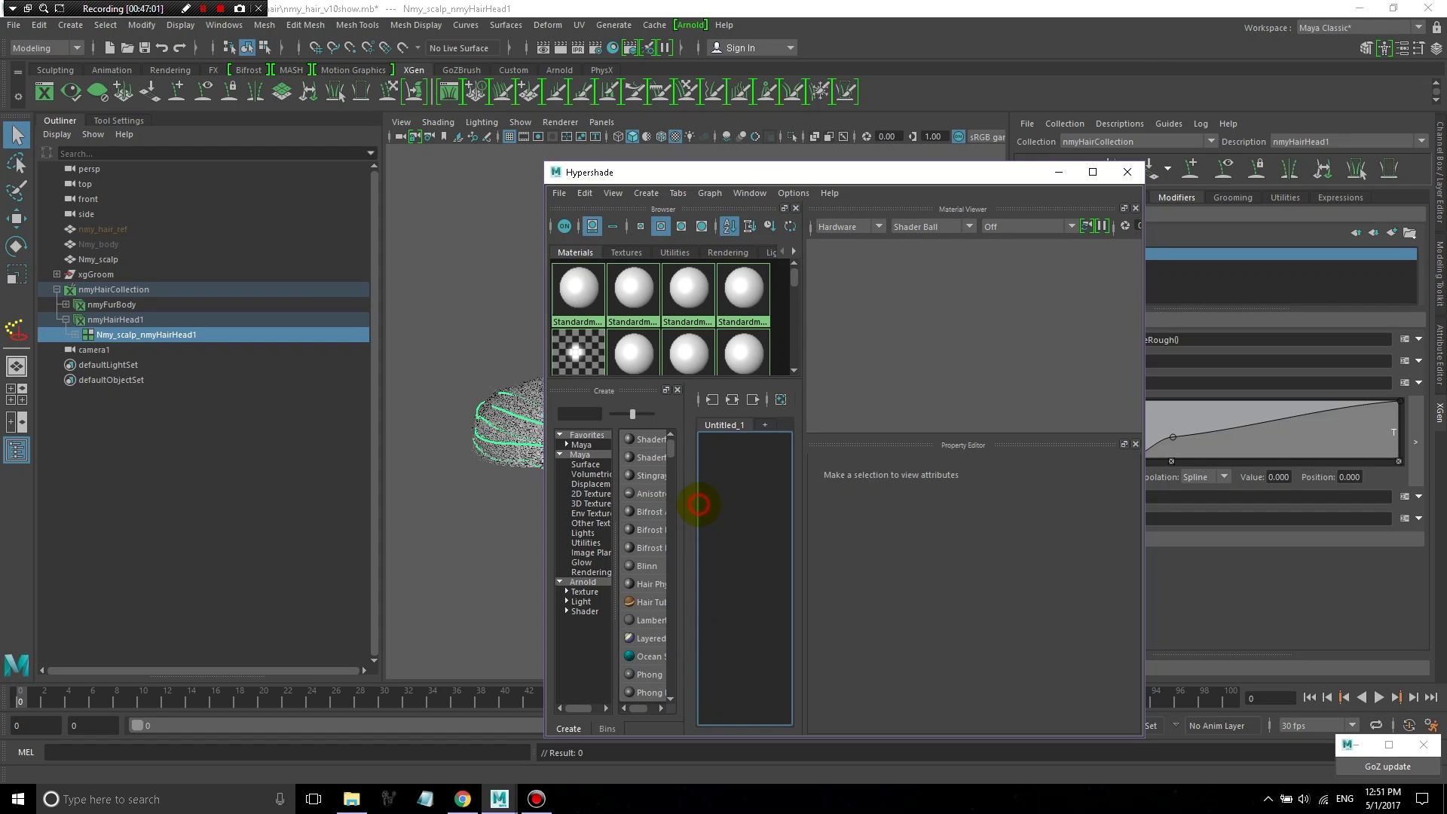
drag(1028, 172, 1009, 118)
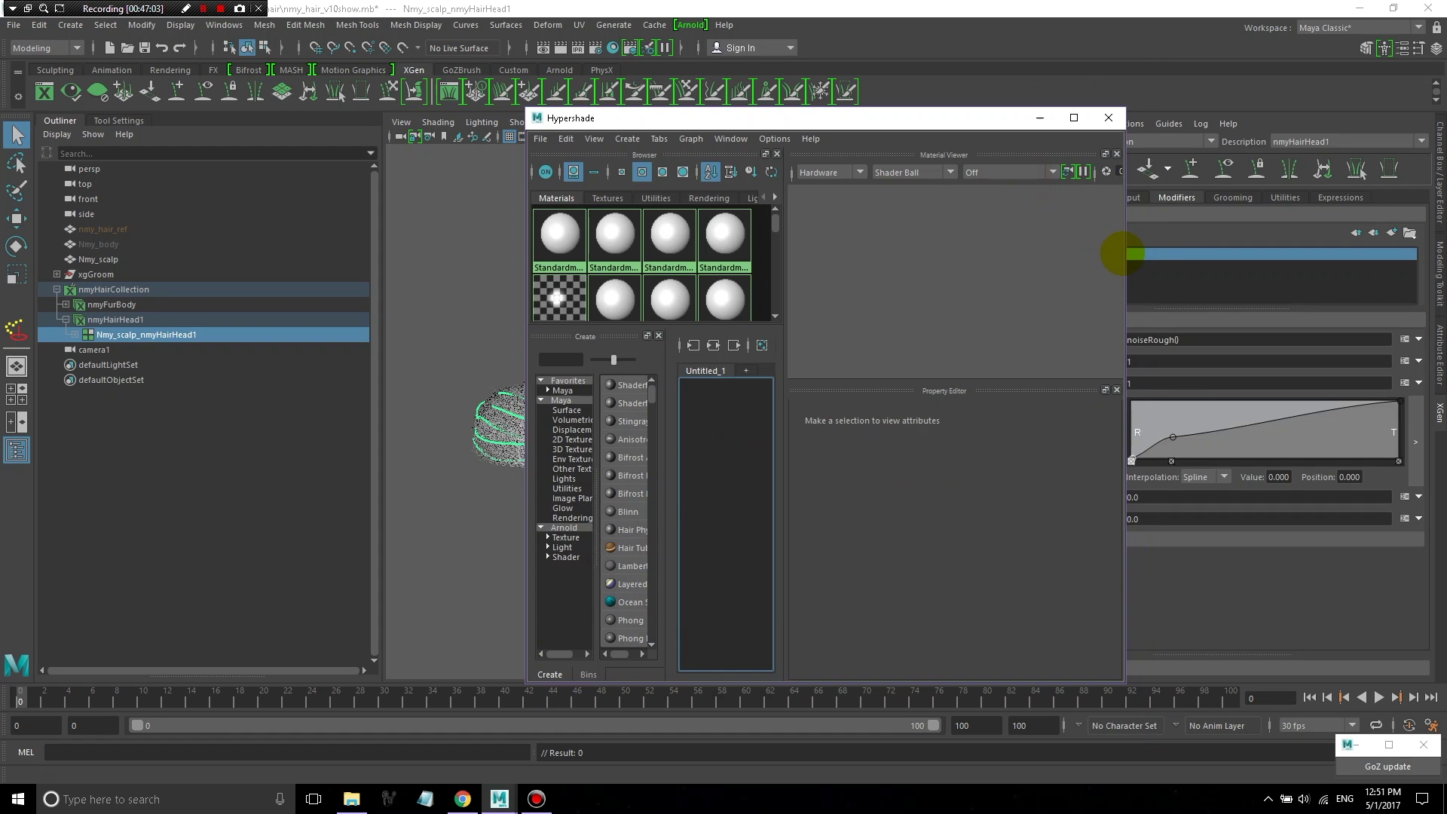
- Enlarge the Hypershade and its node creation area, list the Arnold nodes, and create an aiHair shader
drag(1127, 255, 1289, 246)
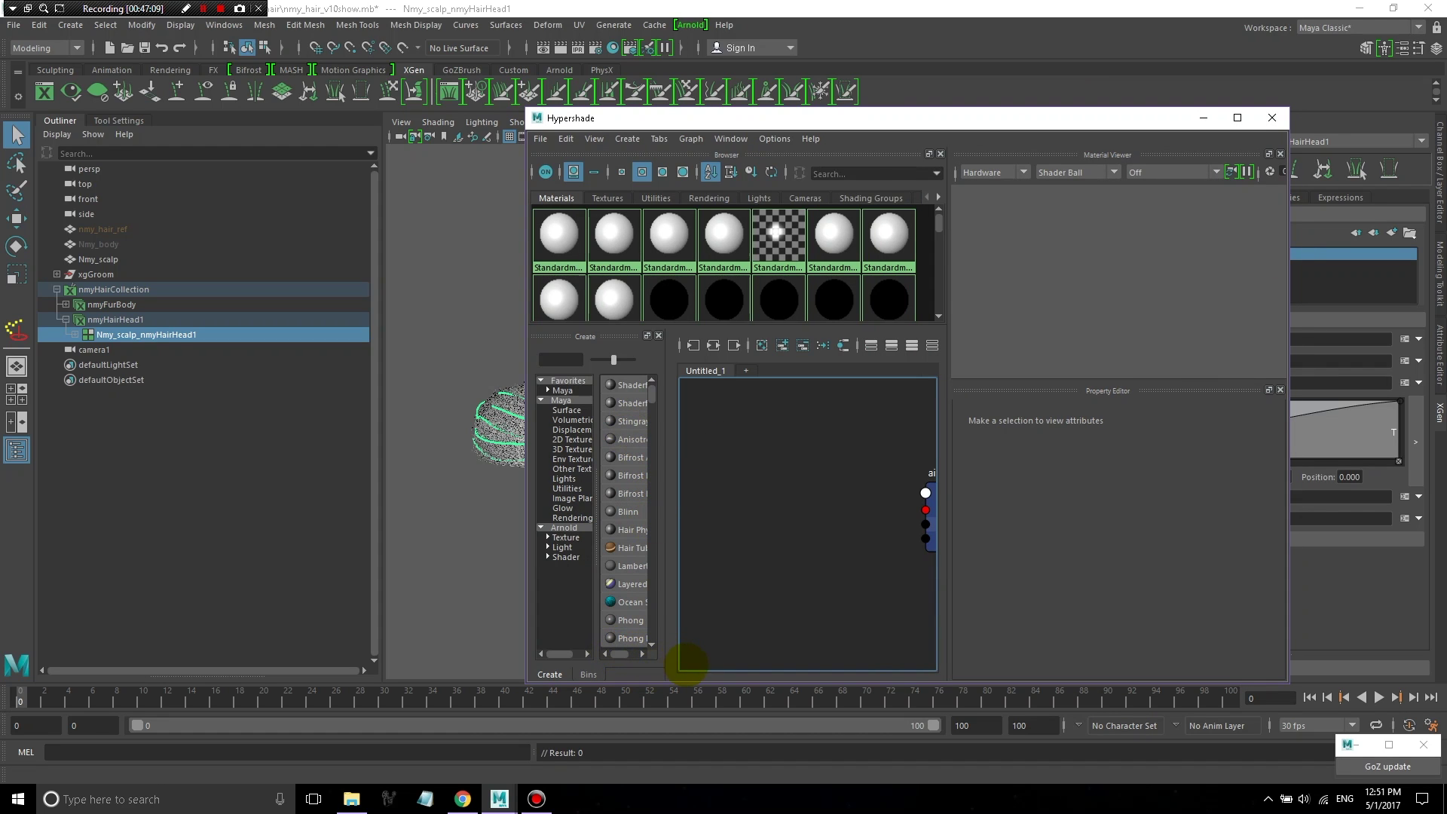
click(621, 654)
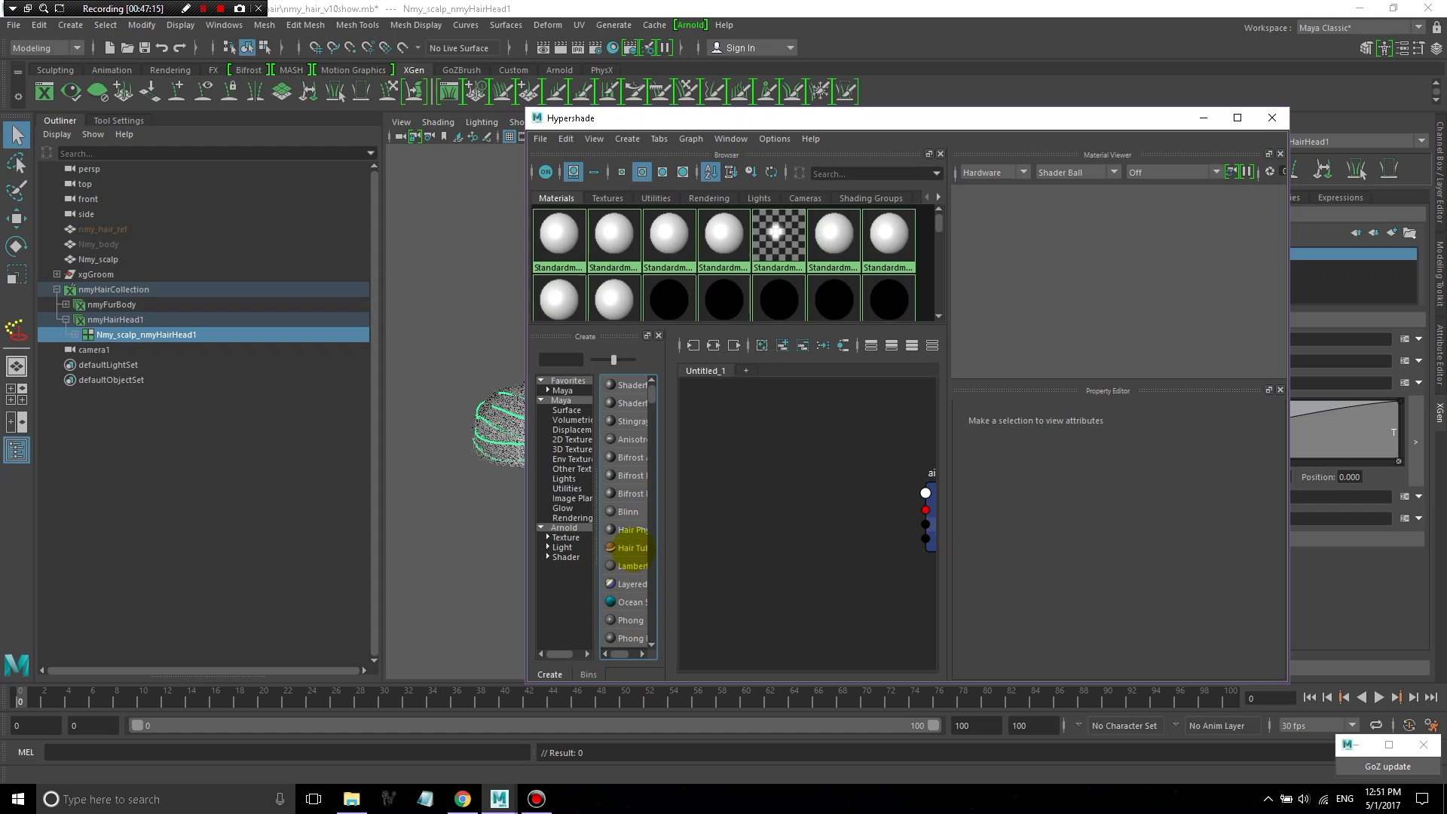
click(565, 527)
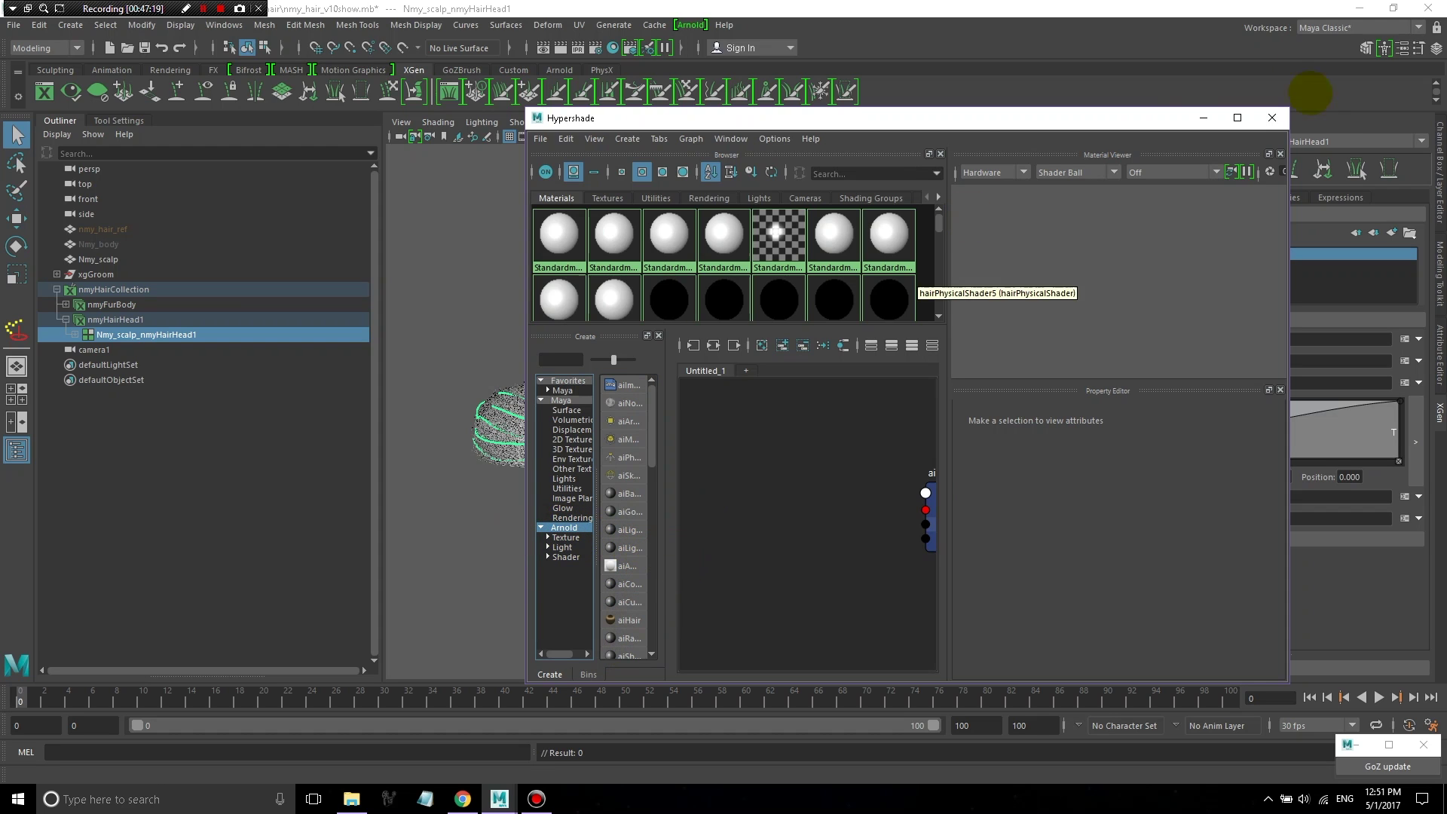
click(1238, 118)
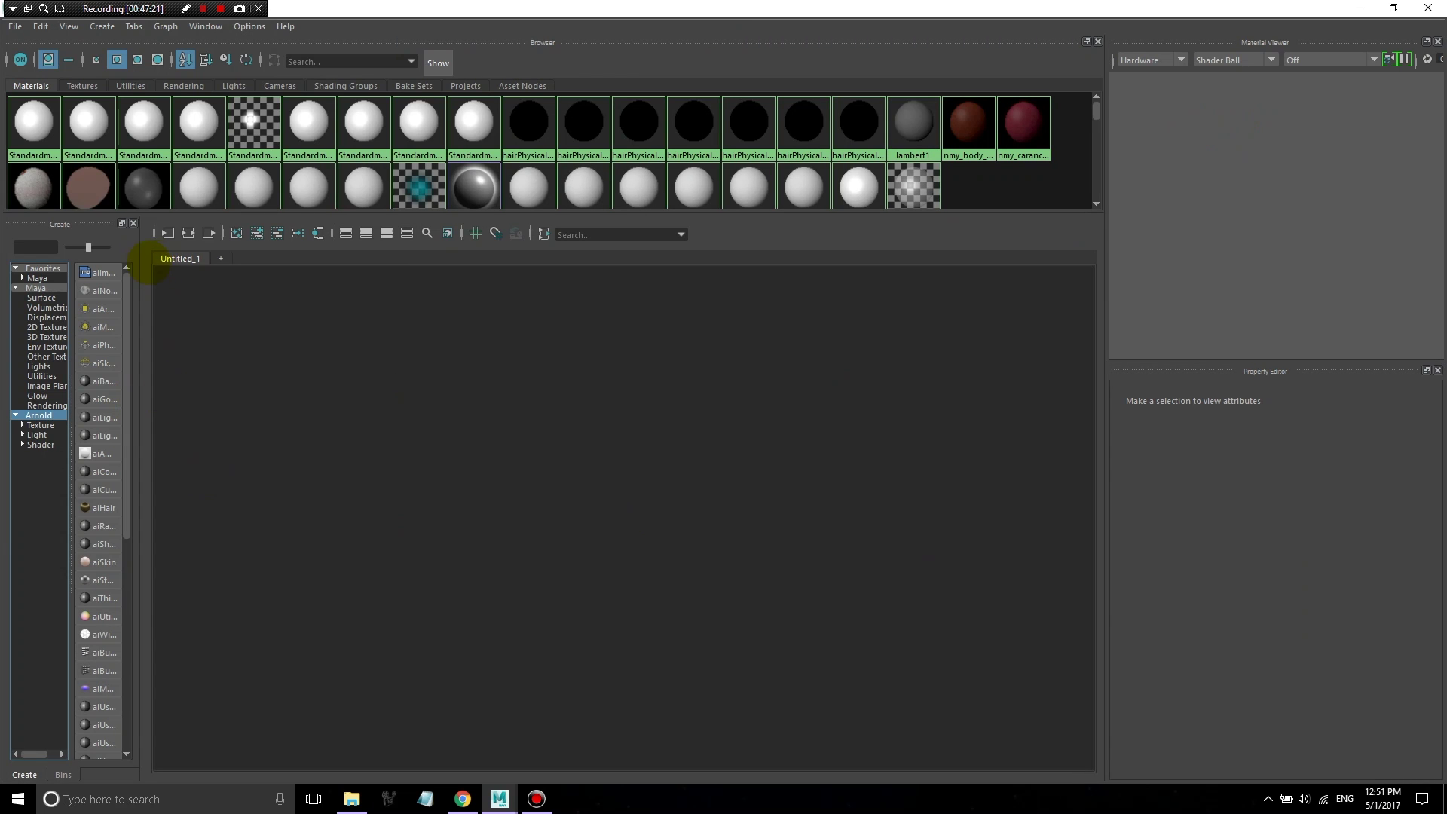
drag(142, 244, 343, 253)
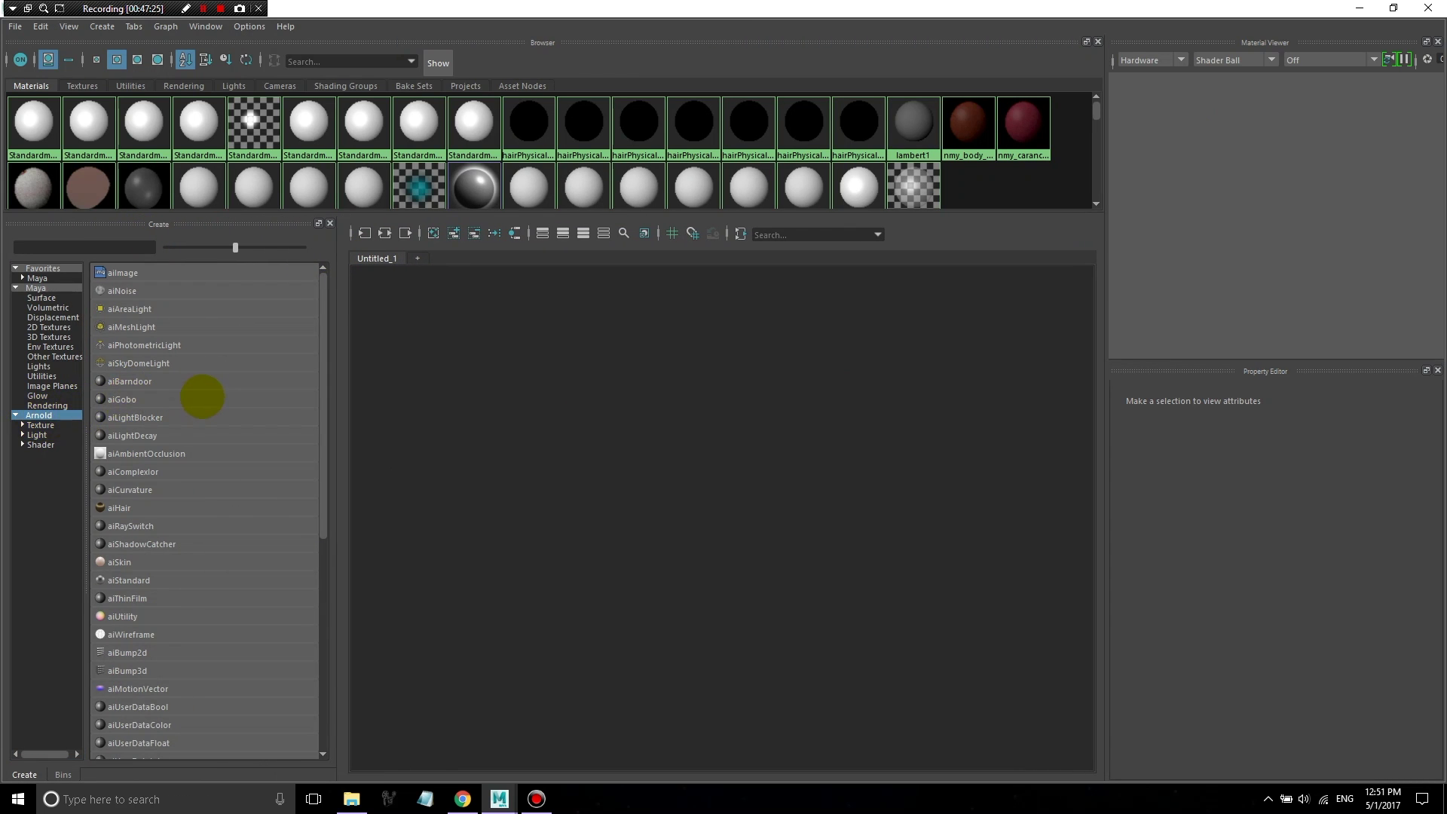
click(119, 508)
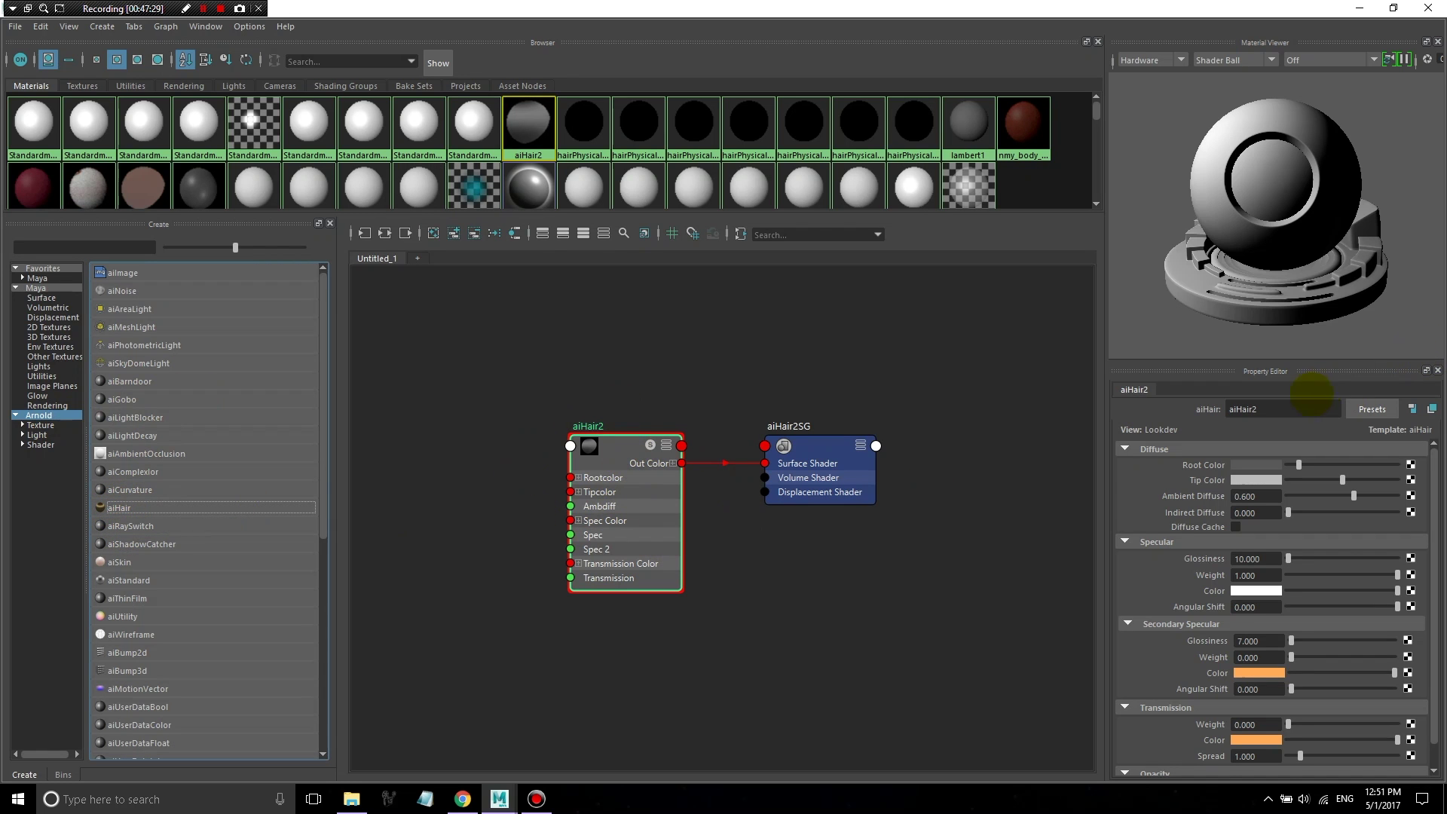
- Rename the new aiHair shader to nmy_scalp_hair_mtl
drag(1296, 411, 1188, 410)
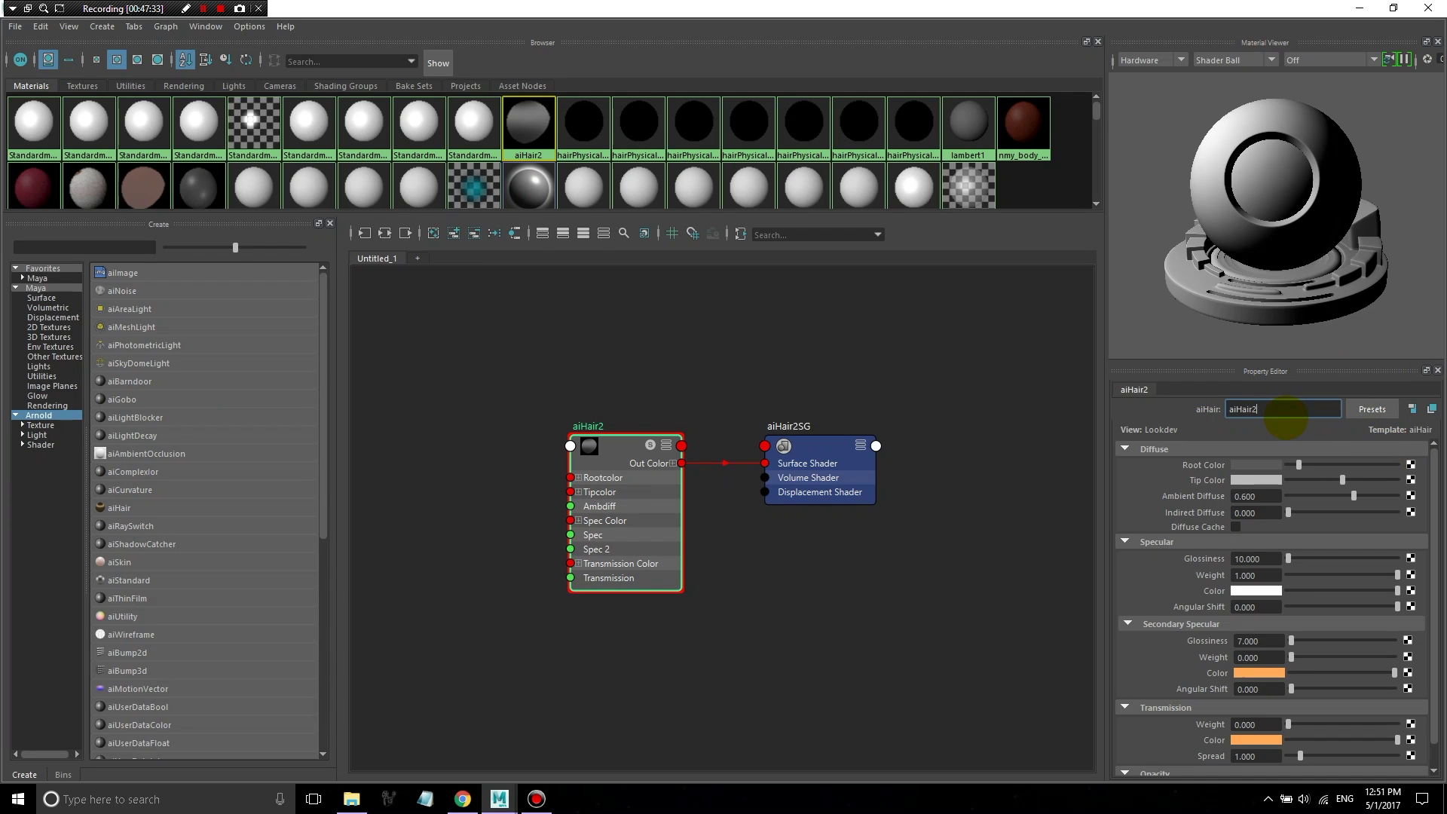
key(BackSpace)
click(1229, 418)
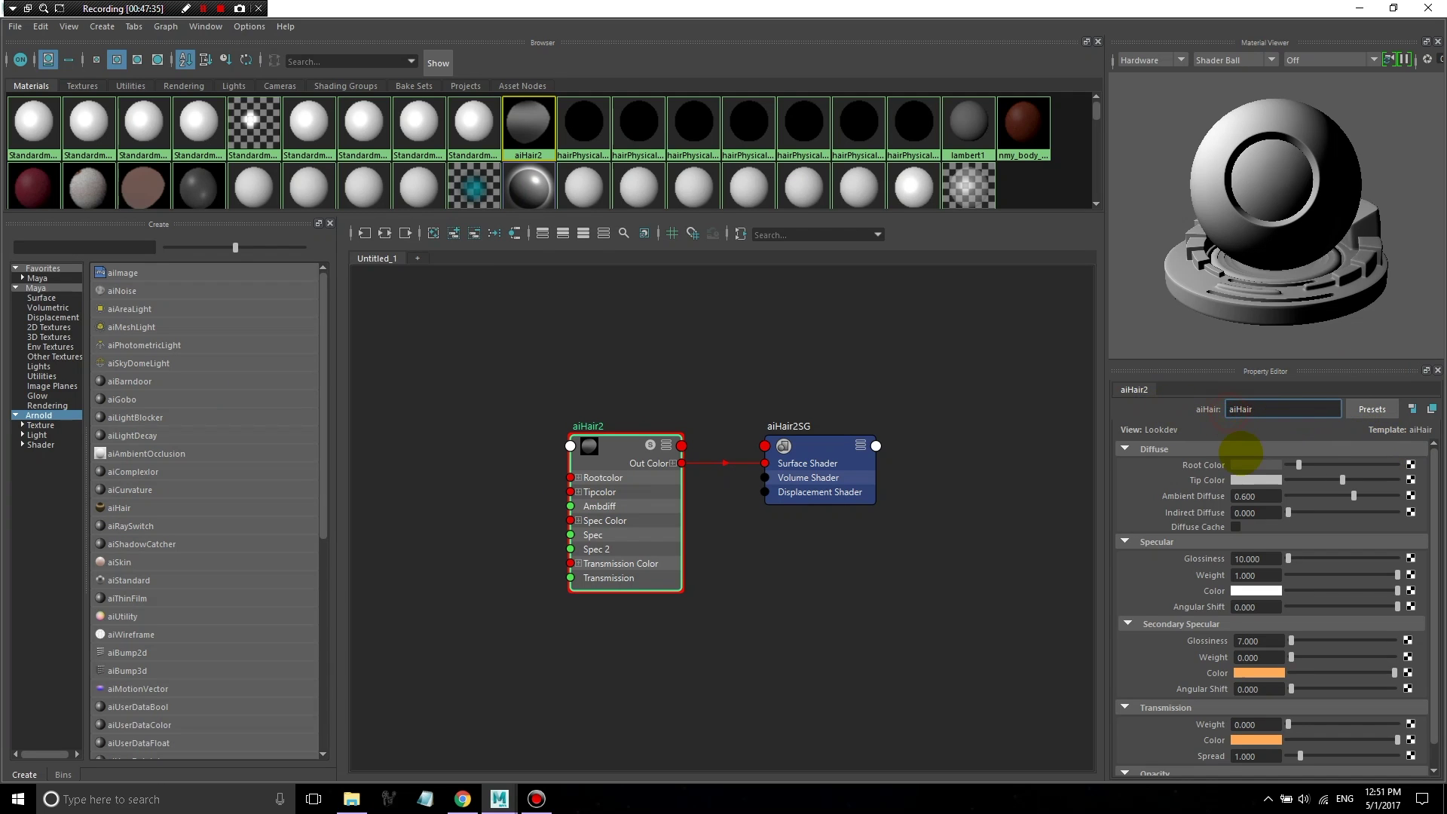
text(nmy_)
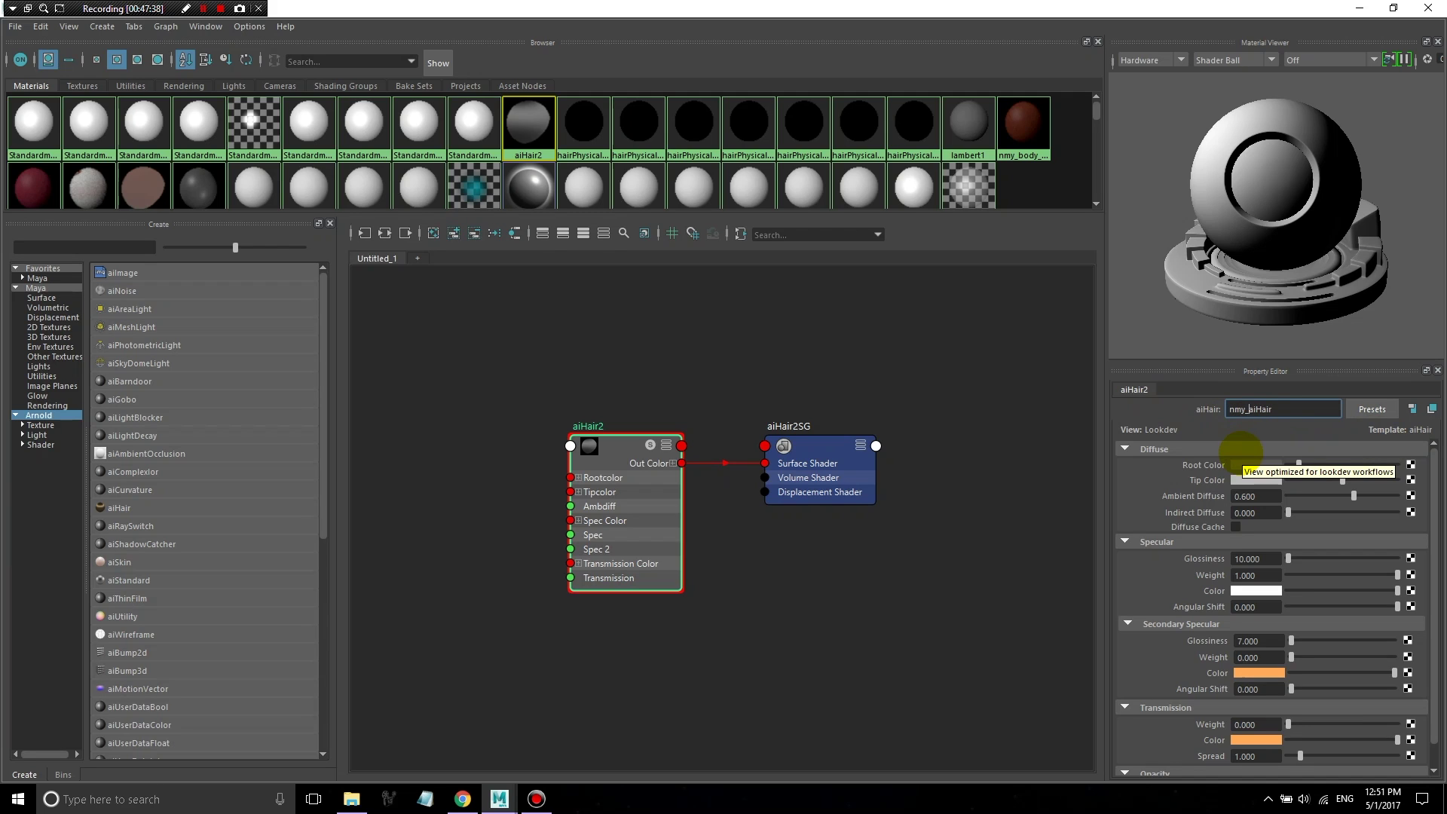
text(scalp_hair_mtl)
key(Delete)
key(Delete)
key(Delete)
key(Delete)
key(Delete)
key(Delete)
key(Return)
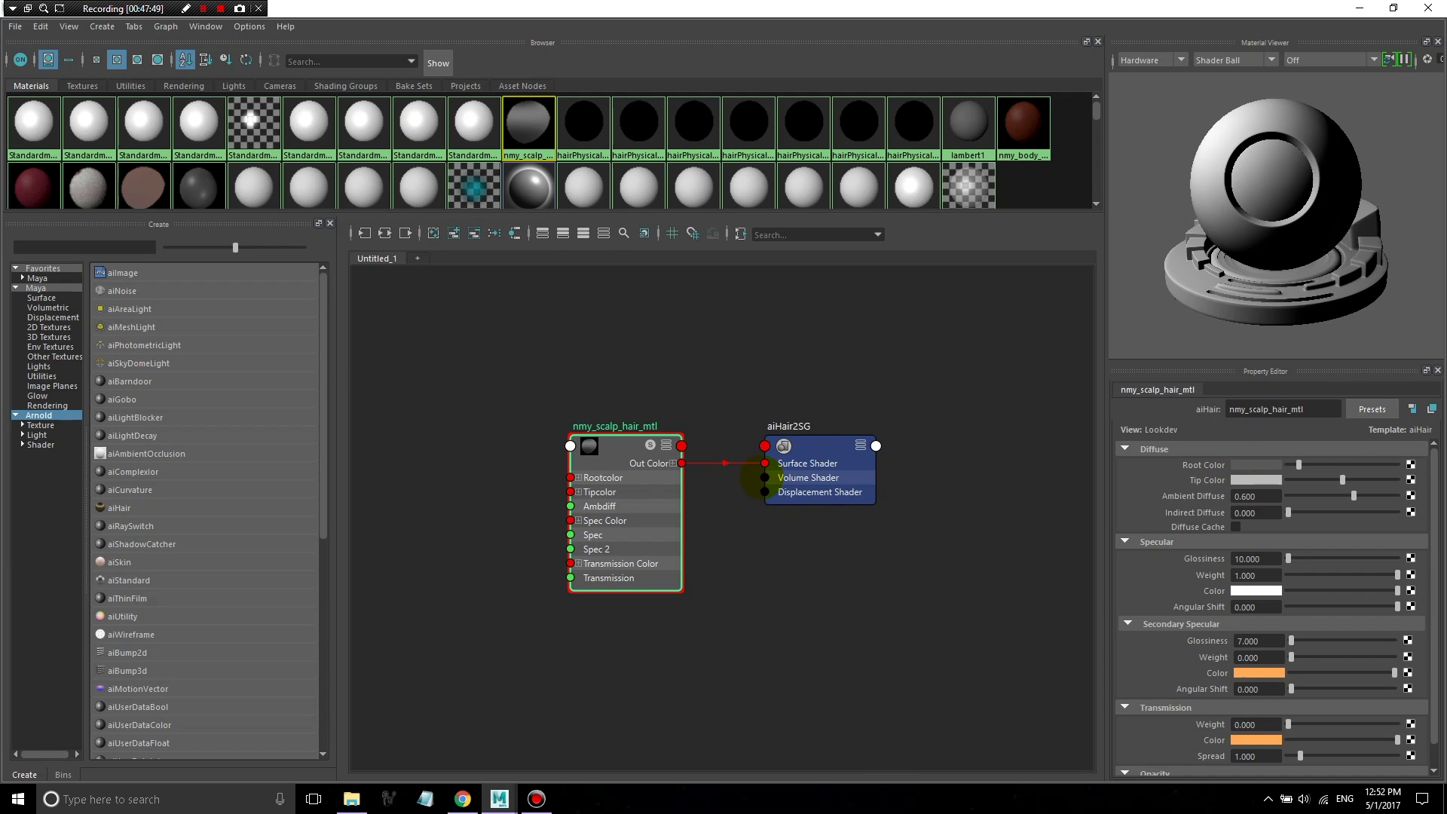
- Examine the nmy_scalp_hair_mtl node, its shading group connection, and its attributes down to Opacity
drag(630, 447, 627, 446)
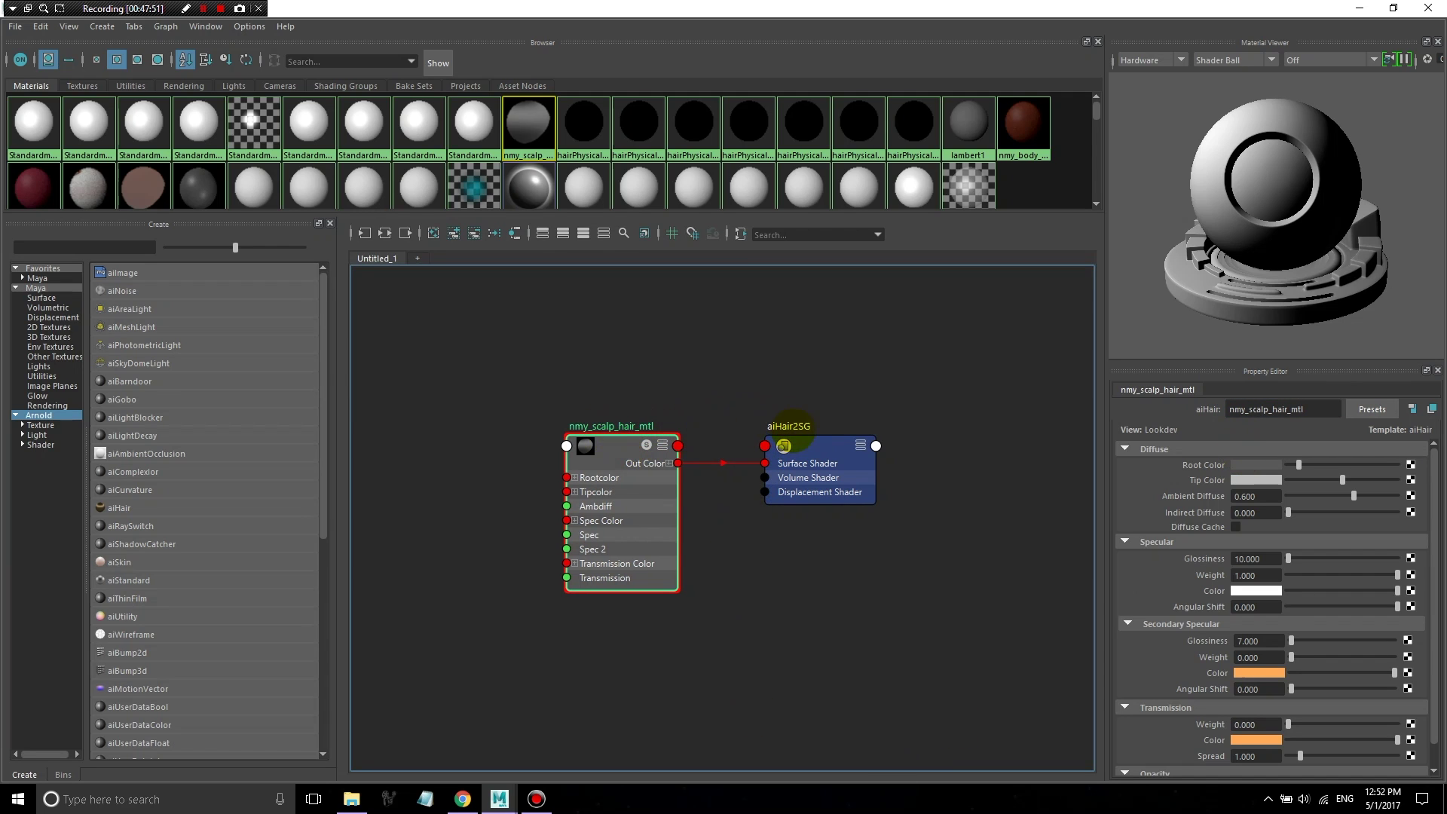
click(795, 444)
click(614, 446)
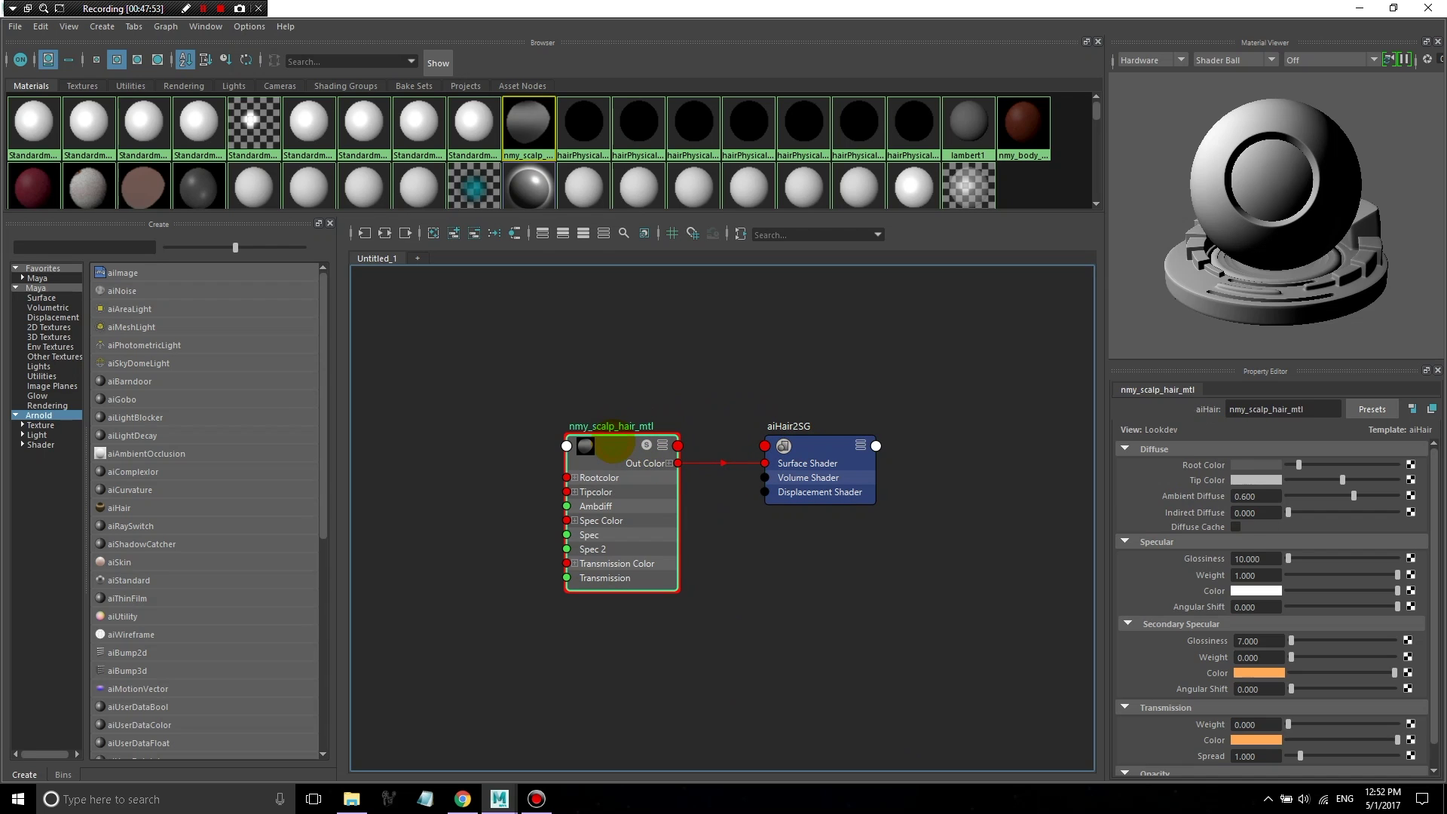
scroll(1238, 523, down, 2)
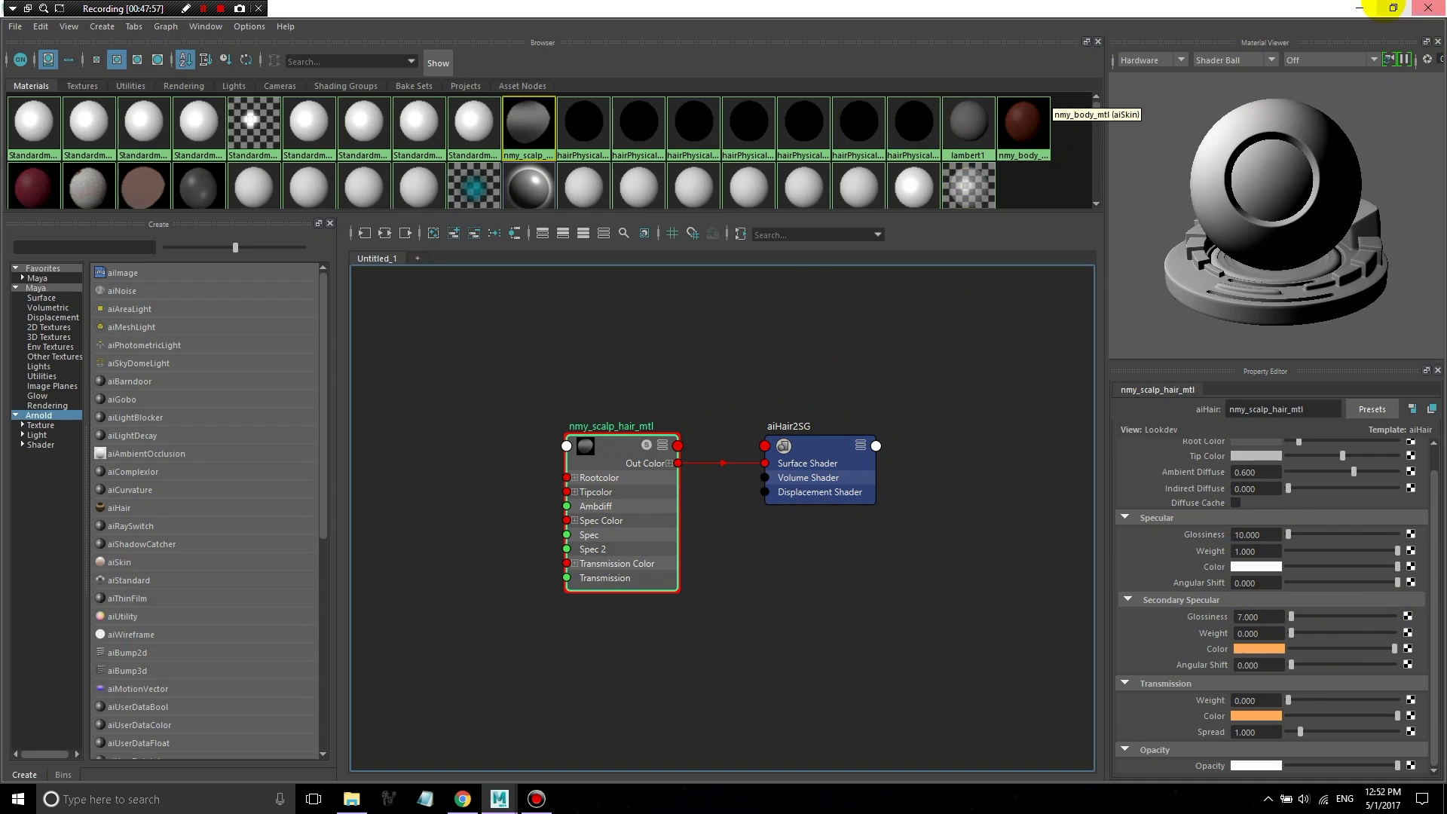
- Restore the Hypershade to its smaller window, assign nmy_scalp_hair_mtl to the Nmy_scalp_nmyHairHead1 patch, and minimize the Hypershade
click(1393, 8)
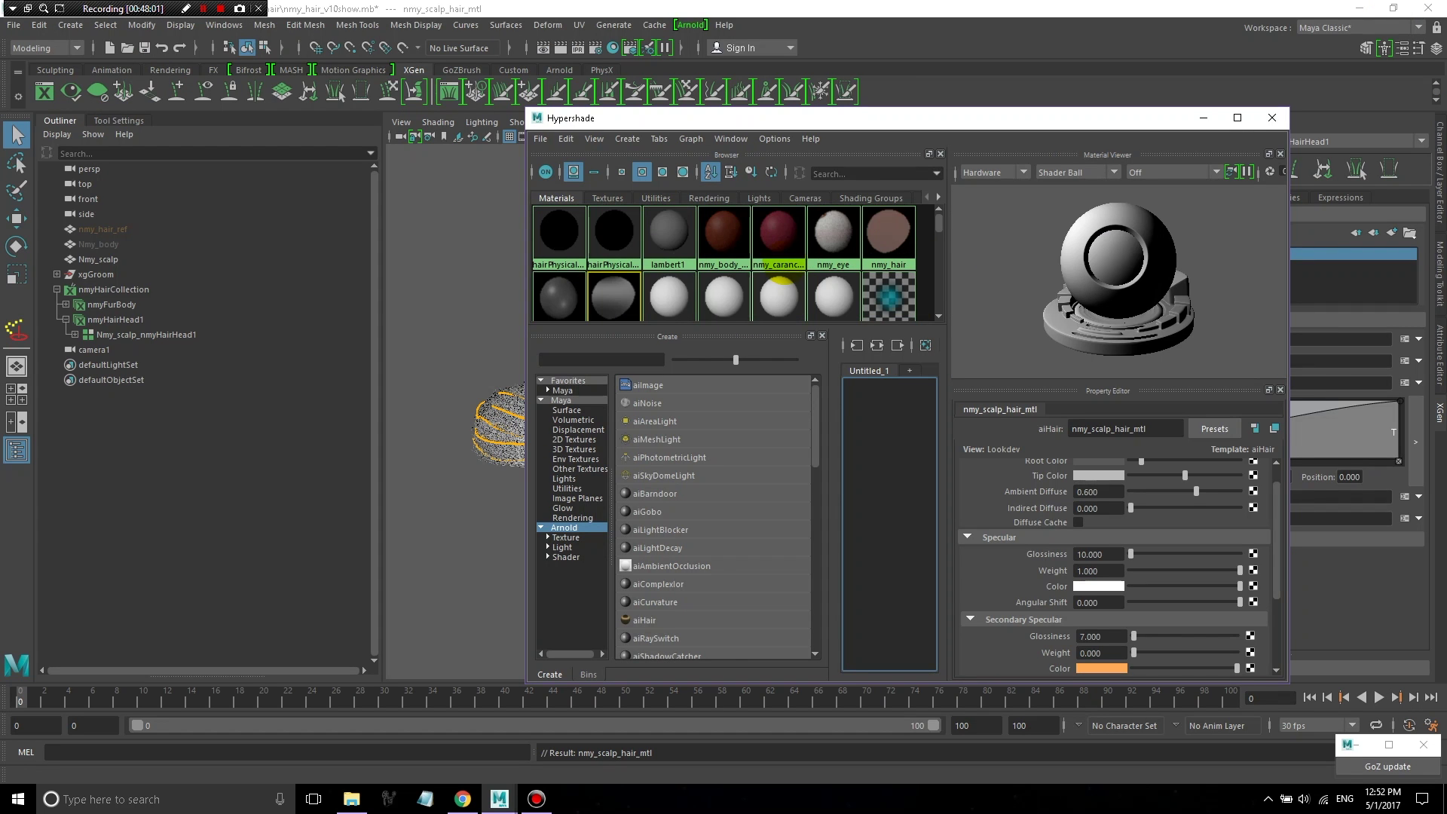
scroll(614, 290, down, 1)
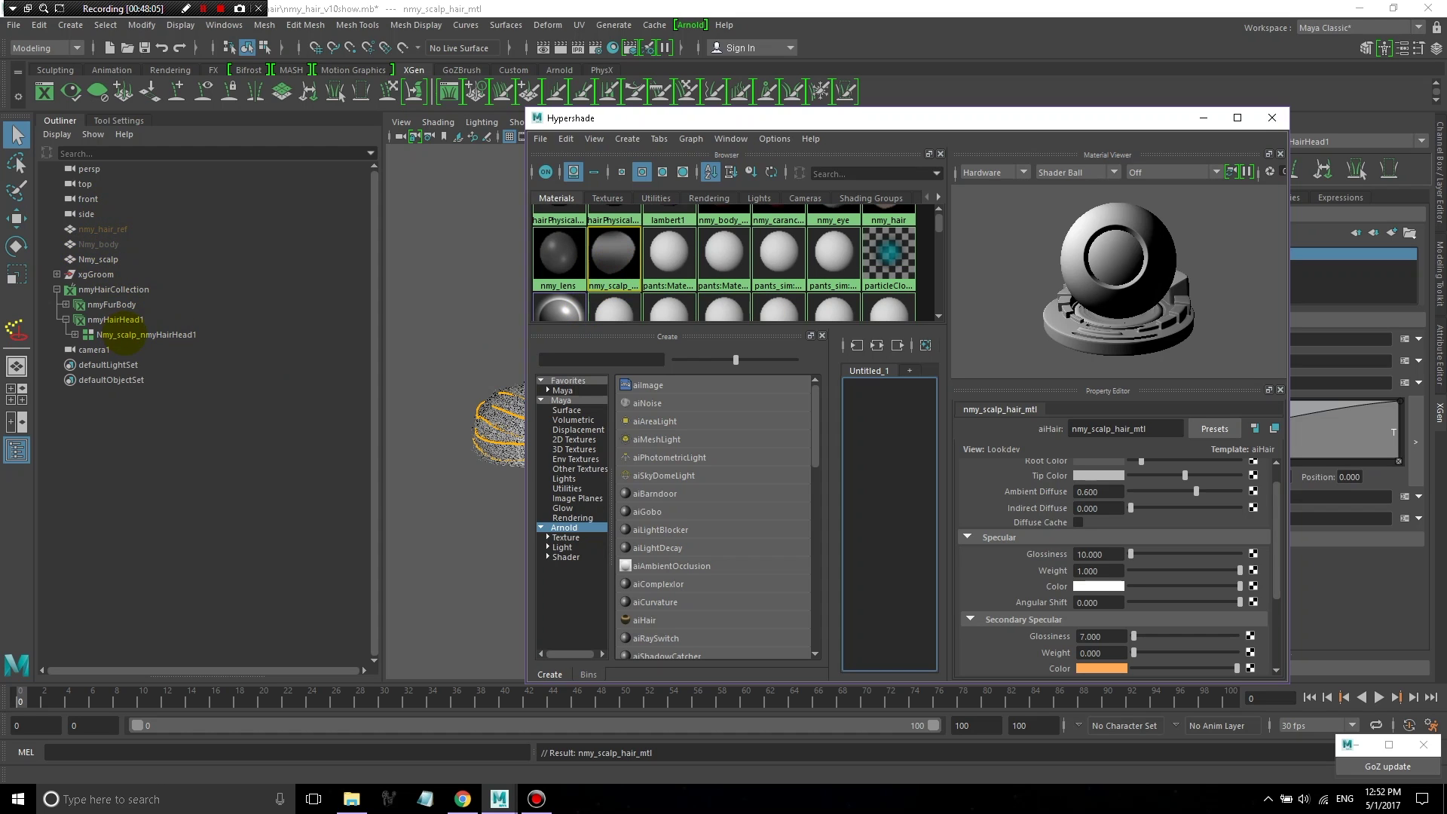
click(121, 334)
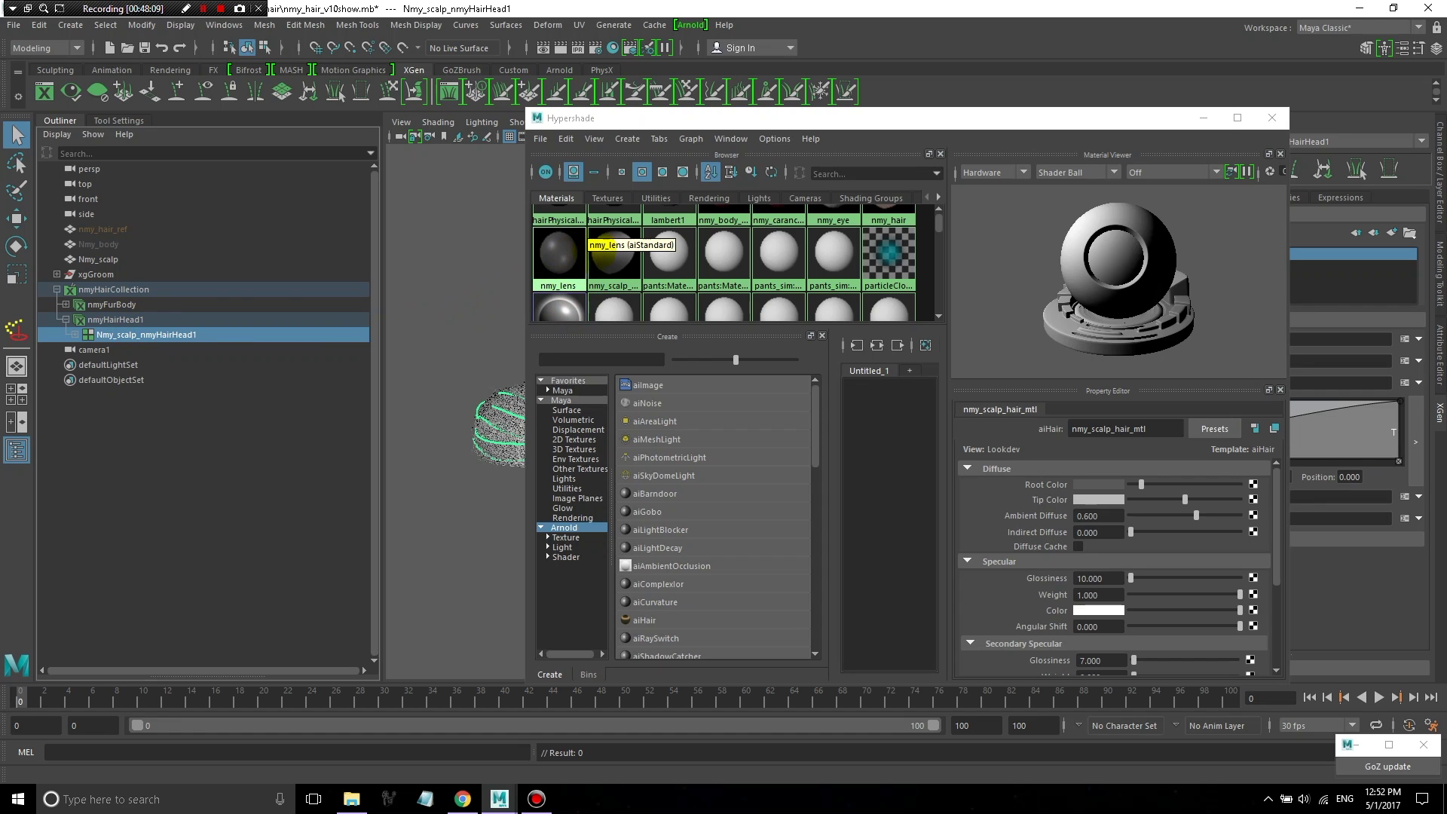
scroll(619, 264, down, 1)
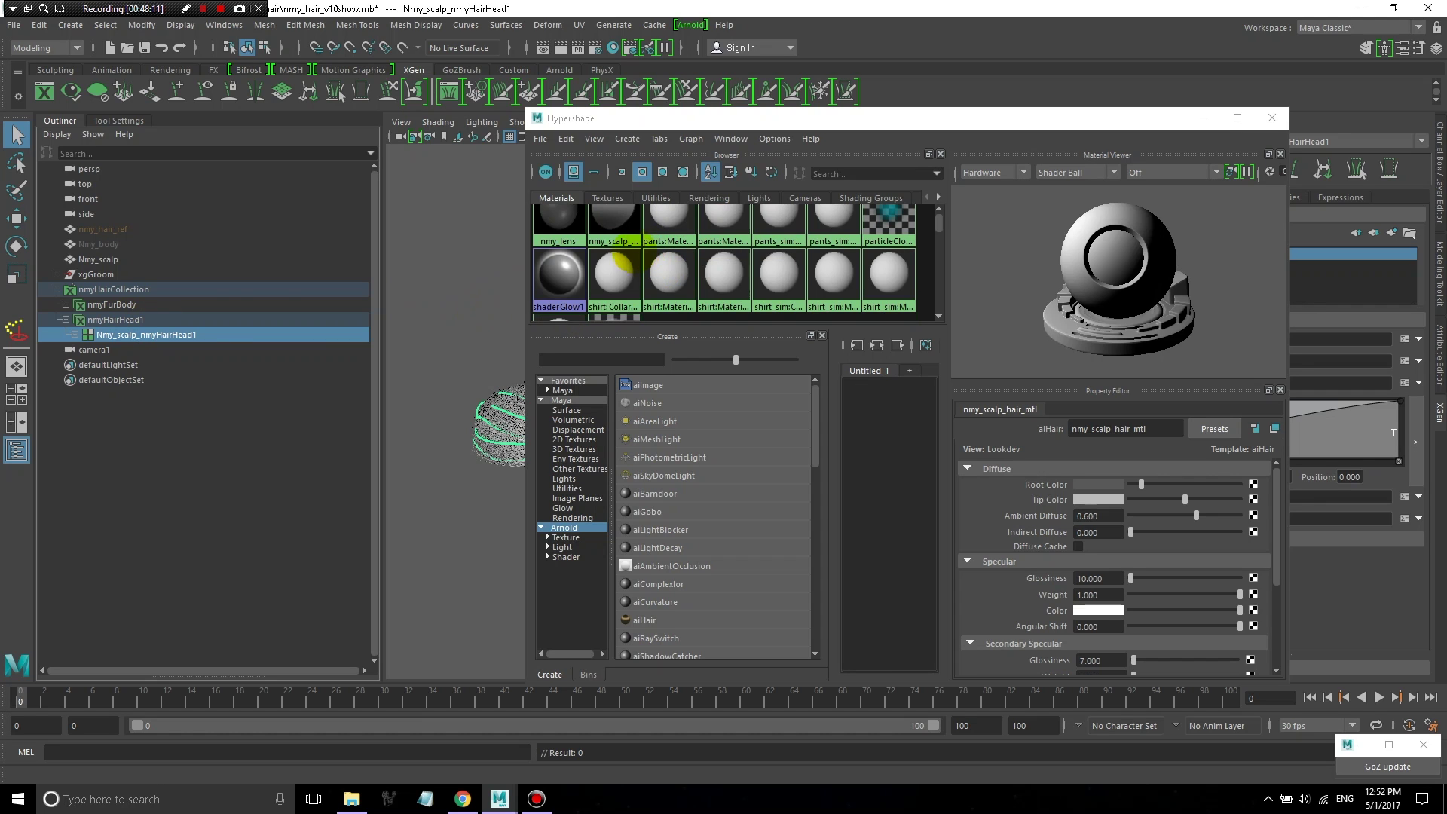
scroll(626, 256, up, 1)
scroll(626, 249, down, 1)
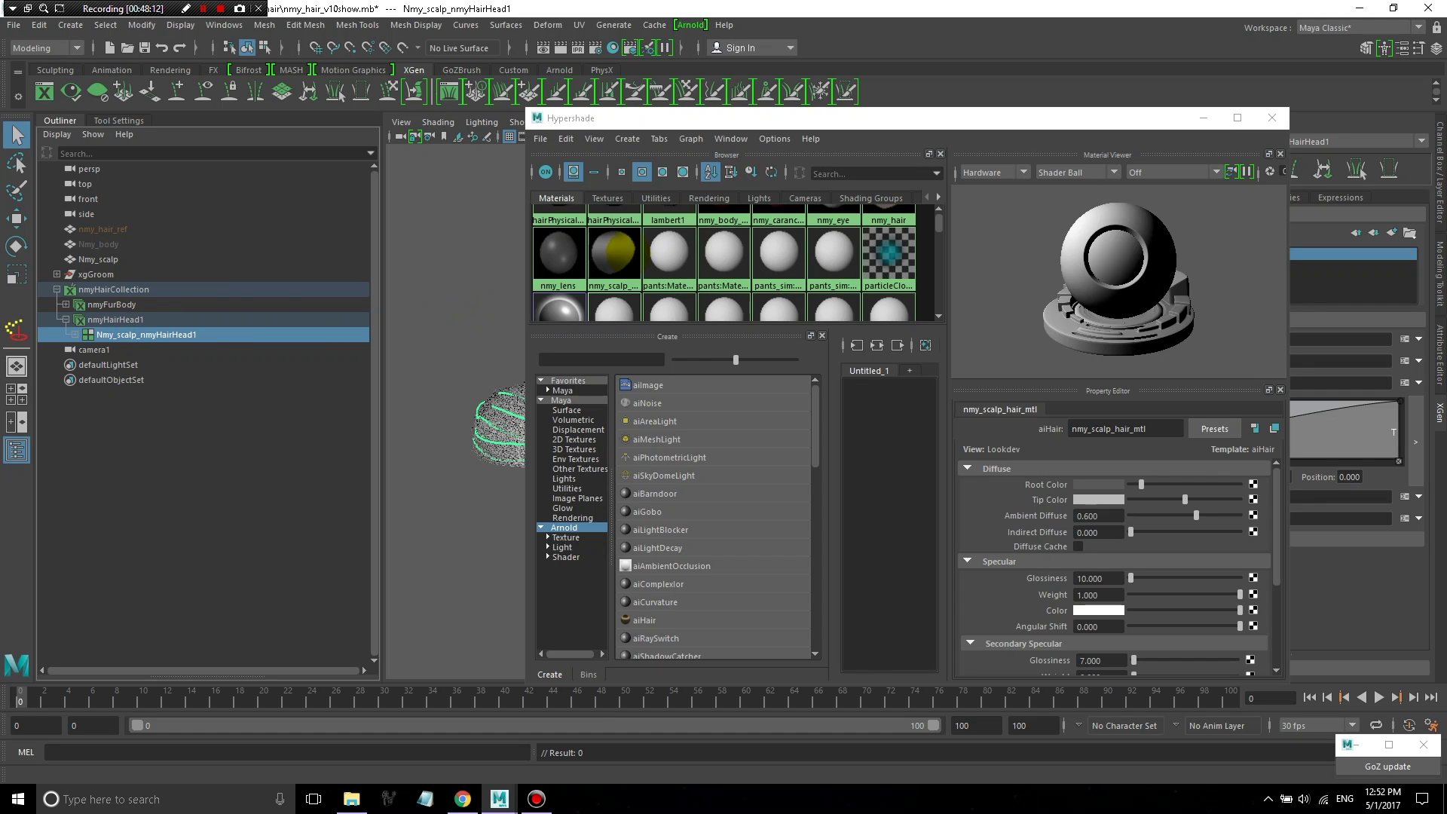
right_click(613, 251)
right_drag(612, 216, 611, 212)
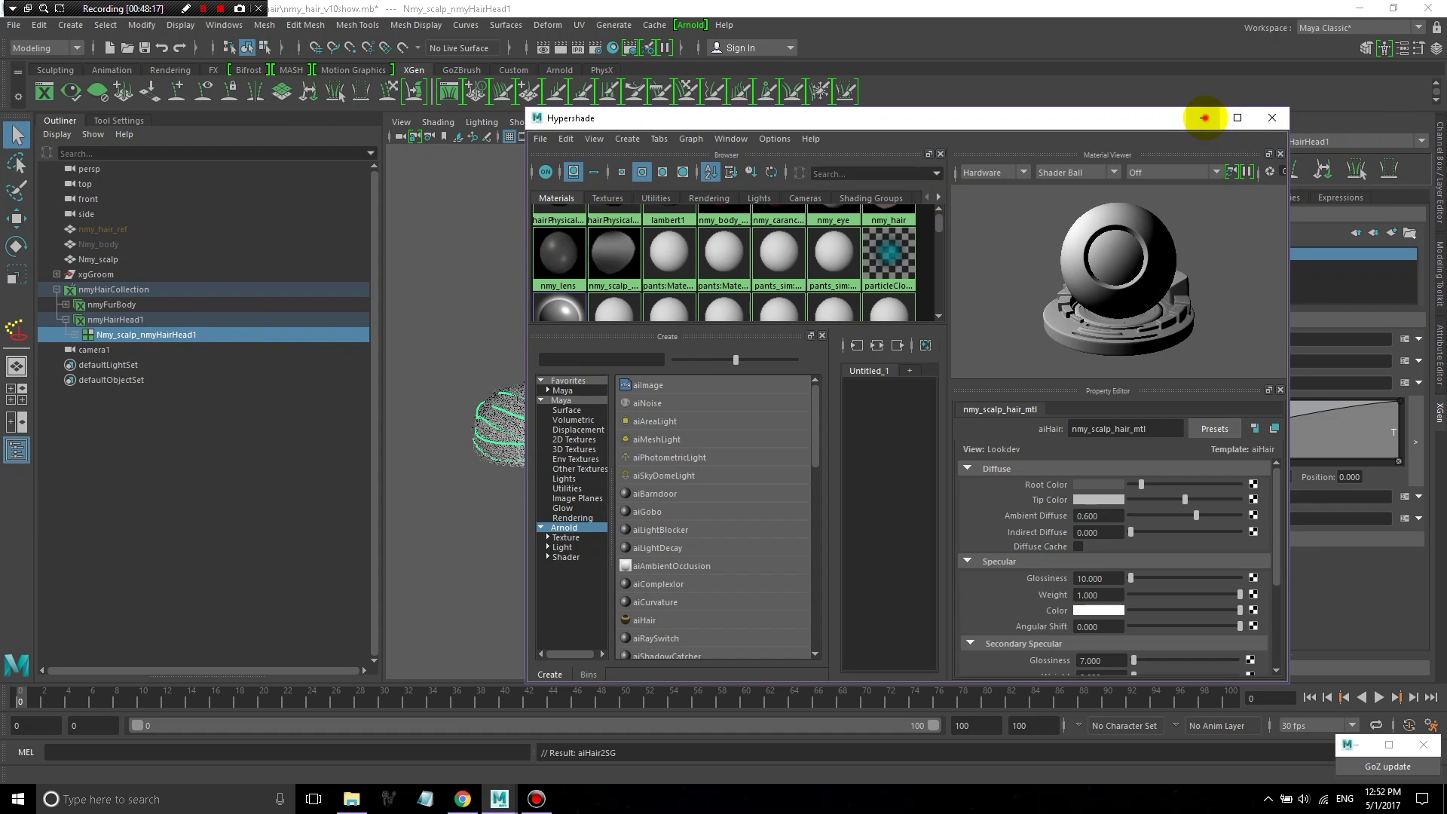
click(1203, 118)
- Unhide the Nmy_body mesh so it shows together with the head hair, and clear the selection
alt+drag(983, 342, 646, 274)
scroll(712, 329, up, 3)
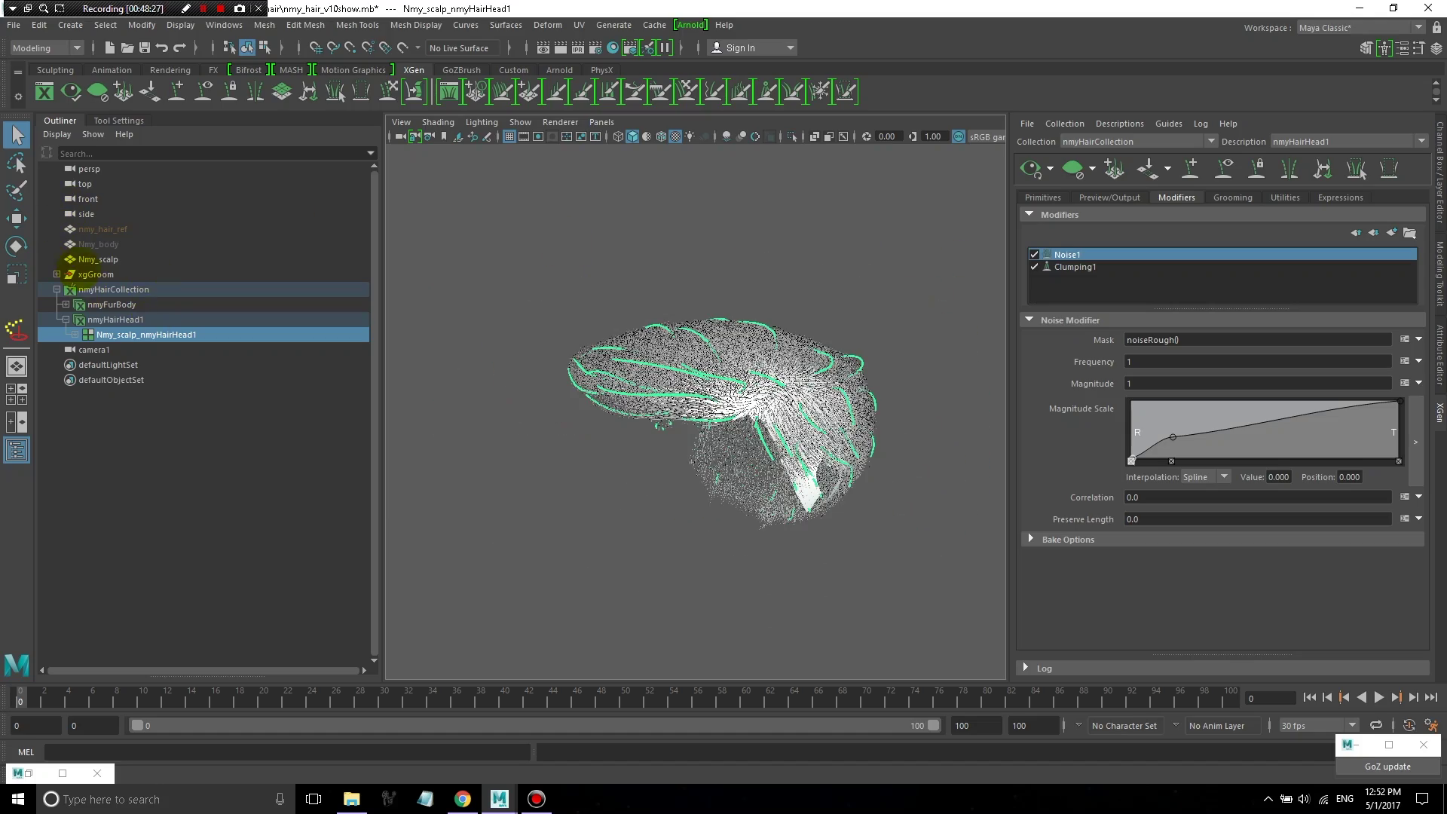
click(98, 243)
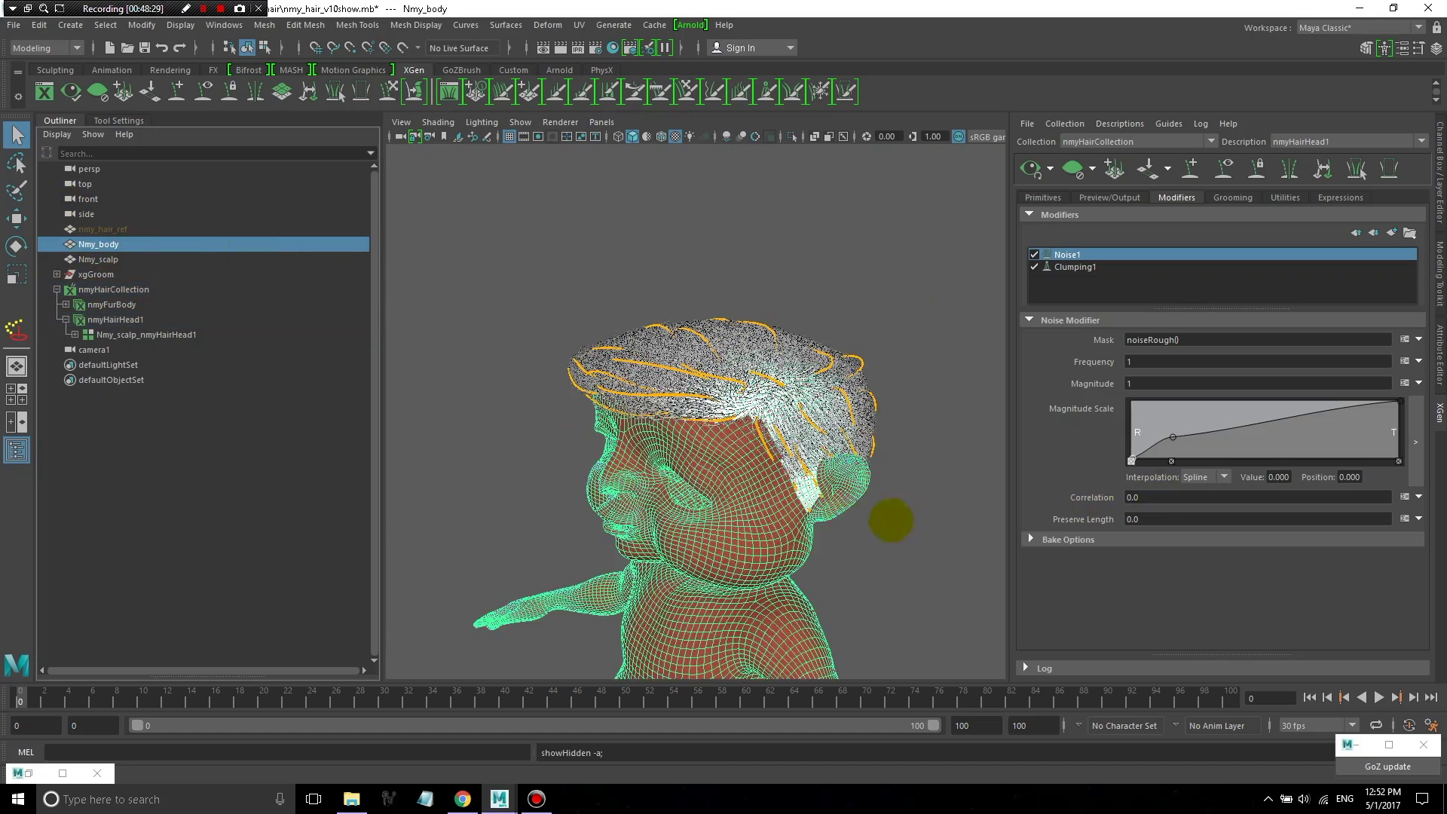
mouse_move(889, 517)
alt+mouse_down()
mouse_move(937, 517)
mouse_move(873, 511)
mouse_move(930, 585)
mouse_move(634, 585)
mouse_move(943, 585)
alt+mouse_up()
click(914, 567)
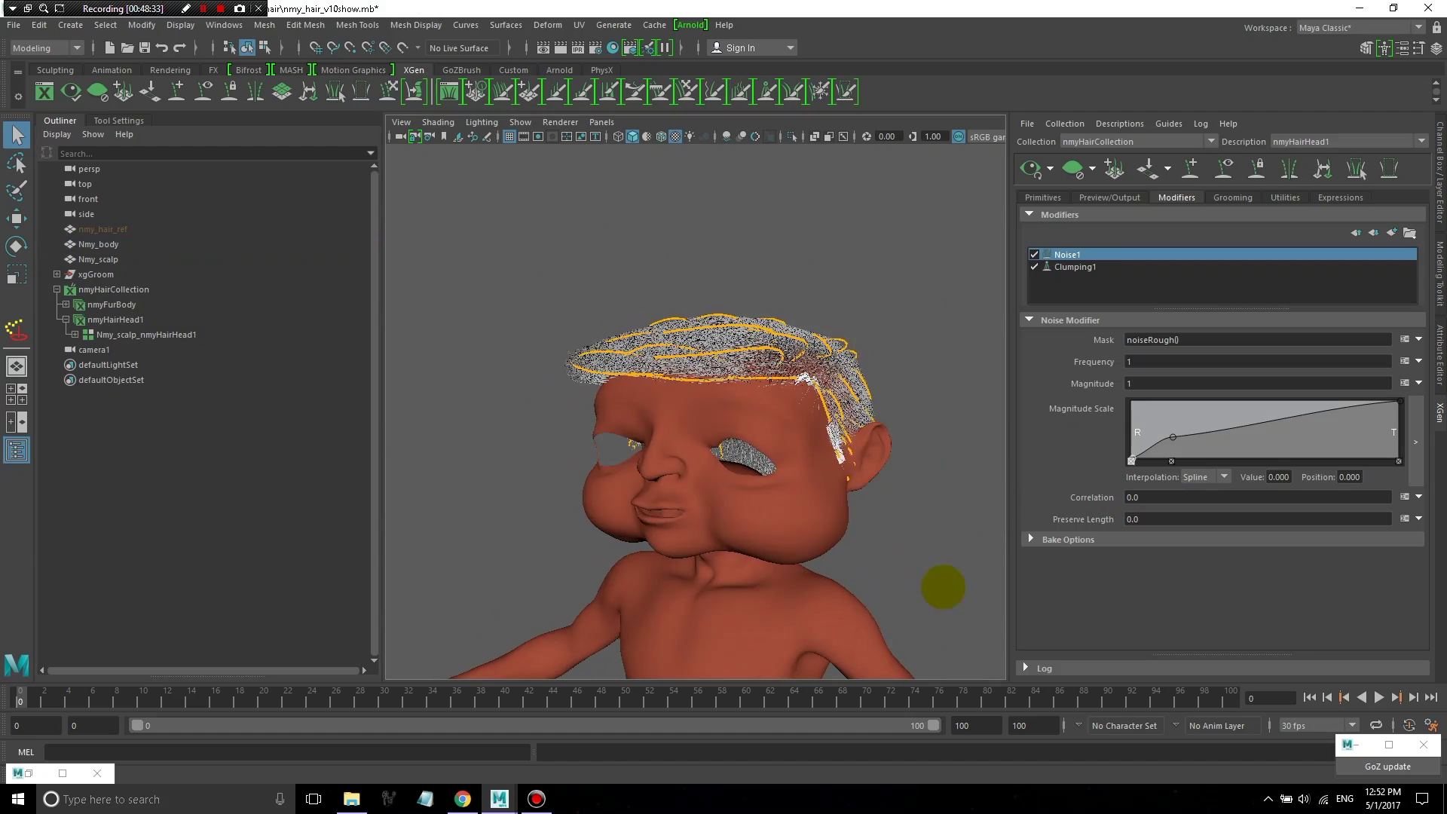
- Inspect how the Nmy_scalp mesh and hair sit on the body's head from the front, side and around the ear
scroll(834, 400, up, 5)
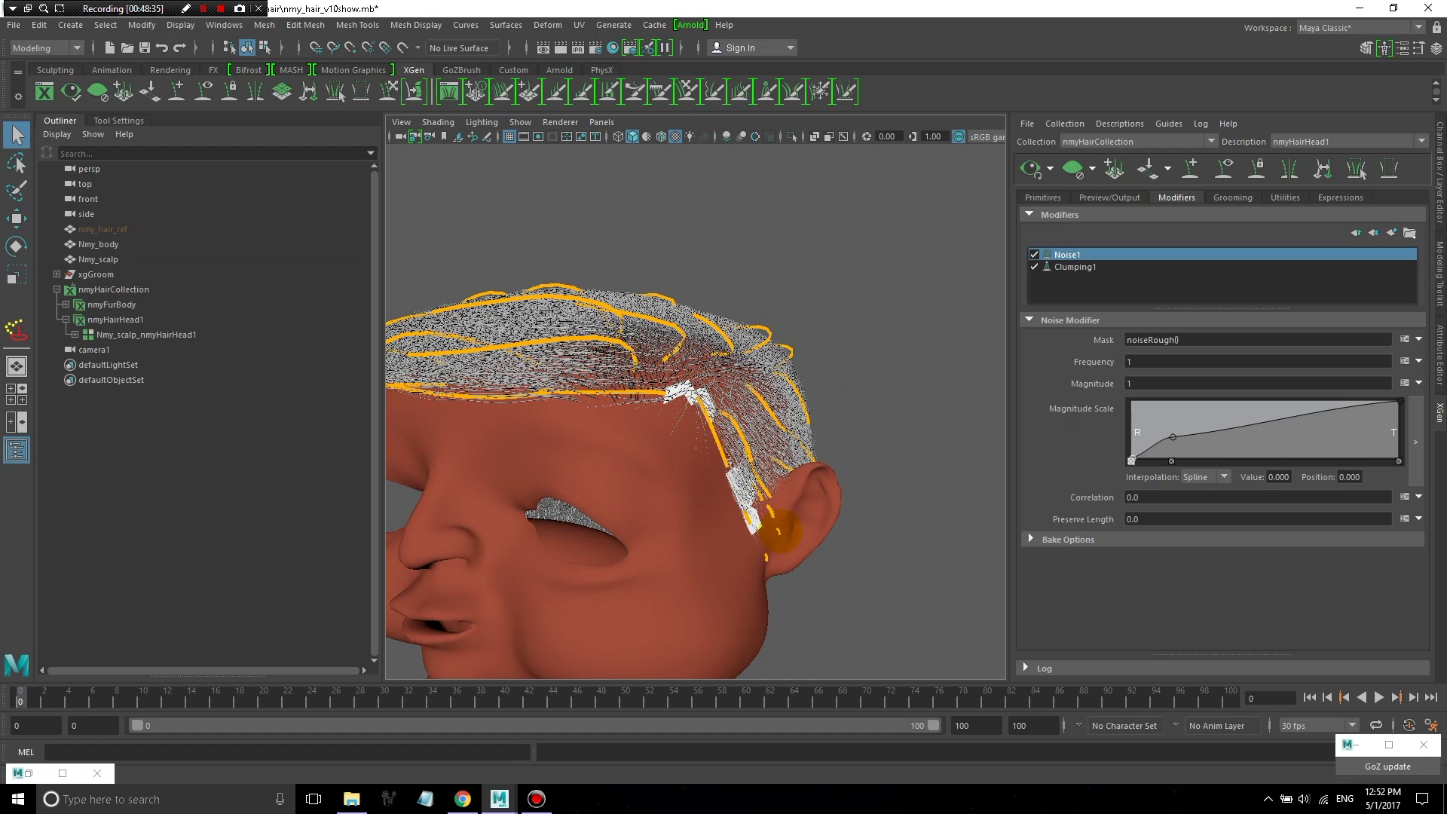
click(758, 531)
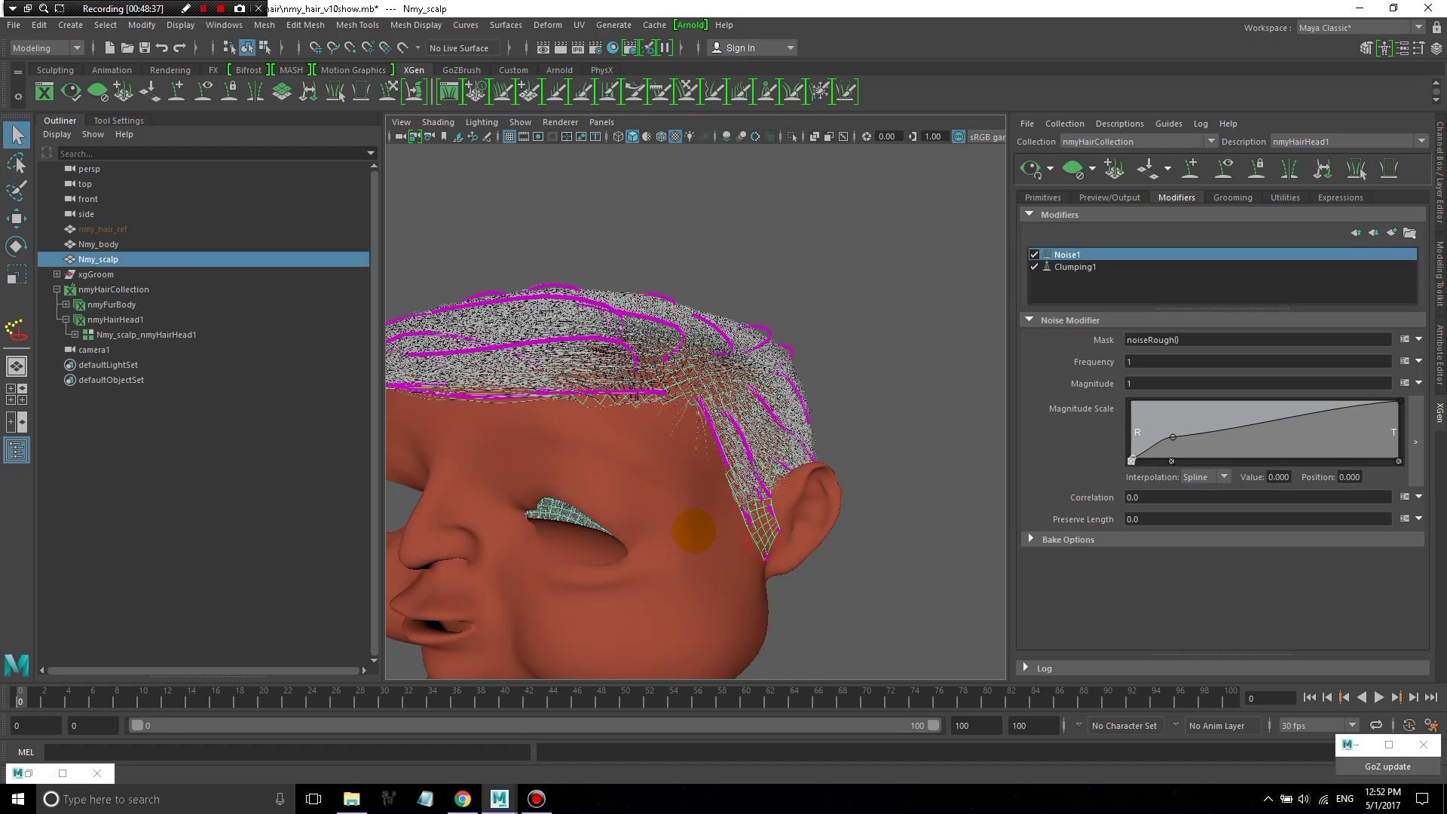
alt+drag(693, 532, 634, 533)
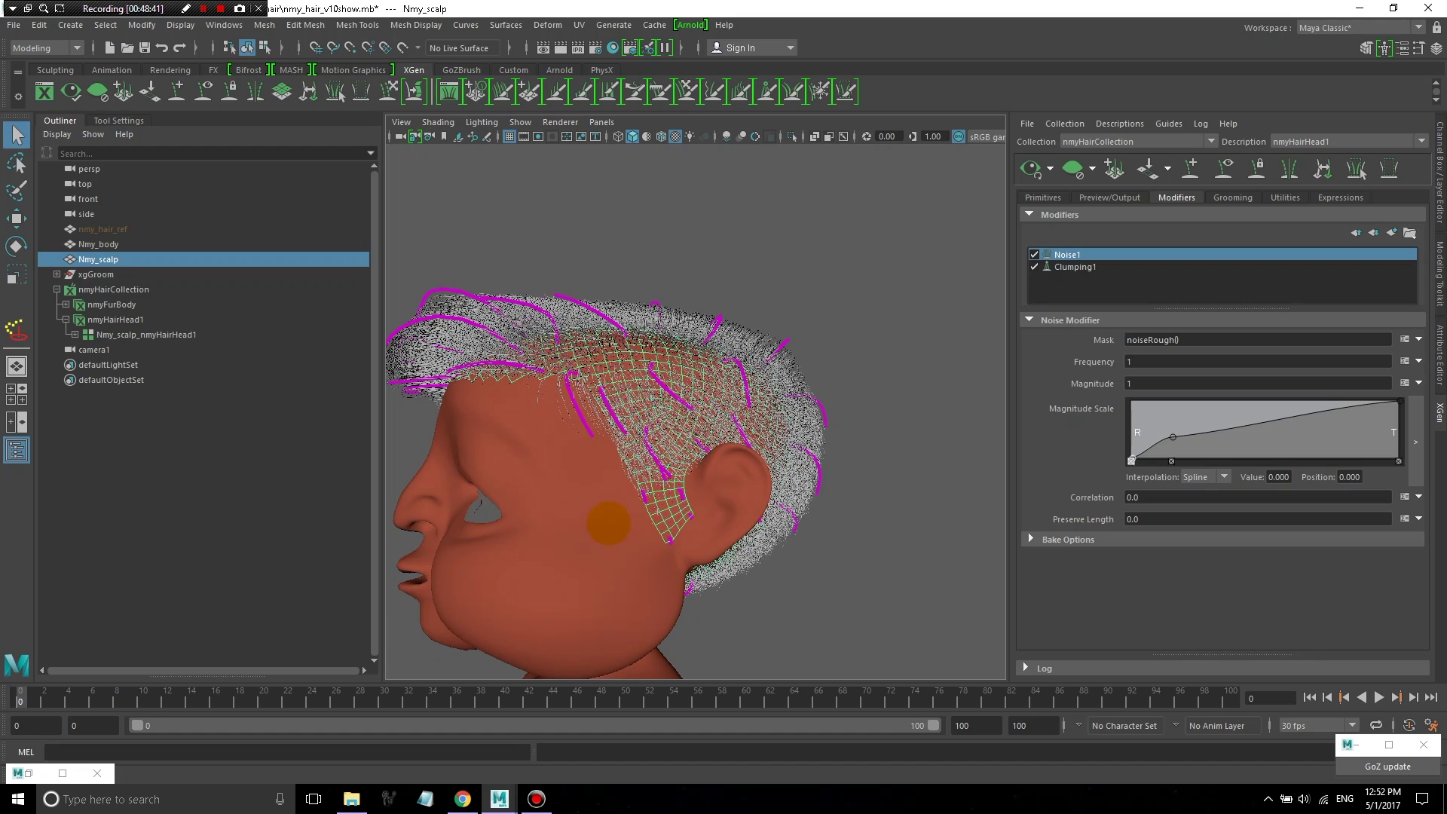
click(596, 532)
mouse_move(539, 572)
alt+mouse_down()
mouse_move(676, 588)
mouse_move(646, 453)
alt+mouse_up()
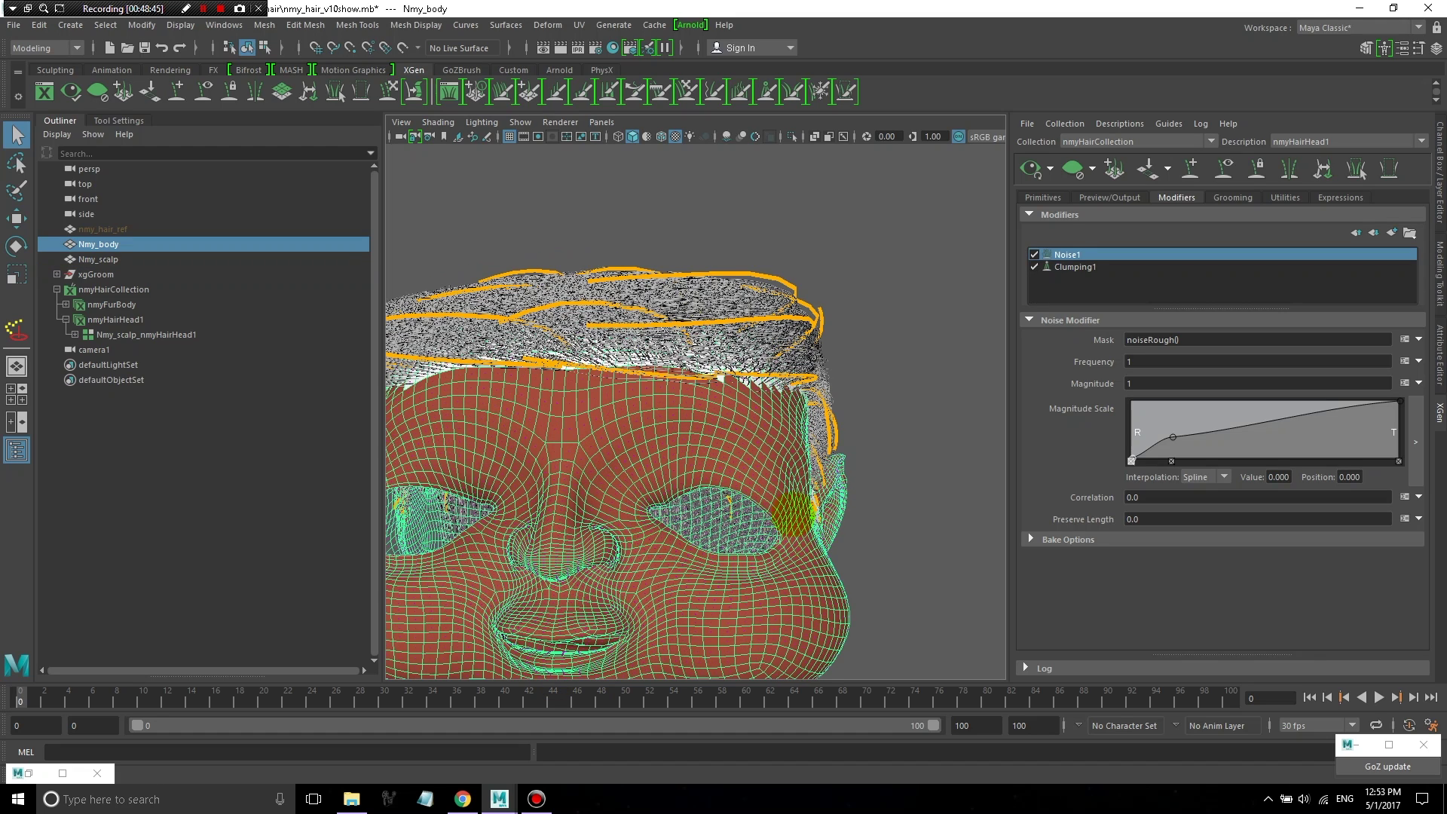
scroll(793, 510, down, 5)
alt+drag(873, 533, 709, 532)
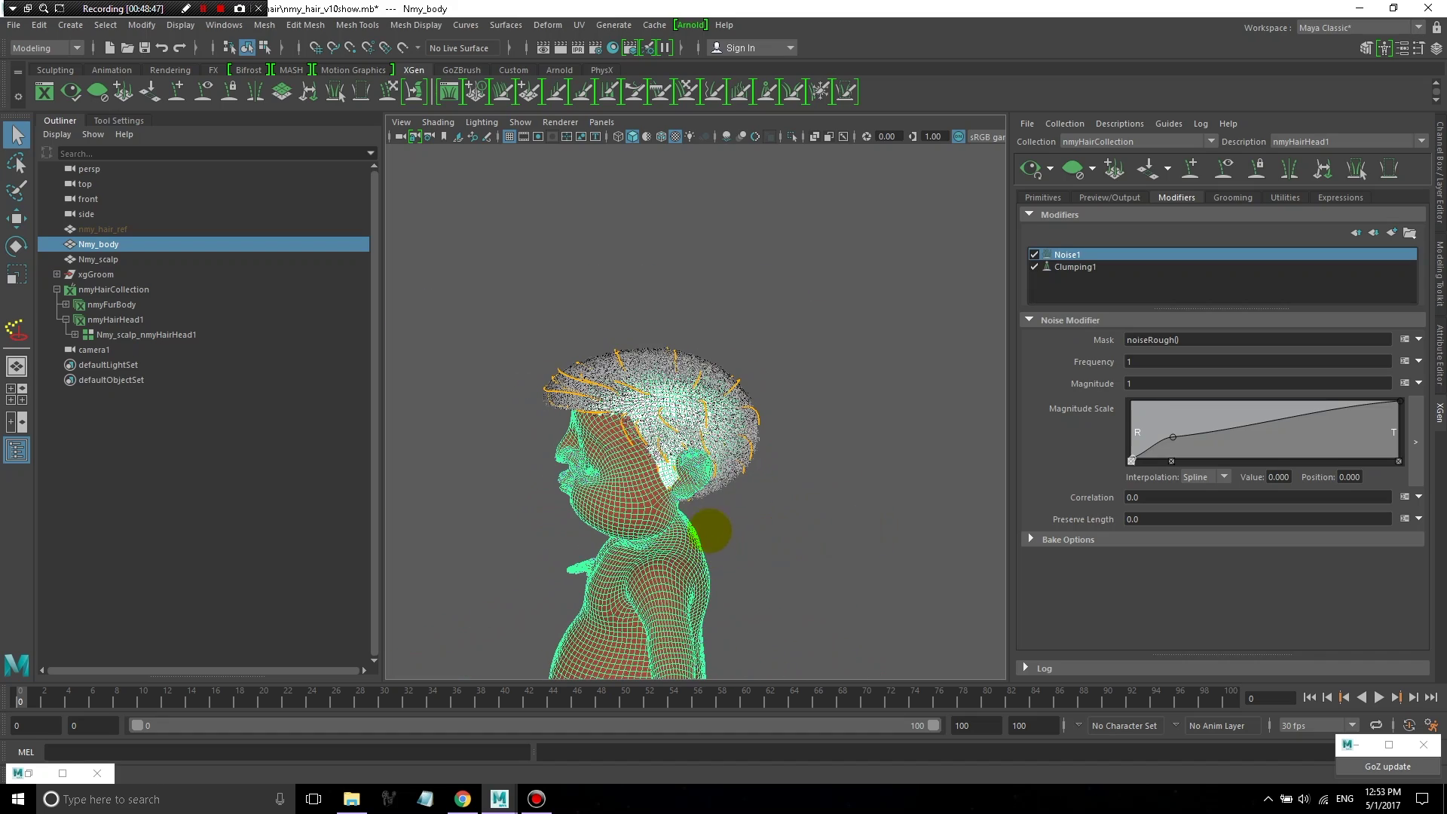
mouse_move(763, 475)
alt+mouse_down()
mouse_move(772, 549)
mouse_move(541, 453)
alt+mouse_up()
alt+drag(872, 554, 754, 520)
scroll(859, 517, down, 5)
click(860, 517)
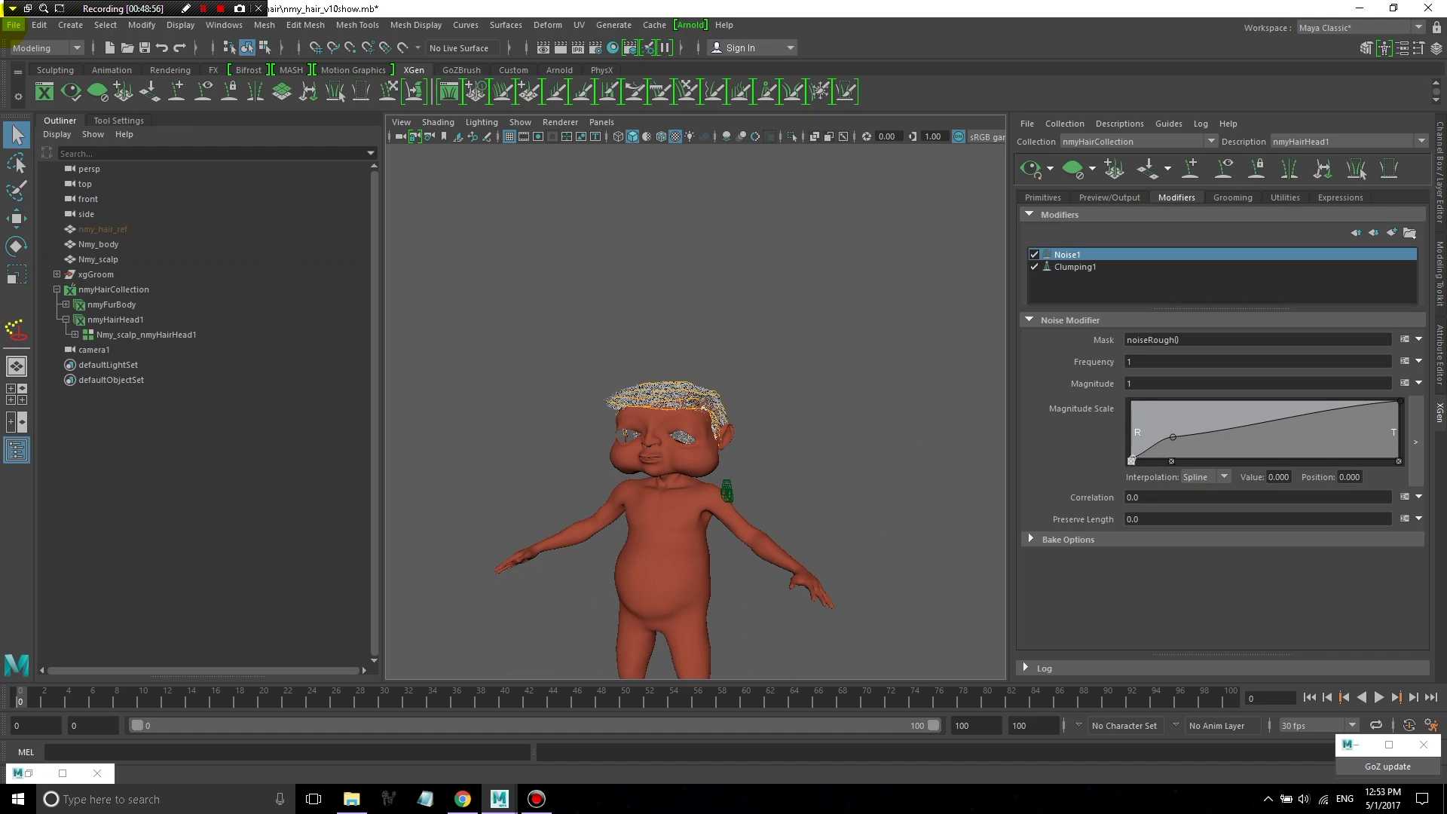
scroll(640, 361, up, 8)
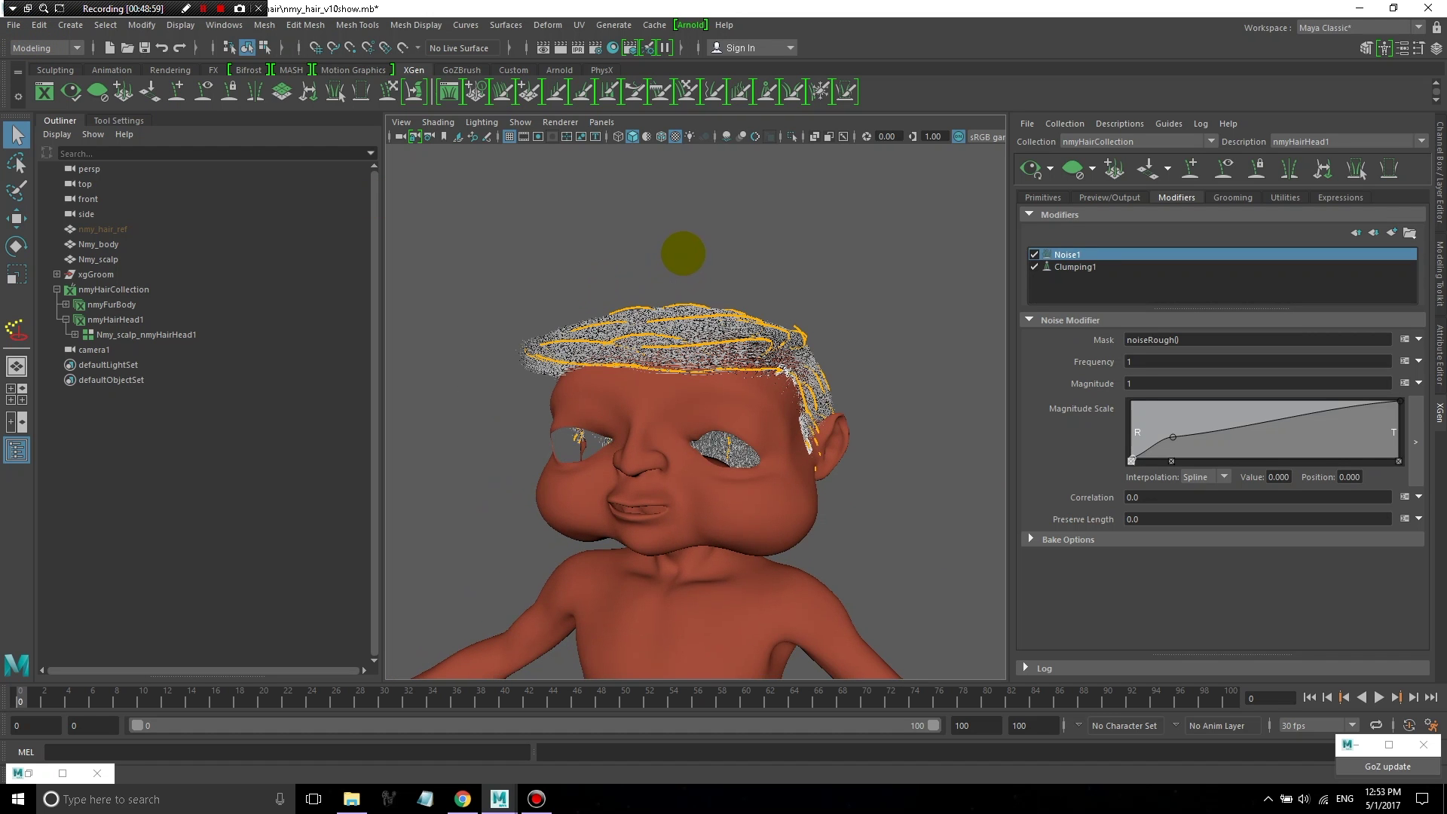
alt+drag(766, 294, 752, 295)
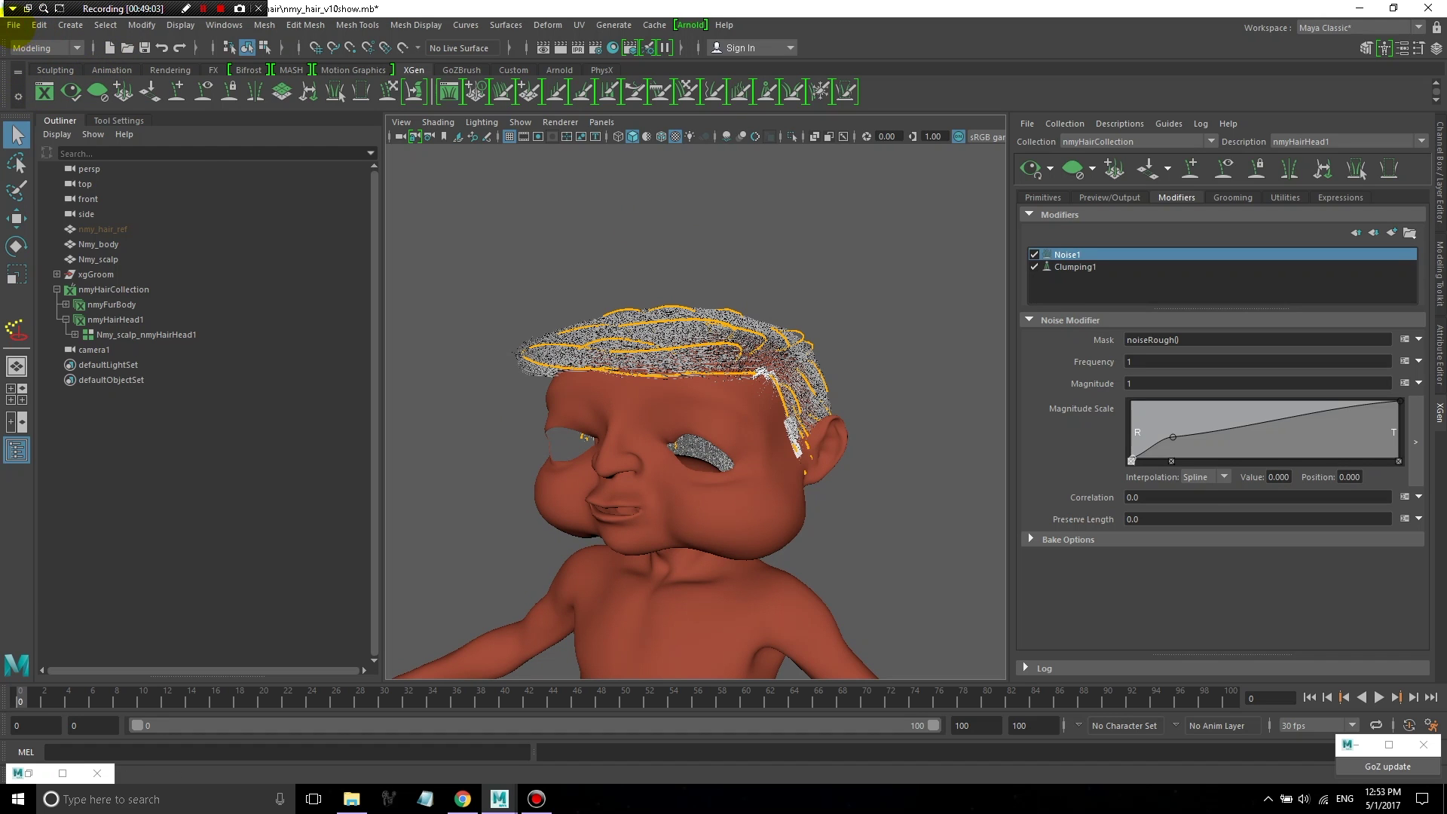
- Bring up the Open scene dialog and browse the scene files in the nmy hair folder
click(14, 25)
click(56, 67)
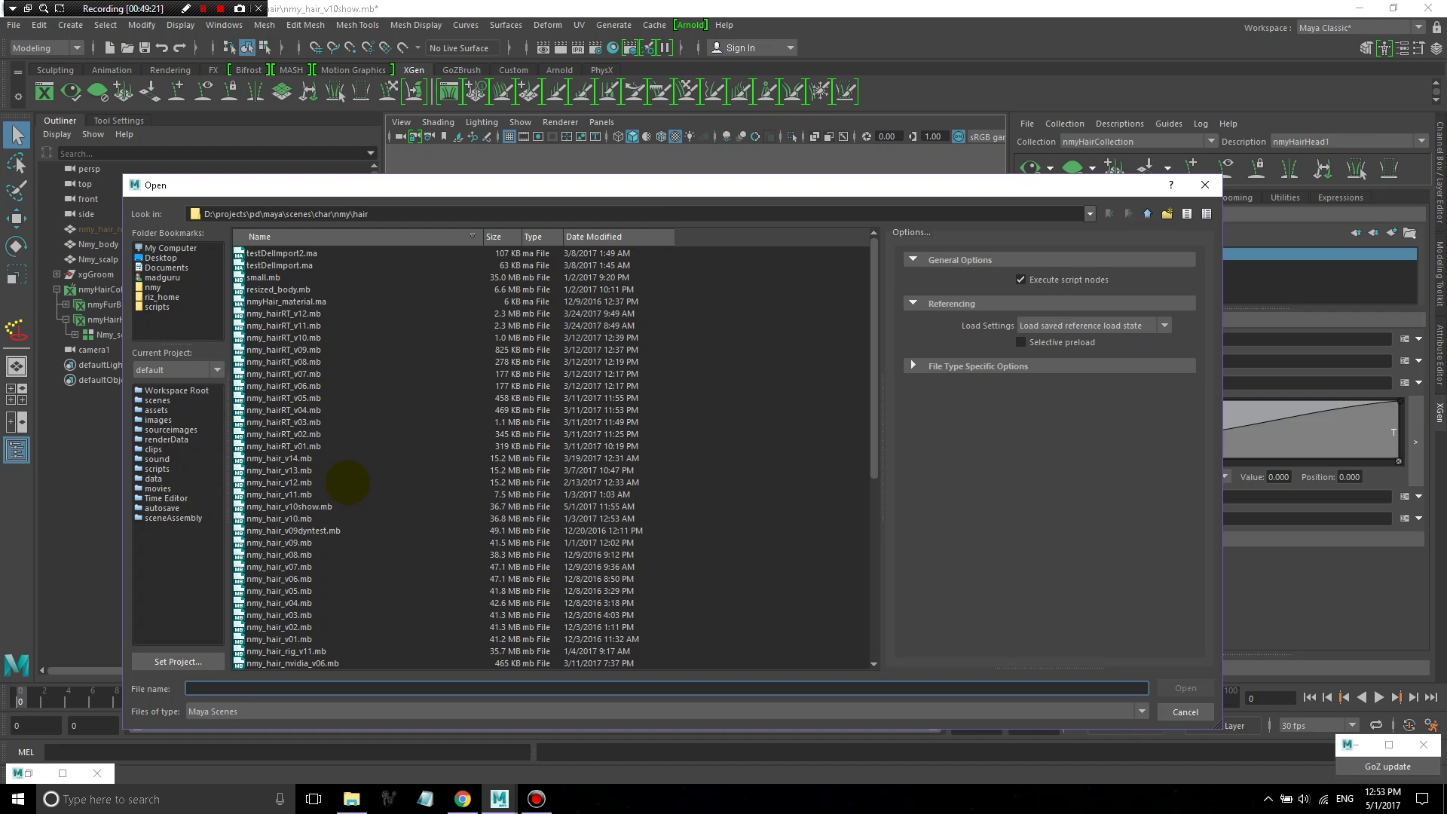
scroll(347, 482, down, 2)
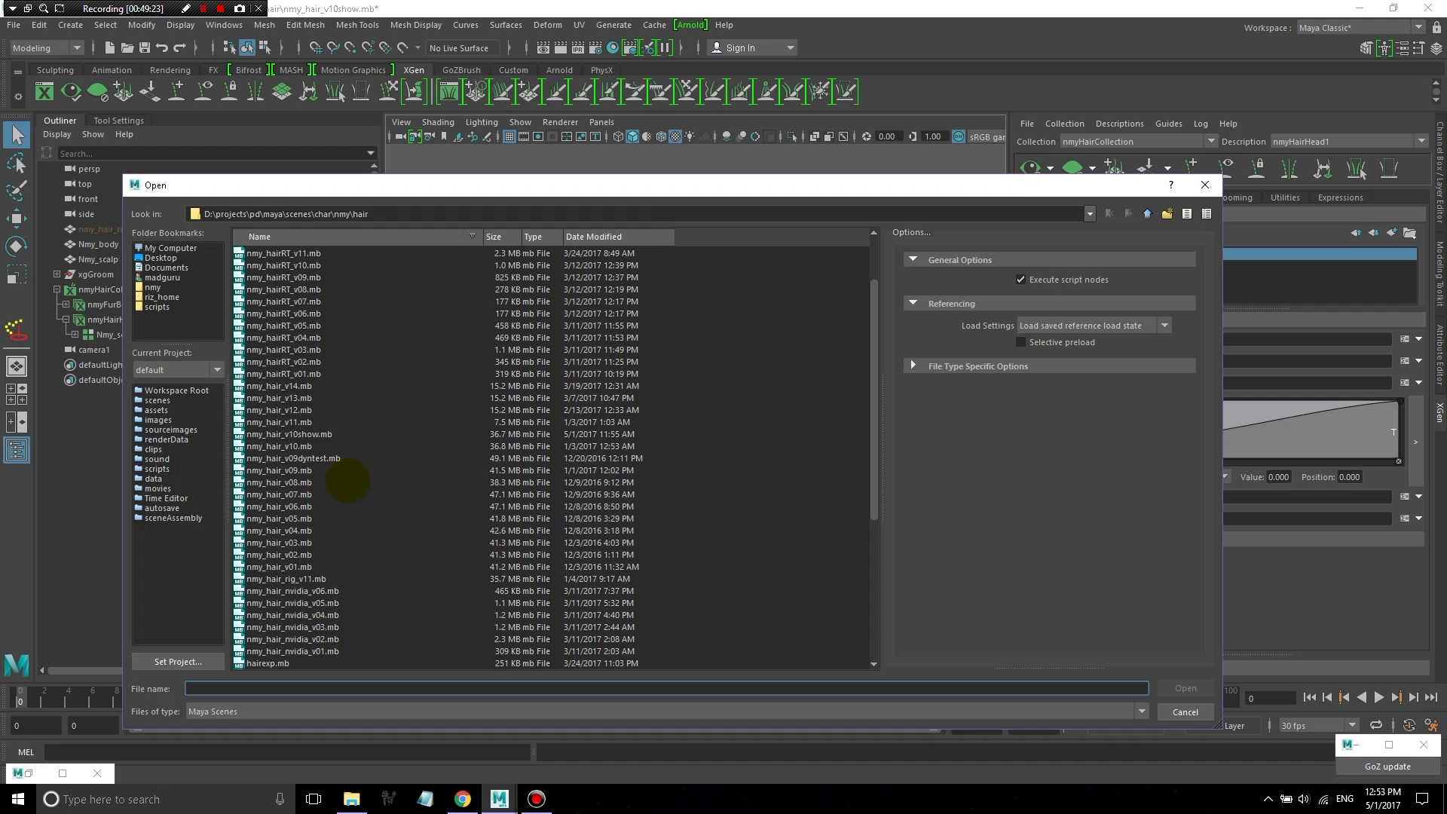